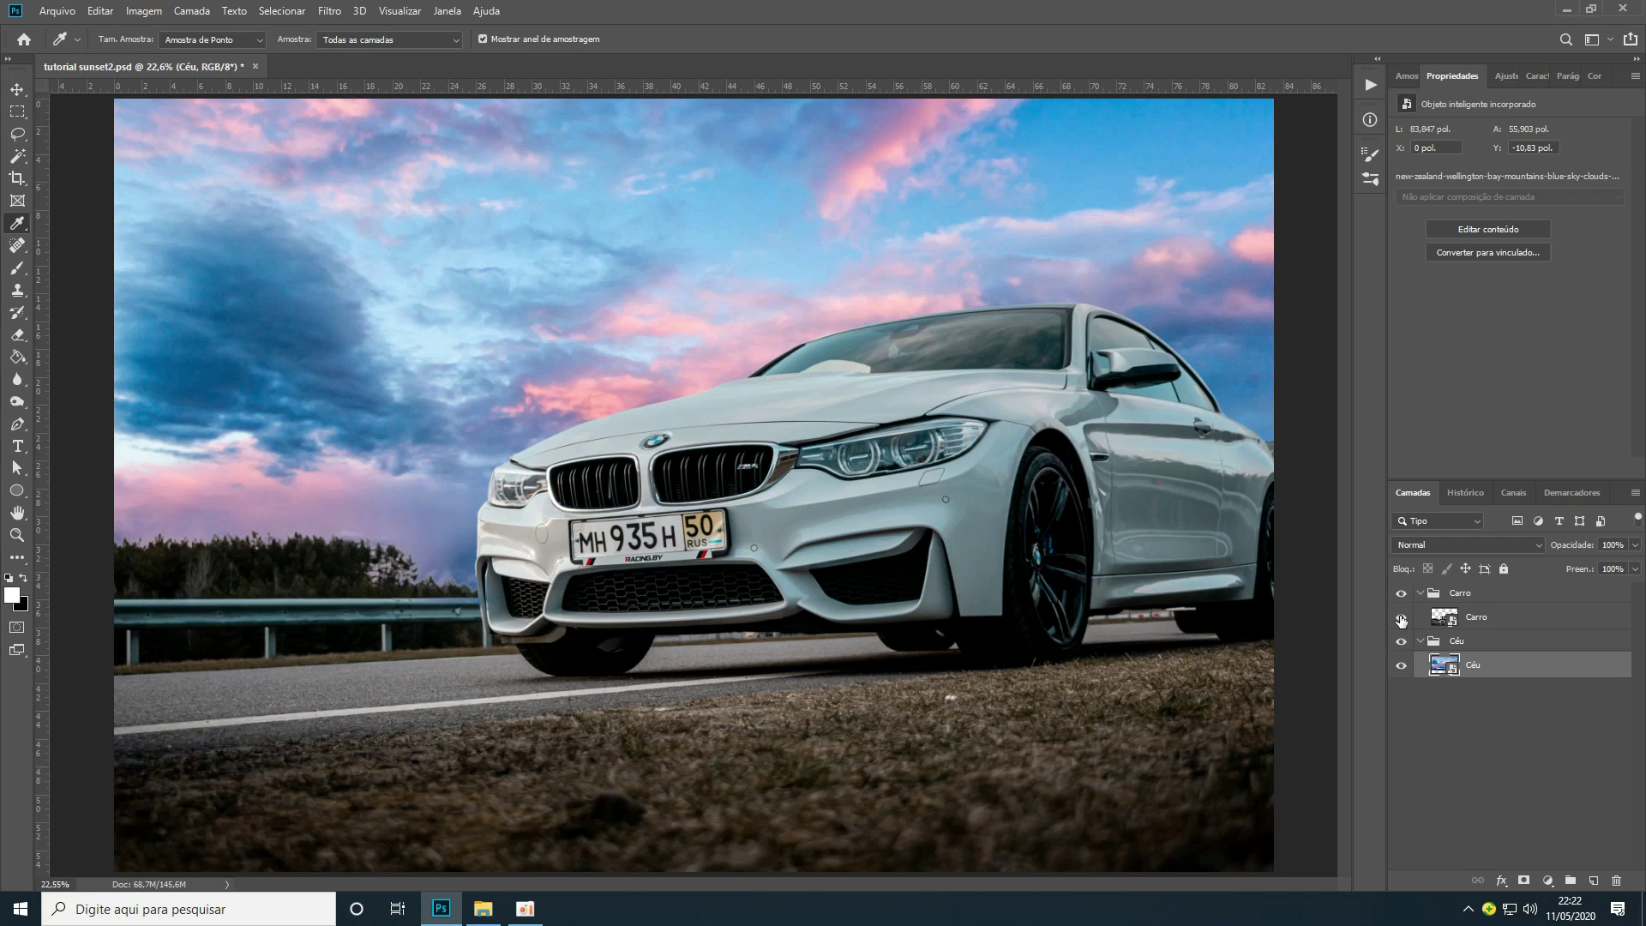
Toggle the Carro layer's visibility off and on twice to compare the car with the sky image behind it
{"action": "left_click", "coordinate": [1402, 618]}
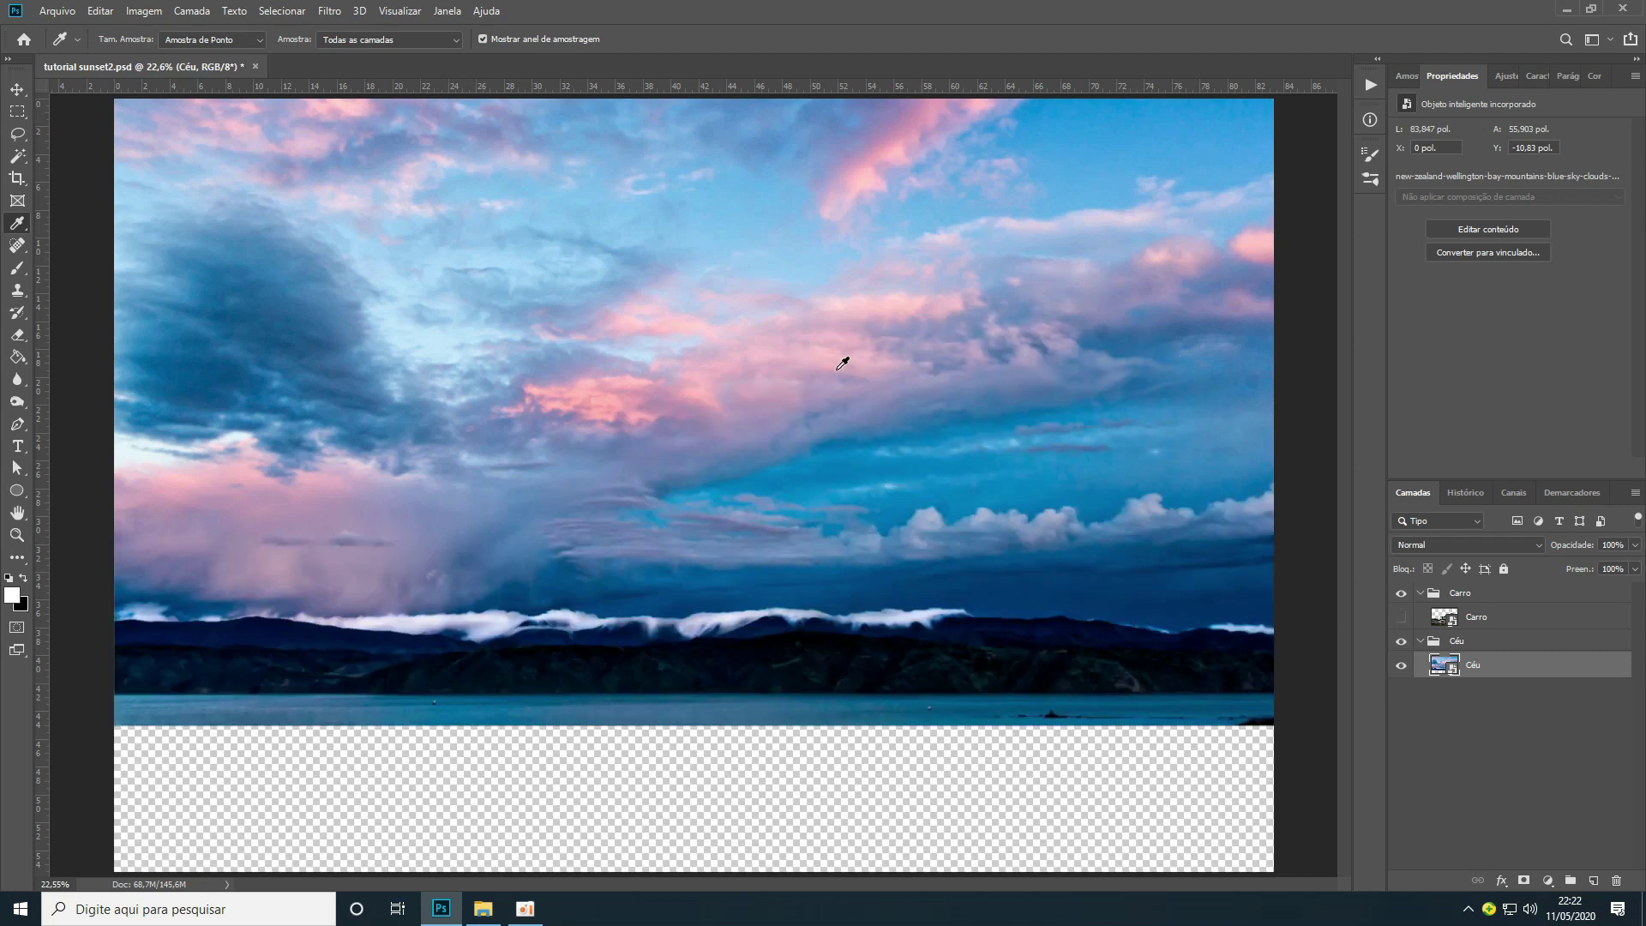
{"action": "left_click", "coordinate": [1403, 620]}
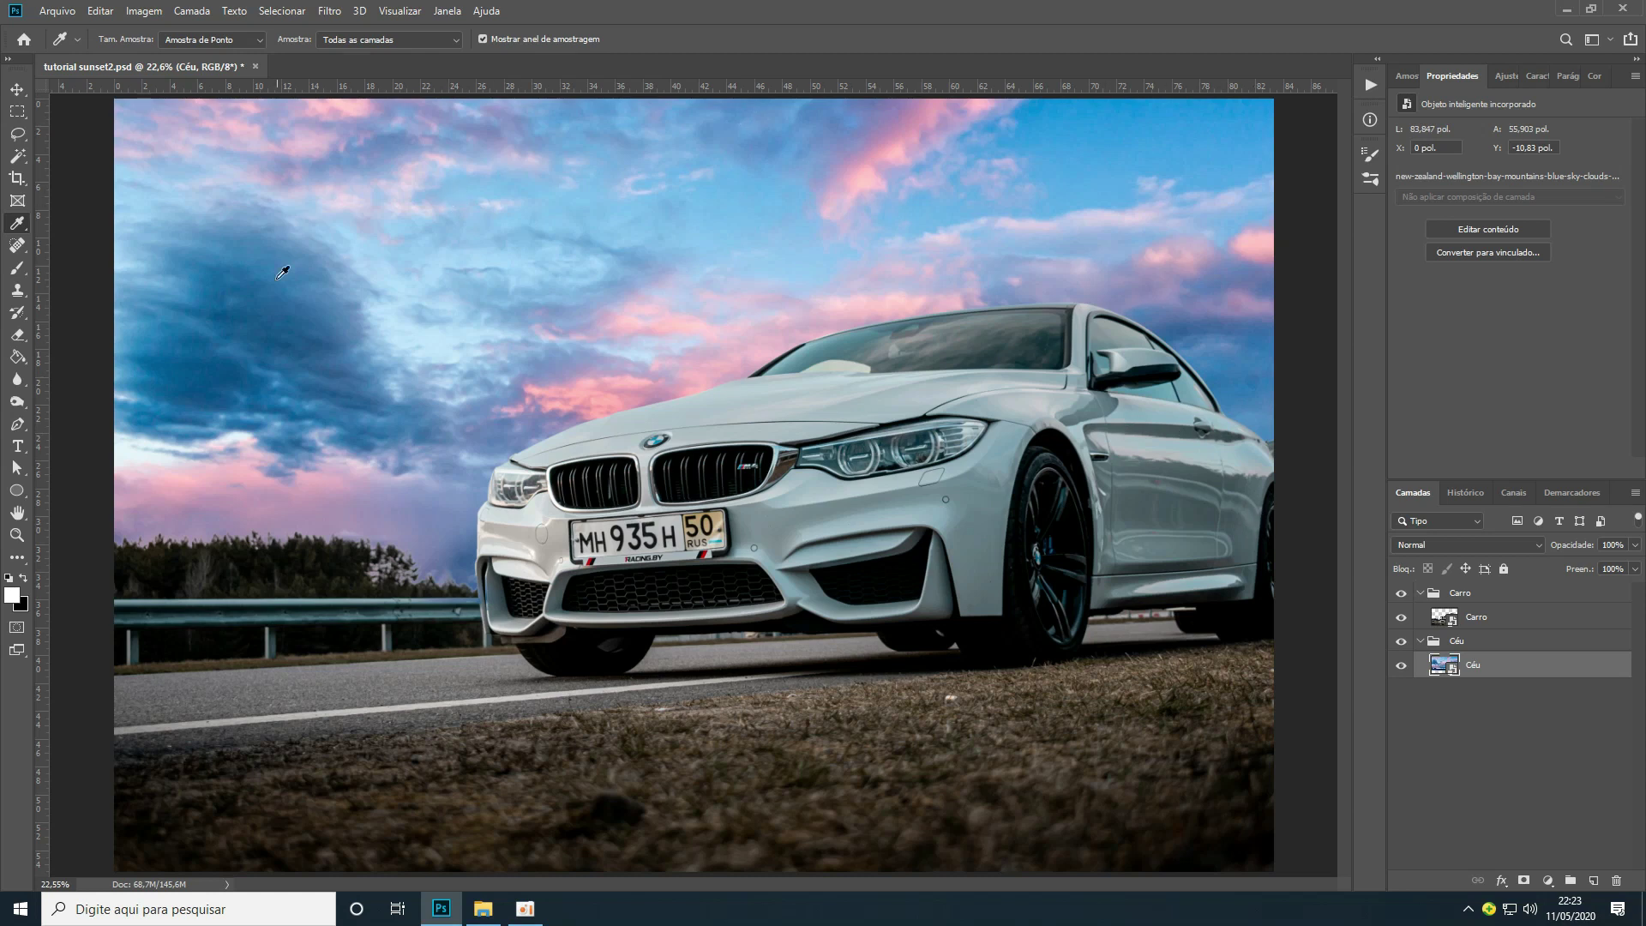
{"action": "left_click", "coordinate": [1401, 617]}
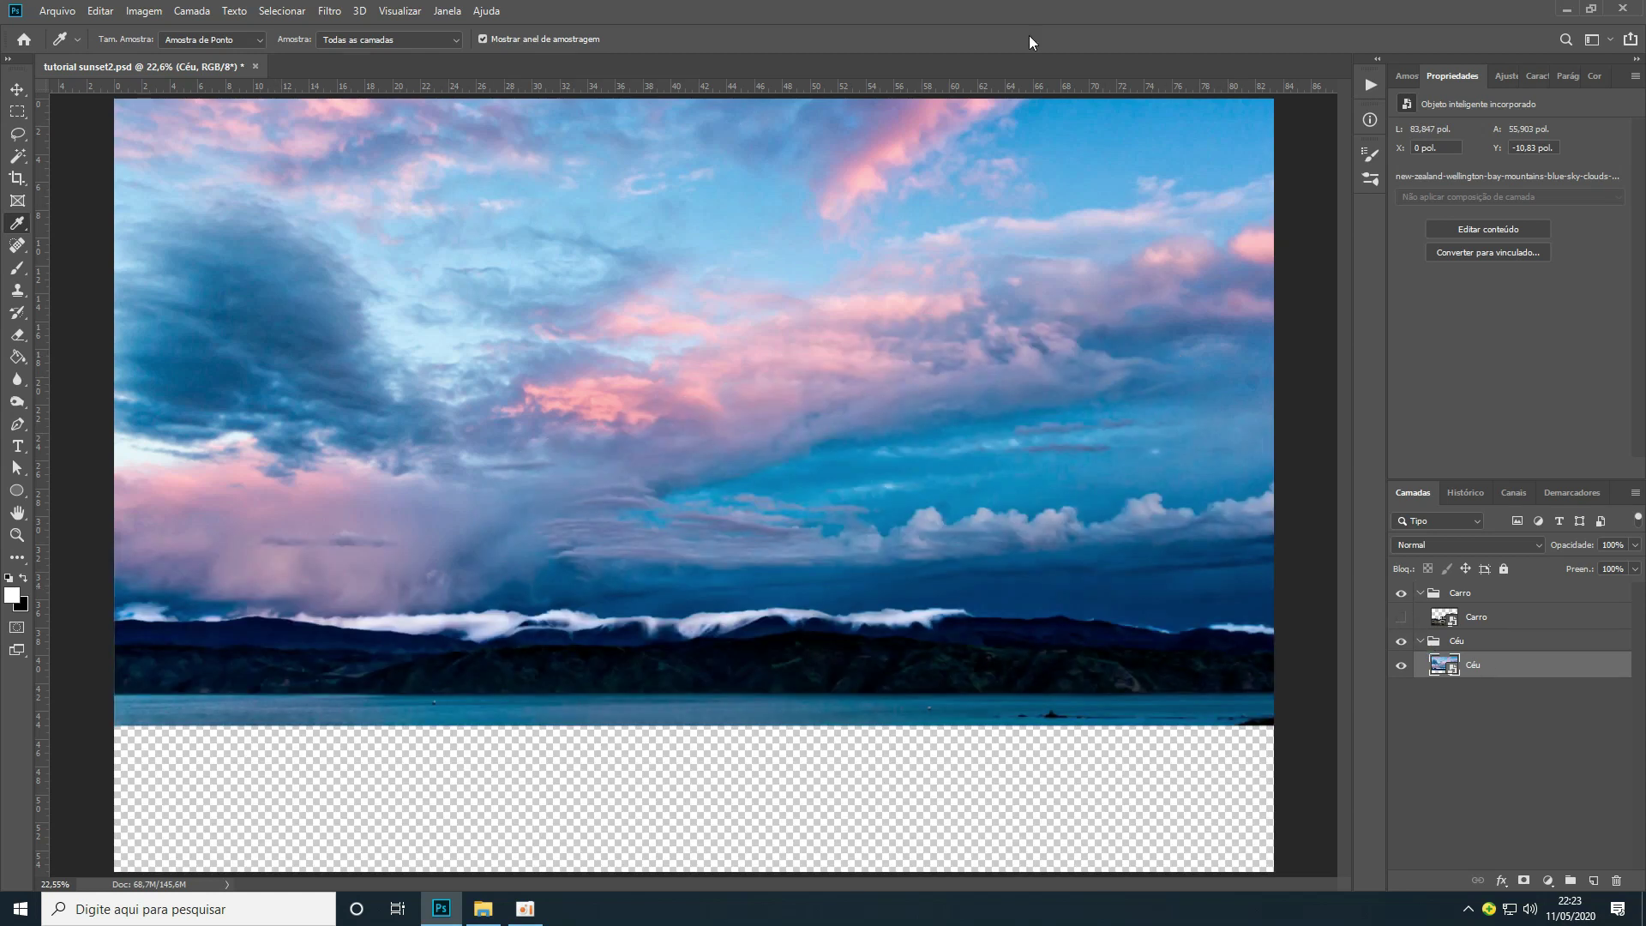
{"action": "left_click", "coordinate": [1402, 616]}
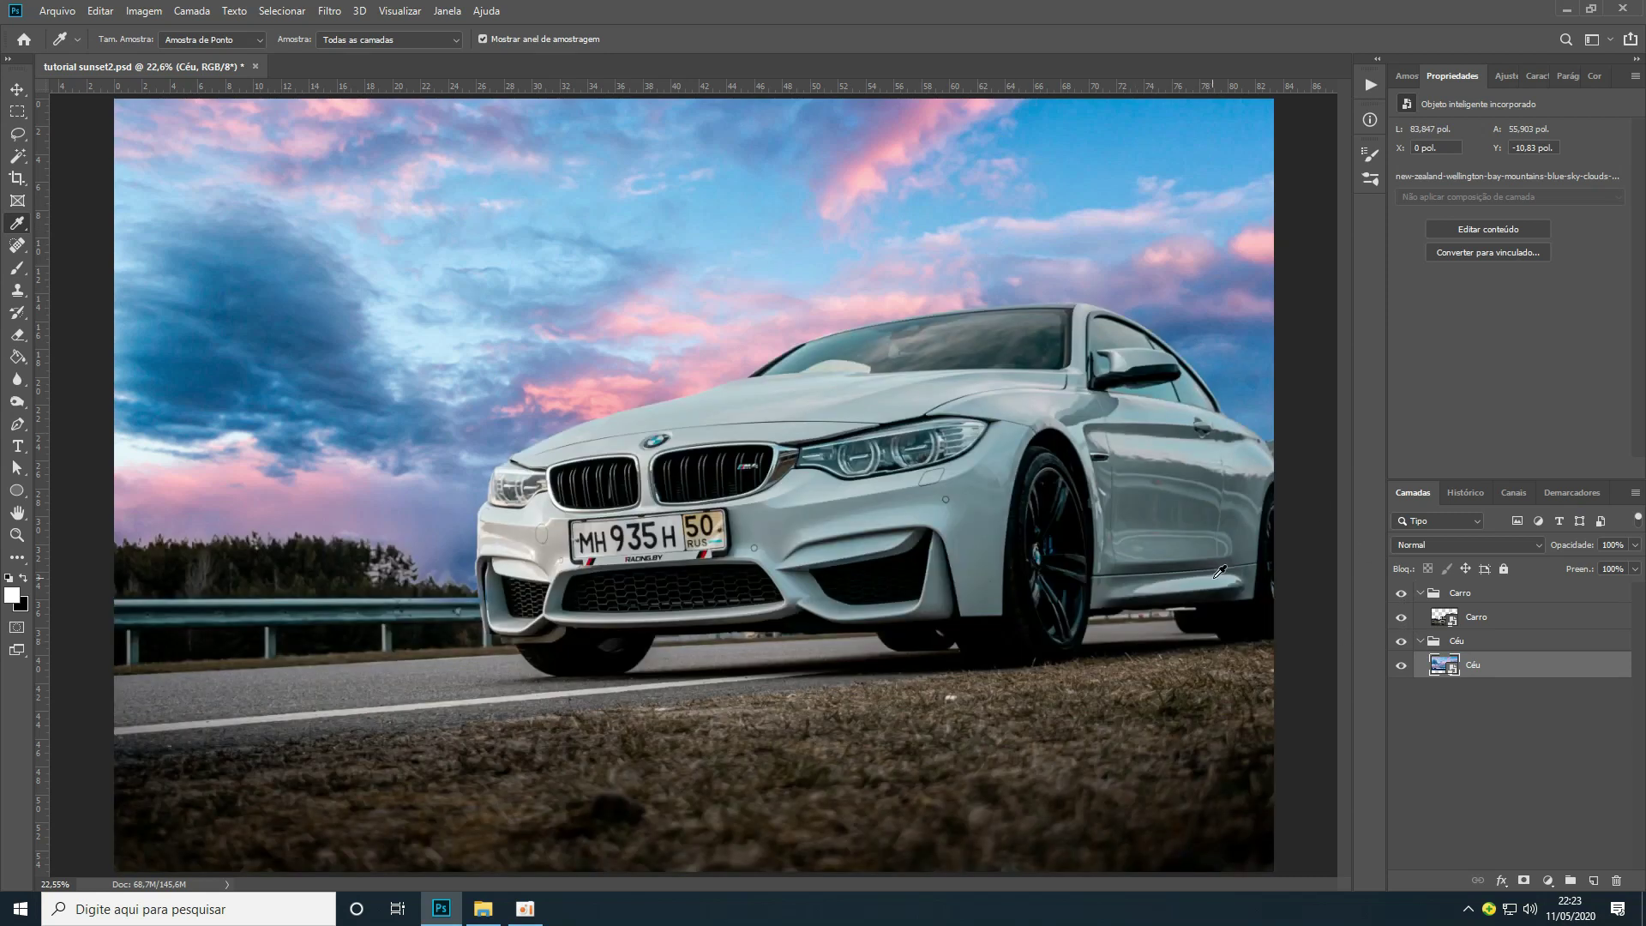
Add a Curves adjustment layer above the Carro layer and clip it to that layer
{"action": "left_click", "coordinate": [1502, 620]}
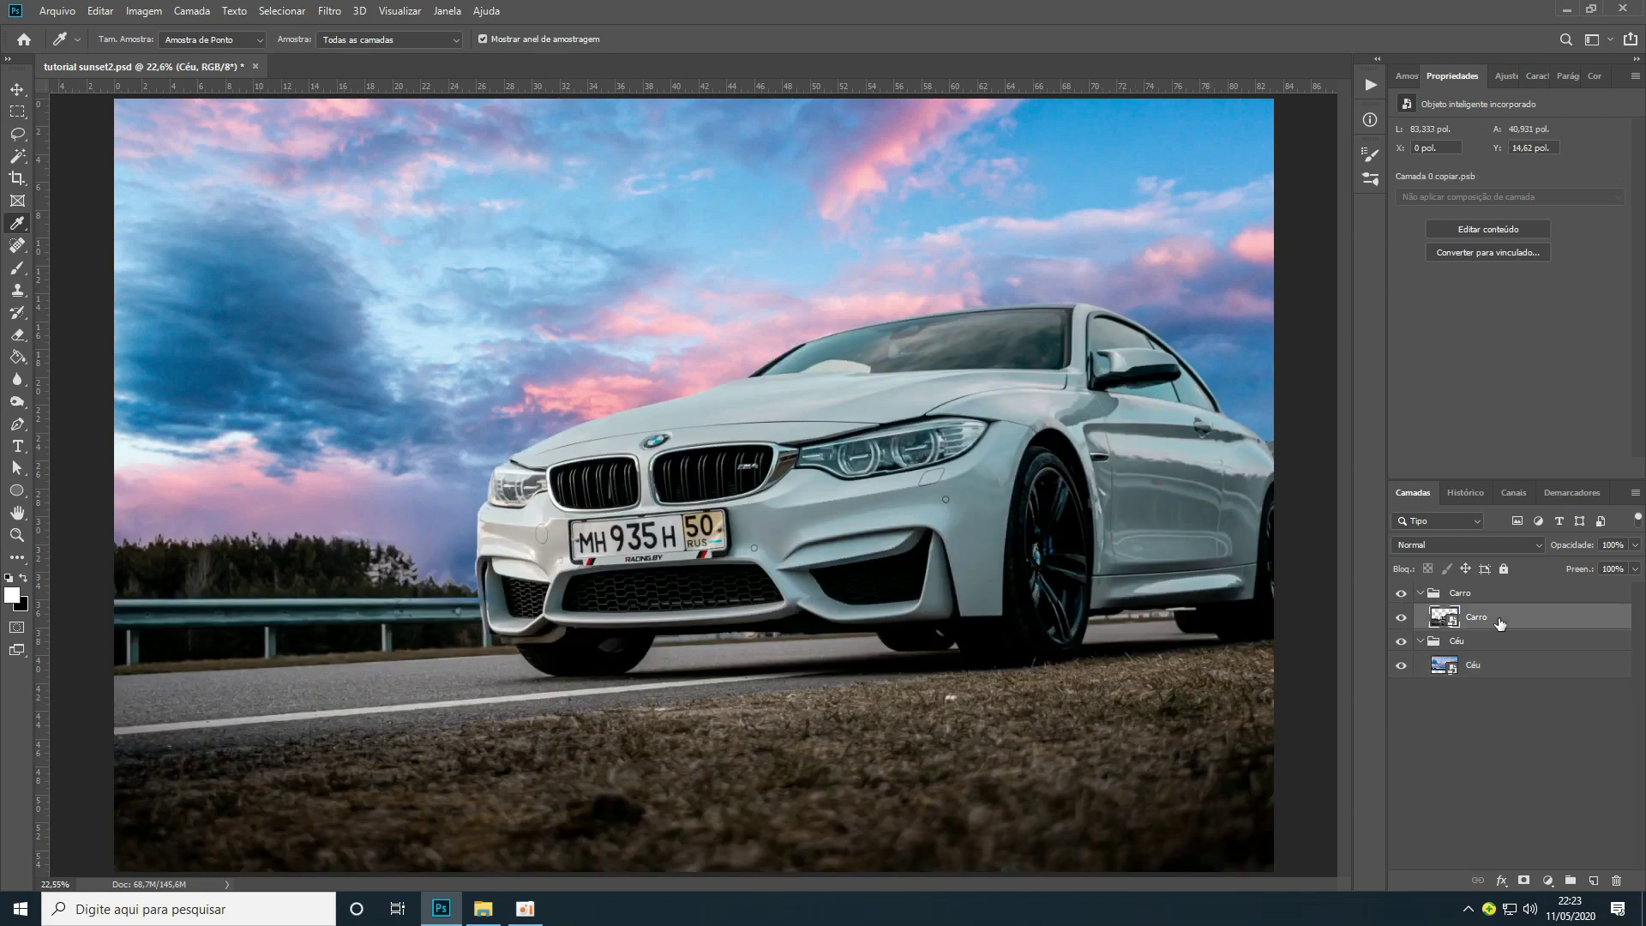
{"action": "left_click", "coordinate": [1549, 882]}
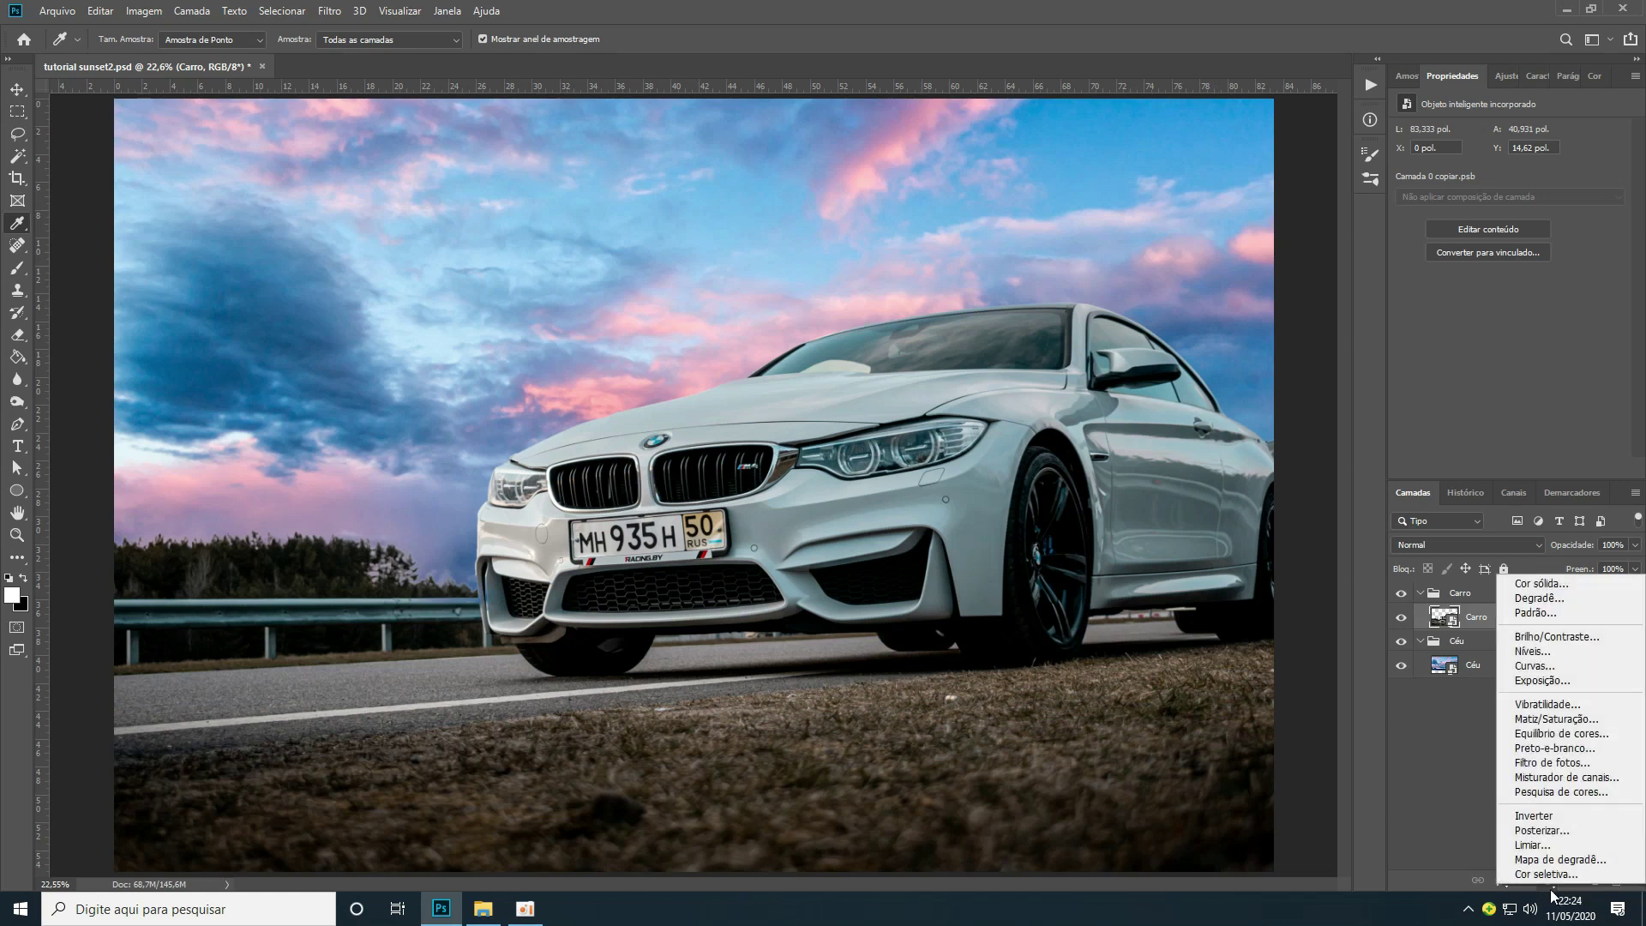
{"action": "left_click", "coordinate": [1535, 666]}
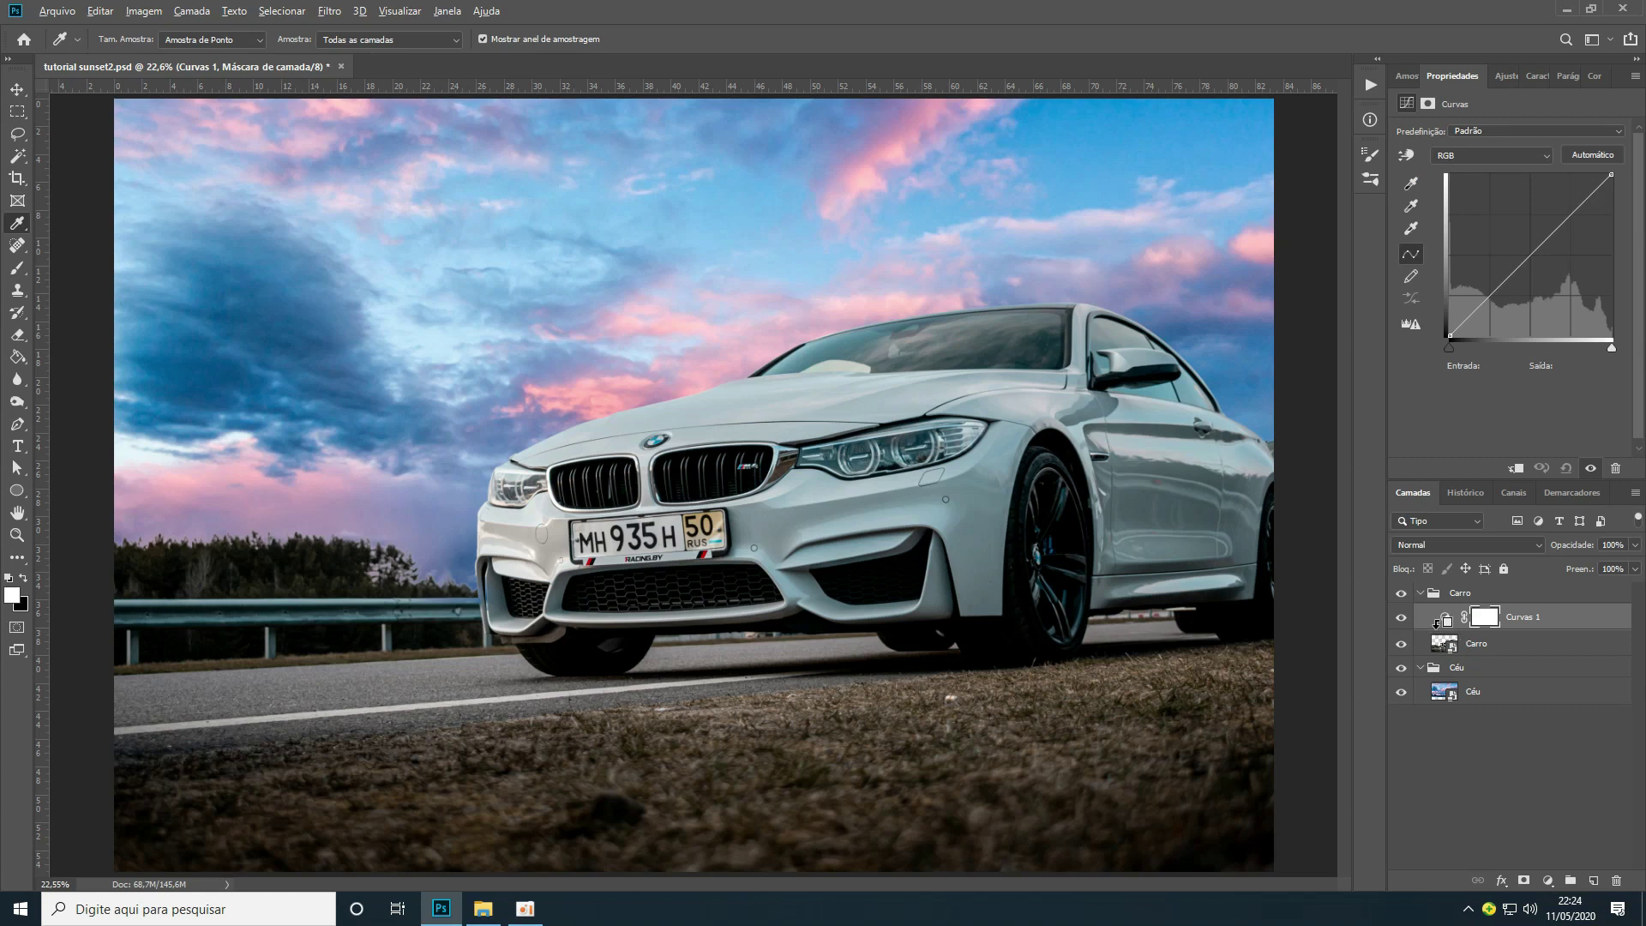
{"action": "left_click", "coordinate": [1438, 624], "text": "alt"}
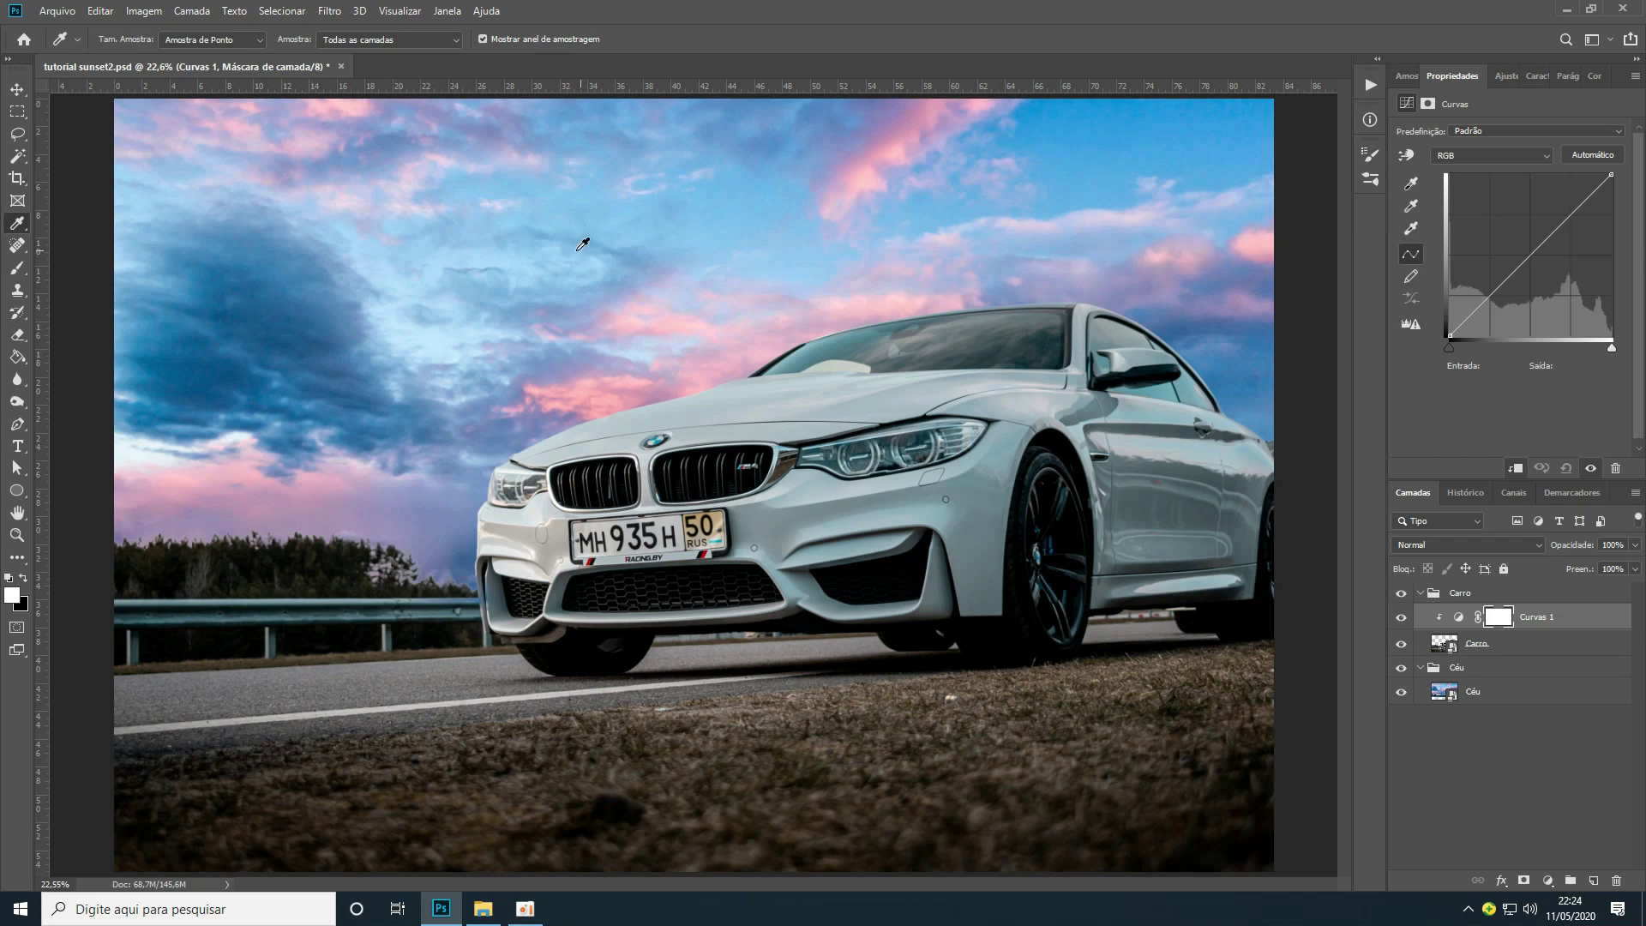
Hide the Carro layer and set the Curves shadow target colour to #000013 sampled from the sky photo's dark mountains, saving it as default
{"action": "left_click", "coordinate": [1402, 647]}
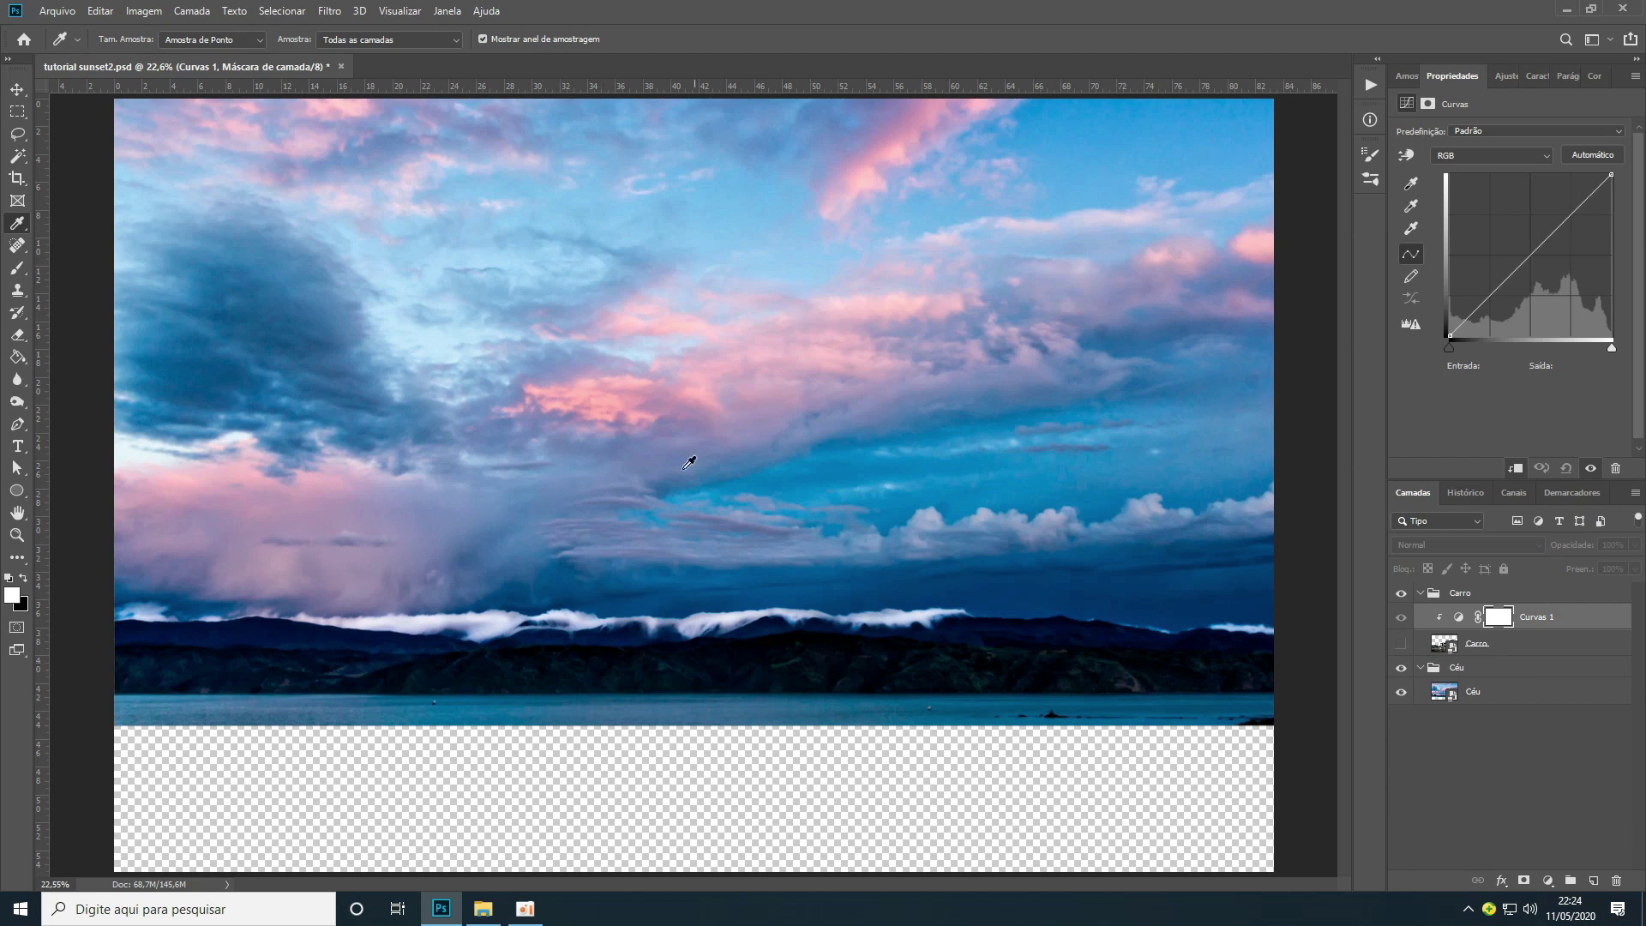
{"action": "left_click", "coordinate": [1461, 620]}
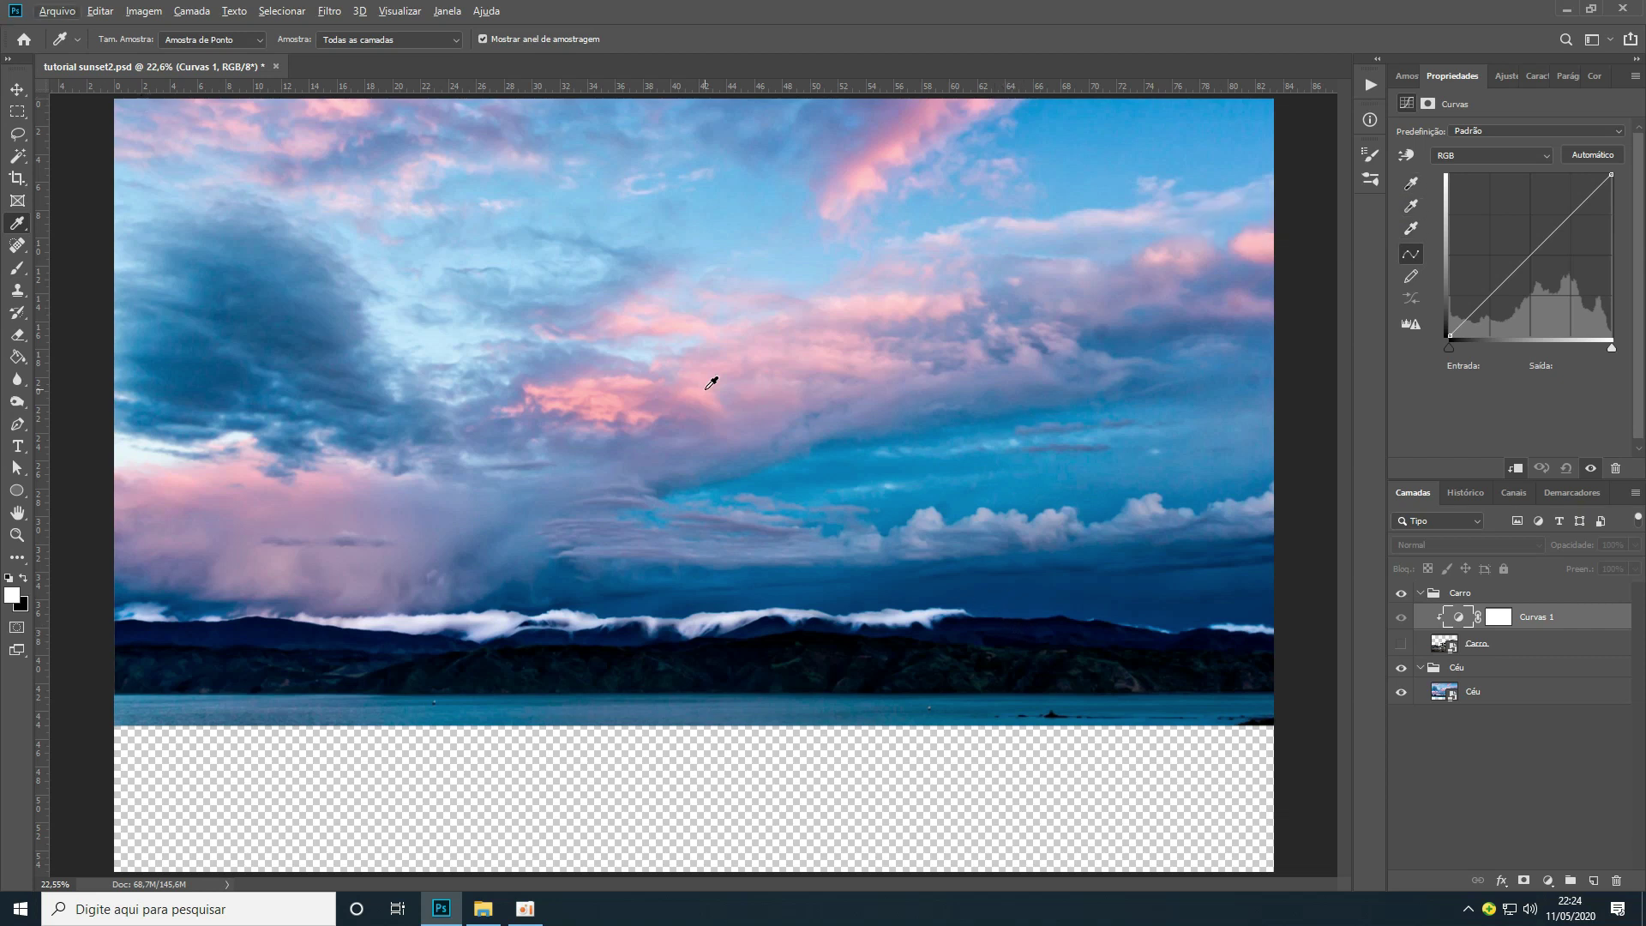
{"action": "key", "text": "z"}
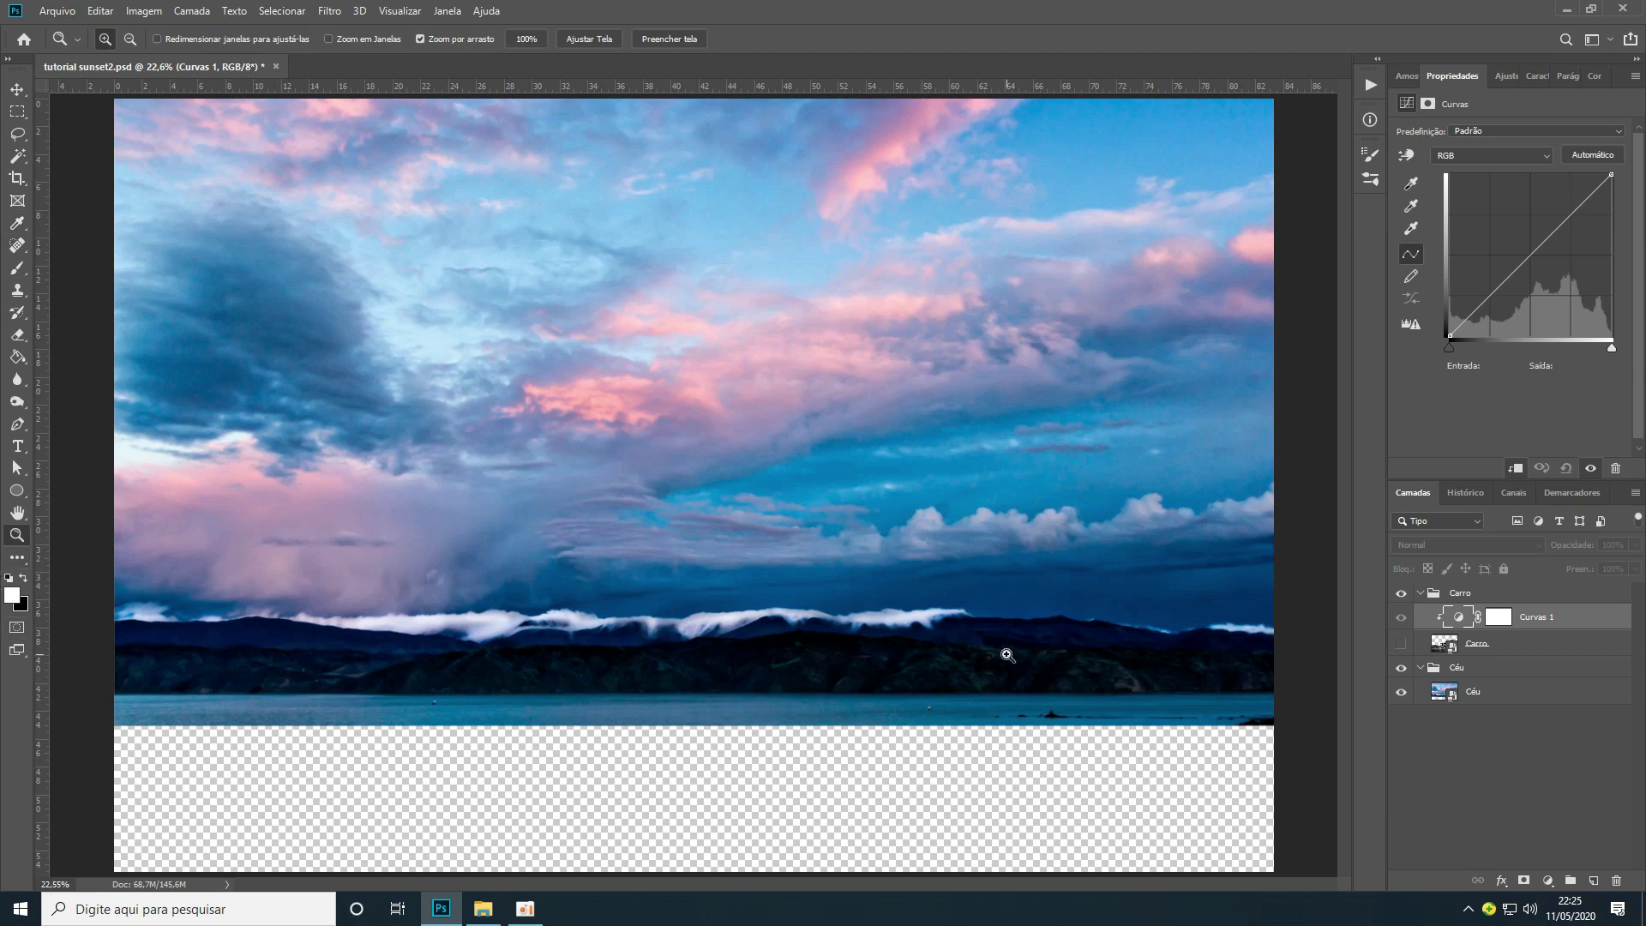
{"action": "left_click_drag", "start_coordinate": [1022, 639], "coordinate": [1184, 630]}
{"action": "double_click", "coordinate": [1412, 185]}
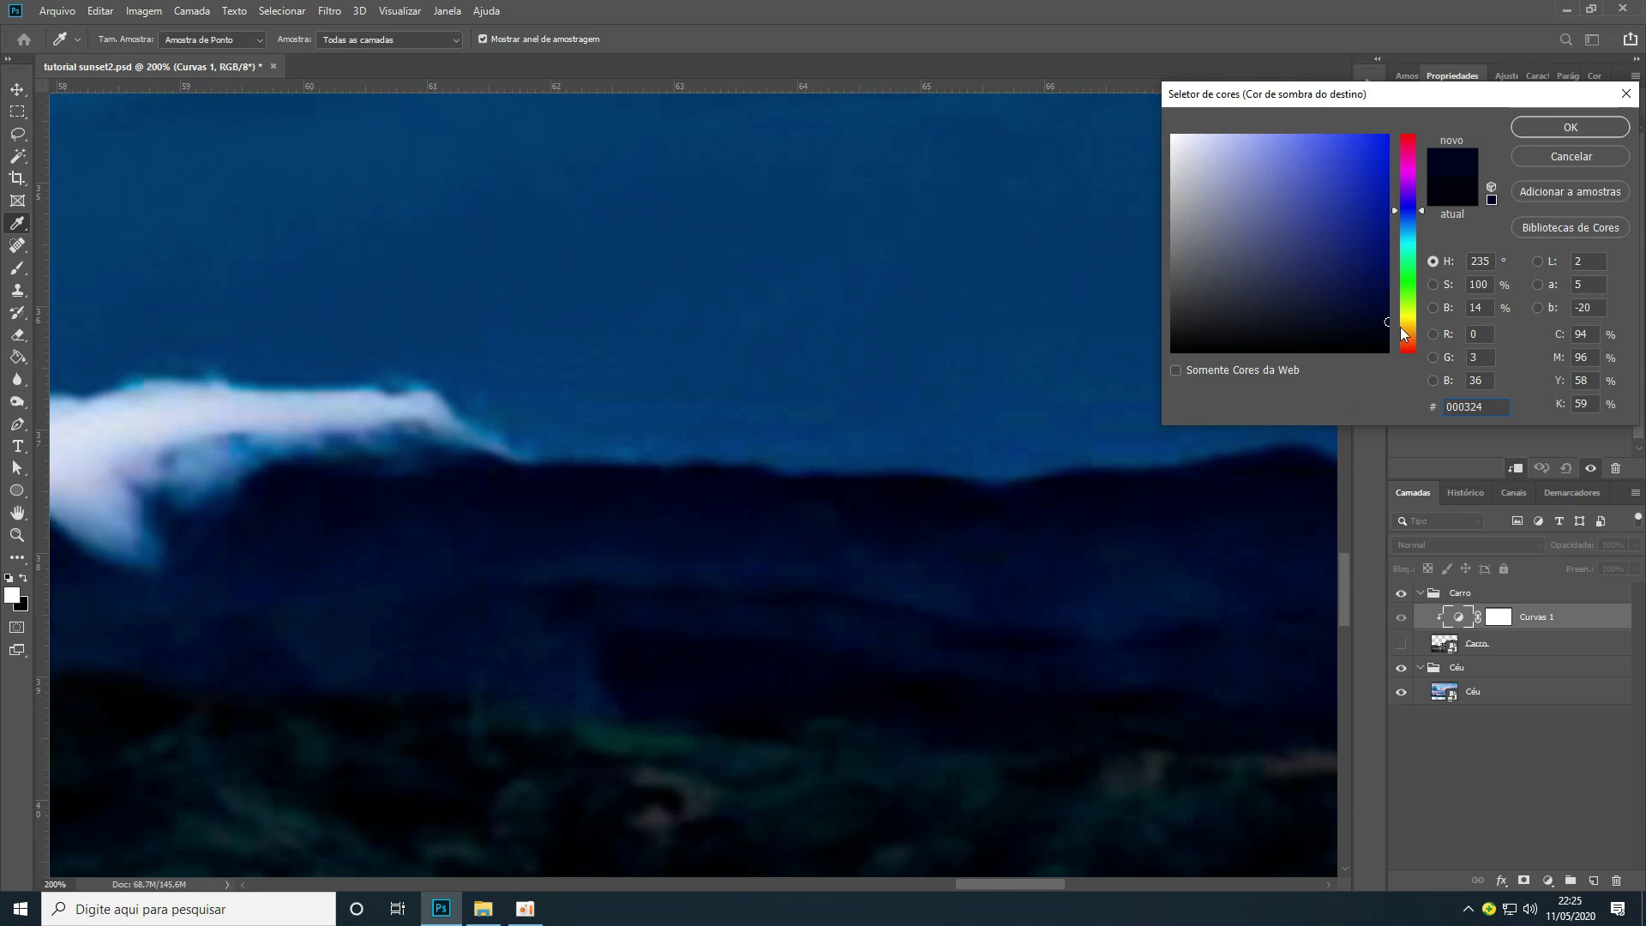
{"action": "left_click_drag", "start_coordinate": [1204, 491], "coordinate": [886, 528]}
{"action": "left_click", "coordinate": [887, 527]}
{"action": "left_click", "coordinate": [946, 523]}
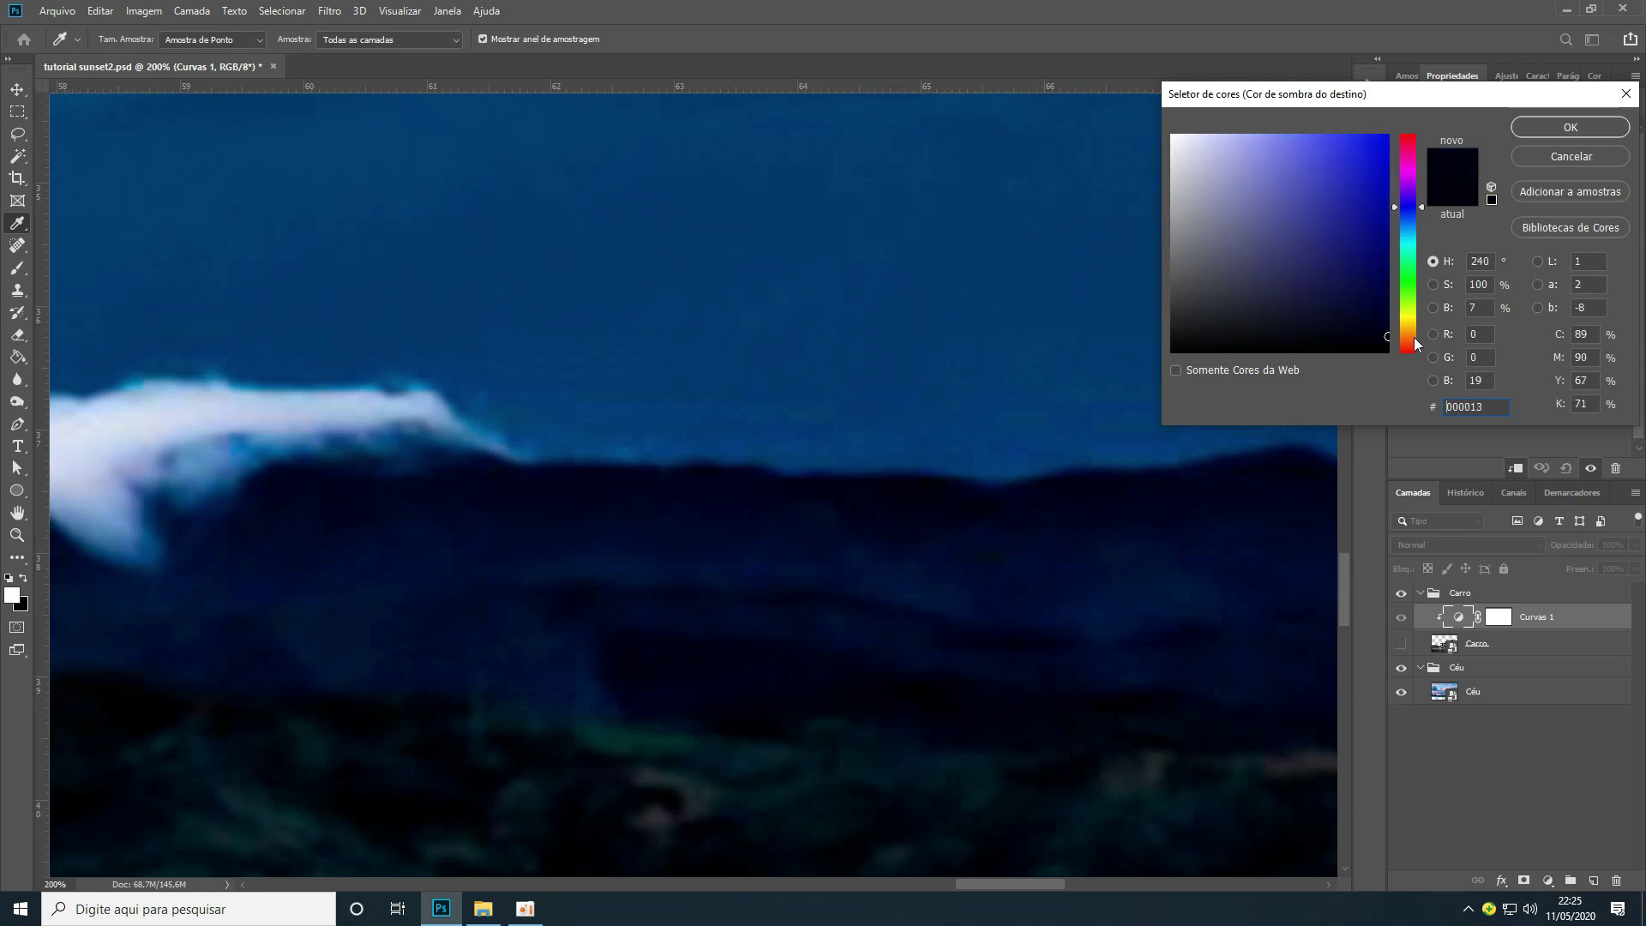
{"action": "left_click", "coordinate": [1570, 127]}
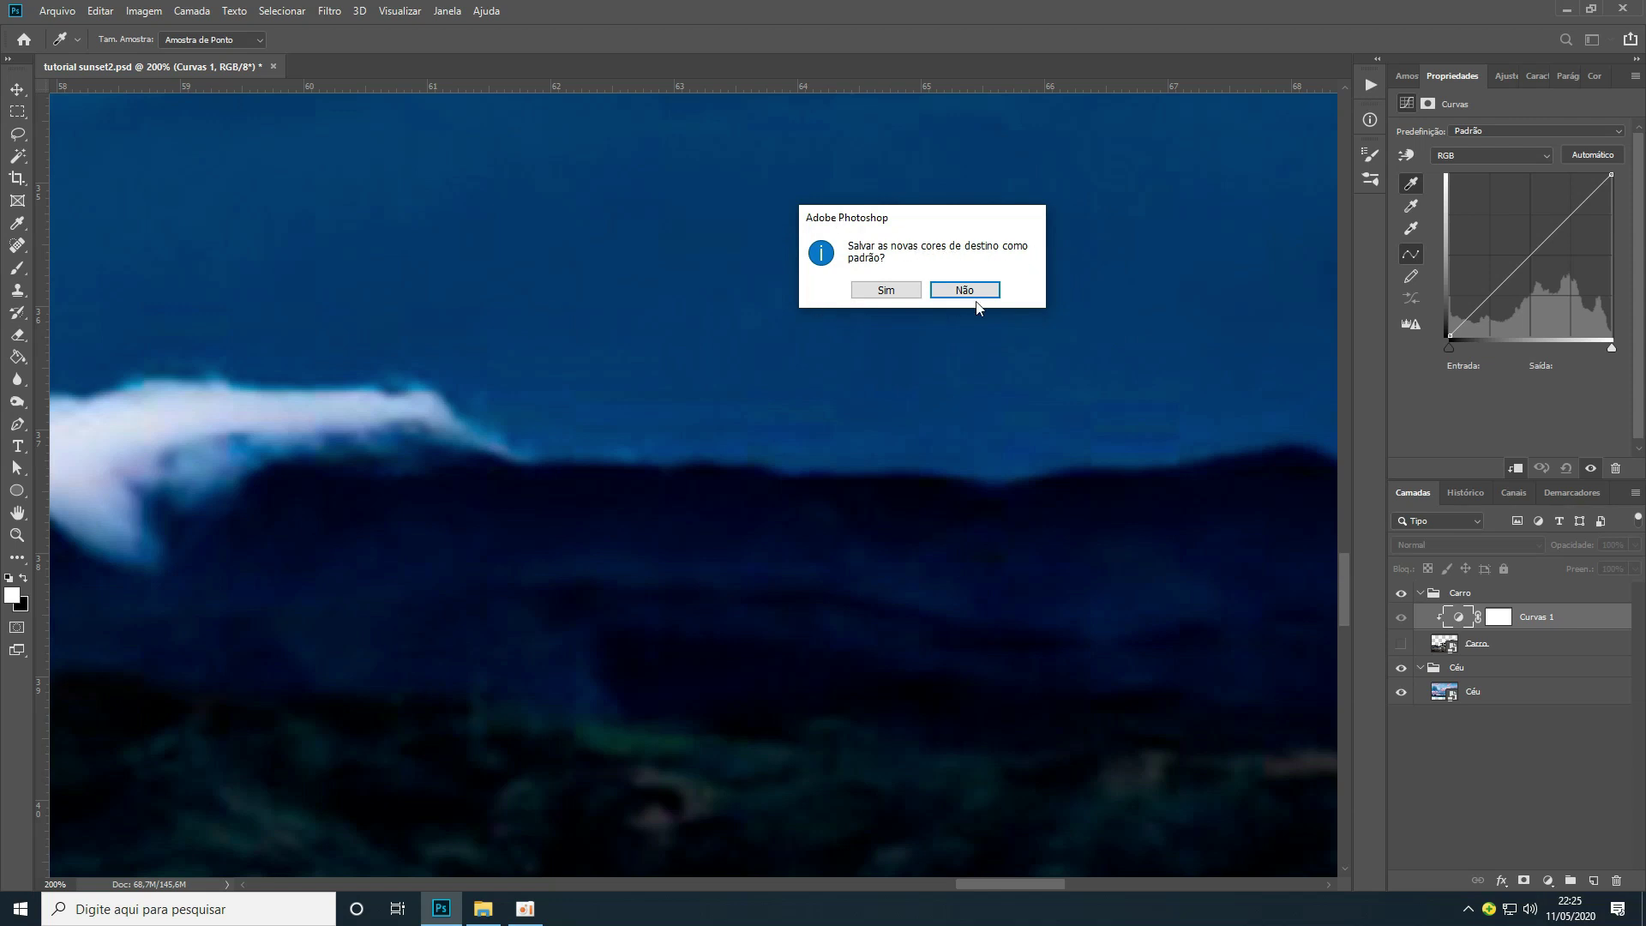
{"action": "left_click", "coordinate": [889, 291]}
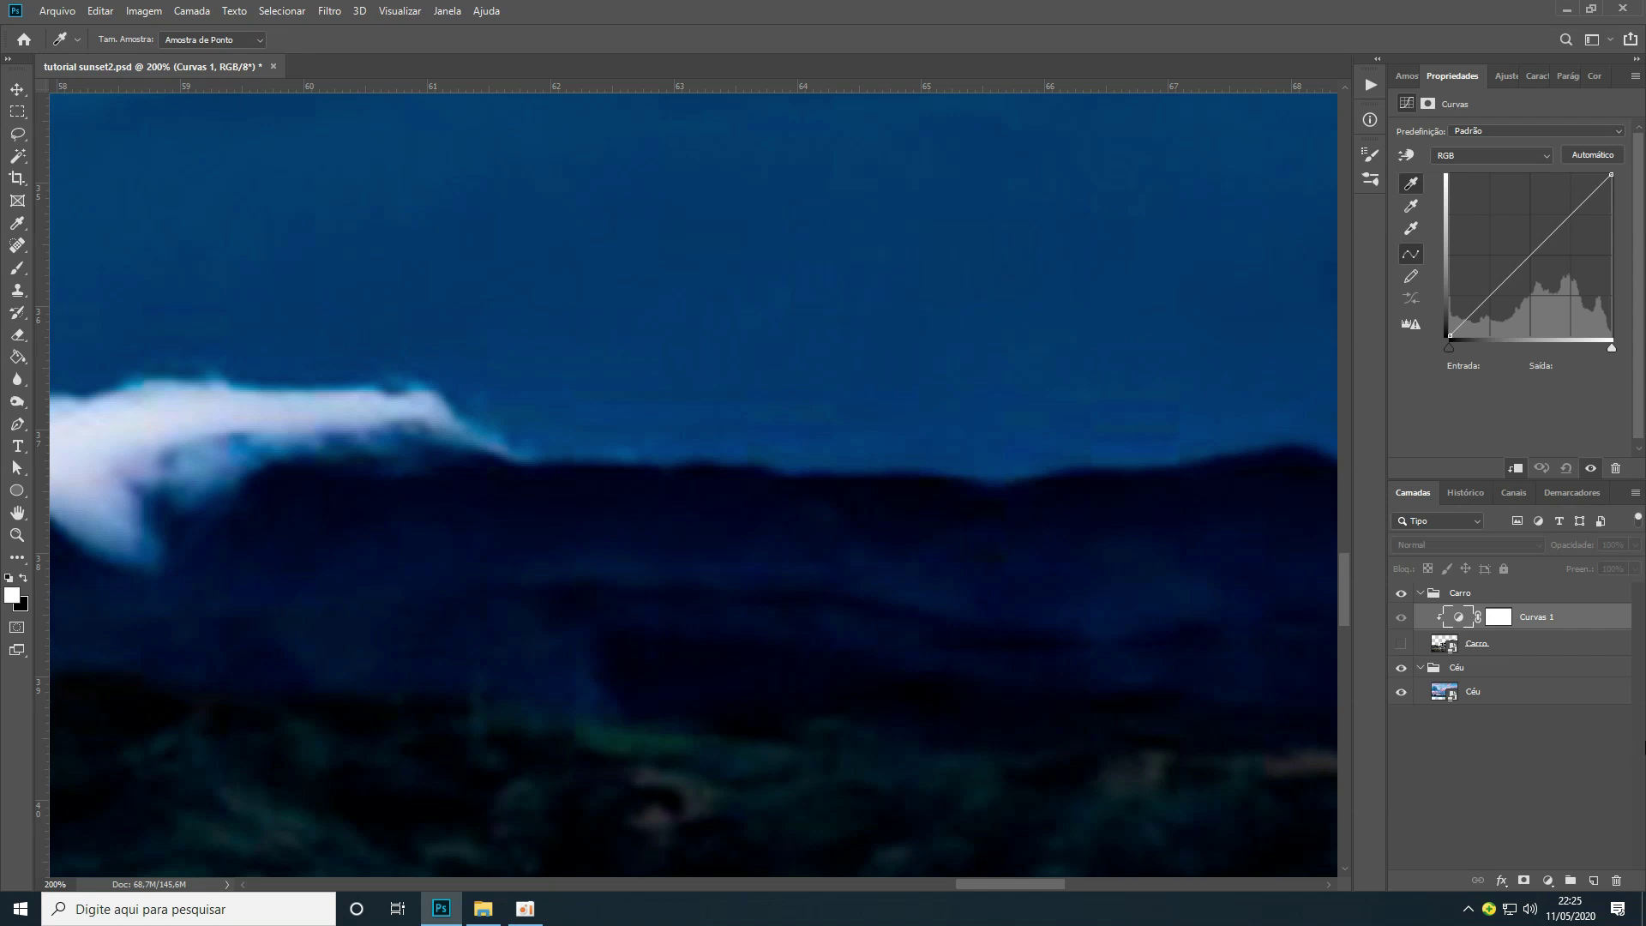
Set the Curves highlight target colour to #dfe8f8 sampled from the white cloud over the mountains, and save it as default
{"action": "key", "text": "ctrl+0"}
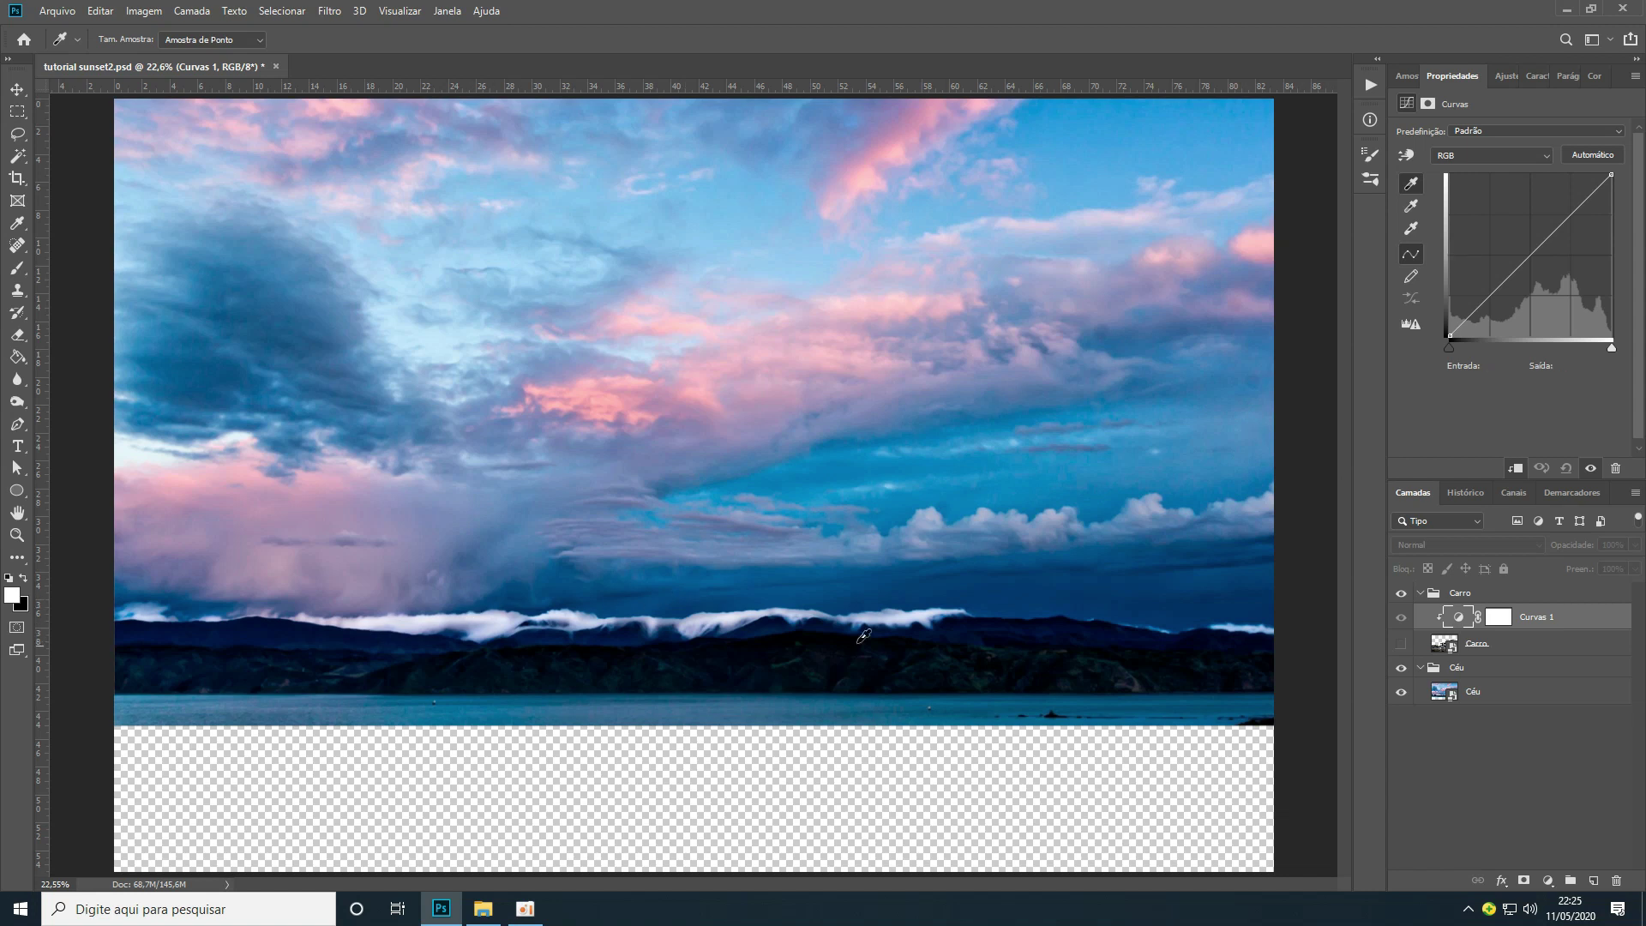
{"action": "key", "text": "z"}
{"action": "left_click_drag", "start_coordinate": [536, 599], "coordinate": [439, 647]}
{"action": "double_click", "coordinate": [1410, 228]}
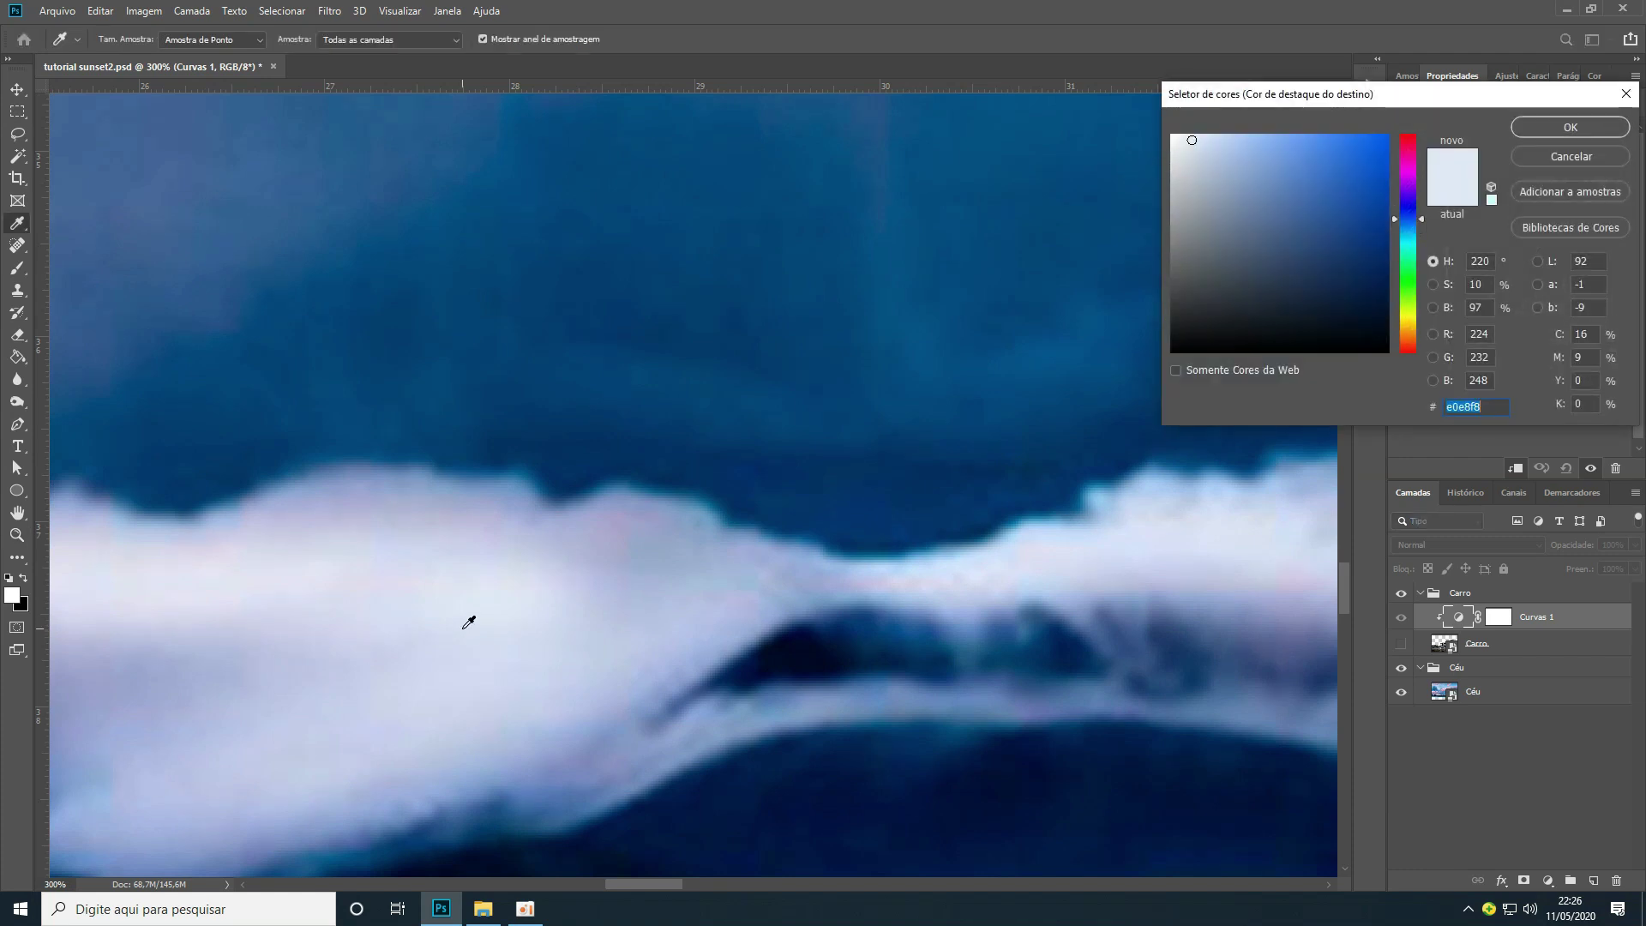
{"action": "left_click", "coordinate": [454, 578]}
{"action": "left_click", "coordinate": [480, 590]}
{"action": "left_click_drag", "start_coordinate": [514, 588], "coordinate": [516, 593]}
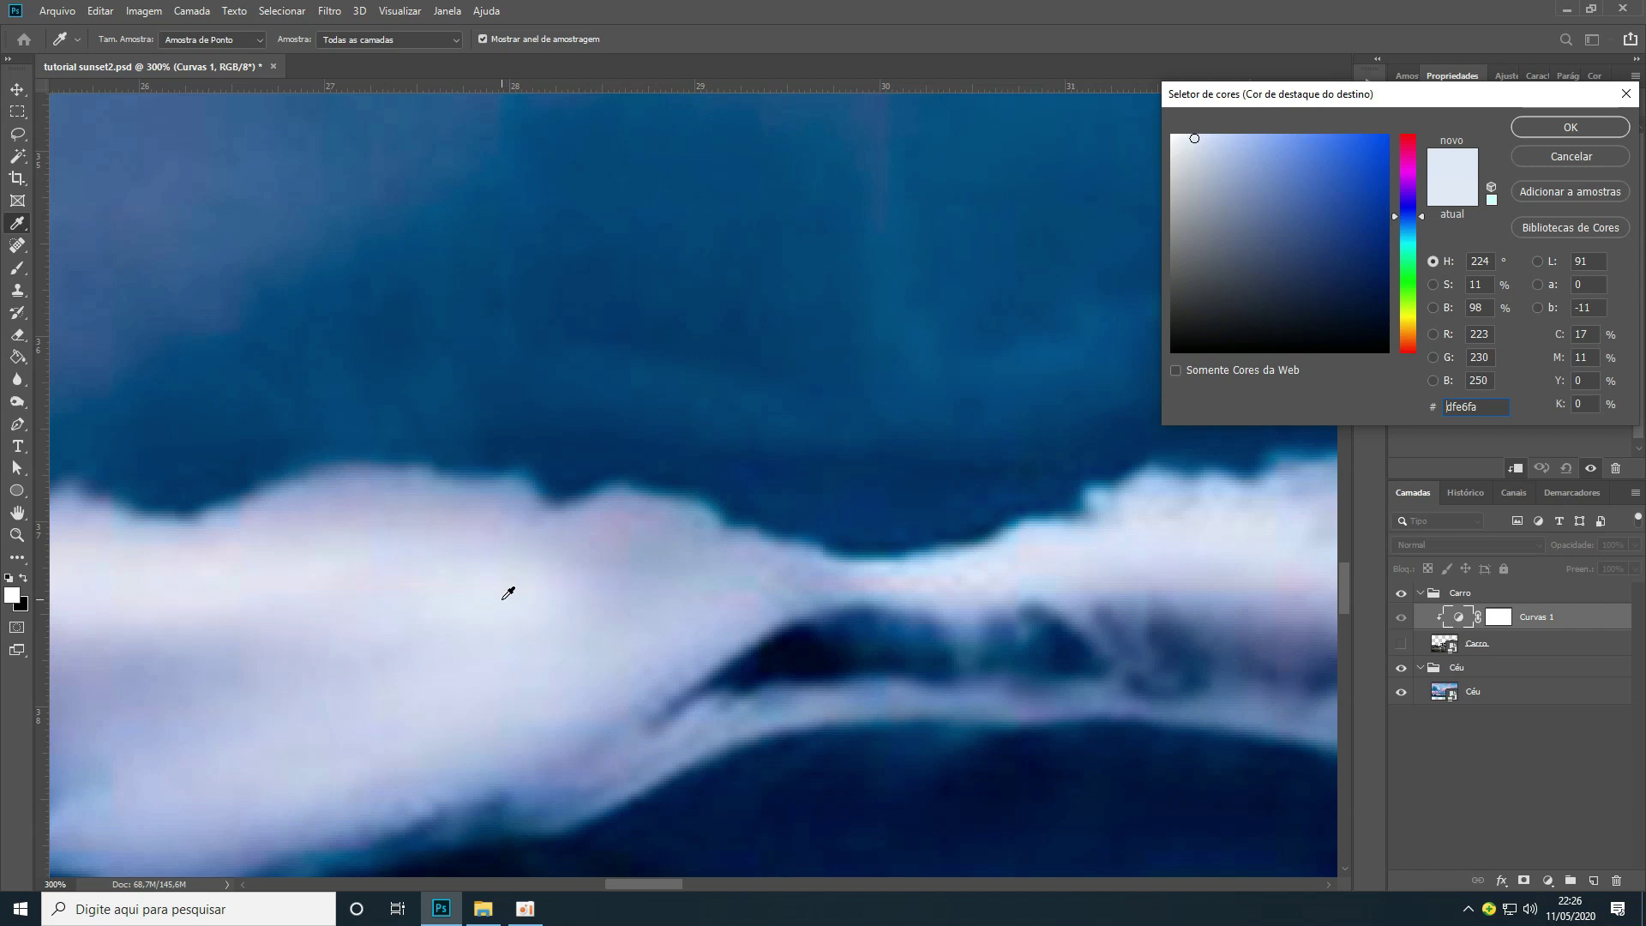
{"action": "left_click_drag", "start_coordinate": [507, 593], "coordinate": [491, 593]}
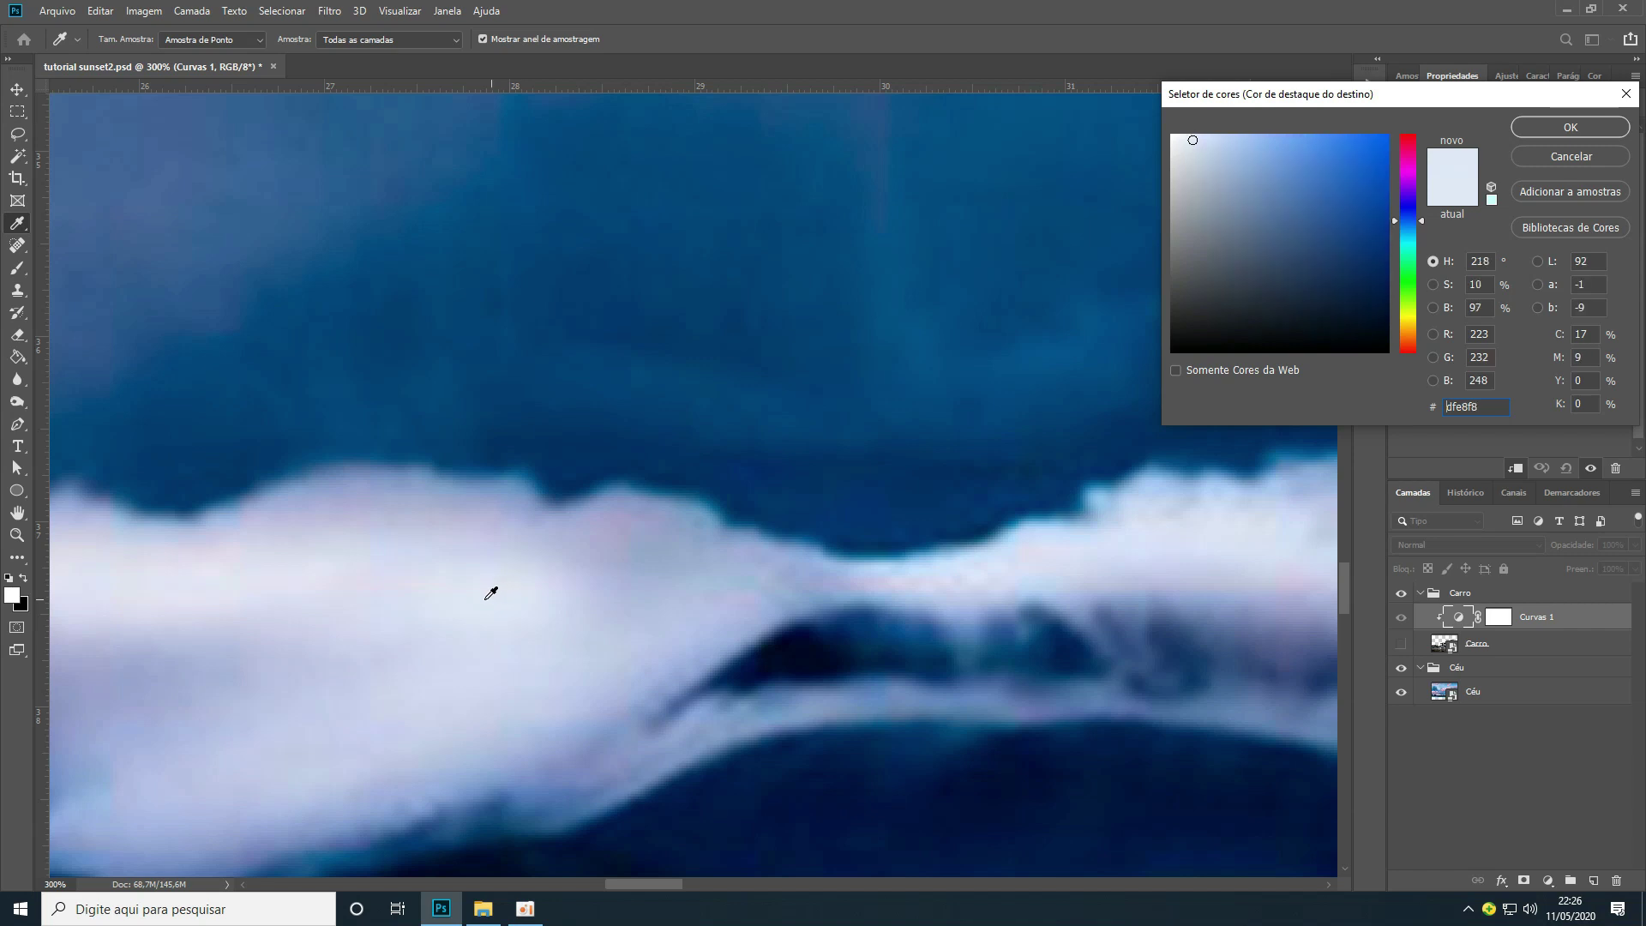
{"action": "left_click", "coordinate": [1554, 128]}
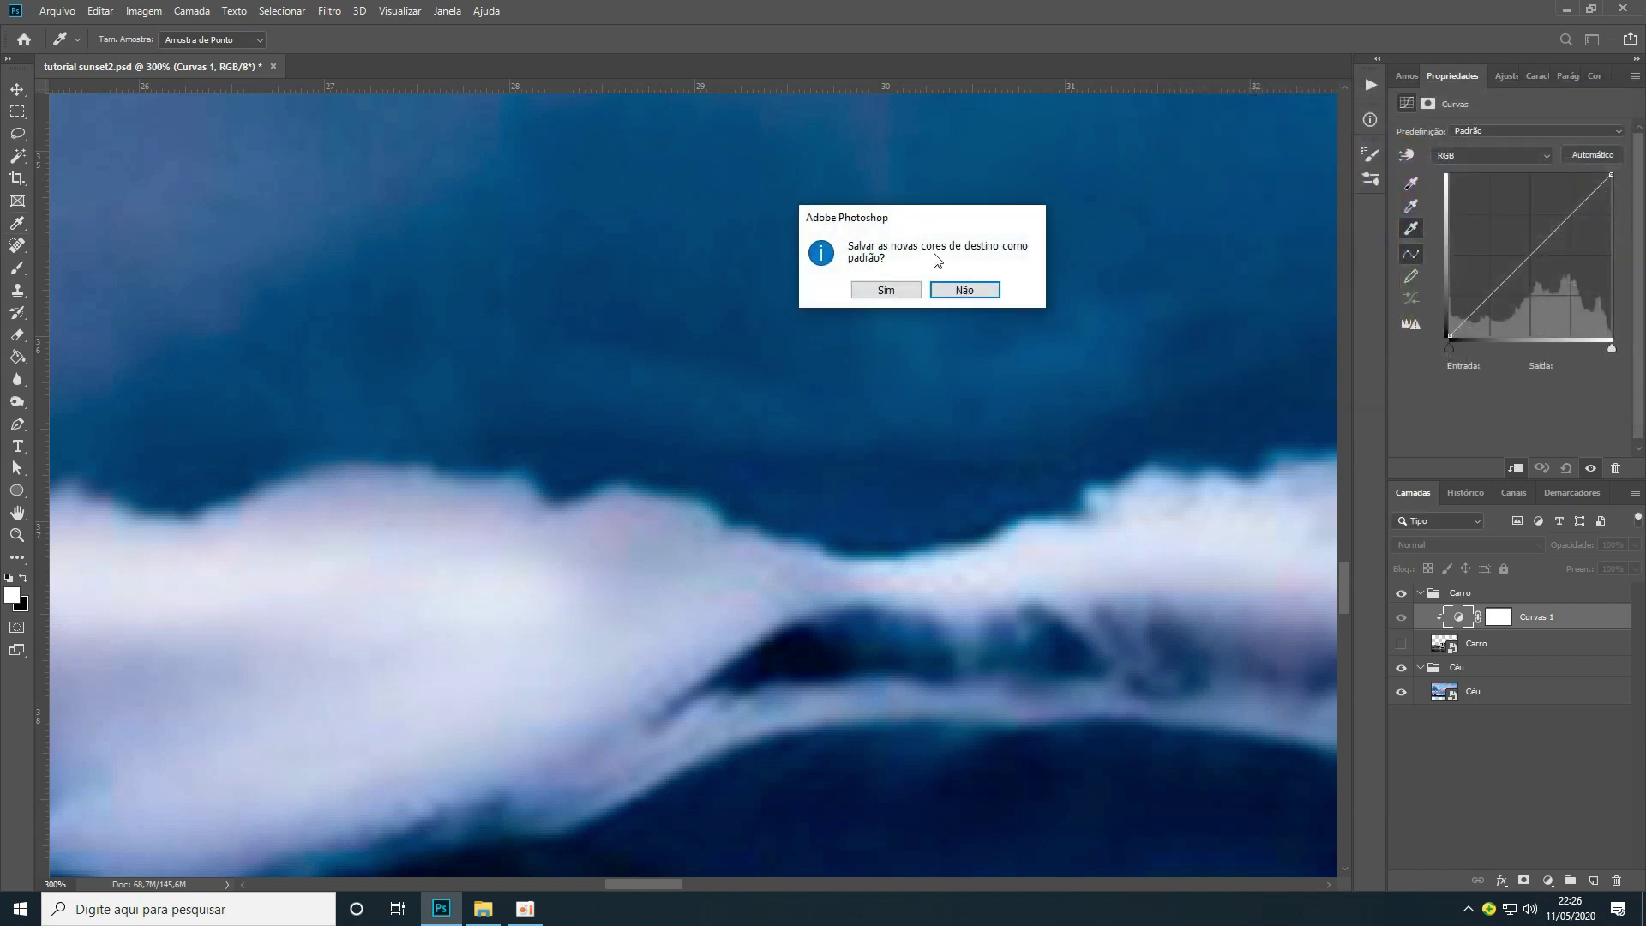
{"action": "left_click", "coordinate": [887, 290]}
{"action": "key", "text": "ctrl+0"}
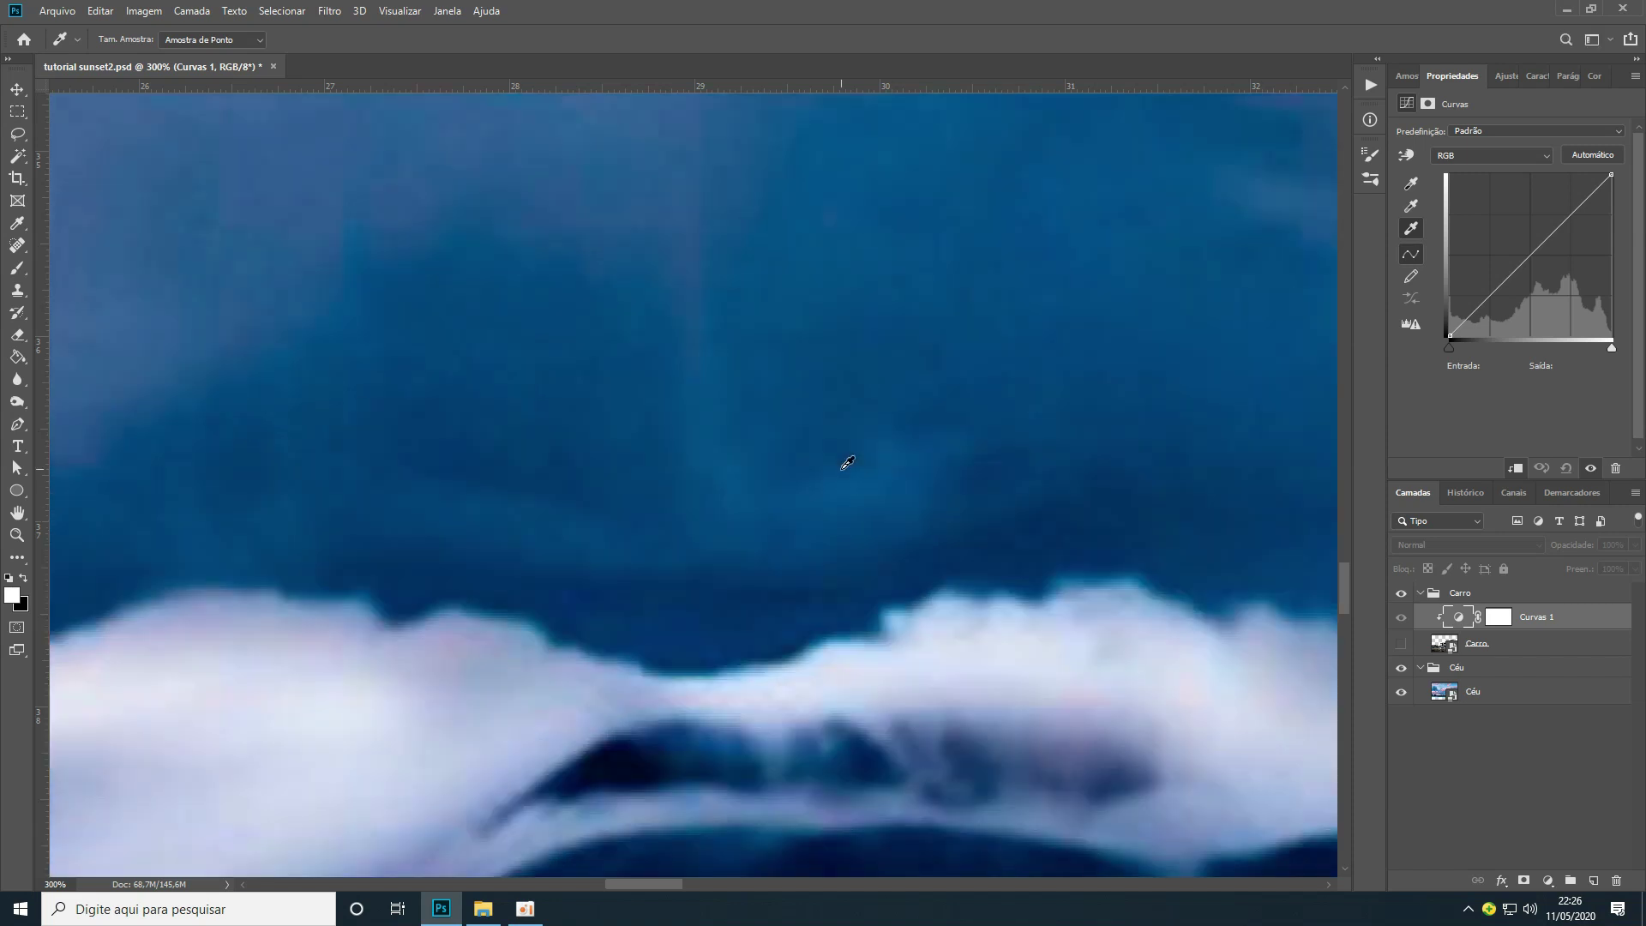
Show the Carro layer again and set the Curves black point on a pure black area inside the front wheel
{"action": "left_click", "coordinate": [1401, 644]}
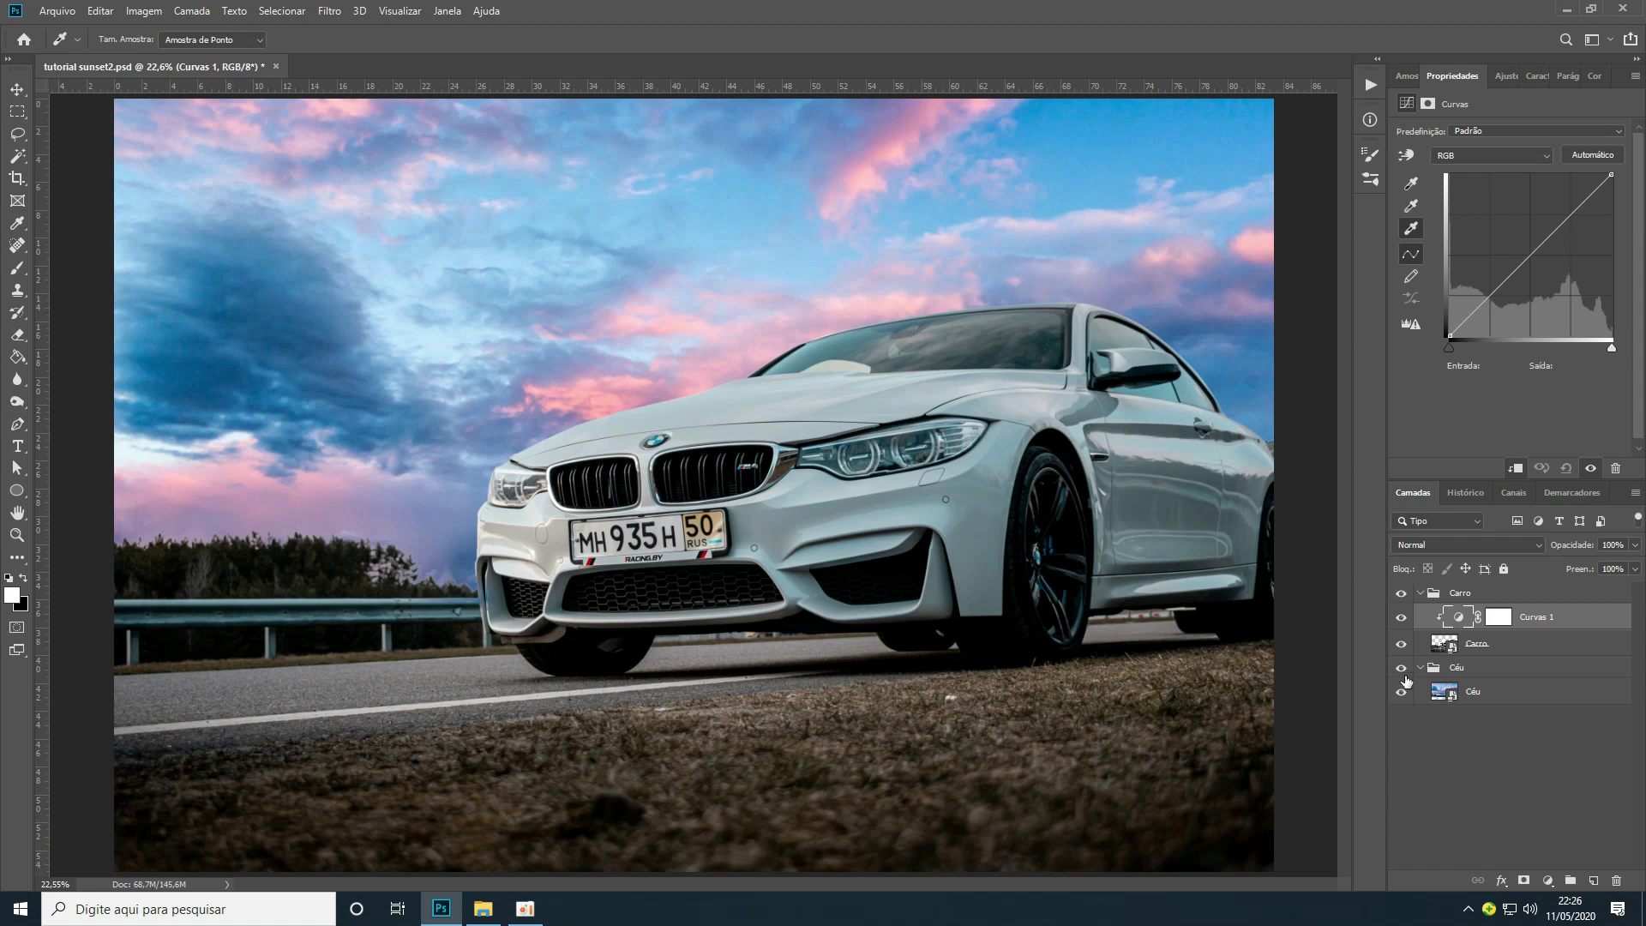
{"action": "left_click", "coordinate": [1413, 184]}
{"action": "key", "text": "alt"}
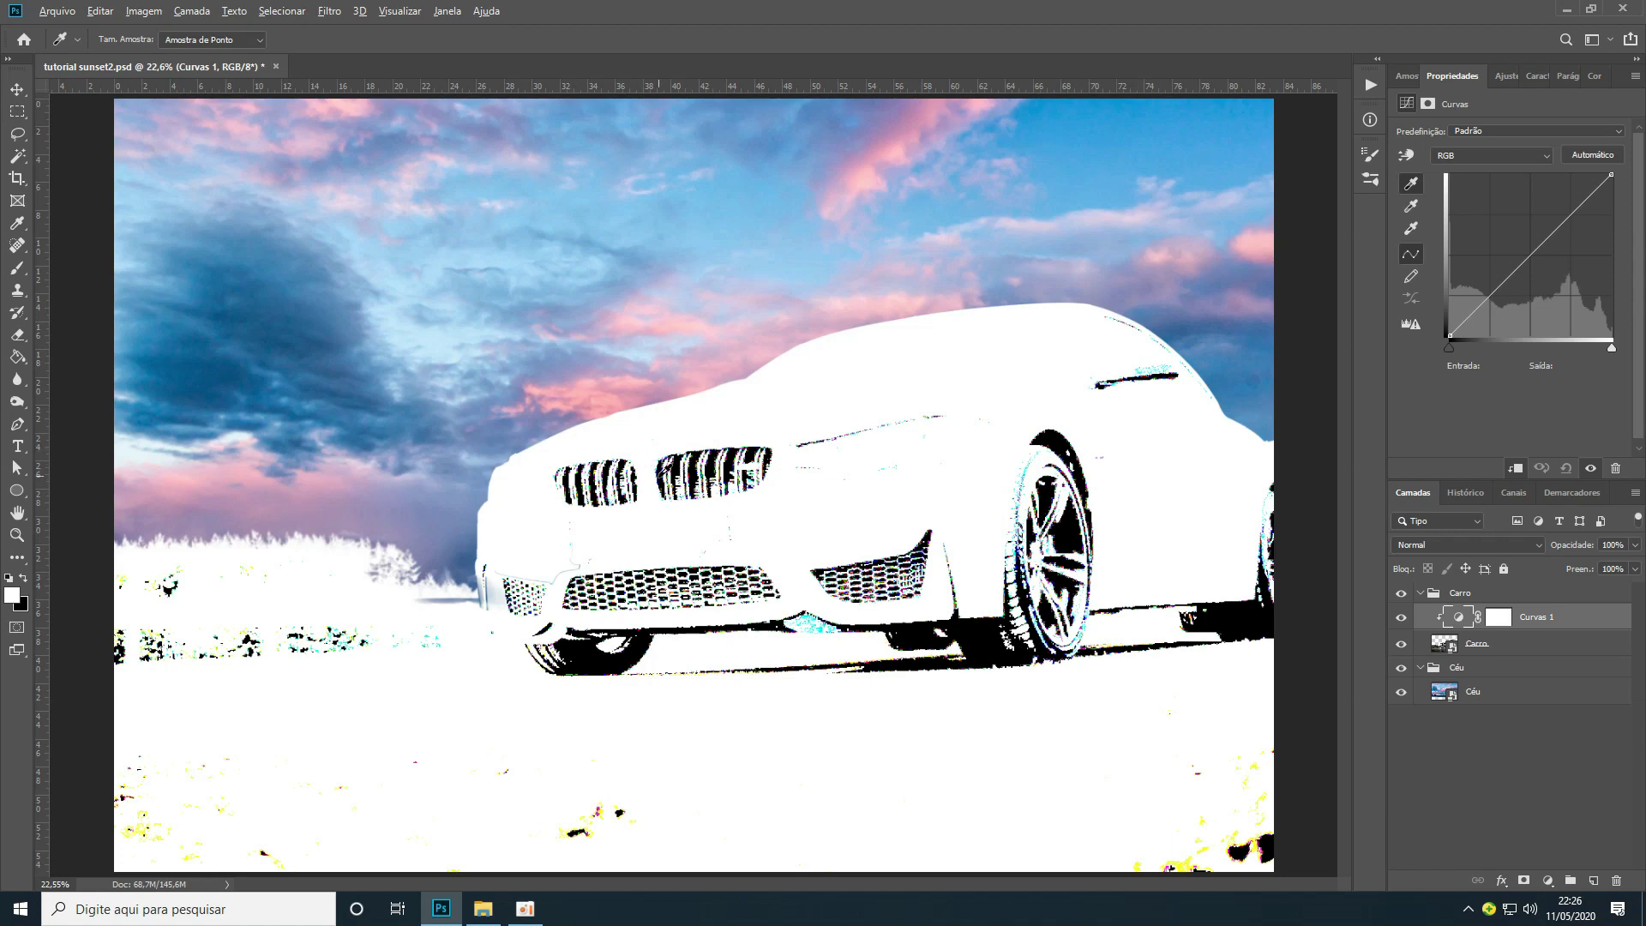
{"action": "scroll", "coordinate": [1078, 536], "scroll_direction": "up", "scroll_amount": 2}
{"action": "scroll", "coordinate": [1078, 529], "scroll_direction": "up", "scroll_amount": 8}
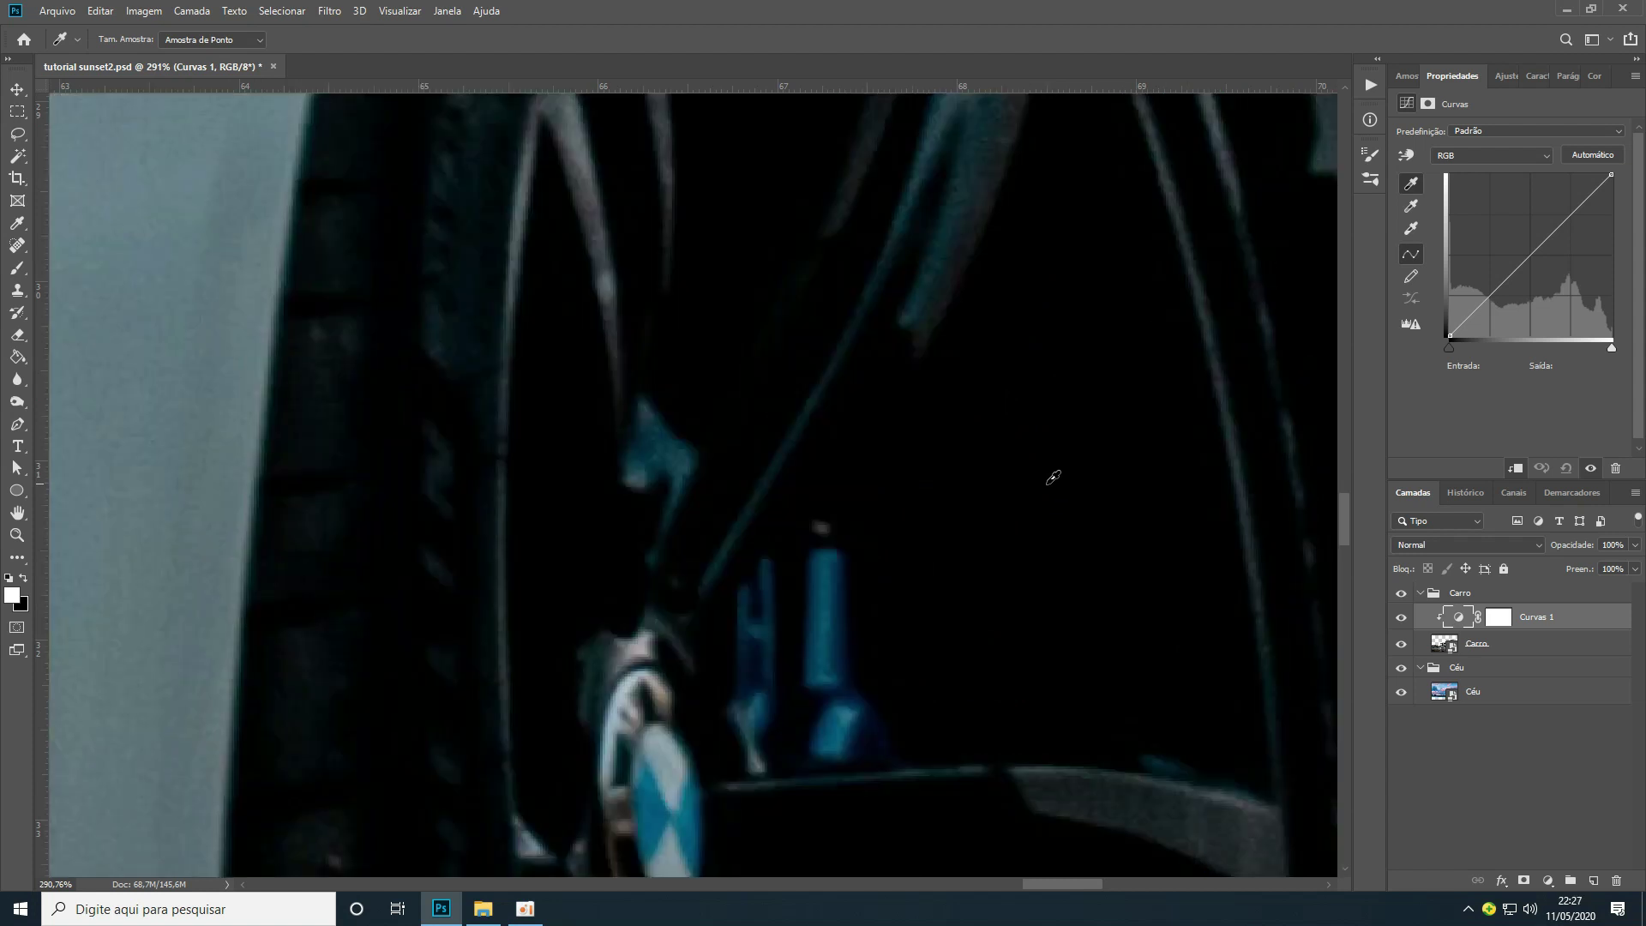
{"action": "left_click", "coordinate": [1053, 478]}
{"action": "key", "text": "ctrl+0"}
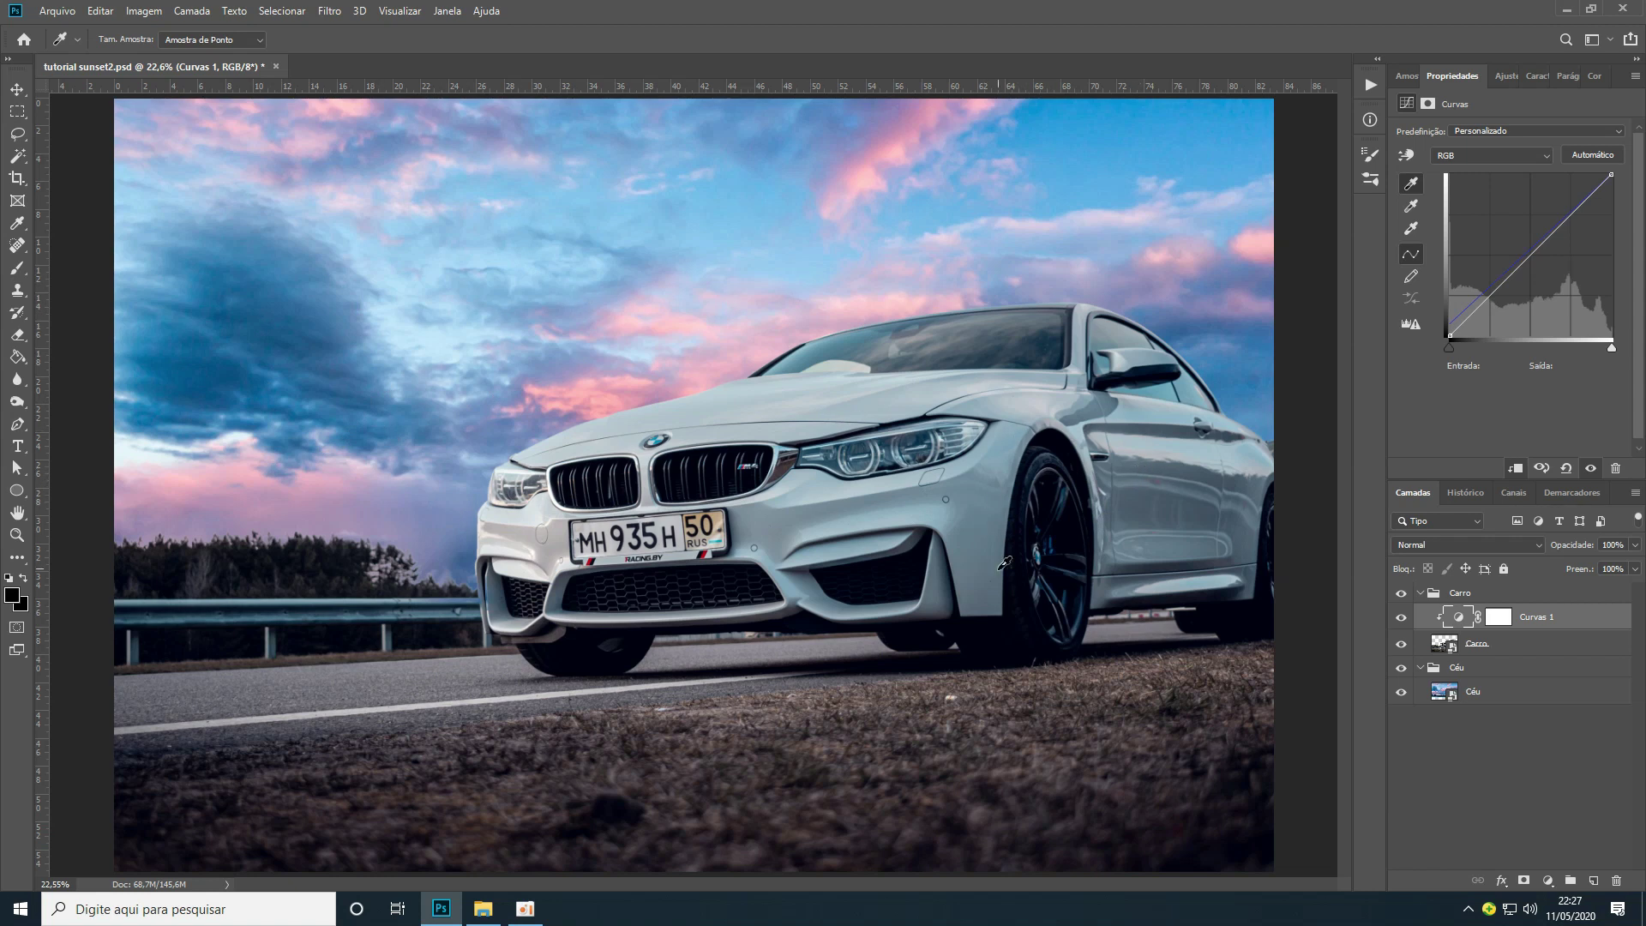
Set the Curves white point on the brightest part of the chrome rim around the car's grille, using the clipping preview to find it
{"action": "left_click", "coordinate": [1410, 228]}
{"action": "left_click", "coordinate": [1411, 228]}
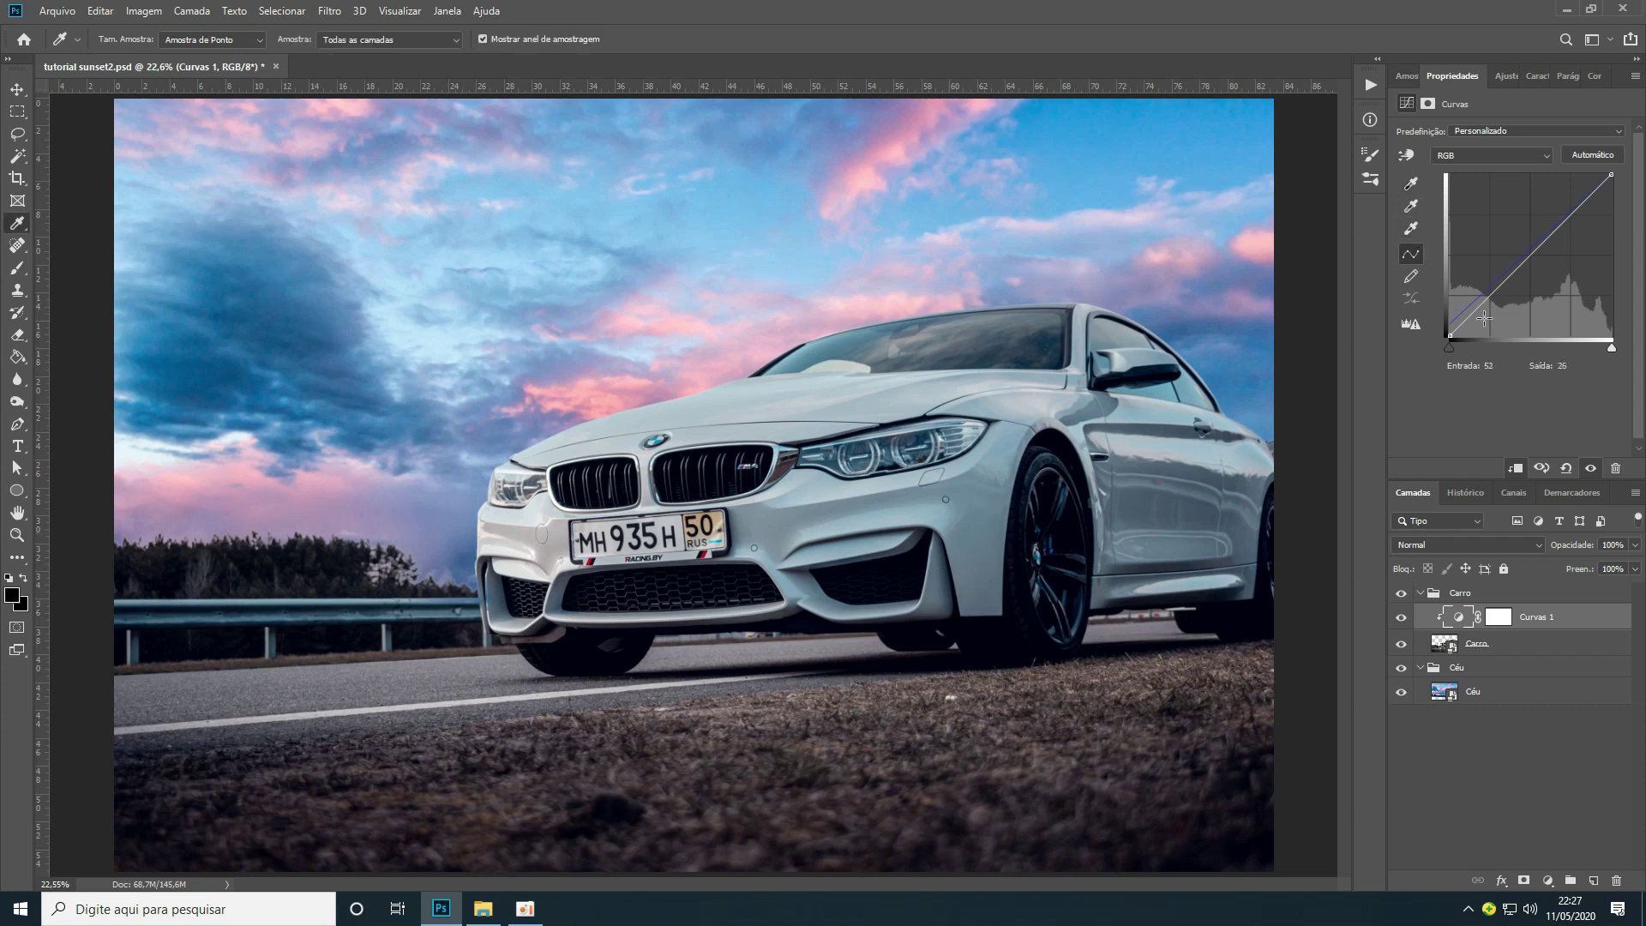
{"action": "left_click", "coordinate": [1412, 229]}
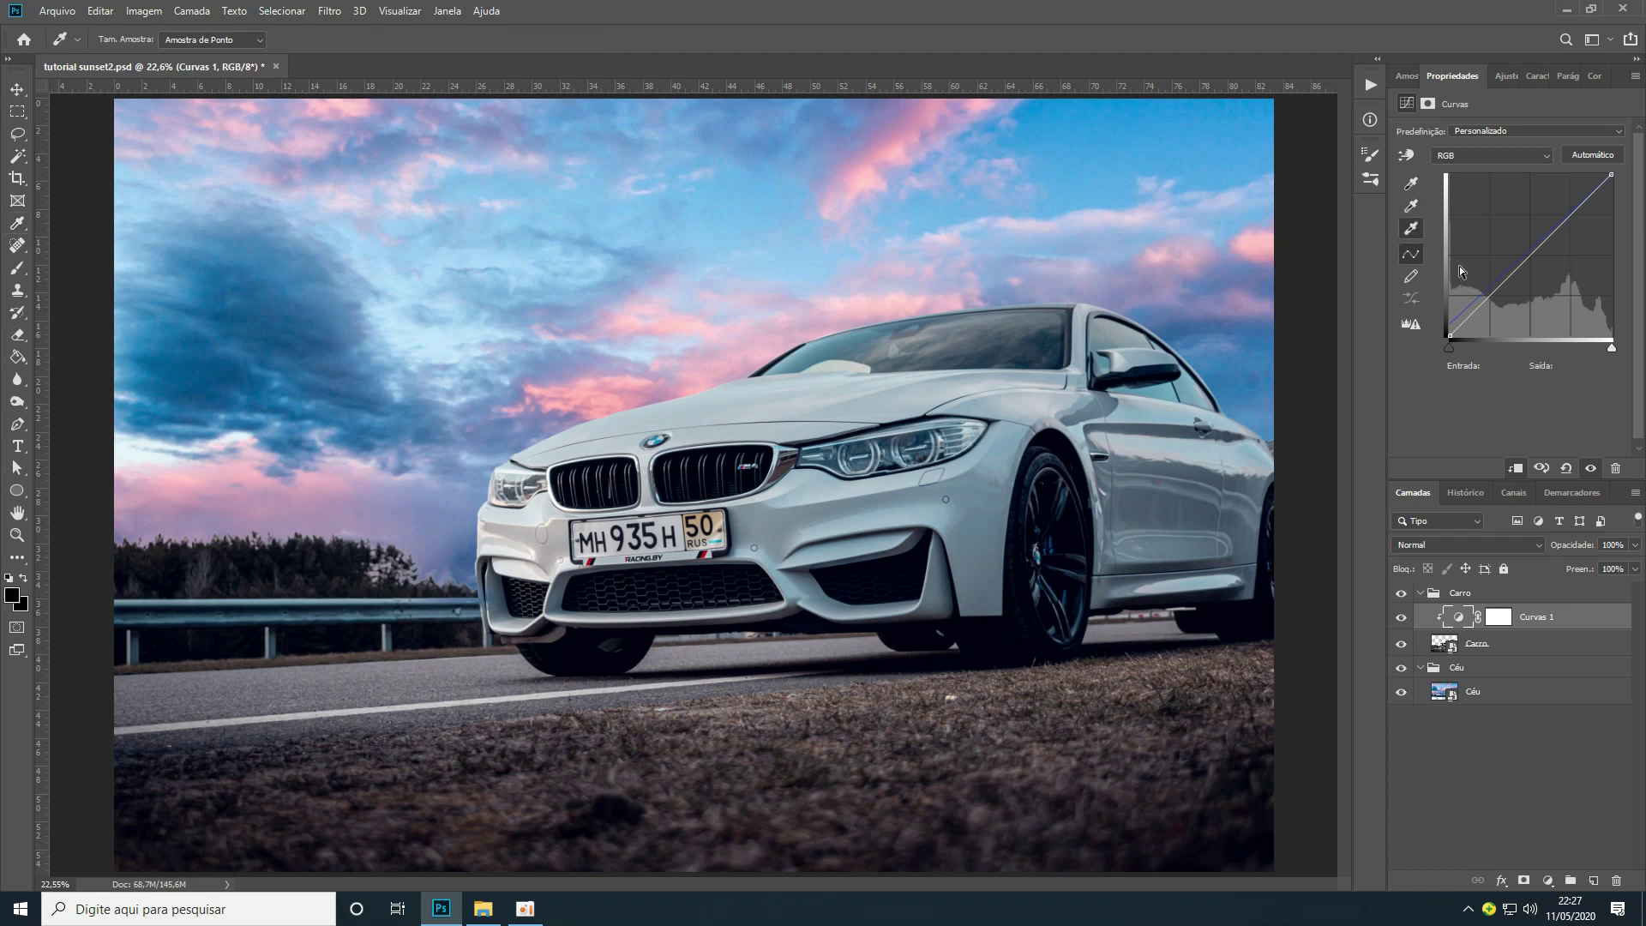
{"action": "left_click", "coordinate": [801, 576]}
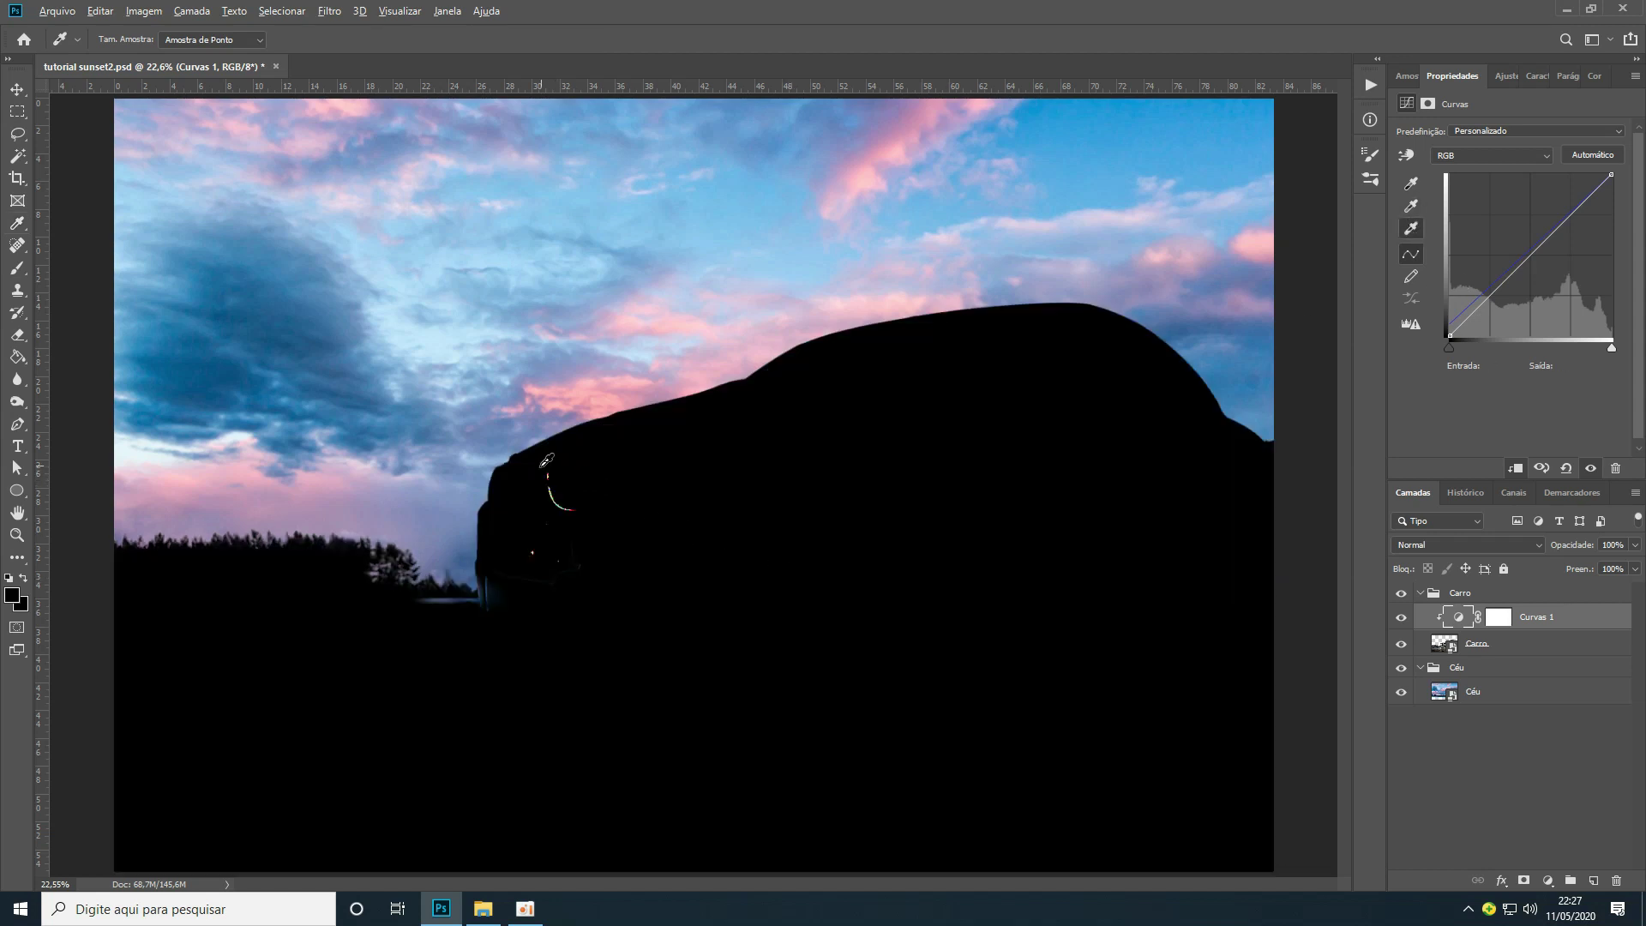
{"action": "scroll", "coordinate": [572, 499], "scroll_direction": "up", "scroll_amount": 2}
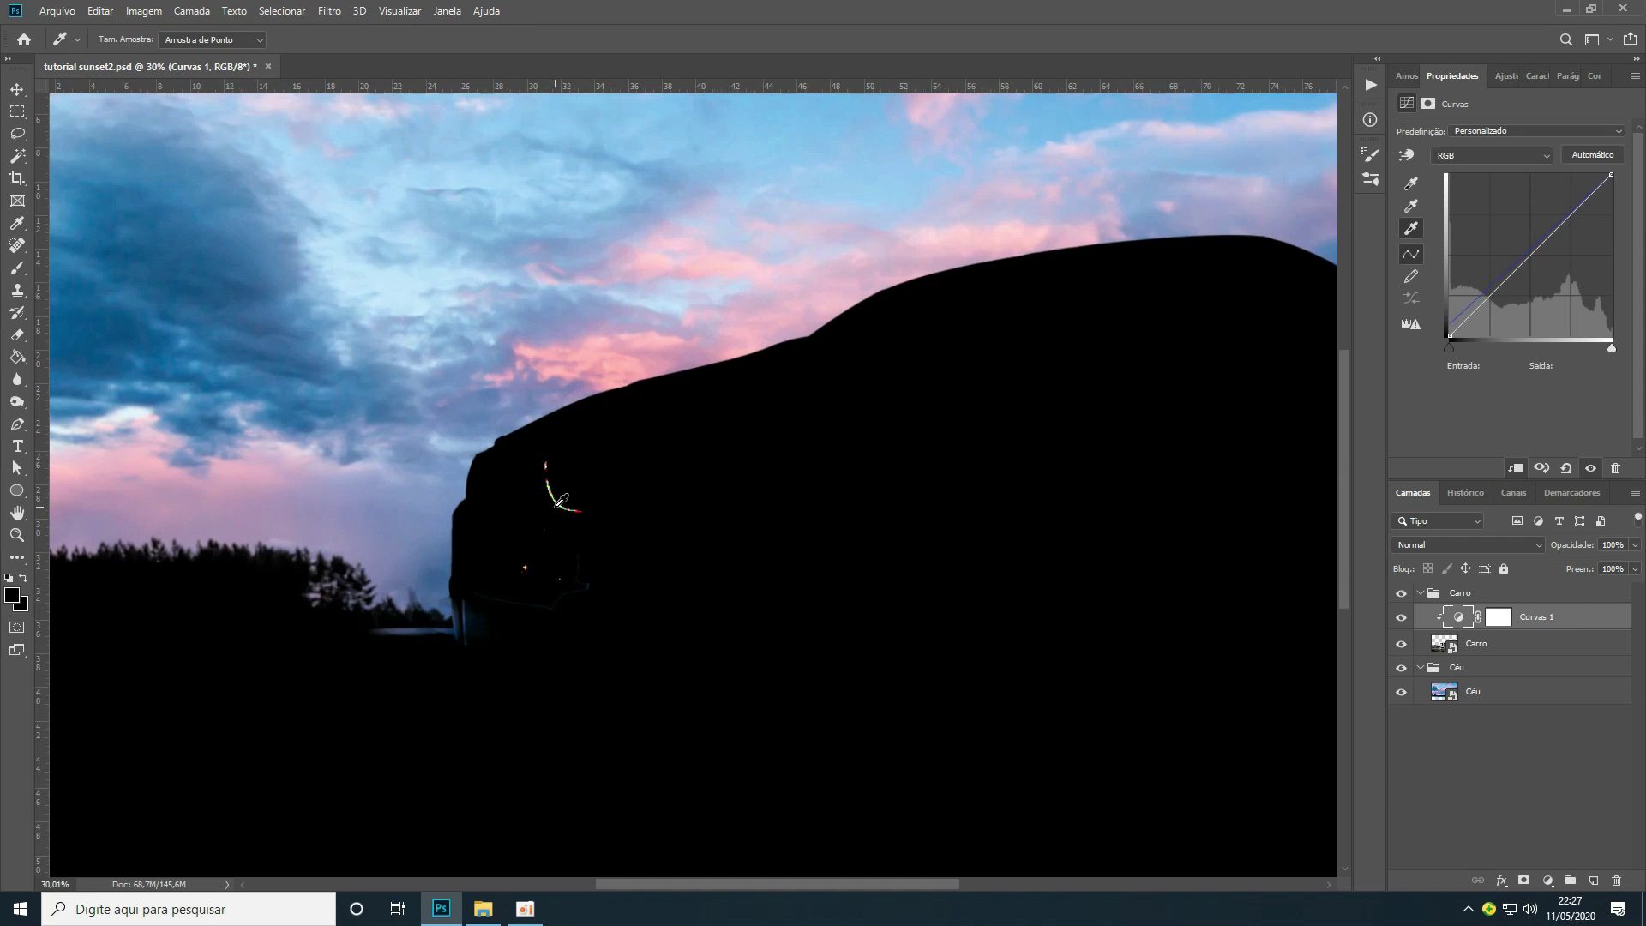
{"action": "scroll", "coordinate": [572, 499], "scroll_direction": "up", "scroll_amount": 8}
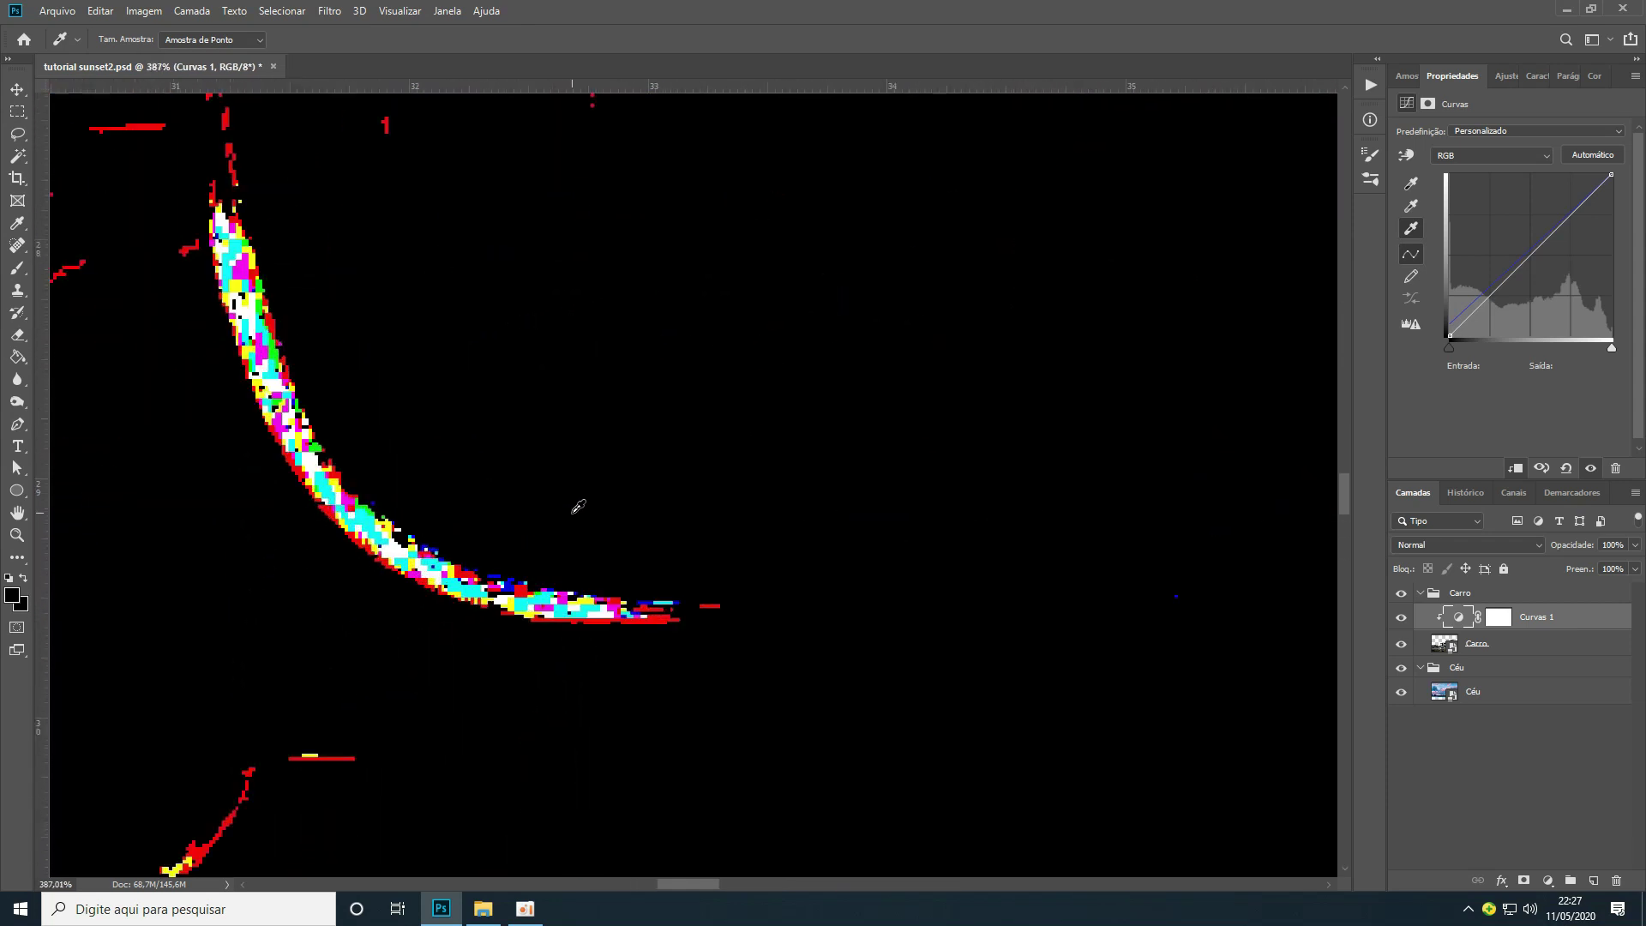
{"action": "scroll", "coordinate": [334, 545], "scroll_direction": "up", "scroll_amount": 3}
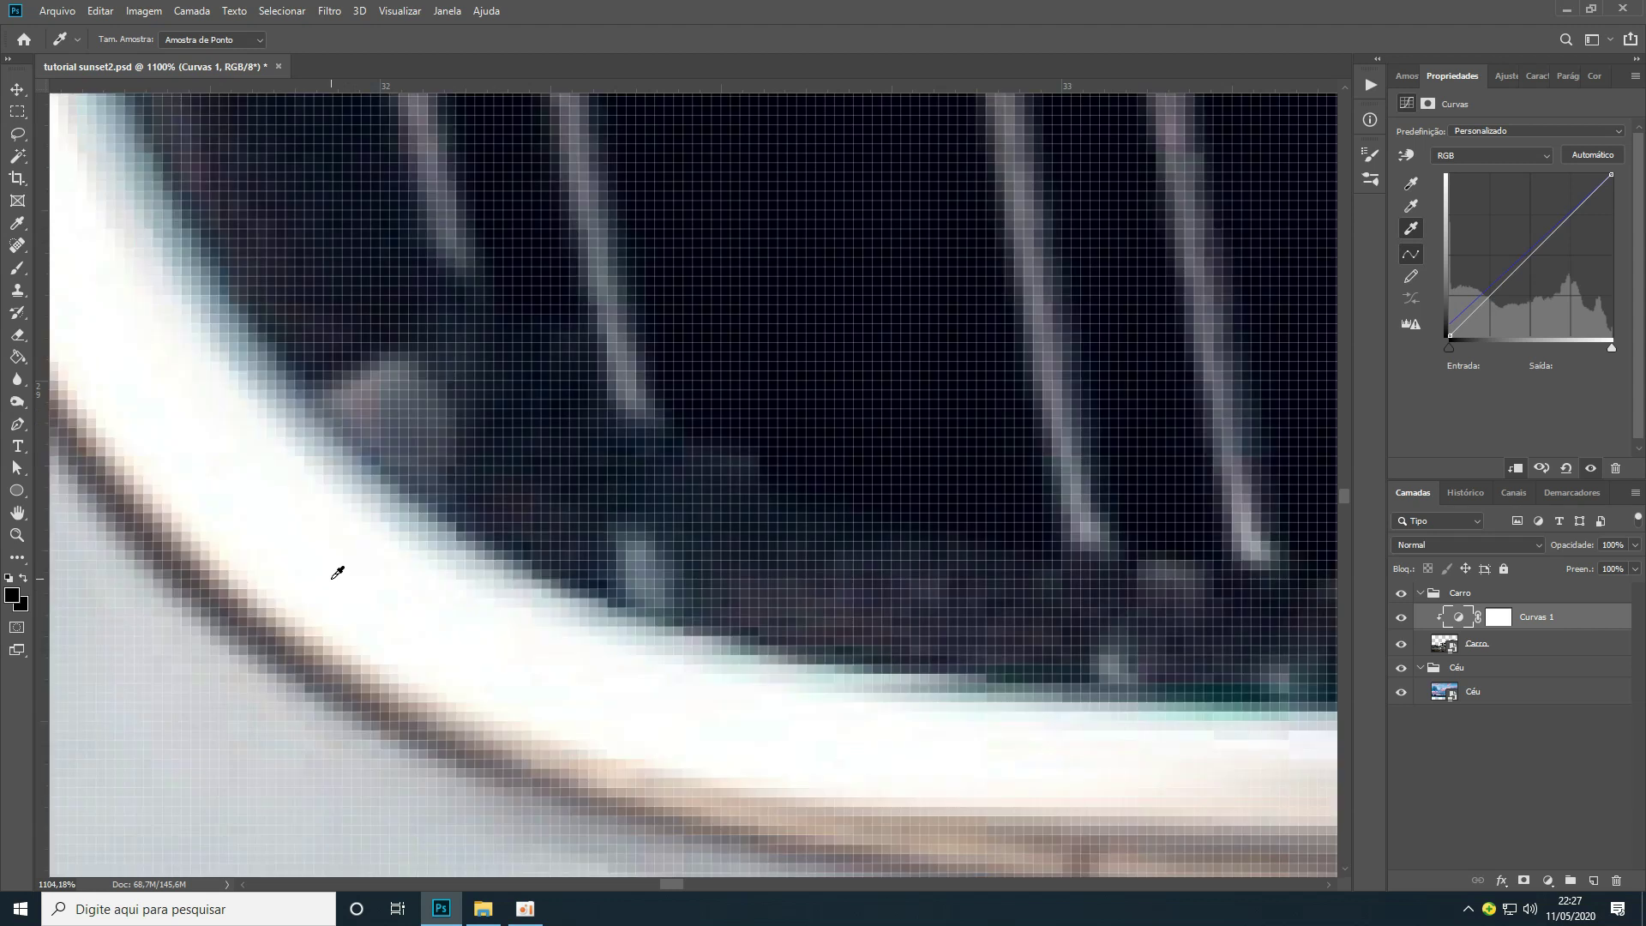
{"action": "left_click", "coordinate": [337, 573]}
{"action": "key", "text": "ctrl+0"}
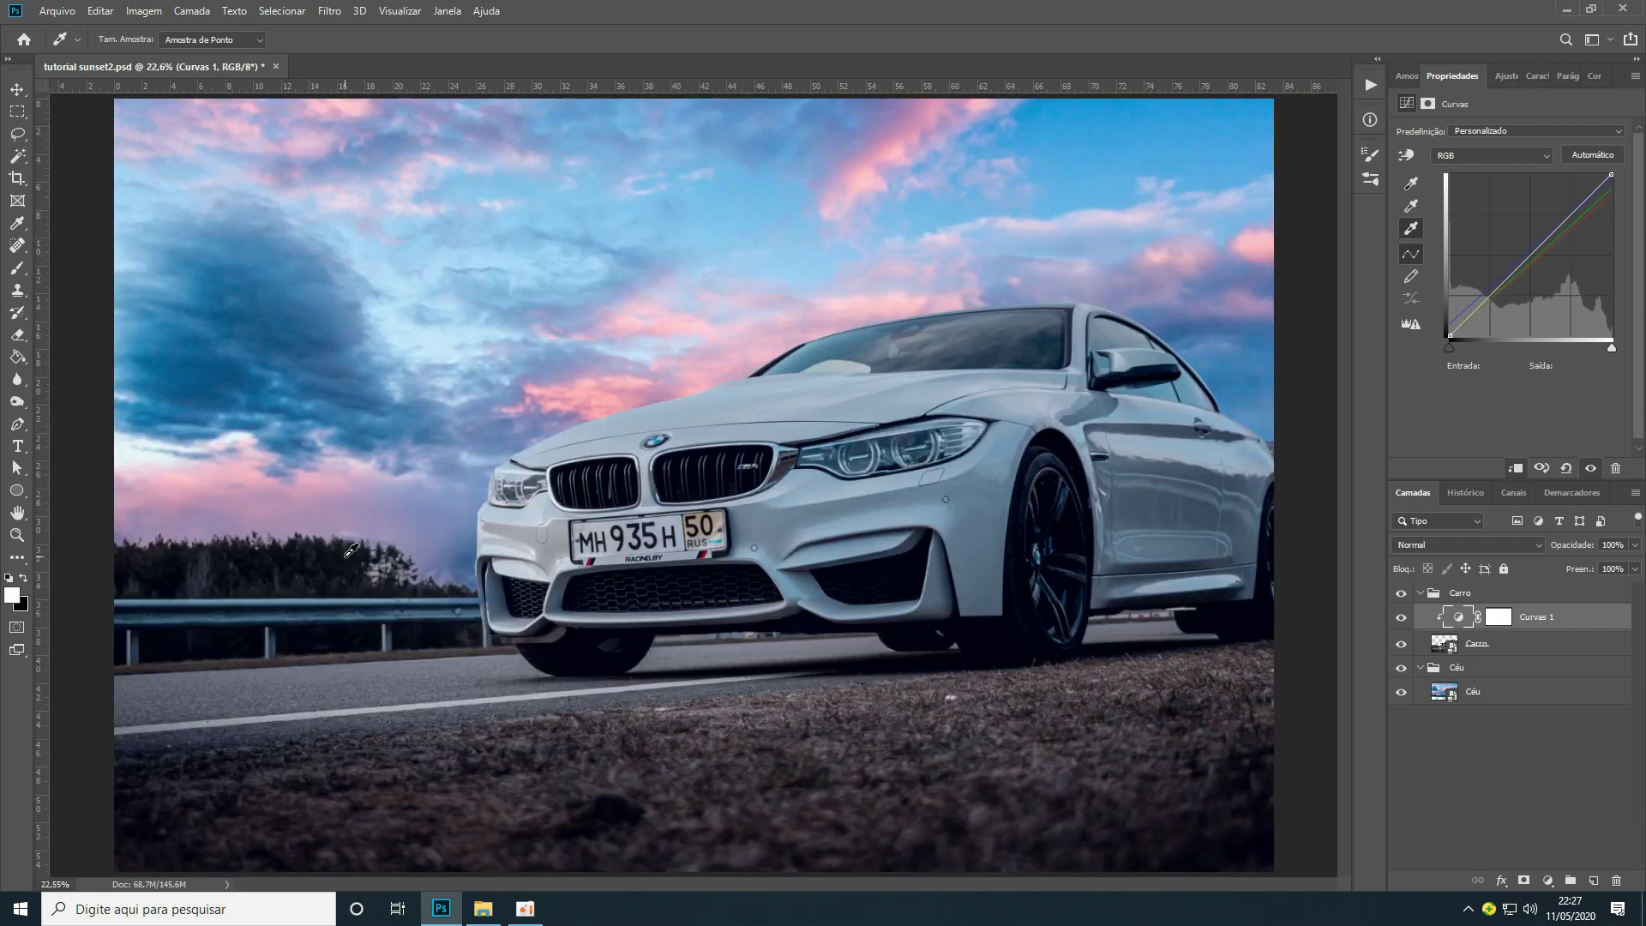
Toggle the Curvas 1 adjustment off and on to compare the car before and after the colour match
{"action": "left_click", "coordinate": [1403, 618]}
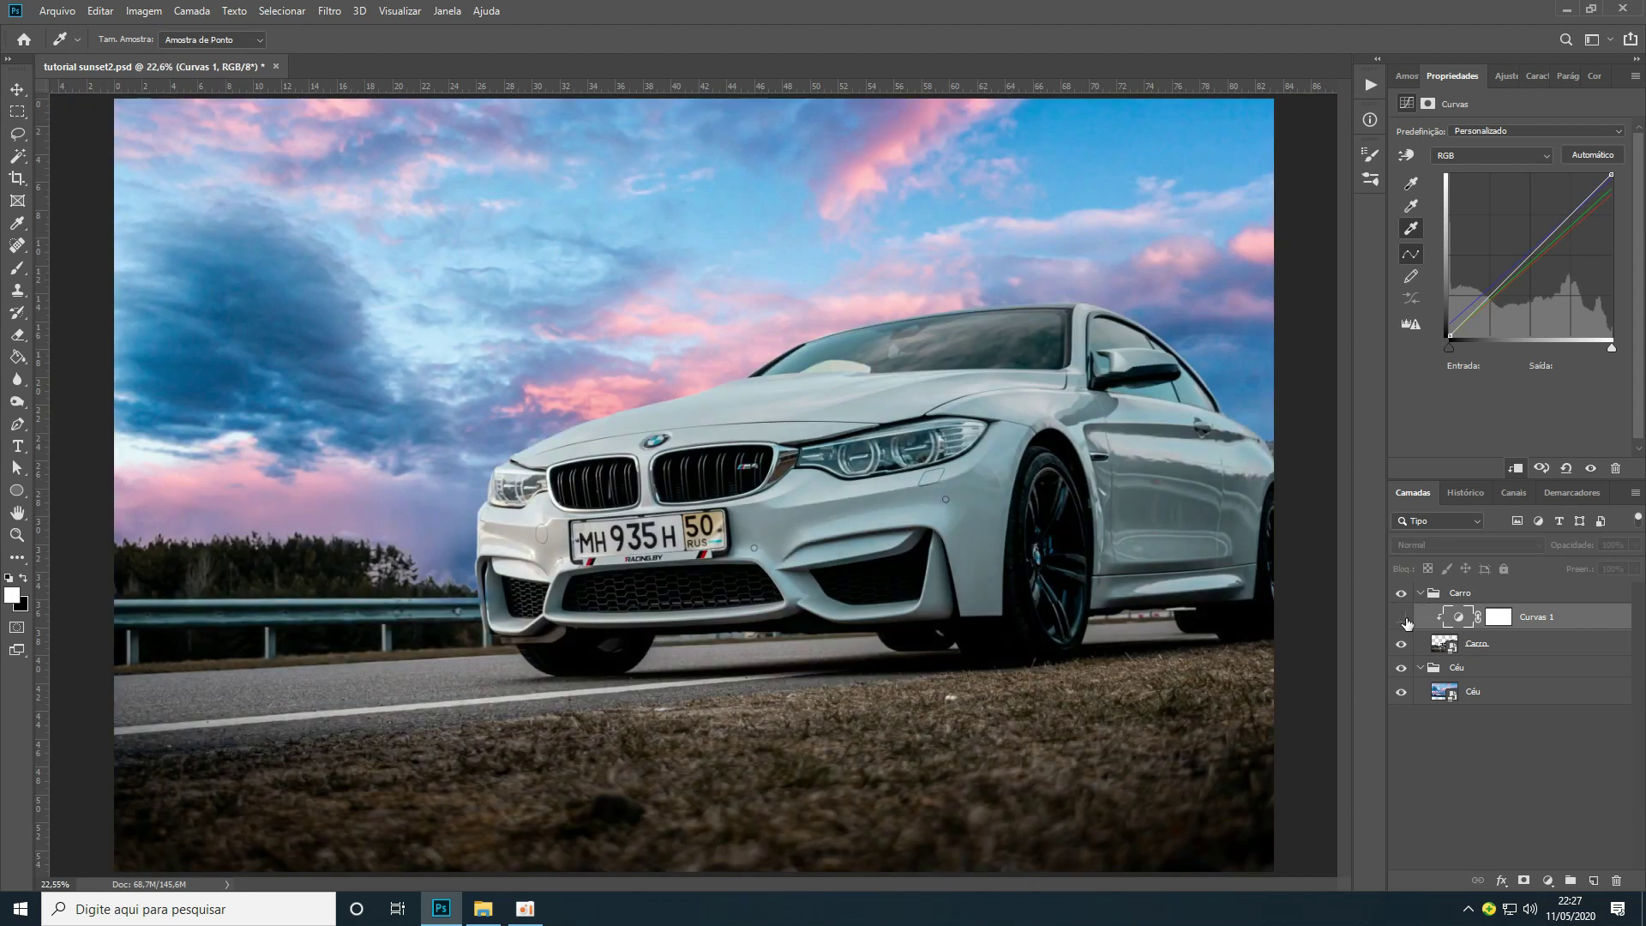
{"action": "left_click", "coordinate": [1402, 617]}
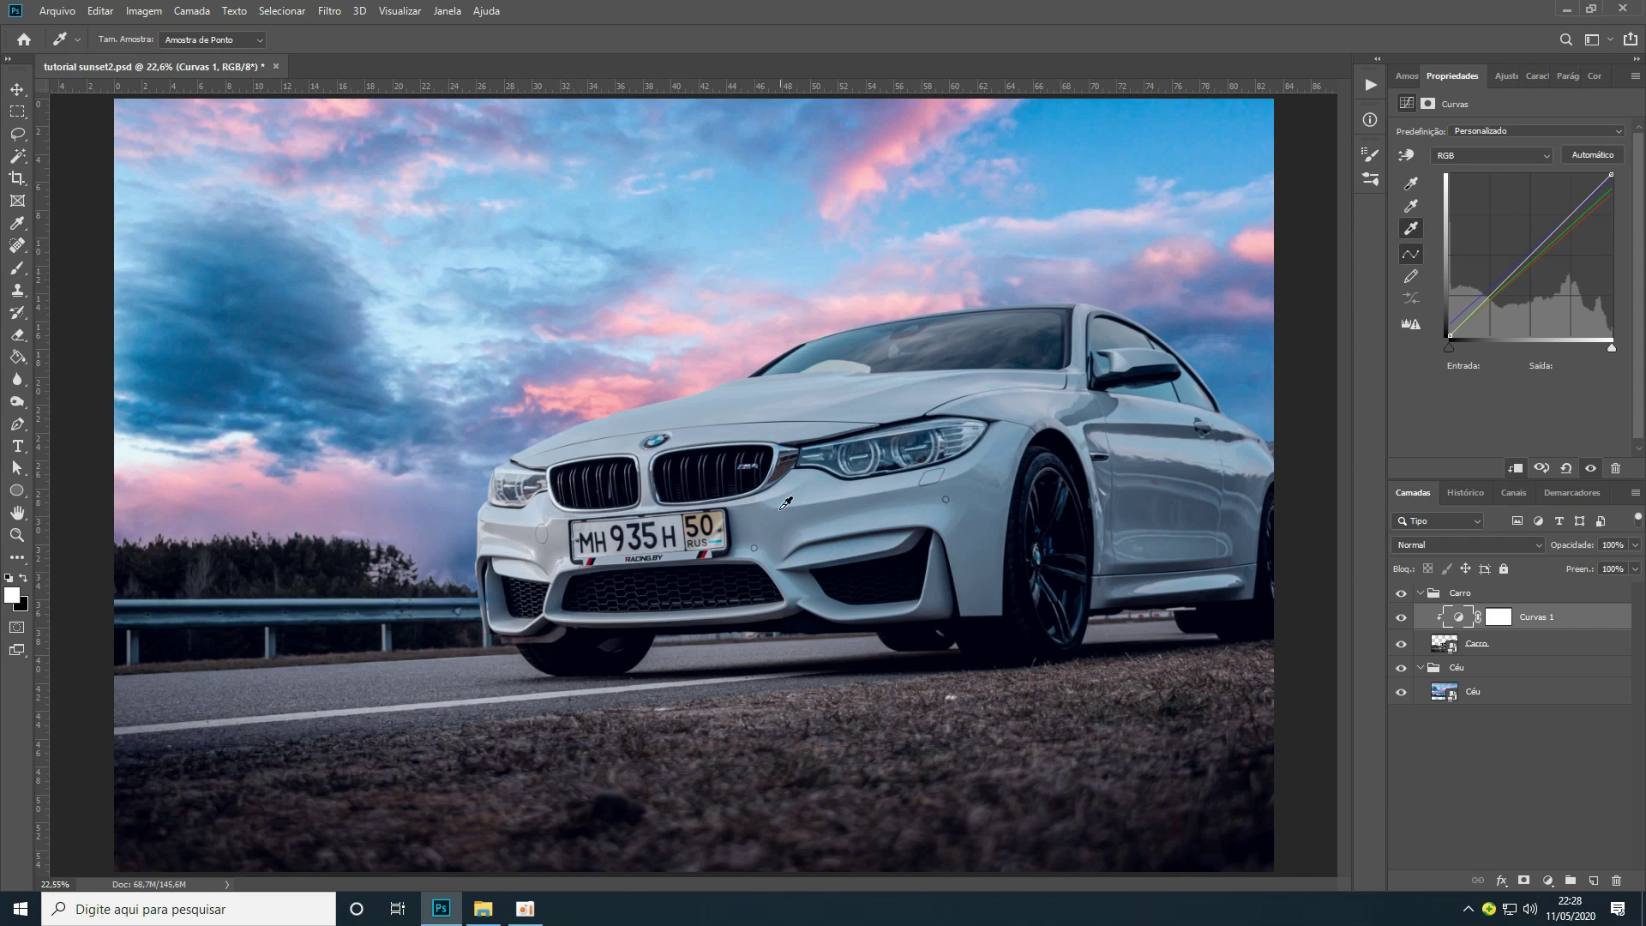
Pull the midpoint of the green (Verde) channel curve slightly down in the Curvas 1 adjustment
{"action": "left_click", "coordinate": [1501, 156]}
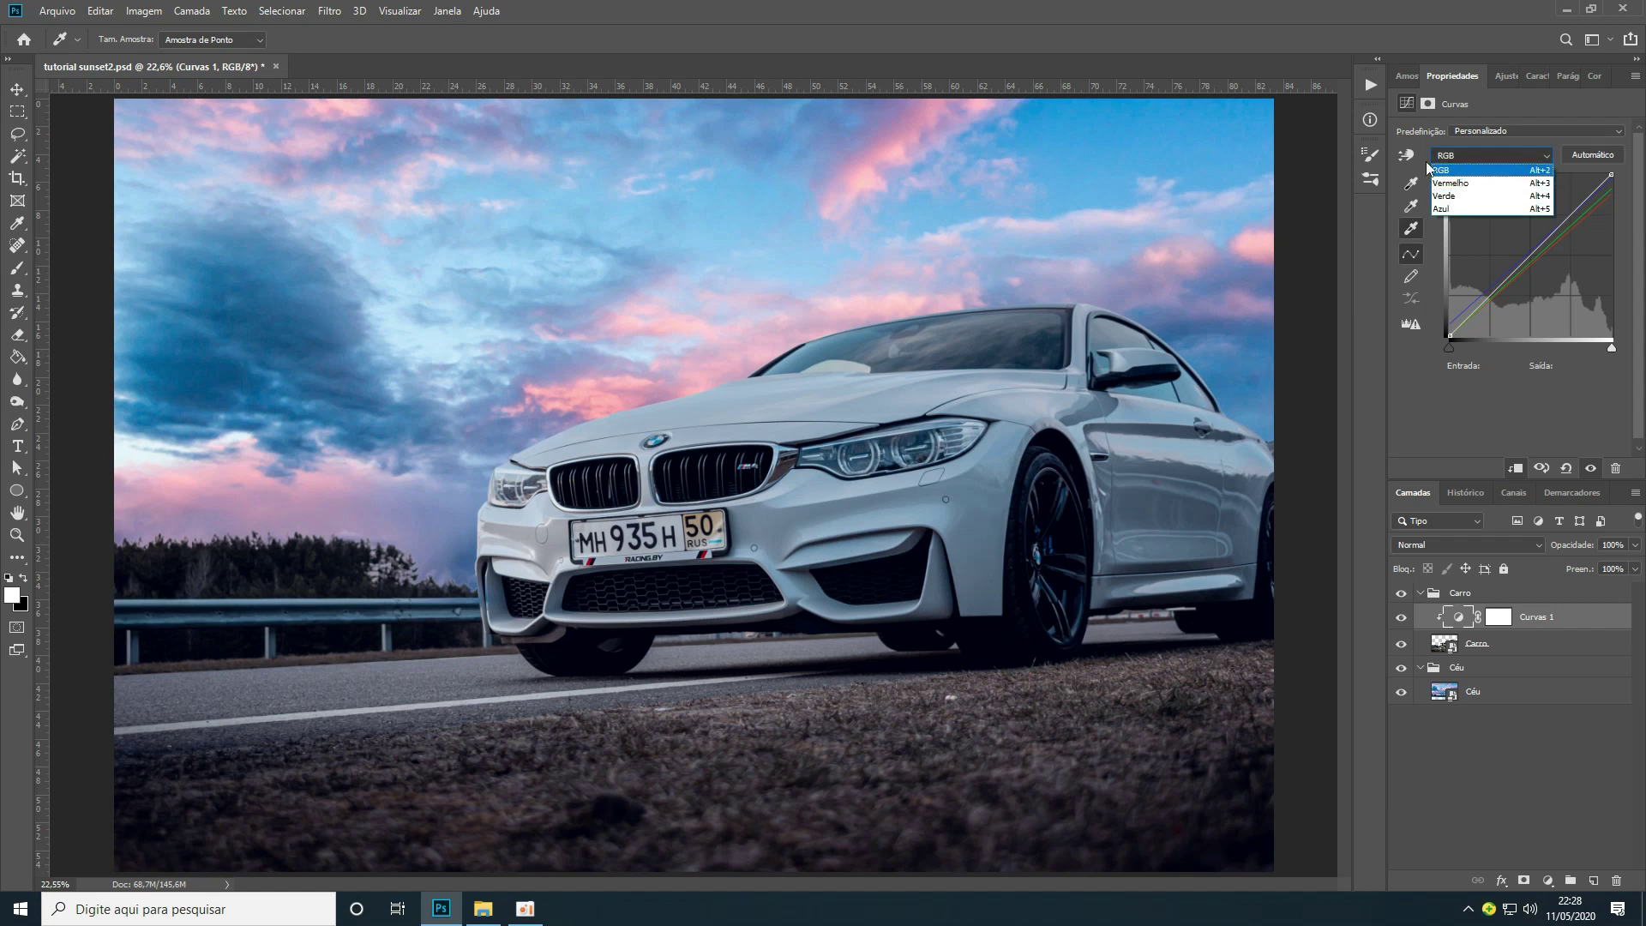
{"action": "left_click", "coordinate": [1447, 196]}
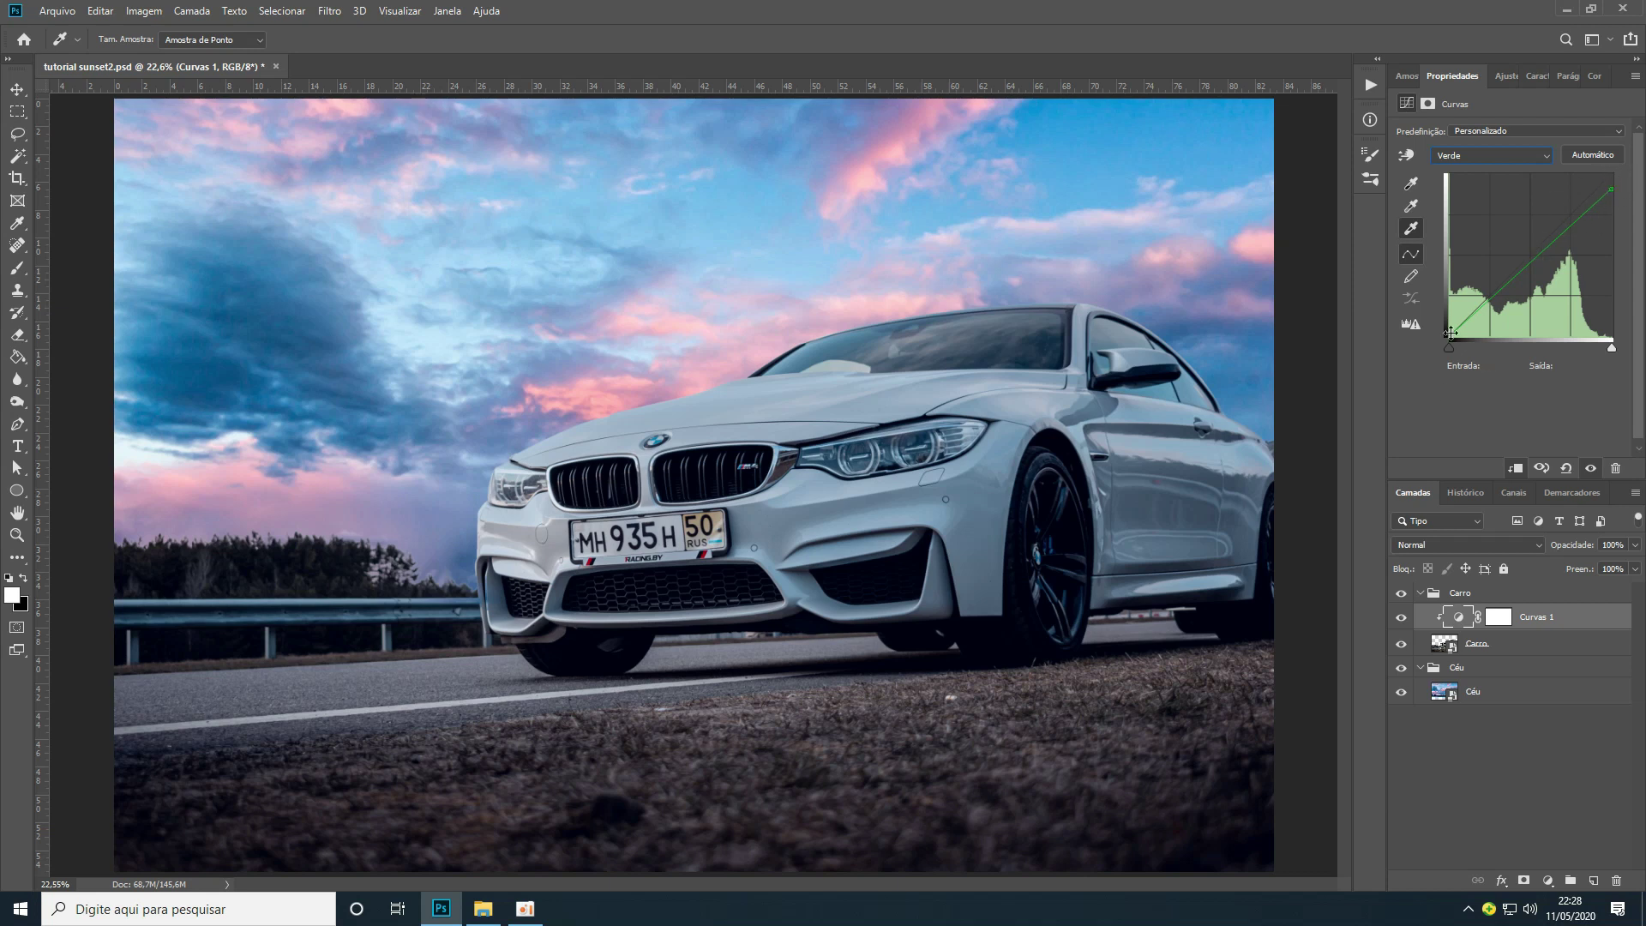
{"action": "left_click", "coordinate": [1534, 256]}
{"action": "mouse_move", "coordinate": [1534, 255]}
{"action": "left_mouse_down"}
{"action": "mouse_move", "coordinate": [1560, 290]}
{"action": "mouse_move", "coordinate": [1511, 237]}
{"action": "mouse_move", "coordinate": [1544, 266]}
{"action": "left_mouse_up"}
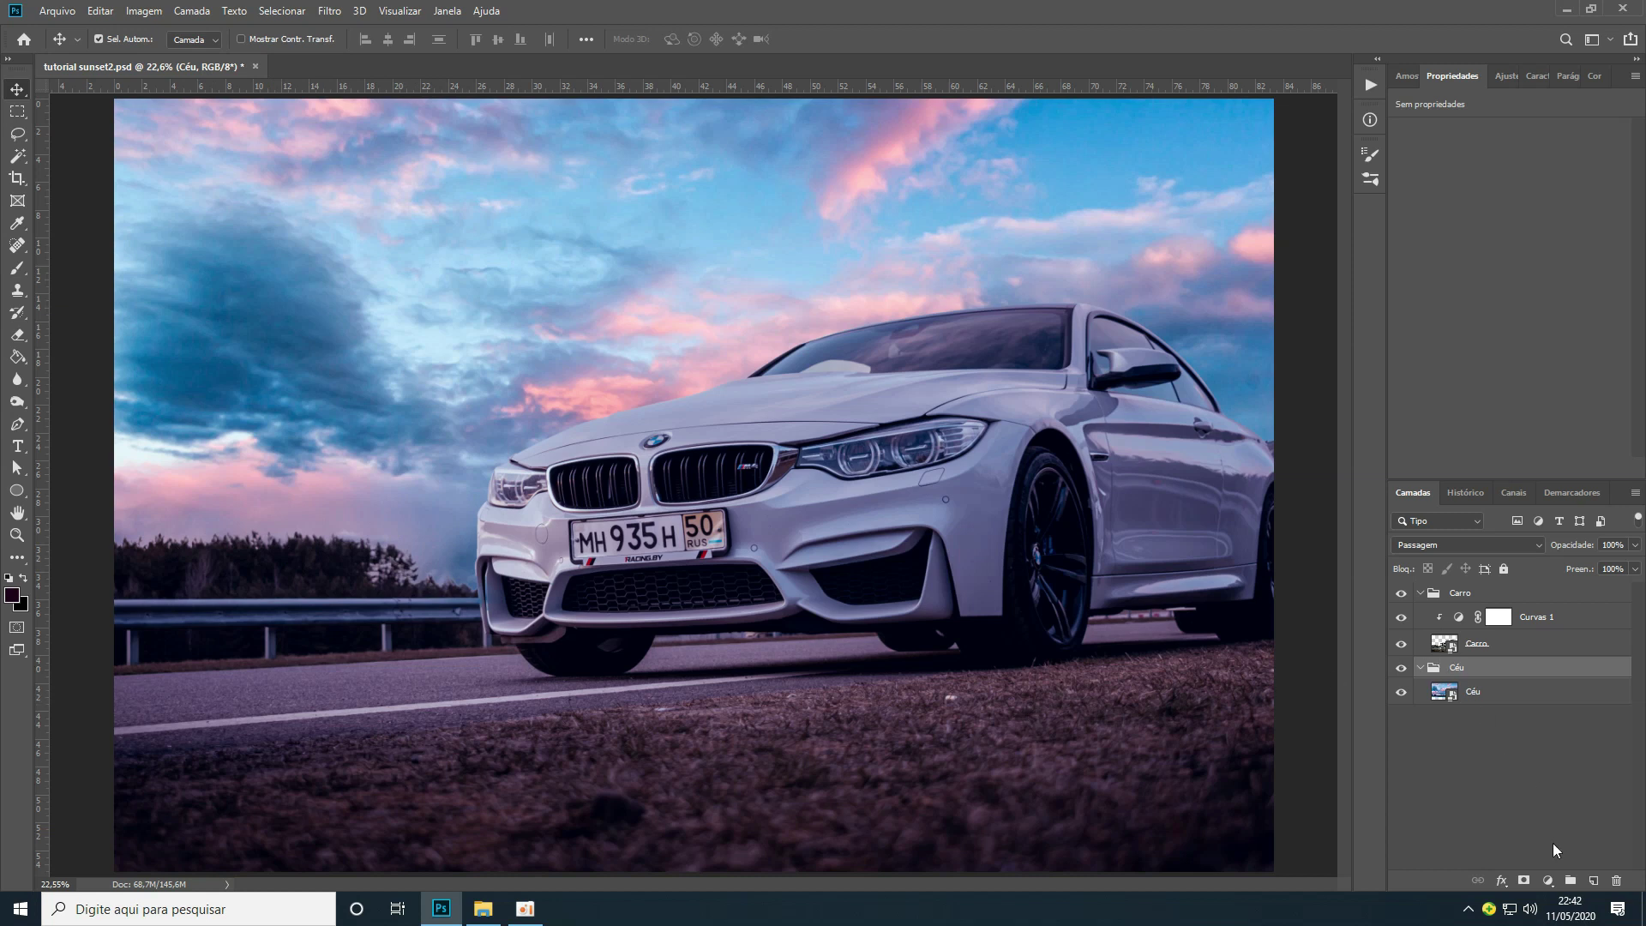
Add a new layer, place it between the Carro and Céu groups, and put it in its own group named Sol
{"action": "left_click", "coordinate": [1595, 881]}
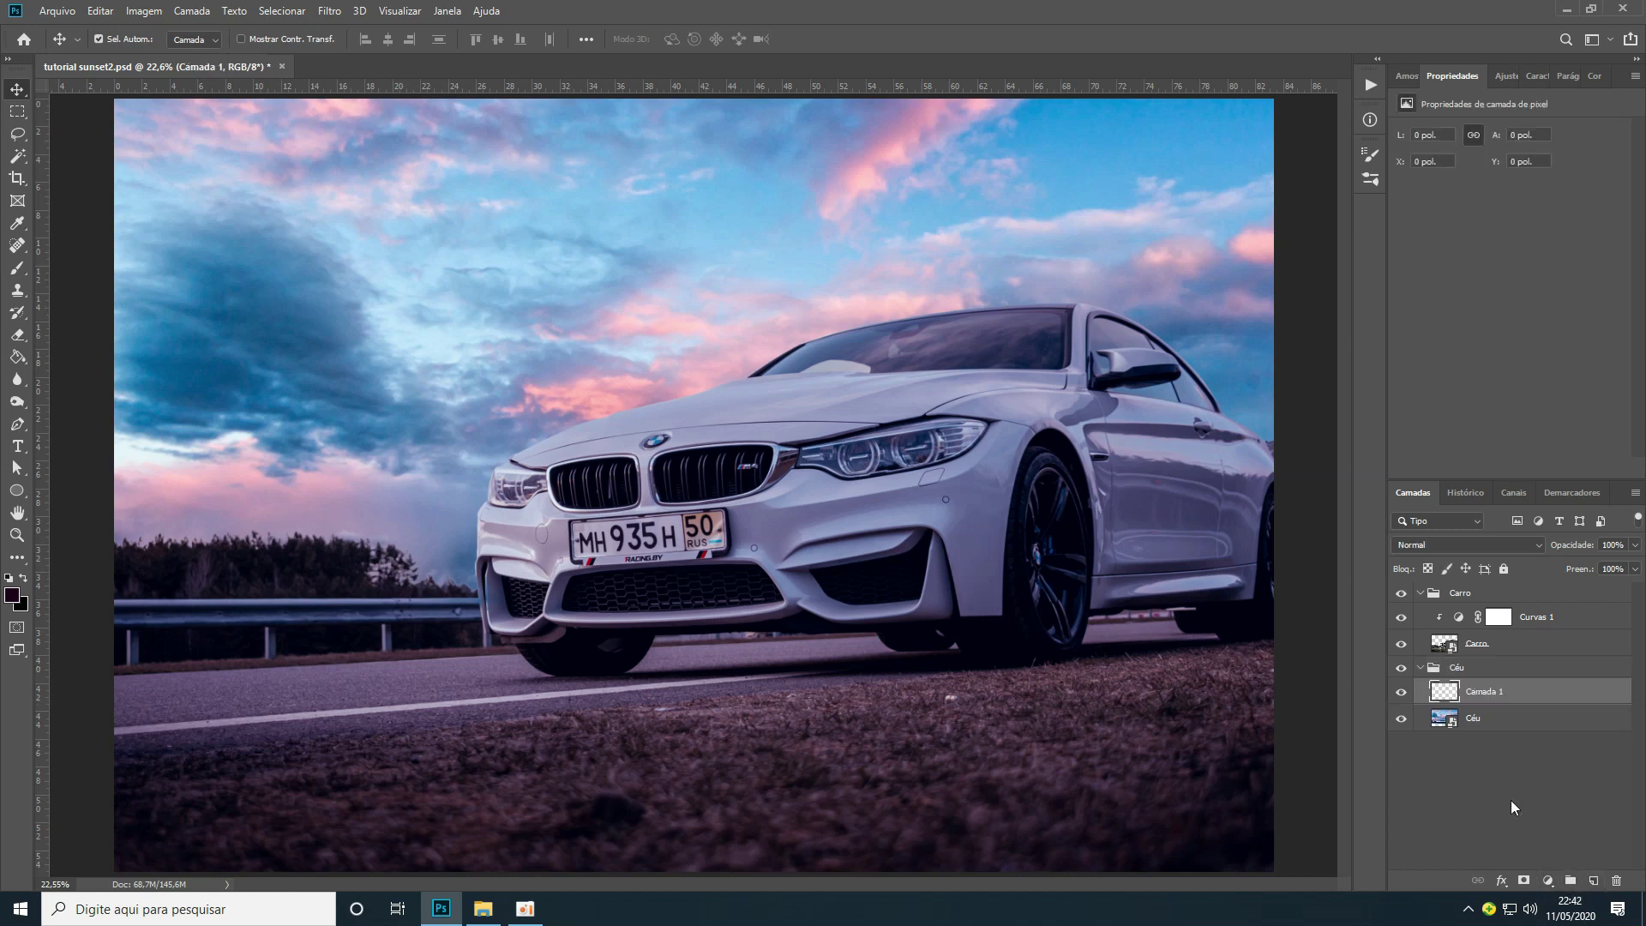
{"action": "left_click_drag", "start_coordinate": [1498, 698], "coordinate": [1458, 676]}
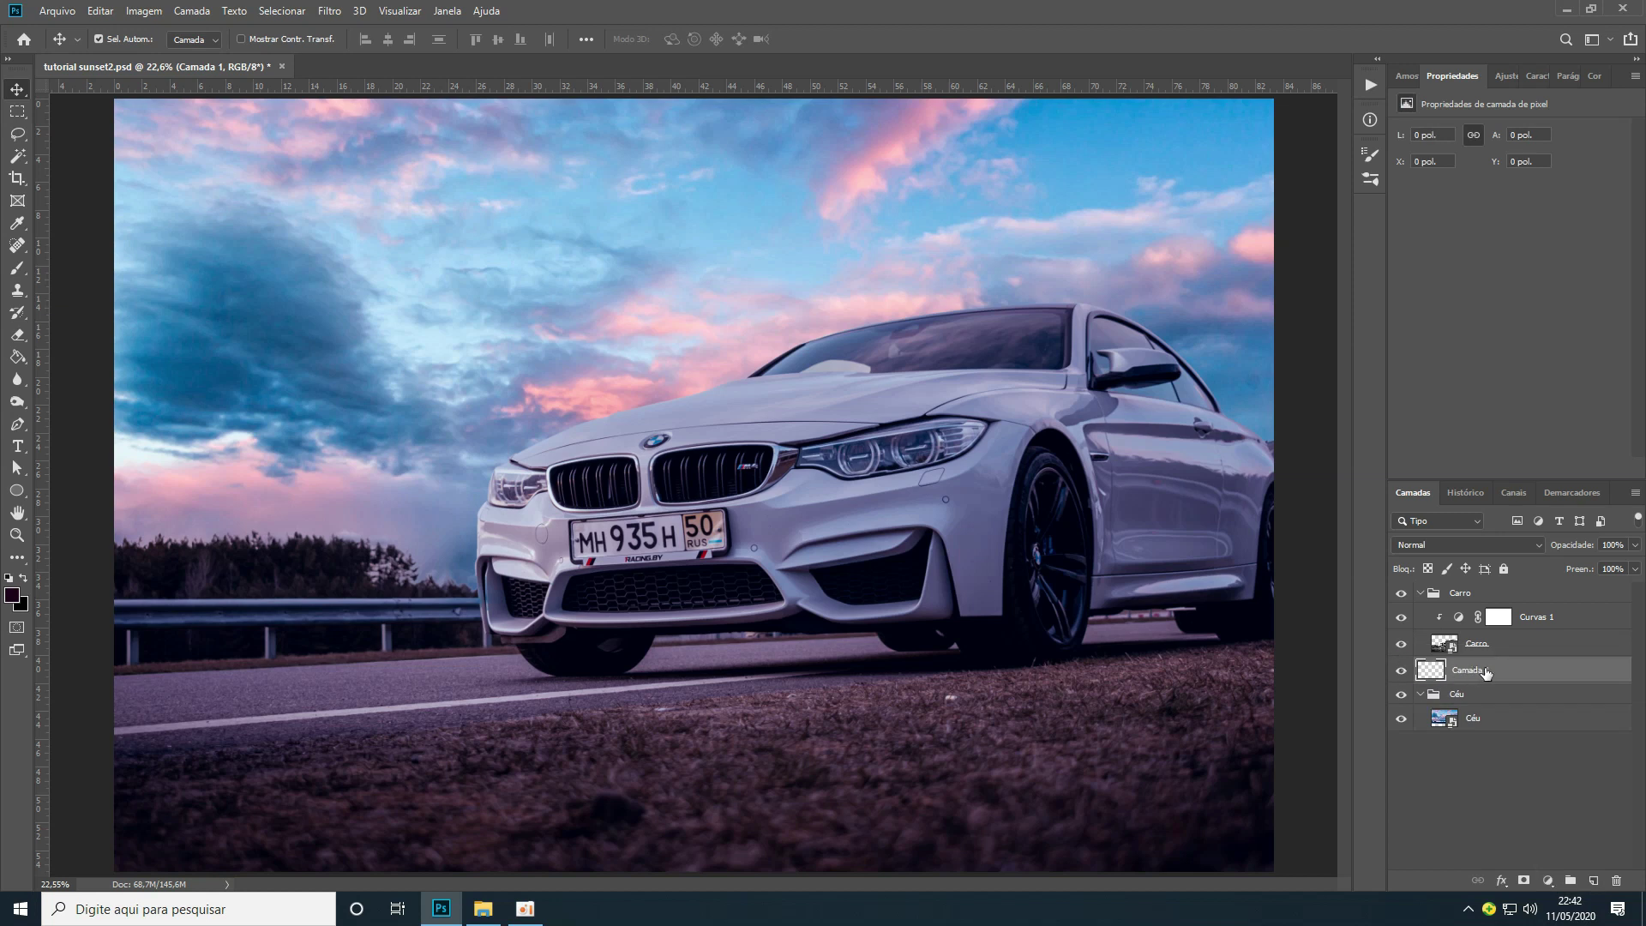
{"action": "key", "text": "ctrl+g"}
{"action": "double_click", "coordinate": [1474, 668]}
{"action": "type", "text": "SO"}
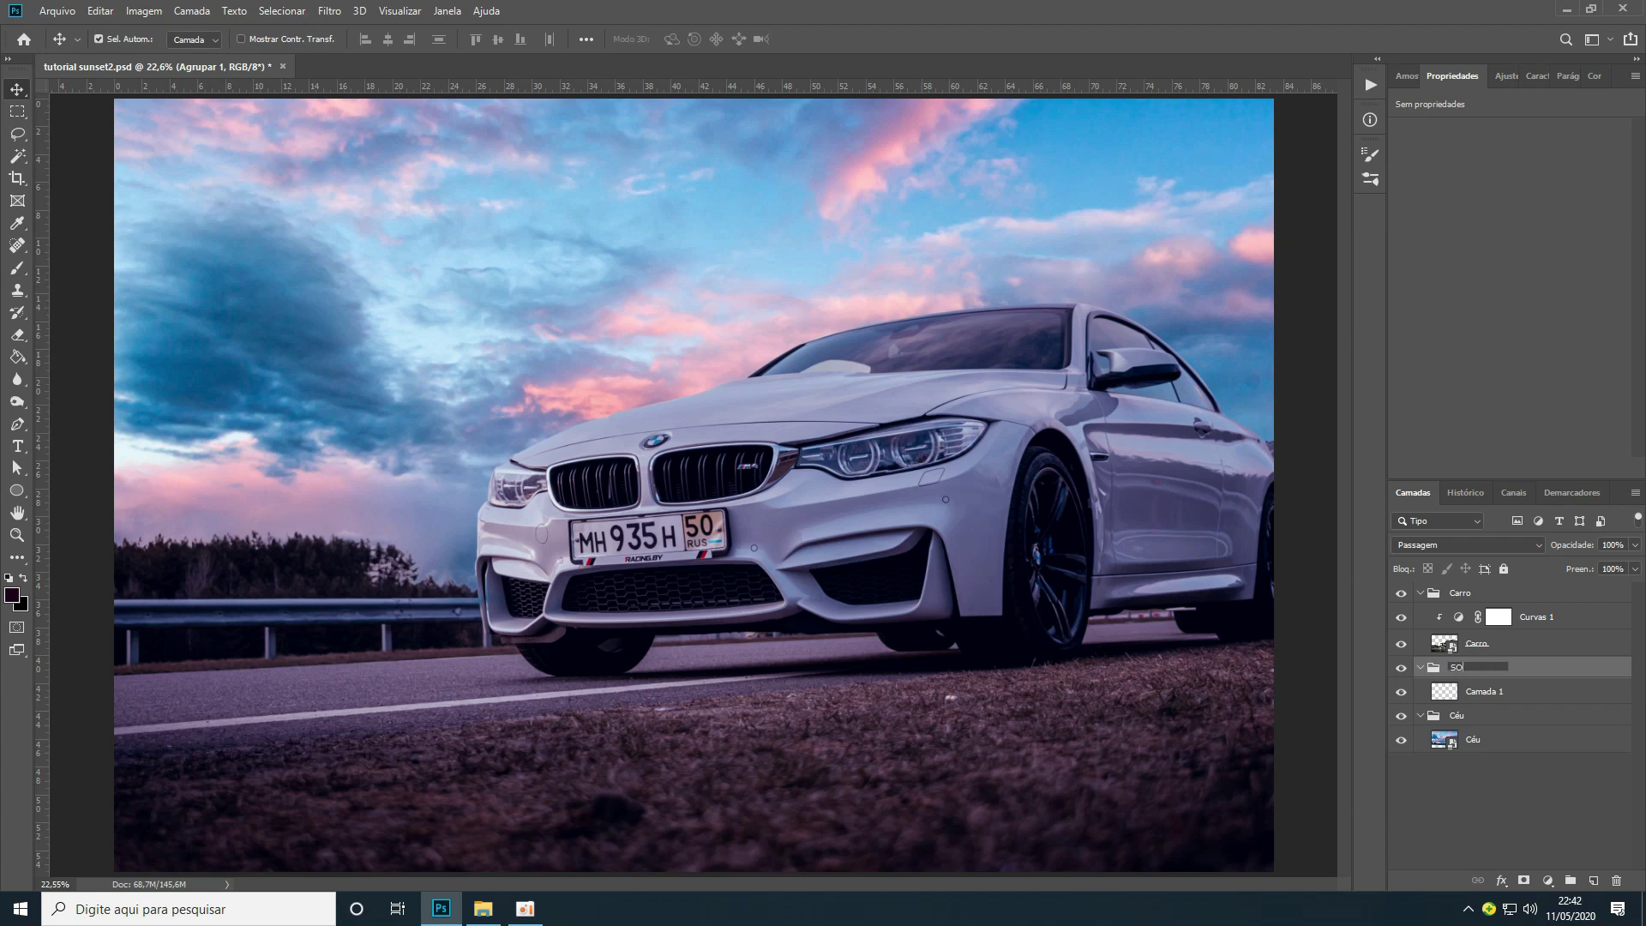
{"action": "type", "text": "l"}
Rename the empty layer inside the Sol group as Sol
{"action": "left_click", "coordinate": [1496, 692]}
{"action": "double_click", "coordinate": [1499, 691]}
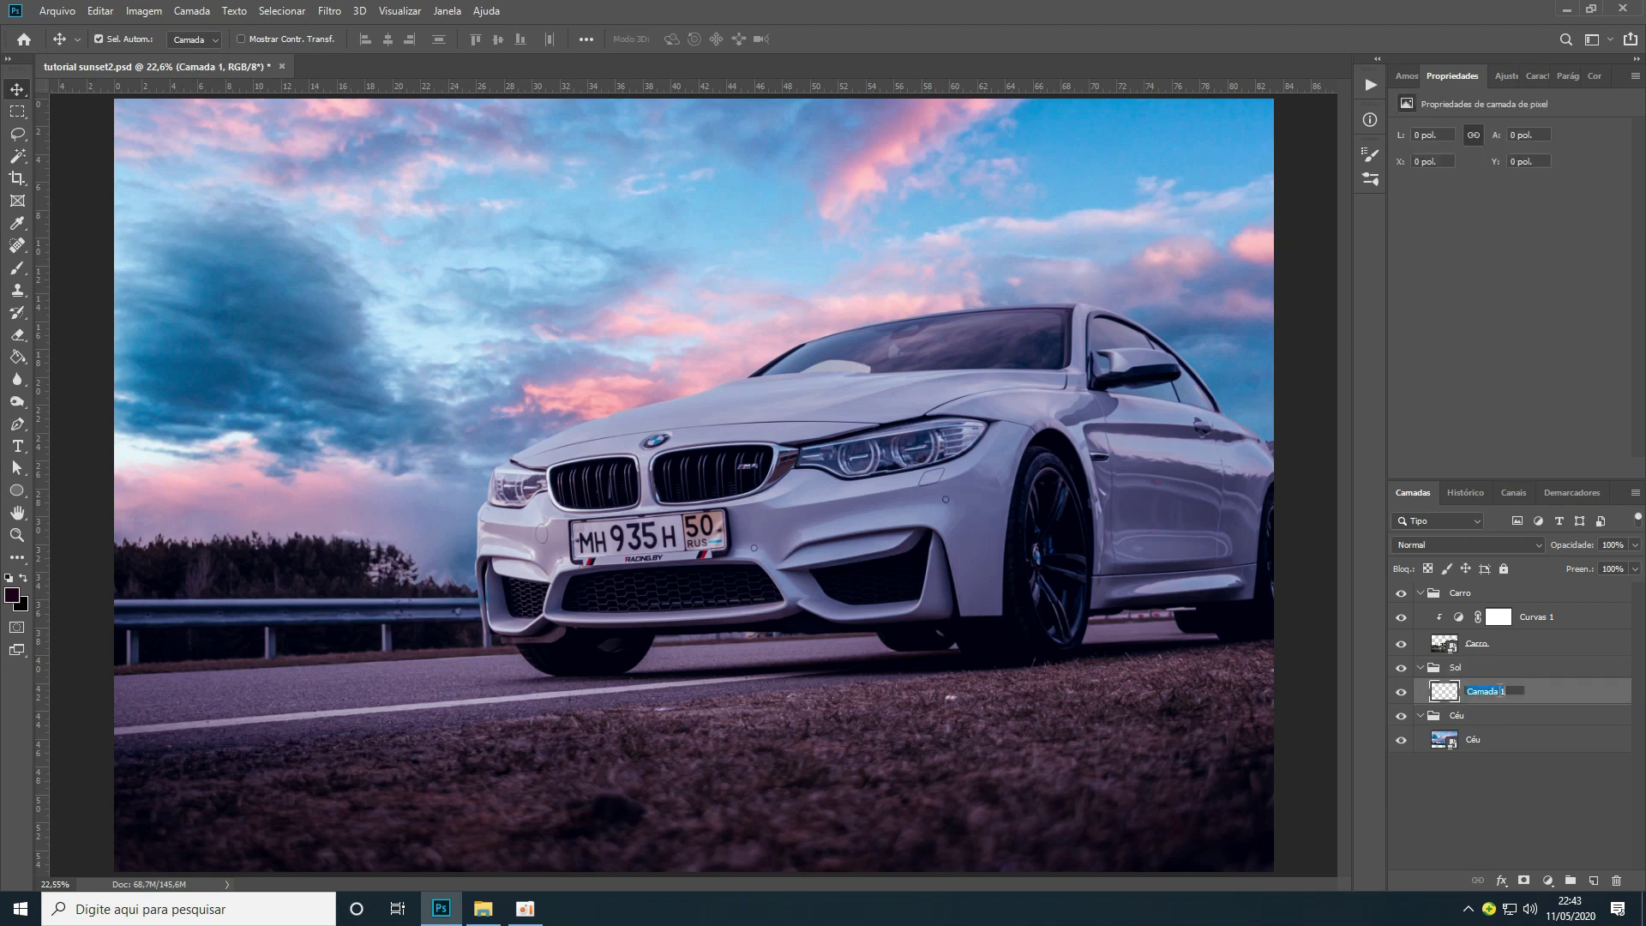
{"action": "type", "text": "Sol"}
{"action": "key", "text": "Return"}
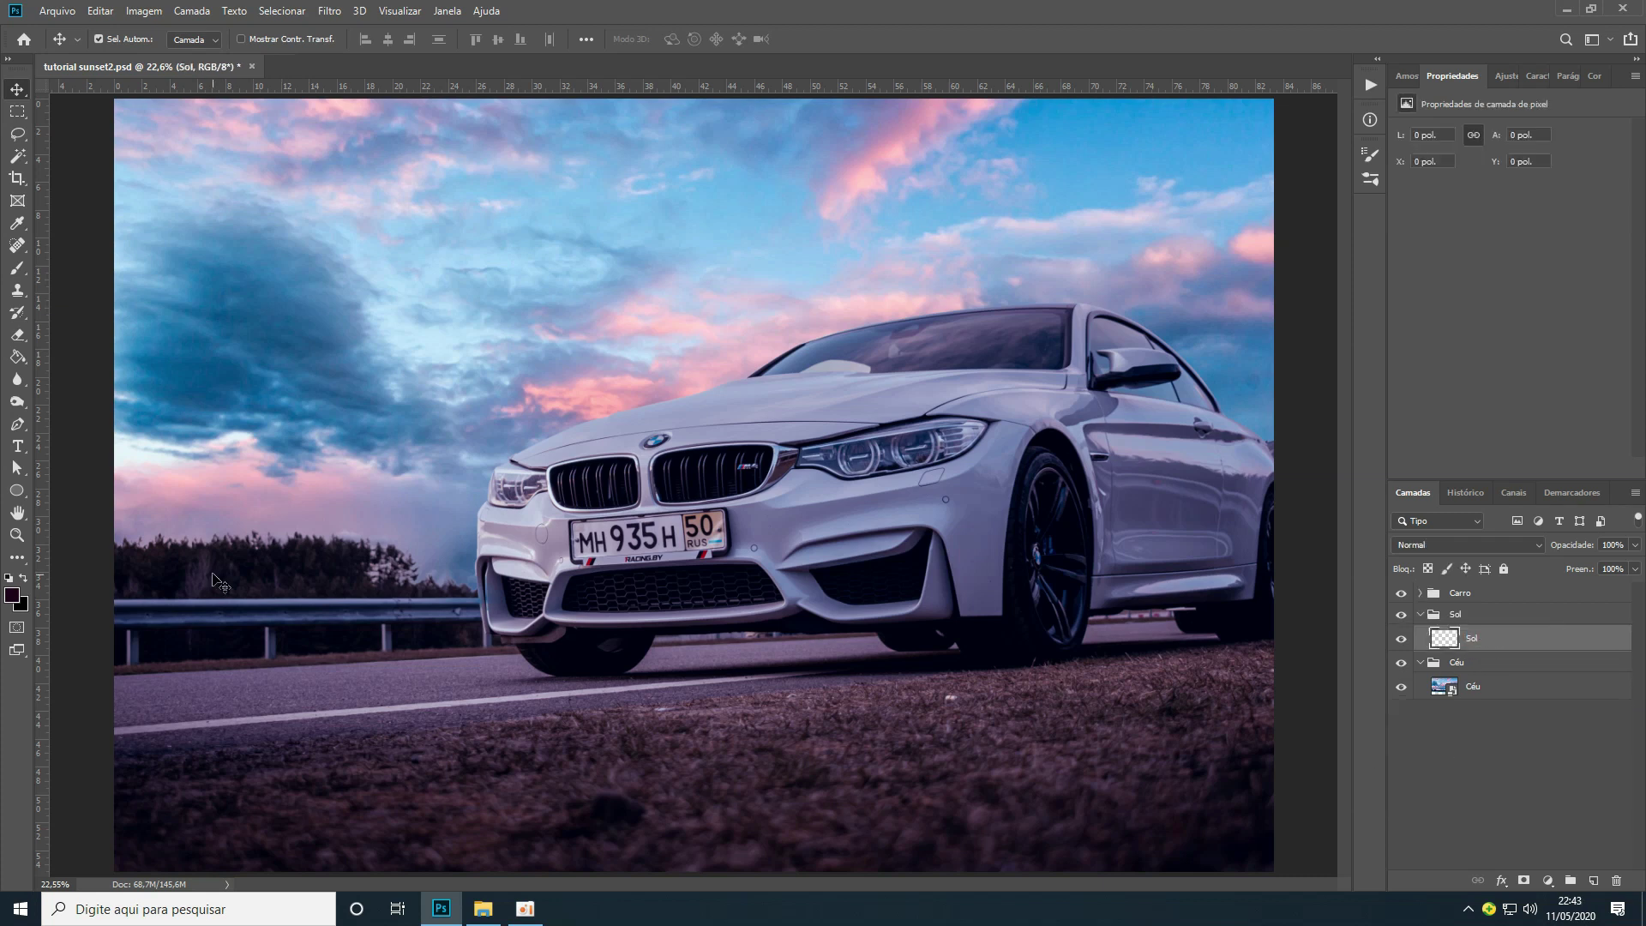
Paint one white dab as the sun on the horizon behind the trees, using a 500 px brush with 0% hardness
{"action": "key", "text": "b"}
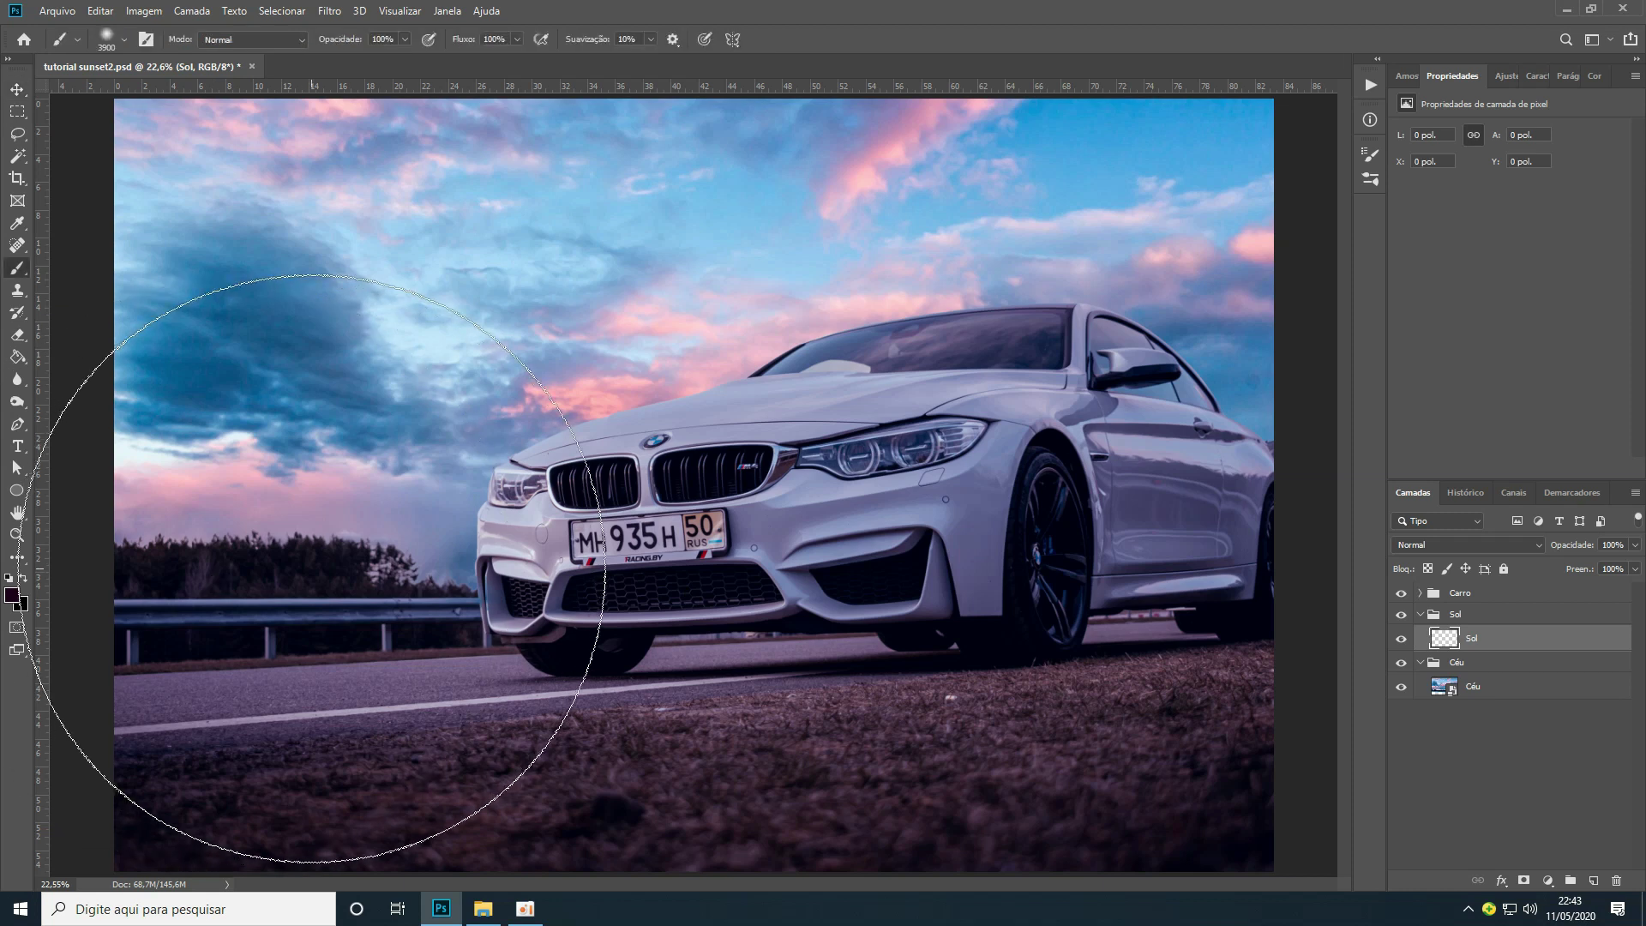
{"action": "key", "text": "bracketleft"}
{"action": "key", "text": "bracketleft"}
{"action": "key", "text": "bracketleft"}
{"action": "key", "text": "bracketleft"}
{"action": "key", "text": "bracketleft"}
{"action": "key", "text": "bracketleft"}
{"action": "key", "text": "bracketleft"}
{"action": "key", "text": "bracketleft"}
{"action": "key", "text": "bracketleft"}
{"action": "key", "text": "bracketleft"}
{"action": "key", "text": "bracketleft"}
{"action": "key", "text": "bracketleft"}
{"action": "key", "text": "bracketleft"}
{"action": "key", "text": "bracketleft"}
{"action": "key", "text": "bracketleft"}
{"action": "key", "text": "bracketleft"}
{"action": "key", "text": "bracketleft"}
{"action": "key", "text": "bracketleft"}
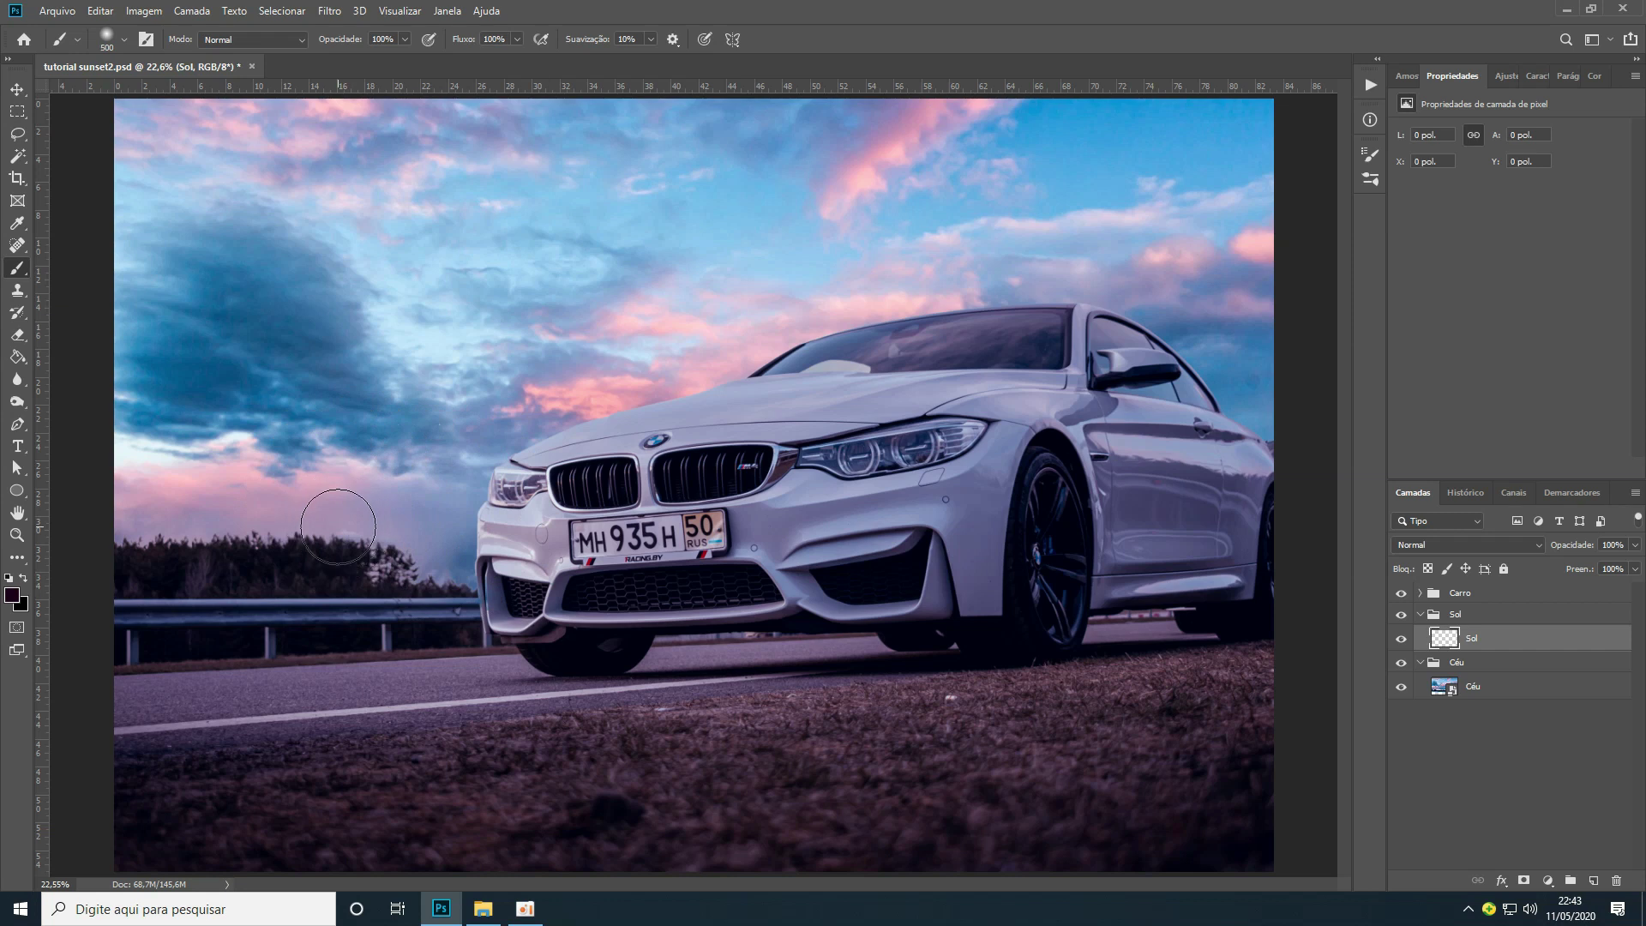
{"action": "key", "text": "d"}
{"action": "left_click", "coordinate": [23, 578]}
{"action": "left_click", "coordinate": [109, 43]}
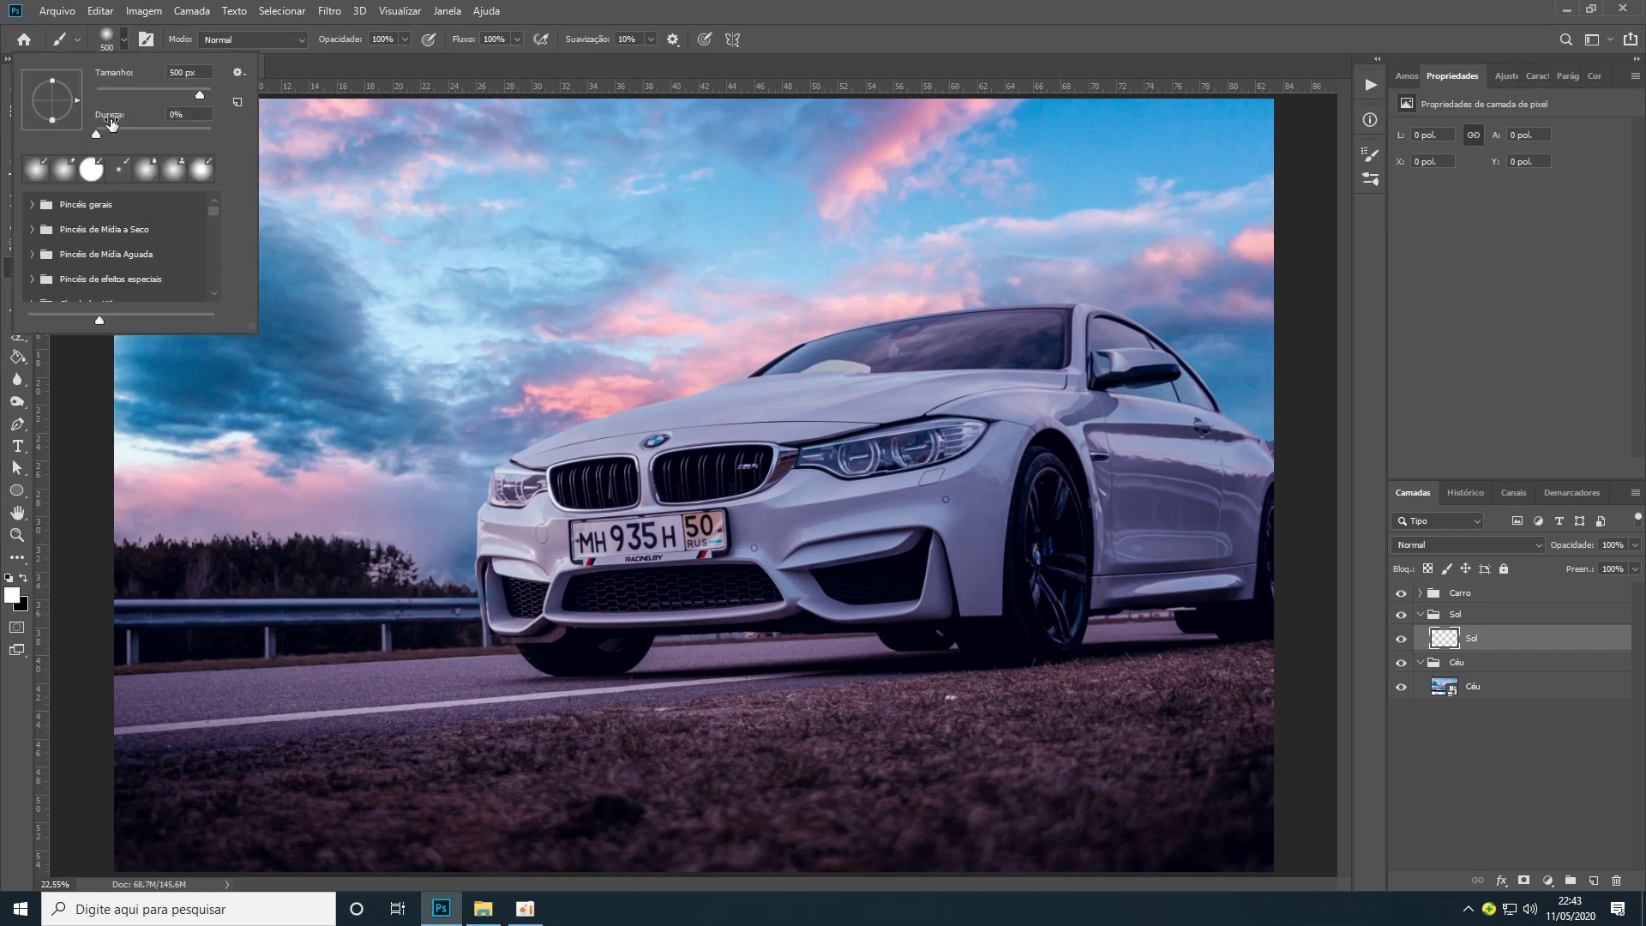
{"action": "left_click", "coordinate": [369, 36]}
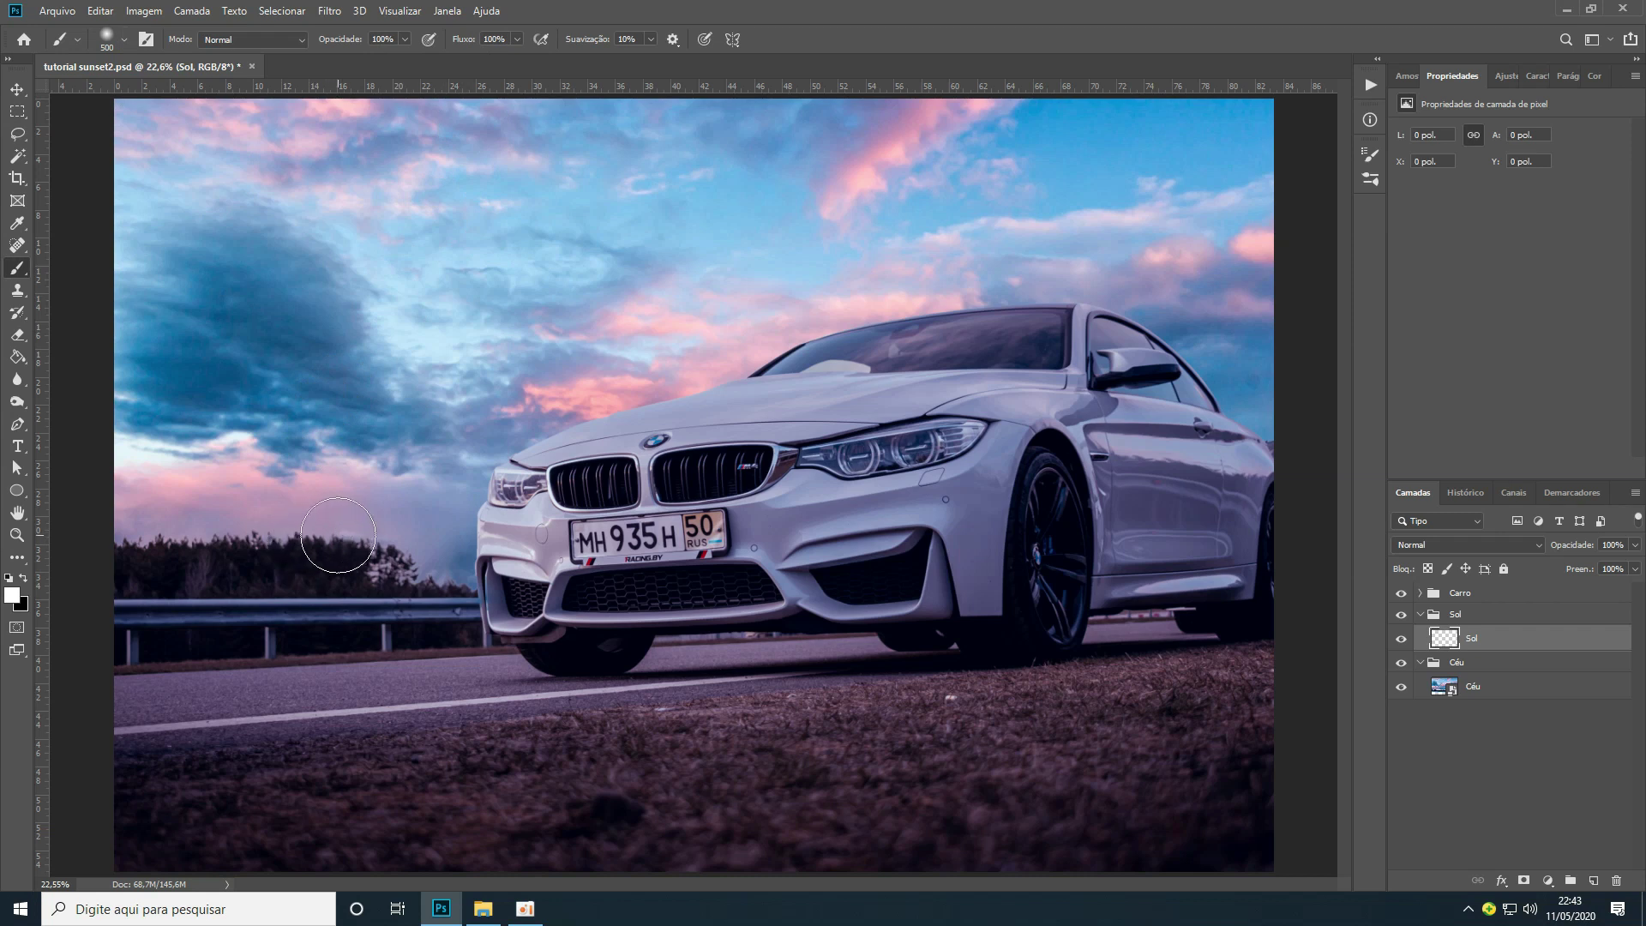
{"action": "left_click", "coordinate": [338, 535]}
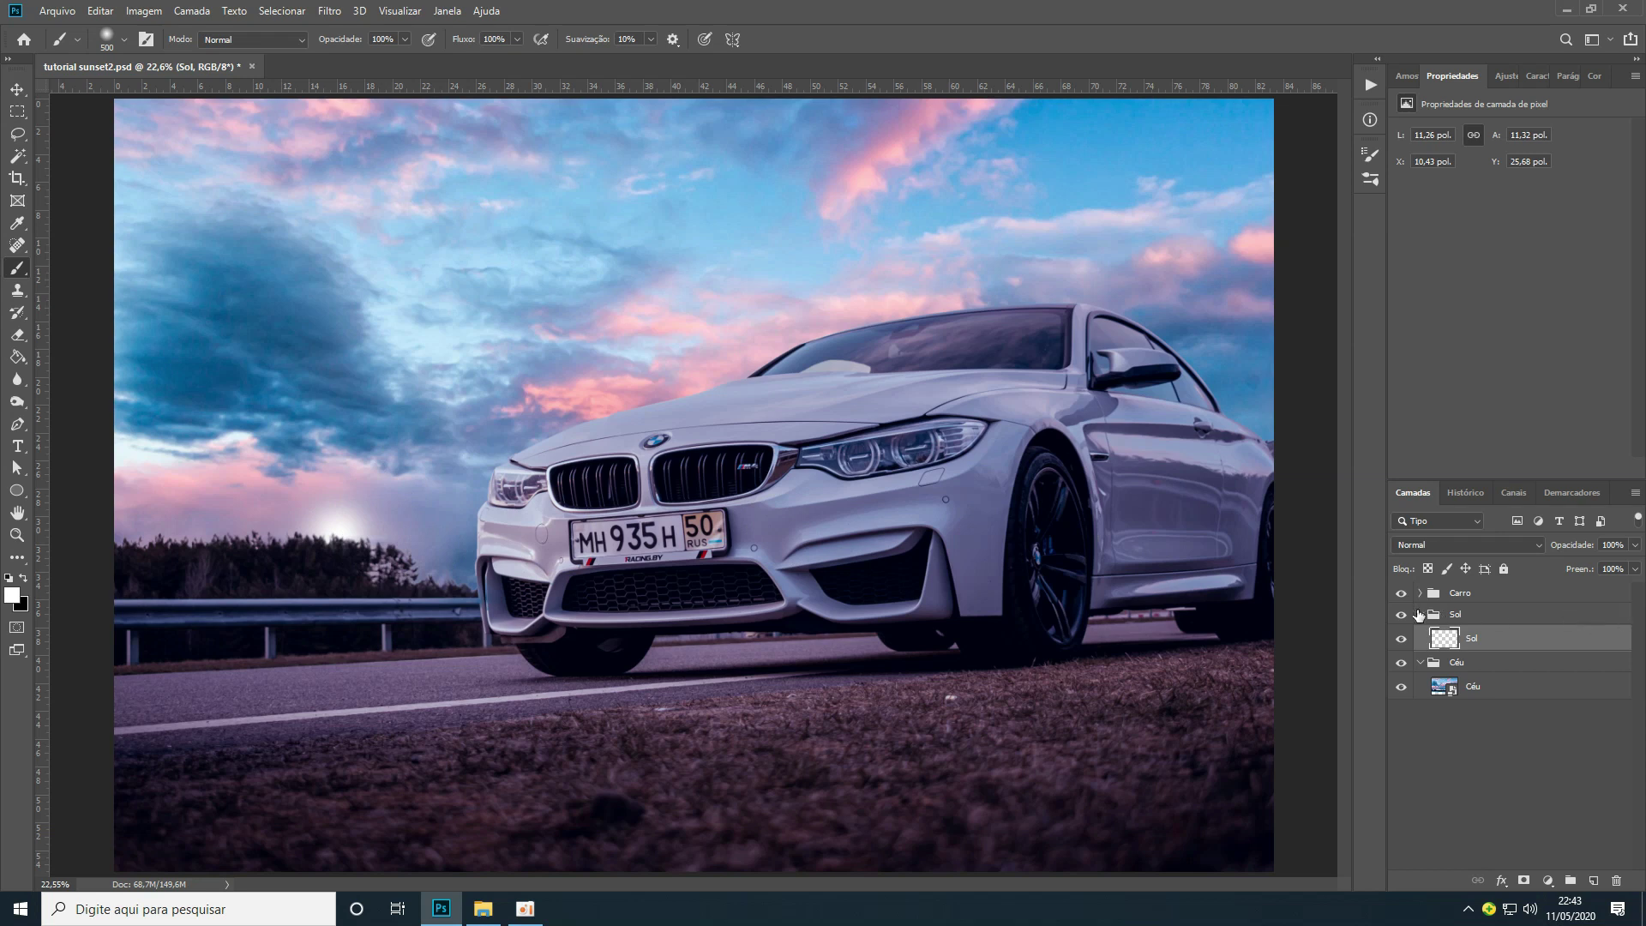
Collapse the Sol and Céu groups and add two new layers above the Carro group, named Brilho1 and Brilho2
{"action": "left_click", "coordinate": [1421, 662]}
{"action": "left_click", "coordinate": [1422, 614]}
{"action": "left_click", "coordinate": [1475, 592]}
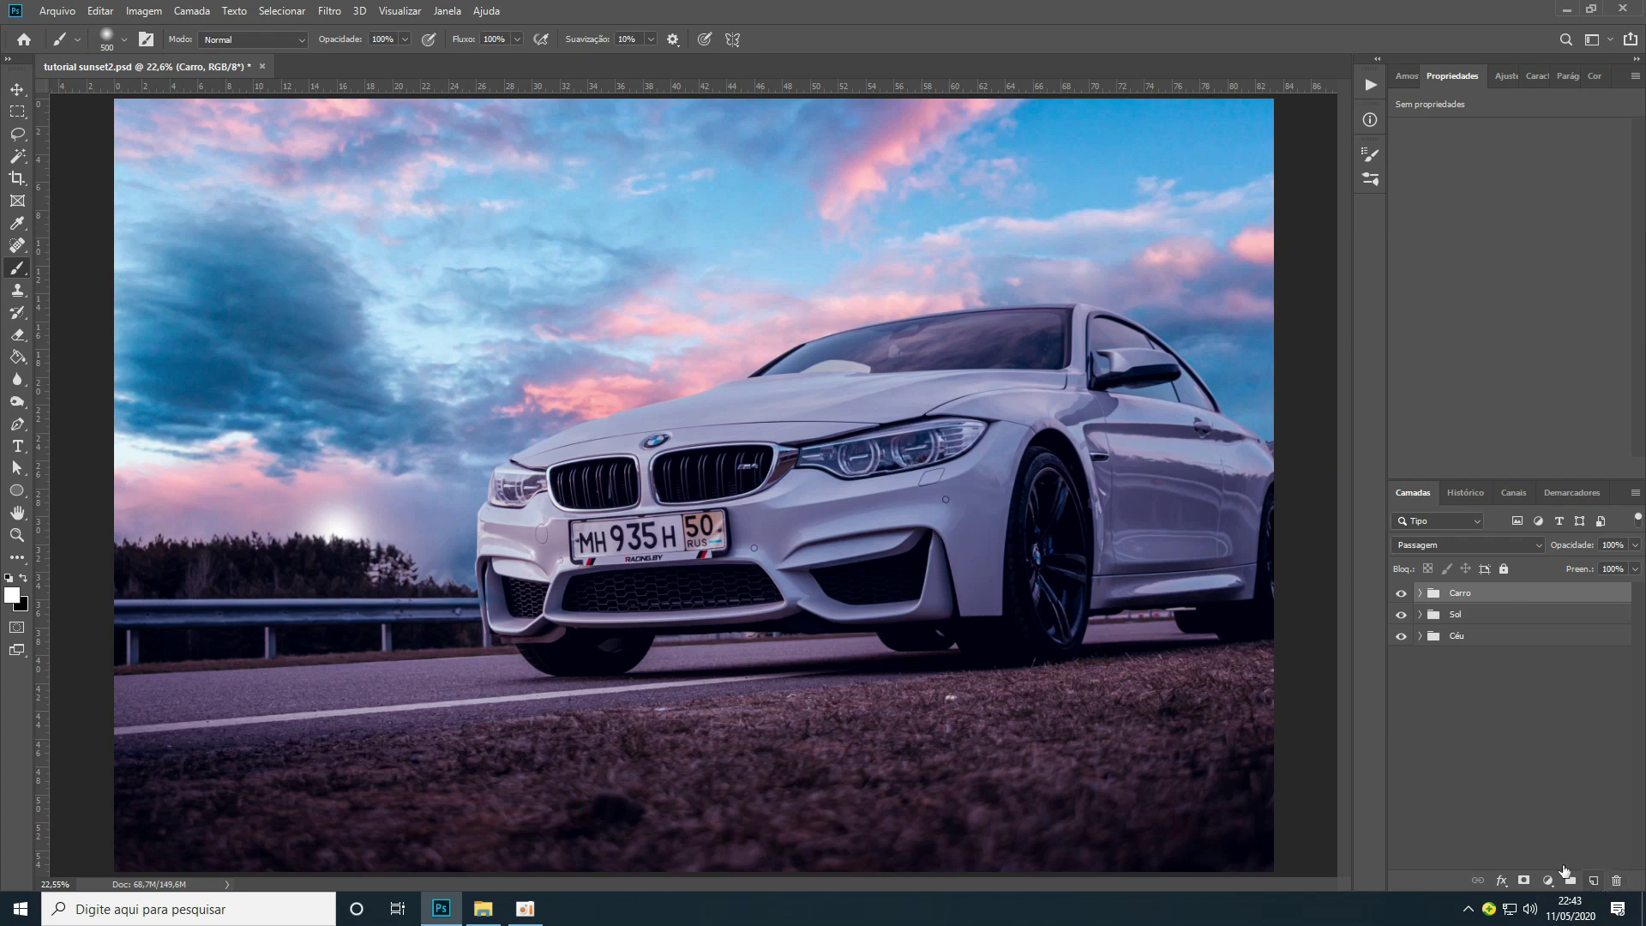
{"action": "left_click", "coordinate": [1594, 882]}
{"action": "left_click", "coordinate": [1595, 882]}
{"action": "double_click", "coordinate": [1472, 623]}
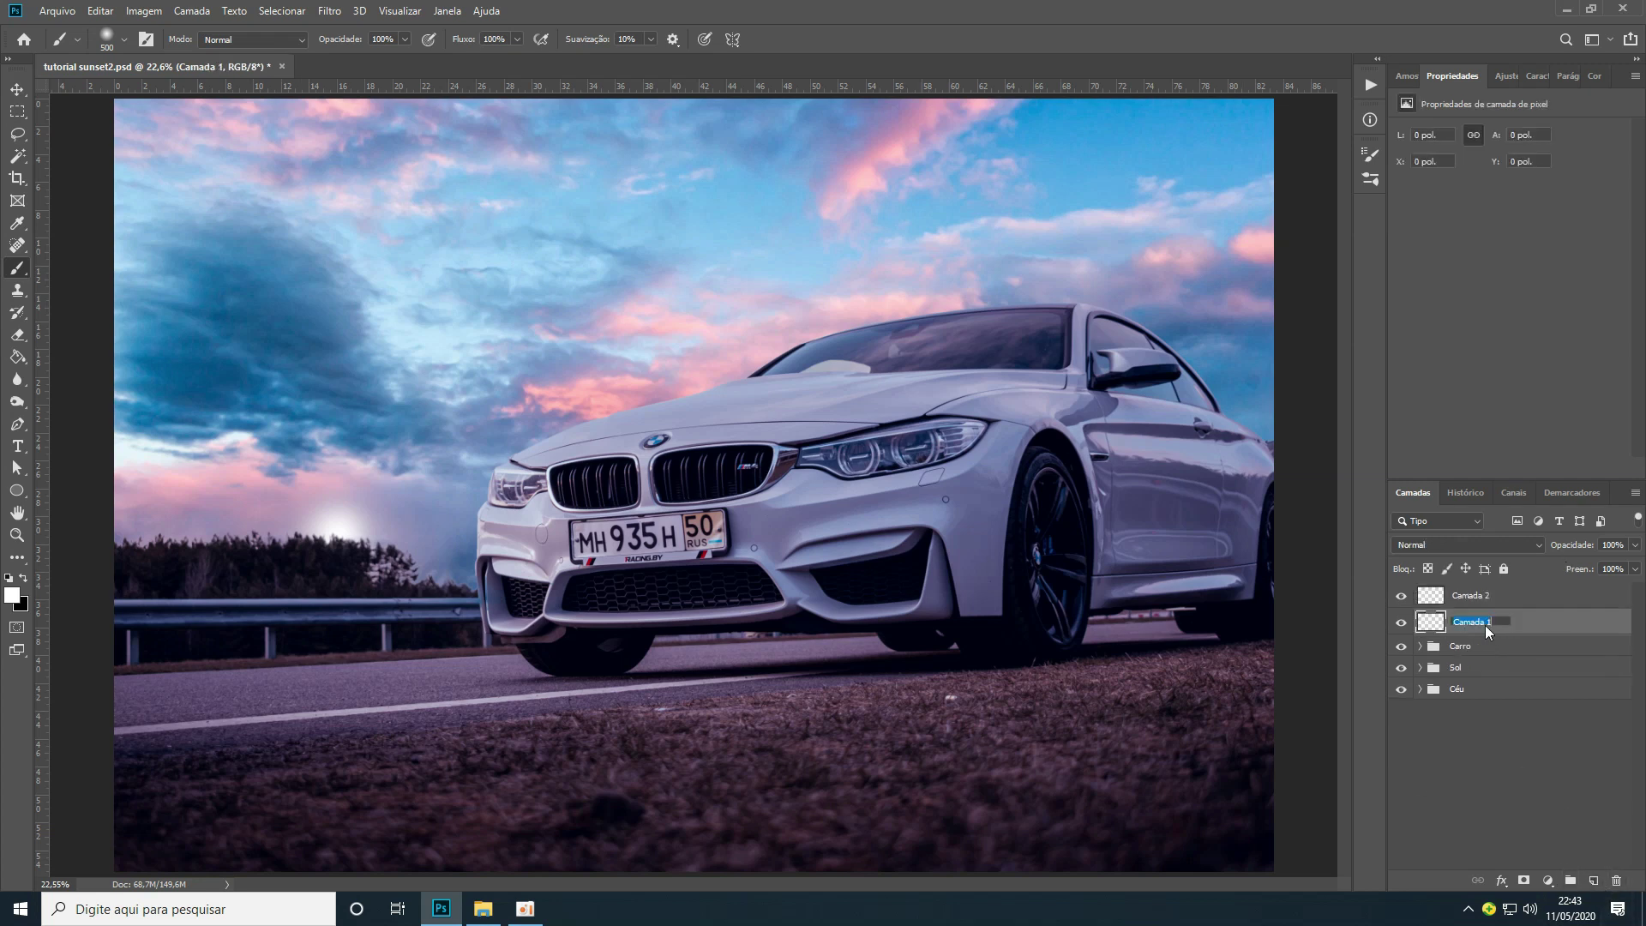
{"action": "type", "text": "Brilho1"}
{"action": "left_click", "coordinate": [1475, 595]}
{"action": "double_click", "coordinate": [1480, 596]}
{"action": "type", "text": "B"}
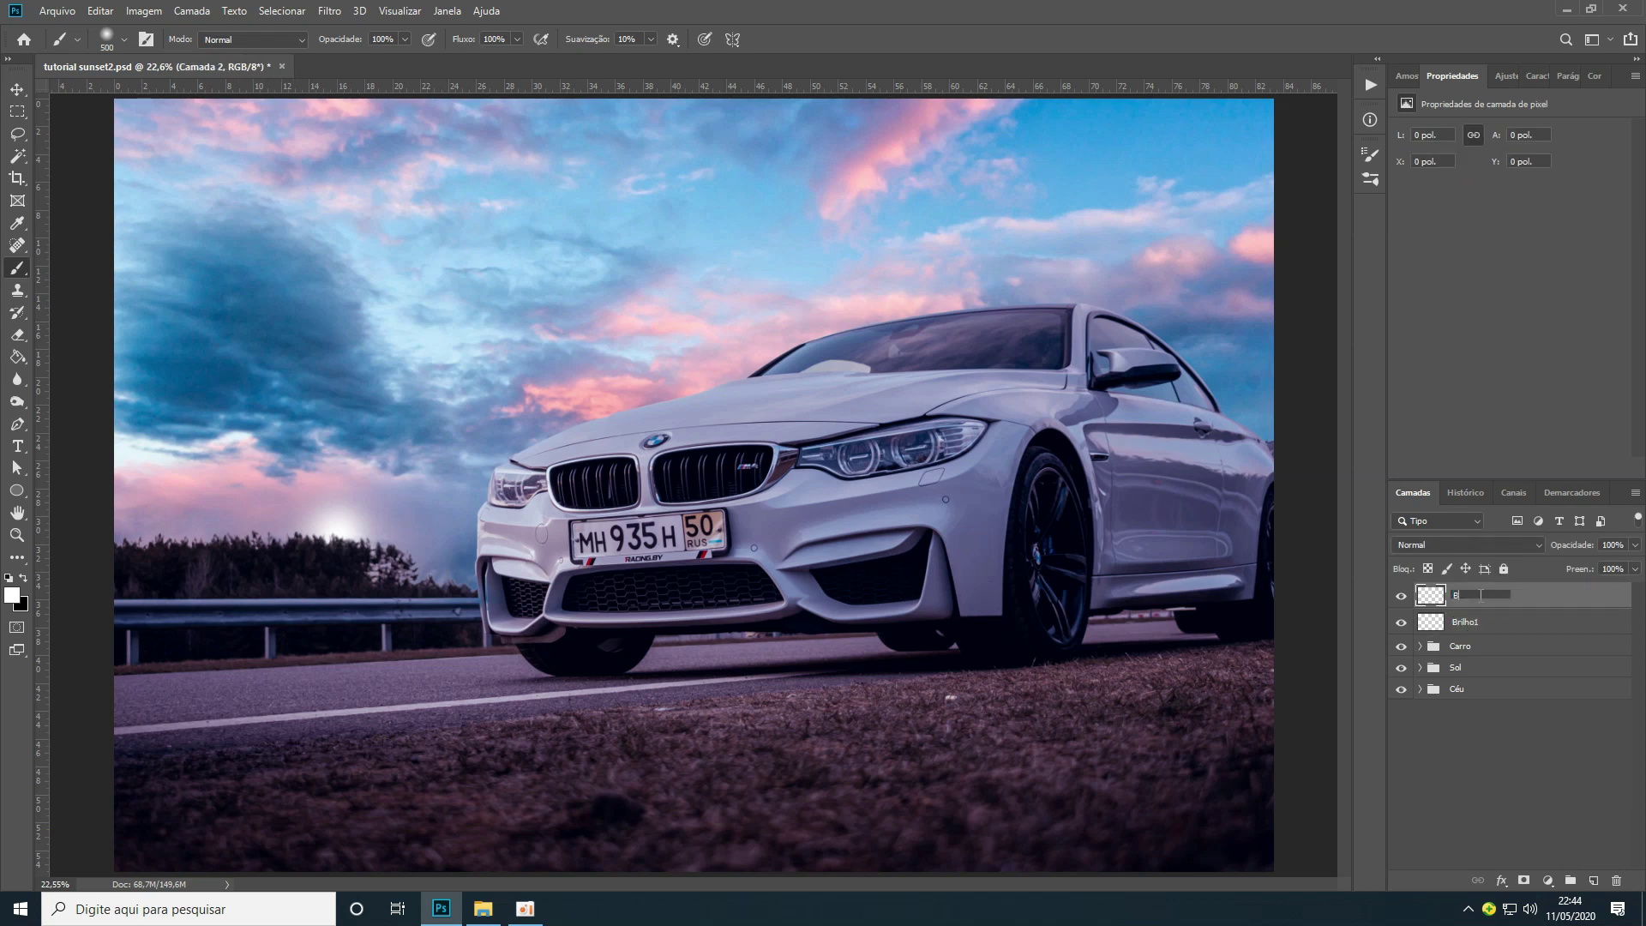
{"action": "type", "text": "rilho2"}
{"action": "key", "text": "Return"}
On the Brilho1 layer, paint a glow over the sun with a soft 2000 px brush in dark orange #803000
{"action": "left_click", "coordinate": [1464, 622]}
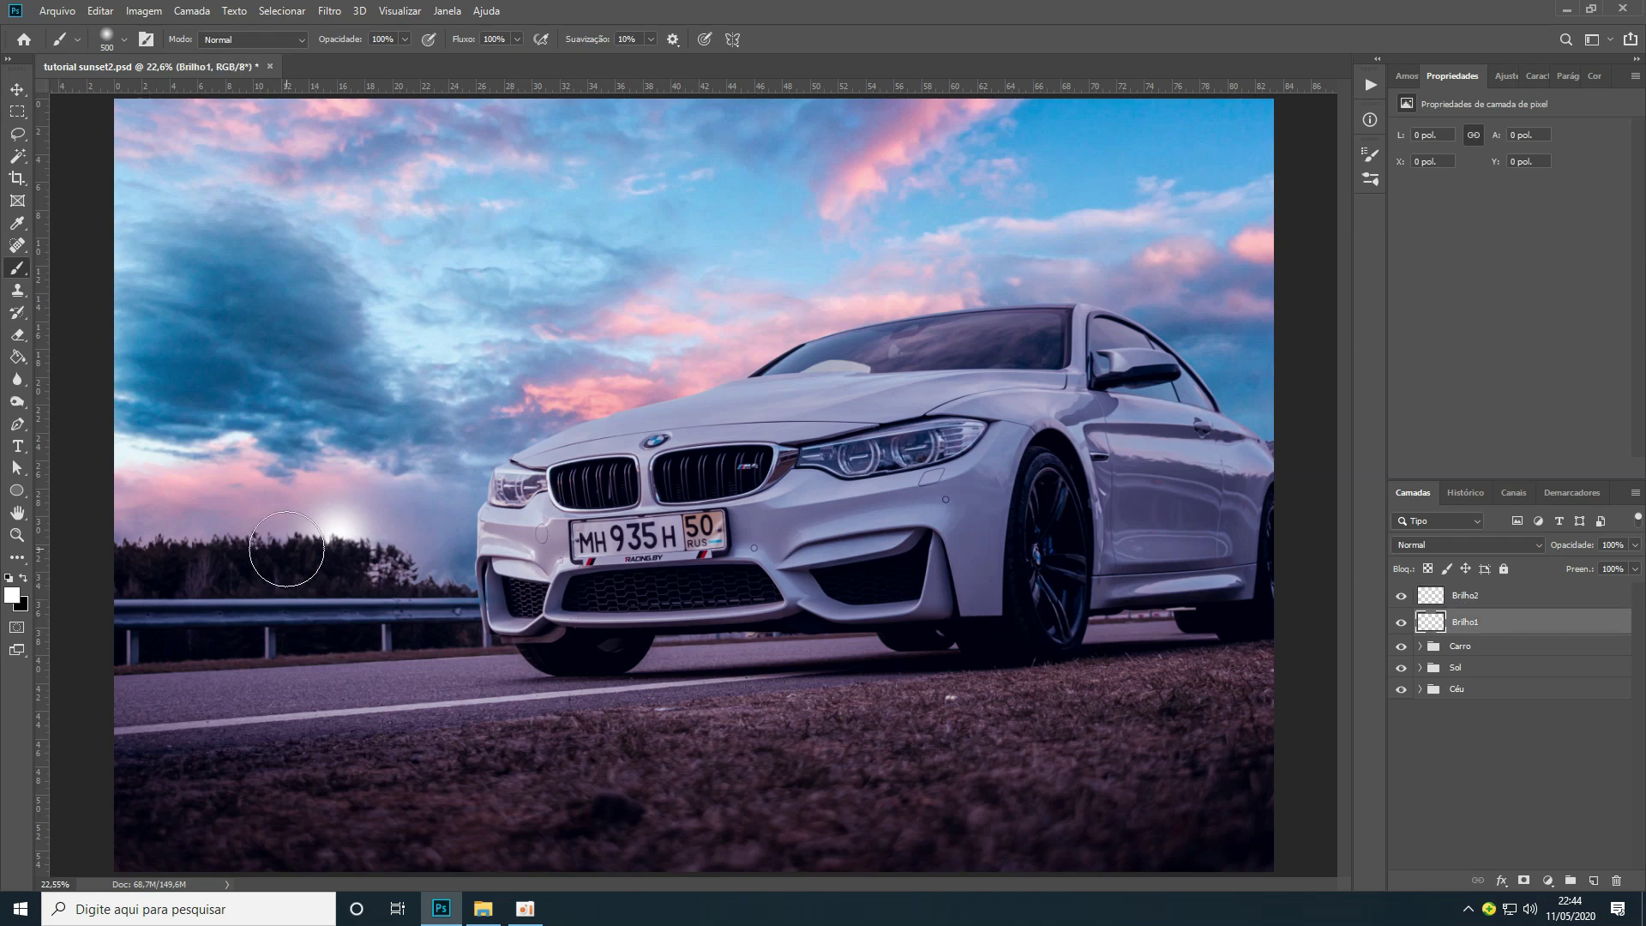
{"action": "key", "text": "bracketright"}
{"action": "key", "text": "bracketright"}
{"action": "key", "text": "bracketright"}
{"action": "key", "text": "bracketright"}
{"action": "key", "text": "bracketright"}
{"action": "key", "text": "bracketright"}
{"action": "key", "text": "bracketright"}
{"action": "key", "text": "bracketright"}
{"action": "key", "text": "bracketright"}
{"action": "key", "text": "bracketright"}
{"action": "key", "text": "bracketright"}
{"action": "key", "text": "bracketright"}
{"action": "key", "text": "bracketright"}
{"action": "key", "text": "bracketright"}
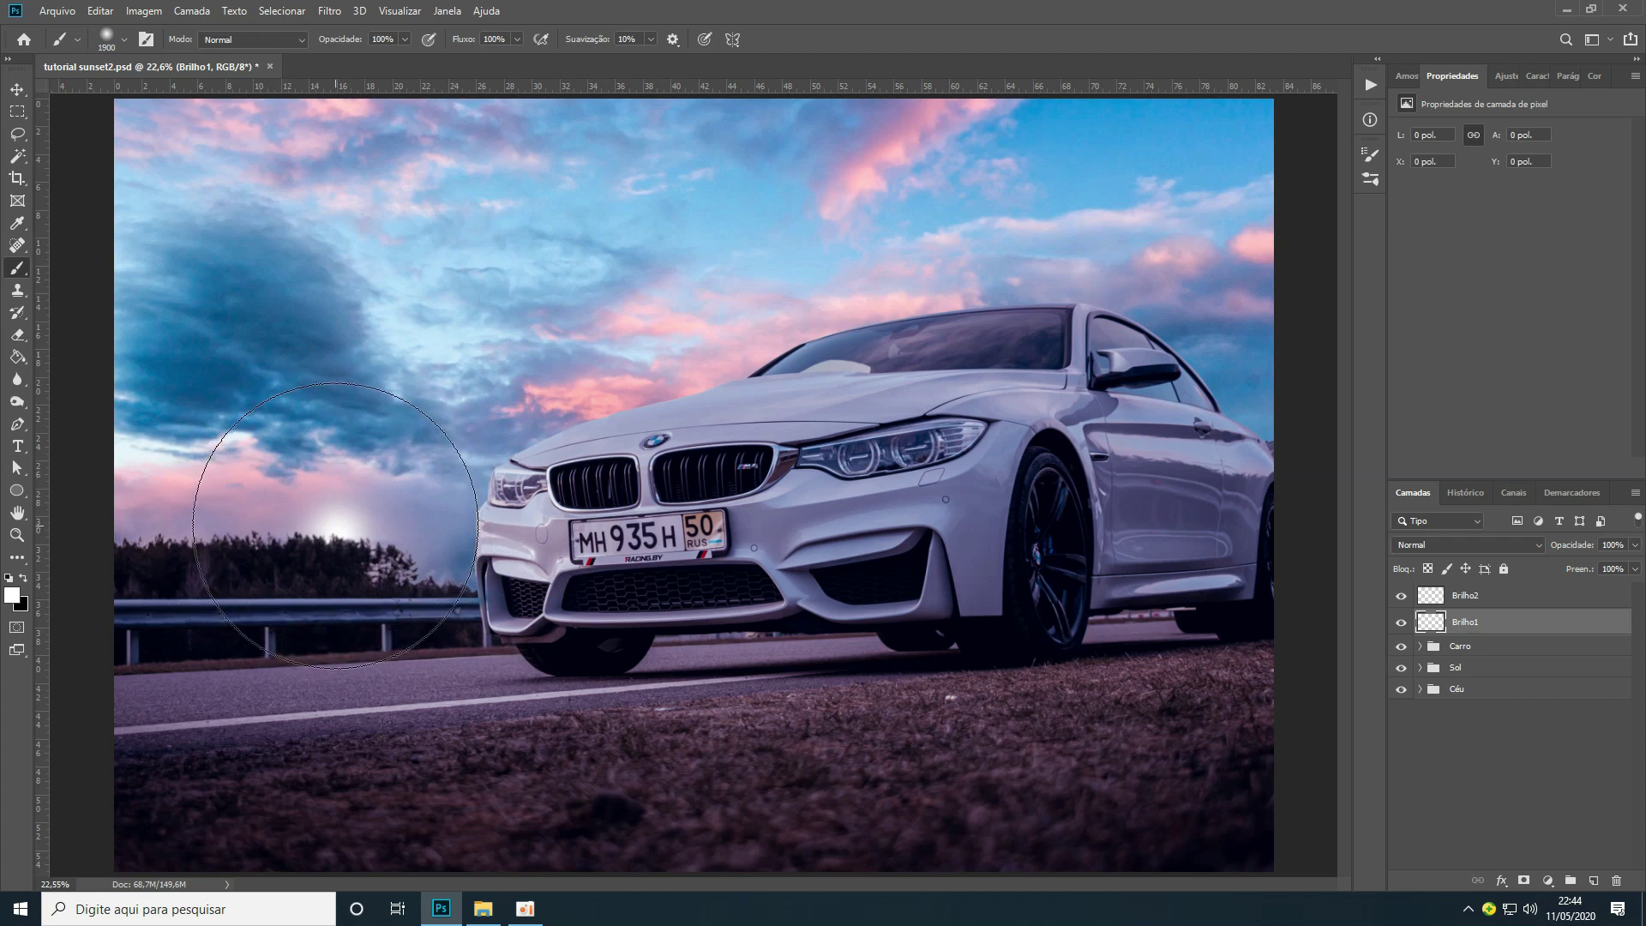
{"action": "key", "text": "bracketright"}
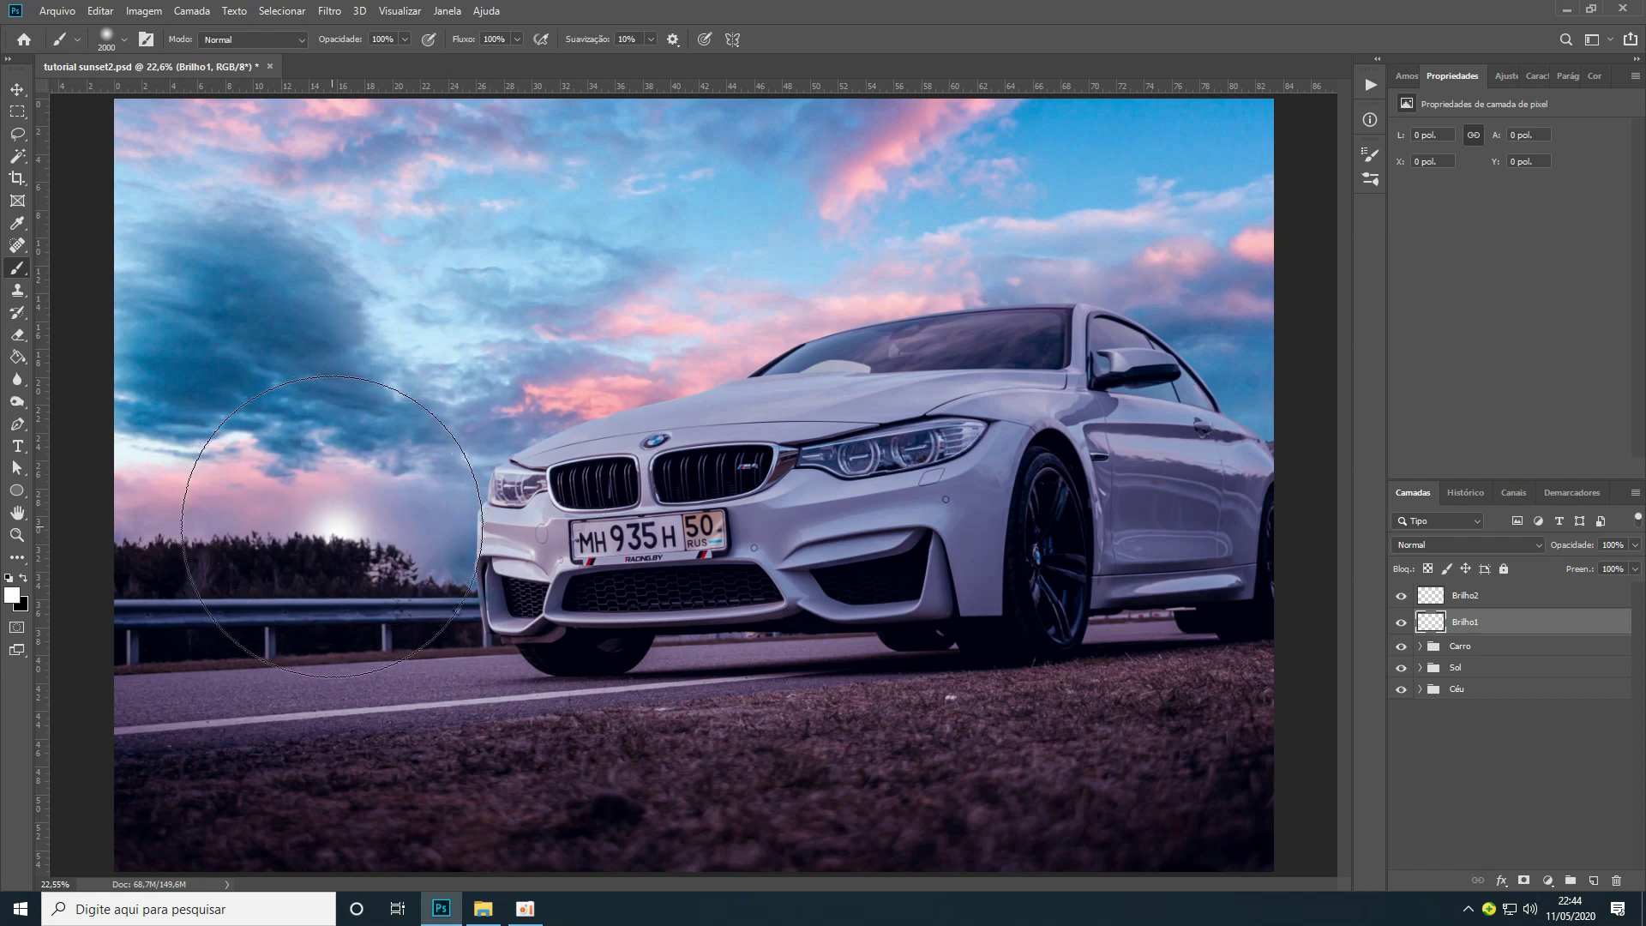
{"action": "left_click", "coordinate": [12, 594]}
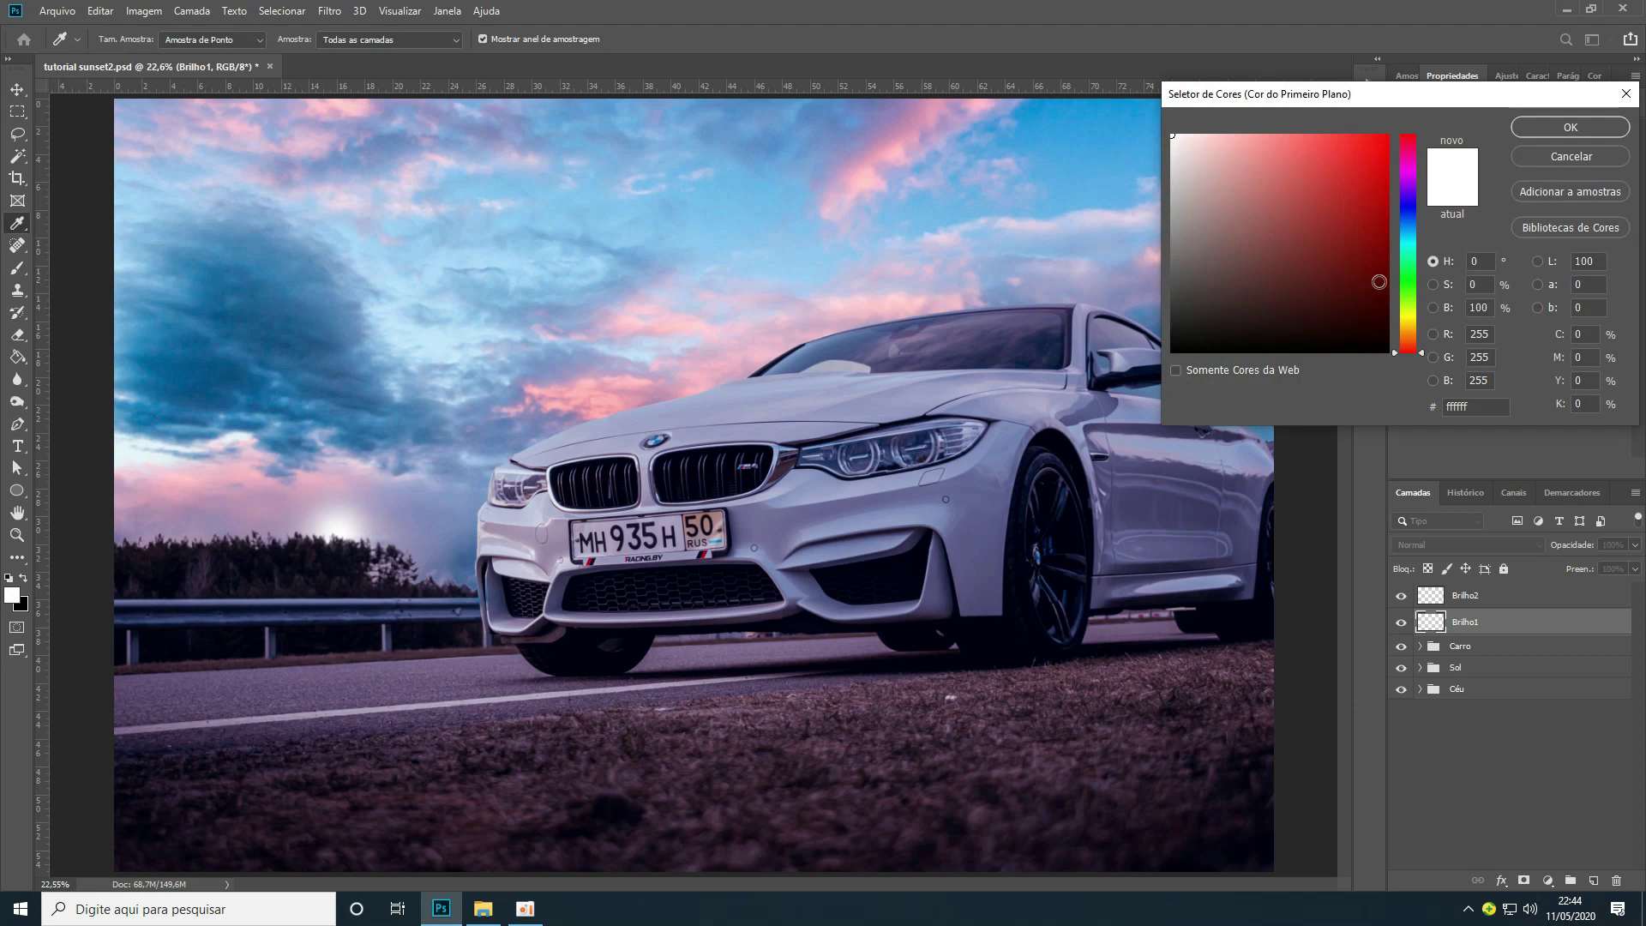
{"action": "left_click", "coordinate": [1409, 340]}
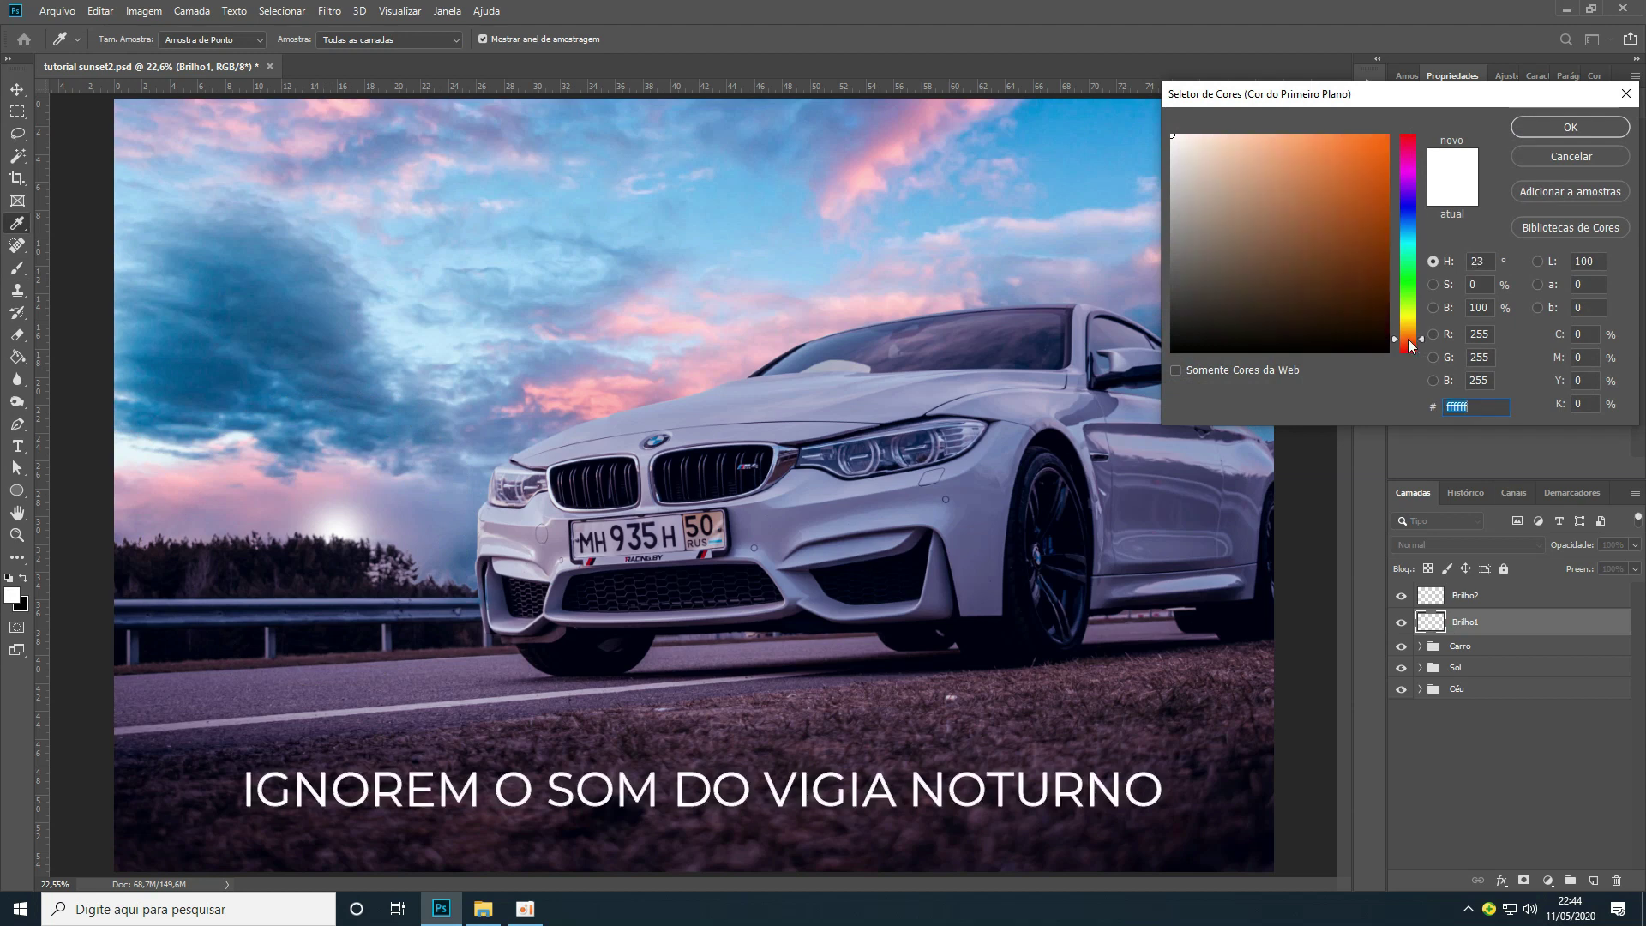
{"action": "left_click", "coordinate": [1389, 243]}
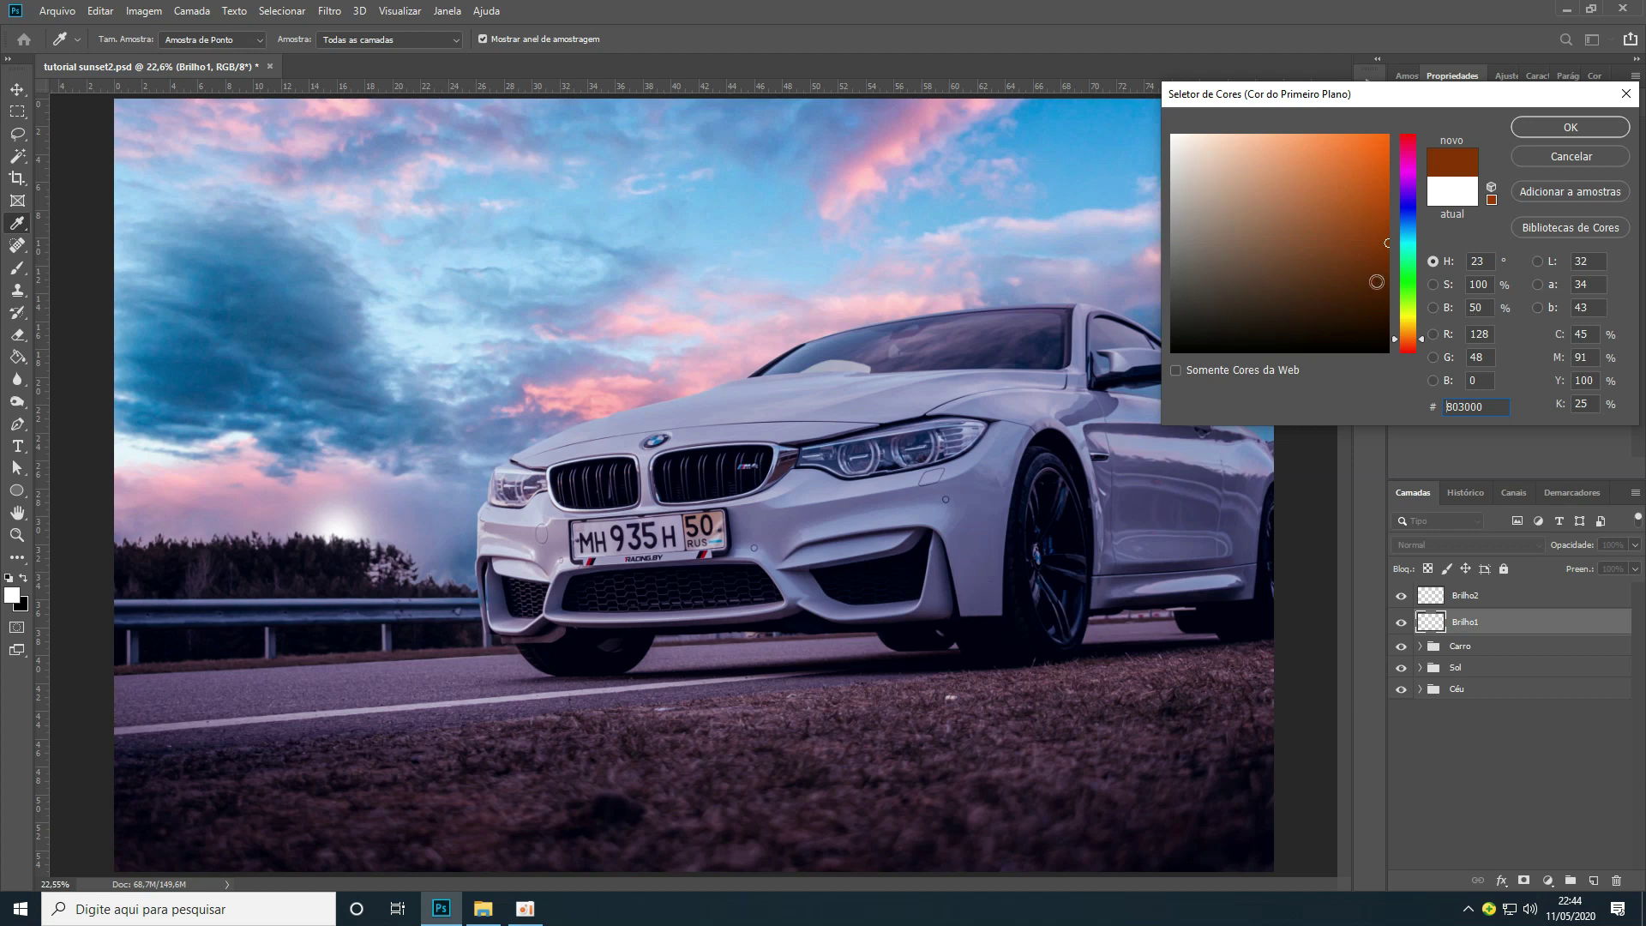
{"action": "left_click", "coordinate": [1570, 127]}
{"action": "key", "text": "b"}
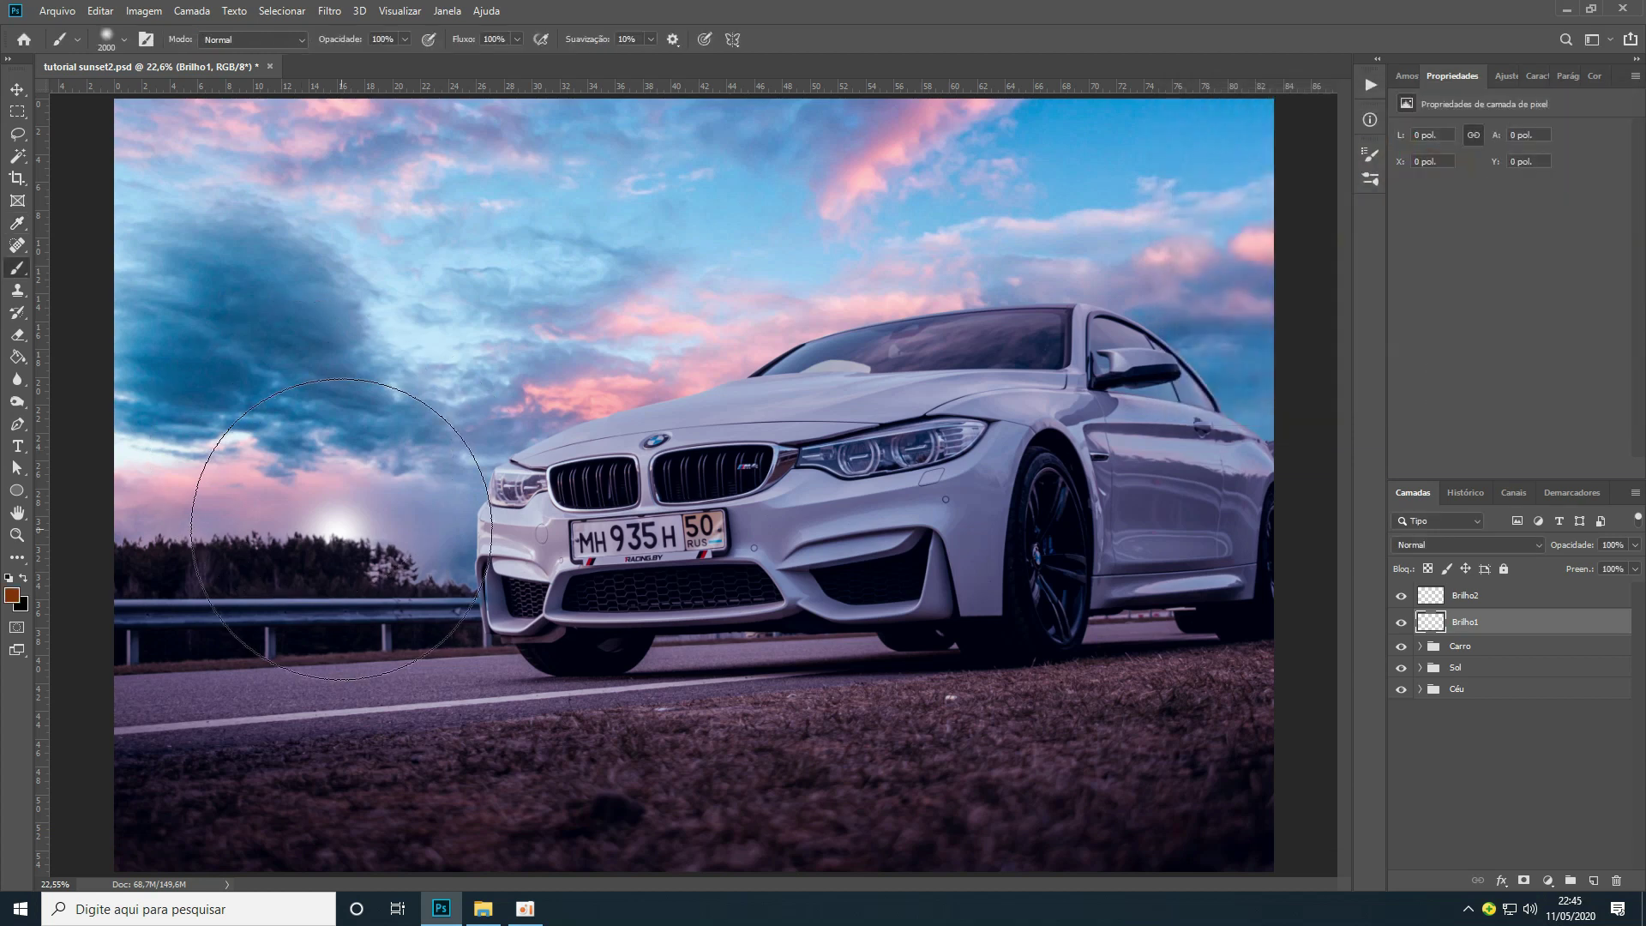
{"action": "left_click", "coordinate": [329, 489]}
Set the Brilho1 layer's blend mode to Subexposição Linear (Adicionar) and toggle its visibility to compare the glow
{"action": "left_click", "coordinate": [1462, 545]}
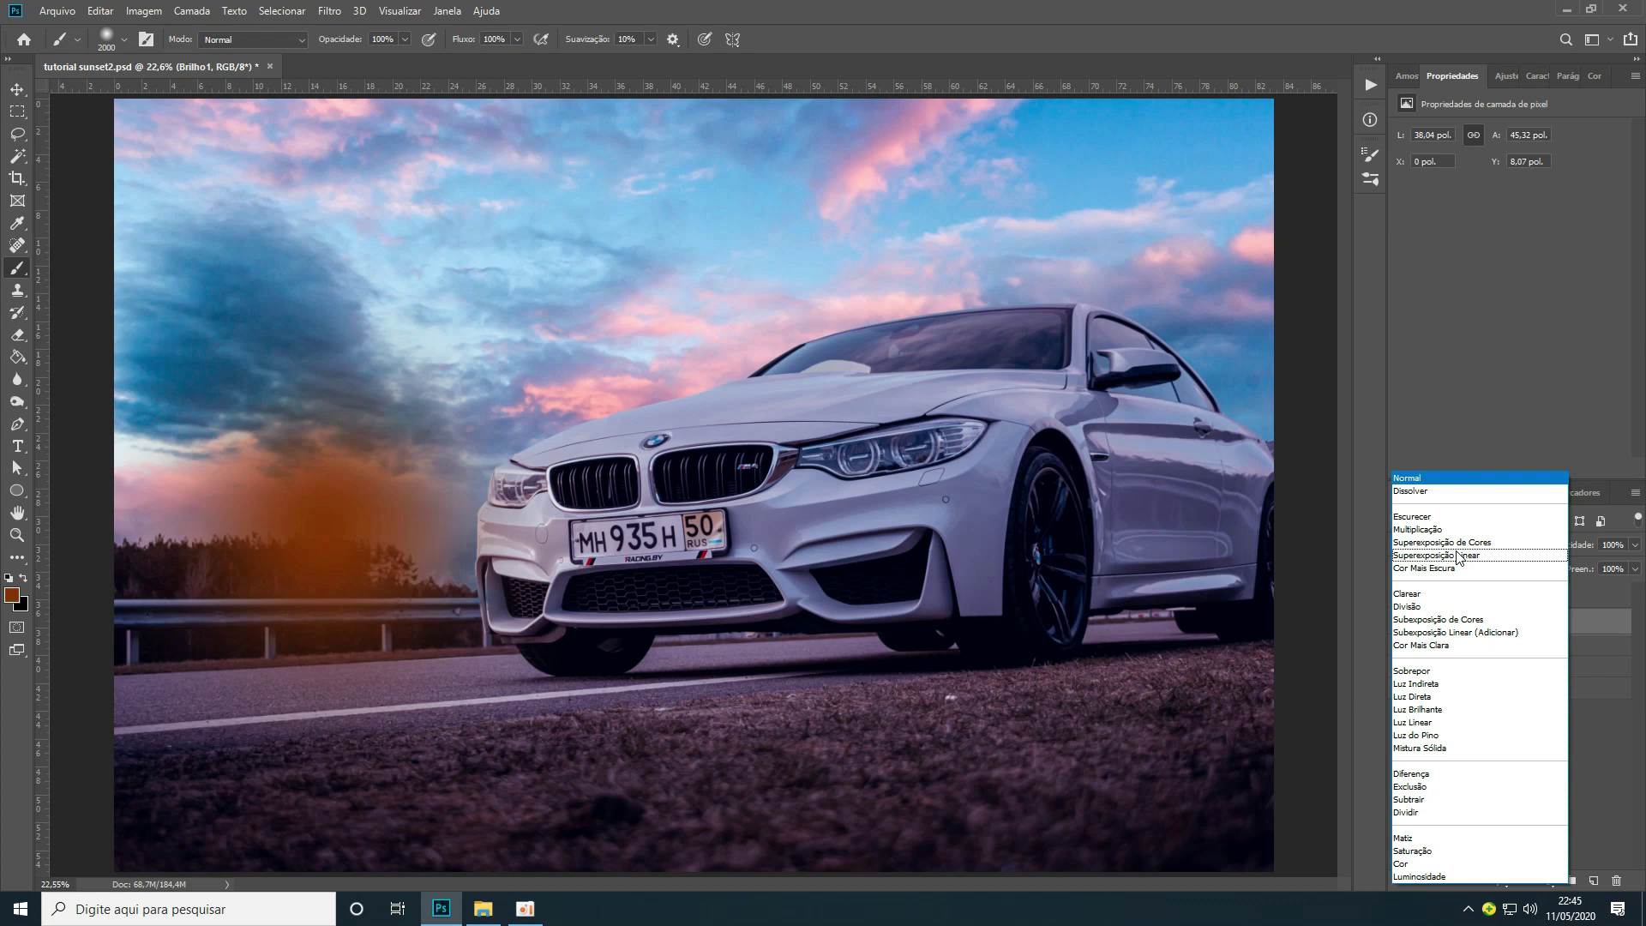
{"action": "left_click", "coordinate": [1424, 428]}
{"action": "left_click", "coordinate": [1412, 545]}
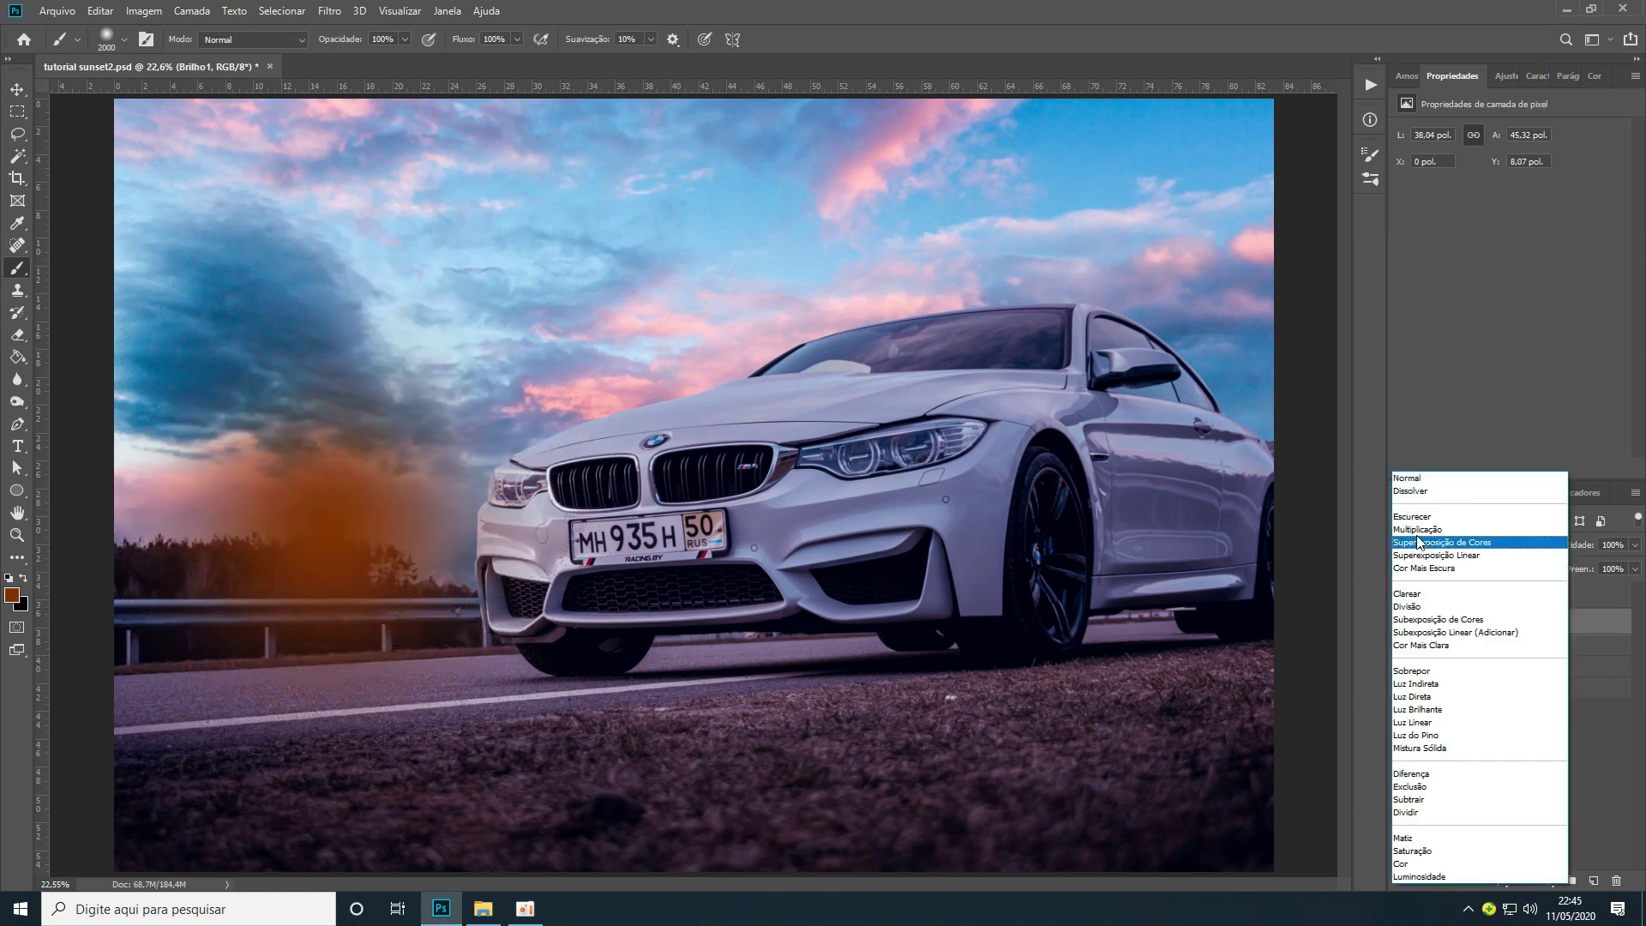
{"action": "left_click", "coordinate": [1502, 633]}
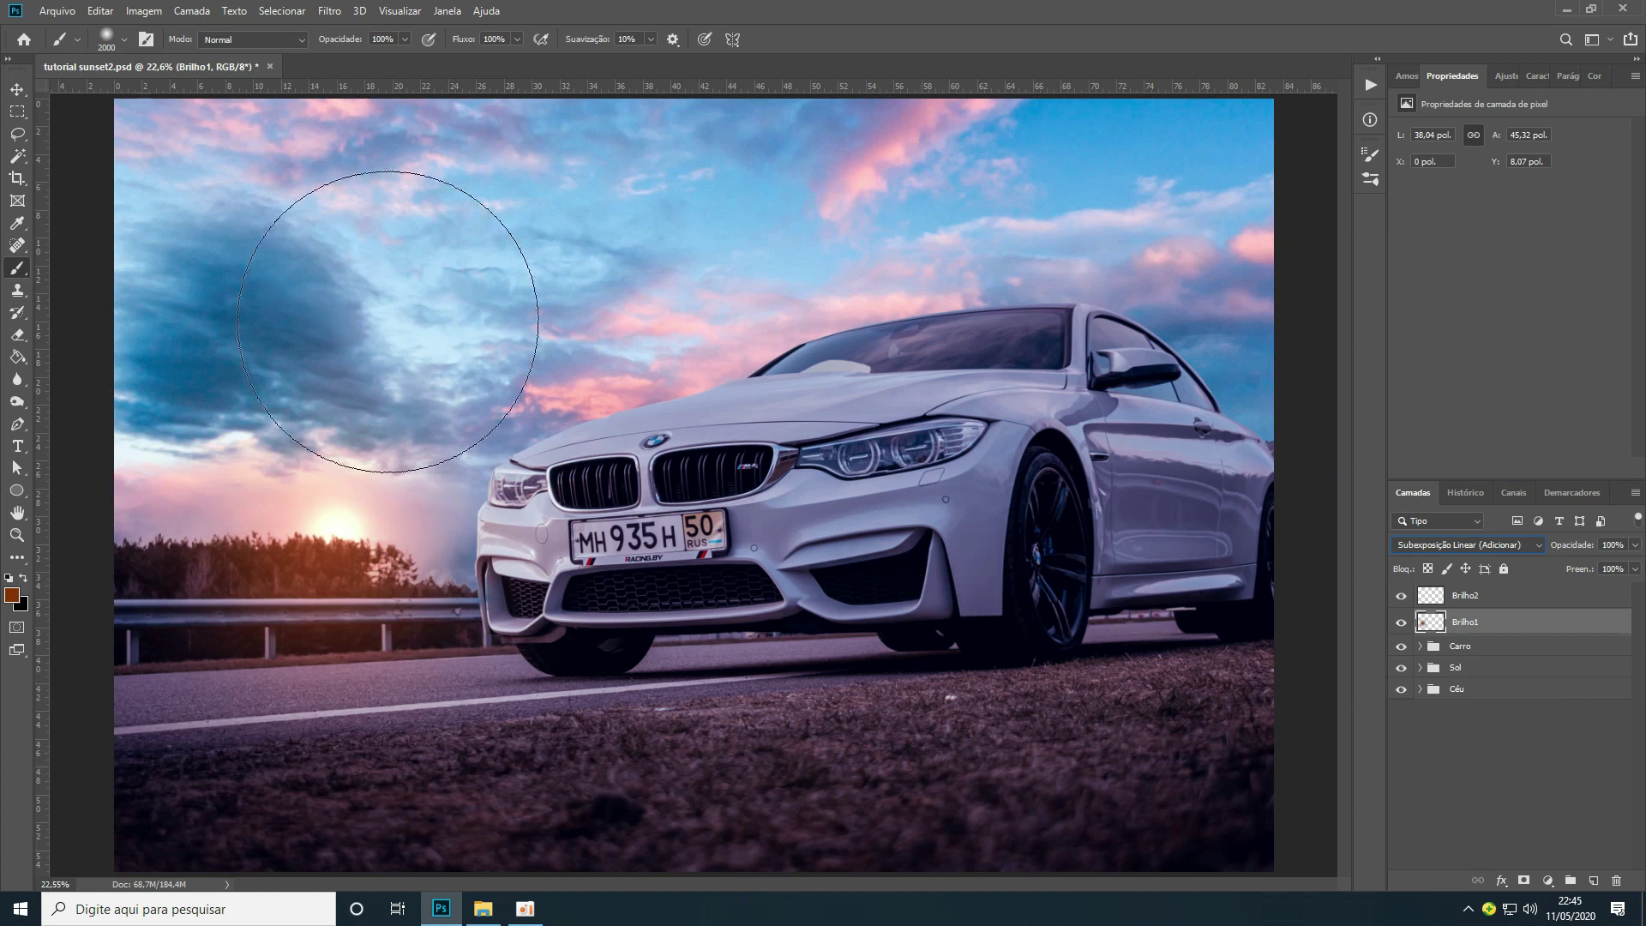
{"action": "left_click", "coordinate": [1402, 622]}
{"action": "left_click", "coordinate": [1402, 622]}
On the Brilho2 layer, paint a wider glow around the sun with a soft 3100 px brush in very dark magenta, hue 302
{"action": "left_click", "coordinate": [1475, 602]}
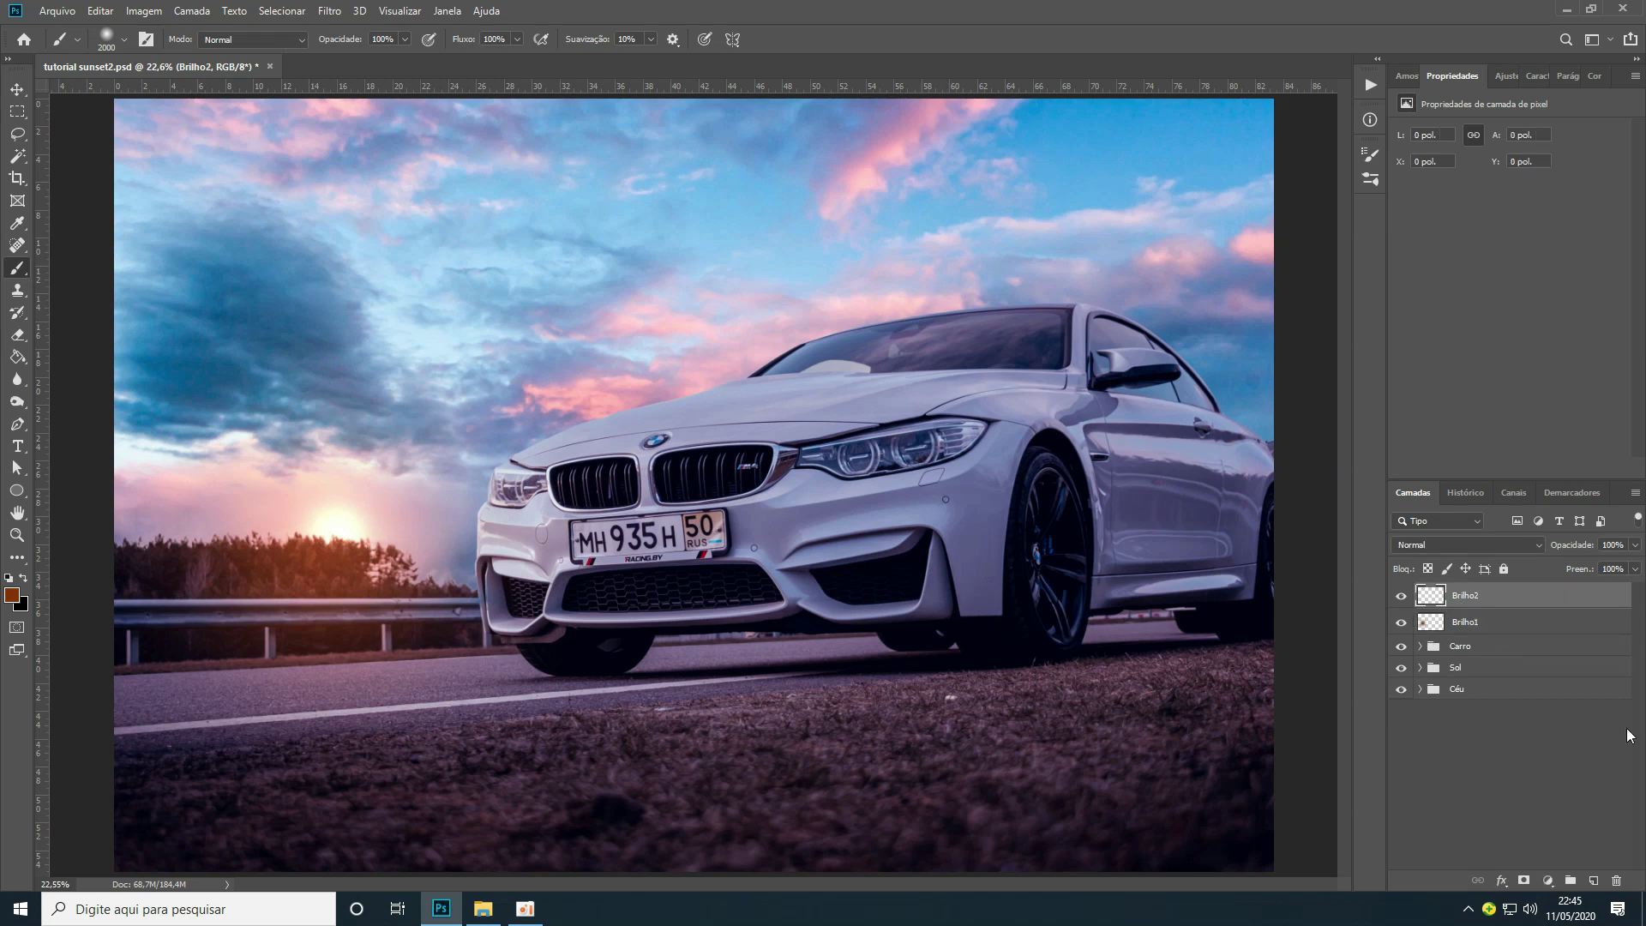
{"action": "left_click", "coordinate": [12, 601]}
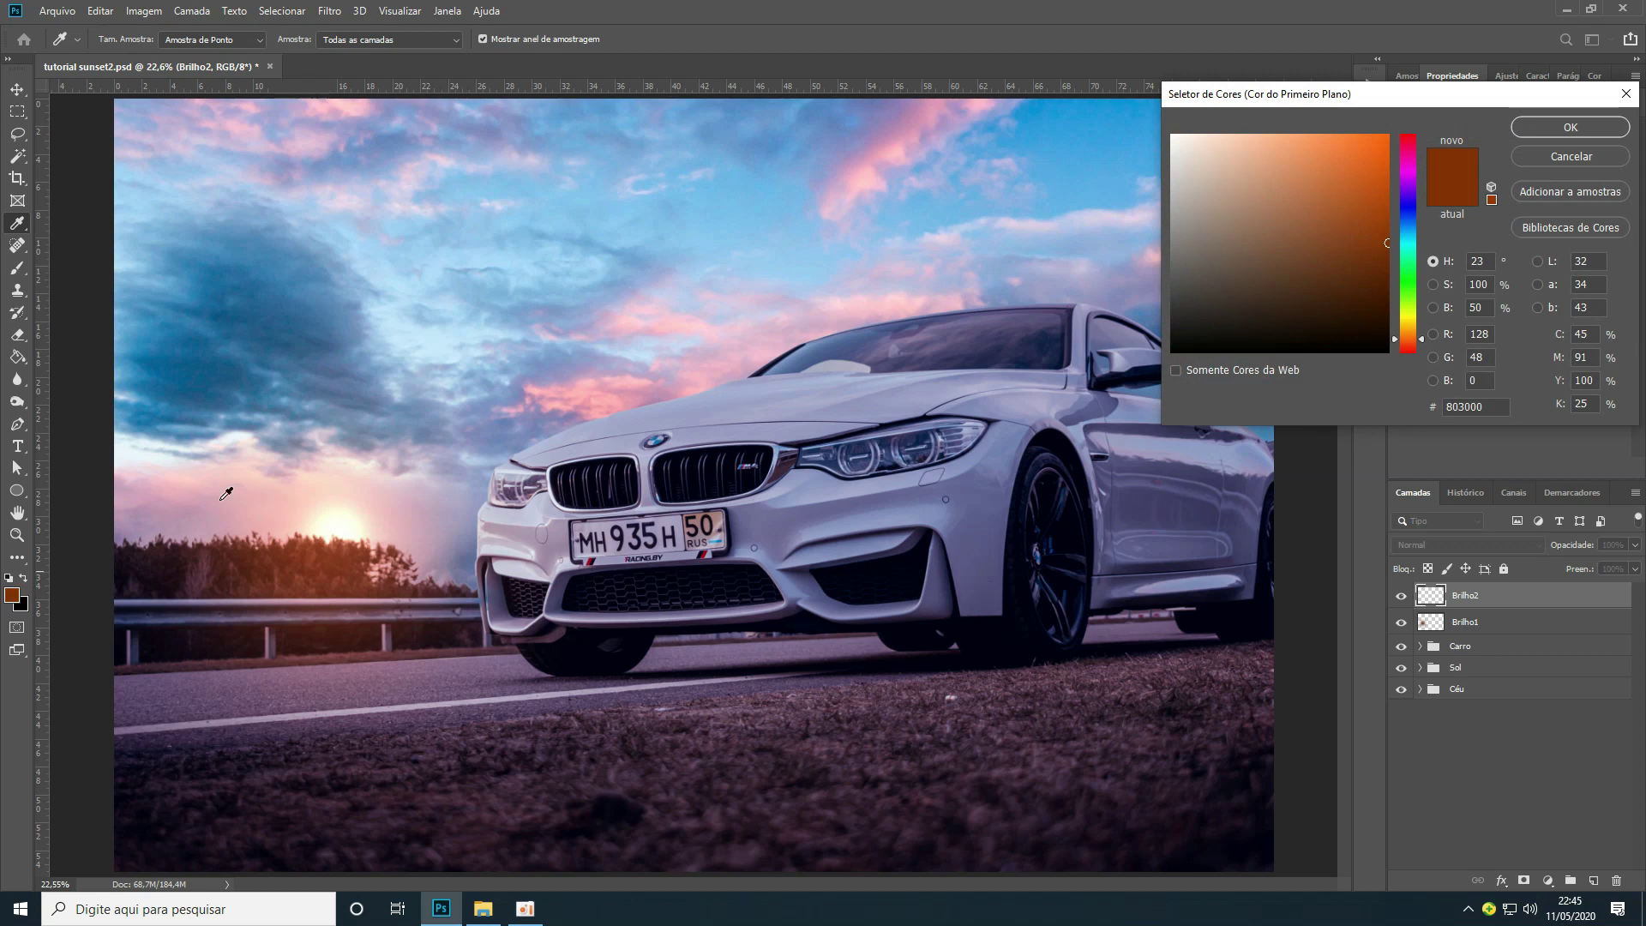
{"action": "left_click", "coordinate": [1410, 168]}
{"action": "left_click_drag", "start_coordinate": [1382, 245], "coordinate": [1385, 325]}
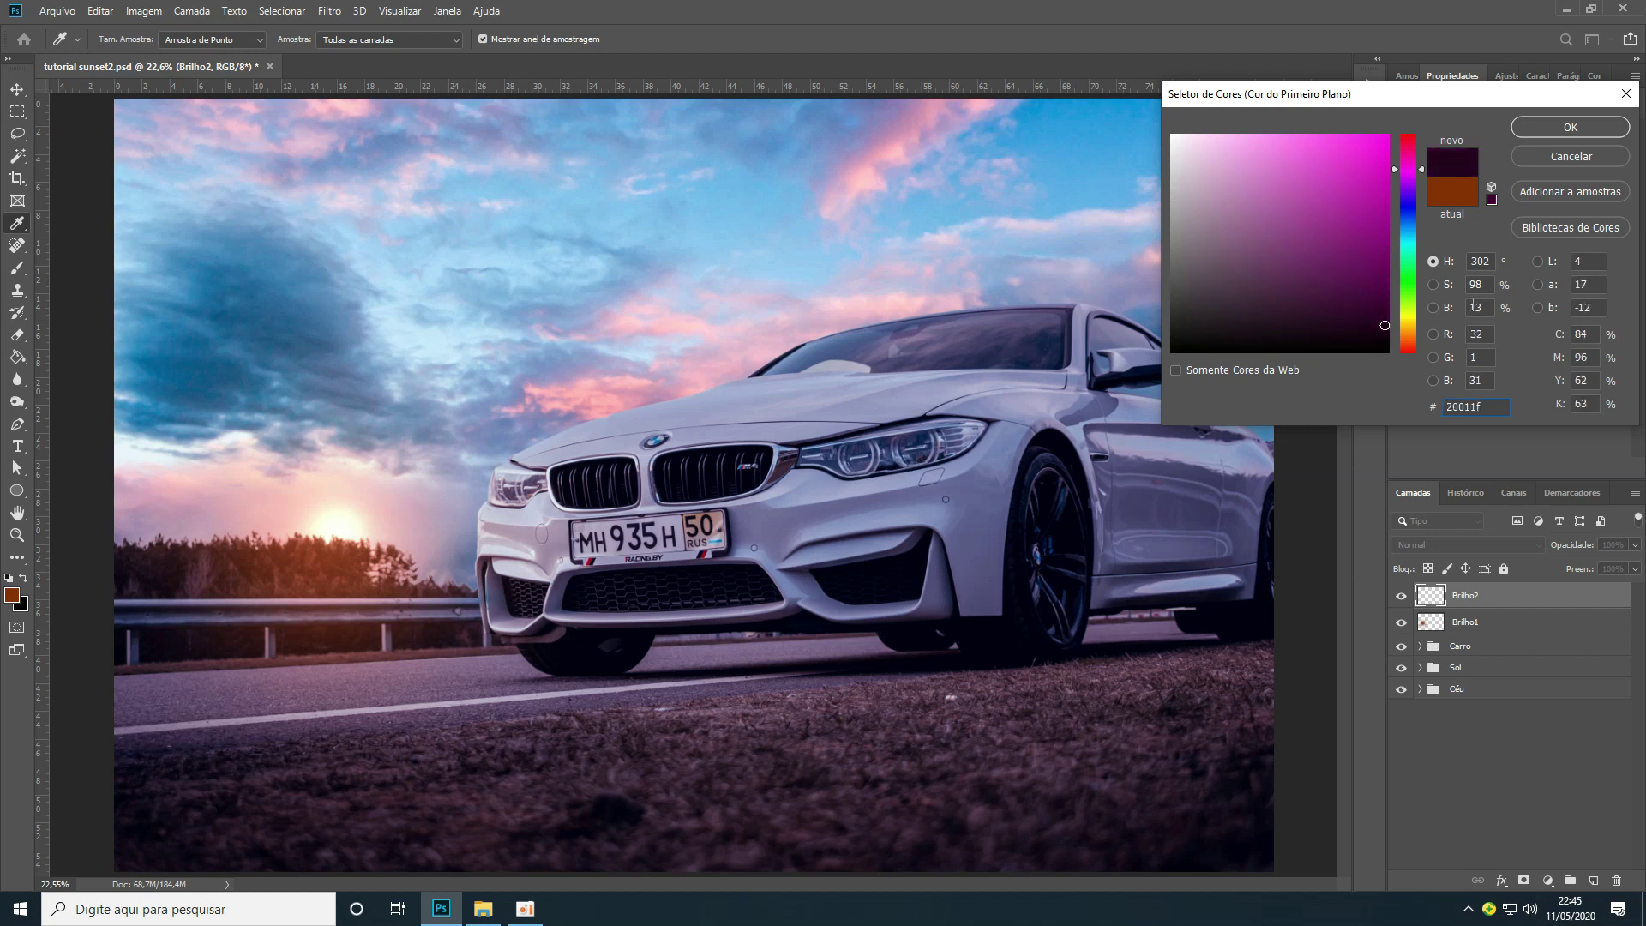
{"action": "type", "text": "9"}
{"action": "left_click", "coordinate": [1570, 128]}
{"action": "key", "text": "b"}
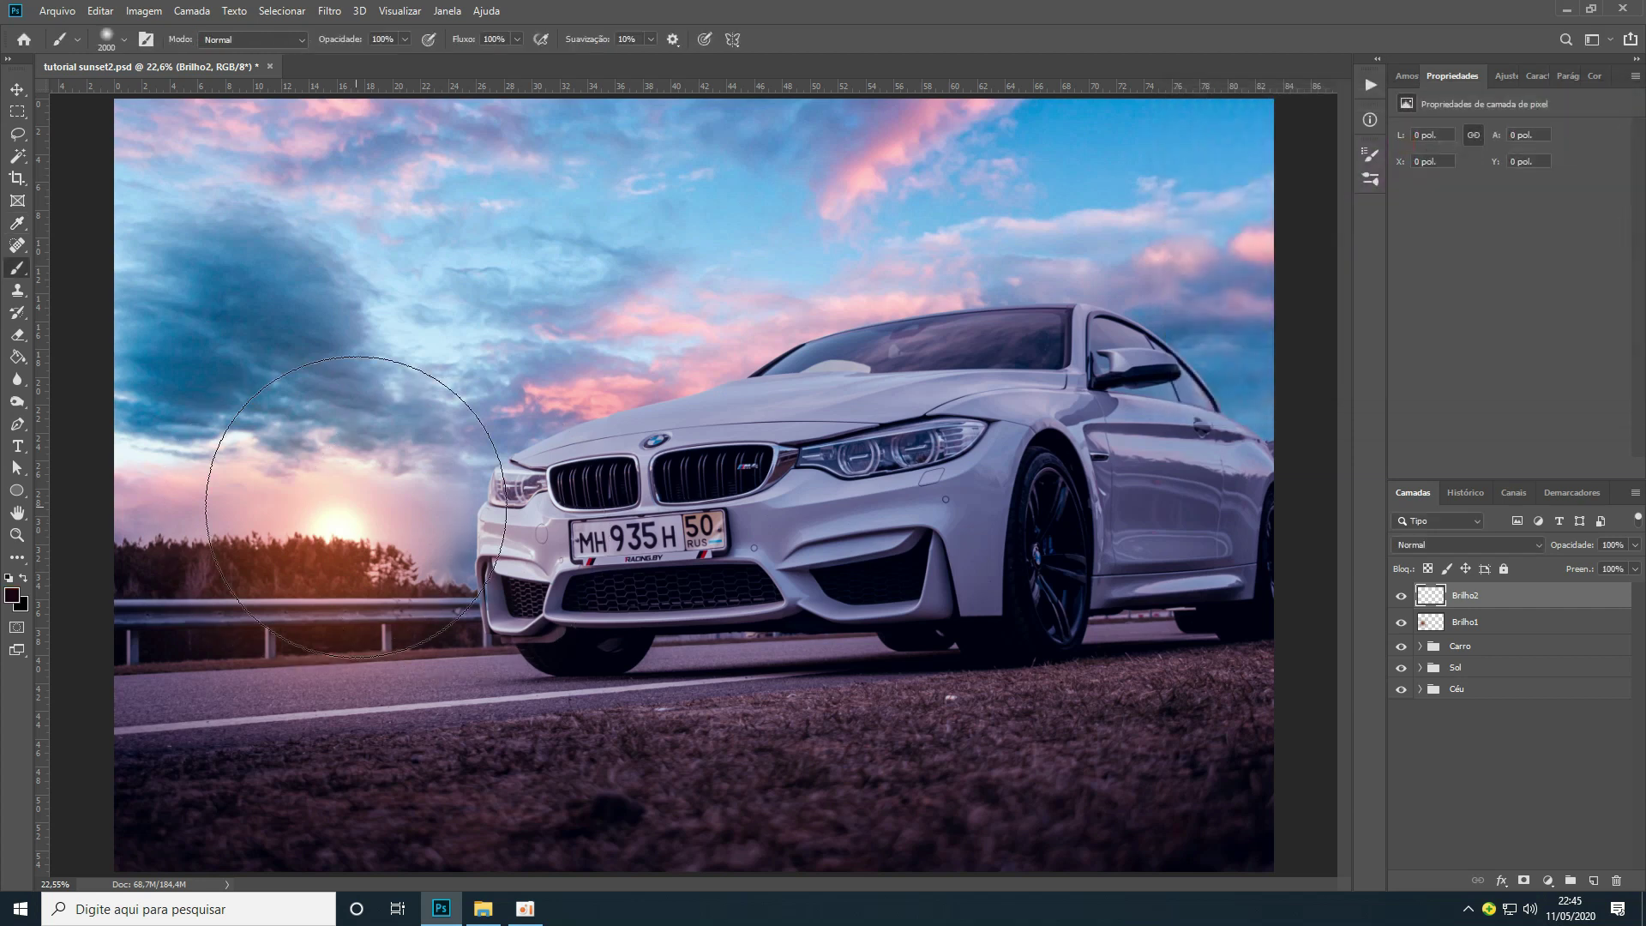
{"action": "key", "text": "bracketright"}
{"action": "key", "text": "bracketright"}
{"action": "key", "text": "bracketright"}
{"action": "key", "text": "bracketright"}
{"action": "key", "text": "bracketright"}
{"action": "key", "text": "bracketright"}
{"action": "key", "text": "bracketright"}
{"action": "key", "text": "bracketright"}
{"action": "key", "text": "bracketright"}
{"action": "key", "text": "bracketright"}
{"action": "key", "text": "bracketright"}
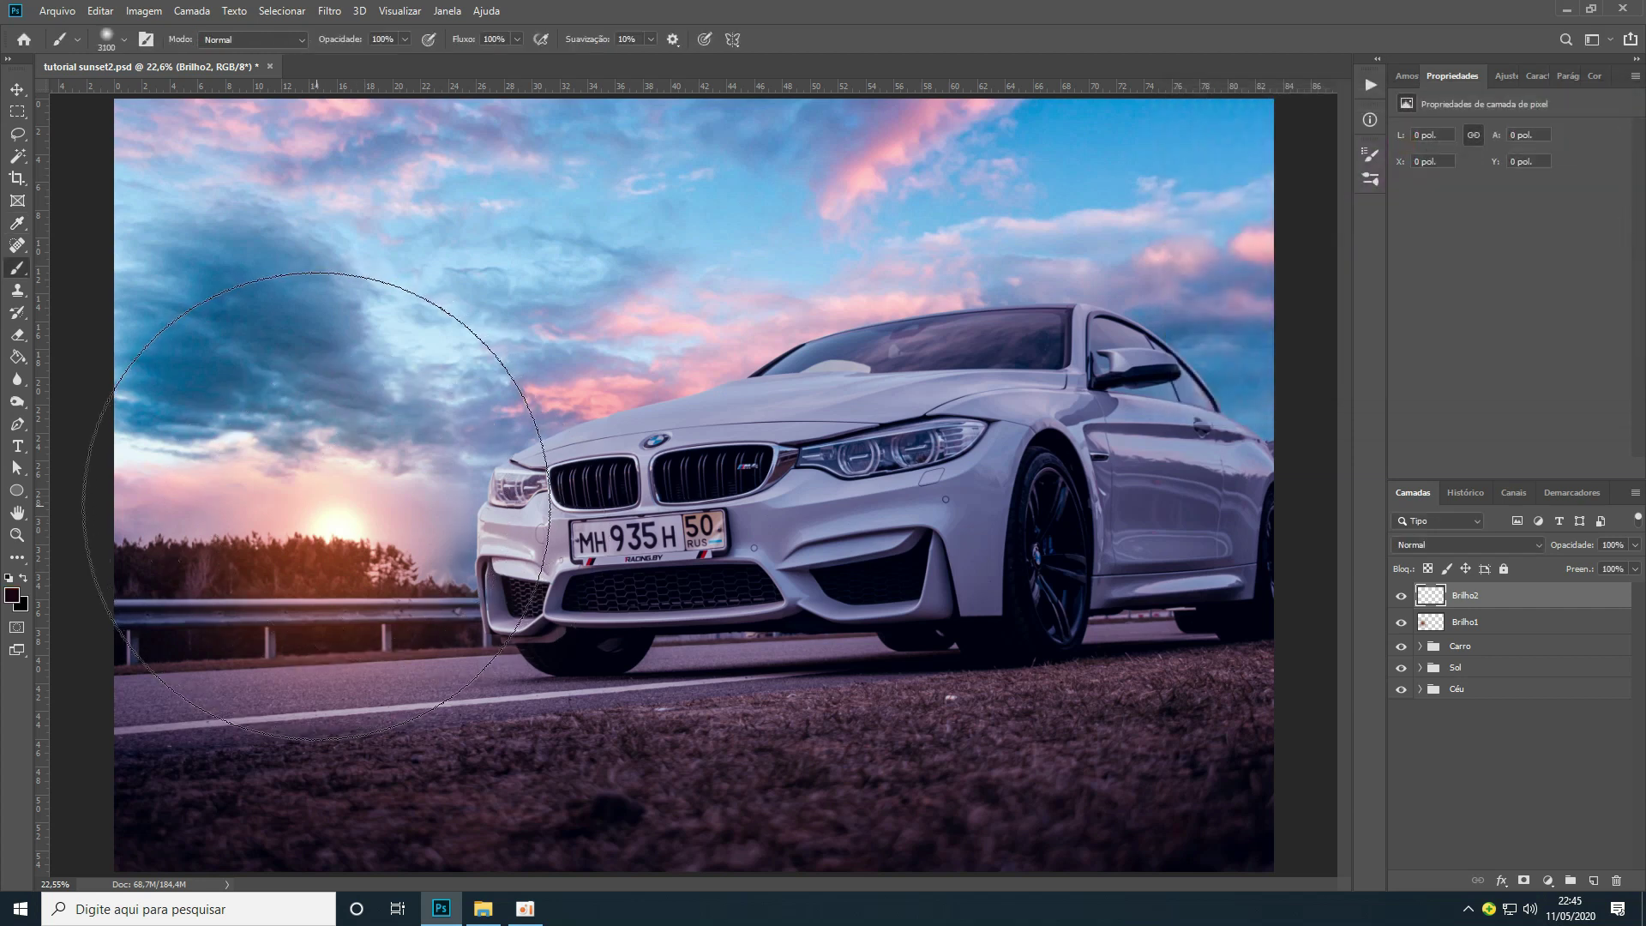
{"action": "left_click_drag", "start_coordinate": [316, 506], "coordinate": [360, 403]}
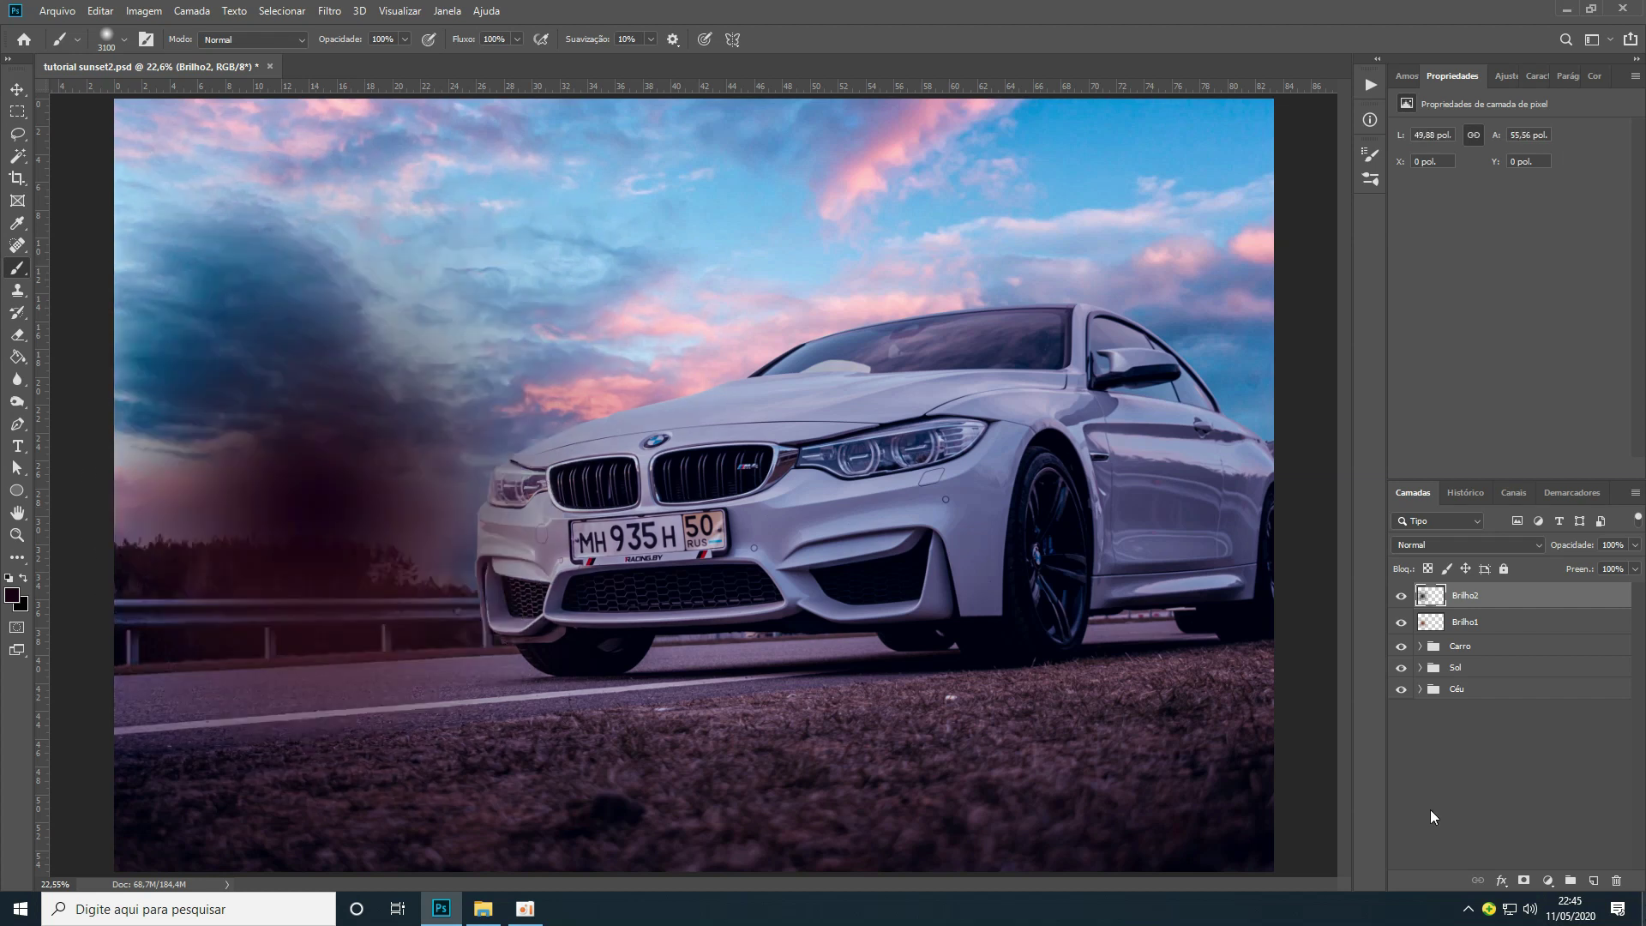
Set the Brilho2 layer's blend mode to Subexposição Linear (Adicionar) and group both glow layers as Brilho Sol
{"action": "left_click", "coordinate": [1426, 545]}
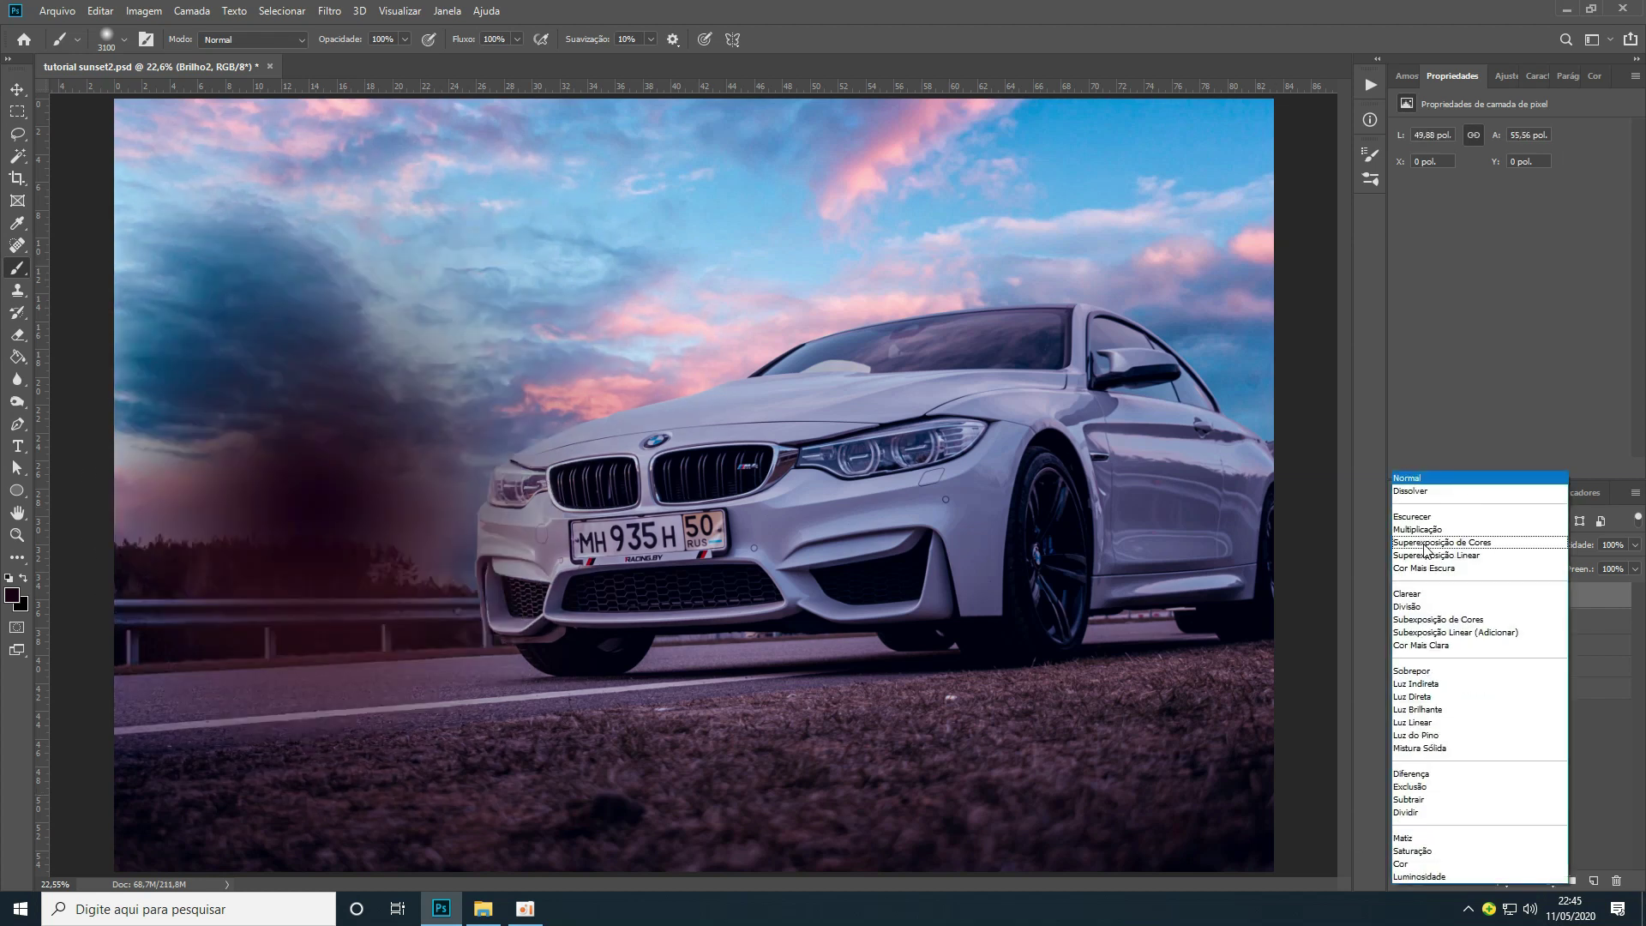
{"action": "left_click", "coordinate": [1427, 633]}
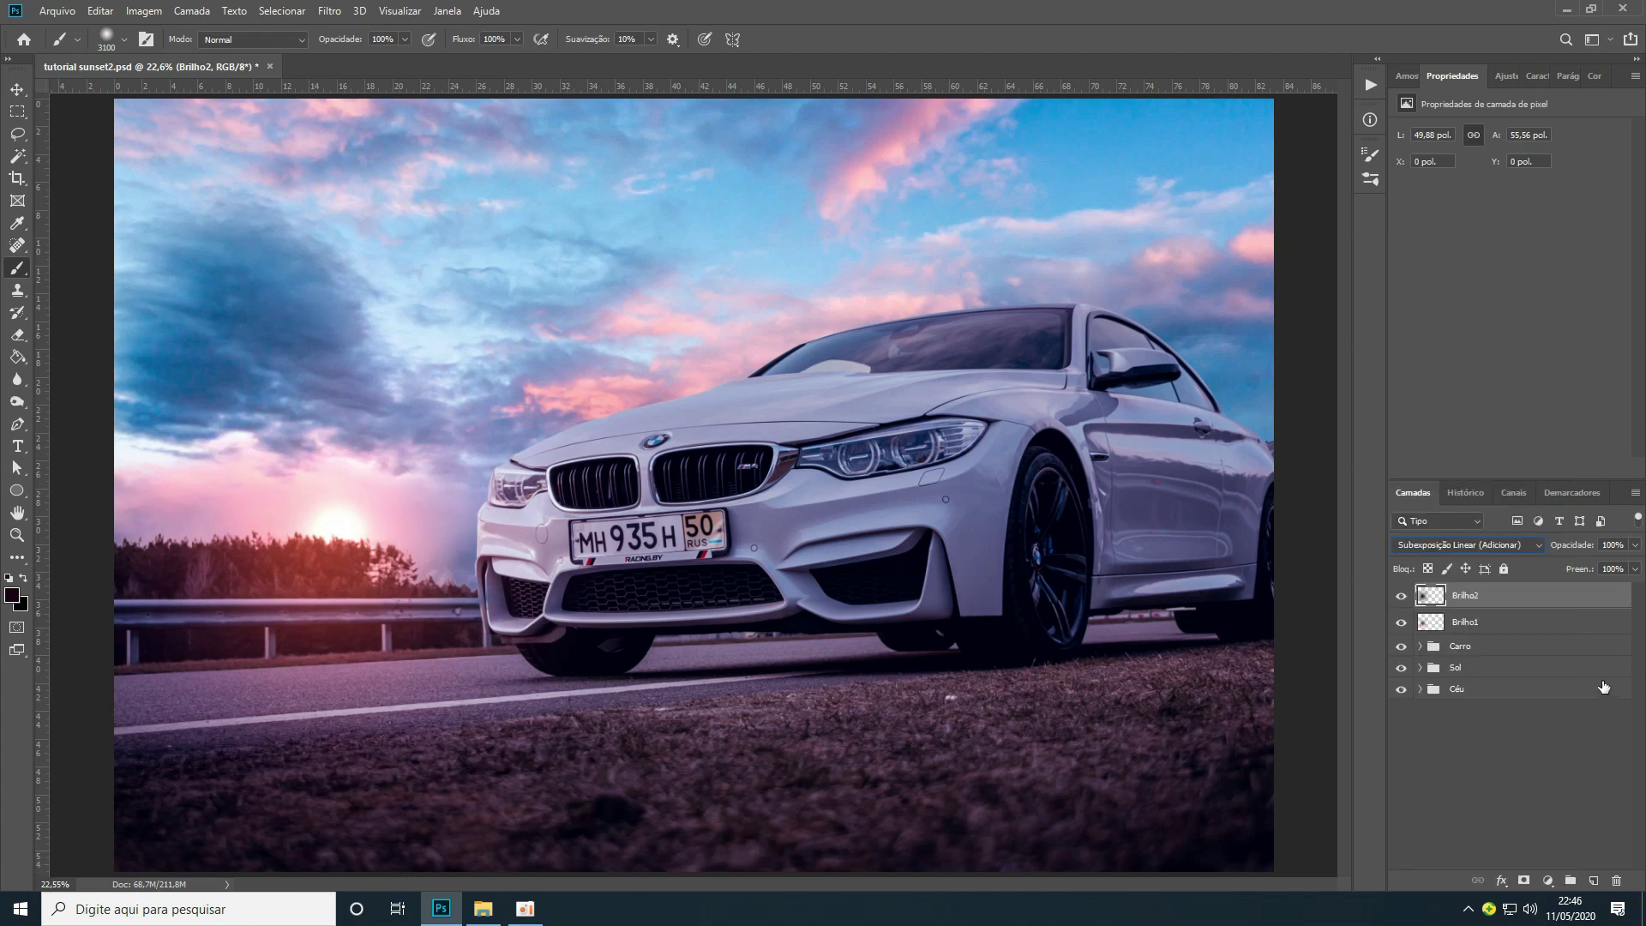
{"action": "left_click", "coordinate": [1635, 545]}
{"action": "left_click_drag", "start_coordinate": [1635, 567], "coordinate": [1632, 569]}
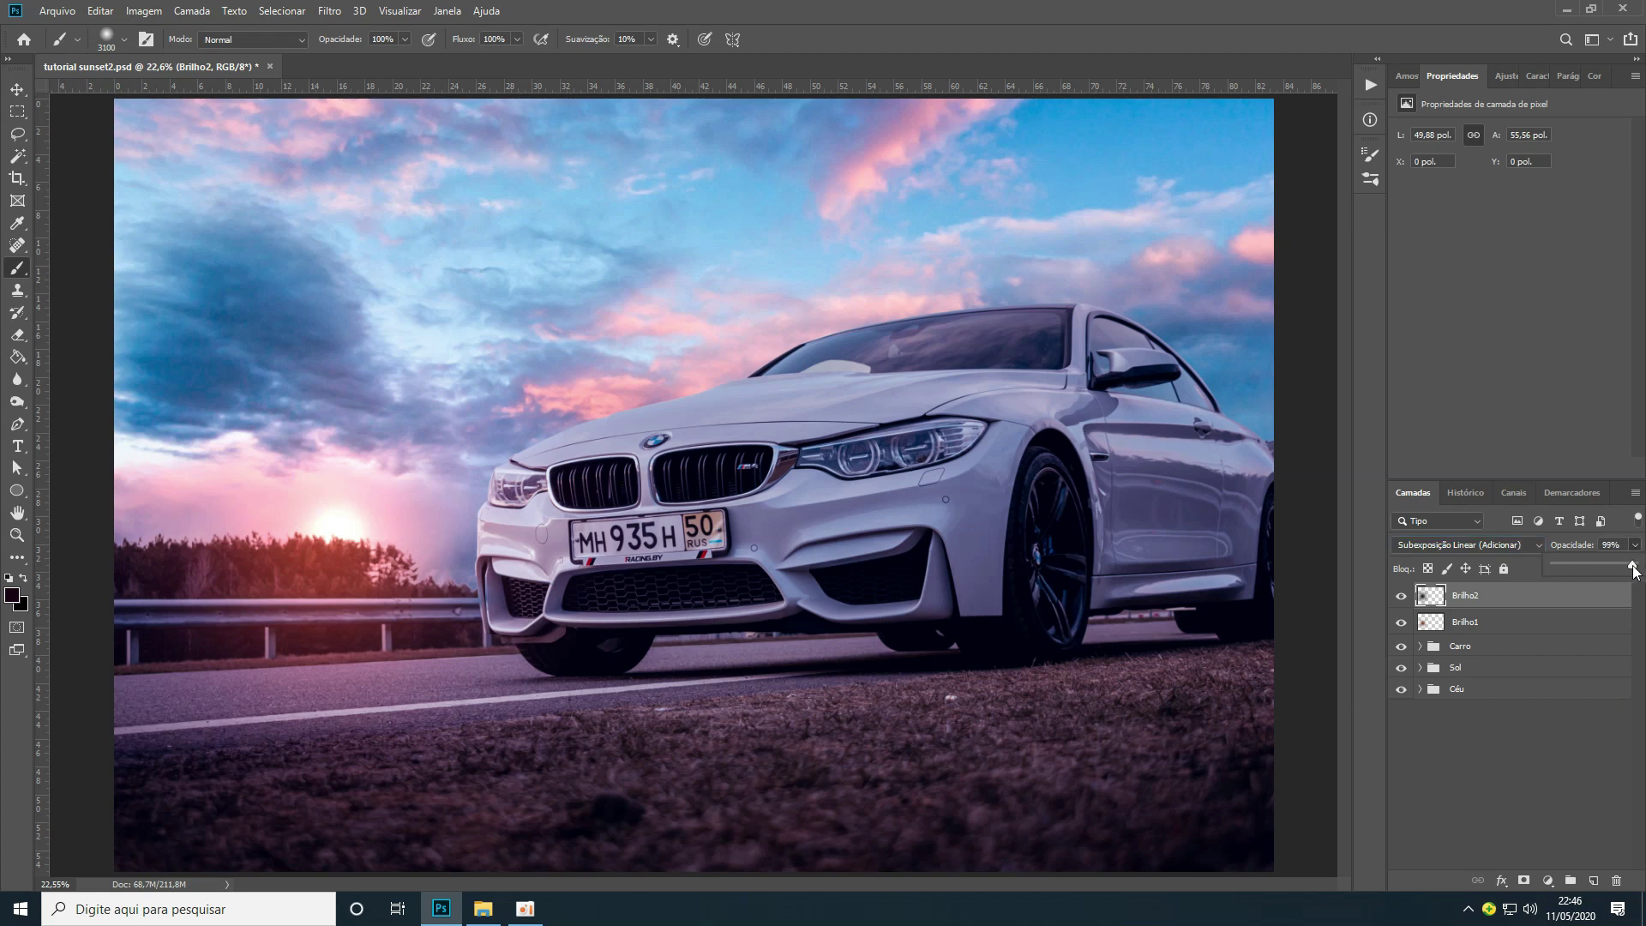
{"action": "left_click", "coordinate": [1623, 545]}
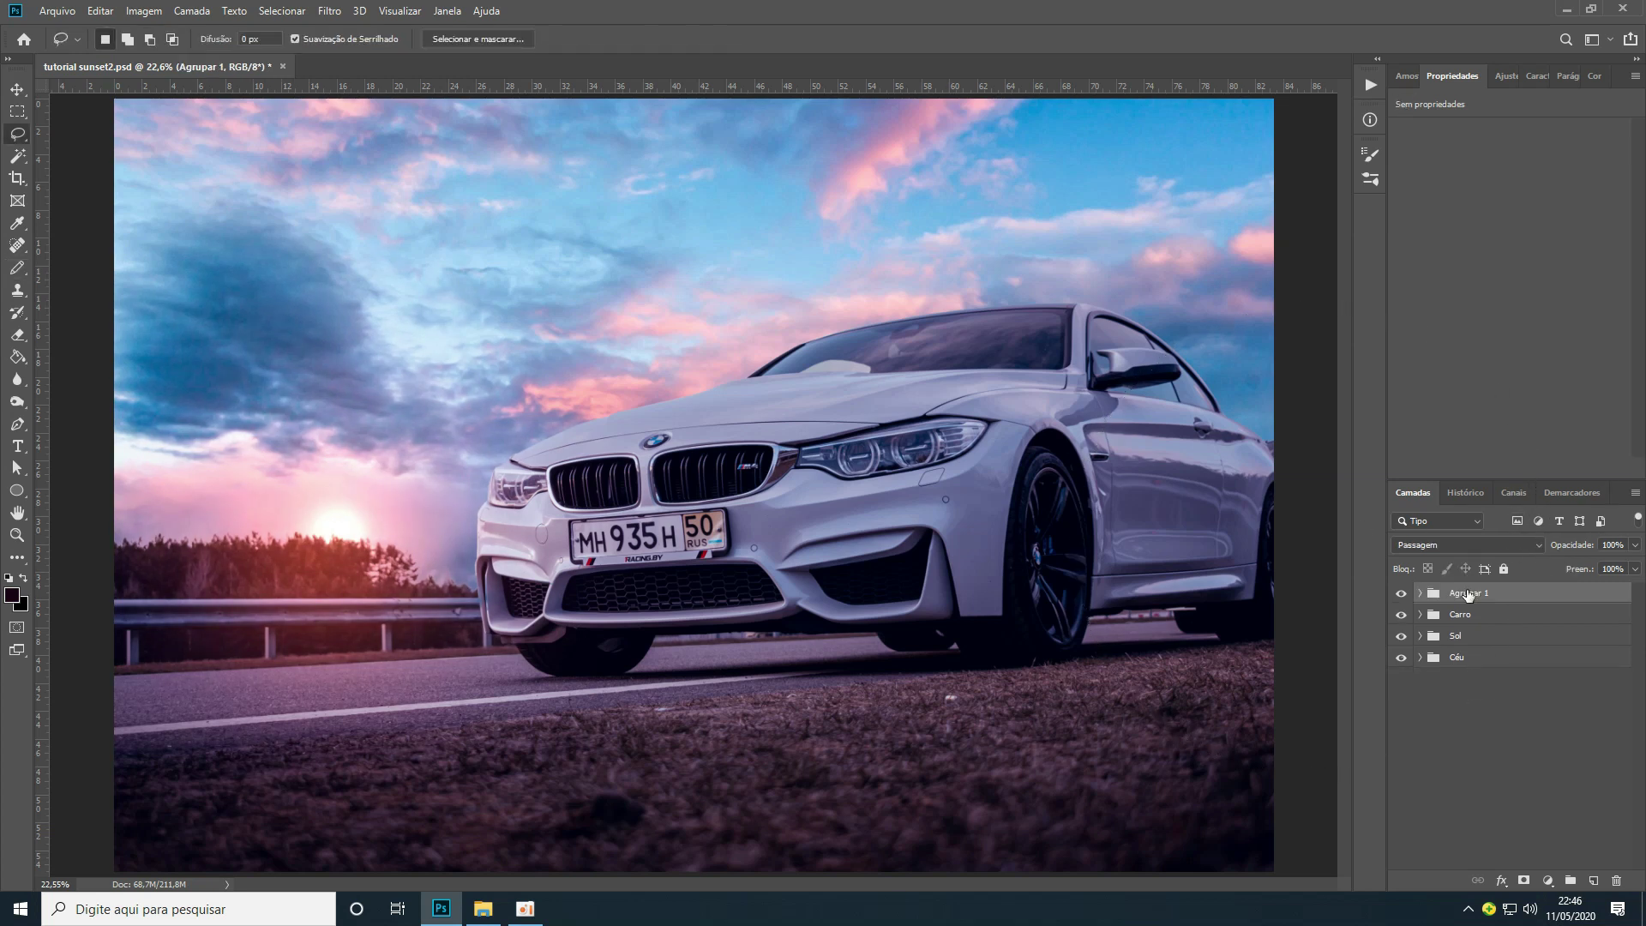
{"action": "double_click", "coordinate": [1470, 593]}
{"action": "type", "text": "Brilho Sol"}
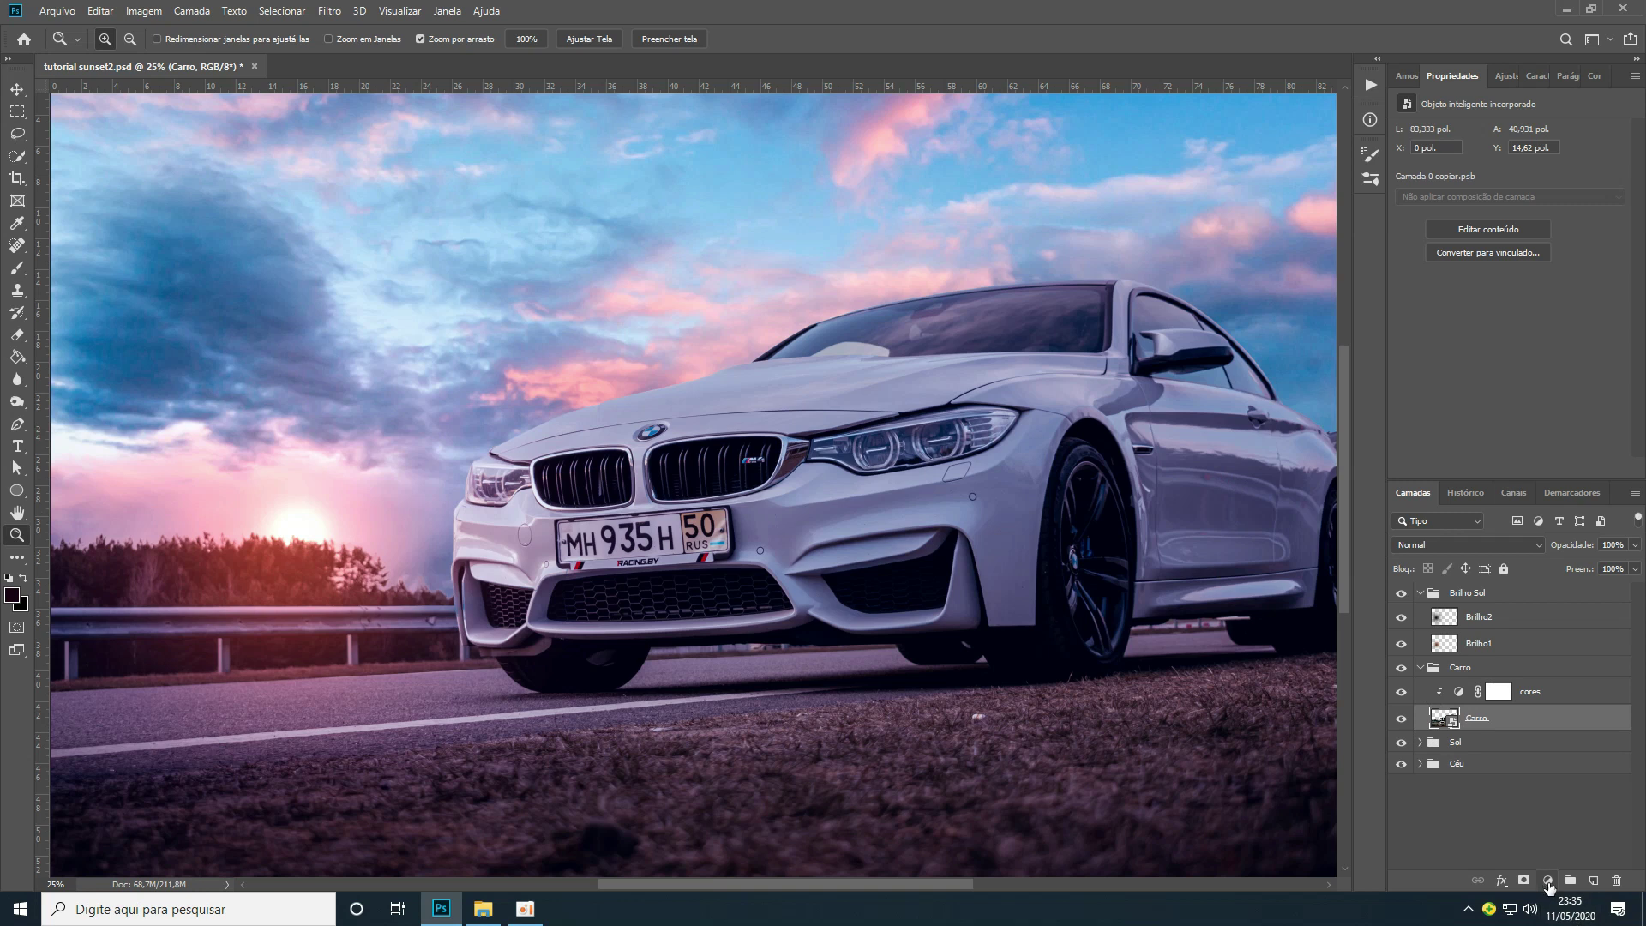
Add a Curves adjustment layer directly above the Carro layer, with it and the cores adjustment both clipped to the car
{"action": "left_click", "coordinate": [1549, 881]}
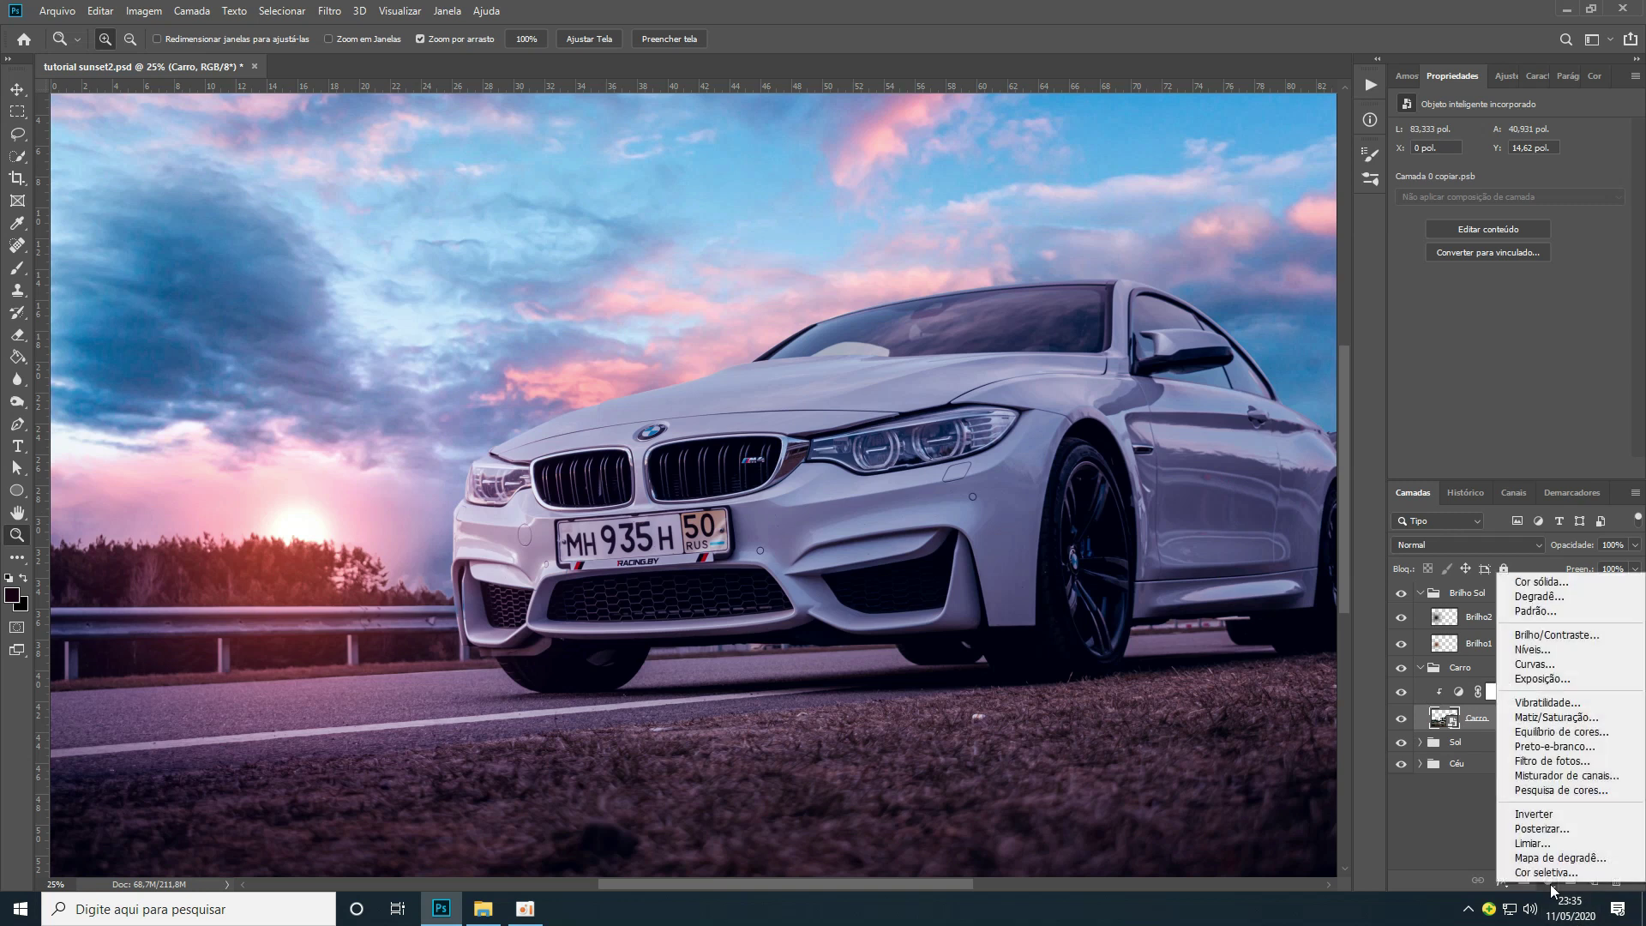
{"action": "left_click", "coordinate": [1517, 668]}
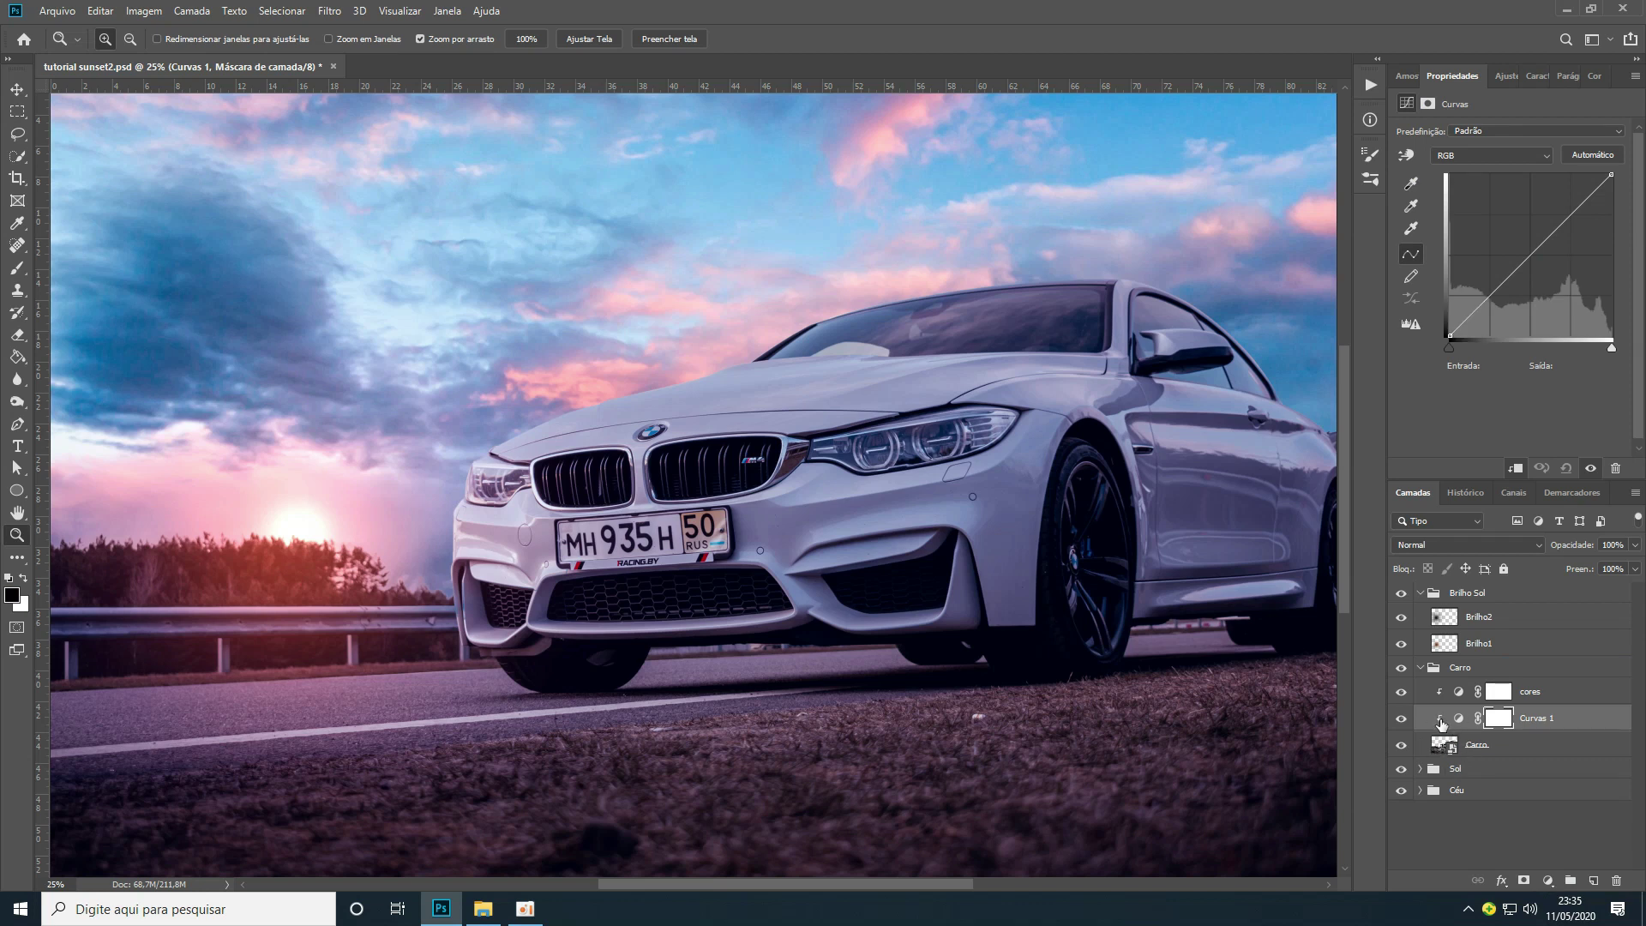
{"action": "left_click", "coordinate": [1440, 731], "text": "alt"}
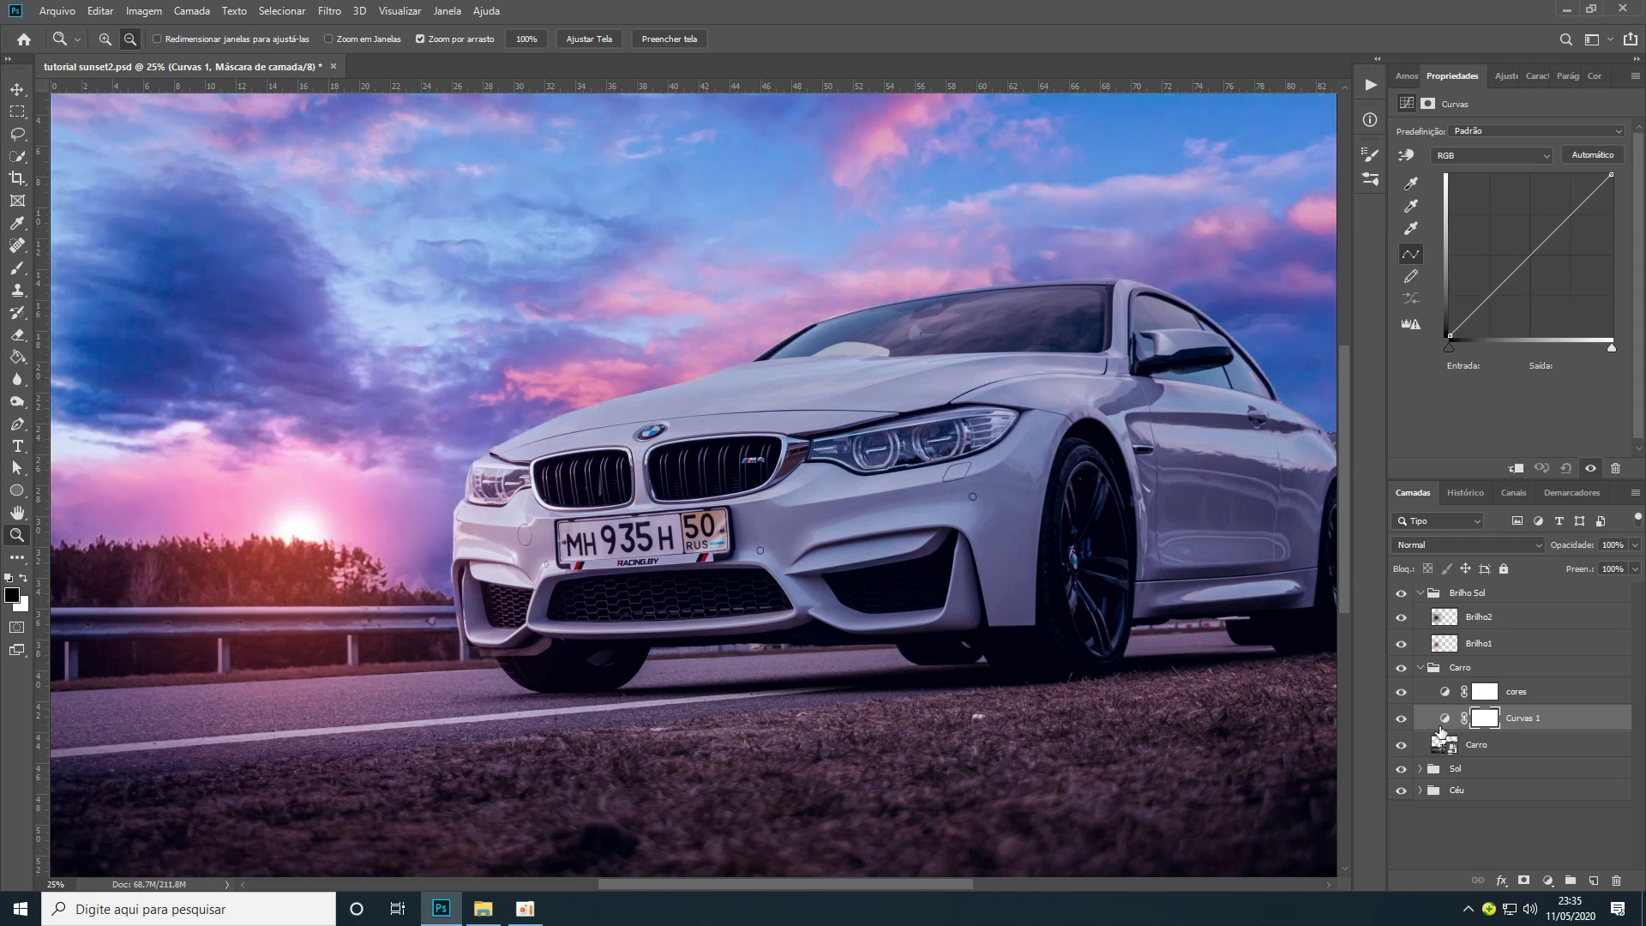
{"action": "left_click", "coordinate": [1441, 730], "text": "alt"}
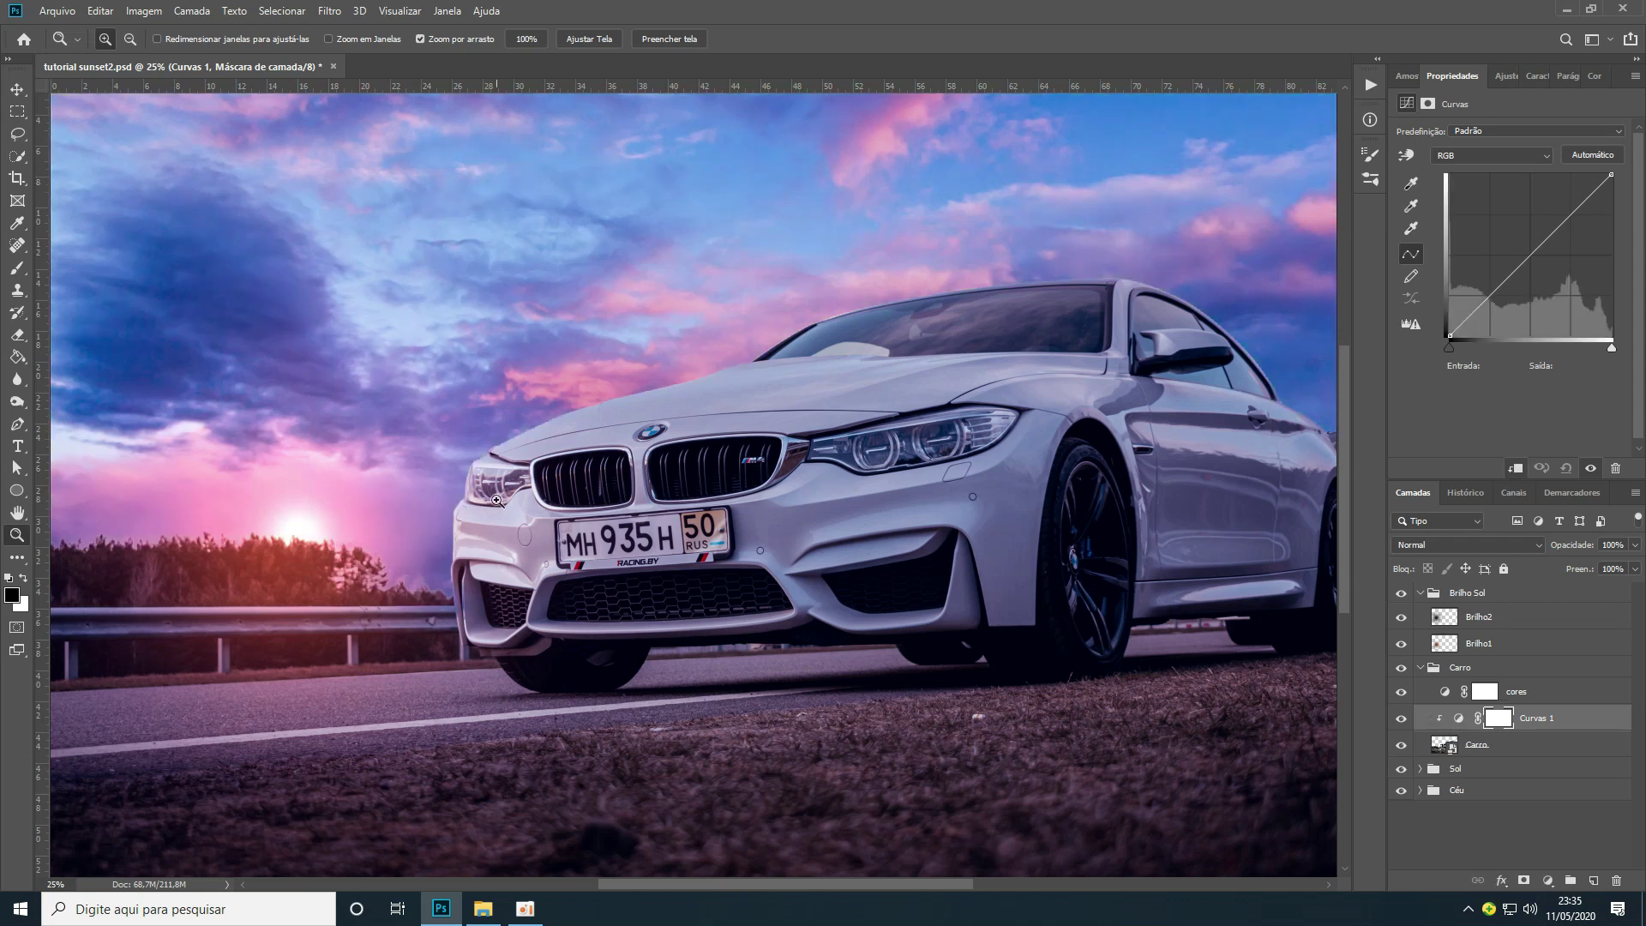
{"action": "left_click", "coordinate": [1446, 692]}
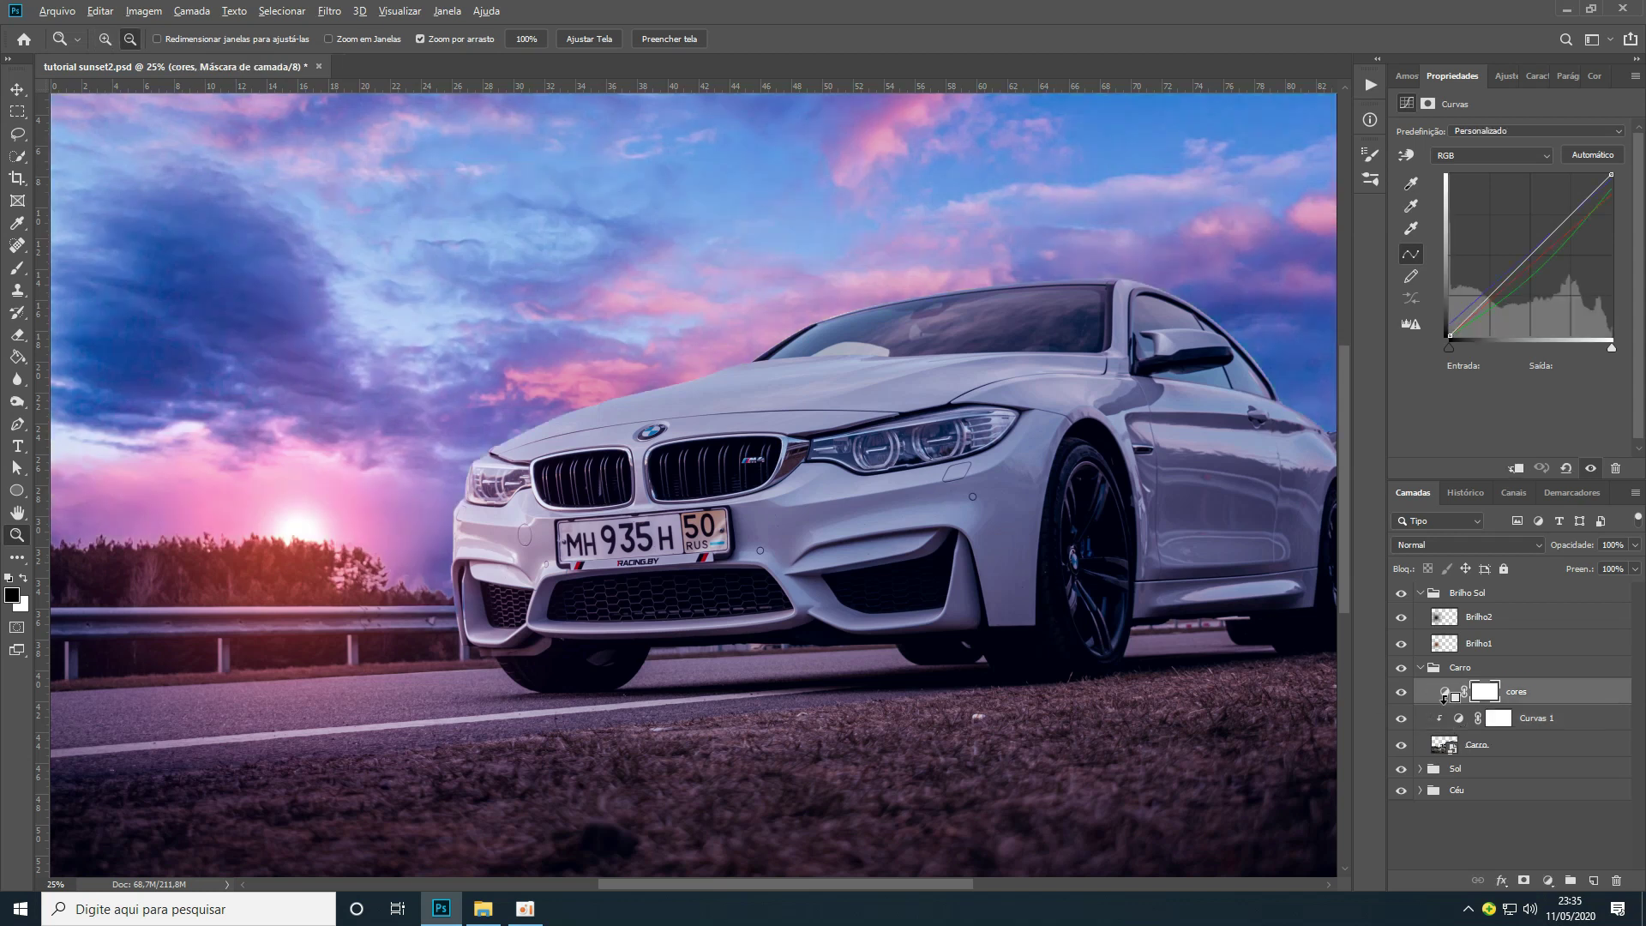
{"action": "left_click", "coordinate": [1445, 699], "text": "alt"}
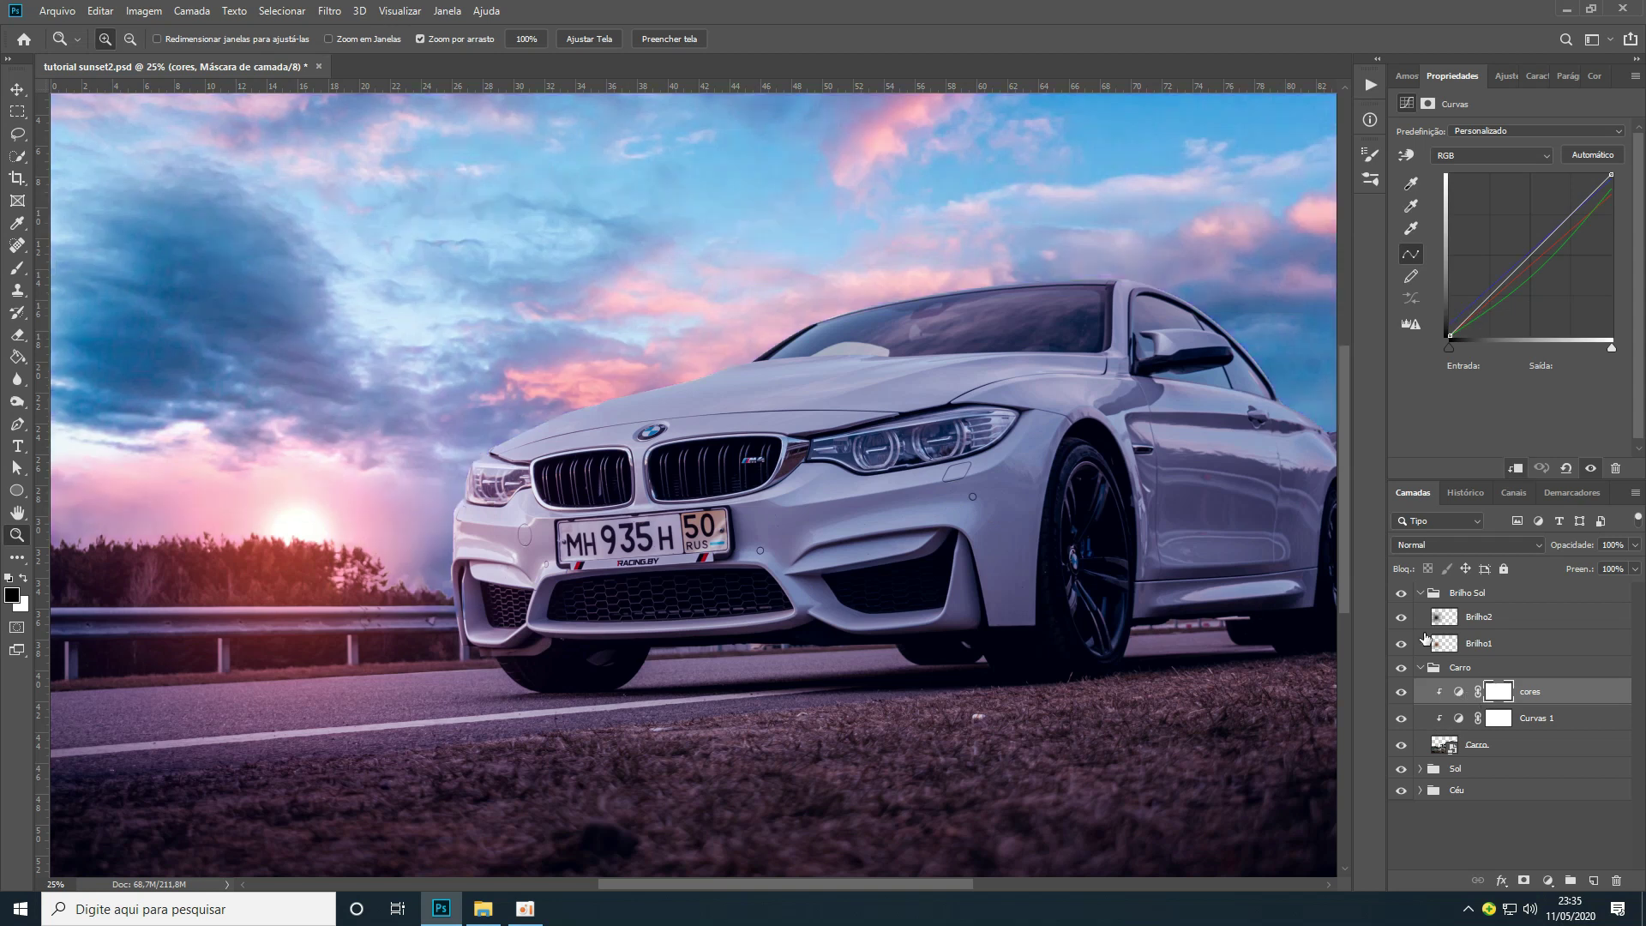
Rename the new Curves adjustment layer as Luz
{"action": "left_click", "coordinate": [1460, 720]}
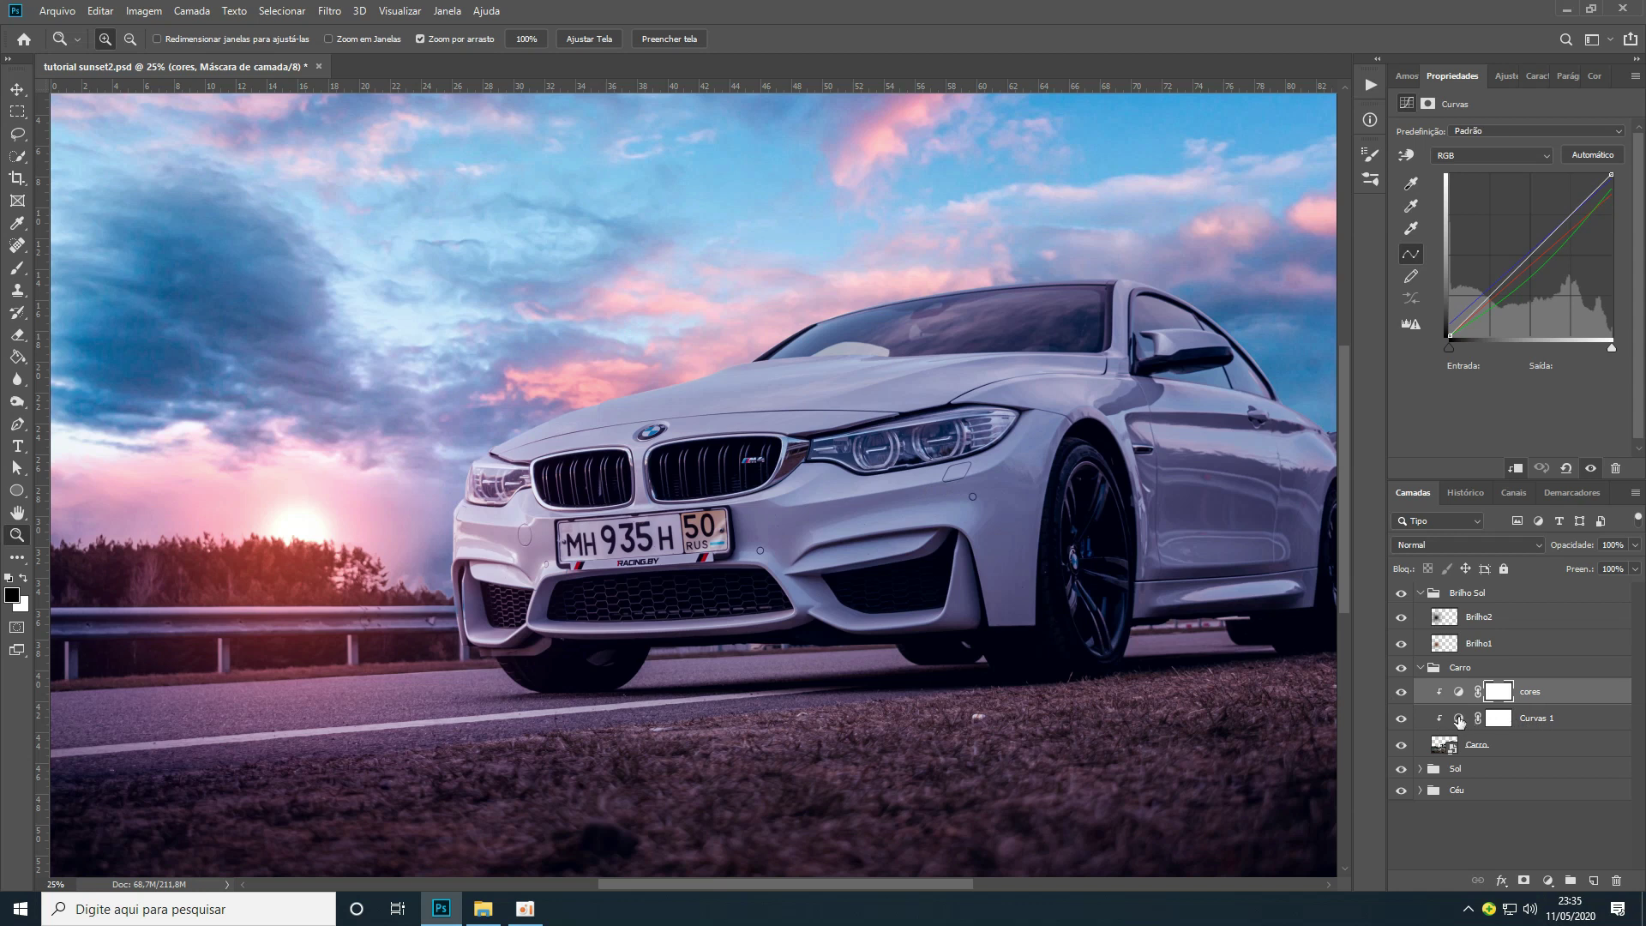
{"action": "double_click", "coordinate": [1537, 717]}
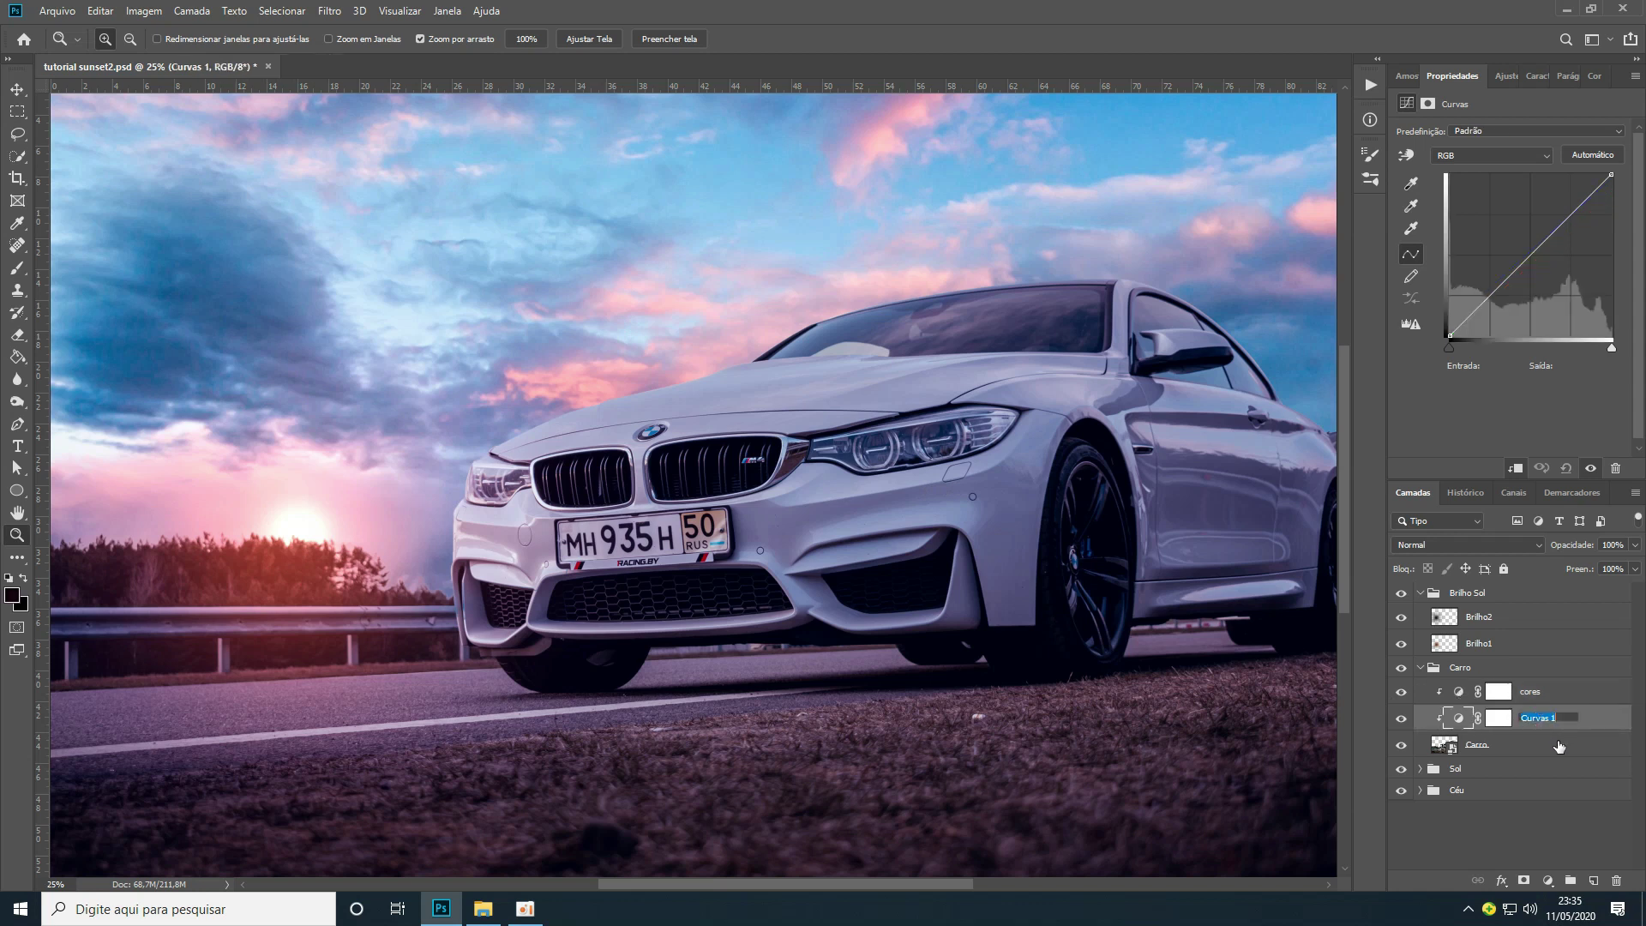
{"action": "type", "text": "Luz"}
{"action": "key", "text": "Return"}
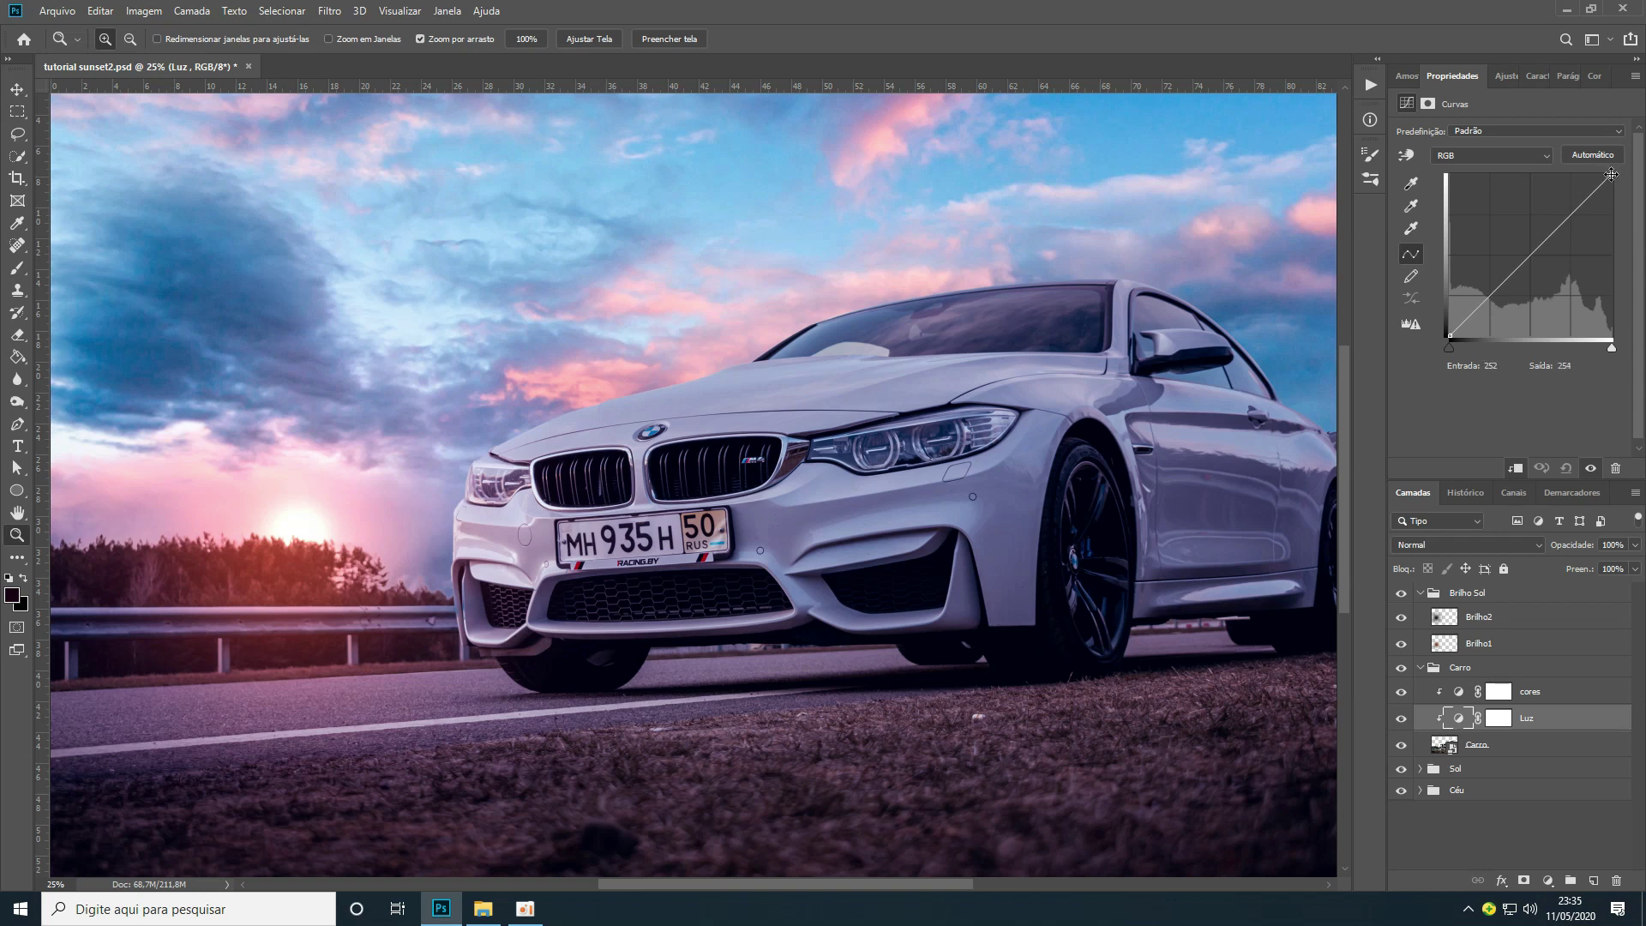
Brighten the Luz curve by moving its RGB white point to input 236, output 255
{"action": "left_click_drag", "start_coordinate": [1612, 175], "coordinate": [1608, 174]}
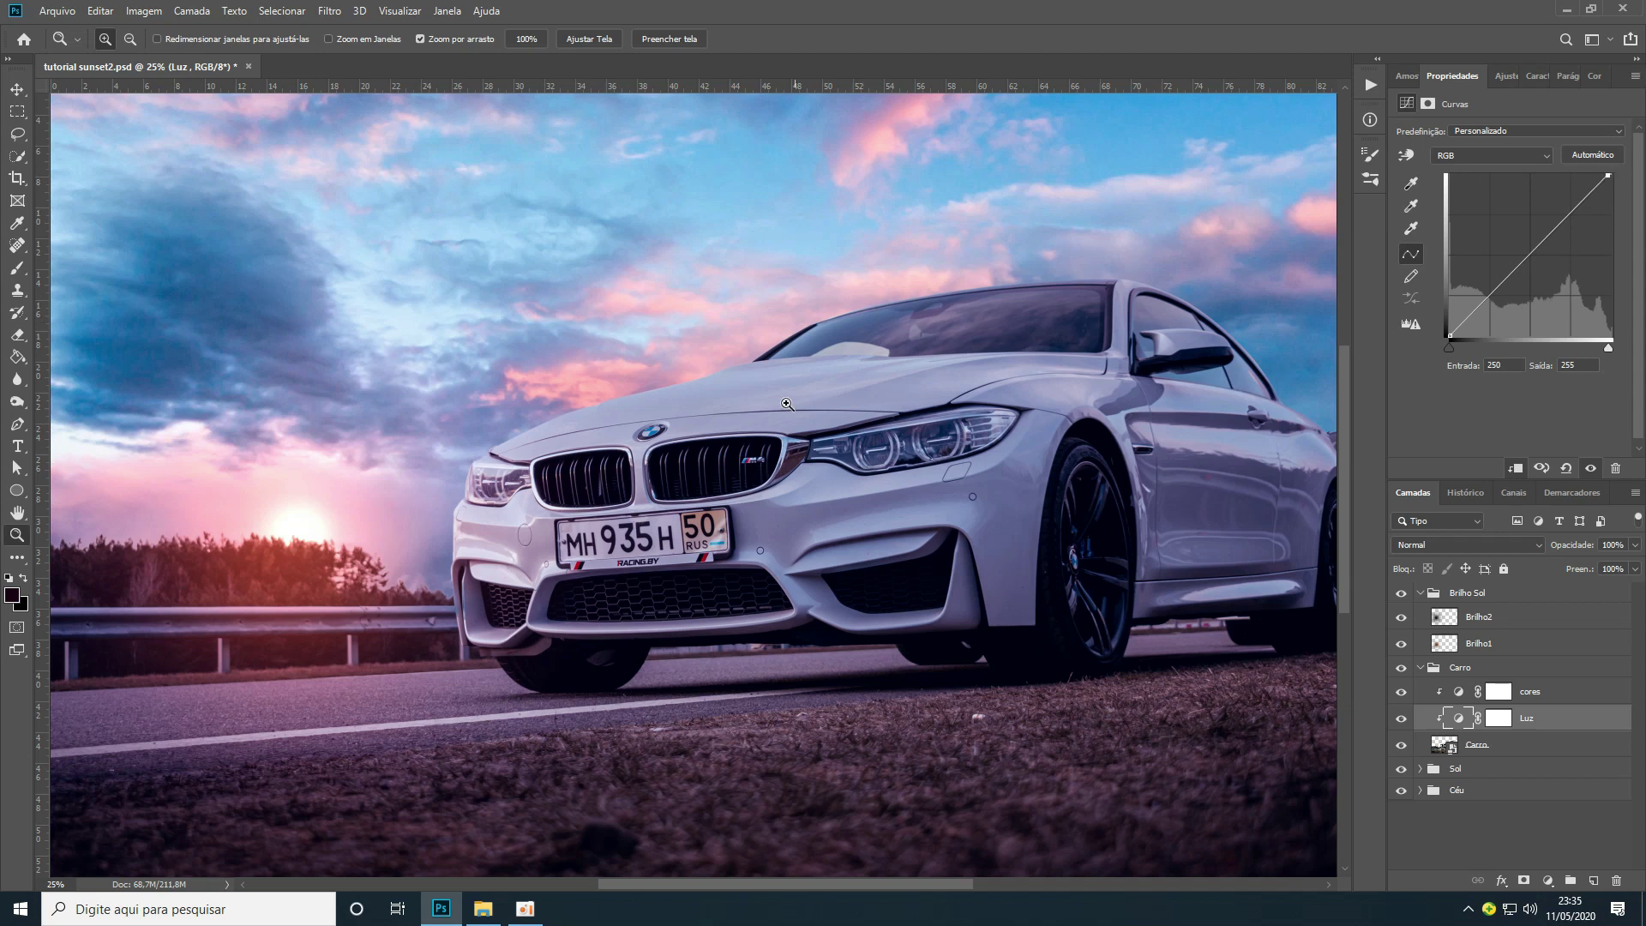
{"action": "left_click", "coordinate": [1608, 175]}
{"action": "left_click_drag", "start_coordinate": [1608, 175], "coordinate": [1599, 175]}
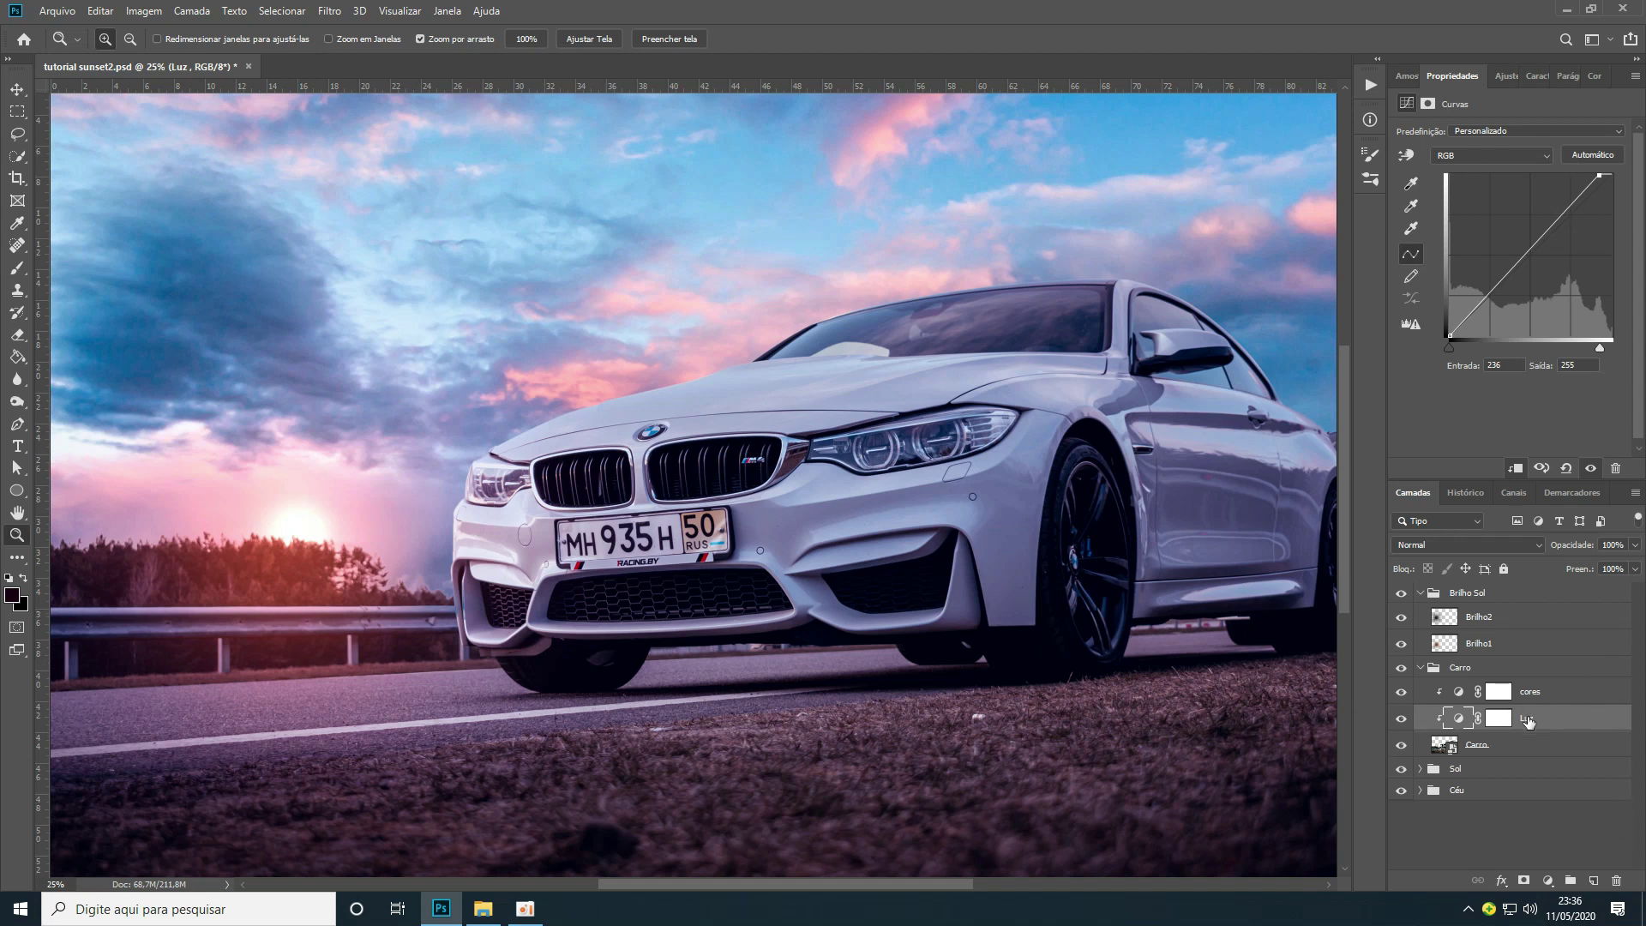
Open the blending options of the Luz adjustment layer, keeping the car in view
{"action": "left_click", "coordinate": [1572, 725]}
{"action": "double_click", "coordinate": [1582, 720]}
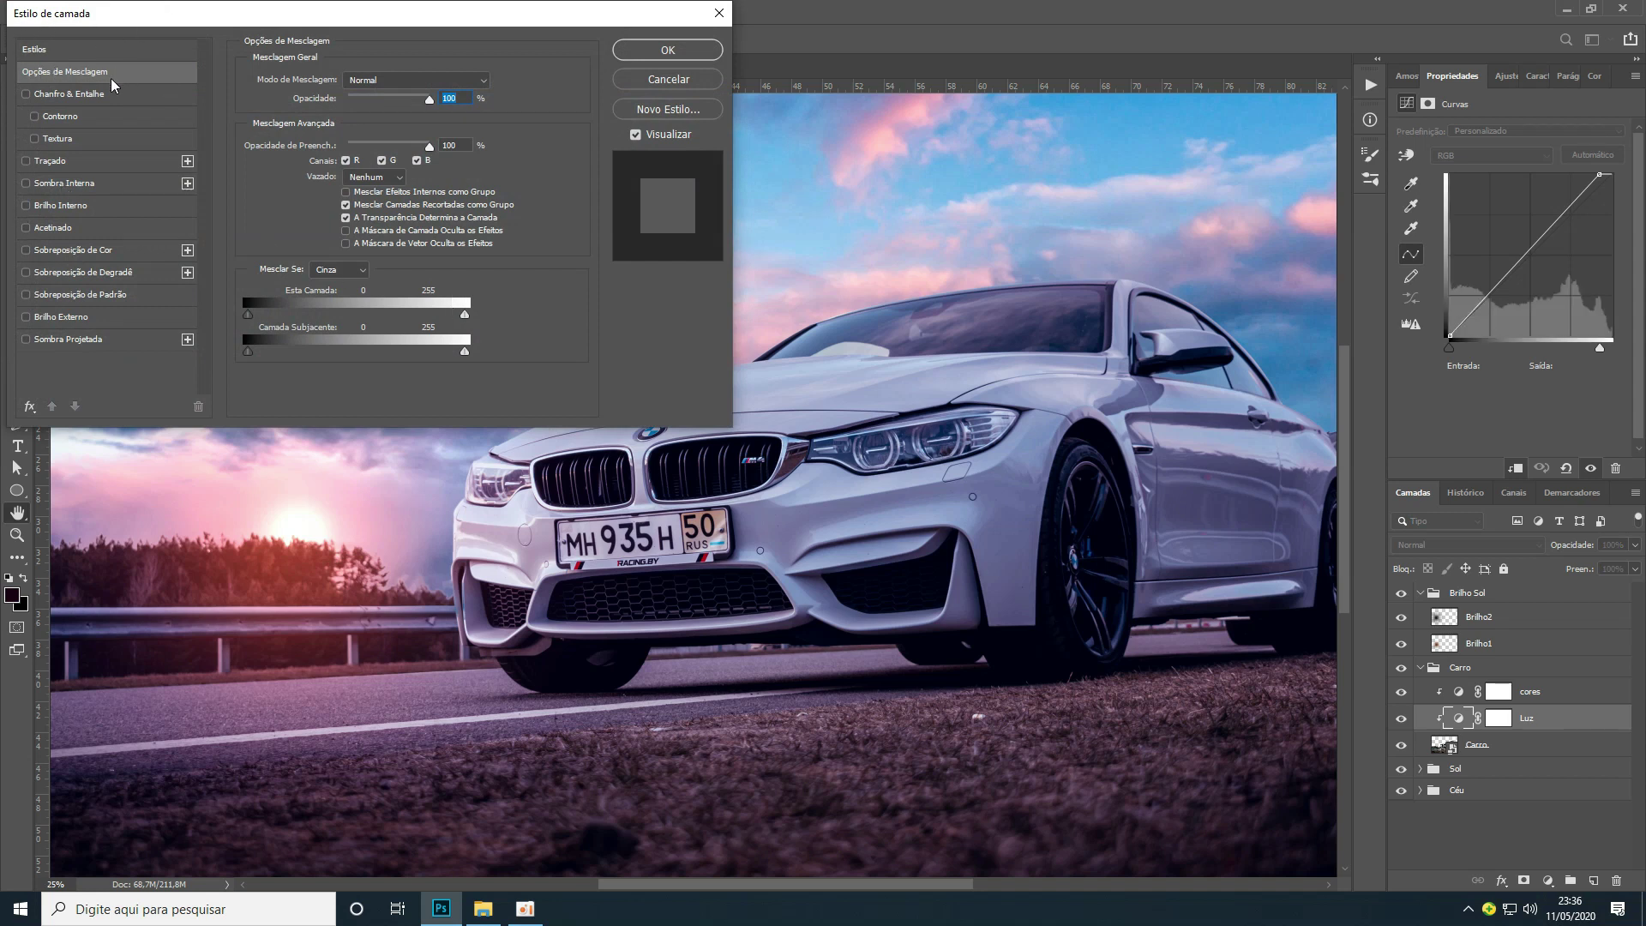
{"action": "left_click_drag", "start_coordinate": [180, 7], "coordinate": [750, 104]}
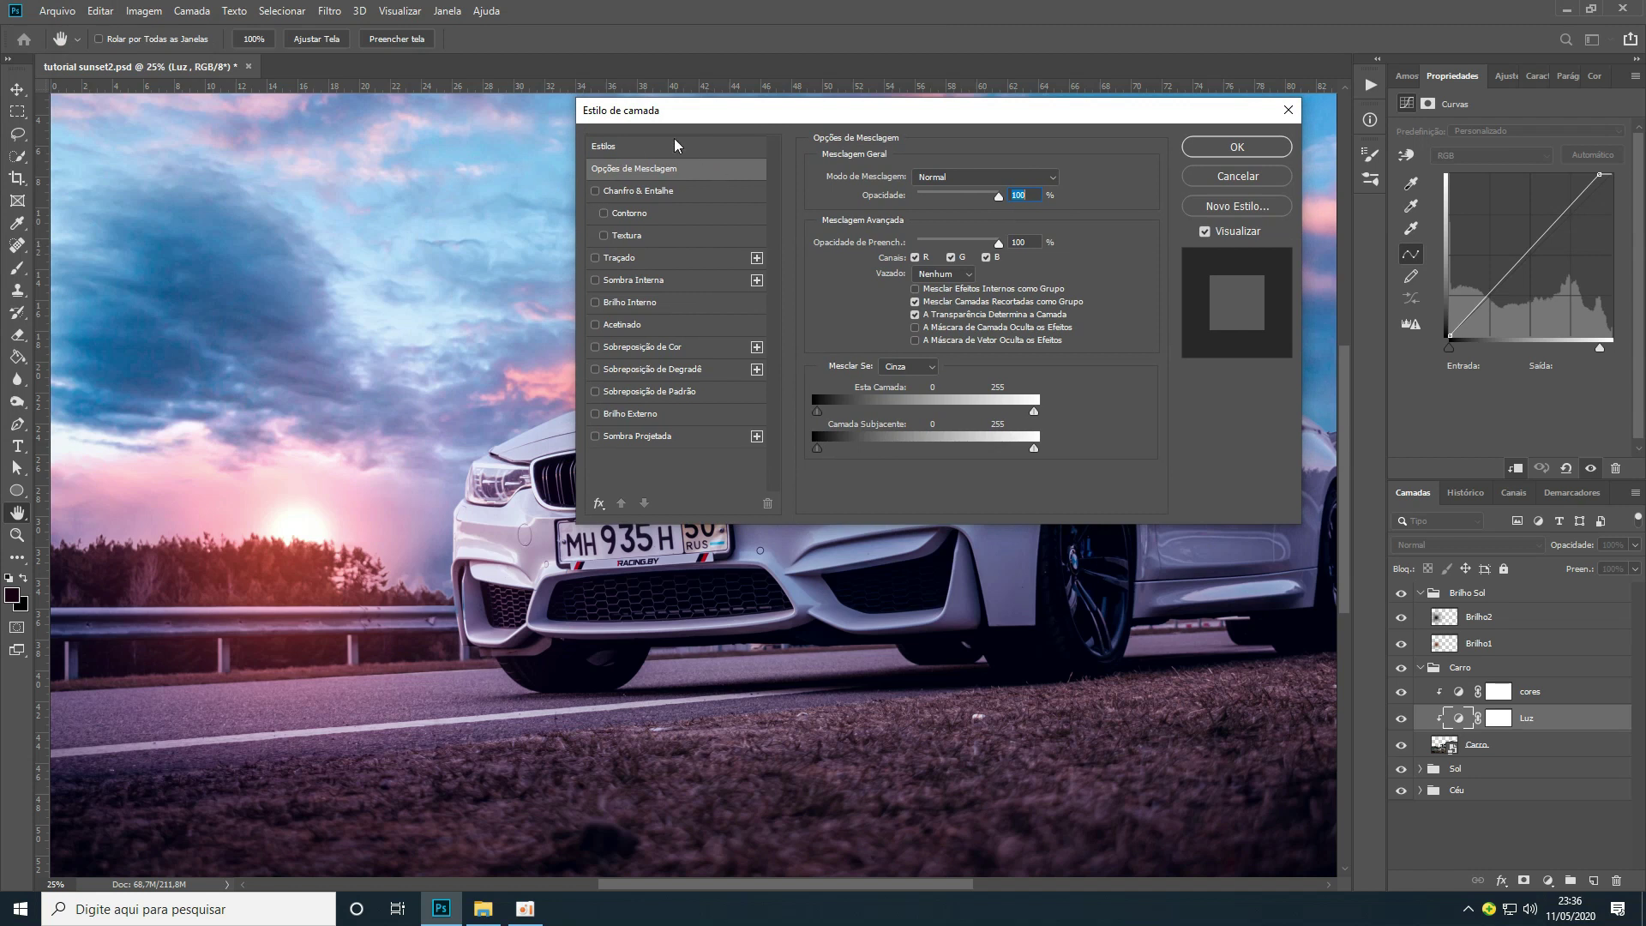
{"action": "left_click", "coordinate": [596, 280]}
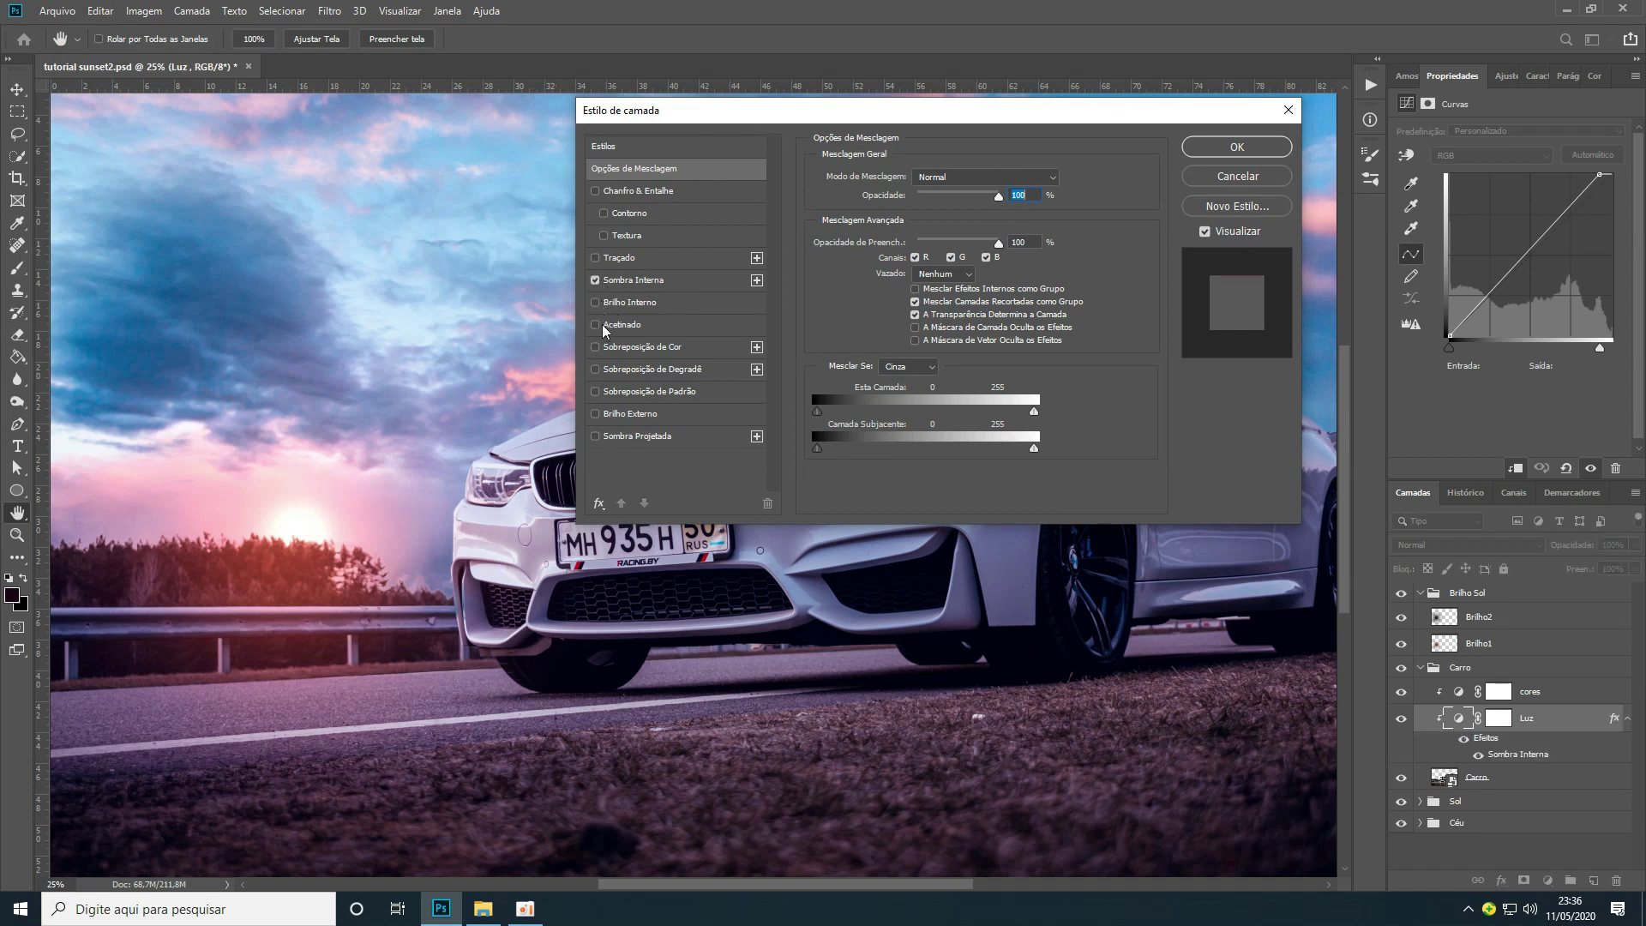
{"action": "left_click", "coordinate": [596, 303]}
{"action": "left_click", "coordinate": [598, 303]}
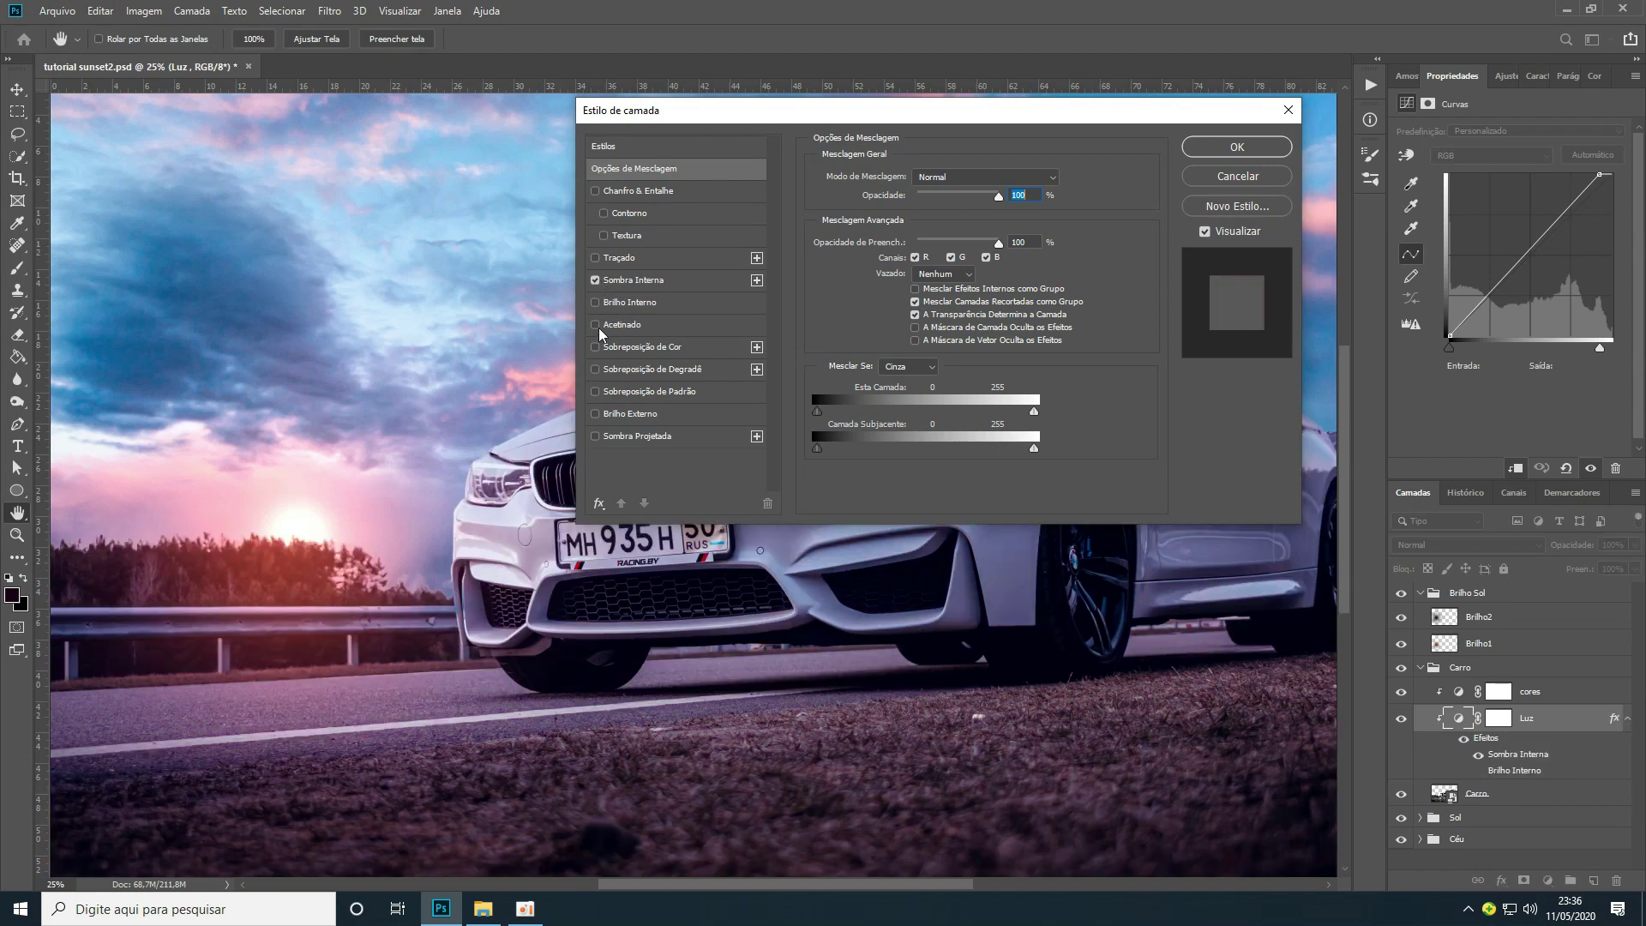
{"action": "left_click", "coordinate": [596, 281]}
Limit Luz to the car's highlights by raising and splitting the dark end of its underlying-layer Blend If range, and apply
{"action": "left_click_drag", "start_coordinate": [703, 117], "coordinate": [155, 23]}
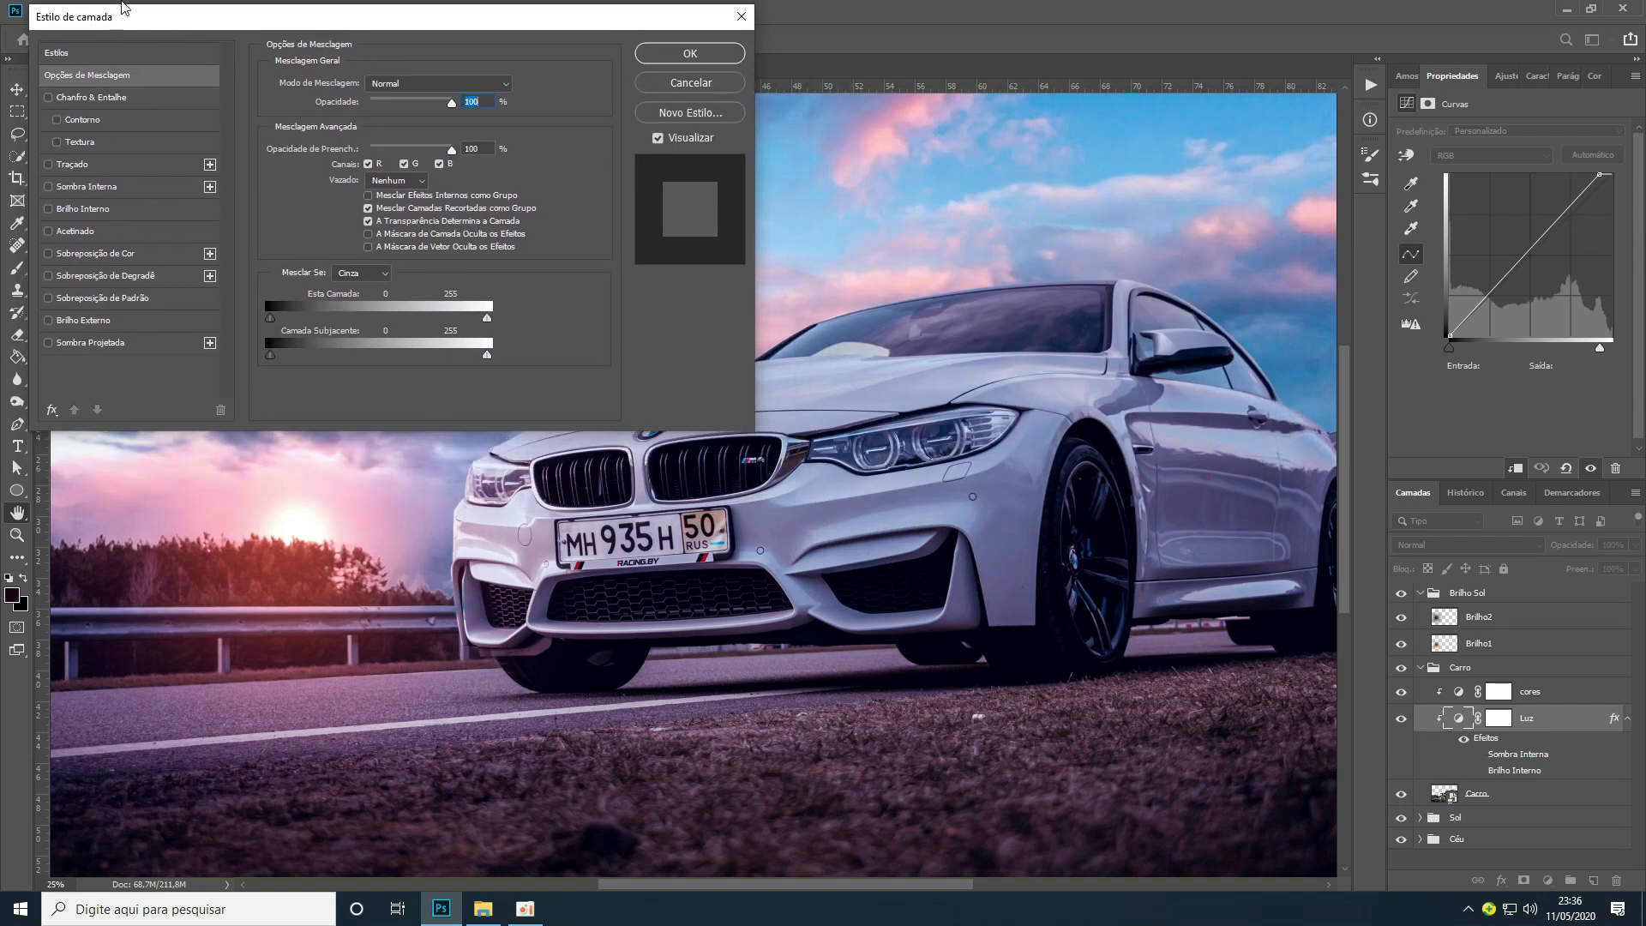
{"action": "left_click_drag", "start_coordinate": [303, 28], "coordinate": [110, 17]}
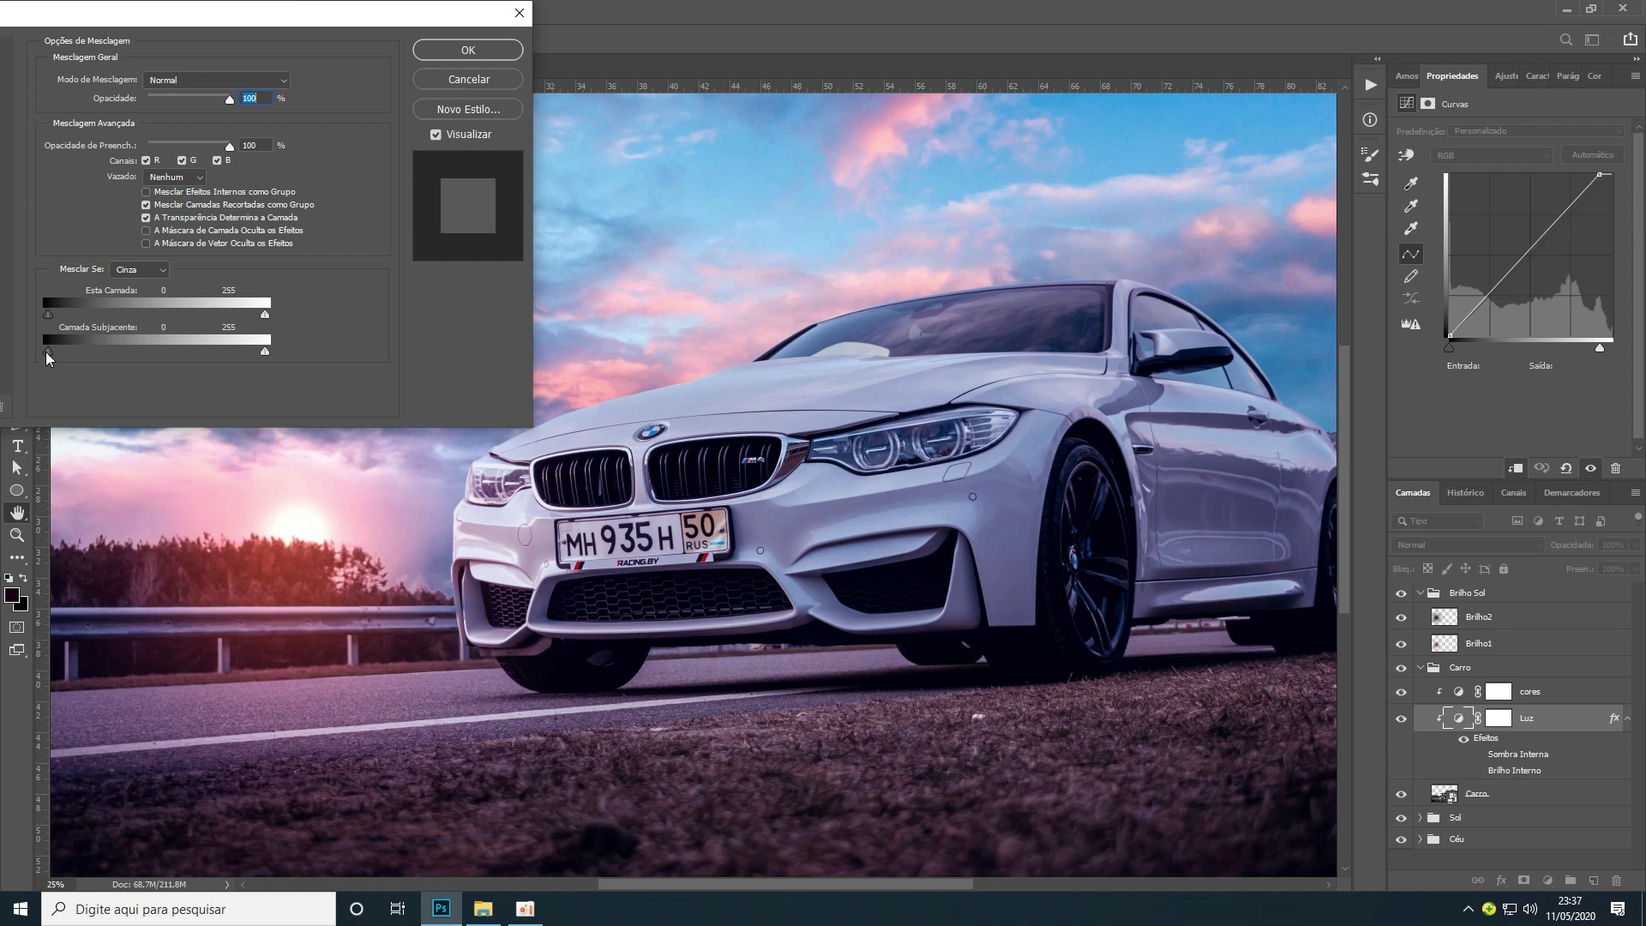
{"action": "left_click_drag", "start_coordinate": [52, 351], "coordinate": [336, 358]}
{"action": "left_click_drag", "start_coordinate": [55, 352], "coordinate": [74, 352]}
{"action": "left_click_drag", "start_coordinate": [119, 351], "coordinate": [206, 353]}
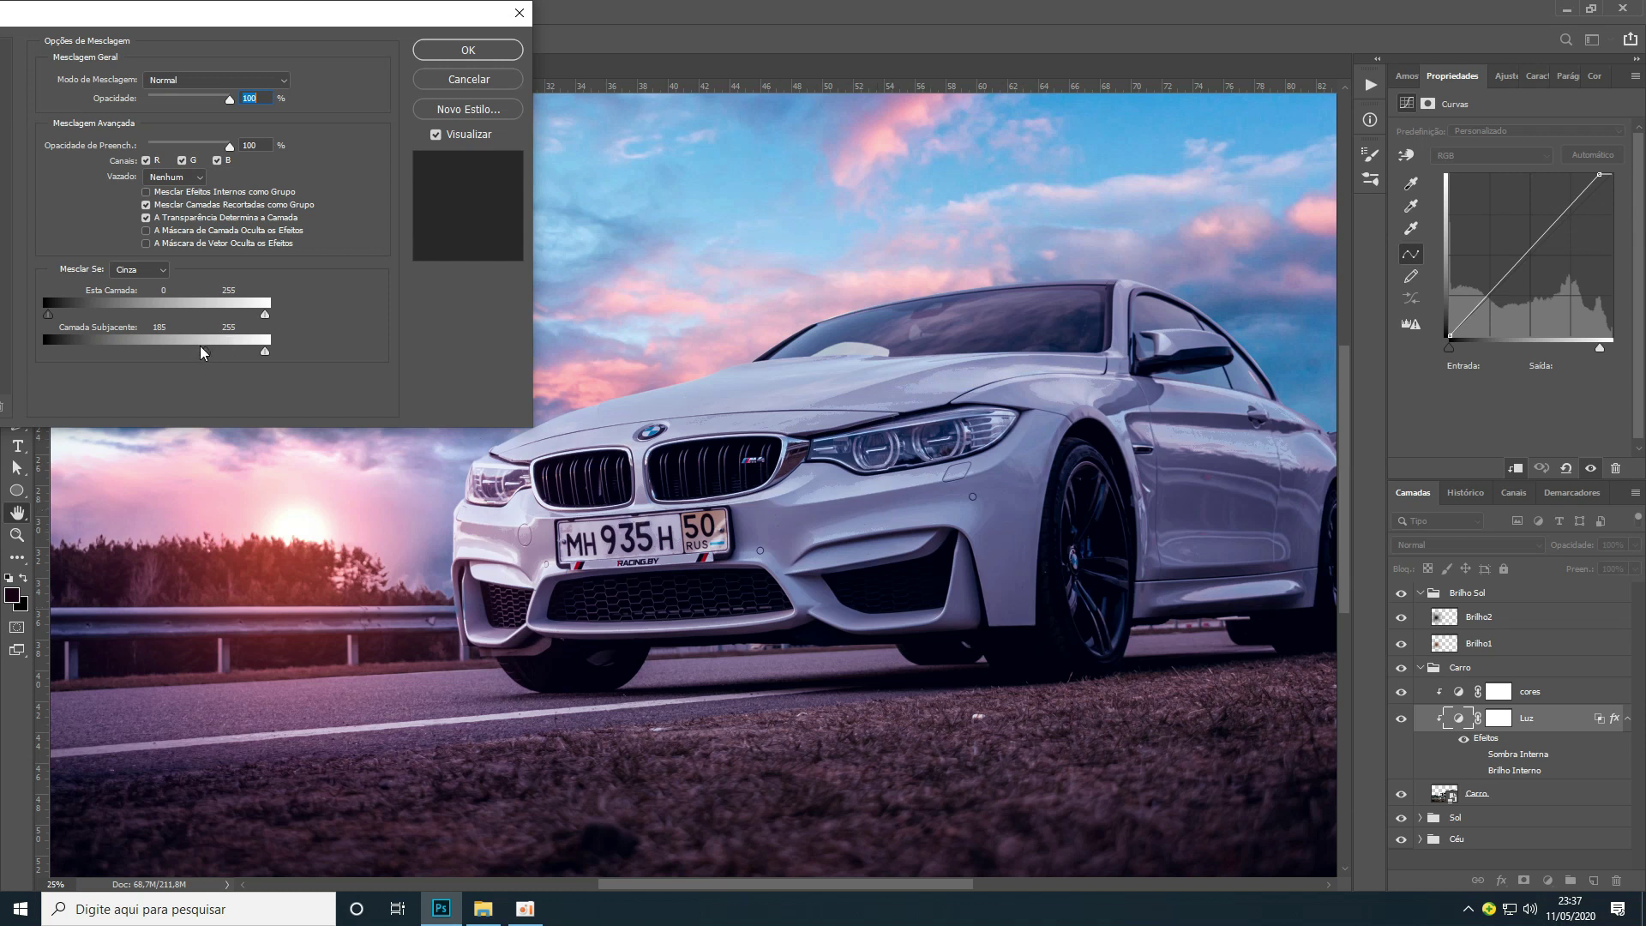
{"action": "key", "text": "alt"}
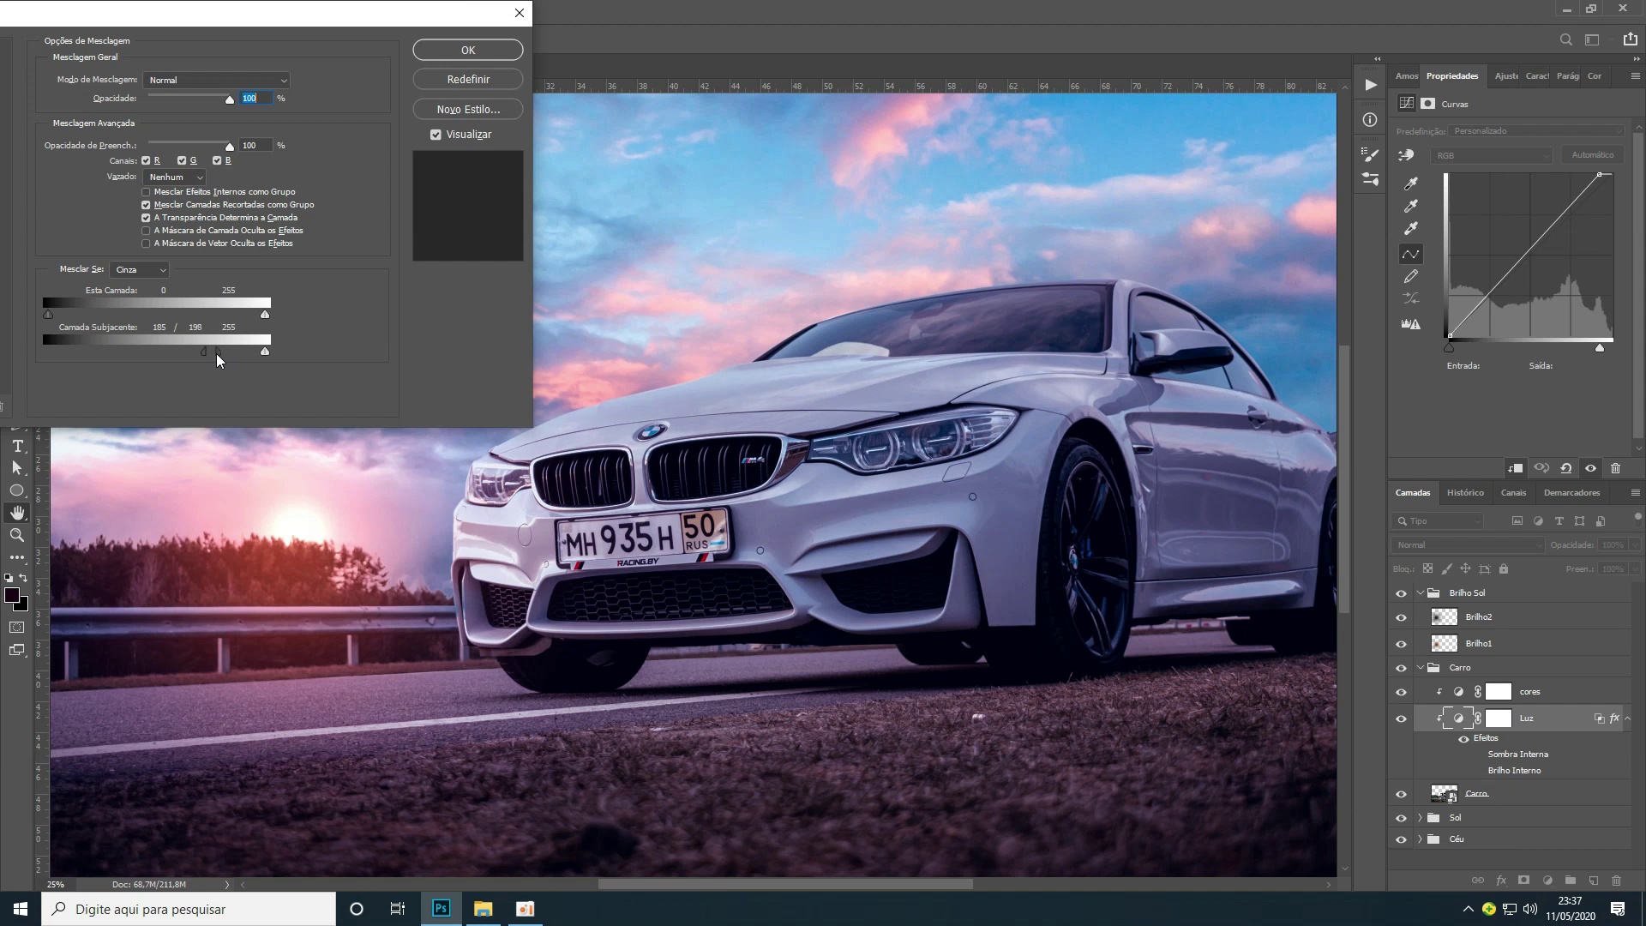
{"action": "left_click_drag", "start_coordinate": [218, 353], "coordinate": [225, 353]}
{"action": "left_click_drag", "start_coordinate": [205, 353], "coordinate": [188, 353]}
{"action": "left_click", "coordinate": [468, 50]}
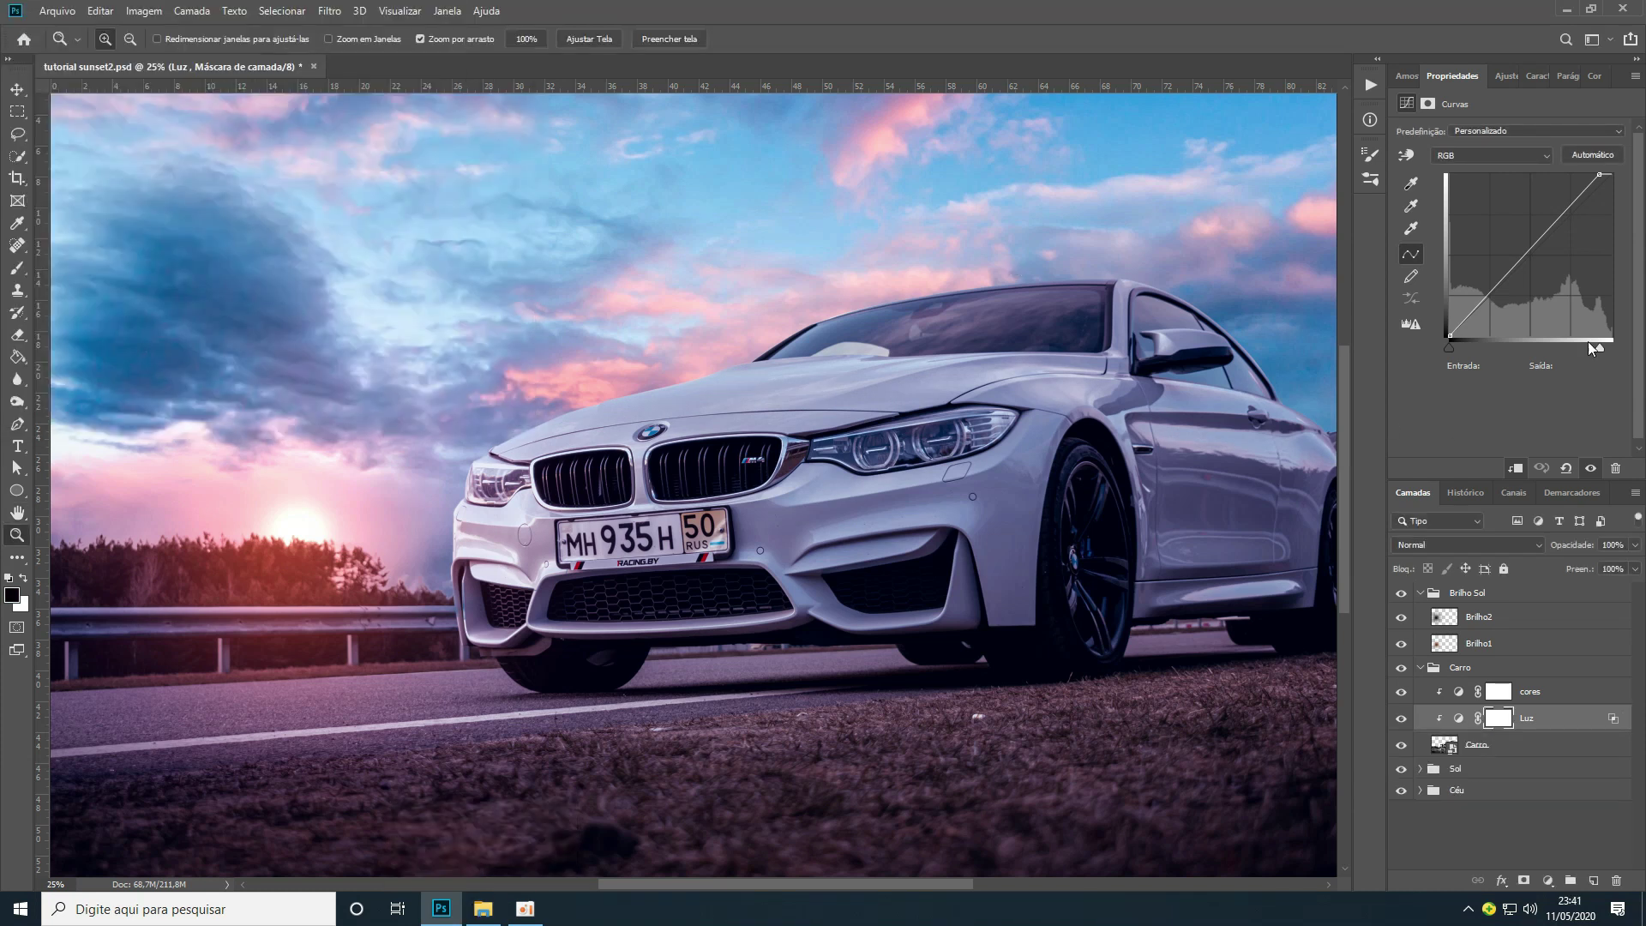
Invert the Luz layer's mask to black
{"action": "left_click", "coordinate": [1501, 720]}
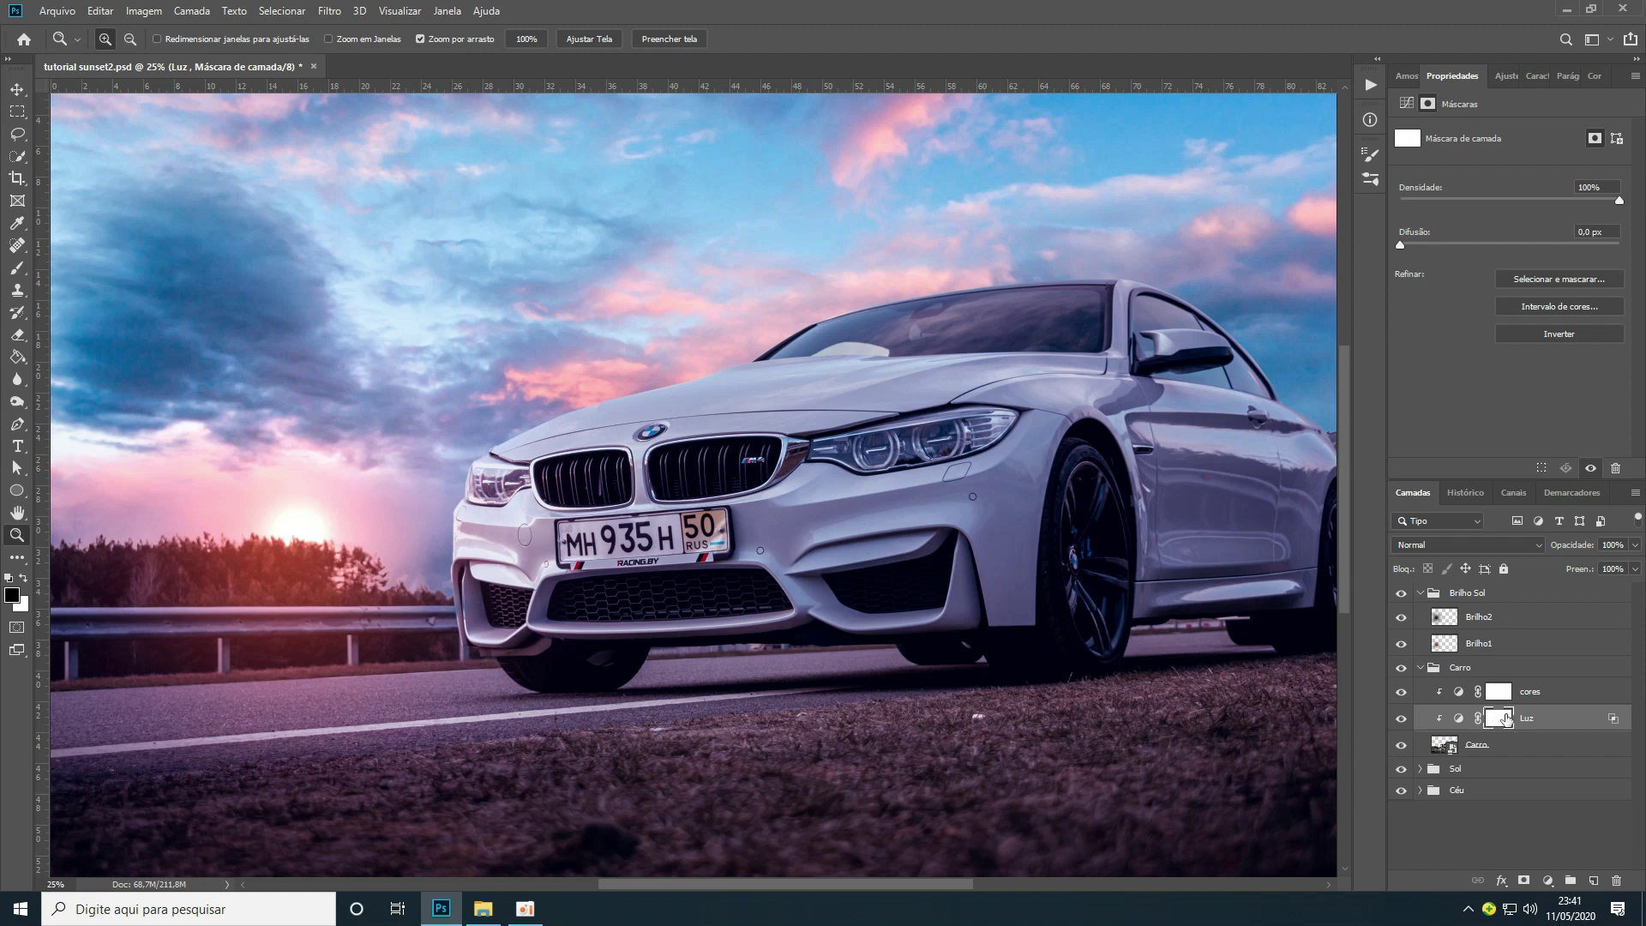
{"action": "key", "text": "ctrl+i"}
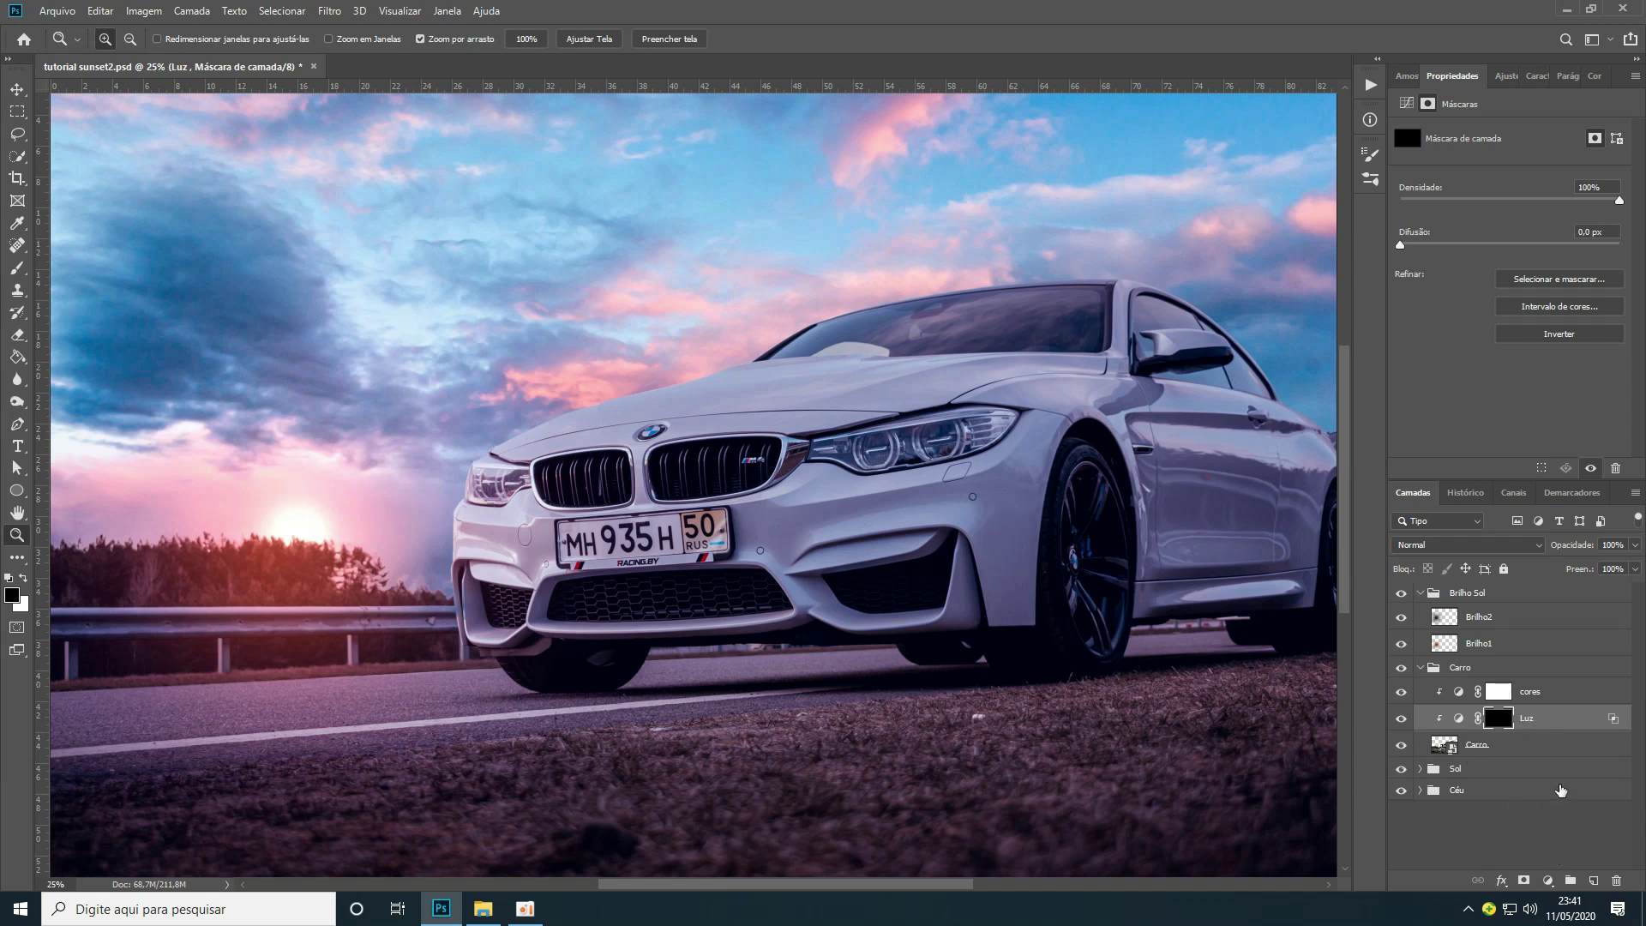
Add a second clipped Curves adjustment above Luz, with the RGB black point at input 50 and the white point output at 205
{"action": "left_click", "coordinate": [1549, 882]}
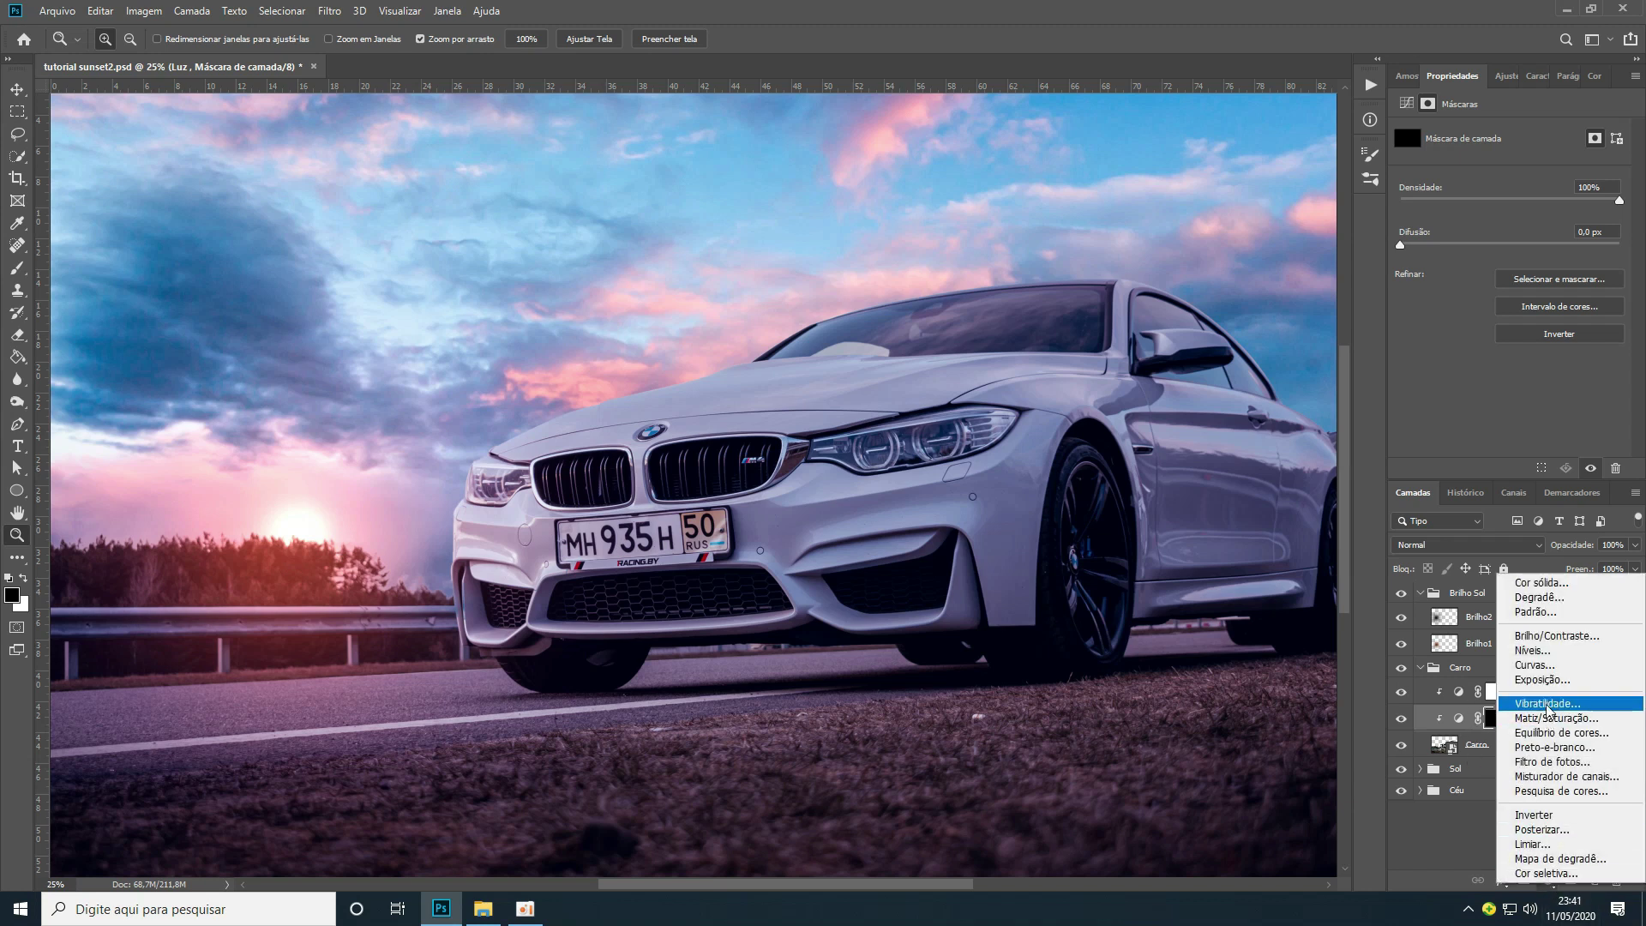
{"action": "left_click", "coordinate": [1546, 666]}
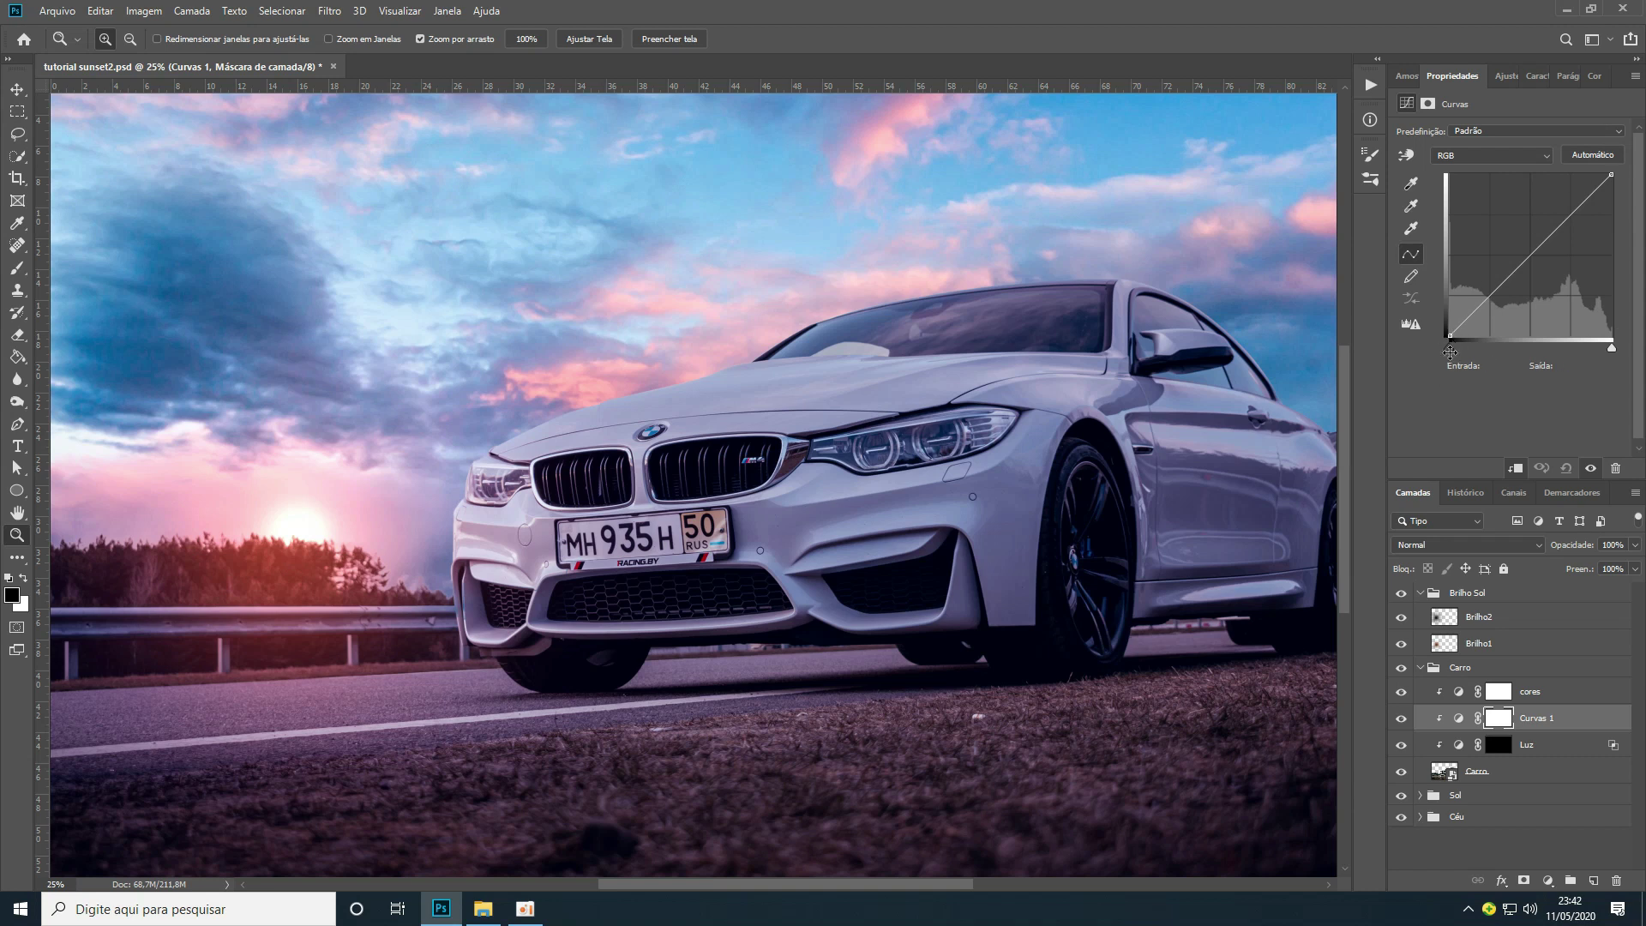
{"action": "left_click_drag", "start_coordinate": [1449, 348], "coordinate": [1465, 348]}
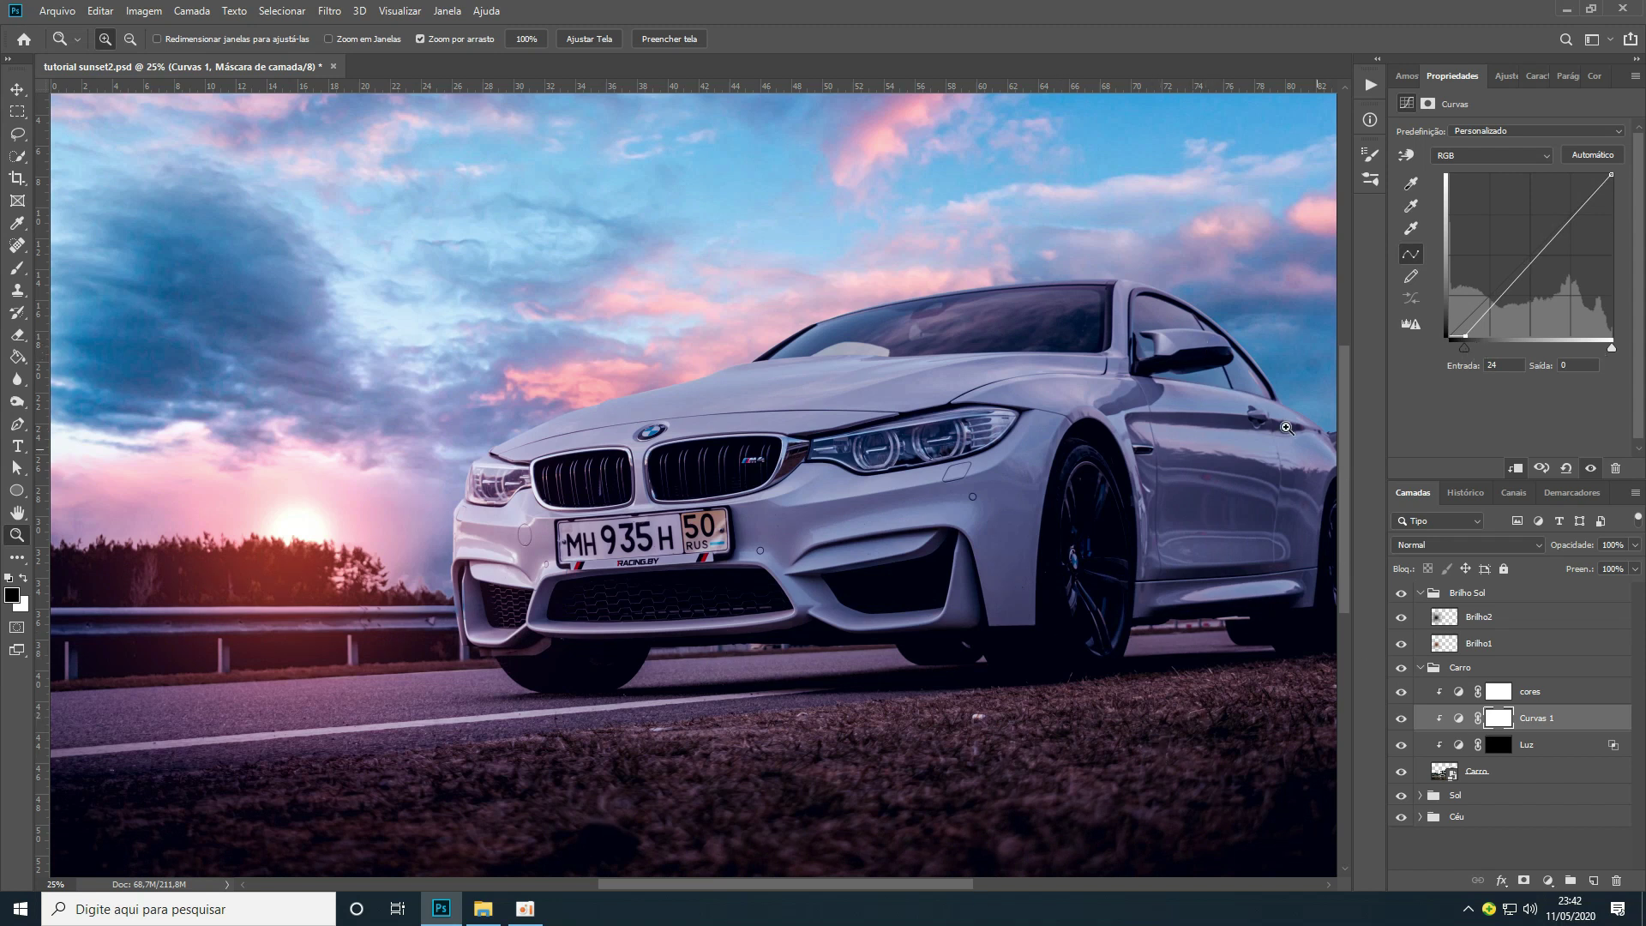
{"action": "left_click_drag", "start_coordinate": [1467, 348], "coordinate": [1482, 348]}
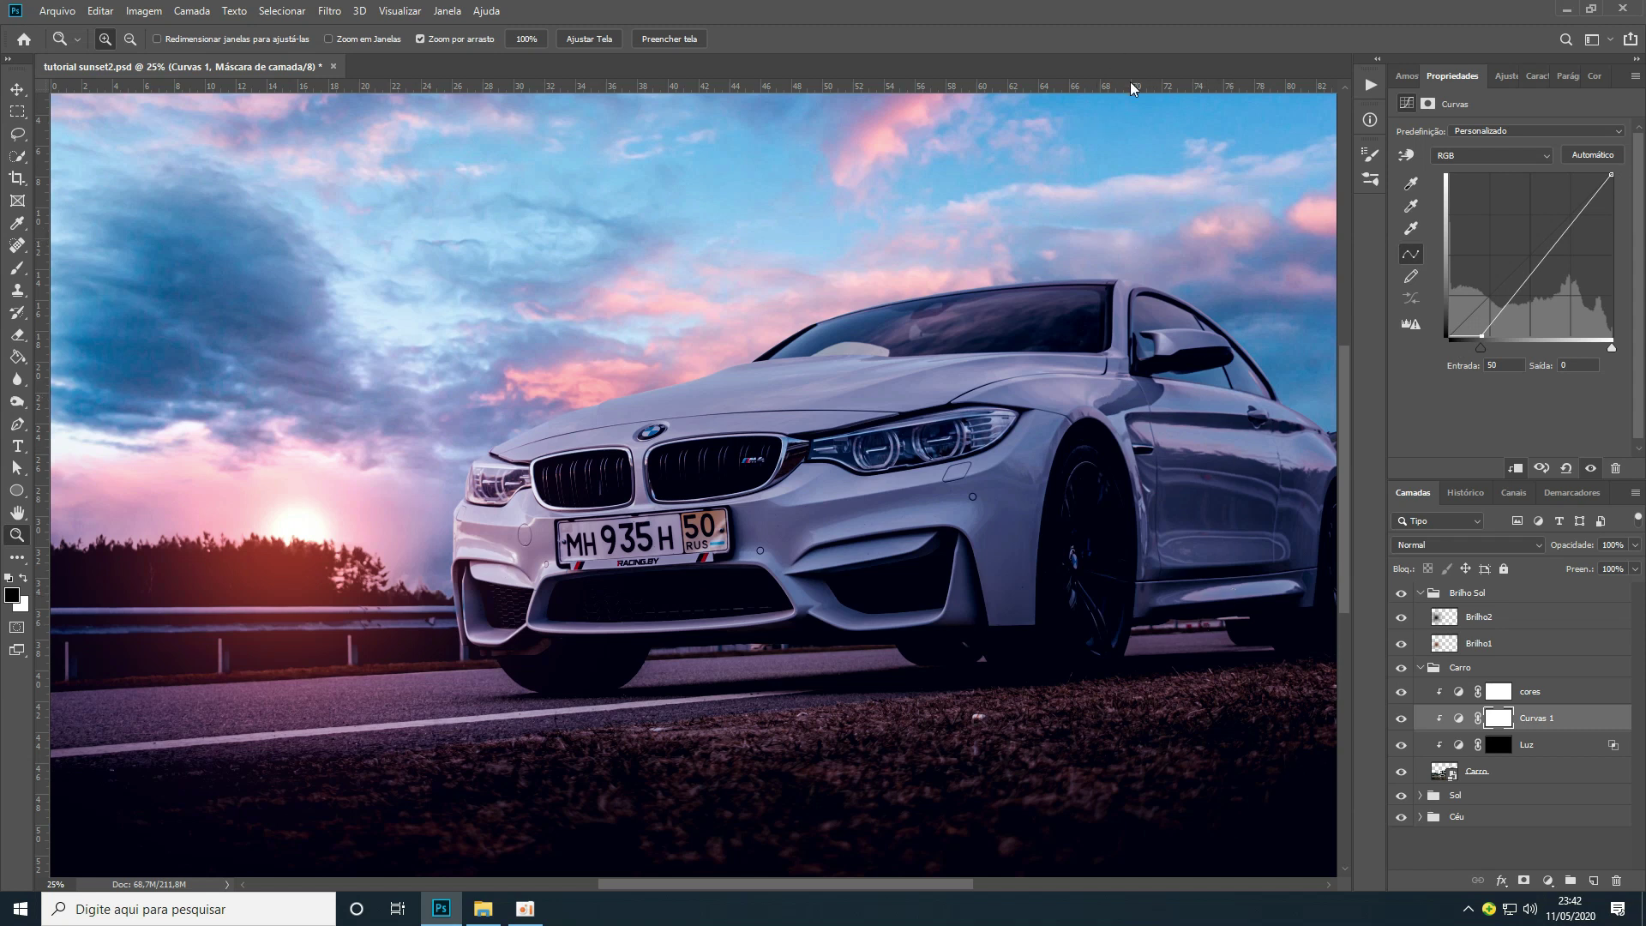
{"action": "left_click_drag", "start_coordinate": [1608, 177], "coordinate": [1611, 207]}
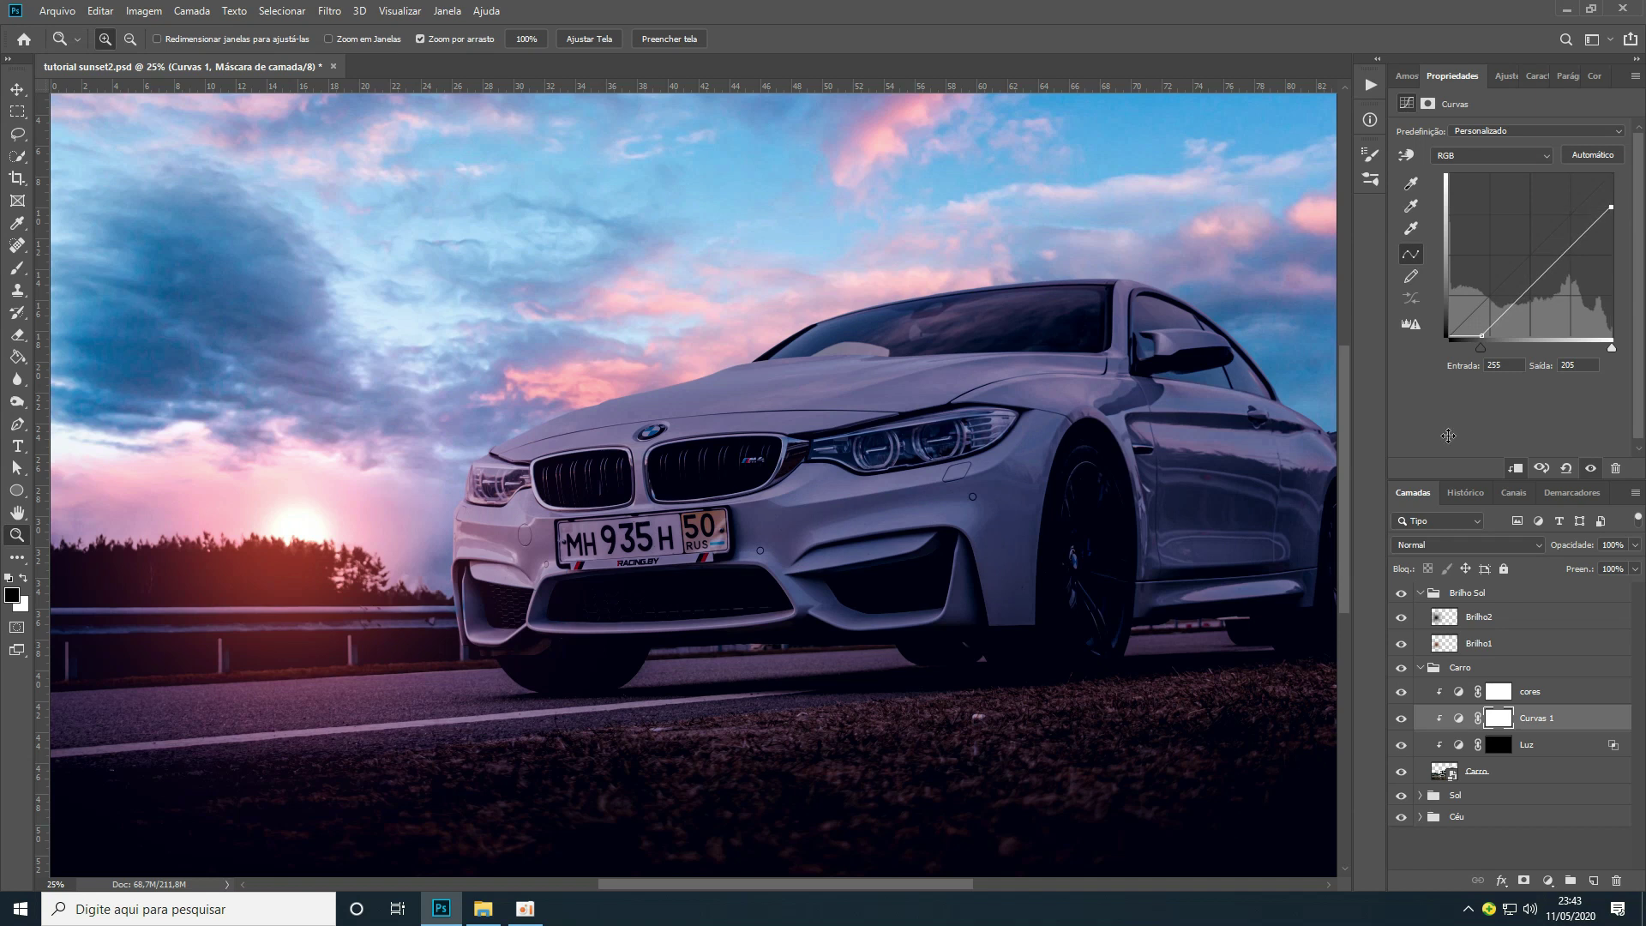
Rename the darkening Curves adjustment layer as Sombra
{"action": "double_click", "coordinate": [1537, 719]}
{"action": "type", "text": "Sol"}
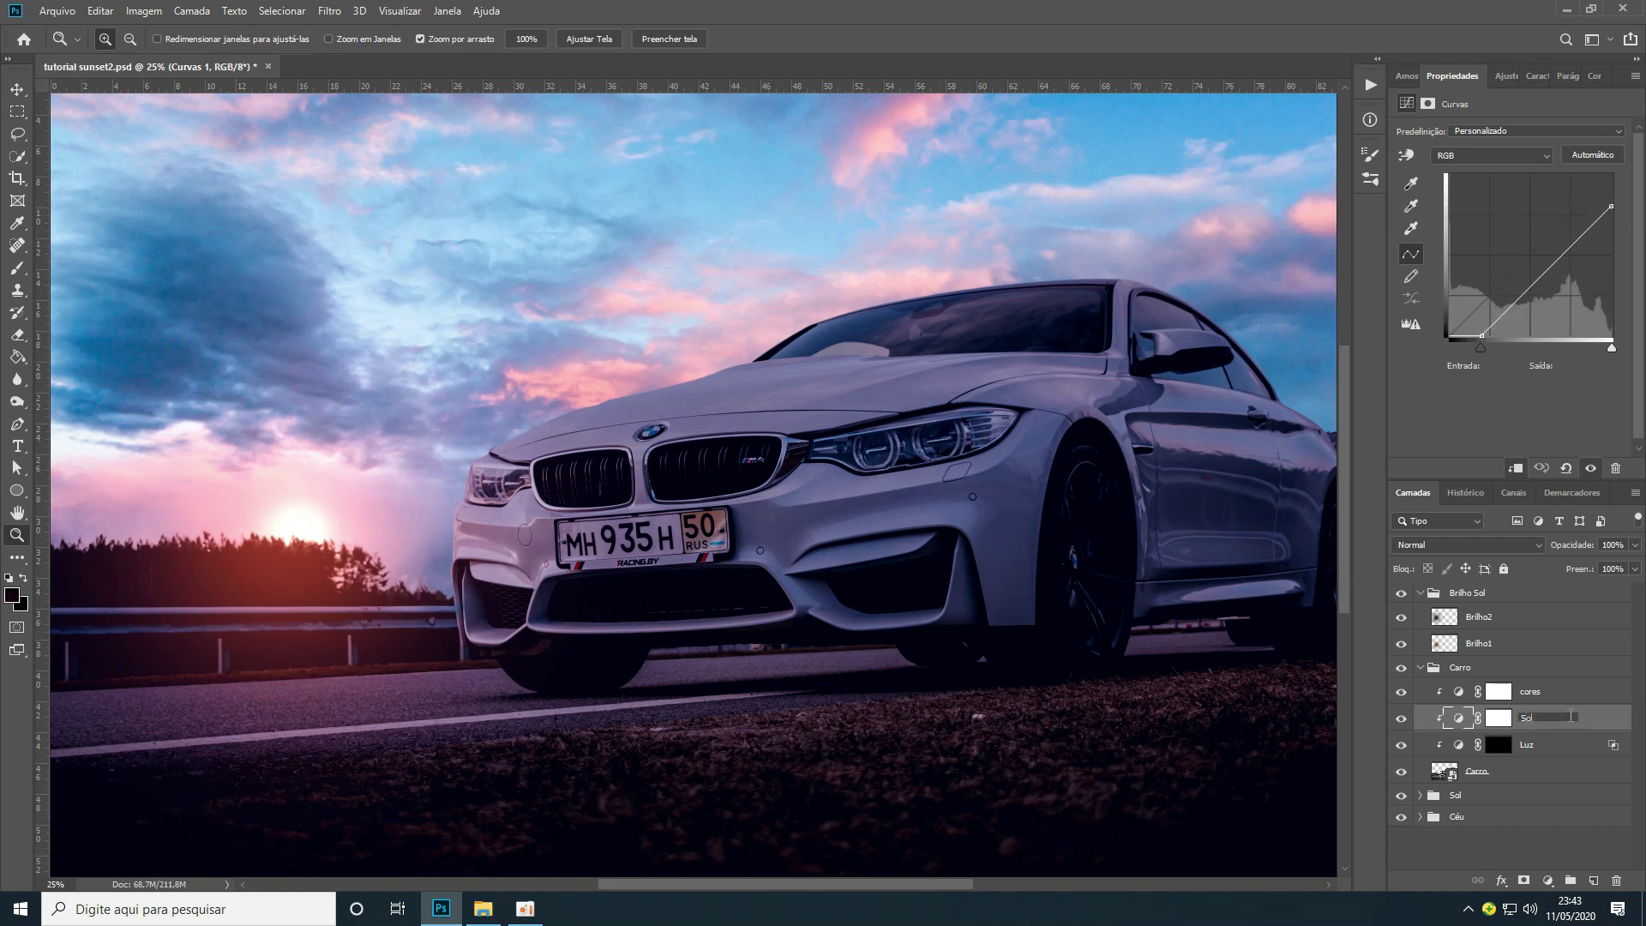
{"action": "key", "text": "Return"}
Exclude the car's brightest tones from Sombra by splitting the light end of its underlying-layer Blend If range to 164/198, and apply
{"action": "double_click", "coordinate": [1610, 724]}
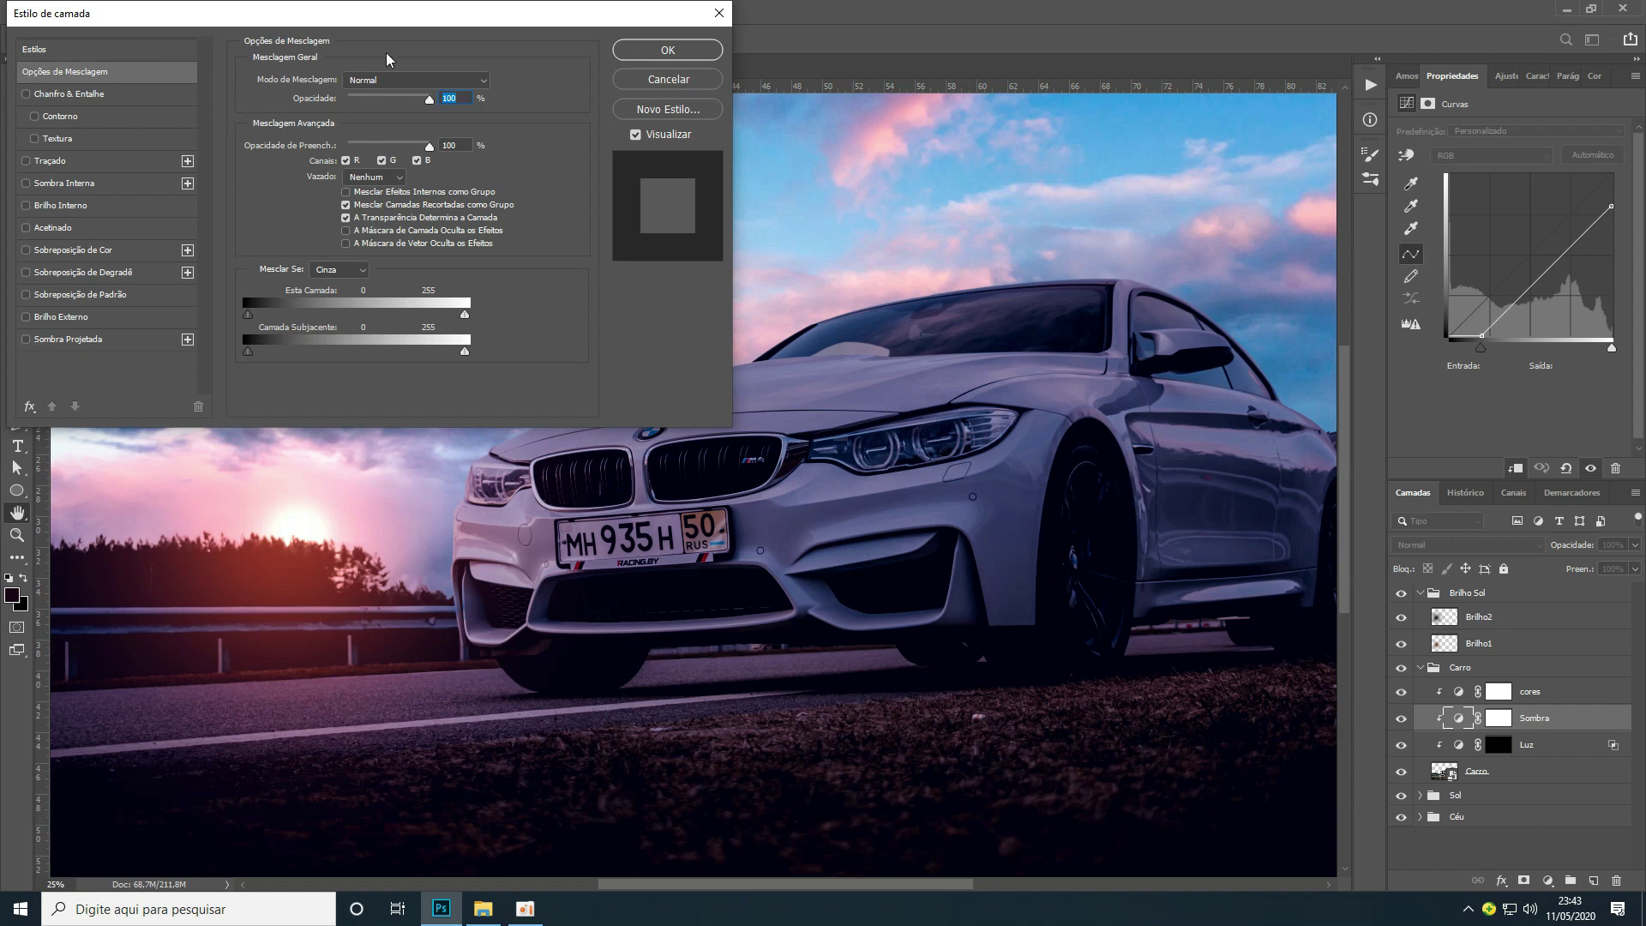
{"action": "left_click_drag", "start_coordinate": [511, 24], "coordinate": [355, 26]}
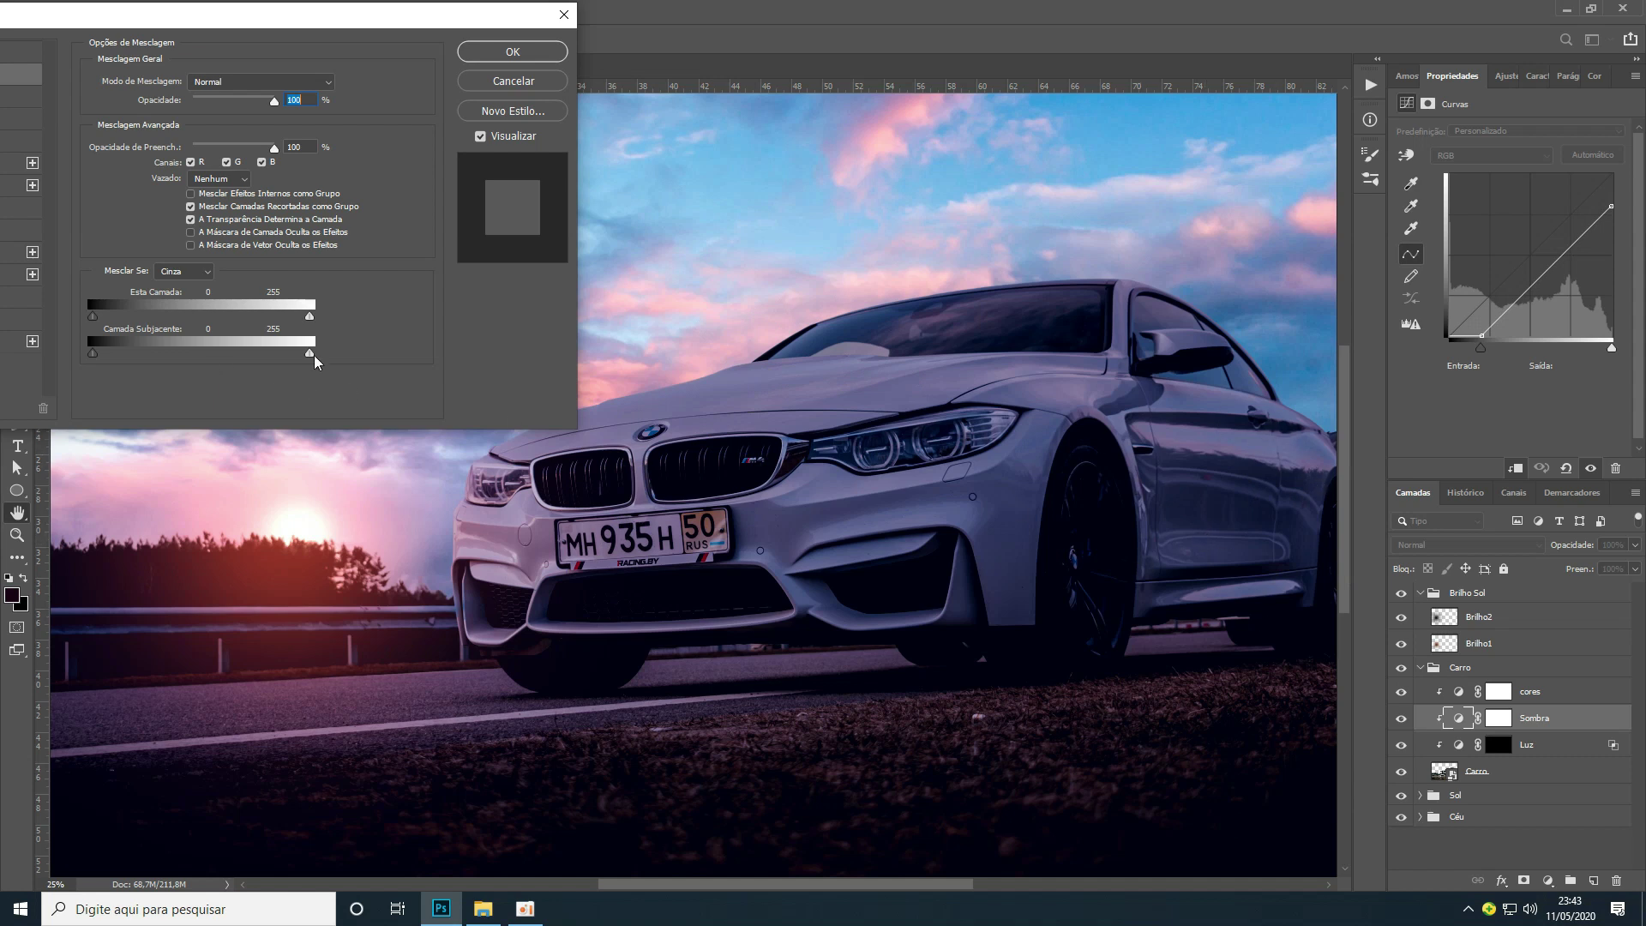
{"action": "left_click_drag", "start_coordinate": [309, 354], "coordinate": [260, 356]}
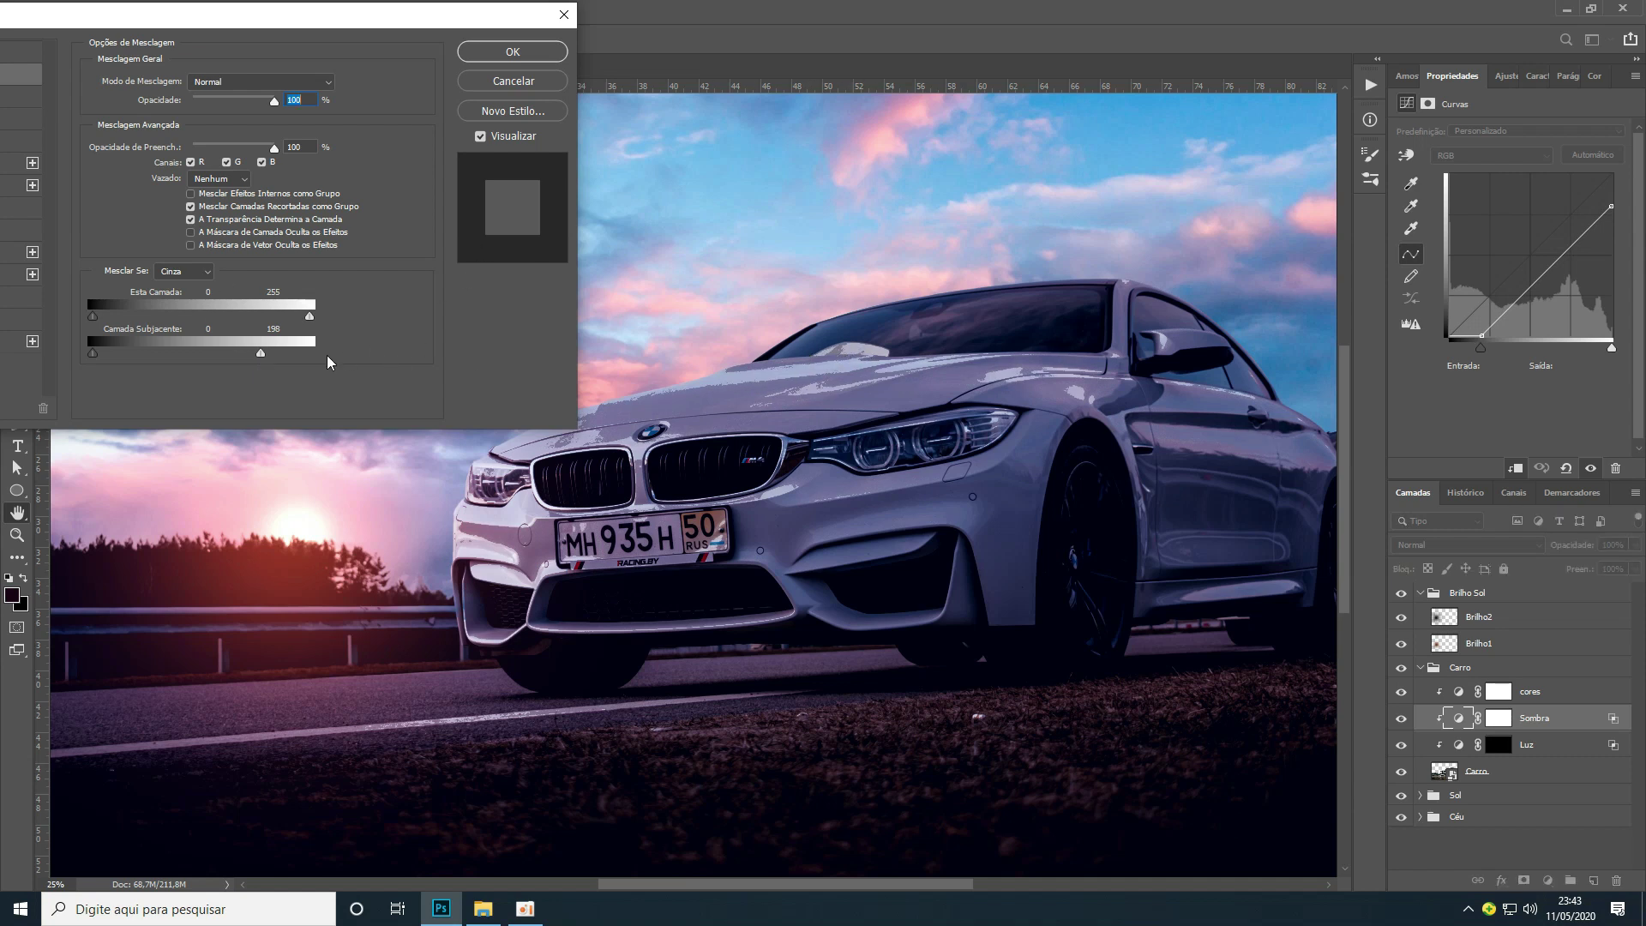
{"action": "key", "text": "alt"}
{"action": "left_click_drag", "start_coordinate": [256, 353], "coordinate": [249, 354]}
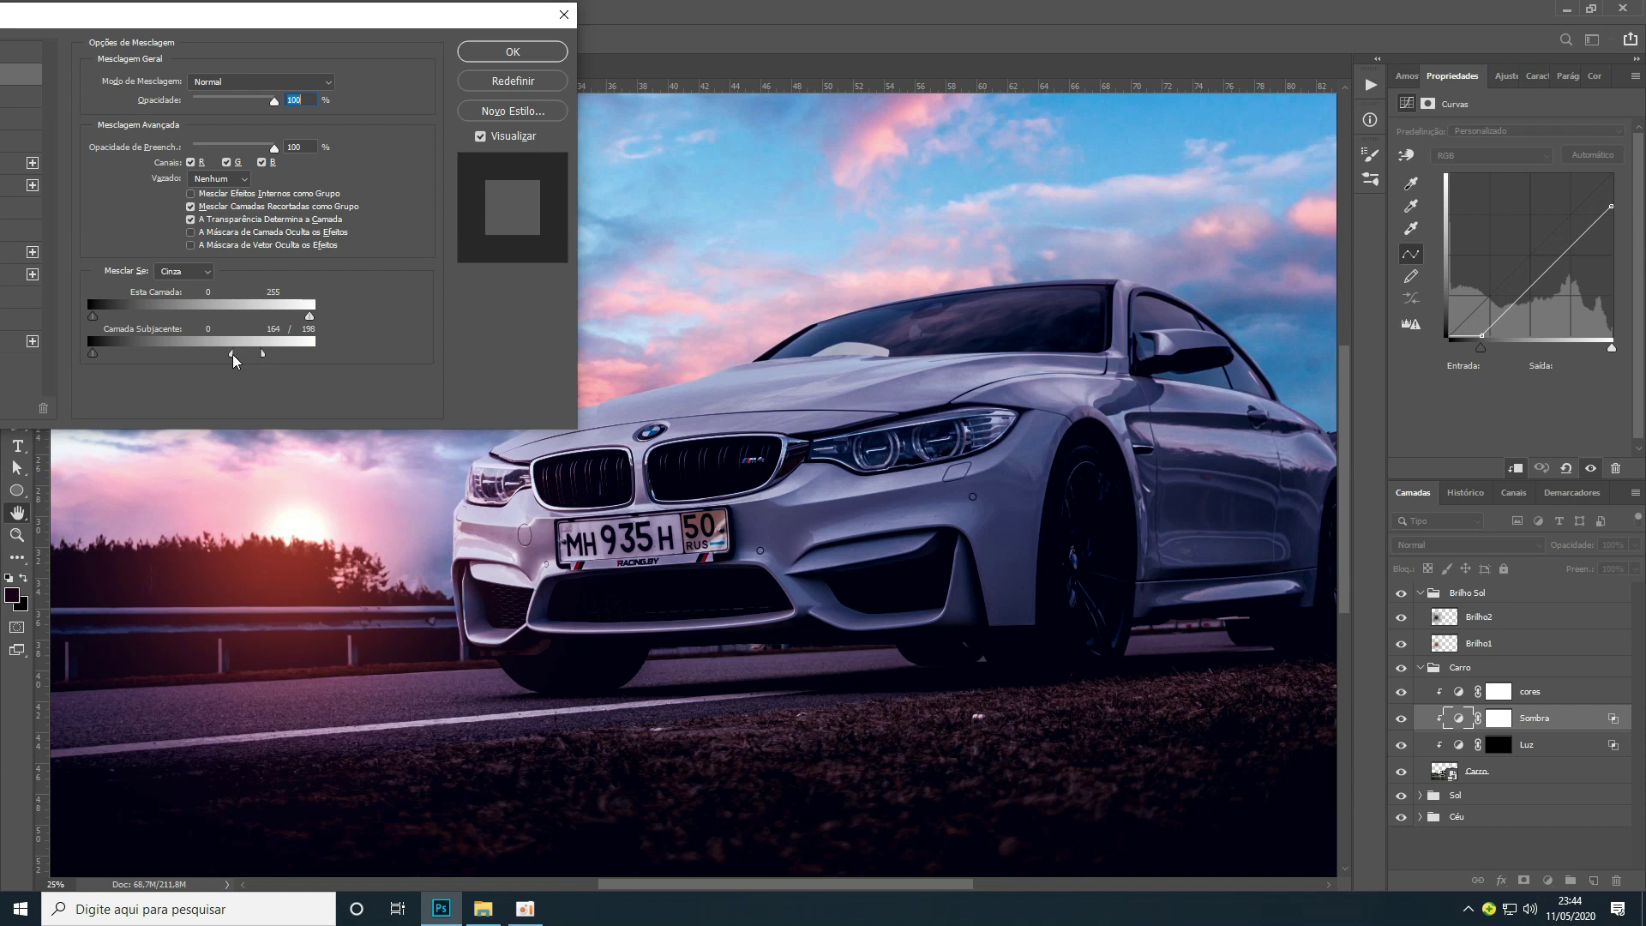
{"action": "left_click", "coordinate": [509, 50]}
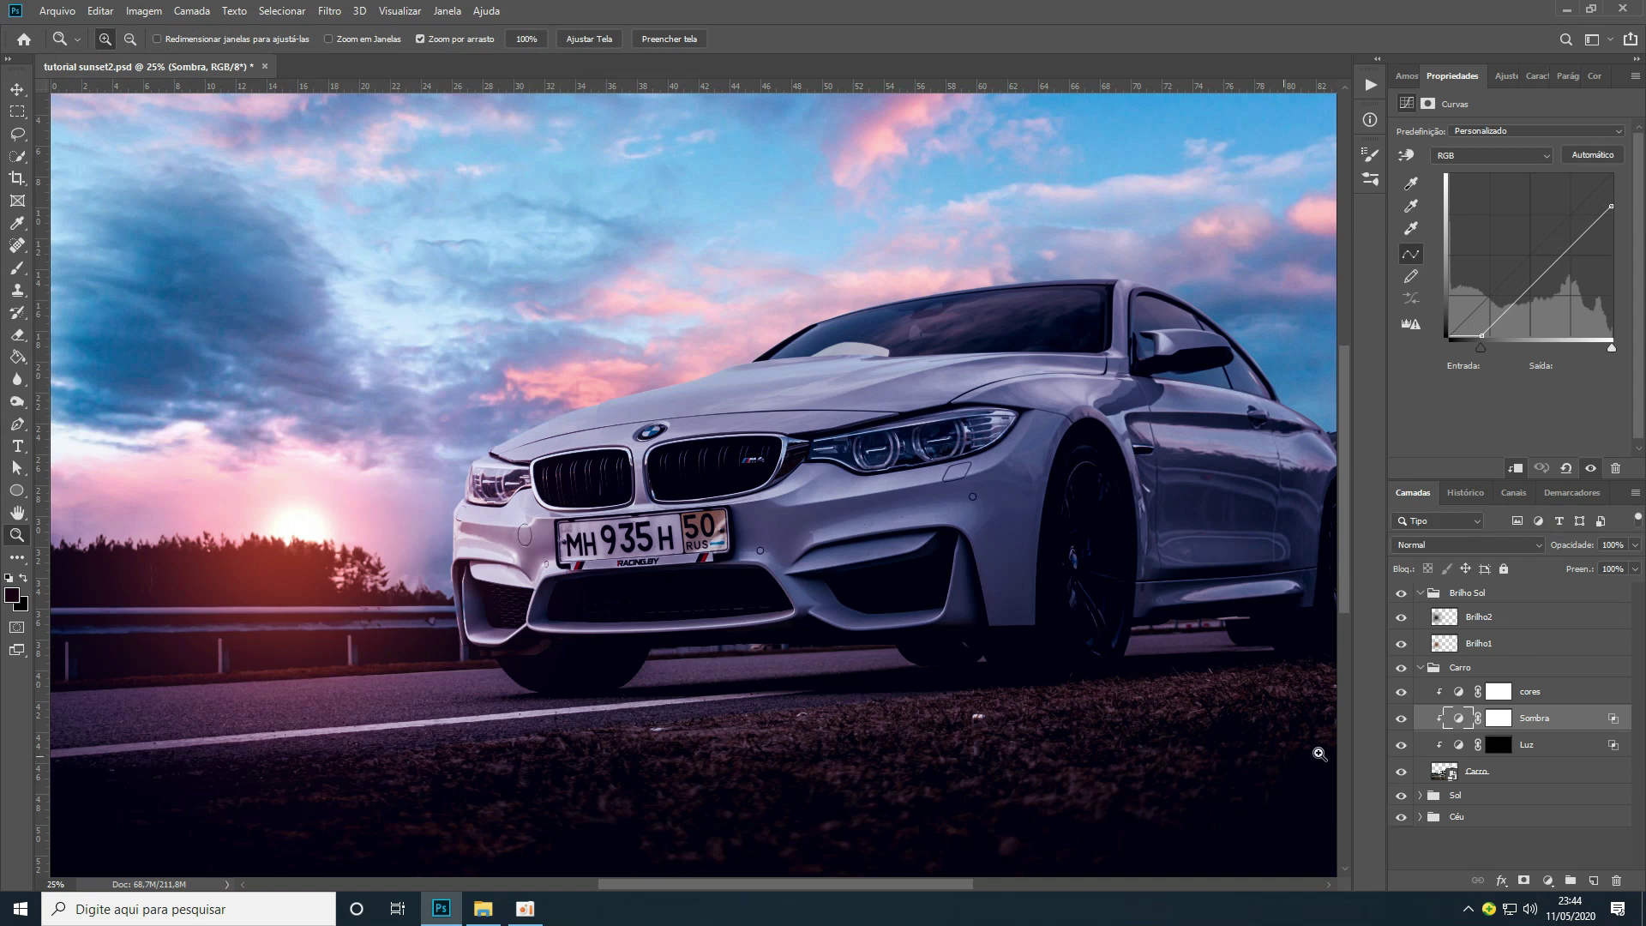
Invert the Sombra mask between black and white to compare the darkening on the car
{"action": "left_click", "coordinate": [1499, 719]}
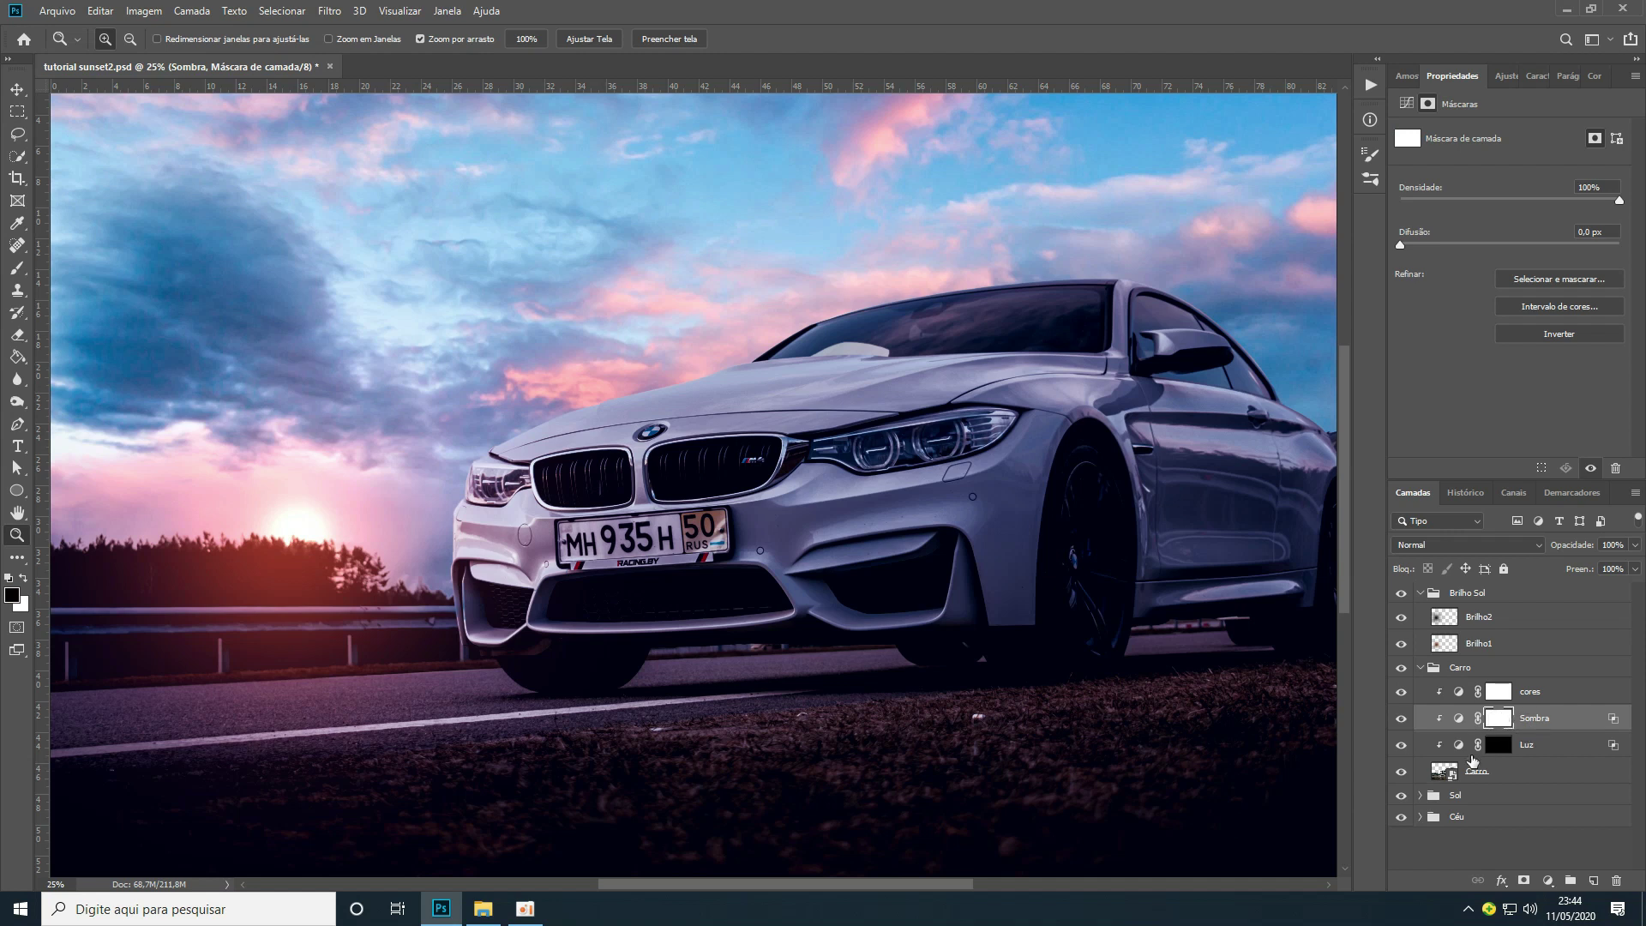
{"action": "key", "text": "ctrl+i"}
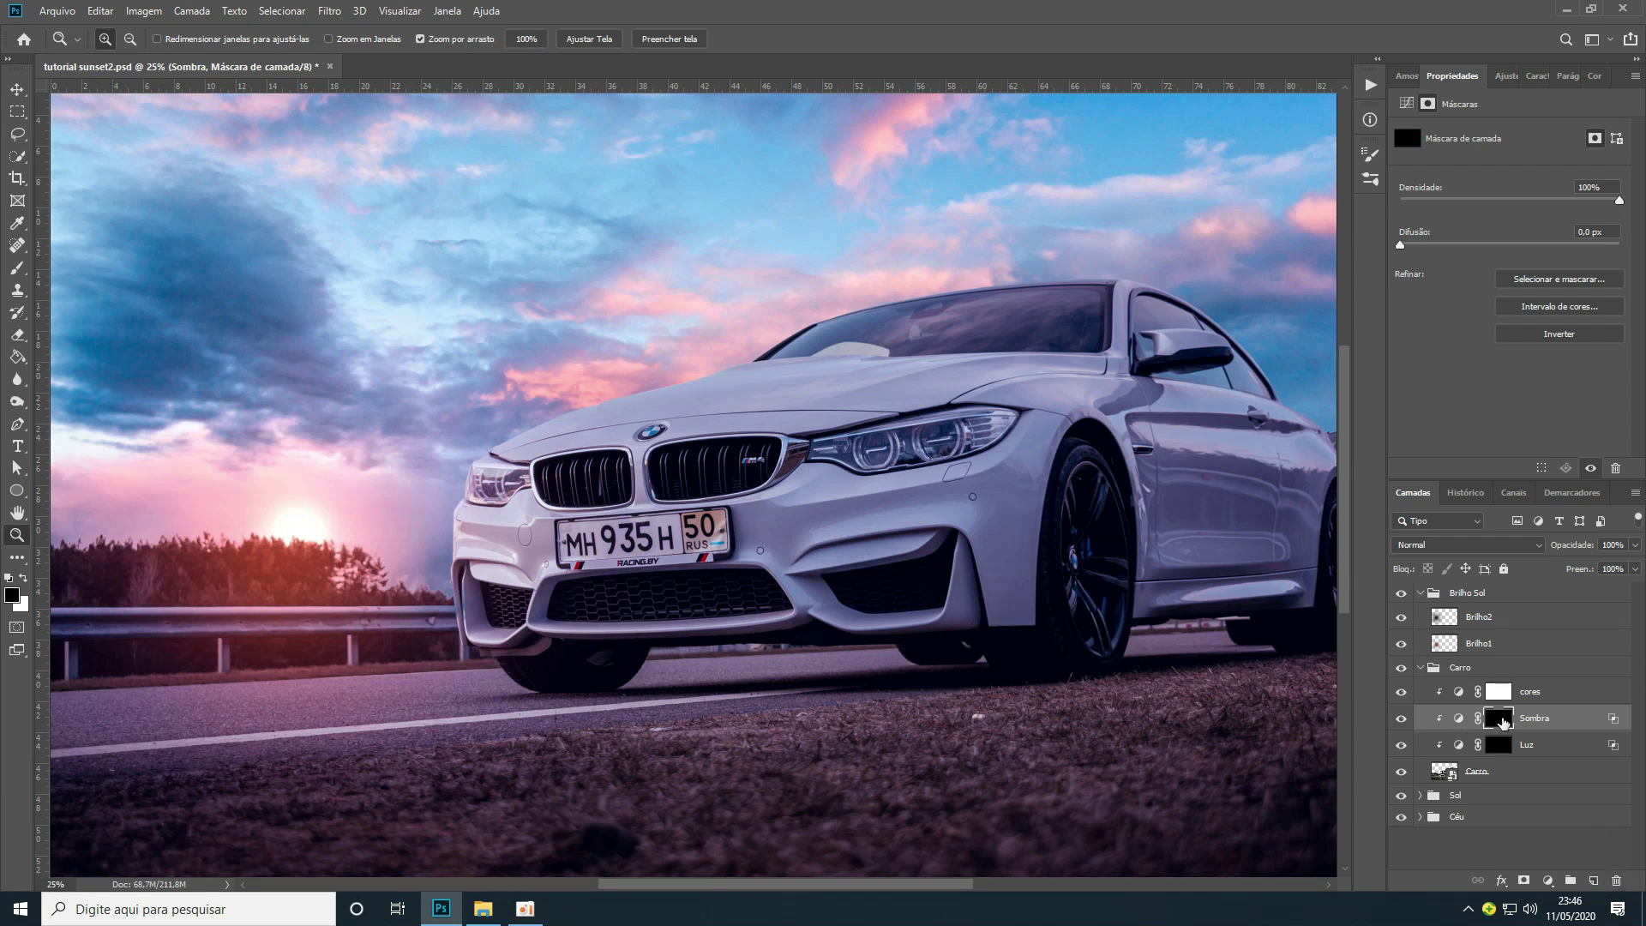
{"action": "key", "text": "ctrl+i"}
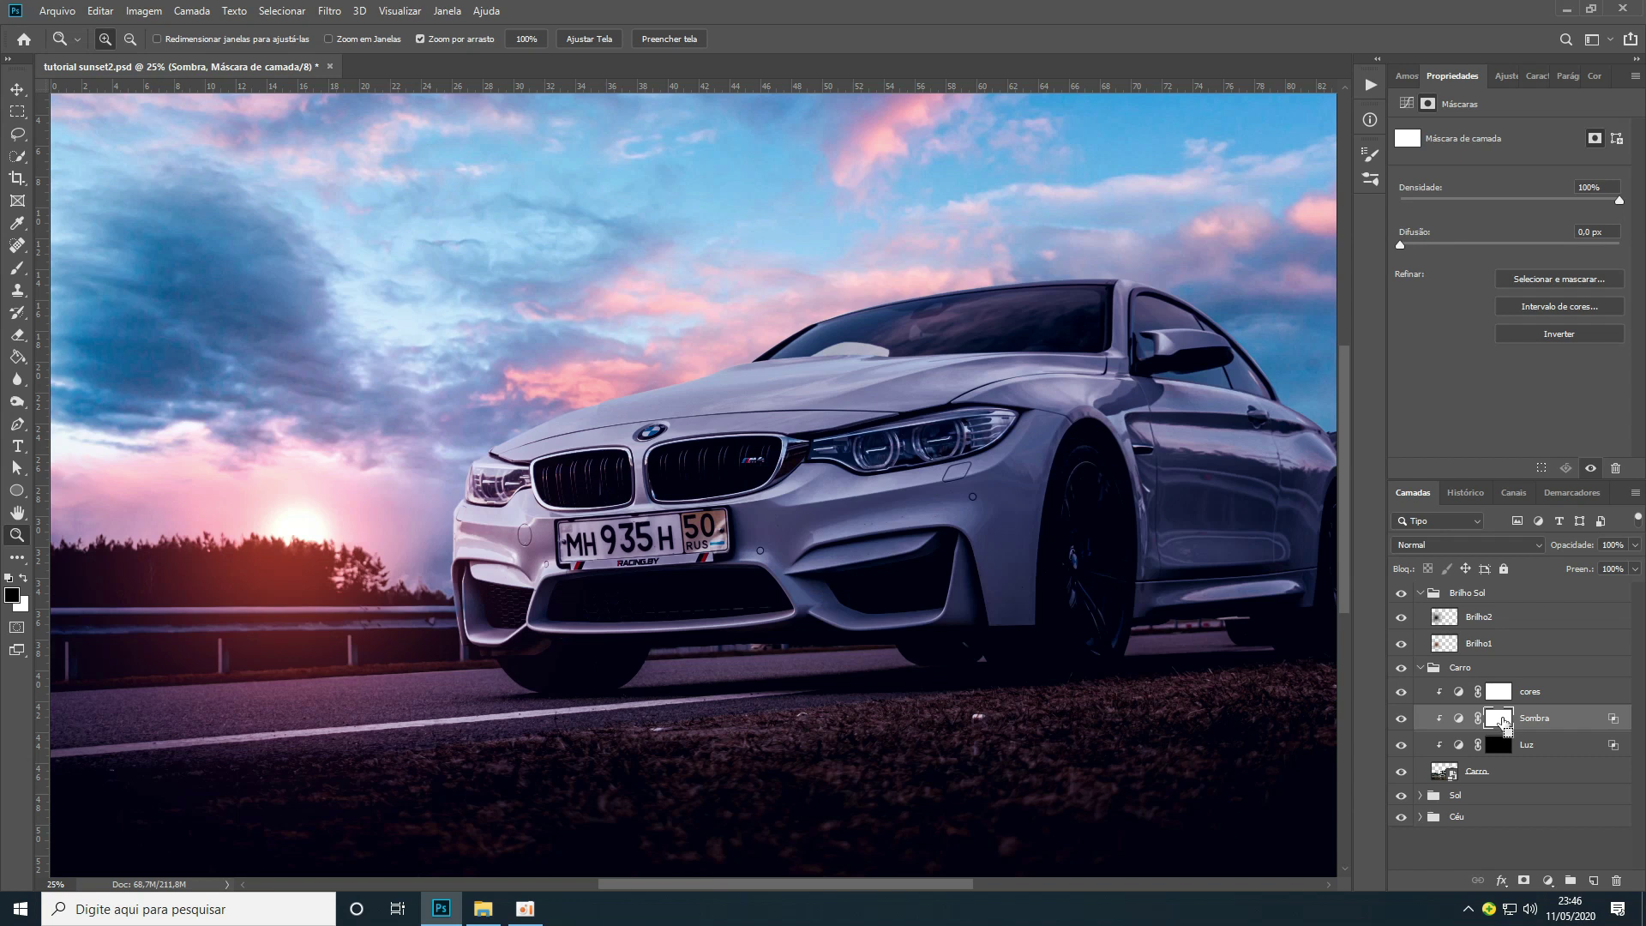
{"action": "key", "text": "ctrl+i"}
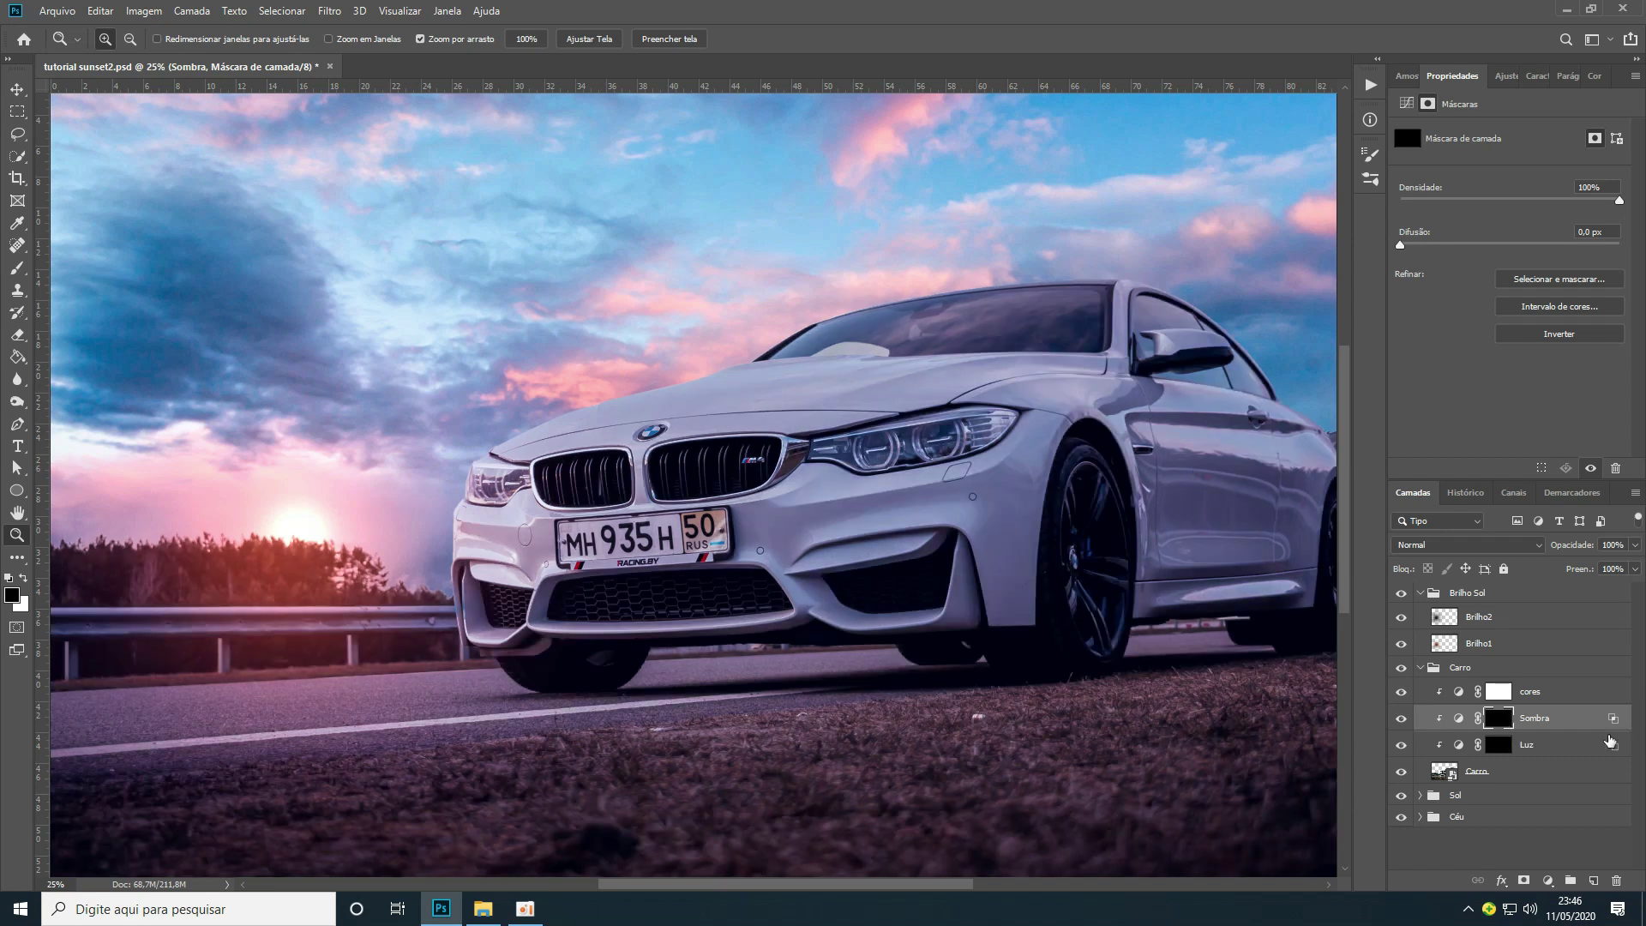
{"action": "key", "text": "ctrl+i"}
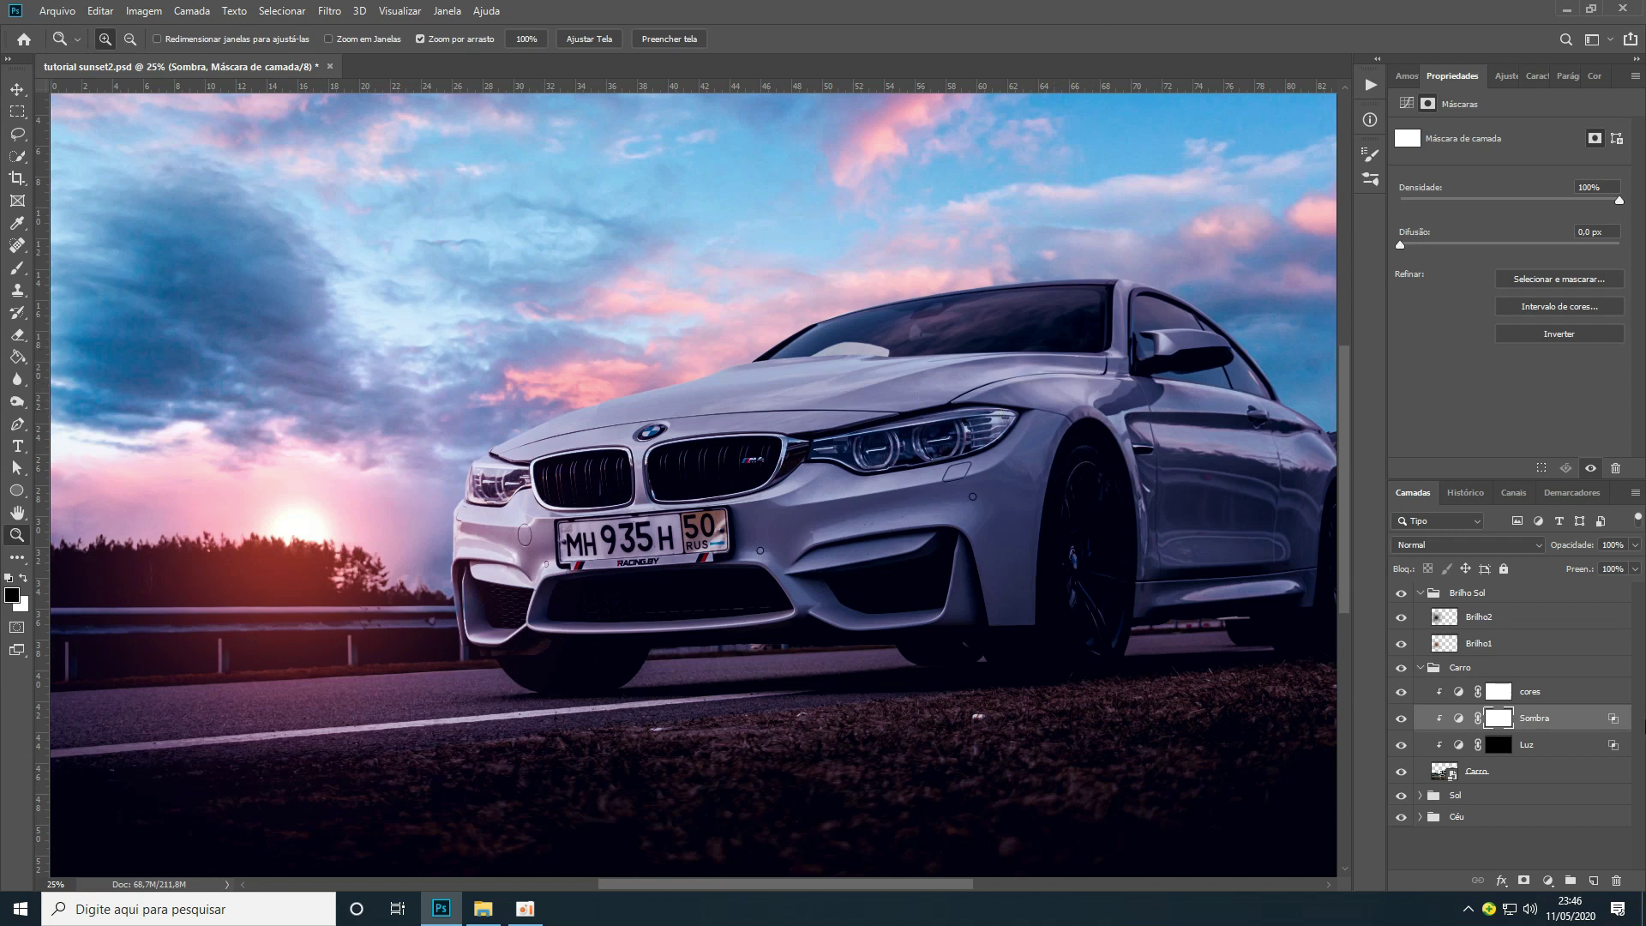
Widen the light end of Sombra's underlying-layer Blend If range to 193/255, apply, and invert the layer's mask to black
{"action": "double_click", "coordinate": [1602, 721]}
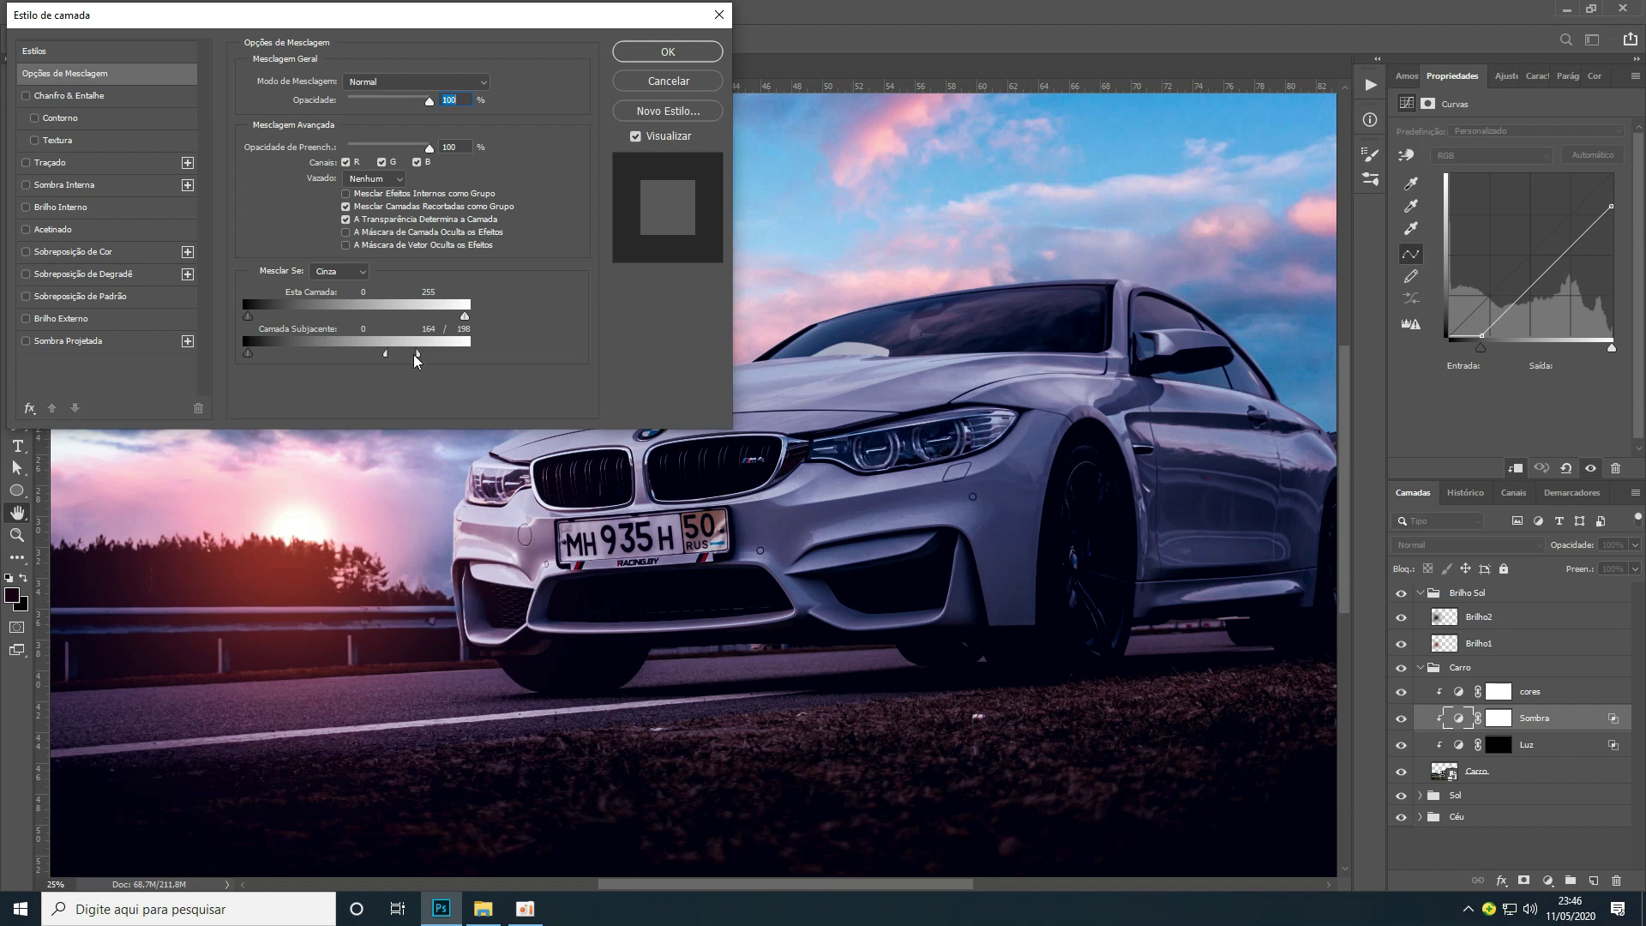
{"action": "left_click_drag", "start_coordinate": [418, 353], "coordinate": [470, 353]}
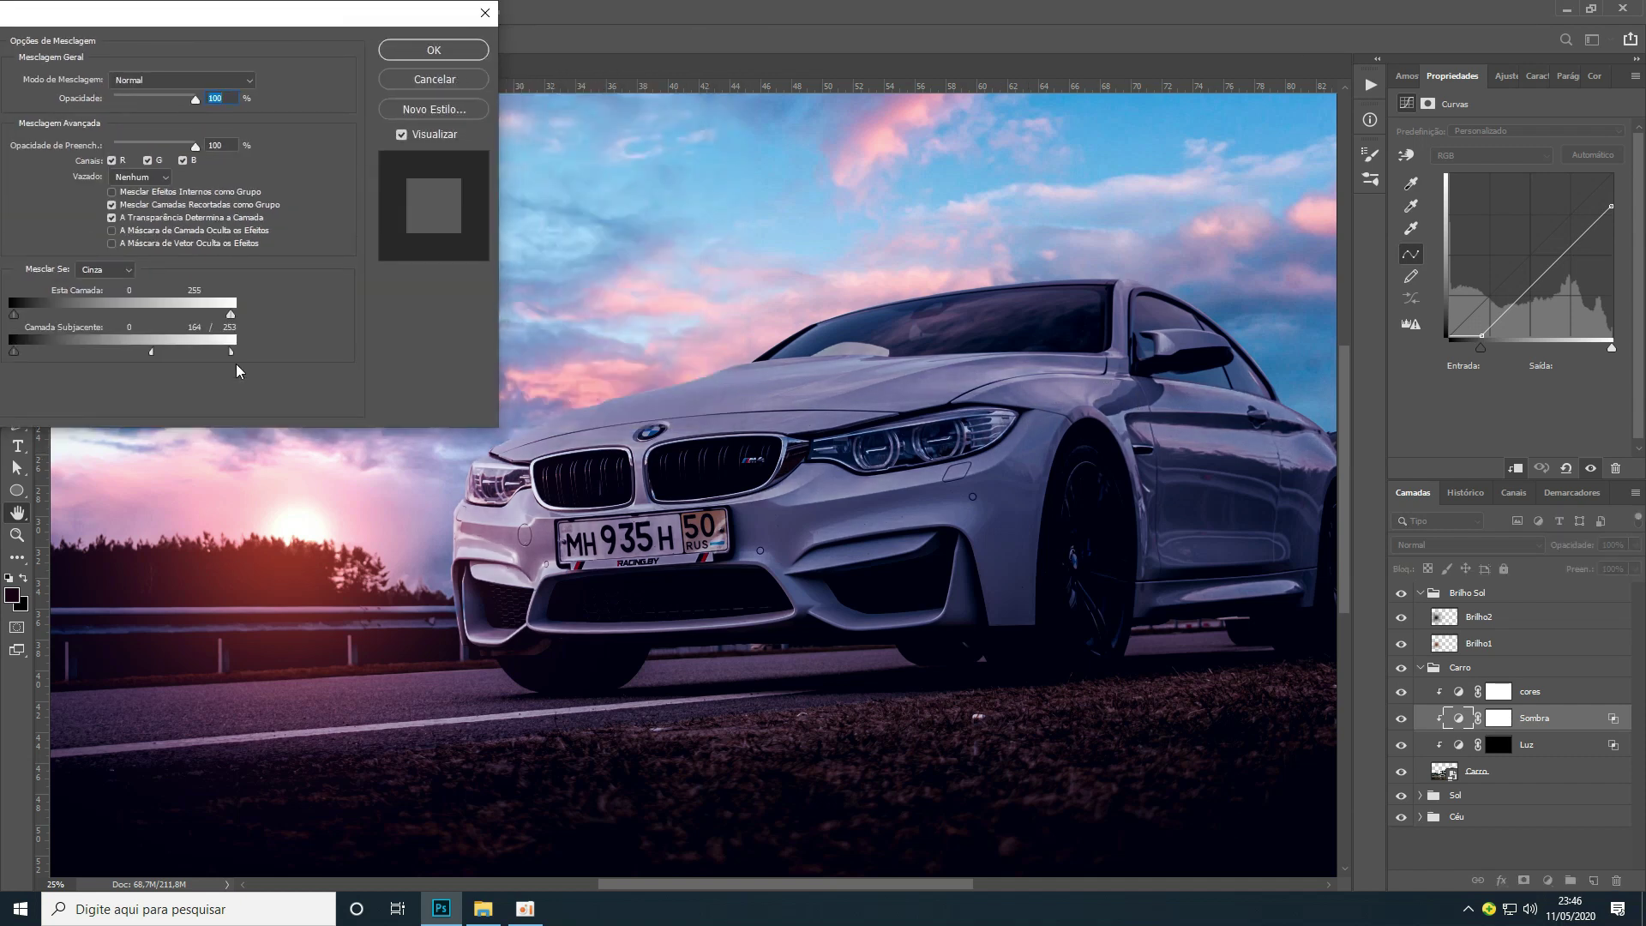
{"action": "left_click_drag", "start_coordinate": [213, 357], "coordinate": [228, 355]}
{"action": "left_click_drag", "start_coordinate": [153, 352], "coordinate": [177, 351]}
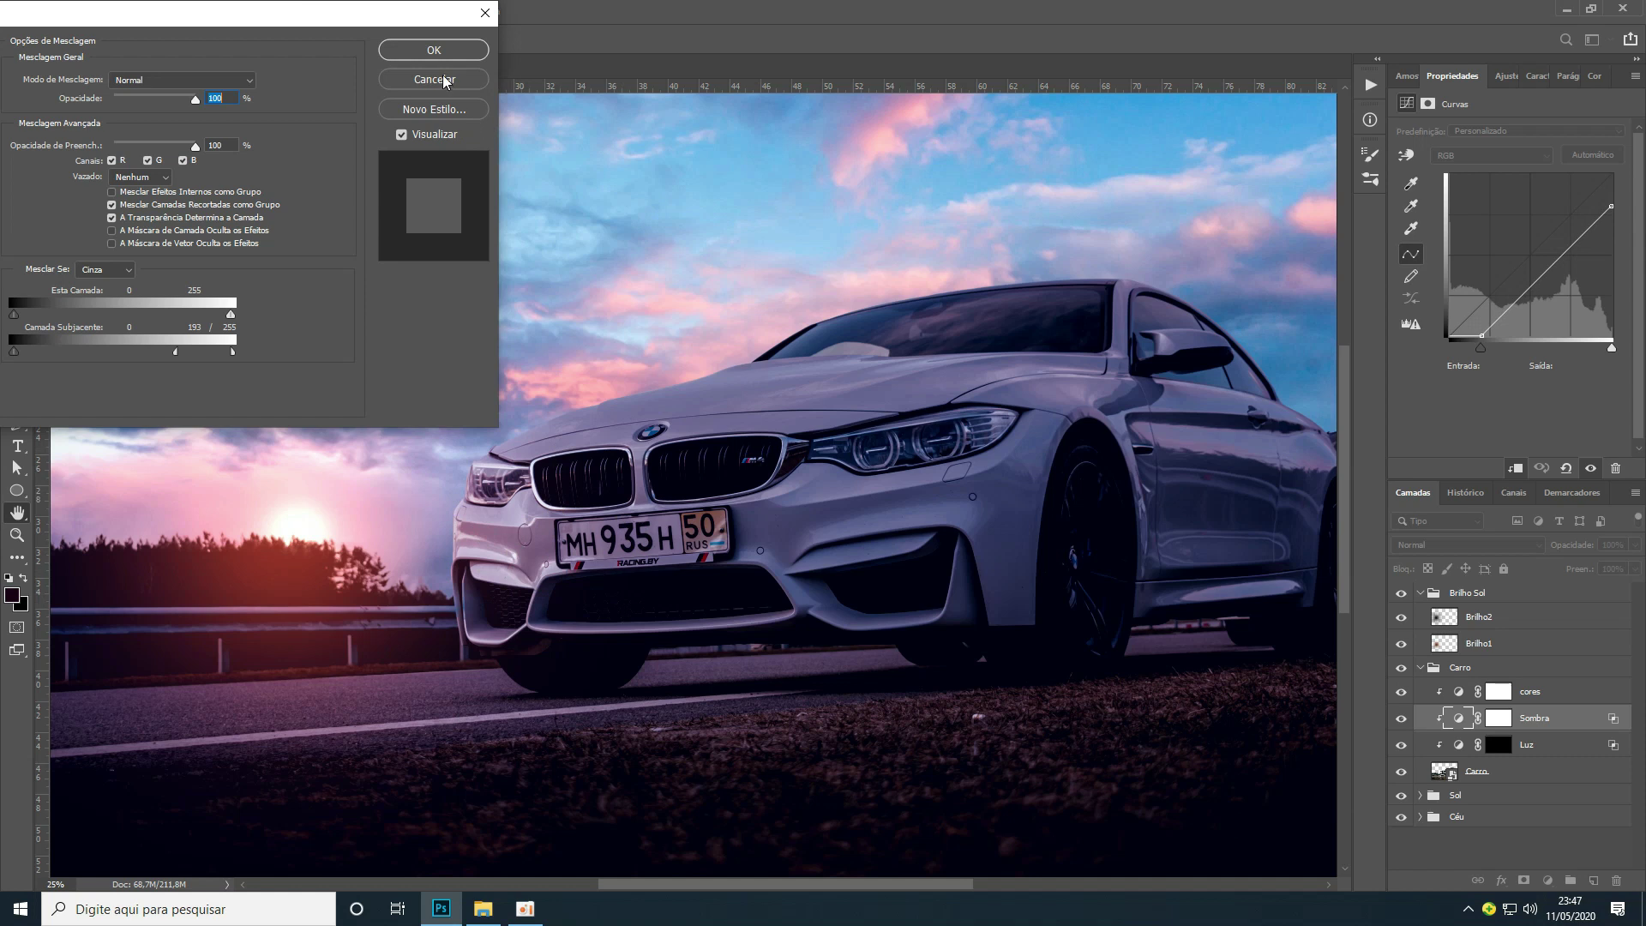
{"action": "left_click", "coordinate": [443, 50]}
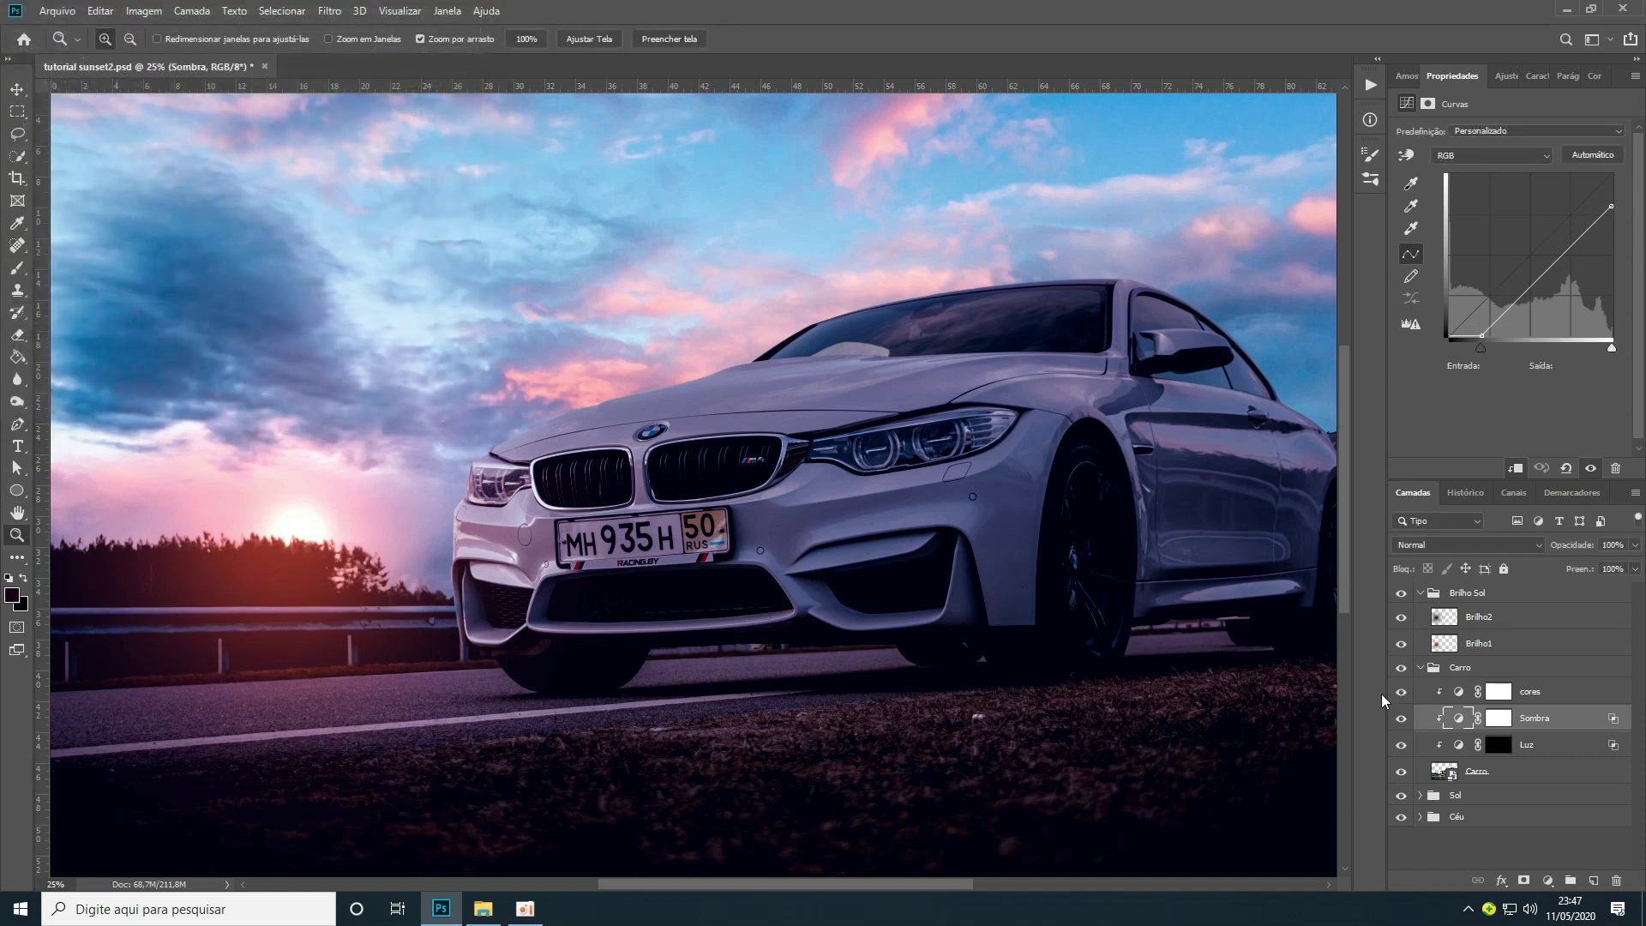
{"action": "left_click", "coordinate": [1492, 717]}
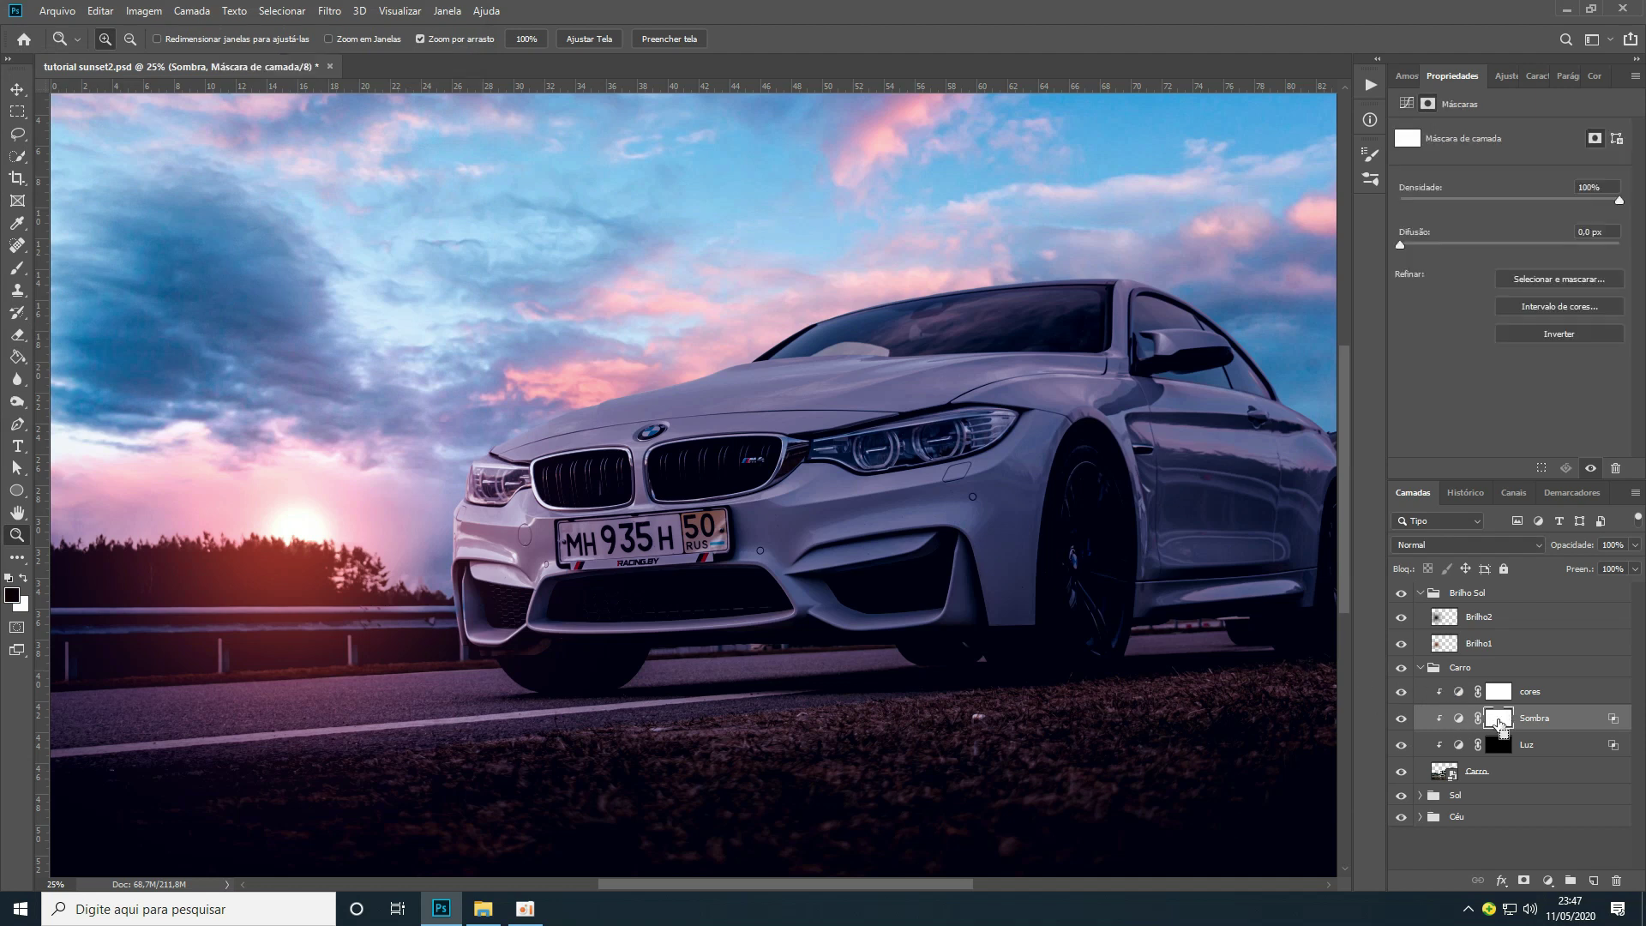
{"action": "key", "text": "ctrl+i"}
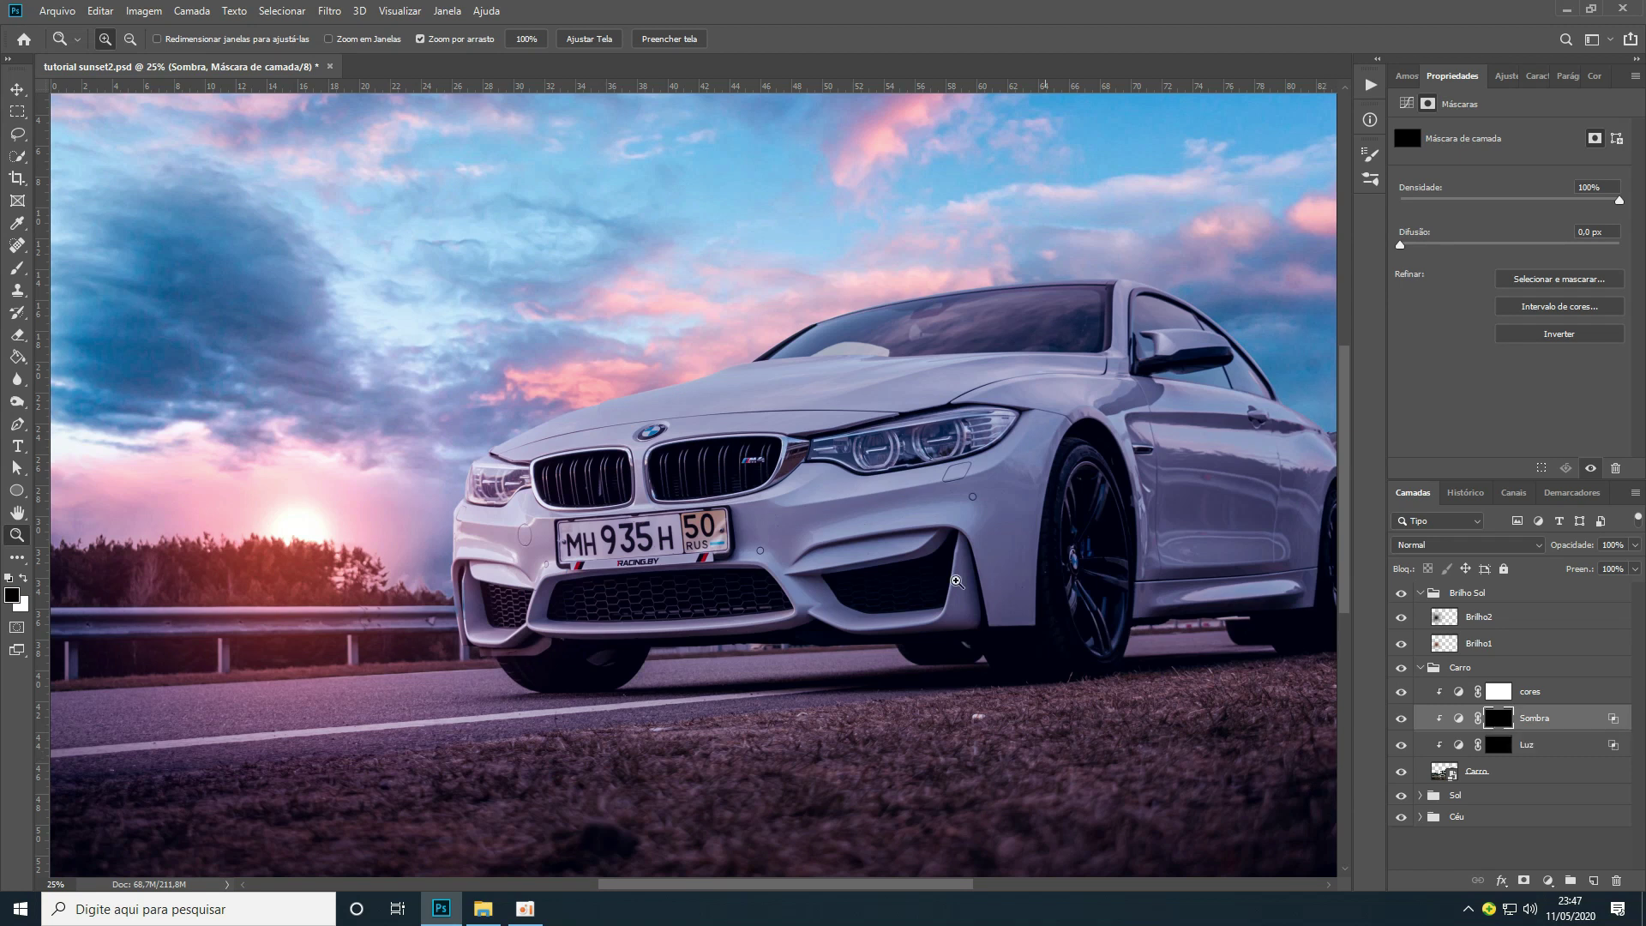
Set up a white brush at size 1900, 35% opacity and 100% flow for painting the Sombra mask
{"action": "key", "text": "b"}
{"action": "key", "text": "bracketleft"}
{"action": "key", "text": "bracketleft"}
{"action": "key", "text": "bracketleft"}
{"action": "key", "text": "bracketleft"}
{"action": "key", "text": "bracketleft"}
{"action": "key", "text": "bracketleft"}
{"action": "key", "text": "bracketleft"}
{"action": "key", "text": "bracketleft"}
{"action": "key", "text": "bracketleft"}
{"action": "key", "text": "bracketleft"}
{"action": "key", "text": "bracketleft"}
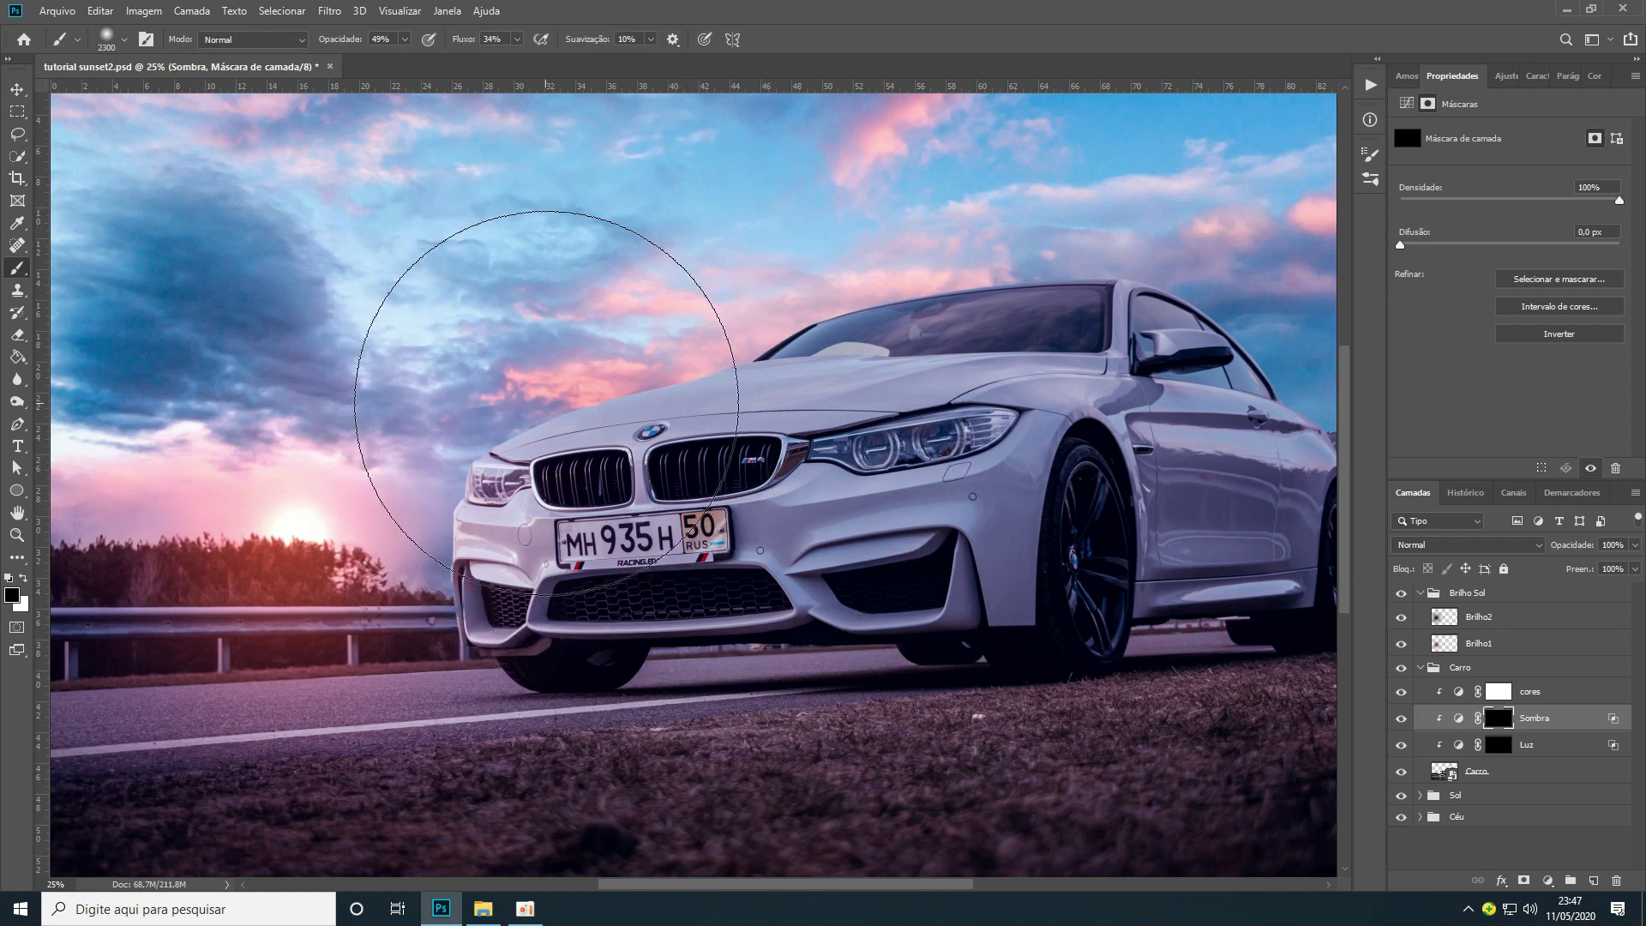
{"action": "key", "text": "bracketleft"}
{"action": "key", "text": "bracketleft"}
{"action": "key", "text": "bracketleft"}
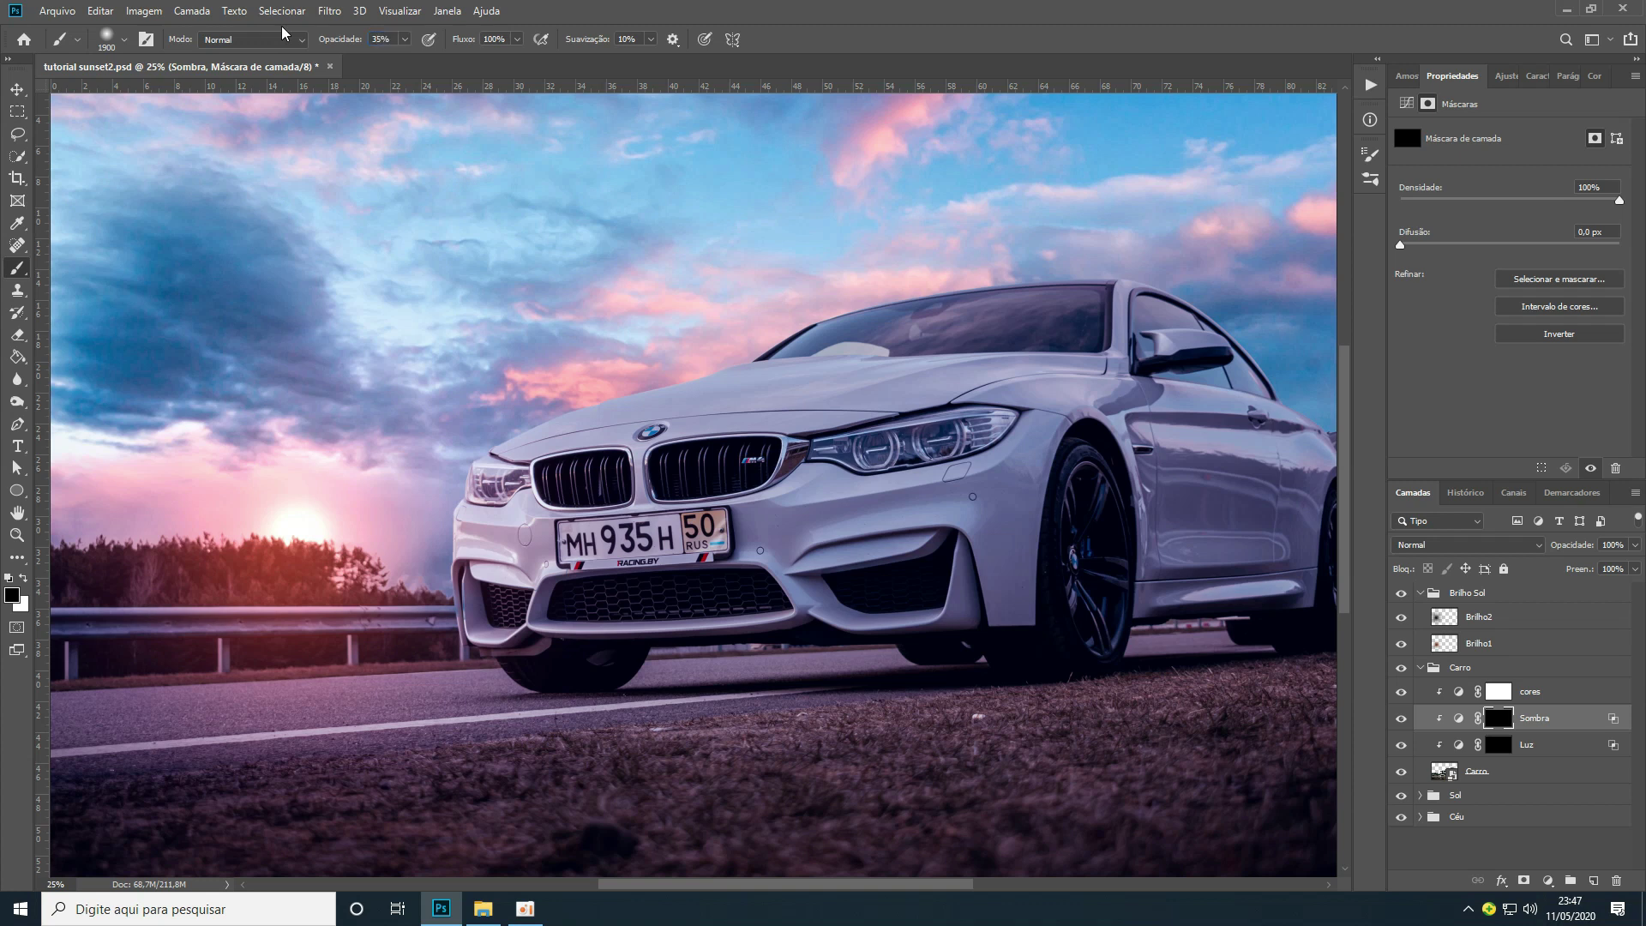
{"action": "left_click", "coordinate": [24, 577]}
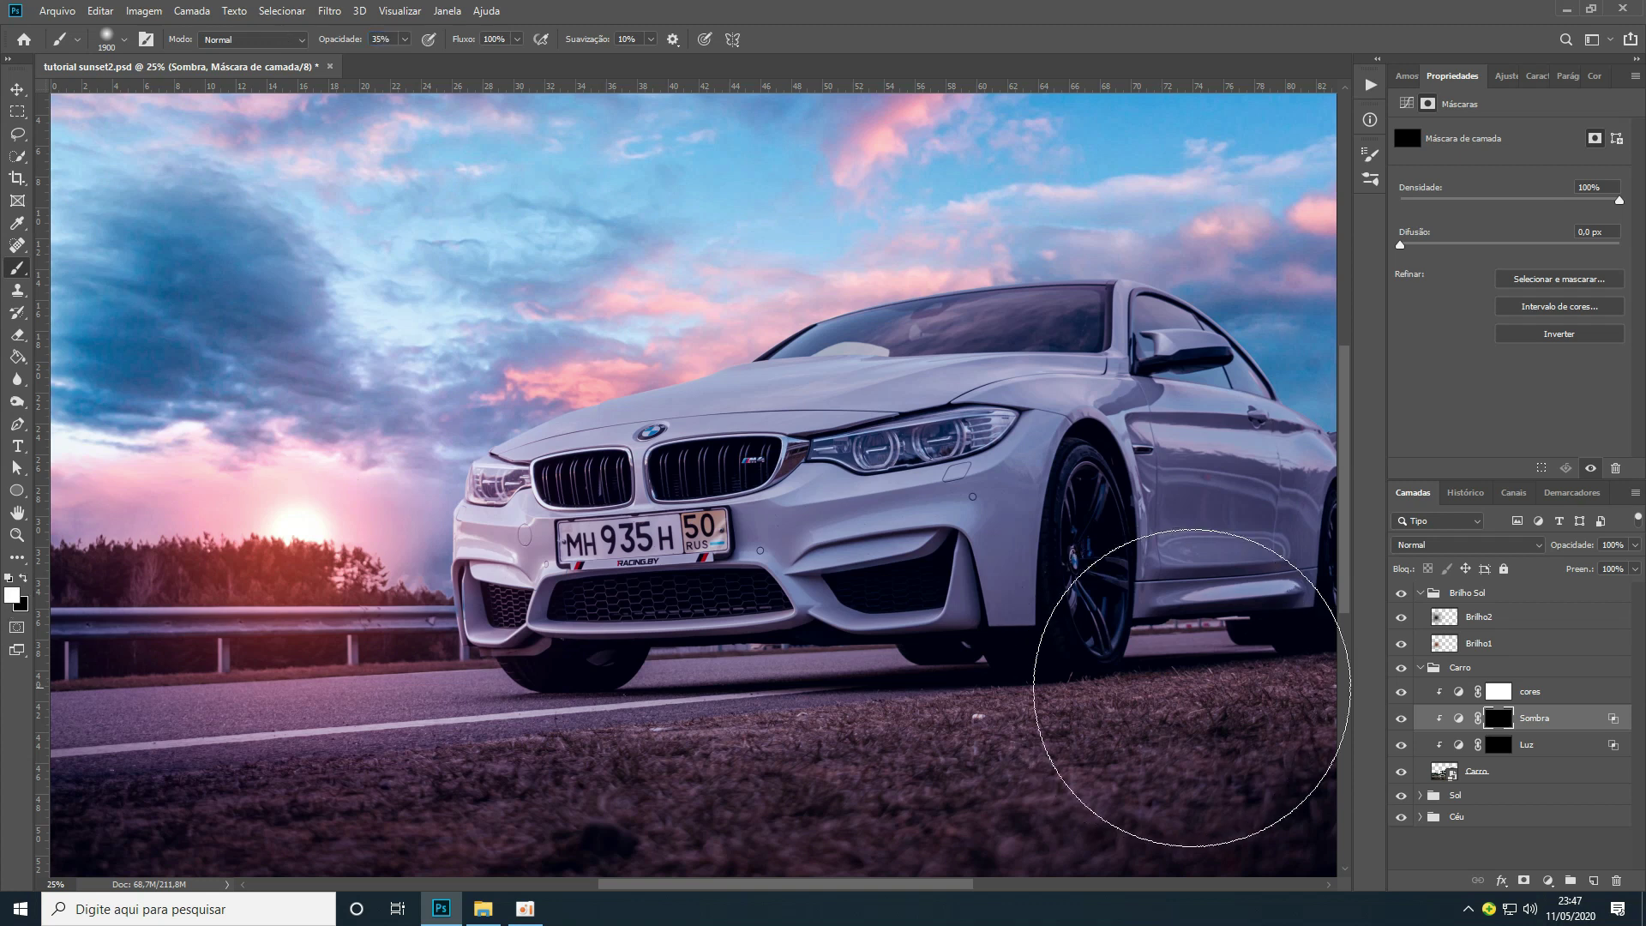
{"action": "left_click", "coordinate": [1213, 420]}
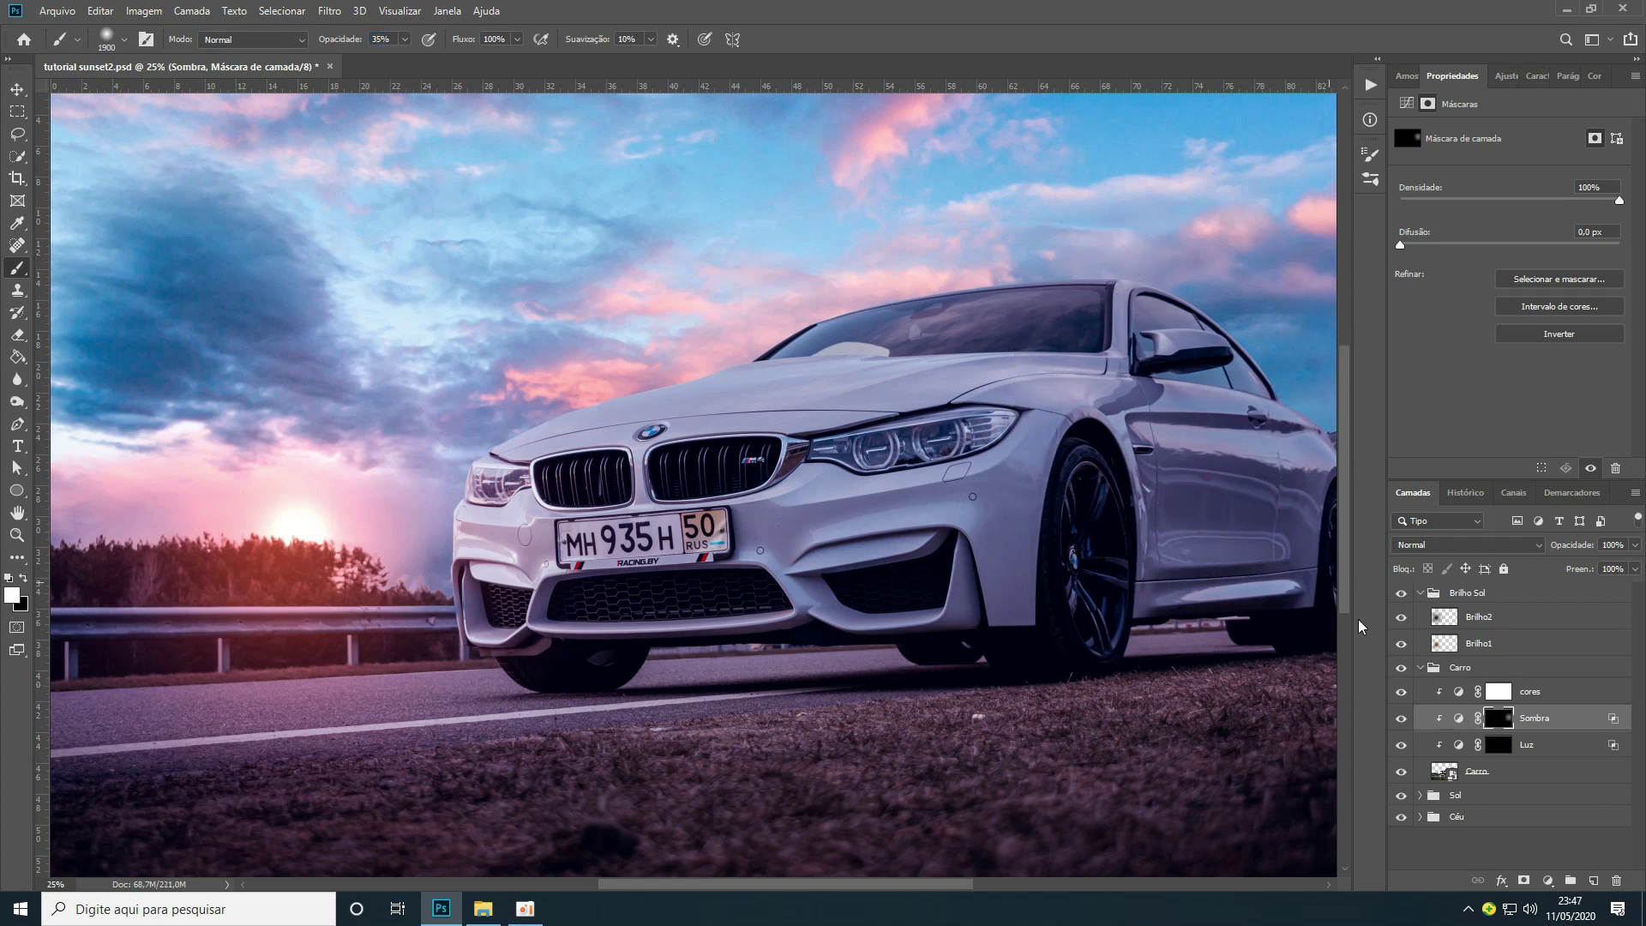
{"action": "key", "text": "ctrl+z"}
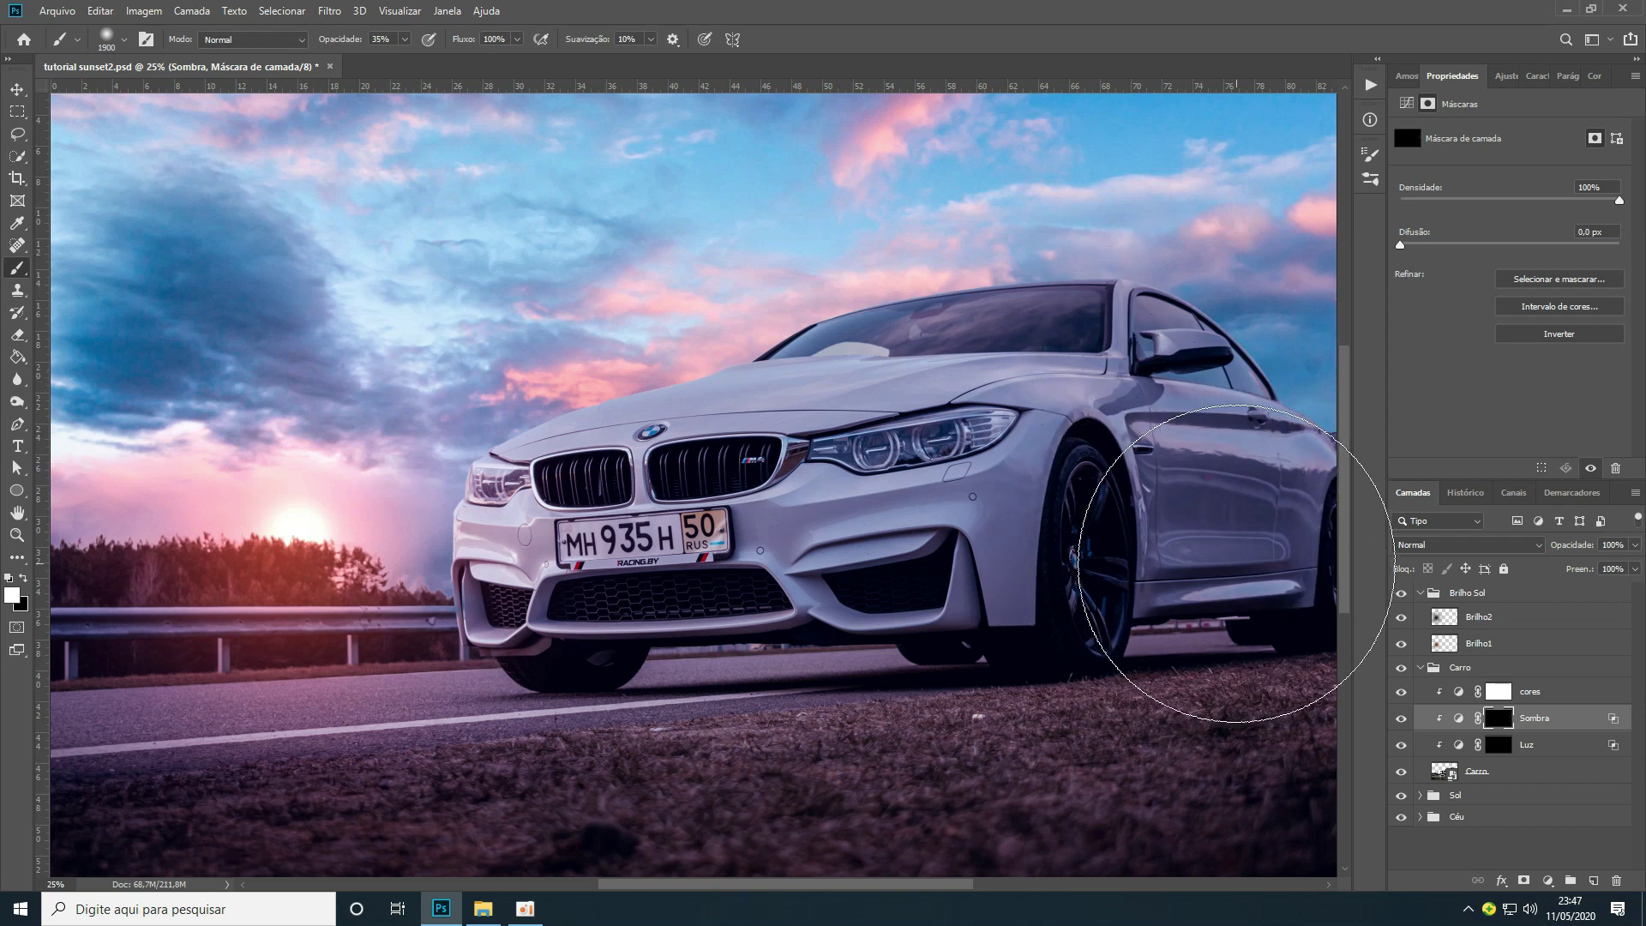
{"action": "mouse_move", "coordinate": [1230, 502]}
{"action": "left_mouse_down"}
{"action": "mouse_move", "coordinate": [1188, 433]}
{"action": "mouse_move", "coordinate": [1153, 544]}
{"action": "mouse_move", "coordinate": [1223, 540]}
{"action": "mouse_move", "coordinate": [1185, 366]}
{"action": "mouse_move", "coordinate": [1248, 404]}
{"action": "mouse_move", "coordinate": [1265, 499]}
{"action": "mouse_move", "coordinate": [1153, 581]}
{"action": "mouse_move", "coordinate": [1284, 590]}
{"action": "mouse_move", "coordinate": [1232, 439]}
{"action": "left_mouse_up"}
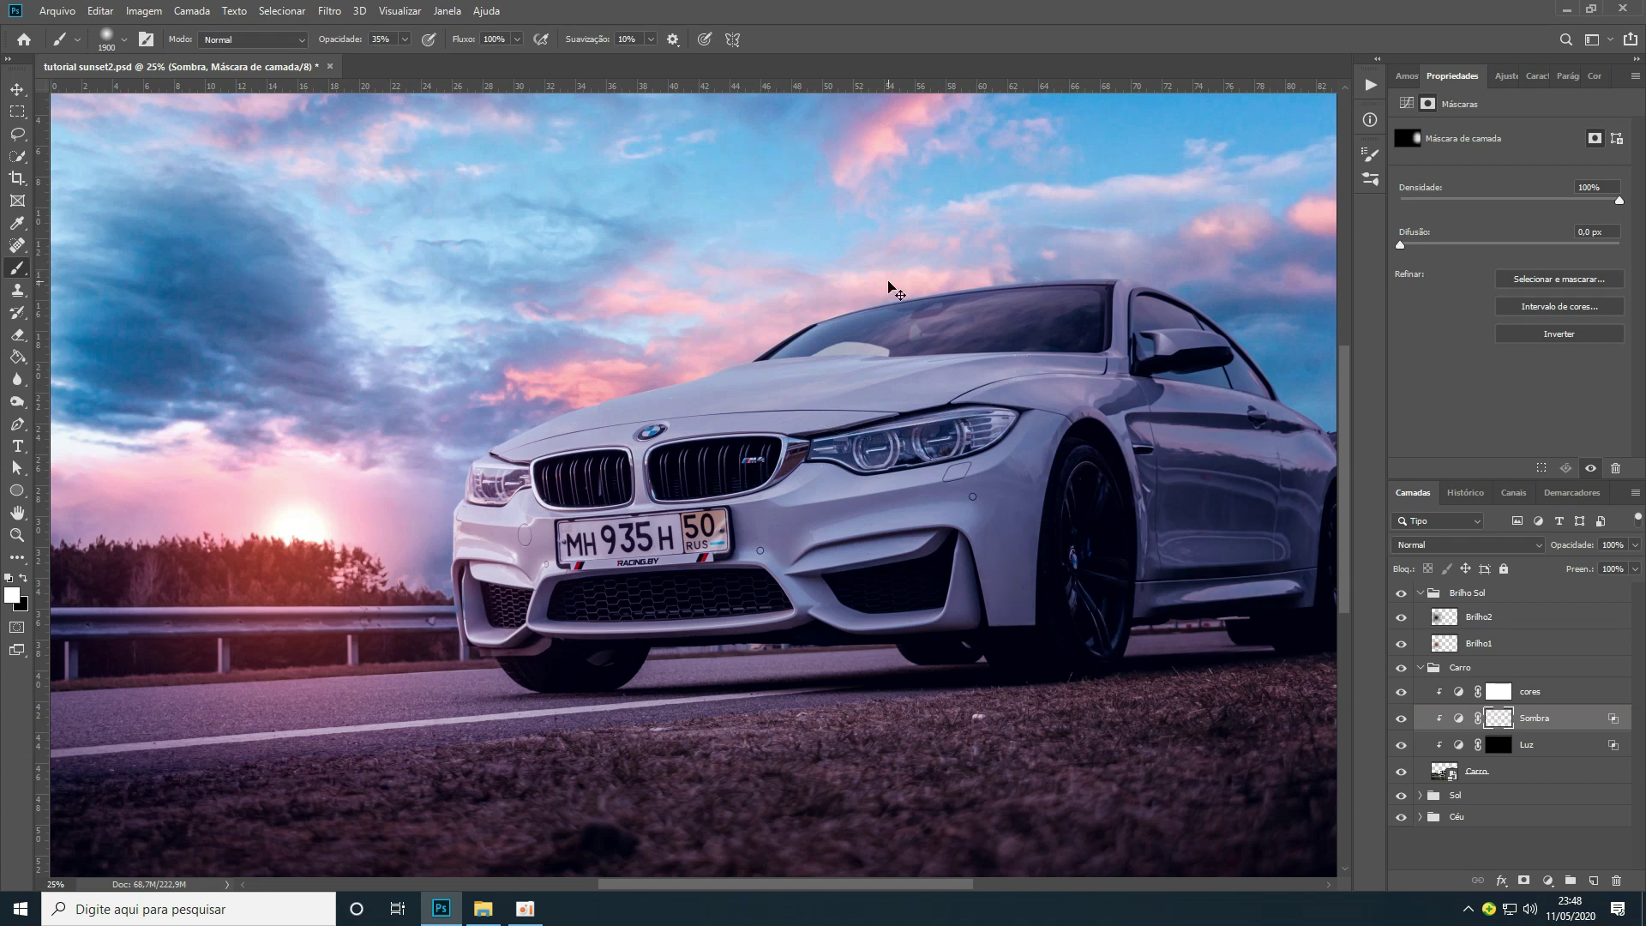
{"action": "key", "text": "ctrl+z"}
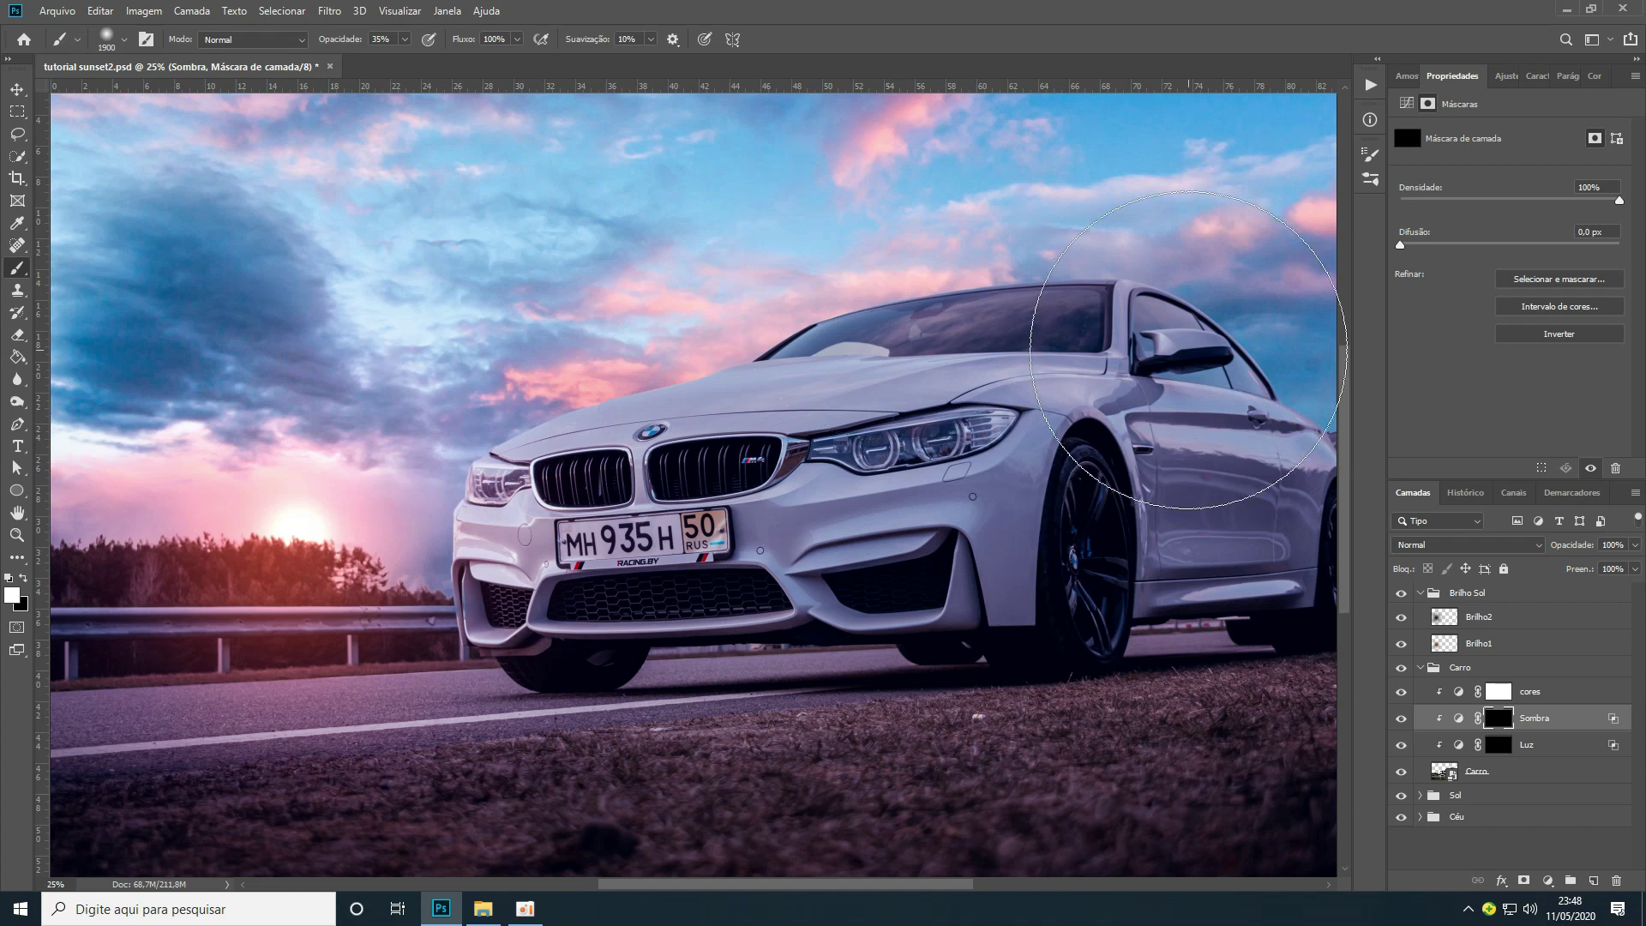
Paint the Sombra mask white over the car's side and foreground grass, refining the lower area with the brush reduced to 900
{"action": "mouse_move", "coordinate": [1181, 384]}
{"action": "left_mouse_down"}
{"action": "mouse_move", "coordinate": [1196, 461]}
{"action": "mouse_move", "coordinate": [1127, 553]}
{"action": "mouse_move", "coordinate": [1249, 526]}
{"action": "mouse_move", "coordinate": [1191, 430]}
{"action": "mouse_move", "coordinate": [1097, 494]}
{"action": "mouse_move", "coordinate": [961, 523]}
{"action": "mouse_move", "coordinate": [924, 554]}
{"action": "mouse_move", "coordinate": [834, 557]}
{"action": "mouse_move", "coordinate": [963, 549]}
{"action": "mouse_move", "coordinate": [1035, 496]}
{"action": "mouse_move", "coordinate": [1025, 448]}
{"action": "mouse_move", "coordinate": [998, 507]}
{"action": "mouse_move", "coordinate": [905, 565]}
{"action": "mouse_move", "coordinate": [845, 554]}
{"action": "mouse_move", "coordinate": [950, 516]}
{"action": "mouse_move", "coordinate": [919, 530]}
{"action": "mouse_move", "coordinate": [978, 486]}
{"action": "mouse_move", "coordinate": [913, 516]}
{"action": "mouse_move", "coordinate": [1189, 499]}
{"action": "mouse_move", "coordinate": [1236, 527]}
{"action": "mouse_move", "coordinate": [1211, 504]}
{"action": "mouse_move", "coordinate": [1091, 531]}
{"action": "mouse_move", "coordinate": [1124, 489]}
{"action": "mouse_move", "coordinate": [1239, 503]}
{"action": "mouse_move", "coordinate": [1245, 447]}
{"action": "mouse_move", "coordinate": [1179, 352]}
{"action": "mouse_move", "coordinate": [1225, 421]}
{"action": "mouse_move", "coordinate": [1254, 556]}
{"action": "mouse_move", "coordinate": [1149, 578]}
{"action": "mouse_move", "coordinate": [1193, 571]}
{"action": "mouse_move", "coordinate": [1208, 592]}
{"action": "mouse_move", "coordinate": [1161, 728]}
{"action": "mouse_move", "coordinate": [960, 830]}
{"action": "mouse_move", "coordinate": [1307, 738]}
{"action": "mouse_move", "coordinate": [980, 806]}
{"action": "mouse_move", "coordinate": [1260, 752]}
{"action": "mouse_move", "coordinate": [890, 787]}
{"action": "left_mouse_up"}
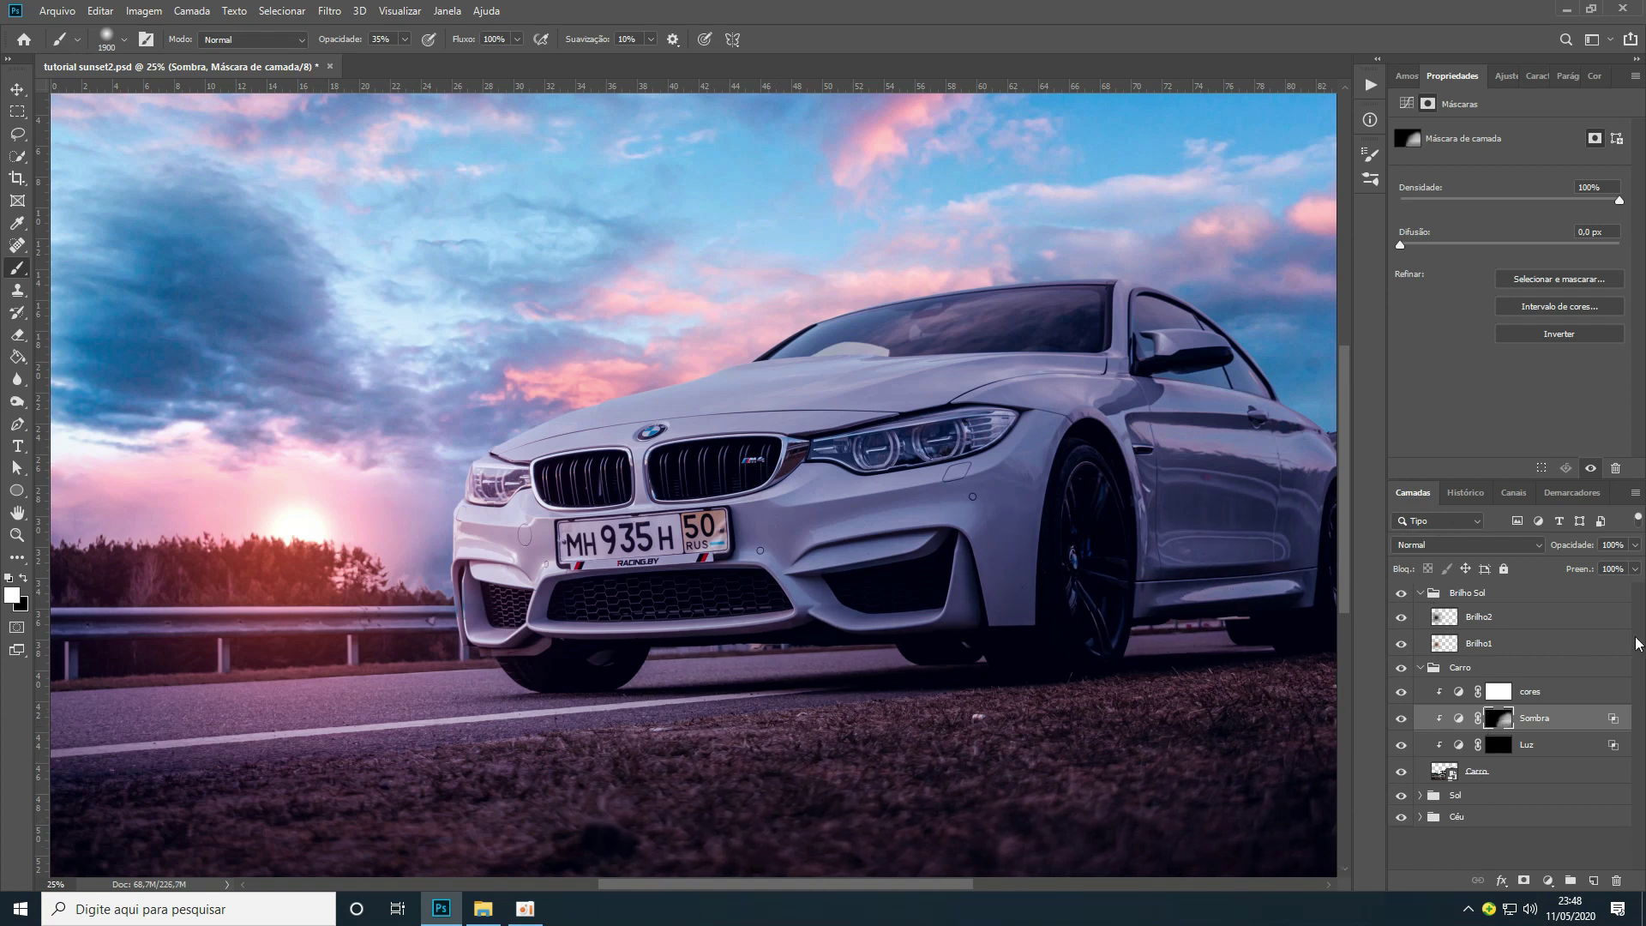
{"action": "key", "text": "bracketleft"}
{"action": "key", "text": "bracketleft"}
{"action": "key", "text": "bracketleft"}
{"action": "key", "text": "bracketleft"}
{"action": "key", "text": "bracketleft"}
{"action": "key", "text": "bracketleft"}
{"action": "key", "text": "bracketleft"}
{"action": "key", "text": "bracketleft"}
{"action": "key", "text": "bracketleft"}
{"action": "key", "text": "bracketleft"}
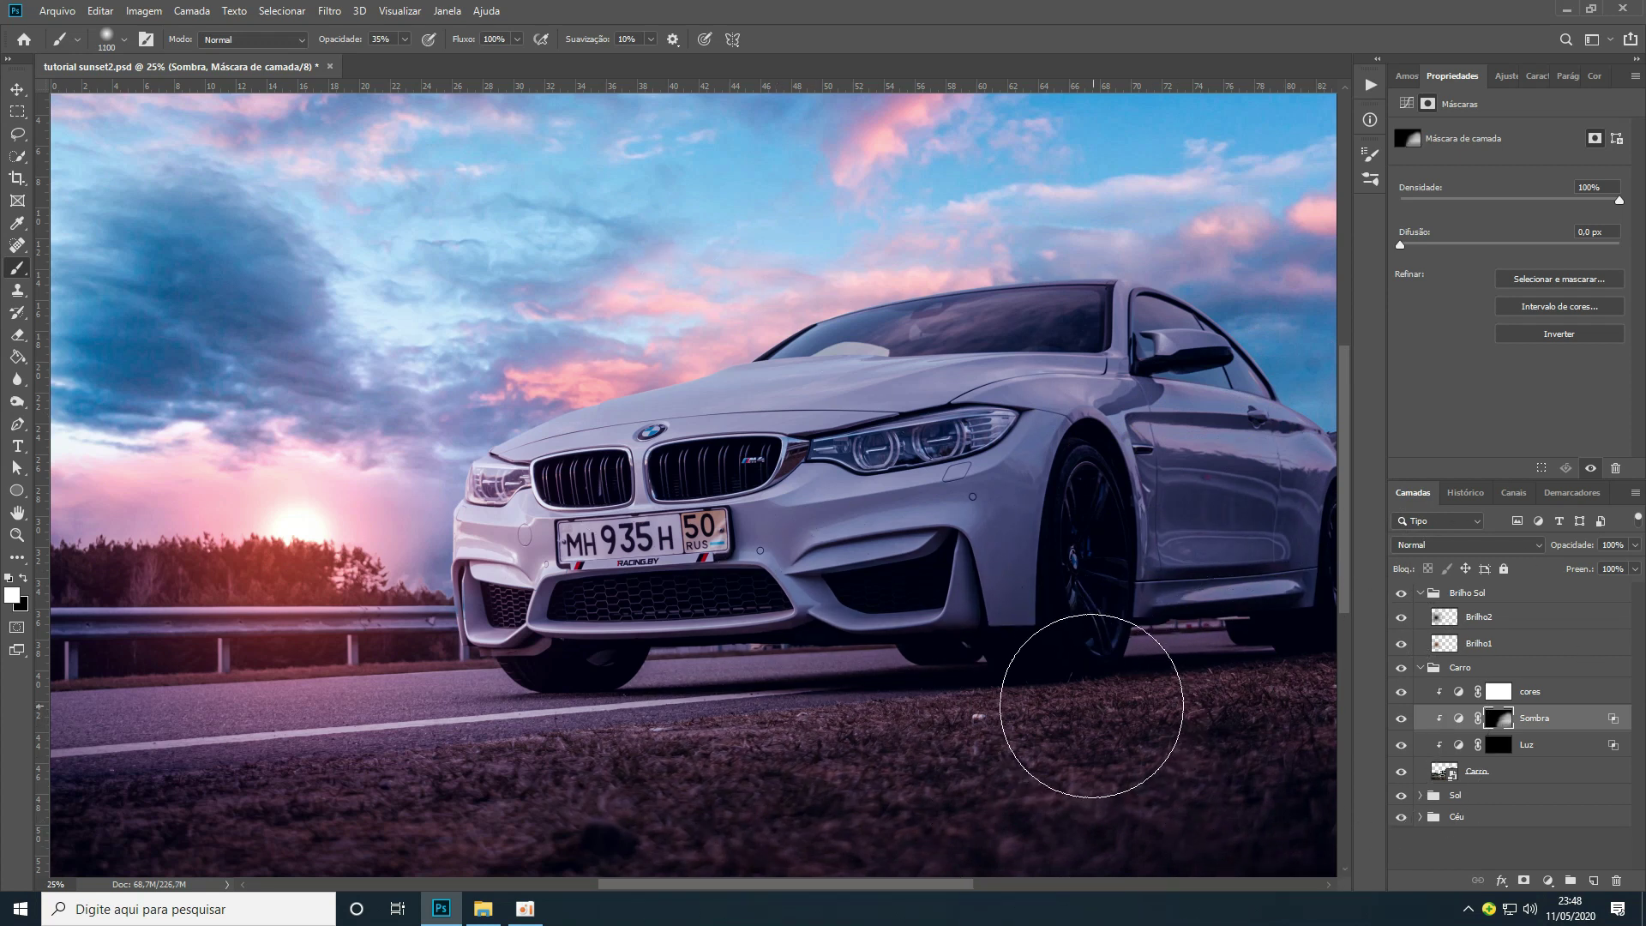
{"action": "mouse_move", "coordinate": [1038, 705]}
{"action": "left_mouse_down"}
{"action": "mouse_move", "coordinate": [1309, 686]}
{"action": "mouse_move", "coordinate": [998, 710]}
{"action": "mouse_move", "coordinate": [841, 753]}
{"action": "mouse_move", "coordinate": [918, 803]}
{"action": "mouse_move", "coordinate": [1106, 808]}
{"action": "mouse_move", "coordinate": [741, 798]}
{"action": "left_mouse_up"}
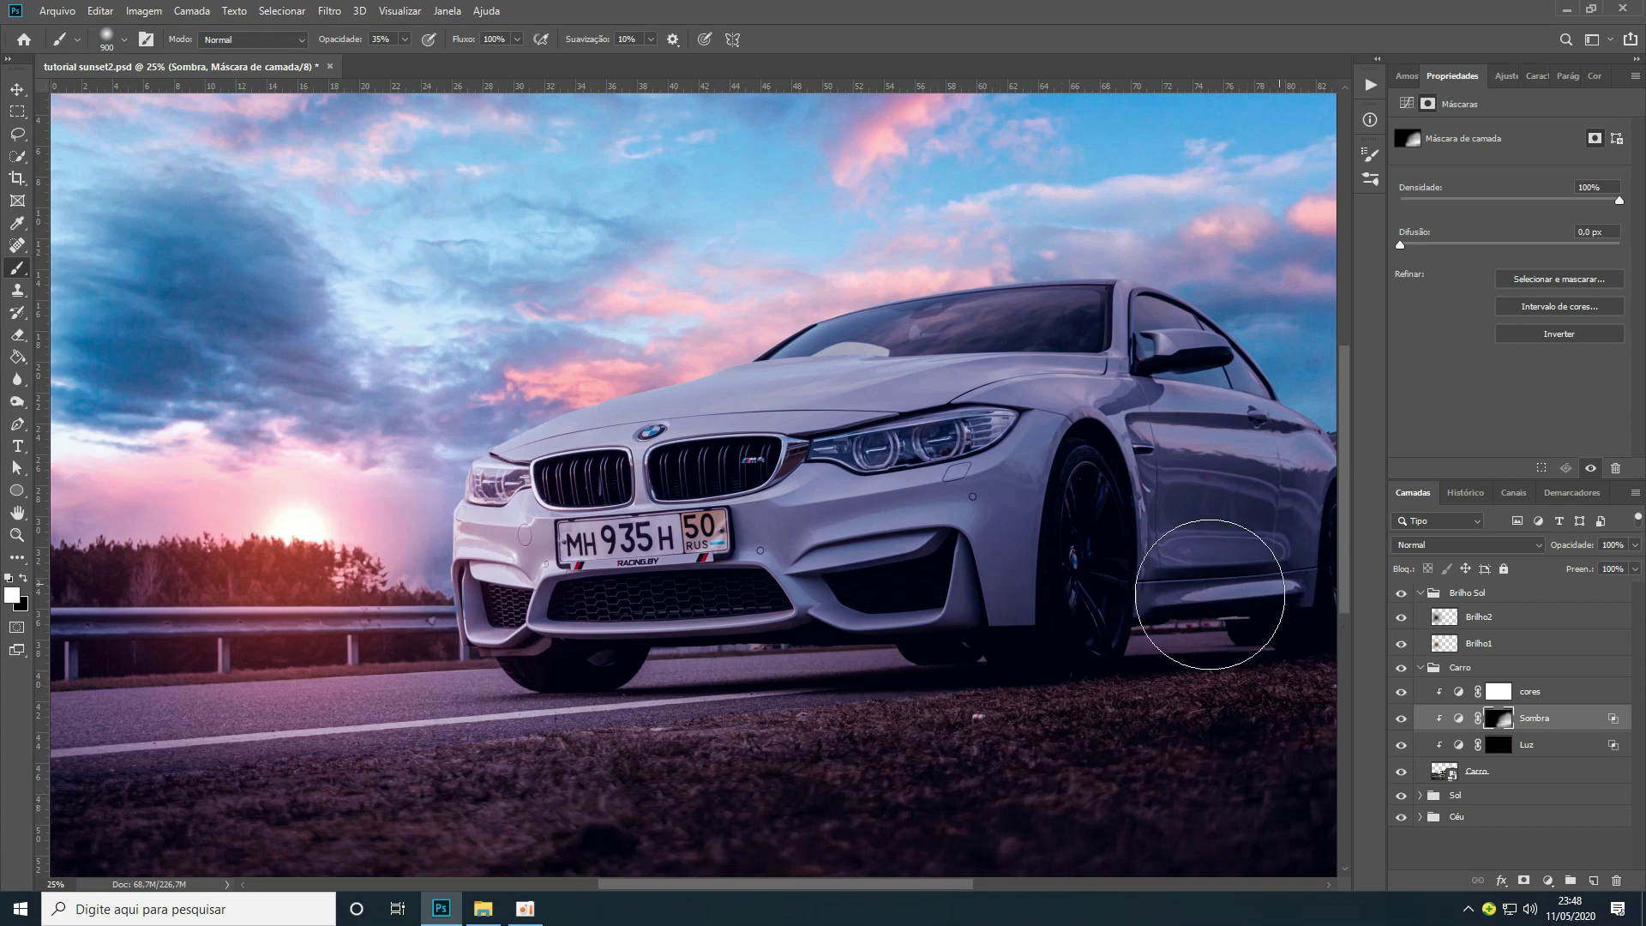
{"action": "left_click", "coordinate": [1403, 724]}
{"action": "left_click", "coordinate": [1403, 724]}
{"action": "left_click", "coordinate": [1403, 724]}
{"action": "left_click", "coordinate": [1403, 724]}
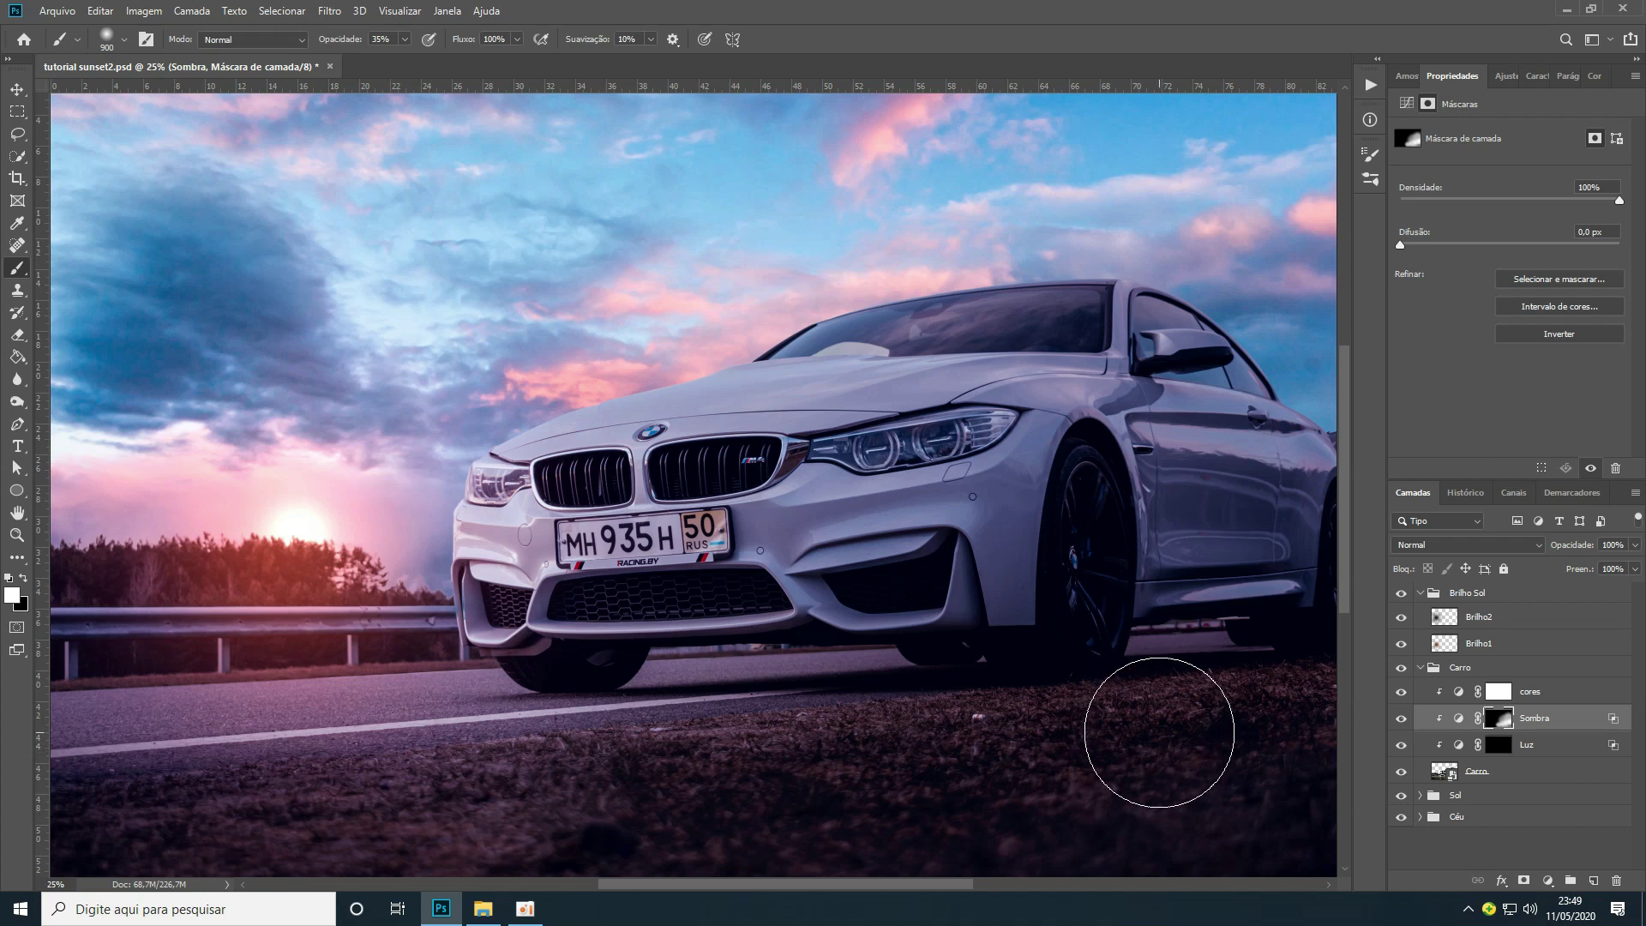
Paint the Luz mask white over the car's sun-facing front bumper, headlight and hood
{"action": "left_click", "coordinate": [1501, 748]}
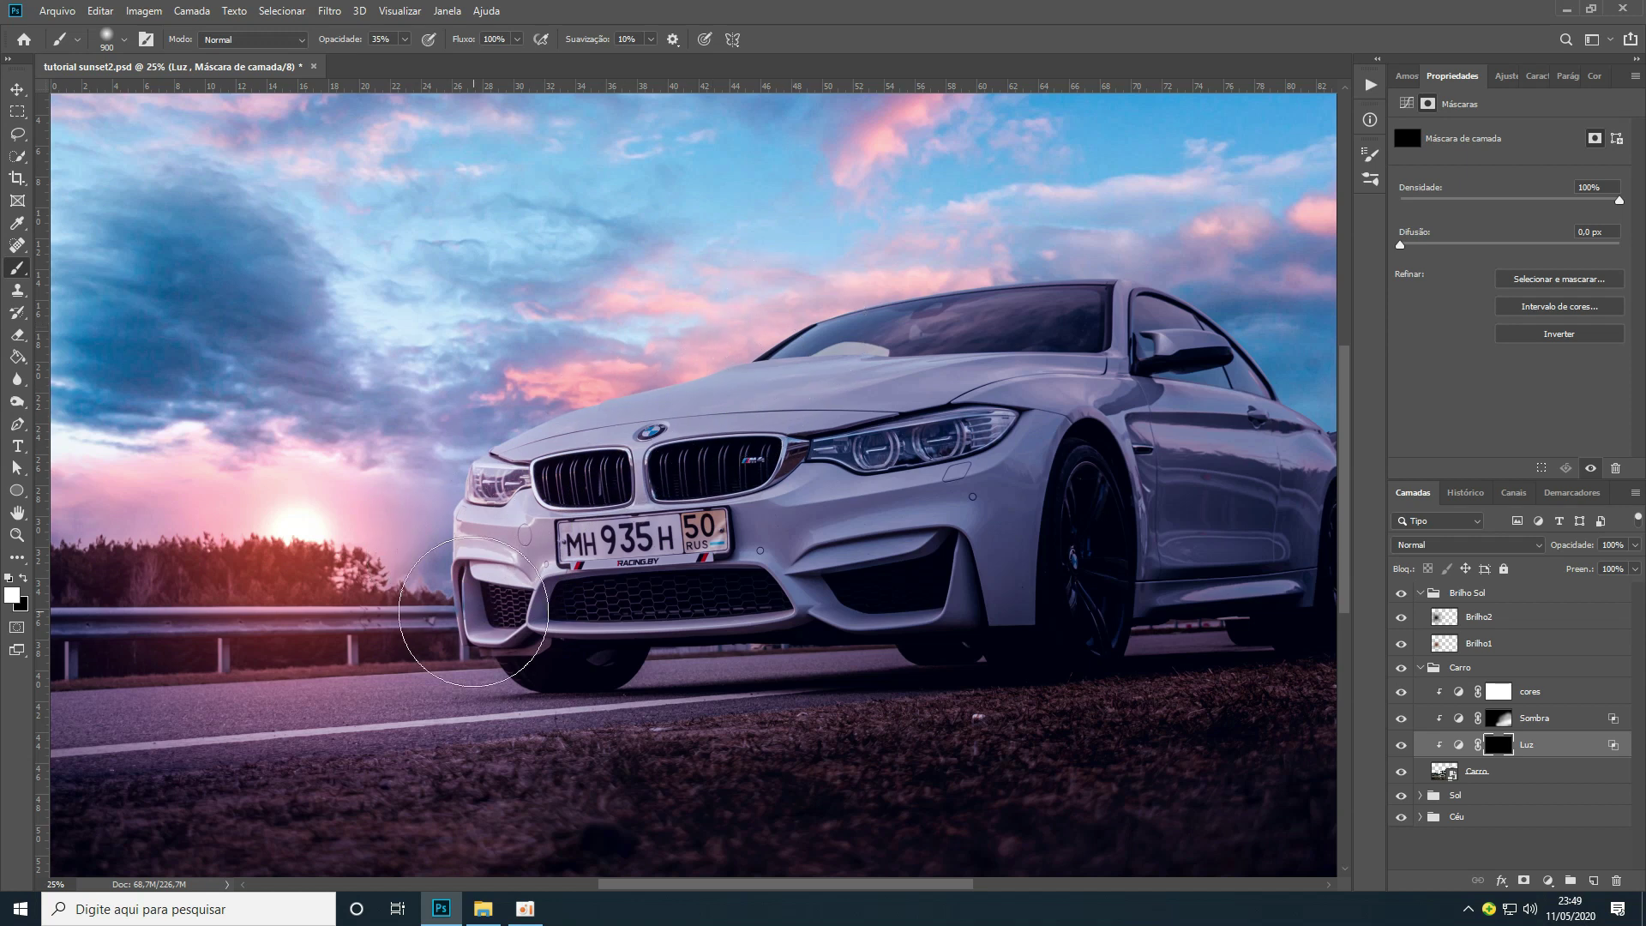
{"action": "left_click_drag", "start_coordinate": [457, 581], "coordinate": [487, 507]}
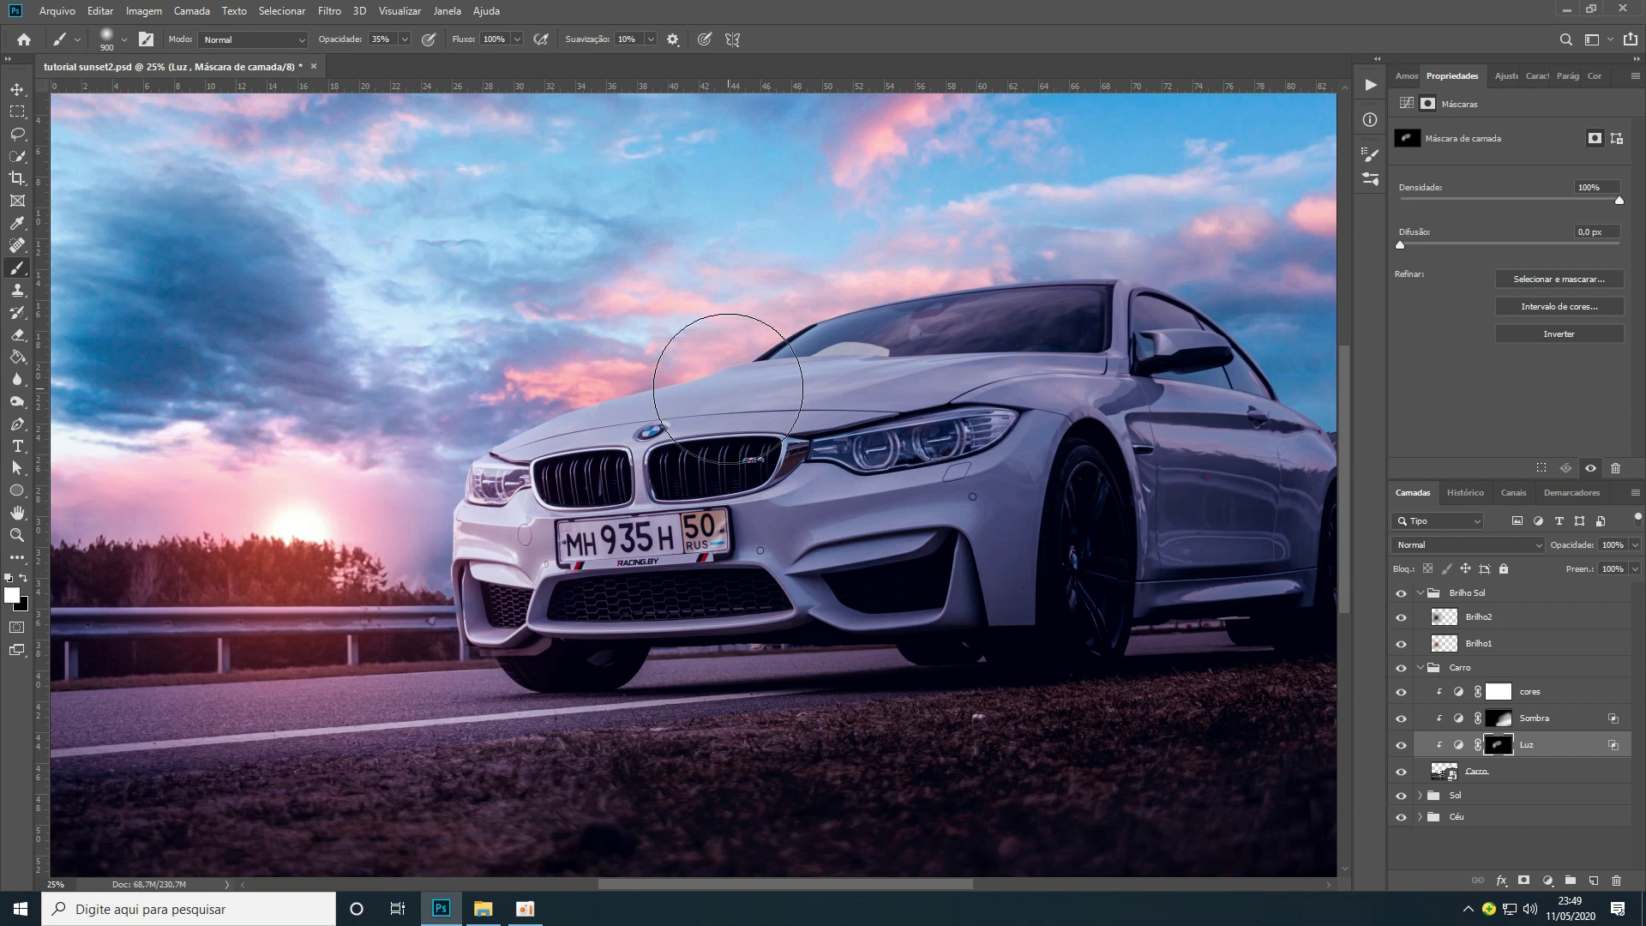
{"action": "left_click_drag", "start_coordinate": [576, 452], "coordinate": [774, 401]}
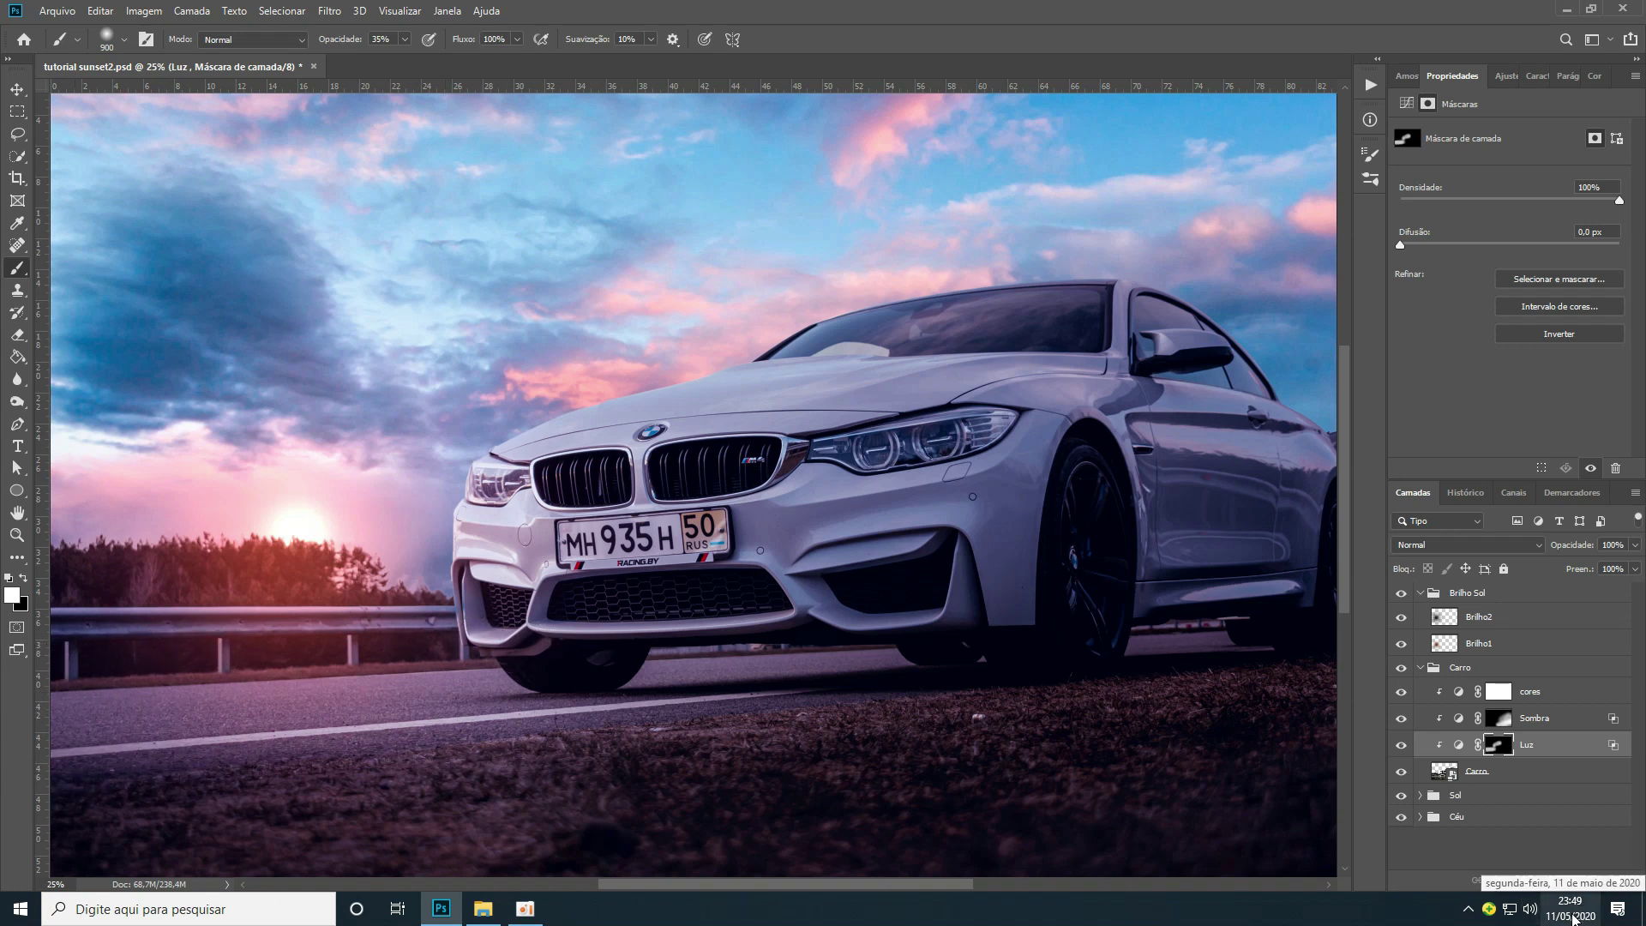
Compare the car with and without the Luz and Sombra effects
{"action": "left_click", "coordinate": [1402, 746]}
{"action": "left_click", "coordinate": [1402, 746]}
{"action": "left_click", "coordinate": [1402, 746]}
{"action": "left_click", "coordinate": [1402, 746]}
{"action": "left_click", "coordinate": [1402, 746]}
{"action": "left_click", "coordinate": [1402, 746]}
{"action": "left_click", "coordinate": [1403, 720]}
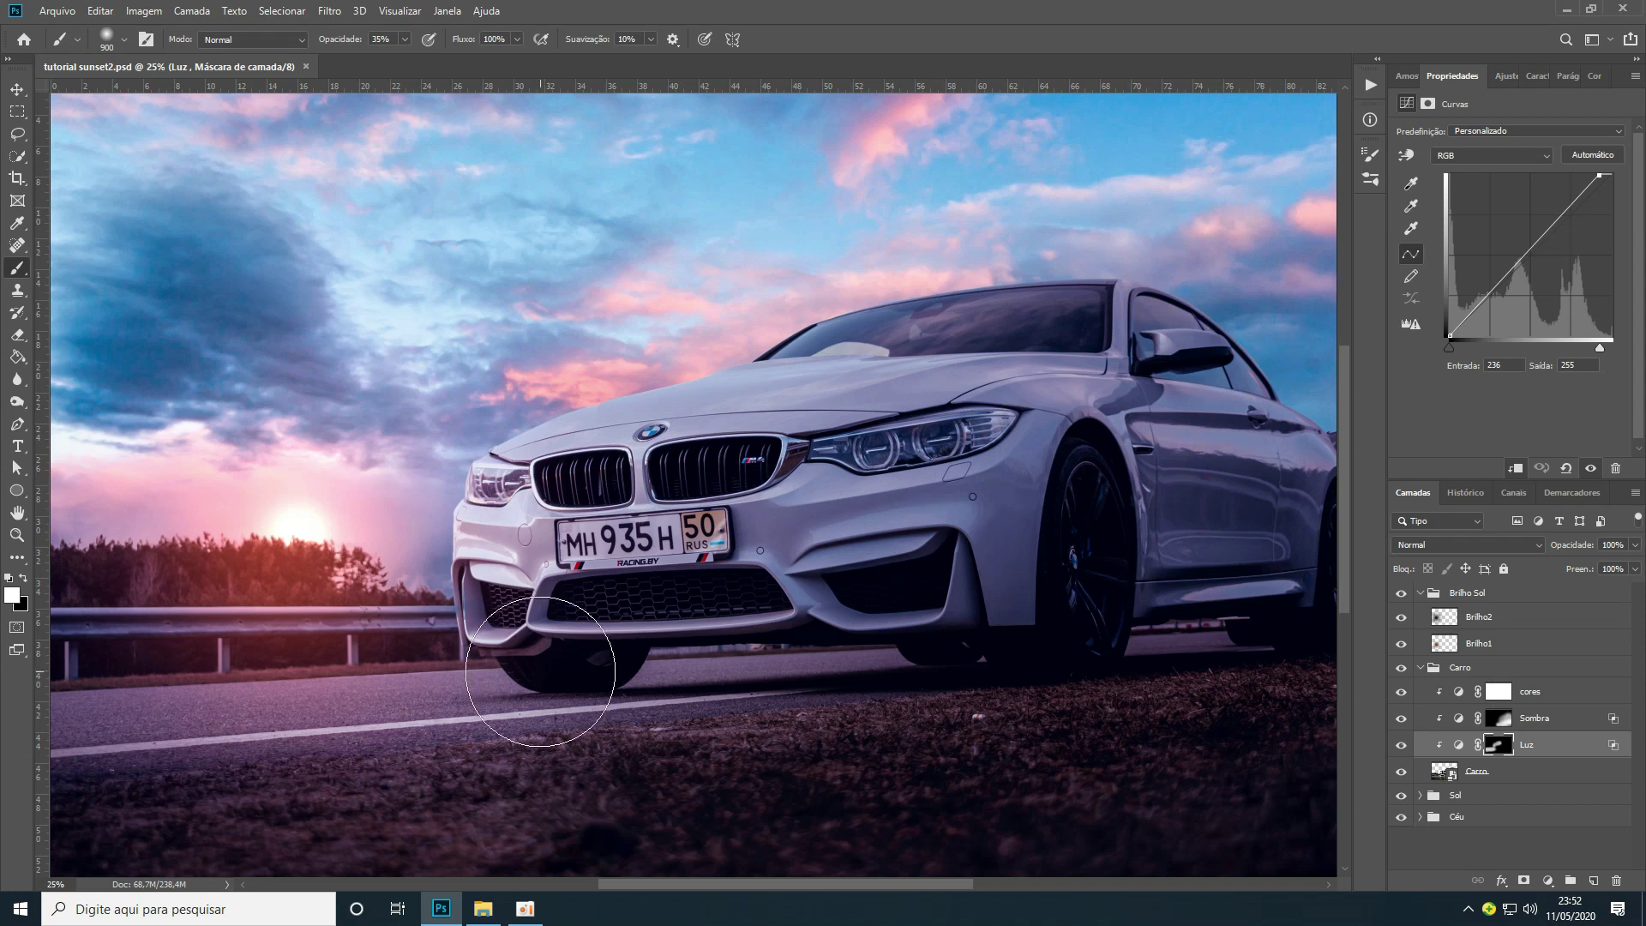
Reduce the Sombra layer's opacity to 59% and compare the image with and without it
{"action": "left_click", "coordinate": [1553, 721]}
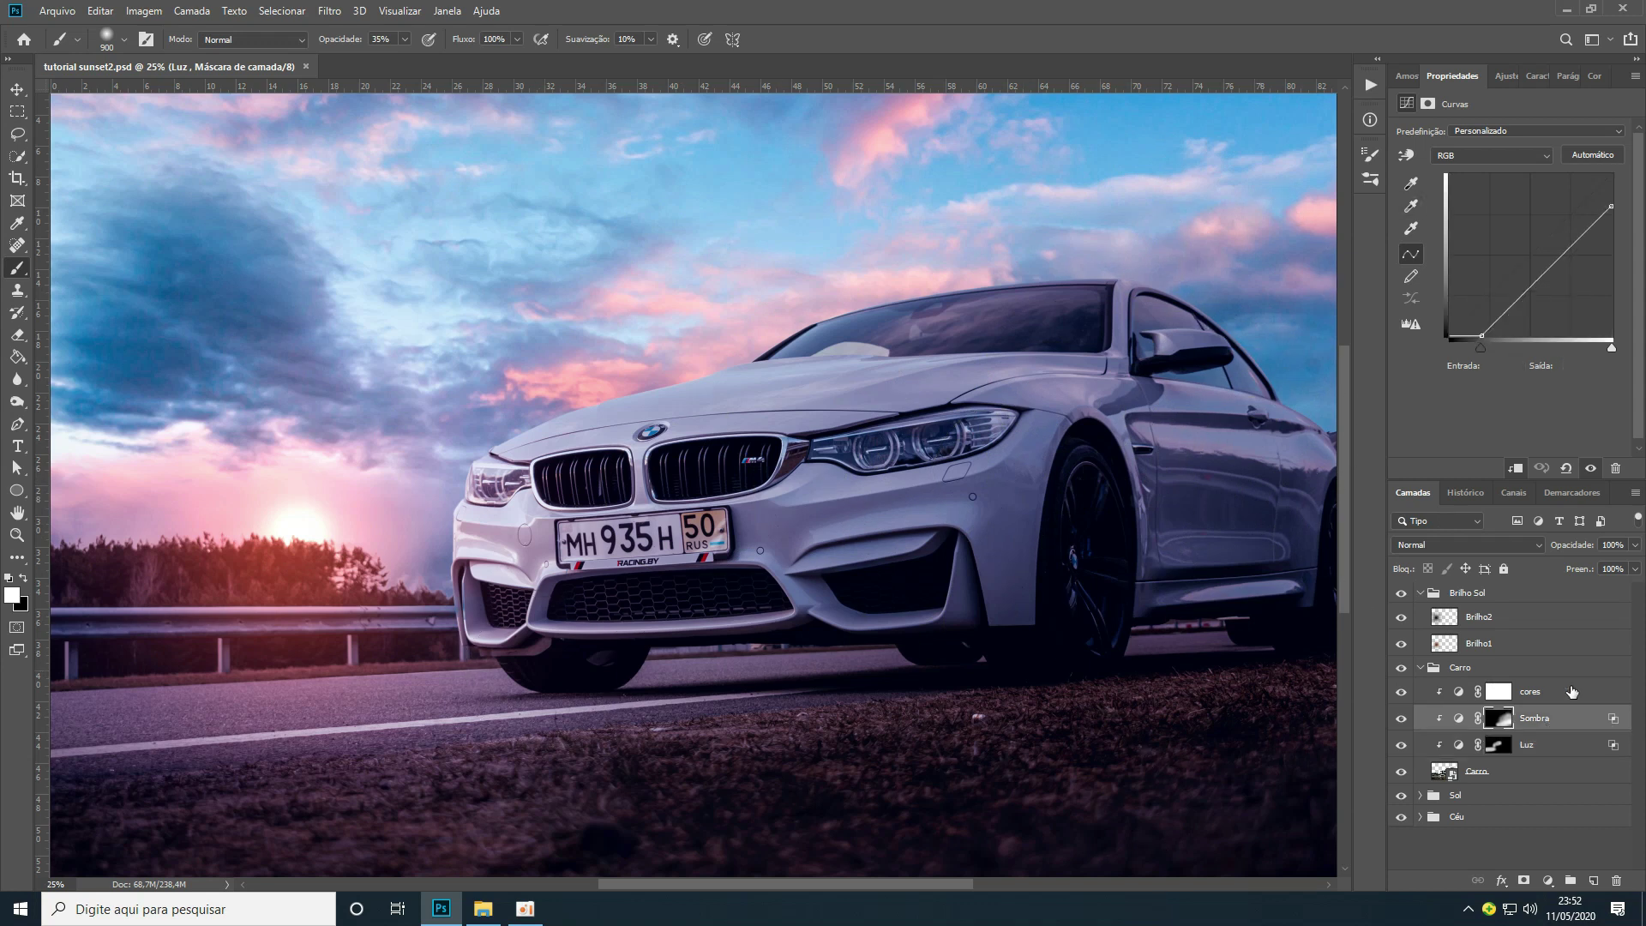
{"action": "left_click", "coordinate": [1636, 546]}
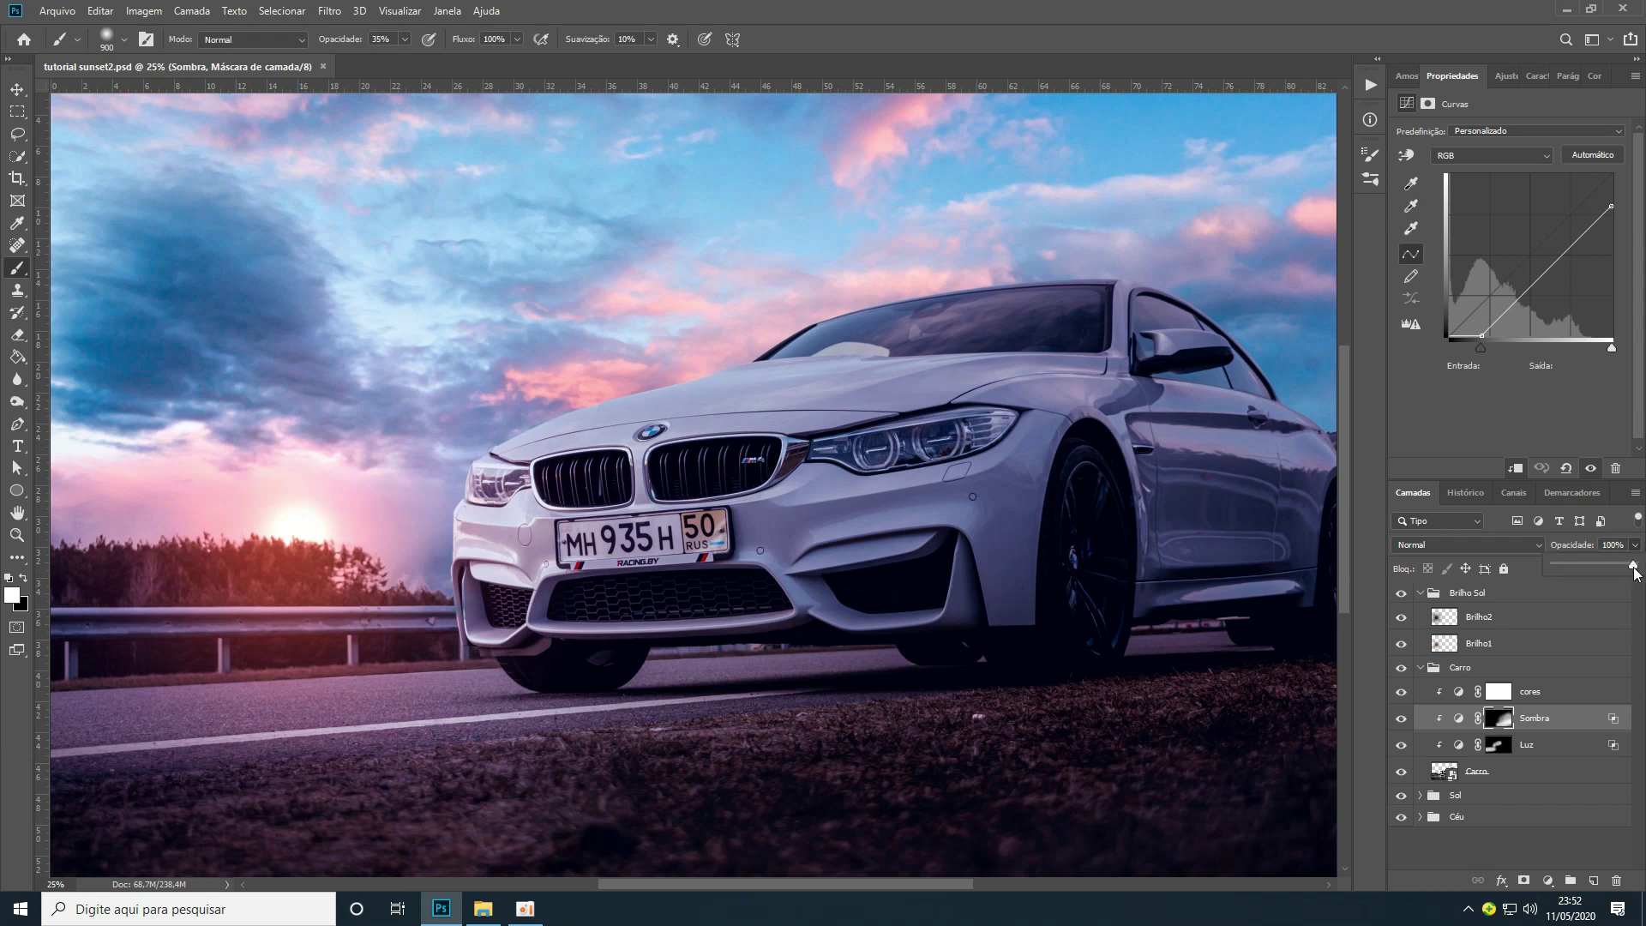
{"action": "left_click_drag", "start_coordinate": [1635, 568], "coordinate": [1601, 568]}
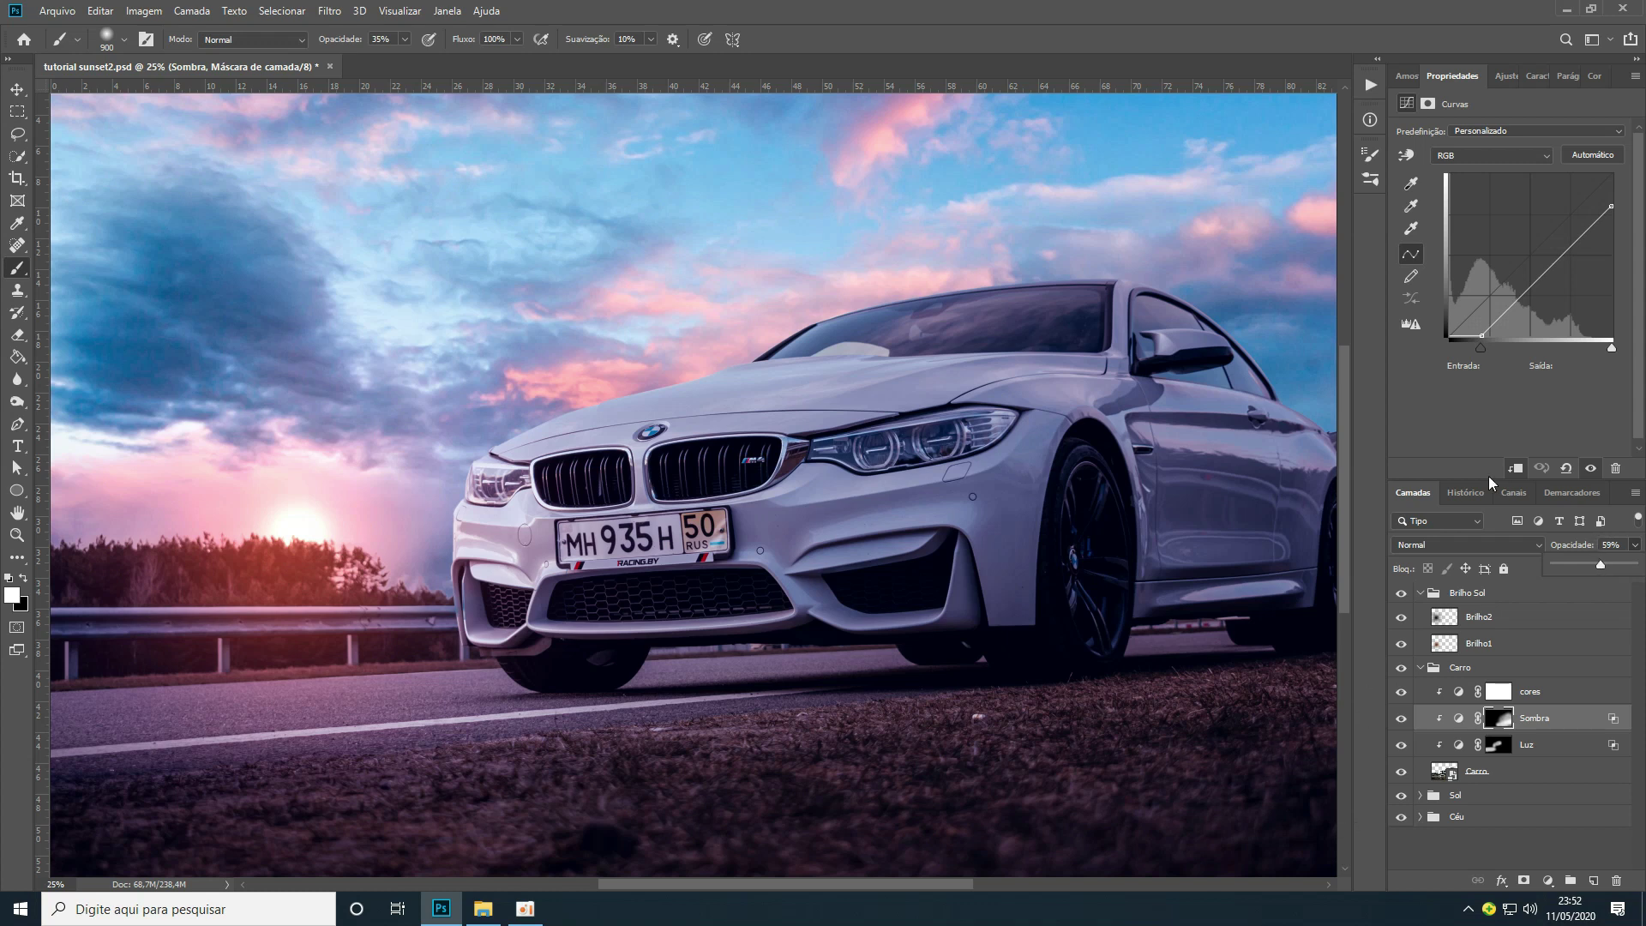
{"action": "left_click", "coordinate": [1401, 720]}
{"action": "left_click", "coordinate": [1401, 720]}
In the Luz Curves adjustment, lower the green midpoint to input 133, output 122, and the blue midpoint to input 131, output 118
{"action": "left_click", "coordinate": [1498, 746]}
{"action": "left_click", "coordinate": [1461, 746]}
{"action": "left_click", "coordinate": [1460, 156]}
{"action": "left_click", "coordinate": [1454, 198]}
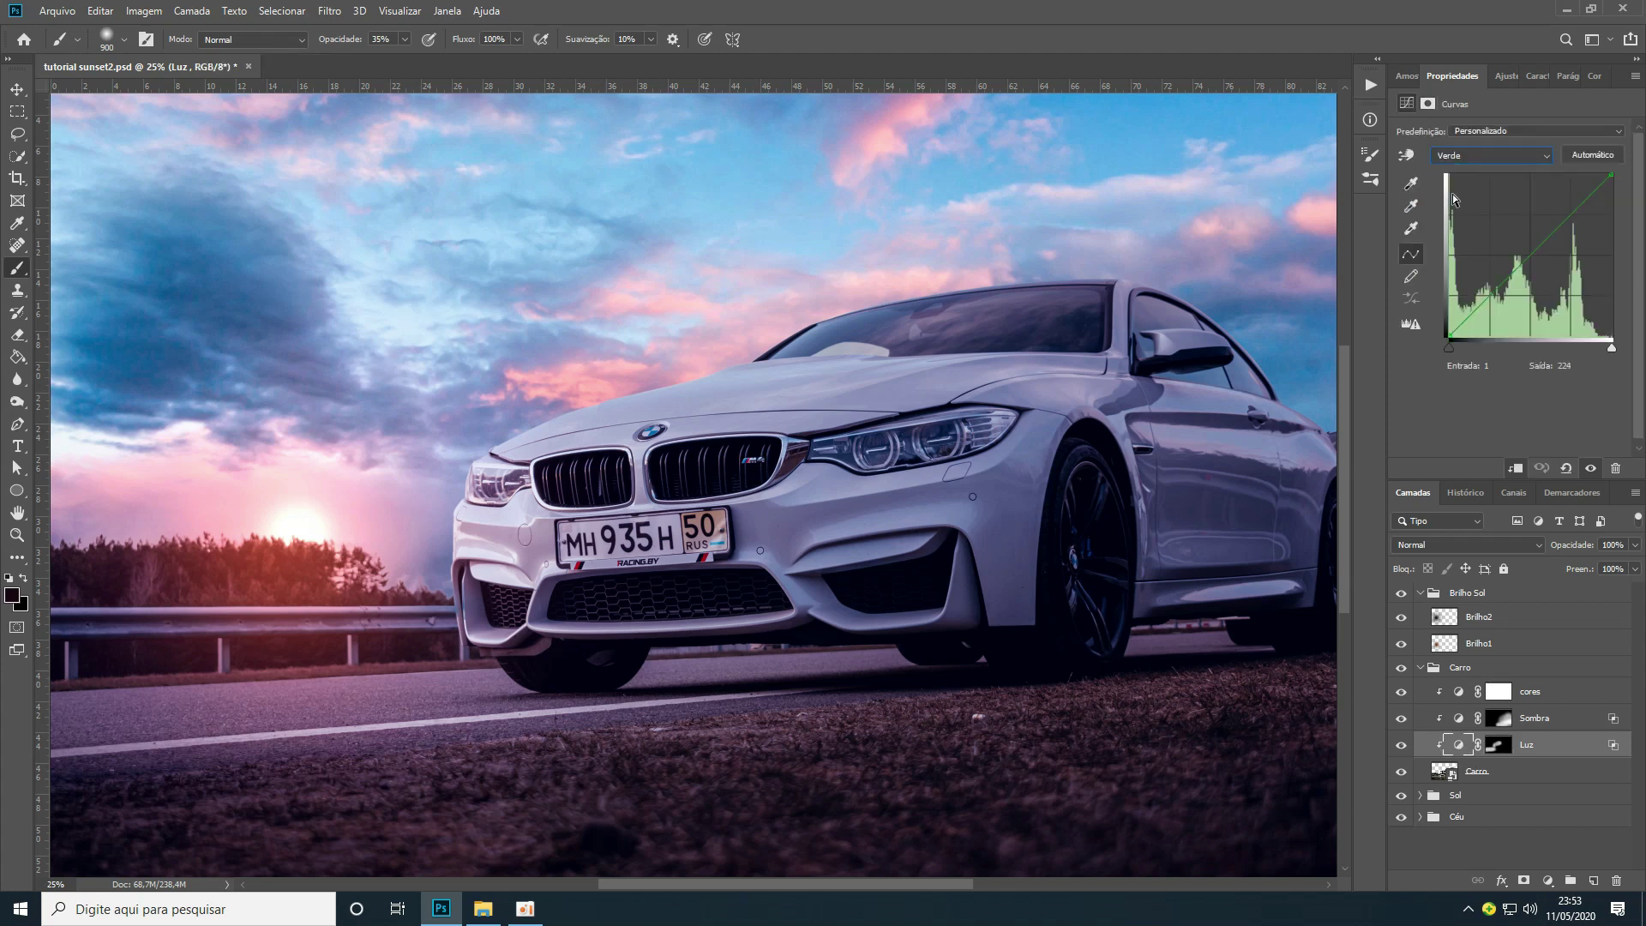
{"action": "left_click_drag", "start_coordinate": [1532, 256], "coordinate": [1534, 258]}
{"action": "left_click", "coordinate": [1493, 156]}
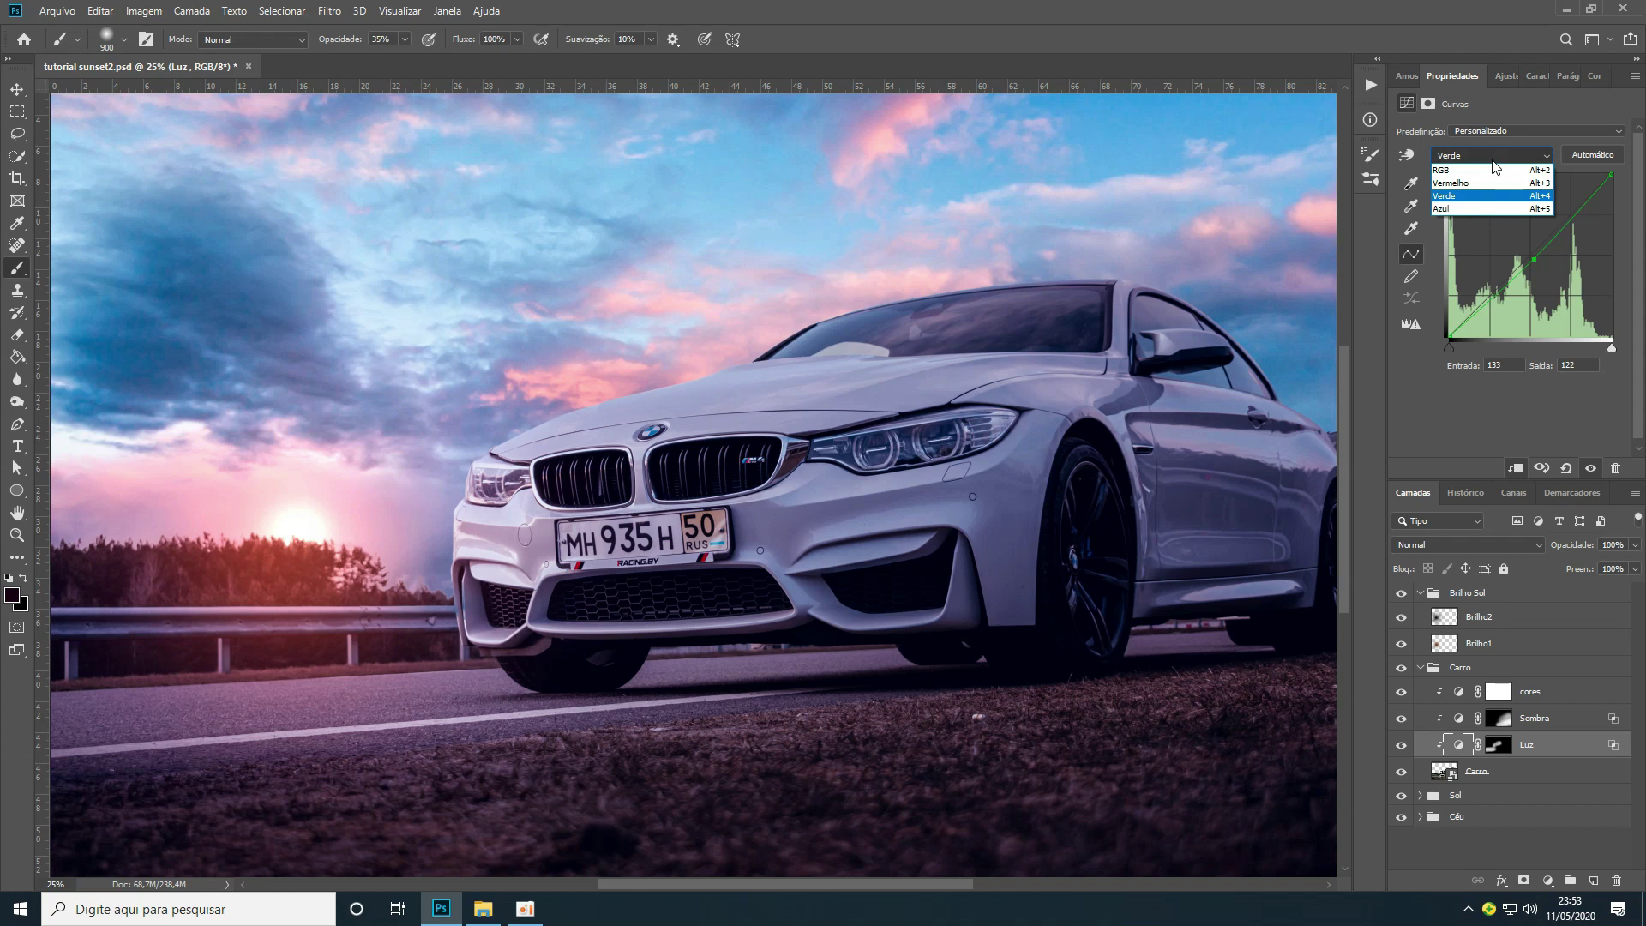
{"action": "left_click", "coordinate": [1451, 208]}
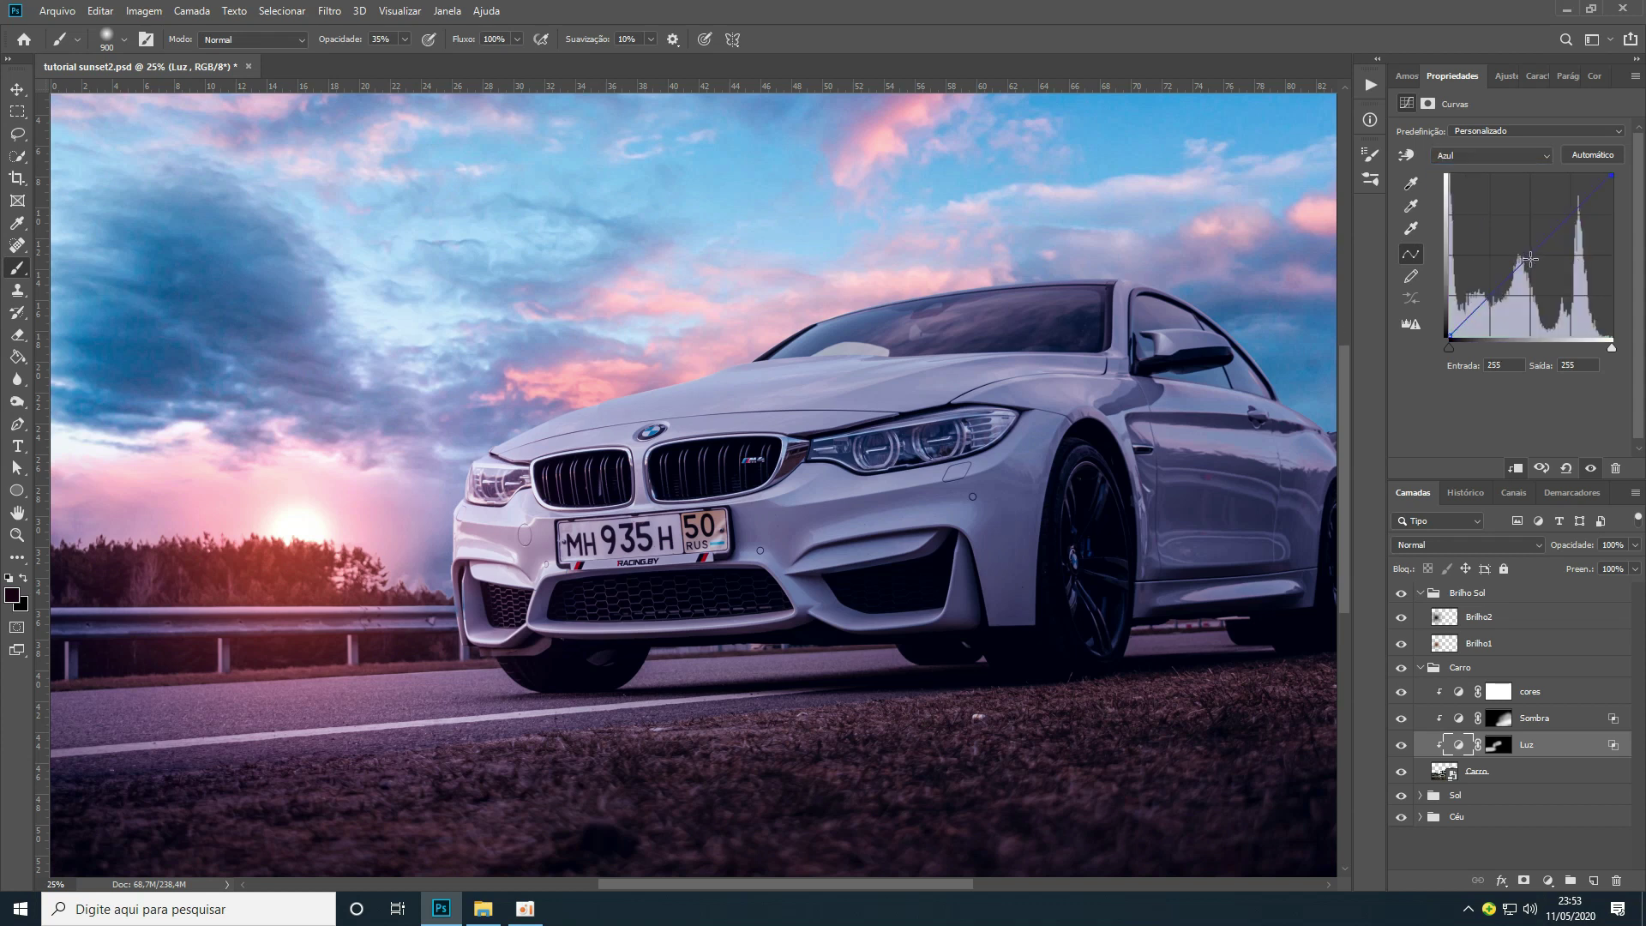
{"action": "left_click_drag", "start_coordinate": [1533, 259], "coordinate": [1535, 261]}
Refine the Luz curve's green midpoint to input 134, output 121, and save the document
{"action": "left_click", "coordinate": [1449, 161]}
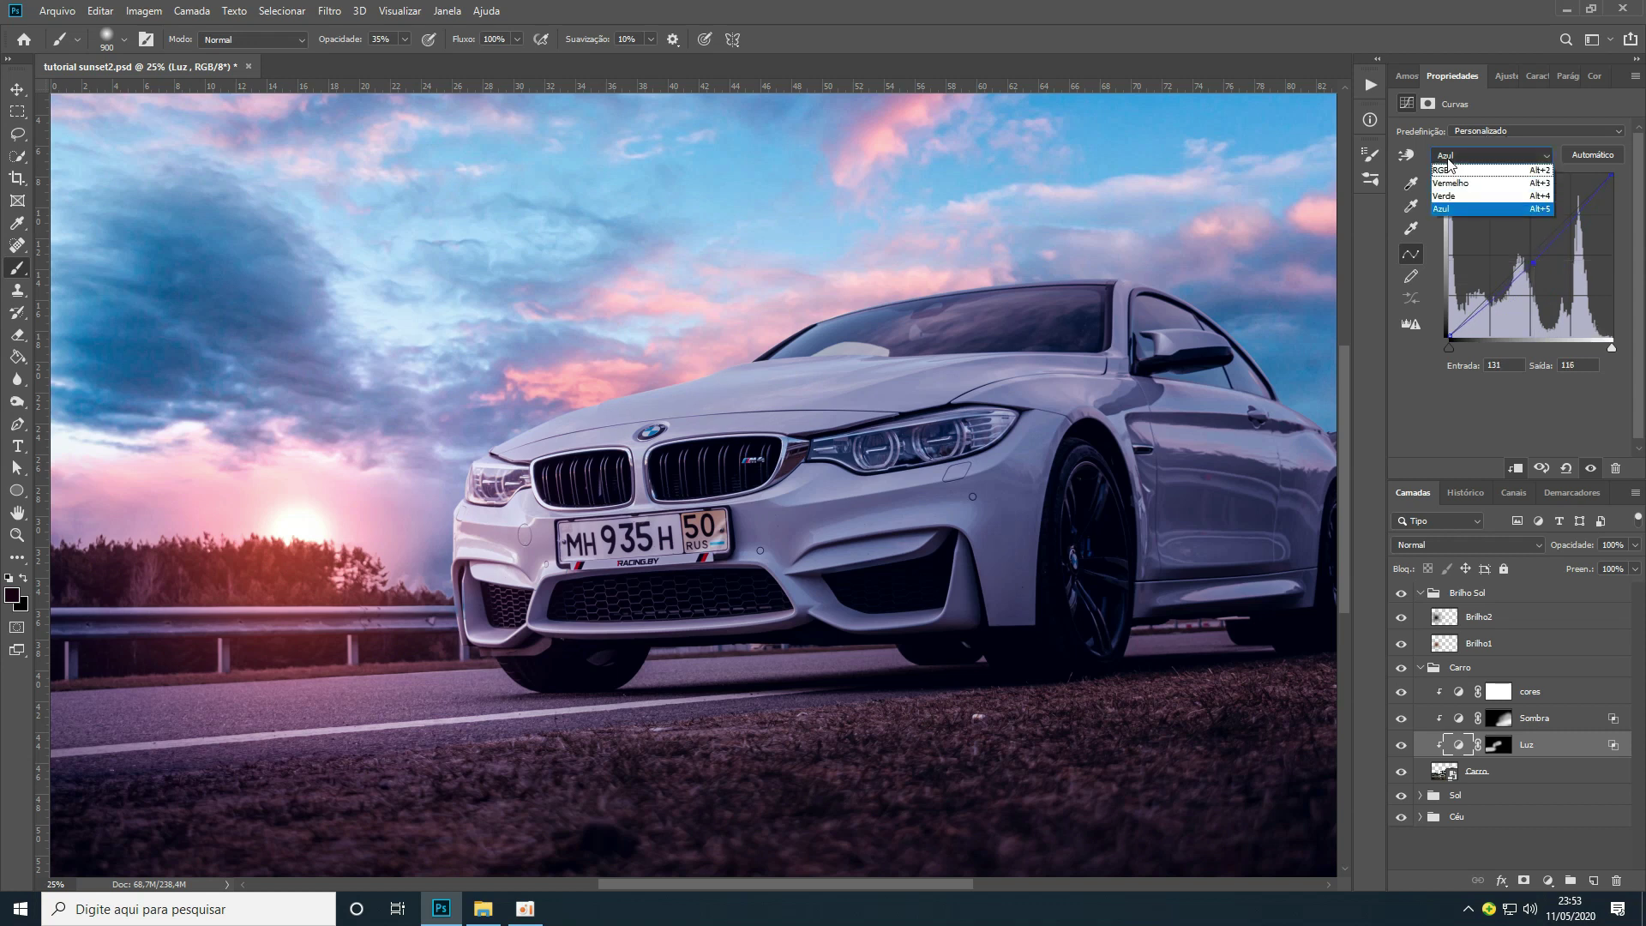
{"action": "left_click", "coordinate": [1457, 192]}
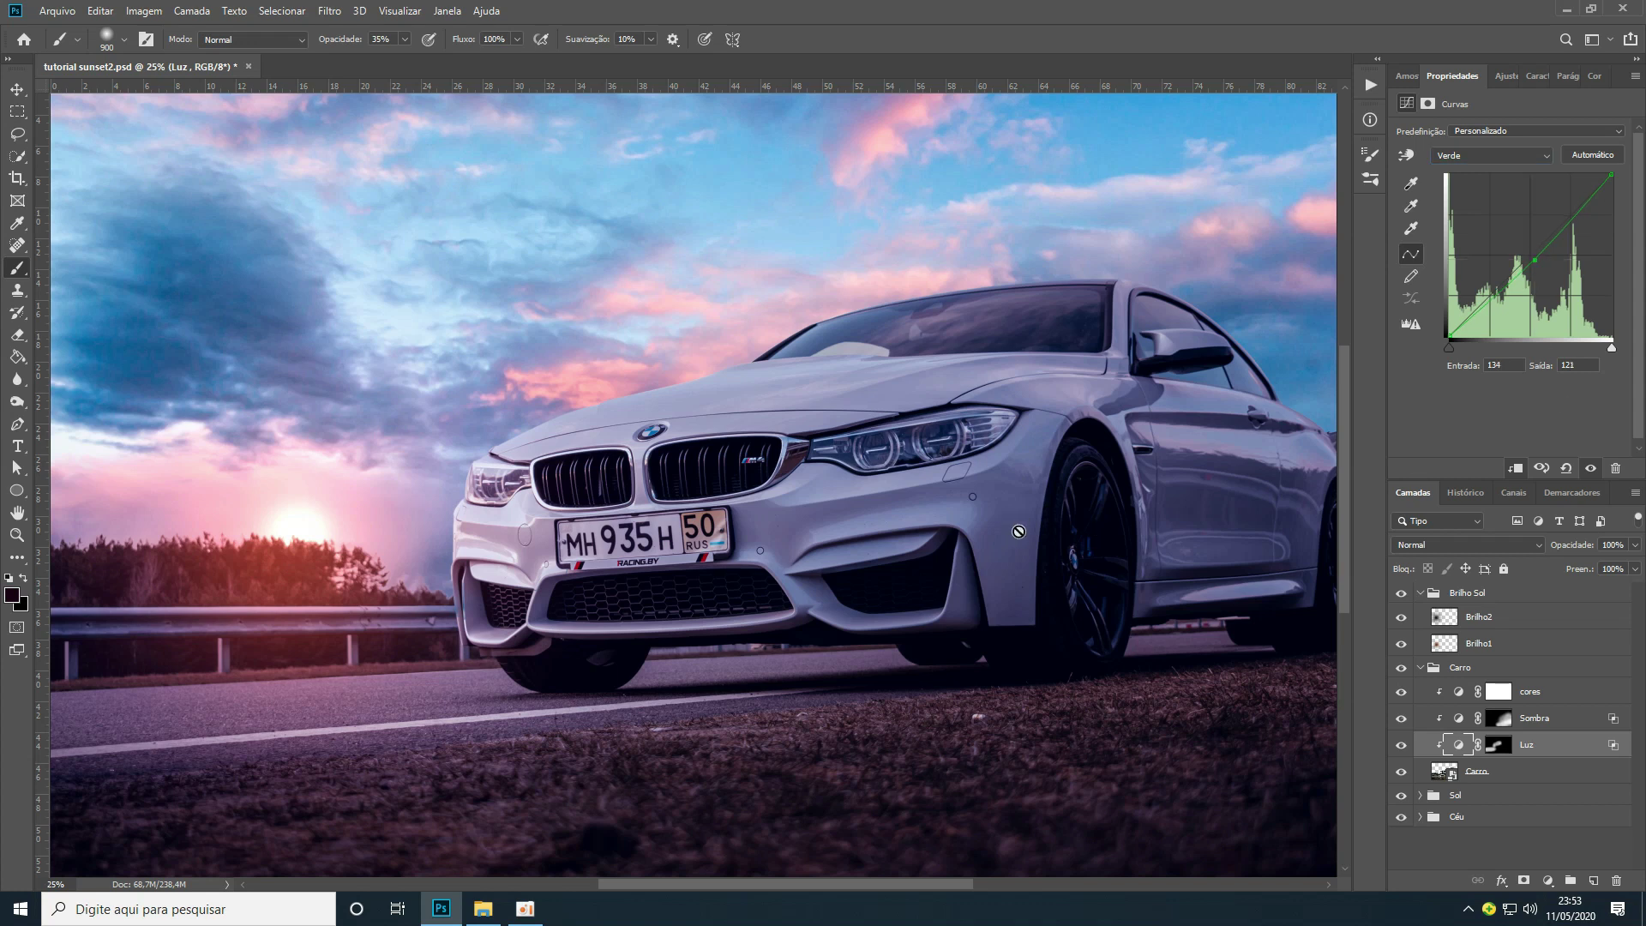
{"action": "key", "text": "ctrl+s"}
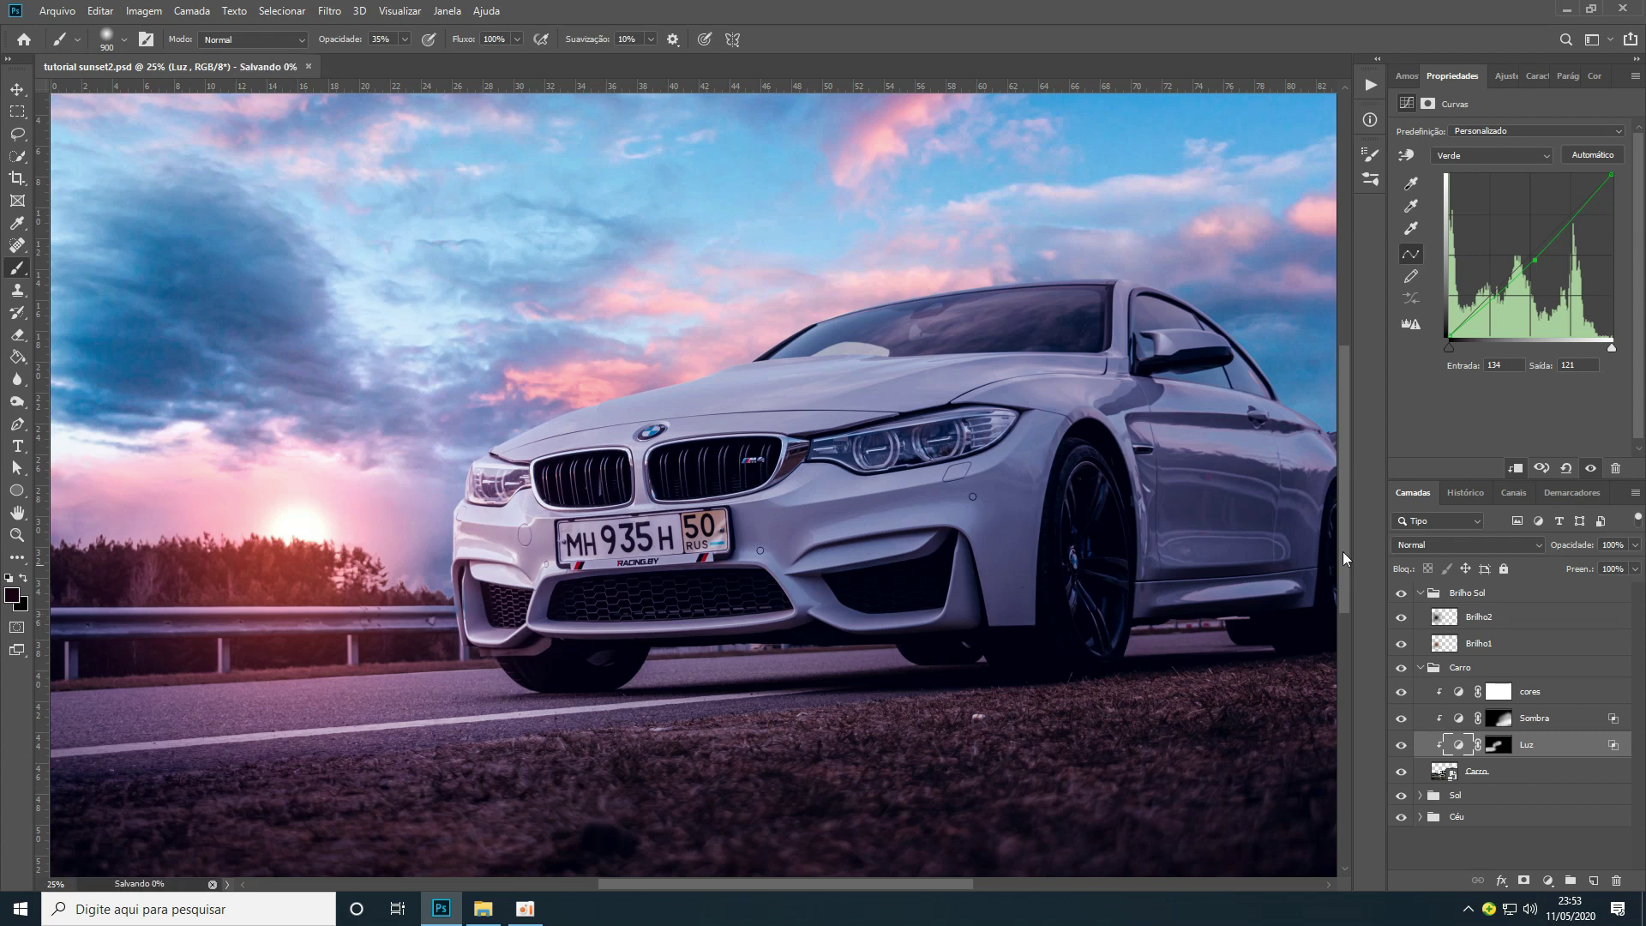
Add a new layer named "Farol" above all the collapsed groups and set the foreground colour to white
{"action": "left_click", "coordinate": [1421, 668]}
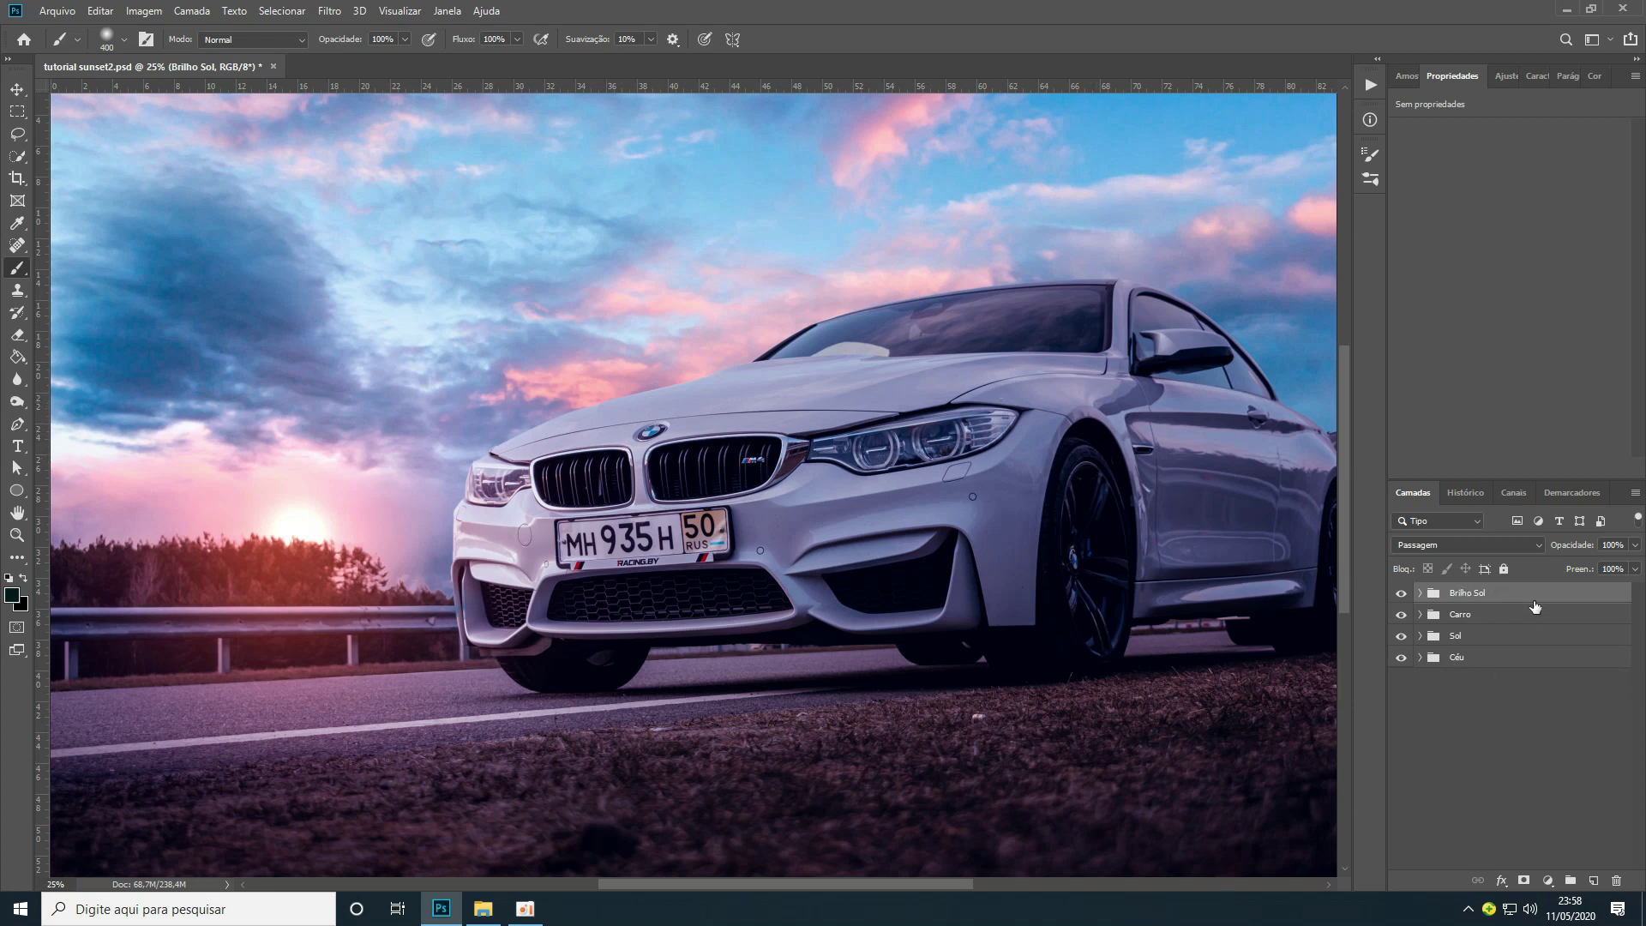
{"action": "left_click", "coordinate": [1596, 880]}
{"action": "double_click", "coordinate": [1475, 594]}
{"action": "type", "text": "Farol"}
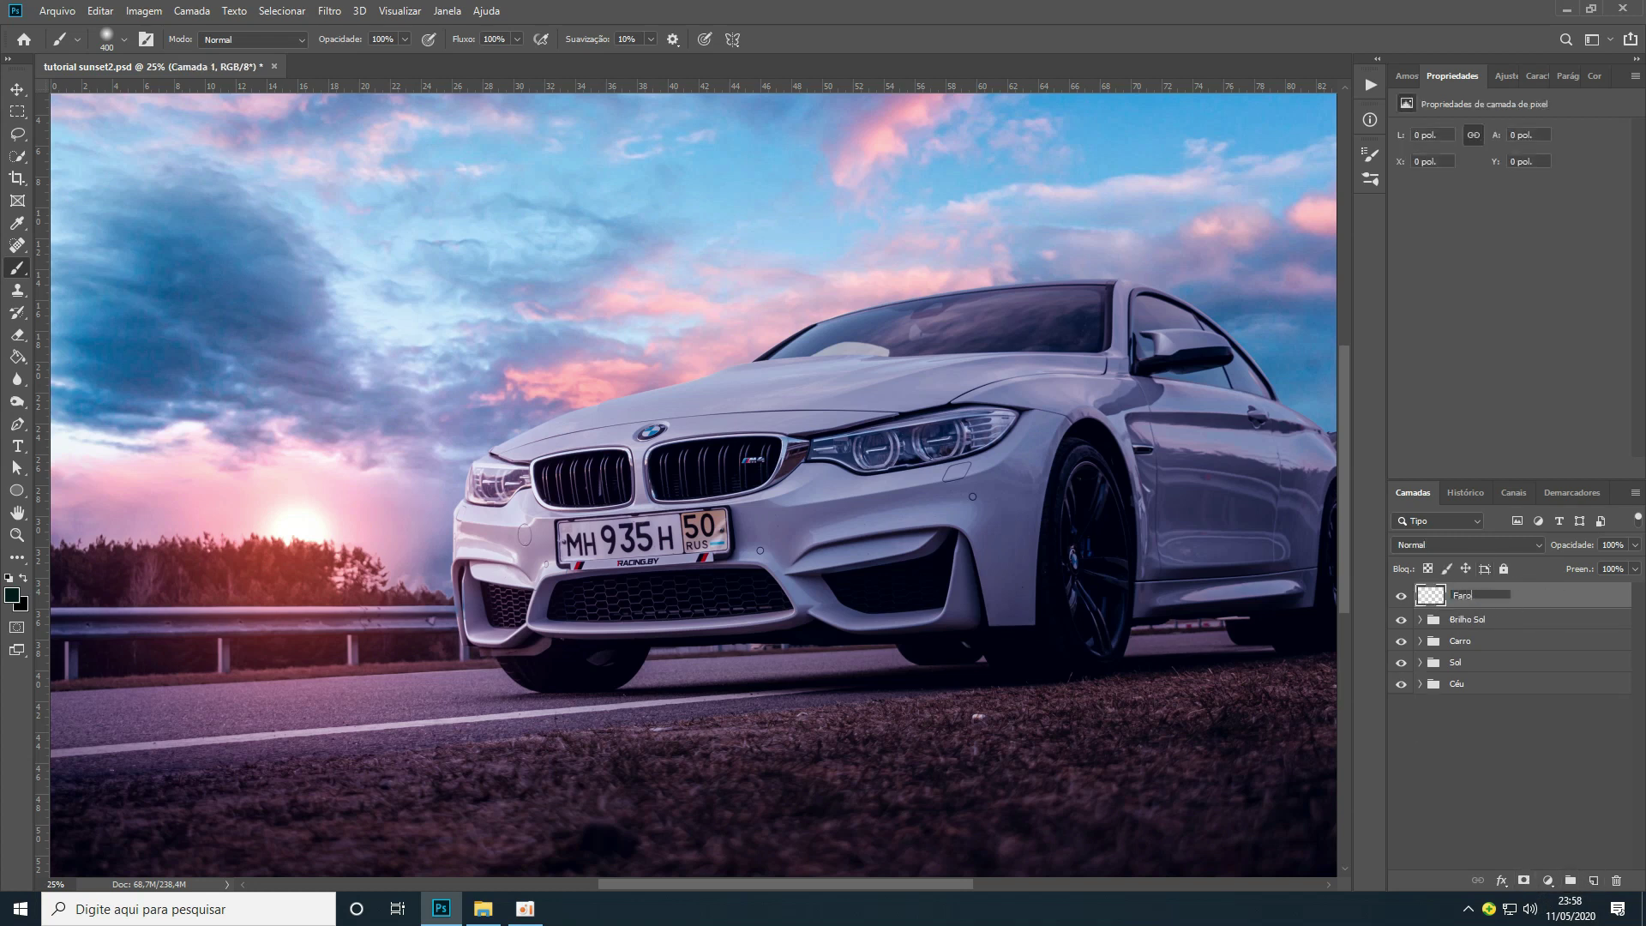
{"action": "key", "text": "Return"}
{"action": "key", "text": "d"}
{"action": "key", "text": "x"}
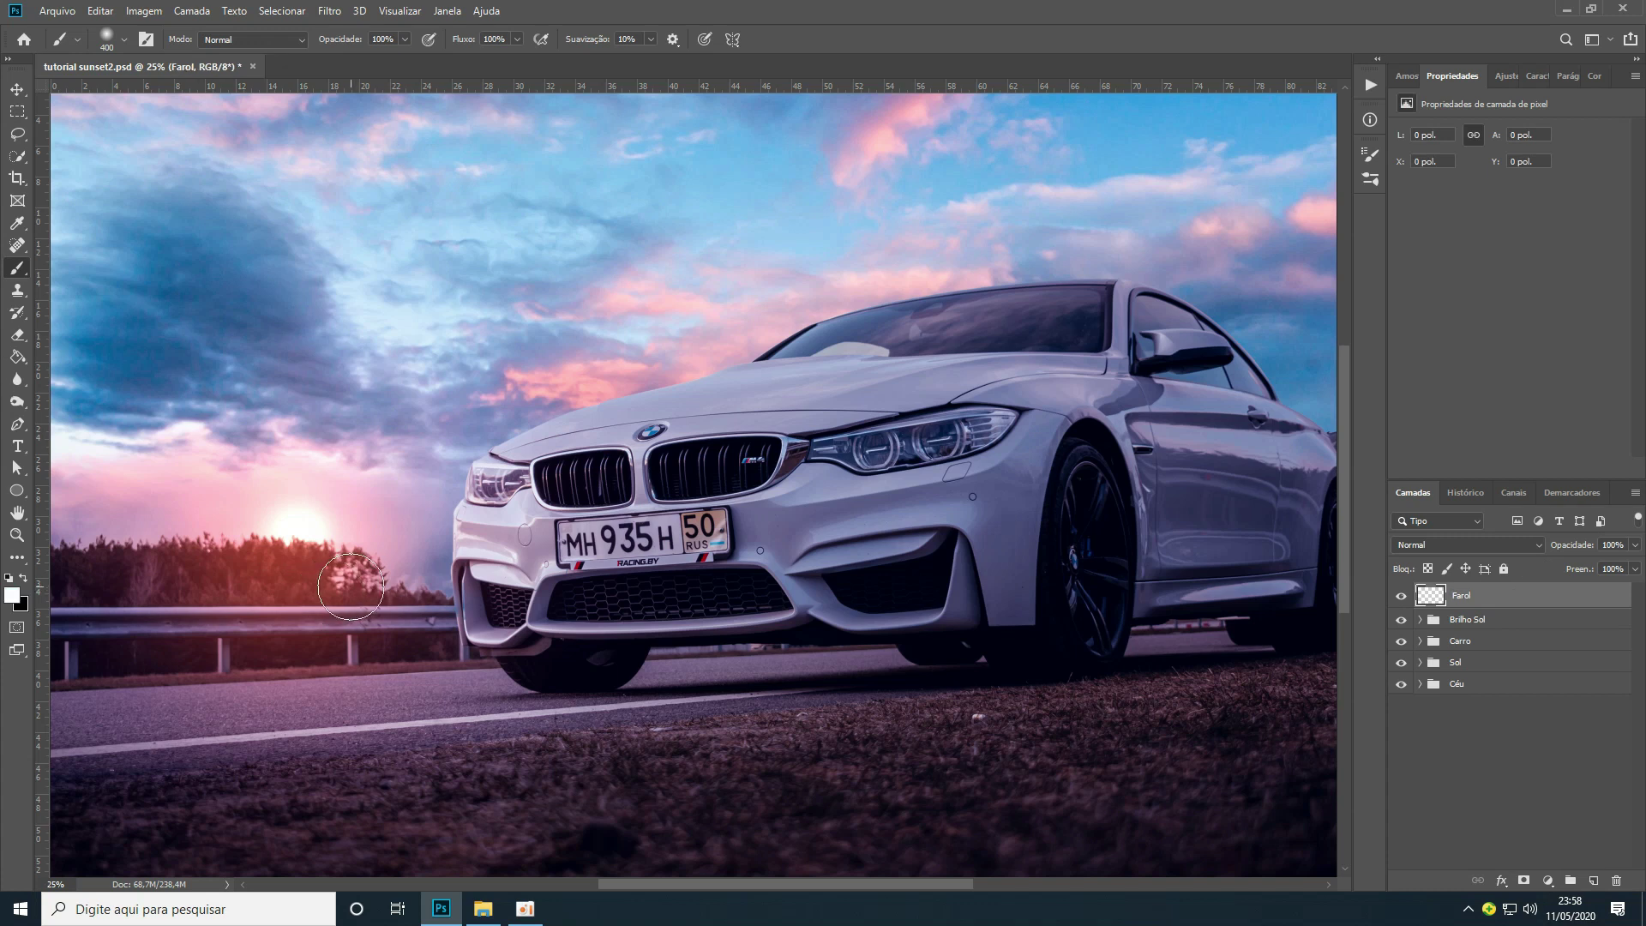
Dab a soft white light spot on each of the two lamps of the car's nearer headlight with a 175 px brush
{"action": "key", "text": "bracketright"}
{"action": "key", "text": "bracketright"}
{"action": "key", "text": "bracketleft"}
{"action": "key", "text": "bracketleft"}
{"action": "key", "text": "bracketleft"}
{"action": "key", "text": "bracketleft"}
{"action": "key", "text": "bracketleft"}
{"action": "key", "text": "bracketleft"}
{"action": "left_click", "coordinate": [938, 440]}
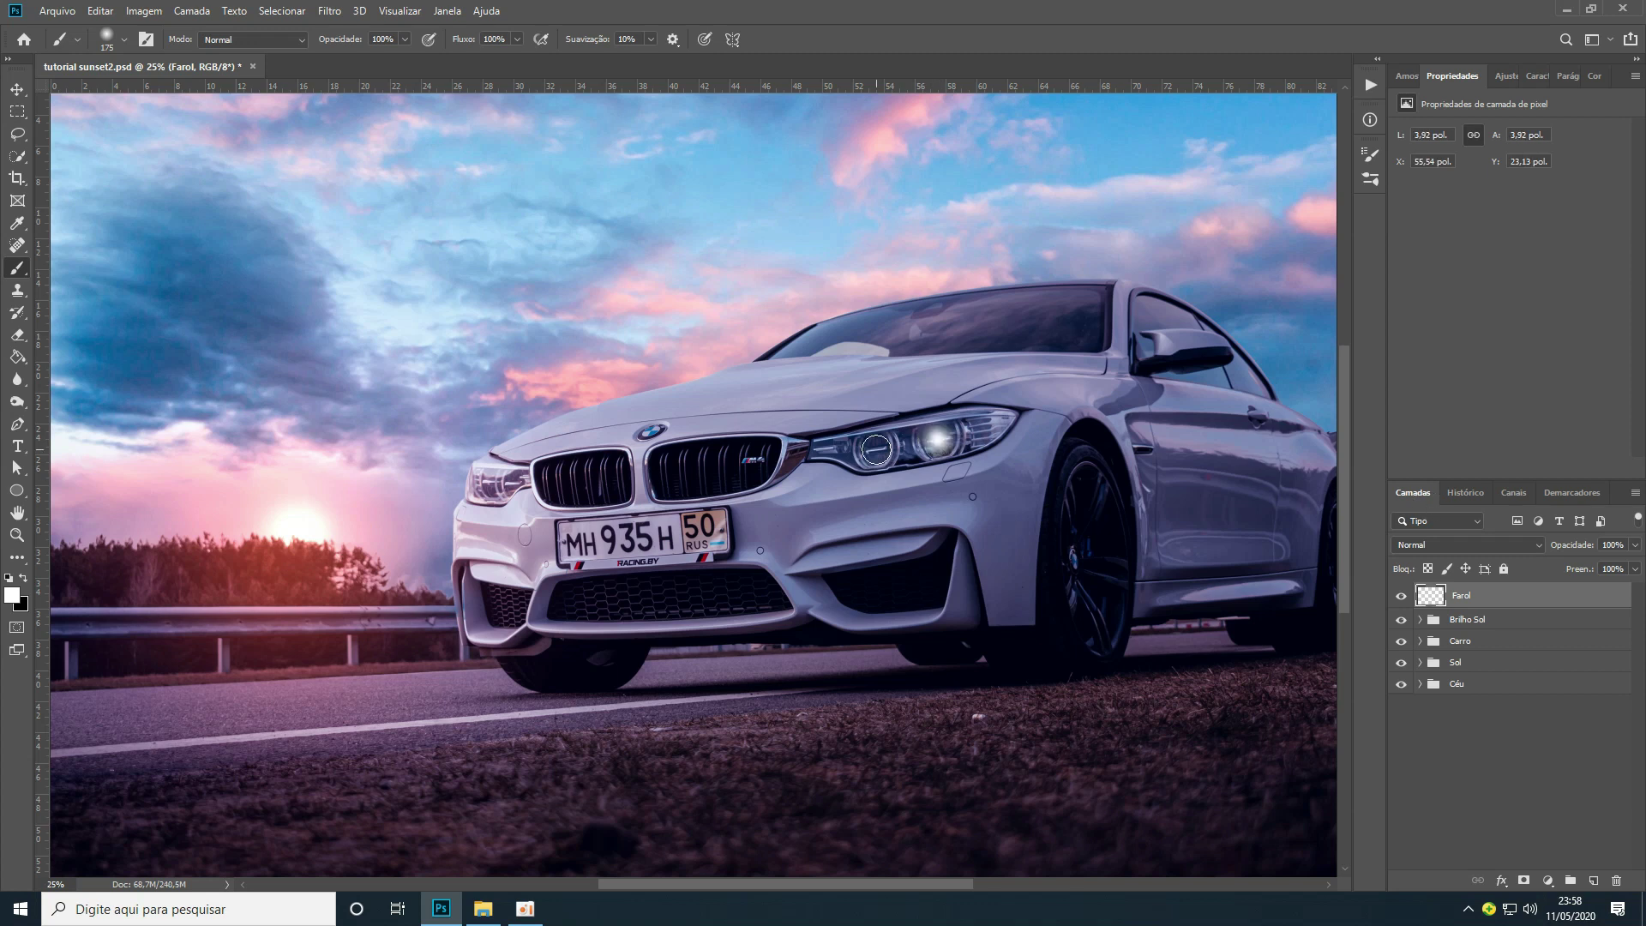
{"action": "left_click", "coordinate": [875, 448]}
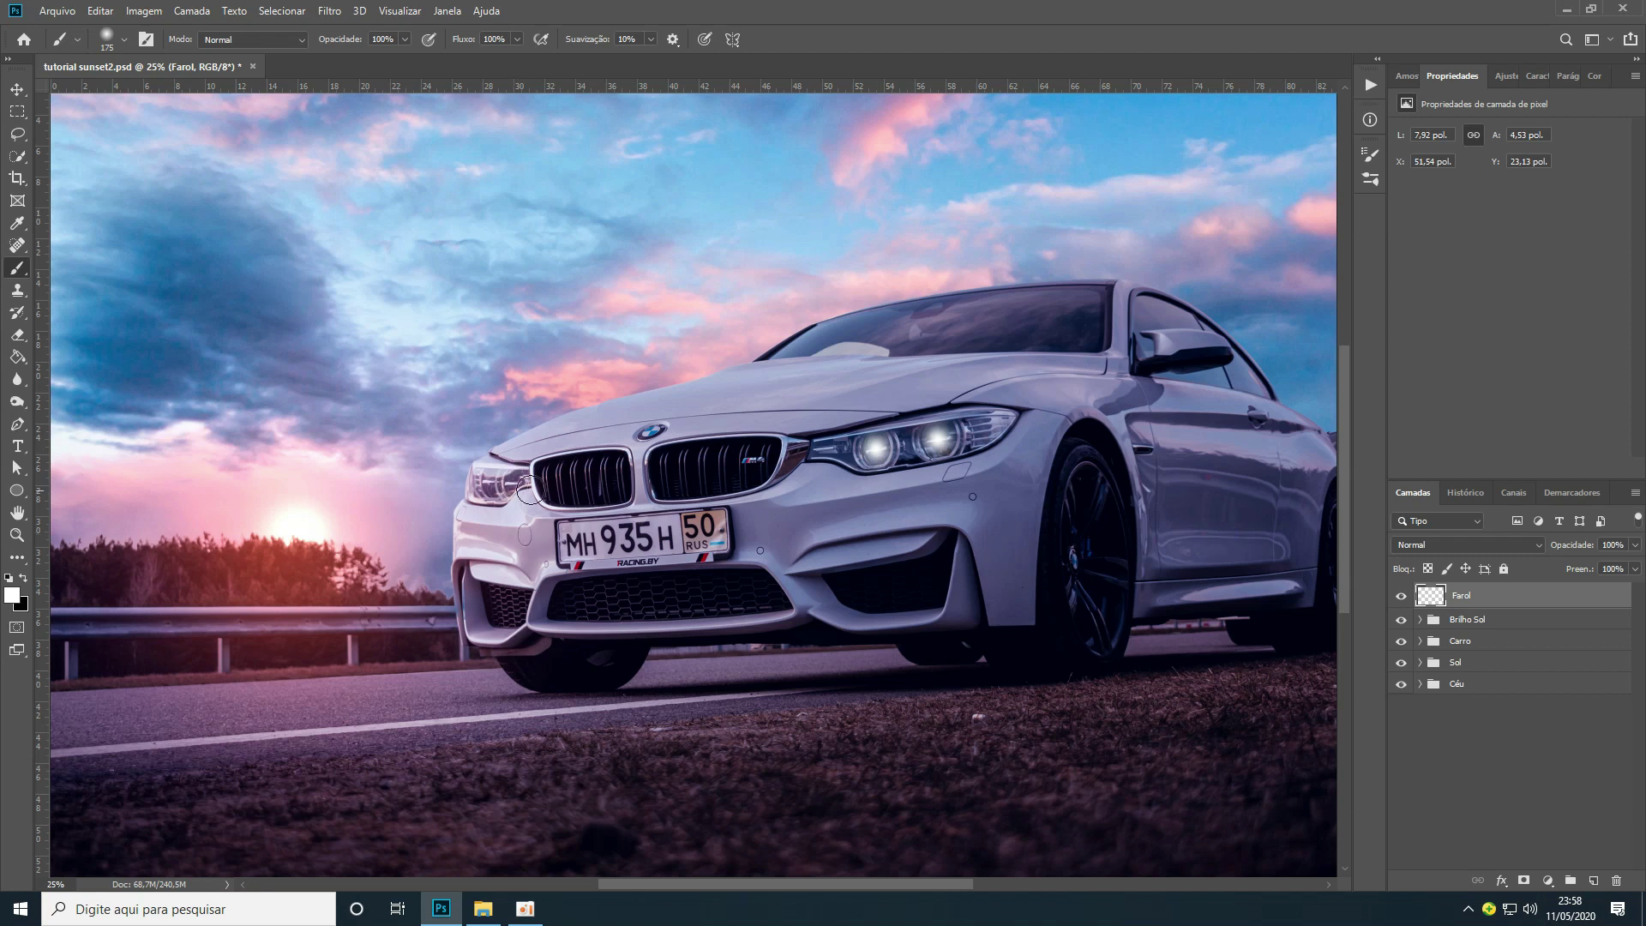
Dab two smaller white light spots on the car's far headlight, using a brush size up to 150 px
{"action": "key", "text": "bracketright"}
{"action": "key", "text": "bracketleft"}
{"action": "key", "text": "bracketleft"}
{"action": "key", "text": "bracketleft"}
{"action": "left_click", "coordinate": [494, 482]}
{"action": "key", "text": "bracketright"}
{"action": "left_click", "coordinate": [489, 482]}
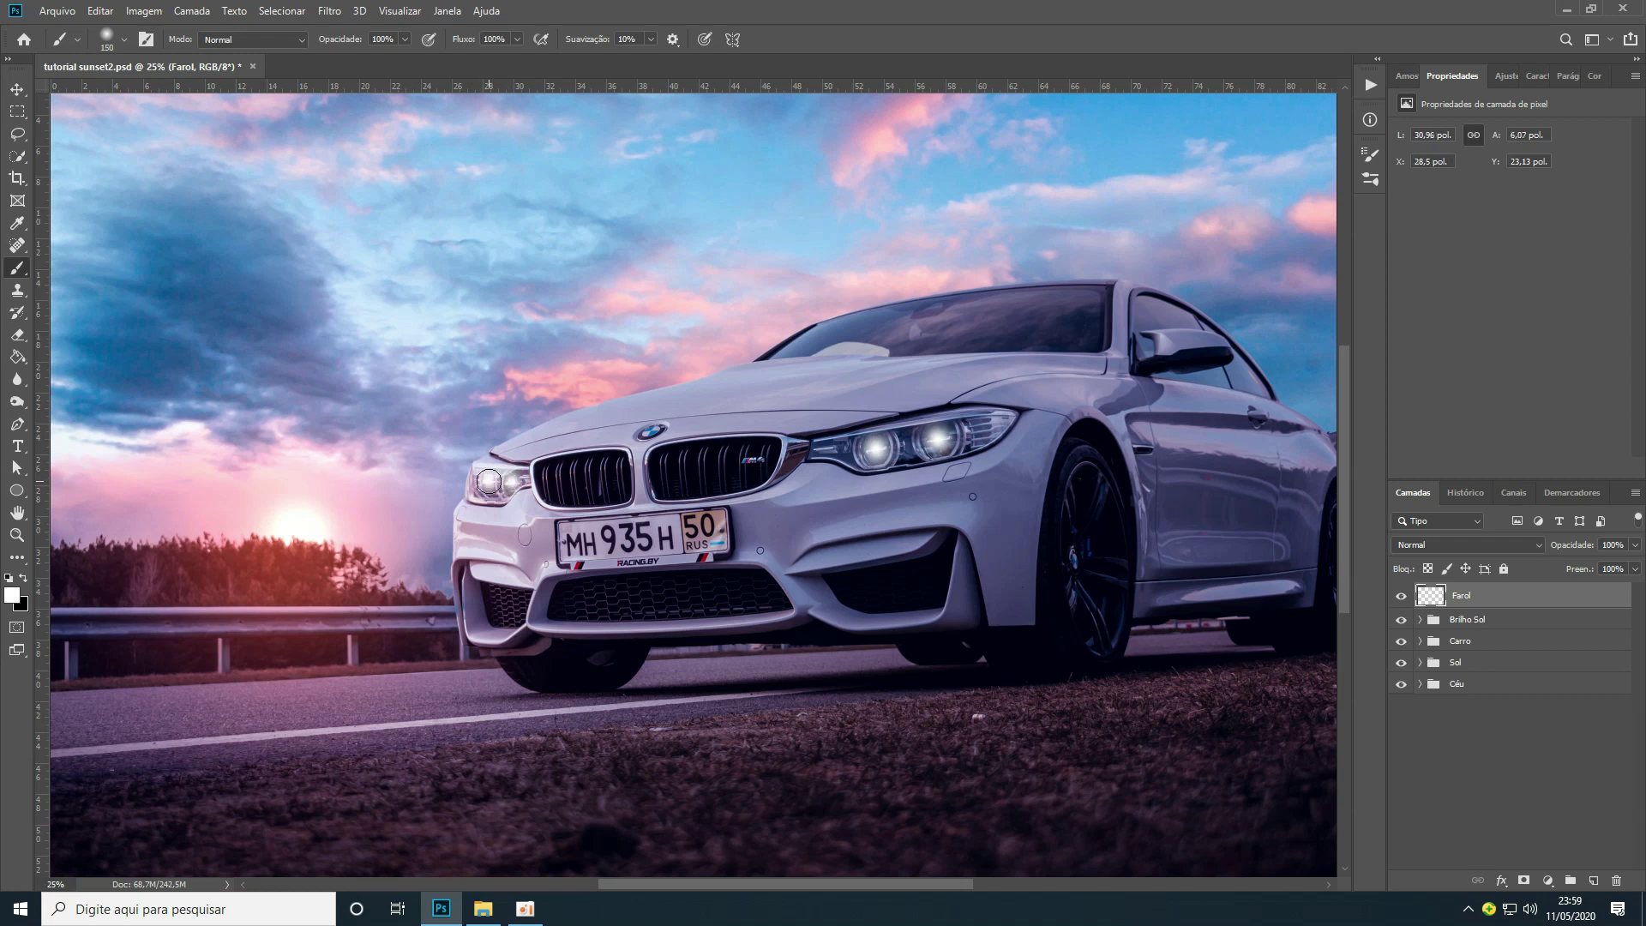
Add a new layer above Farol and name it "Luz azul"
{"action": "left_click", "coordinate": [1594, 883]}
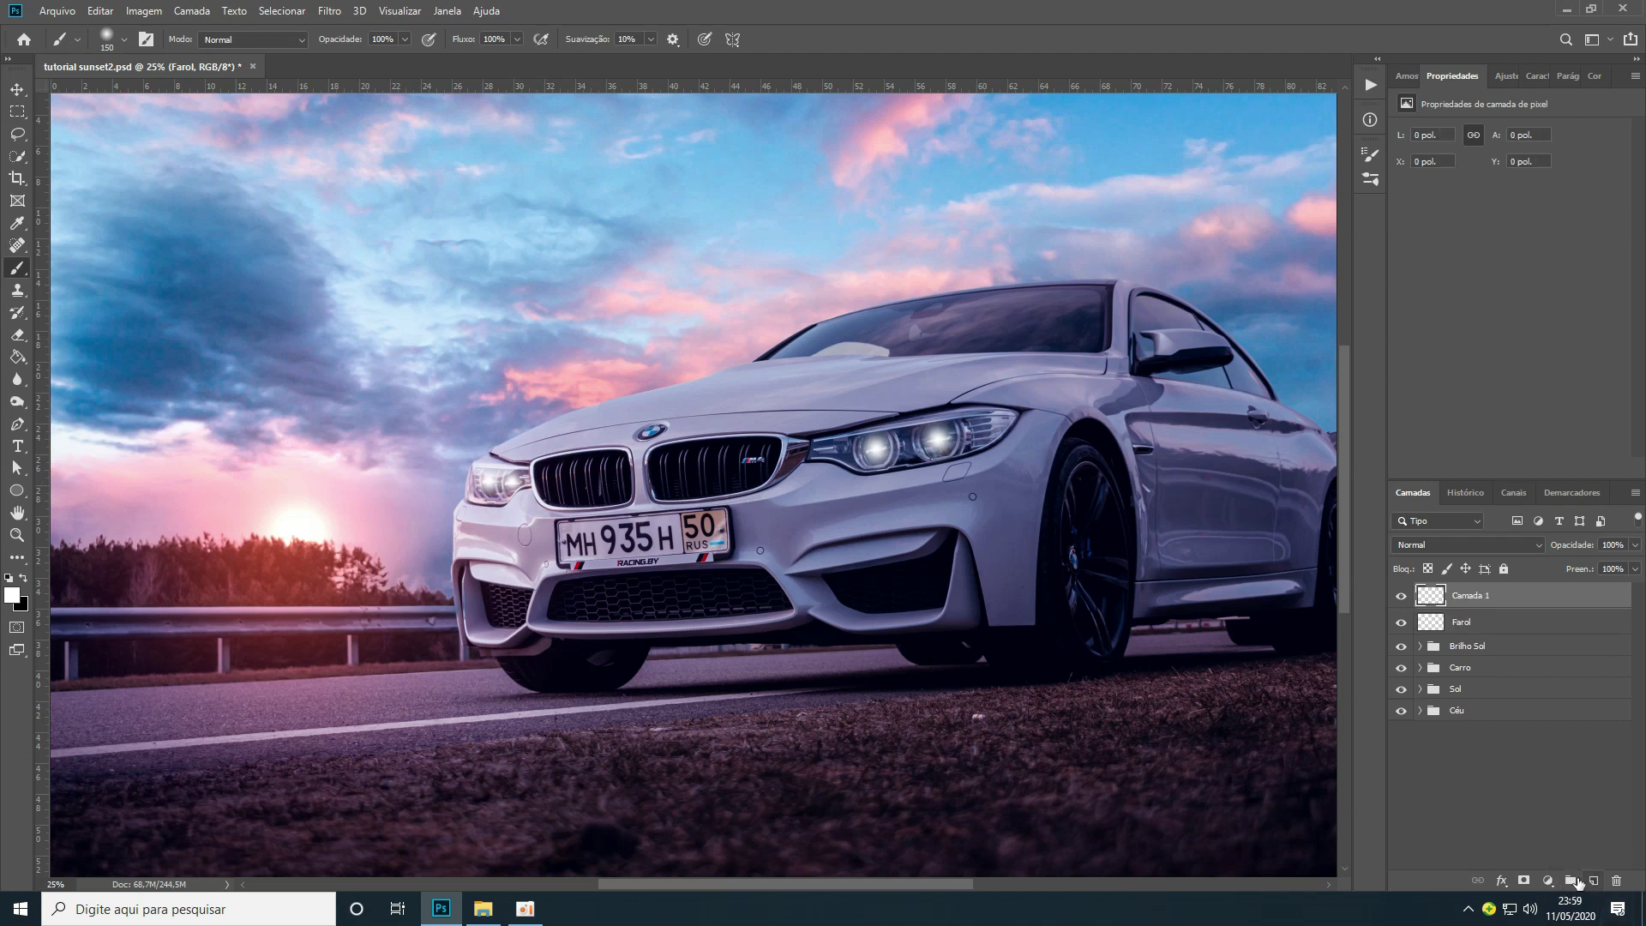
{"action": "double_click", "coordinate": [1472, 599]}
{"action": "type", "text": "Luz azul"}
{"action": "key", "text": "Return"}
Set the foreground colour to teal #007580 with brightness 50% and return to the Brush tool
{"action": "left_click", "coordinate": [11, 596]}
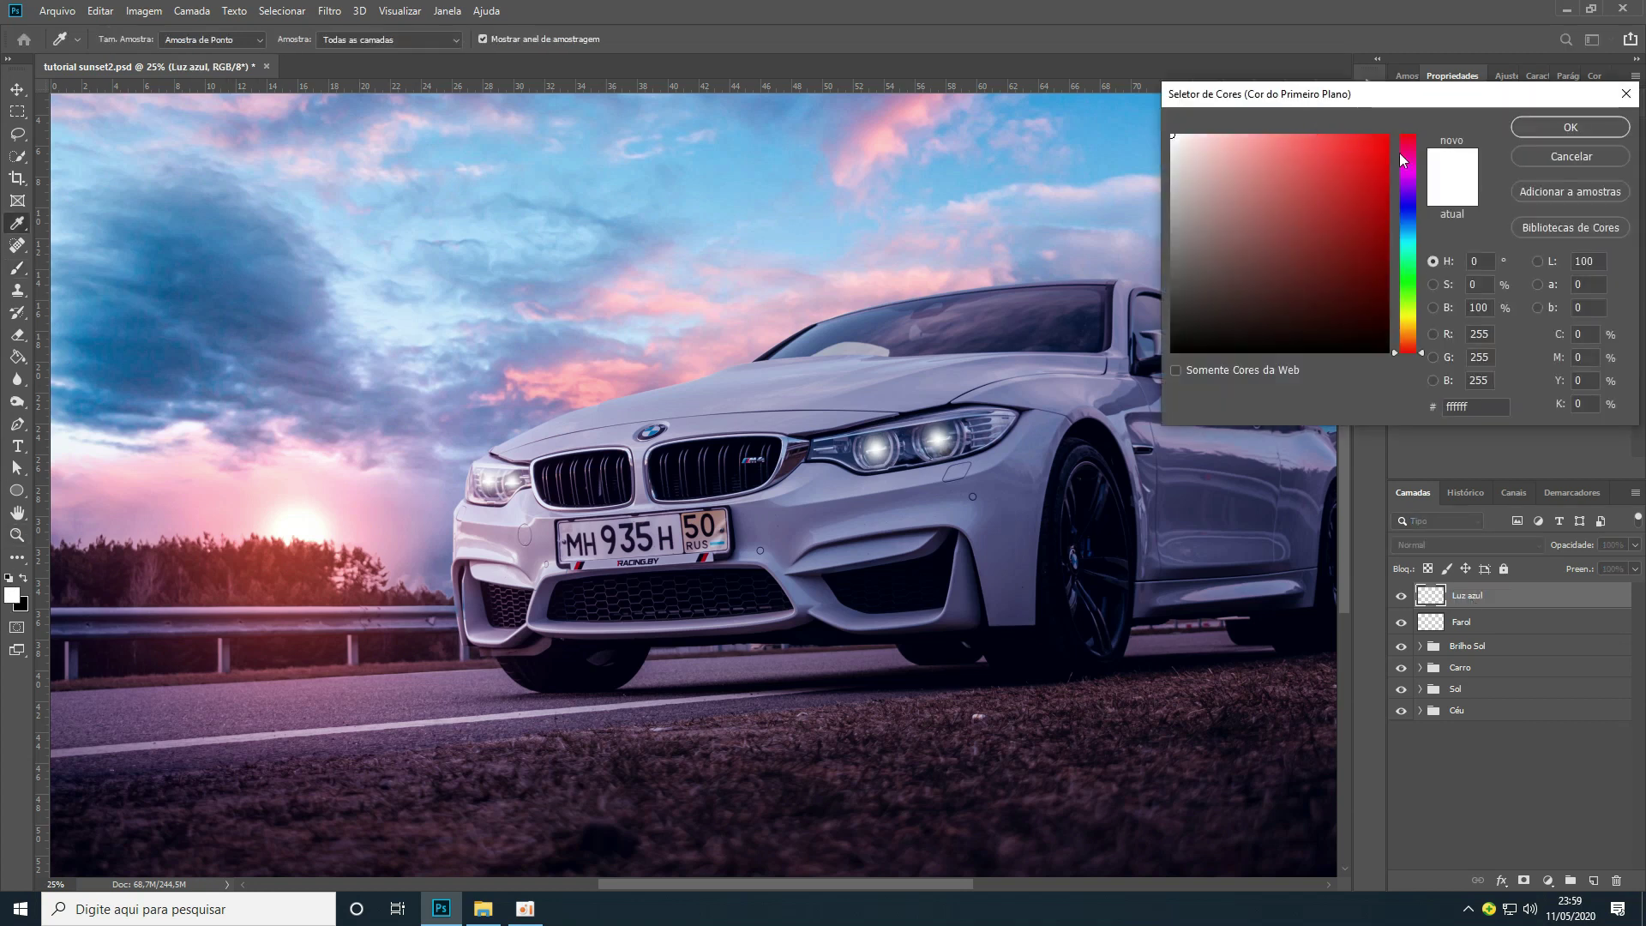
{"action": "left_click", "coordinate": [1406, 241]}
{"action": "left_click", "coordinate": [1389, 247]}
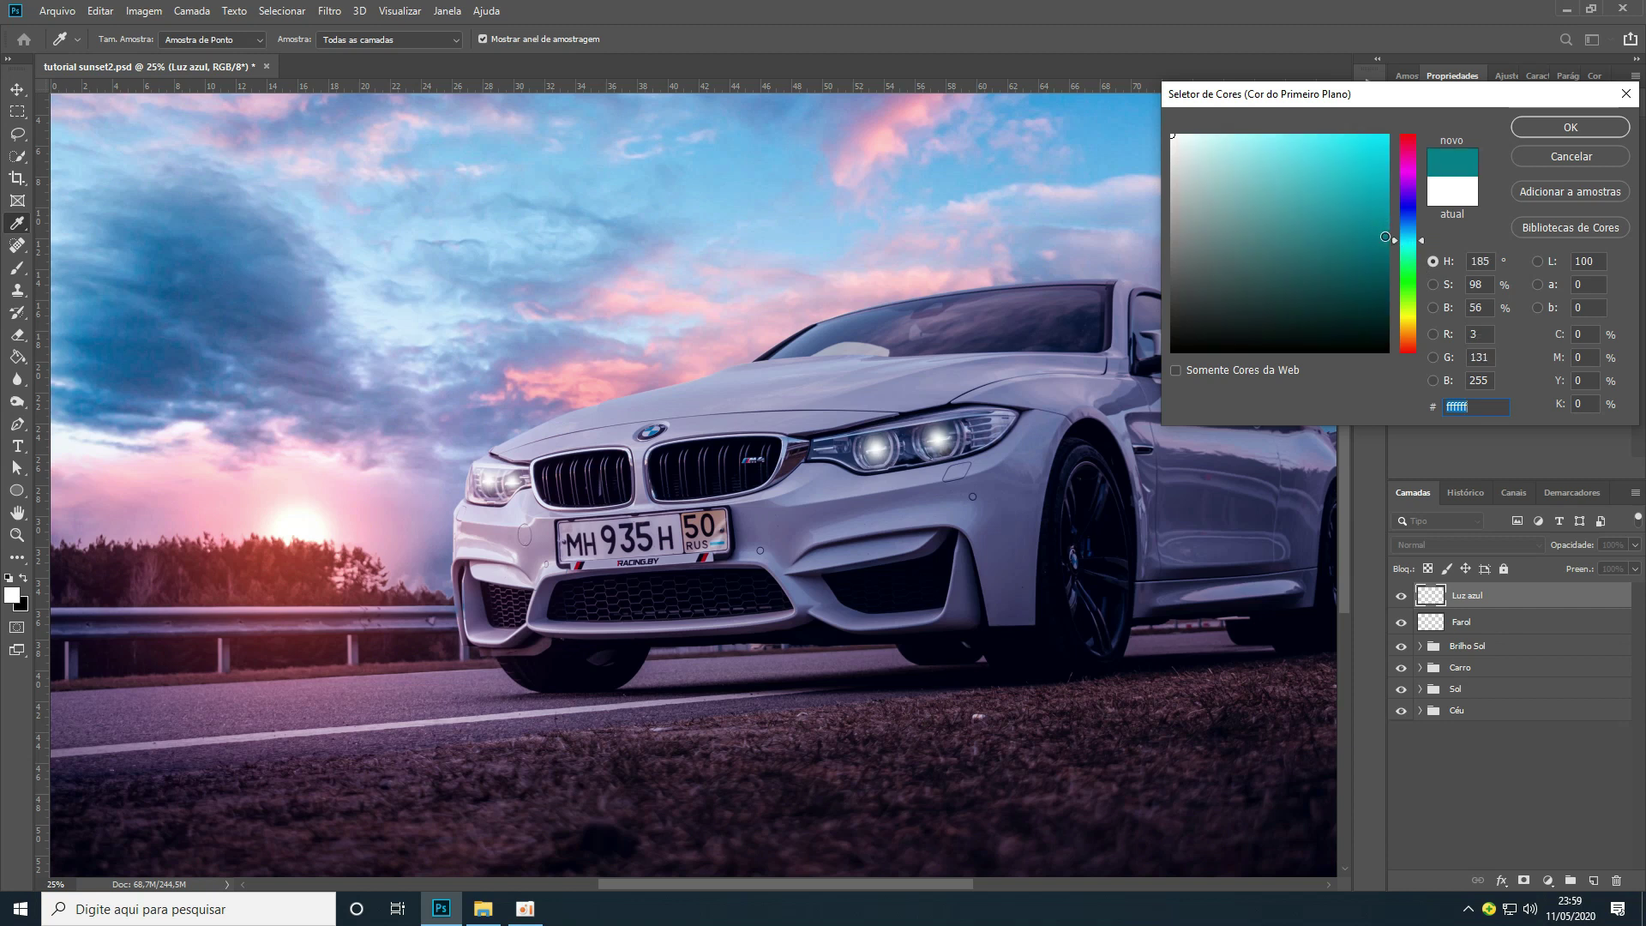
{"action": "double_click", "coordinate": [1487, 307]}
{"action": "type", "text": "50"}
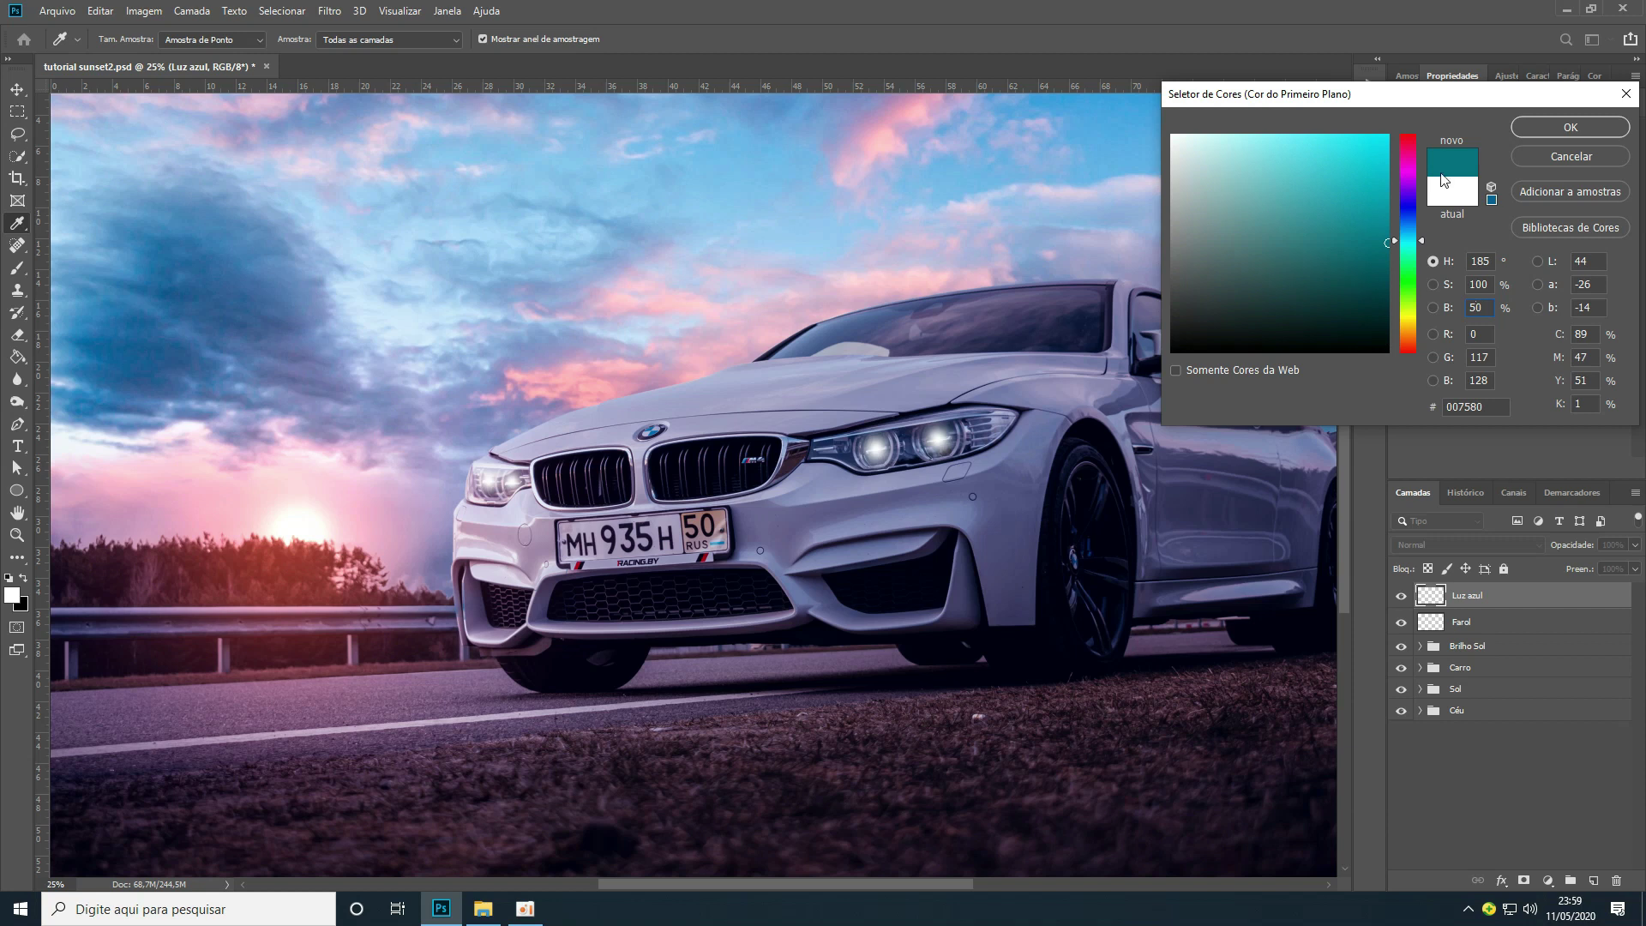
{"action": "left_click", "coordinate": [1571, 127]}
{"action": "key", "text": "b"}
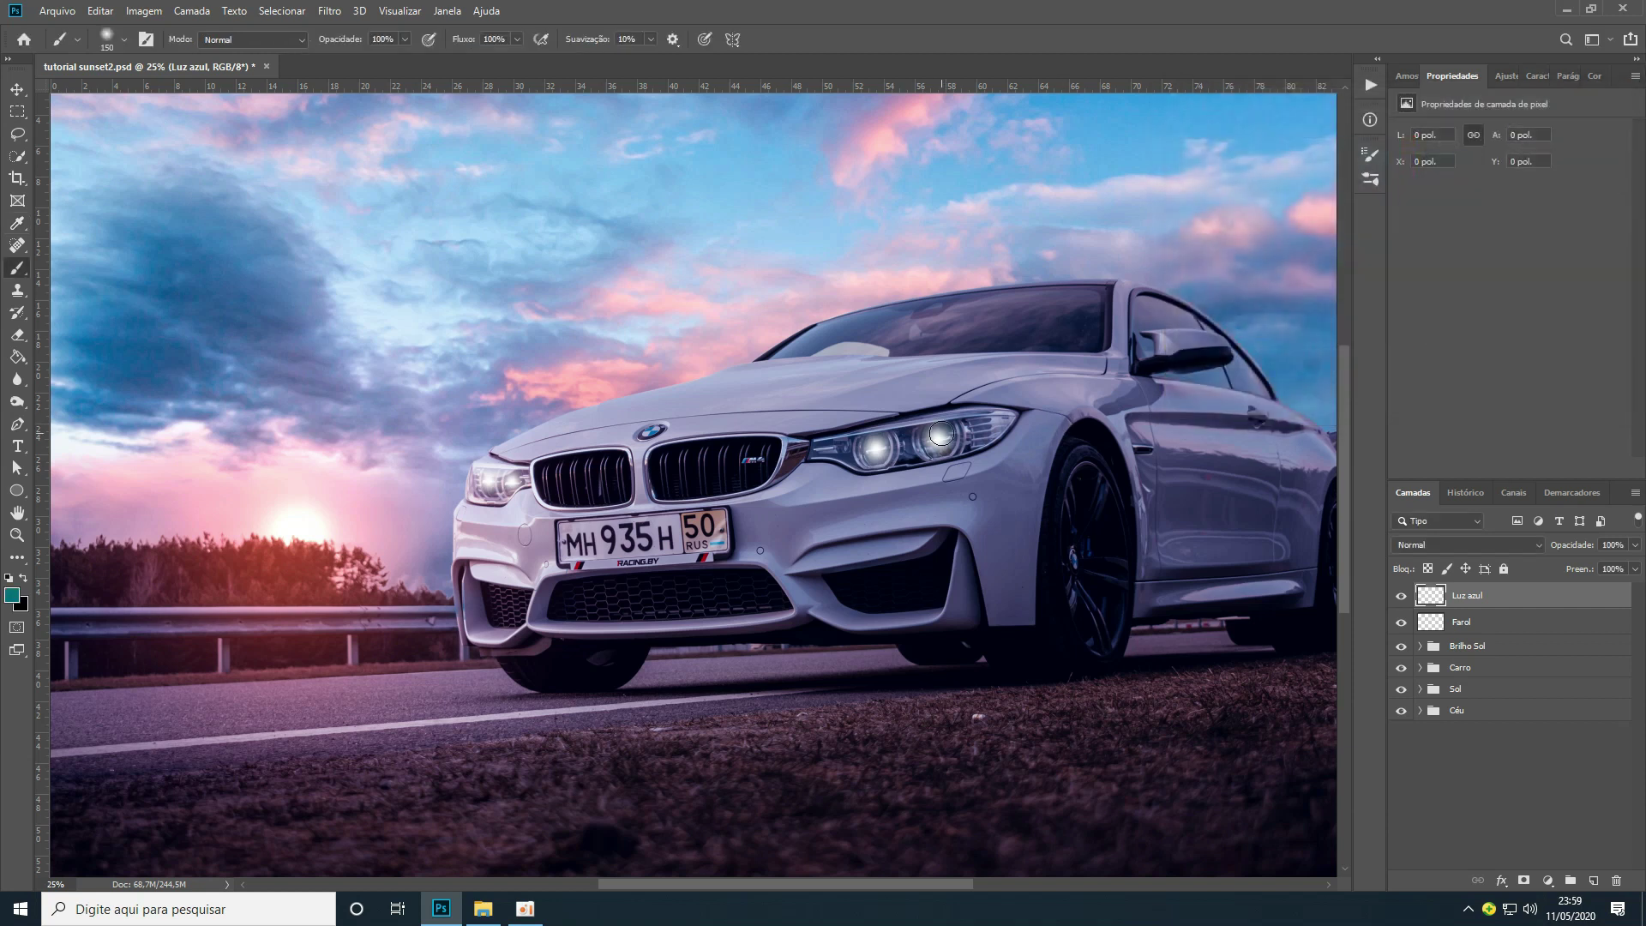
Dab teal over both lamps of the nearer headlight on the Luz azul layer with a 250 px brush
{"action": "key", "text": "bracketright"}
{"action": "key", "text": "bracketright"}
{"action": "key", "text": "bracketright"}
{"action": "left_click", "coordinate": [937, 439]}
{"action": "left_click", "coordinate": [875, 449]}
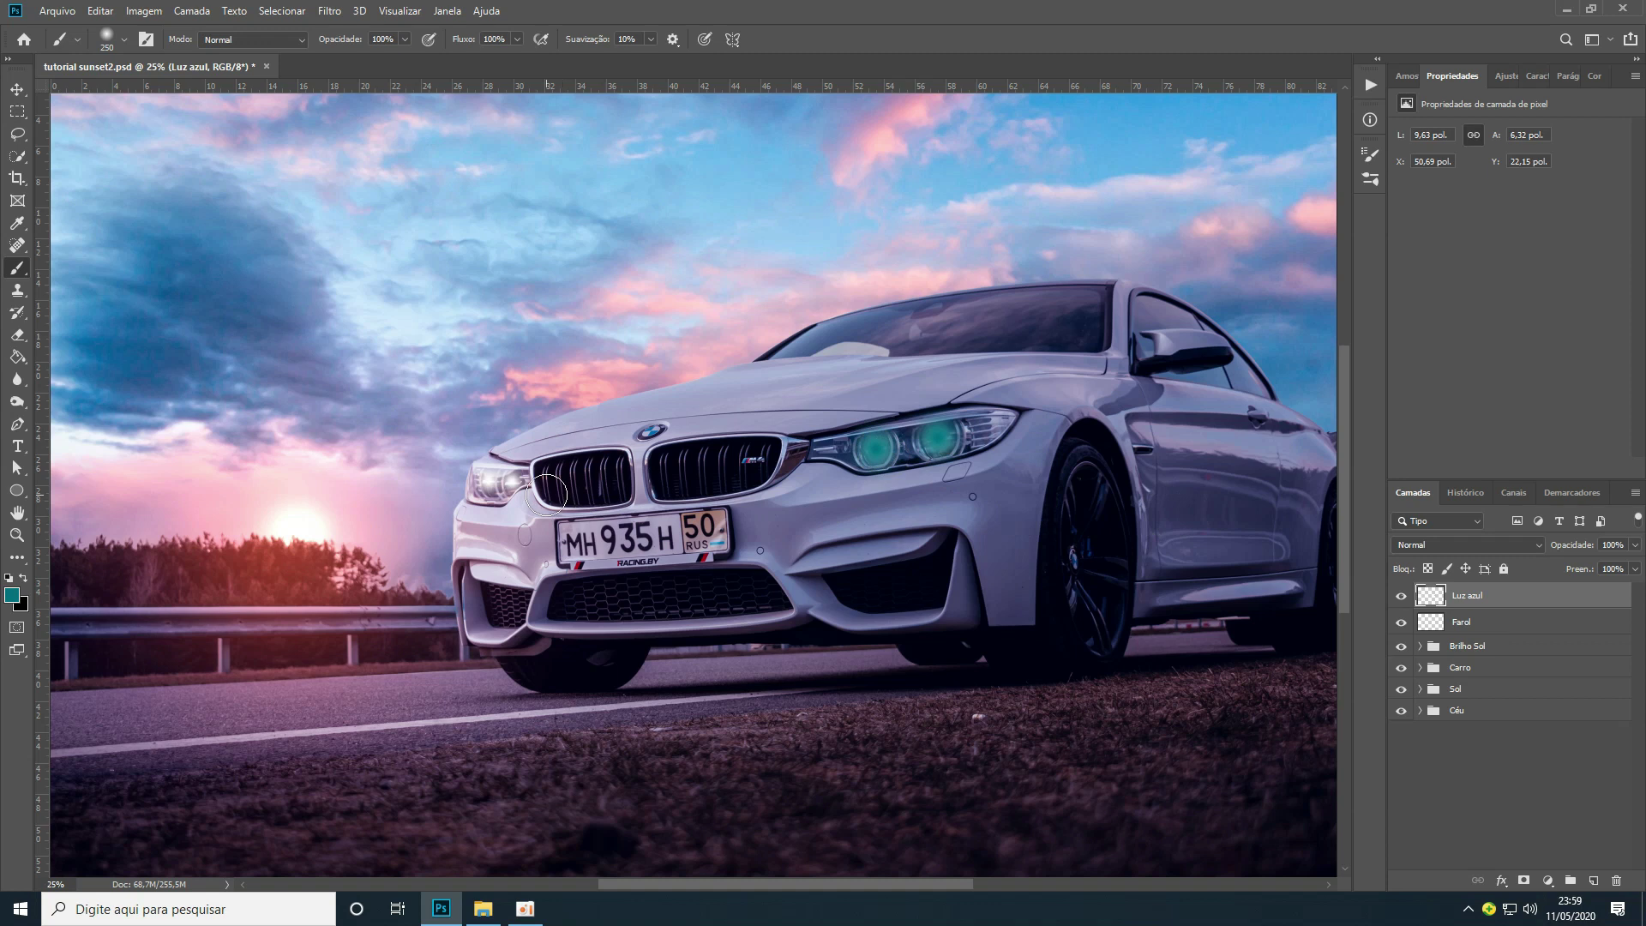
Dab teal over the two lamps of the far headlight with the brush at 175 px and then 200 px
{"action": "key", "text": "bracketleft"}
{"action": "key", "text": "bracketleft"}
{"action": "left_click", "coordinate": [513, 480]}
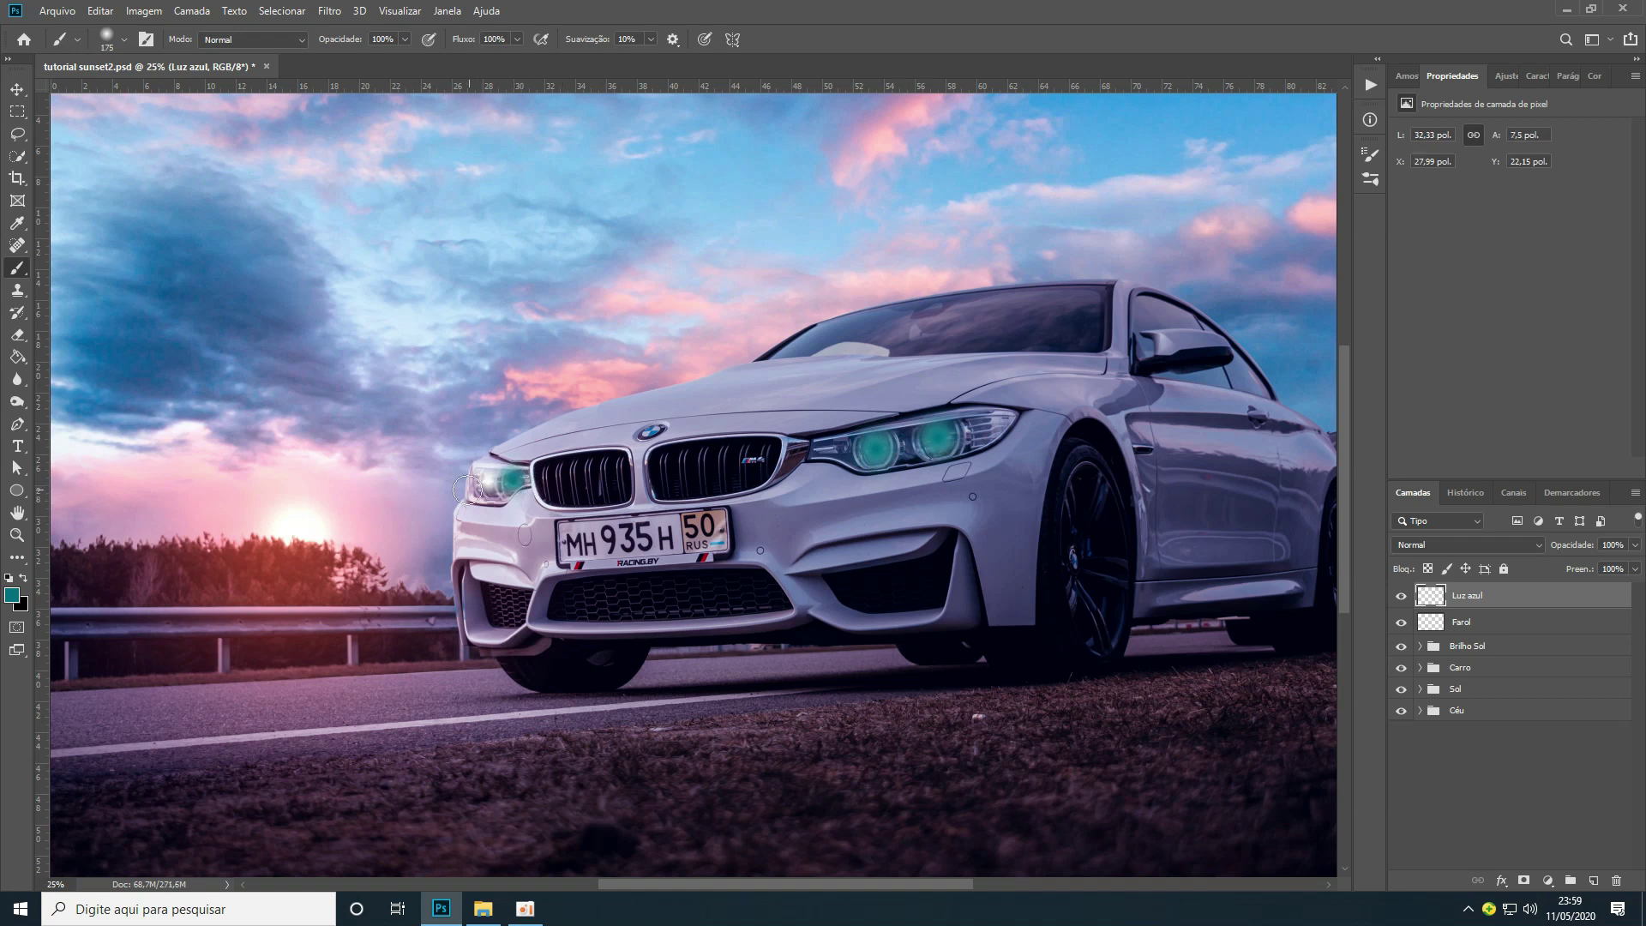
{"action": "key", "text": "bracketright"}
{"action": "left_click", "coordinate": [488, 481]}
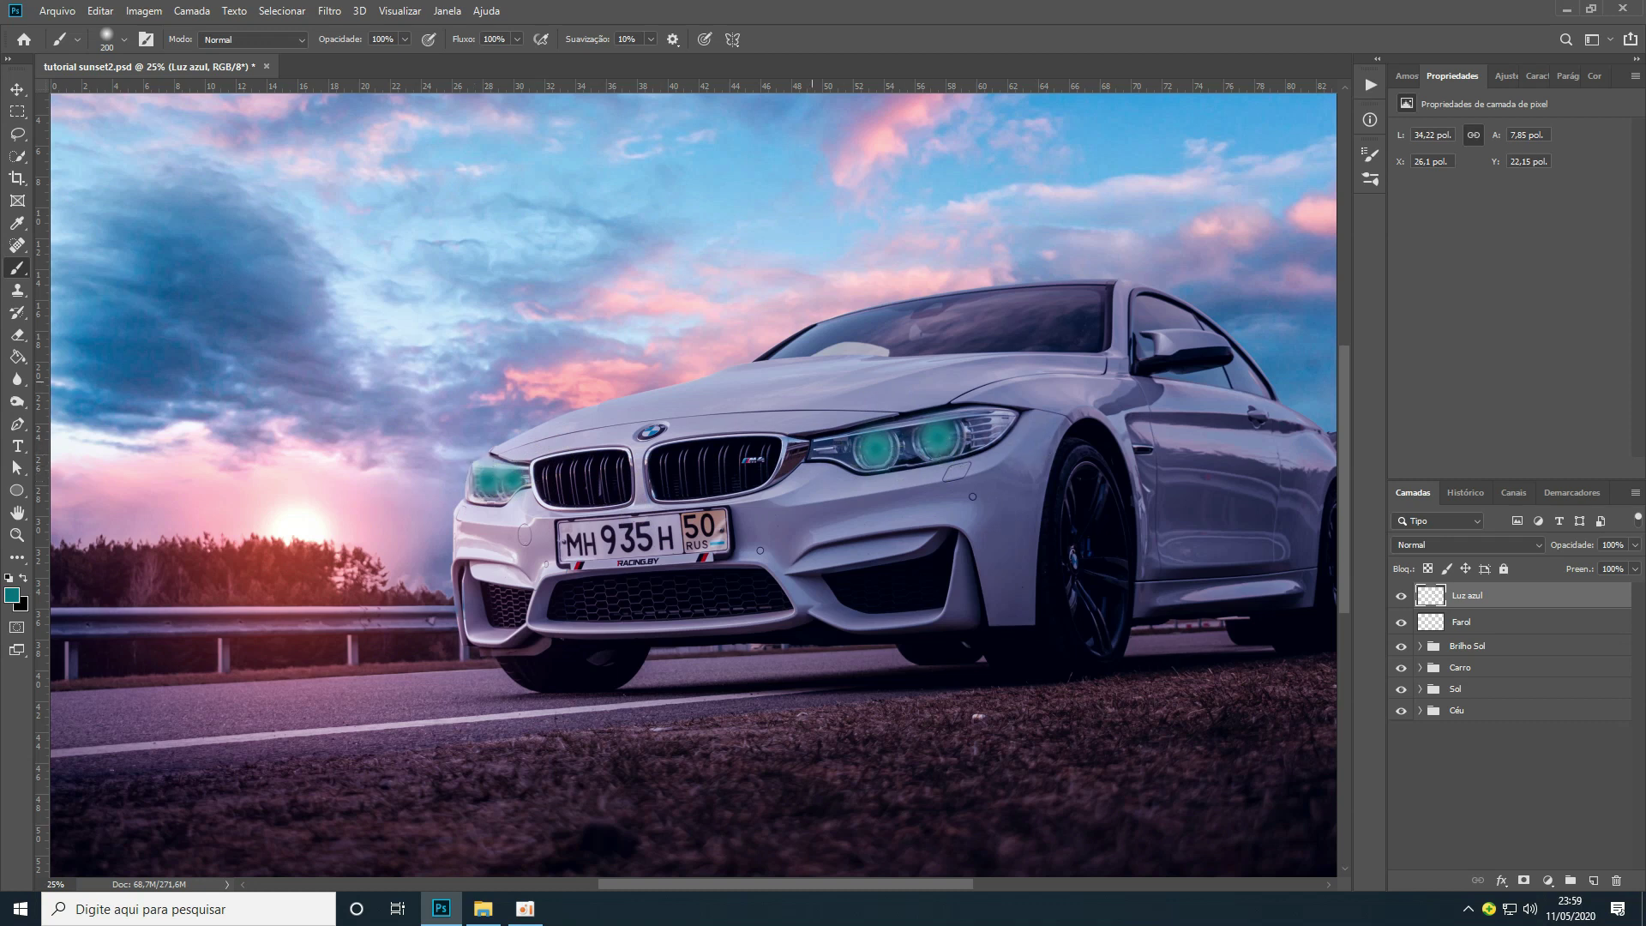
{"action": "right_click", "coordinate": [656, 229]}
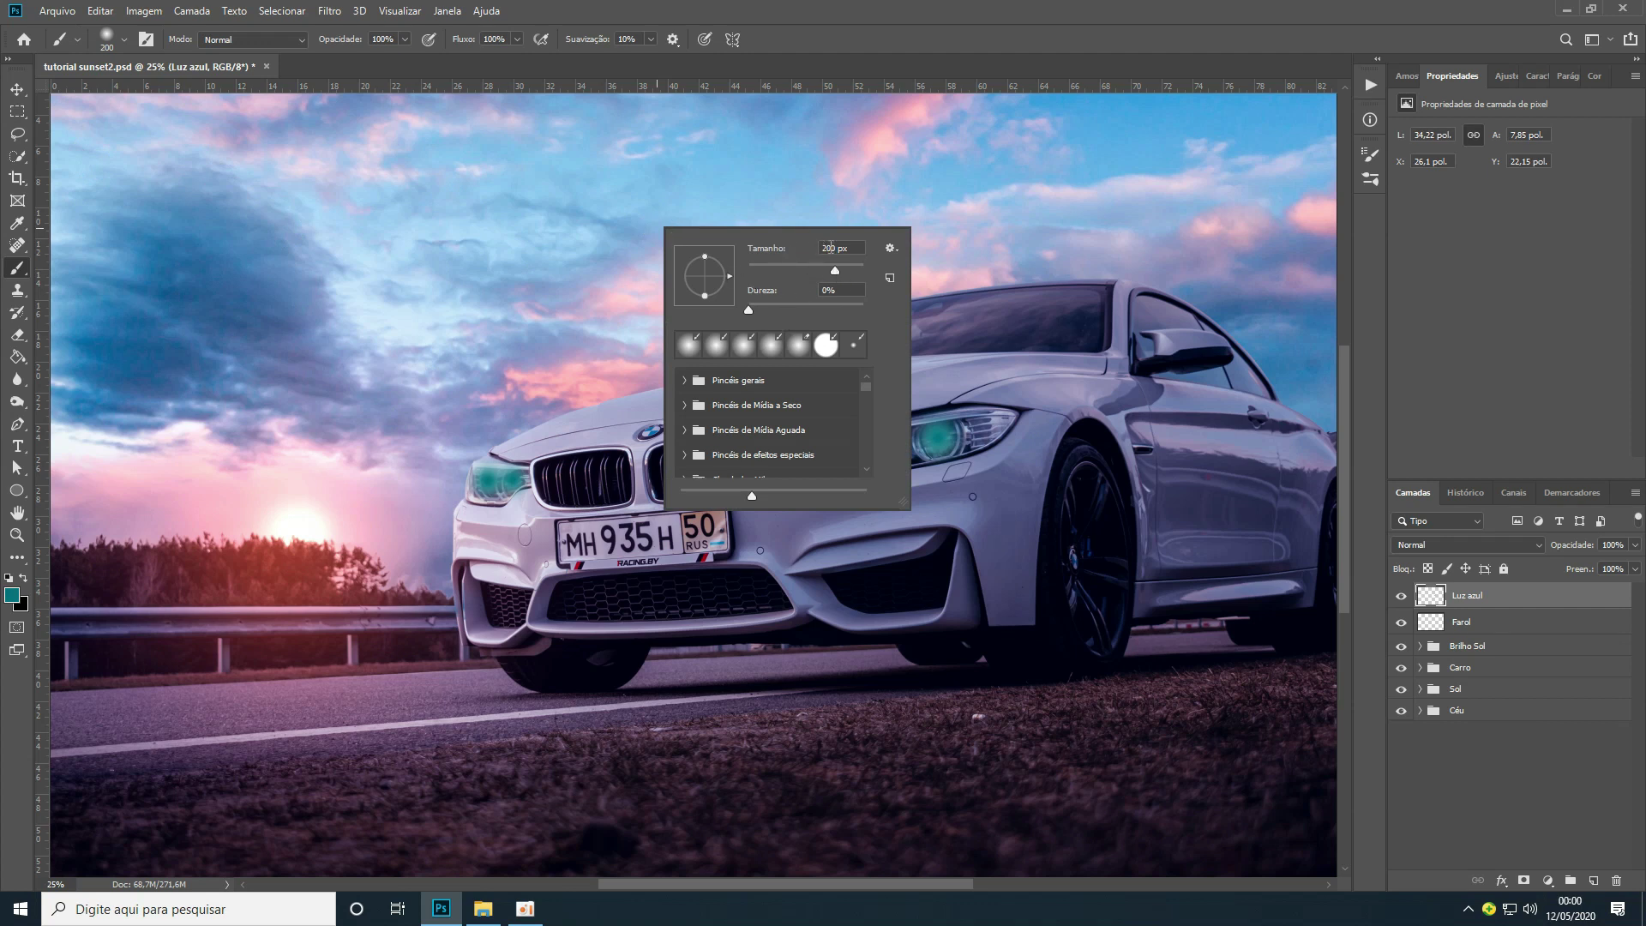
{"action": "left_click", "coordinate": [982, 238]}
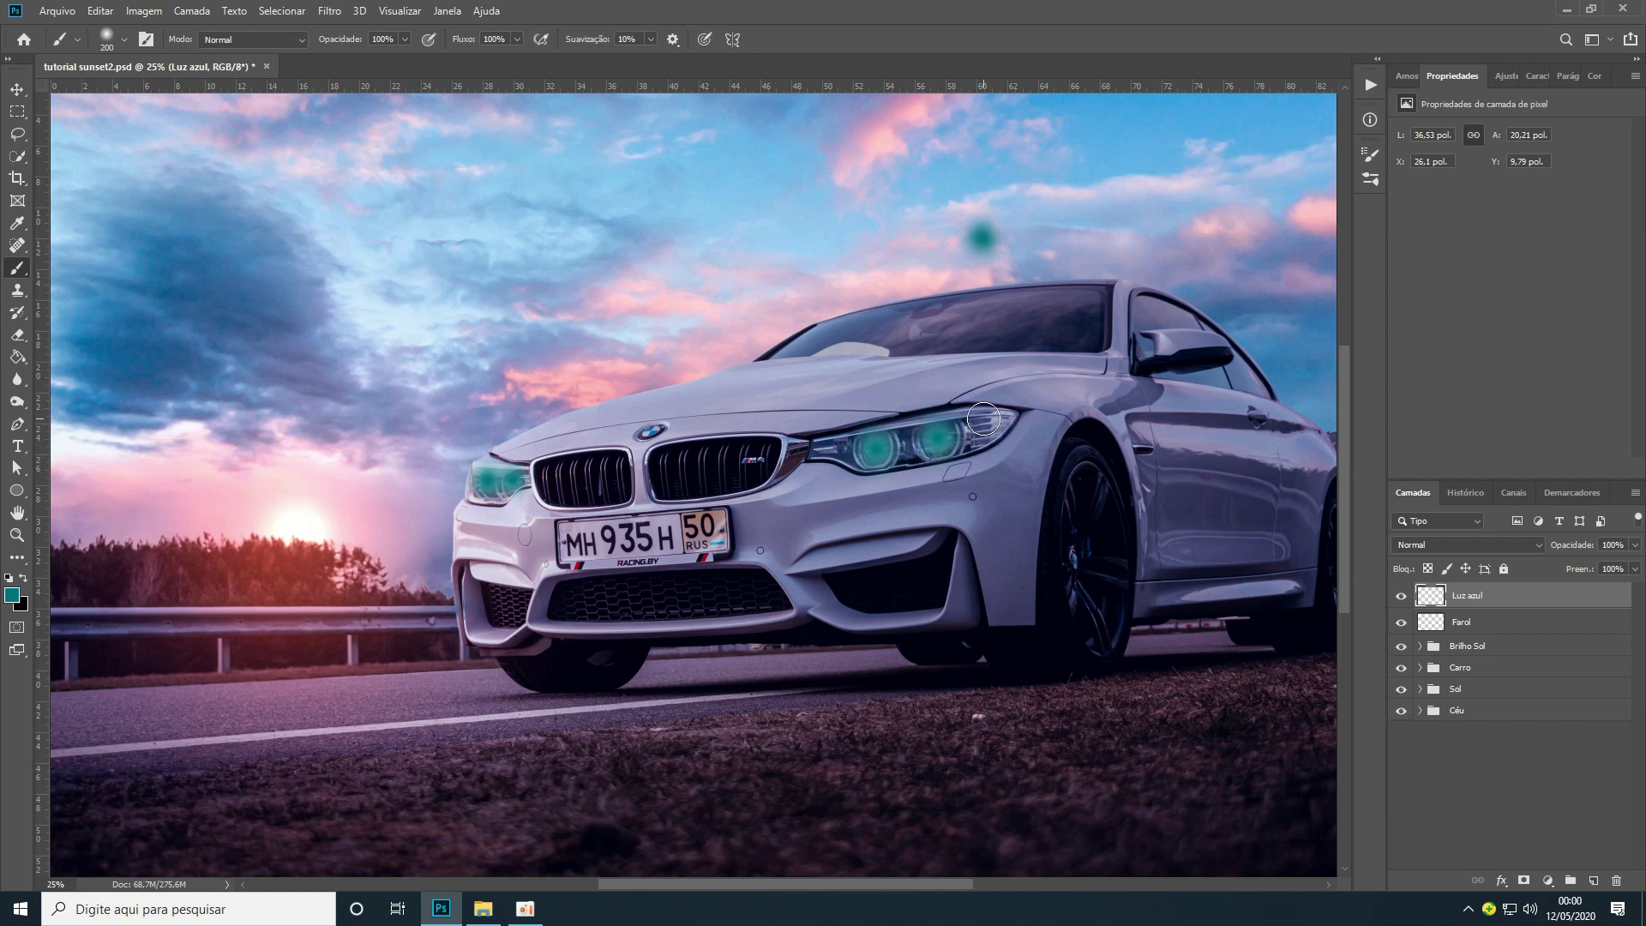
{"action": "key", "text": "ctrl+z"}
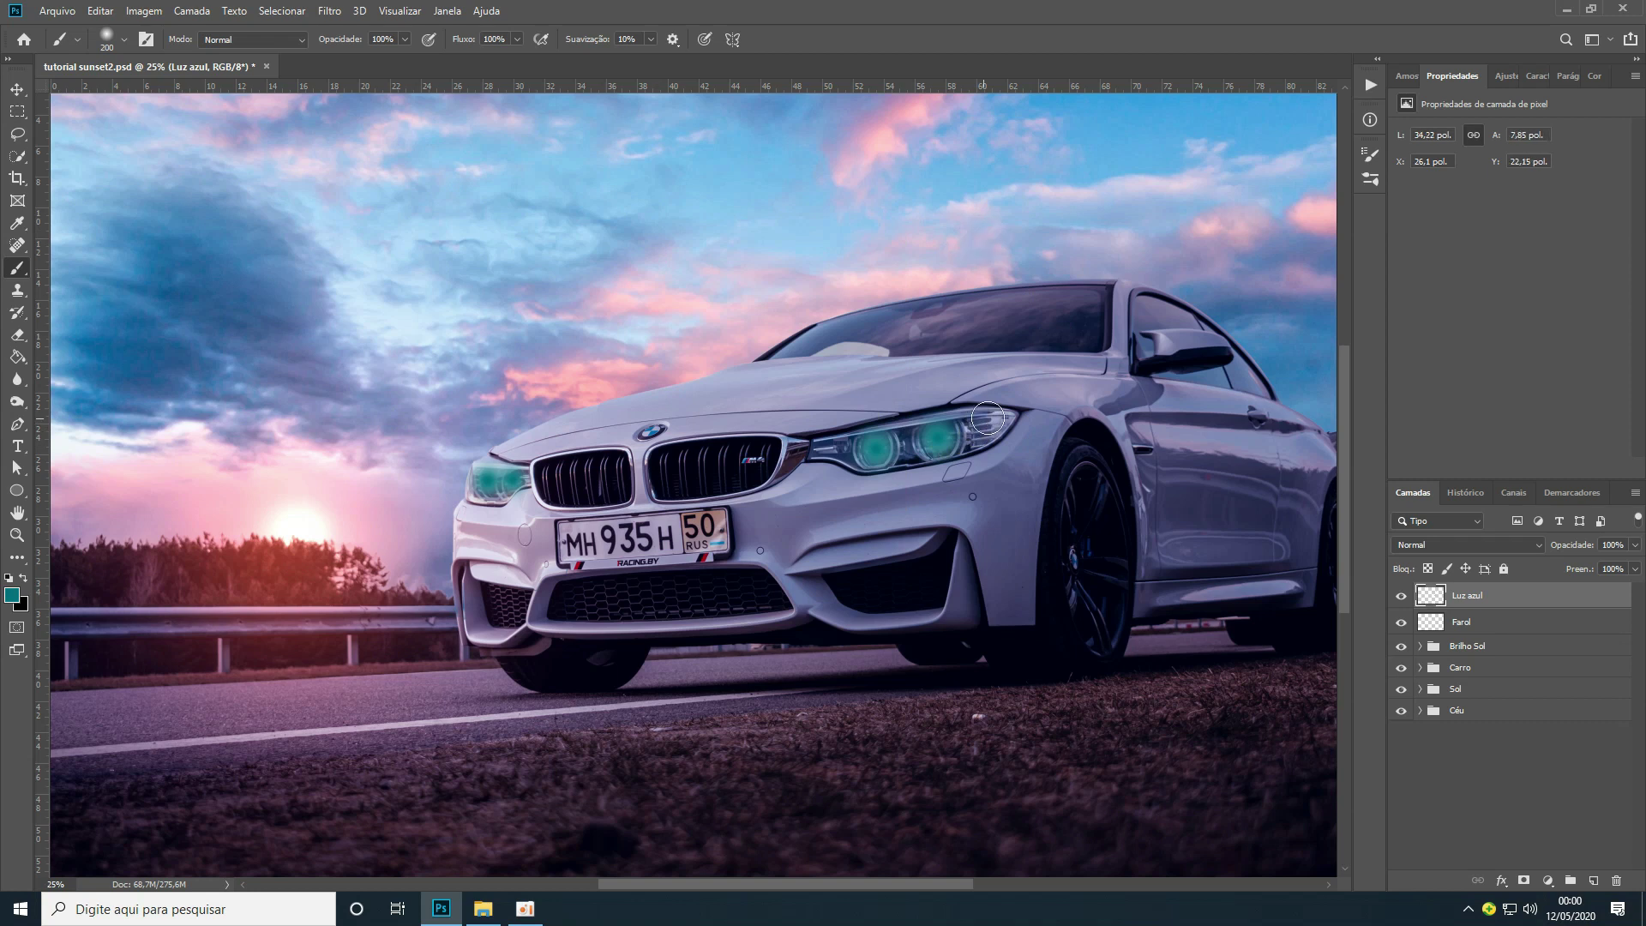
Set the Luz azul layer's blend mode to Subexposição Linear (Adicionar) and add a layer named "Luz" above it
{"action": "left_click", "coordinate": [1432, 547]}
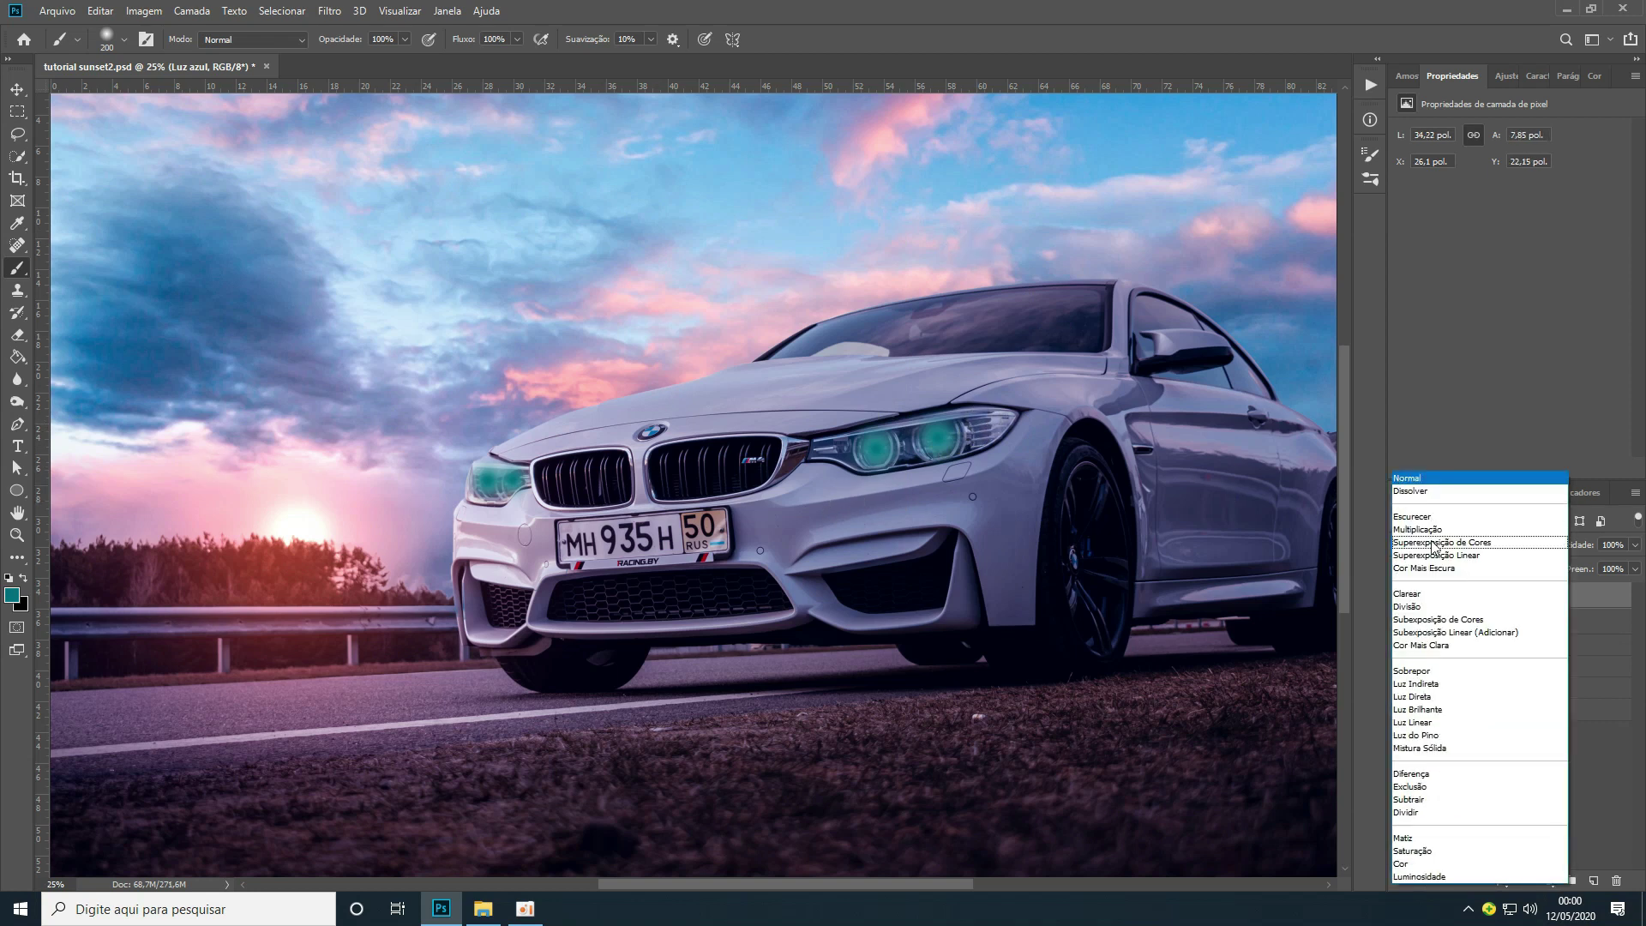
{"action": "left_click", "coordinate": [1418, 633]}
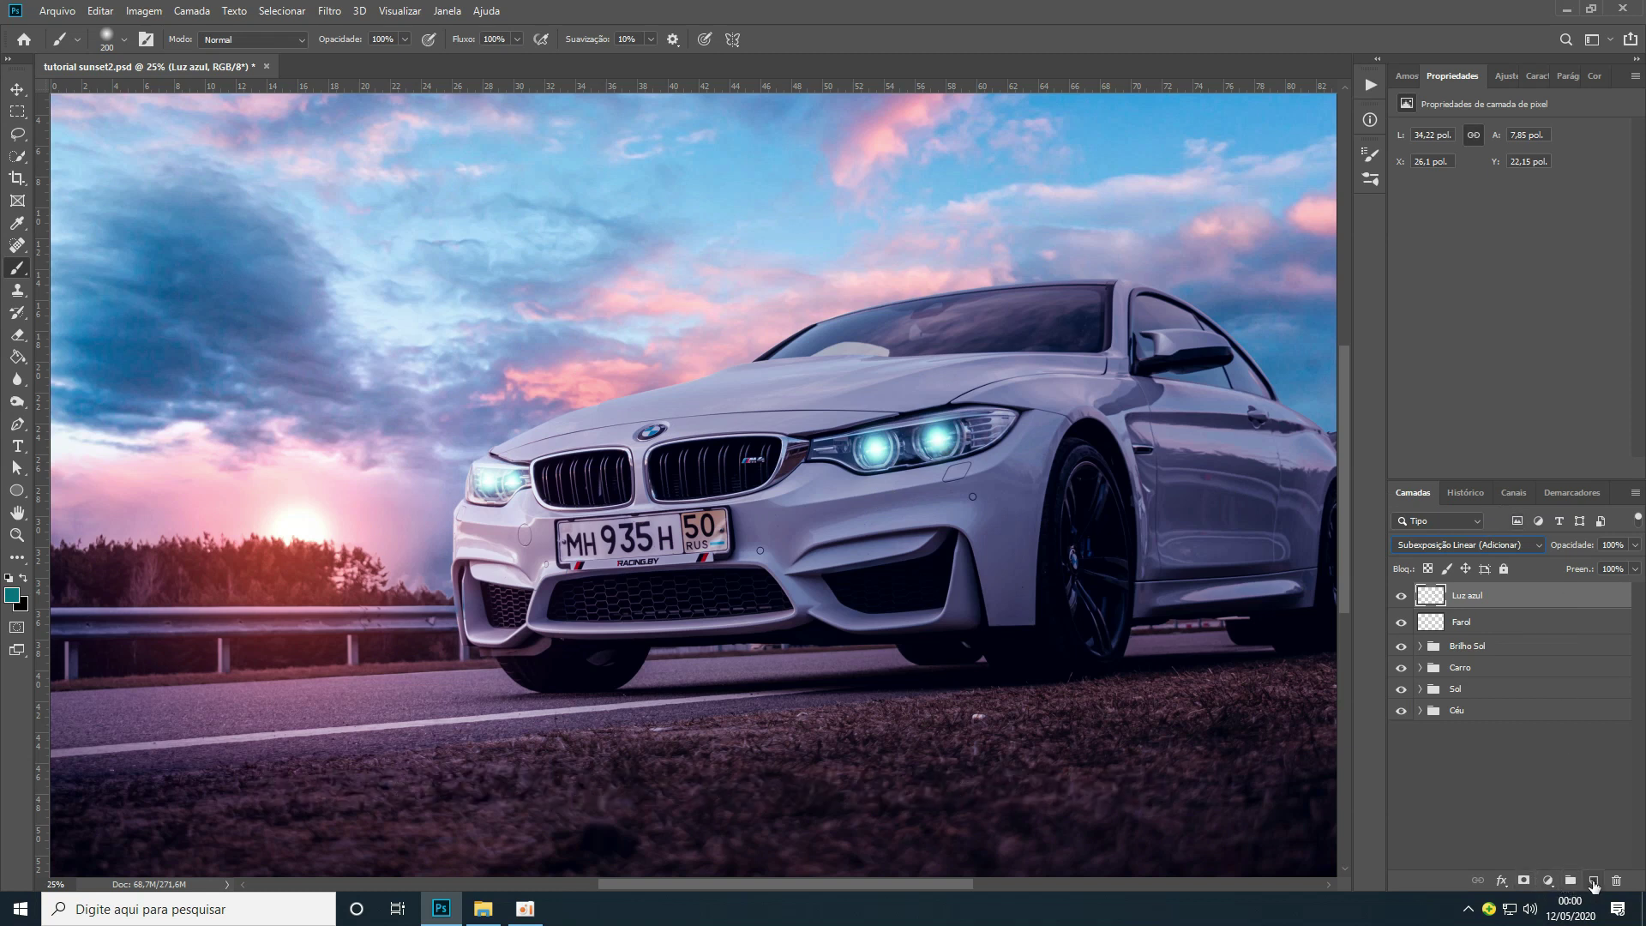
{"action": "left_click", "coordinate": [1592, 883]}
{"action": "double_click", "coordinate": [1472, 595]}
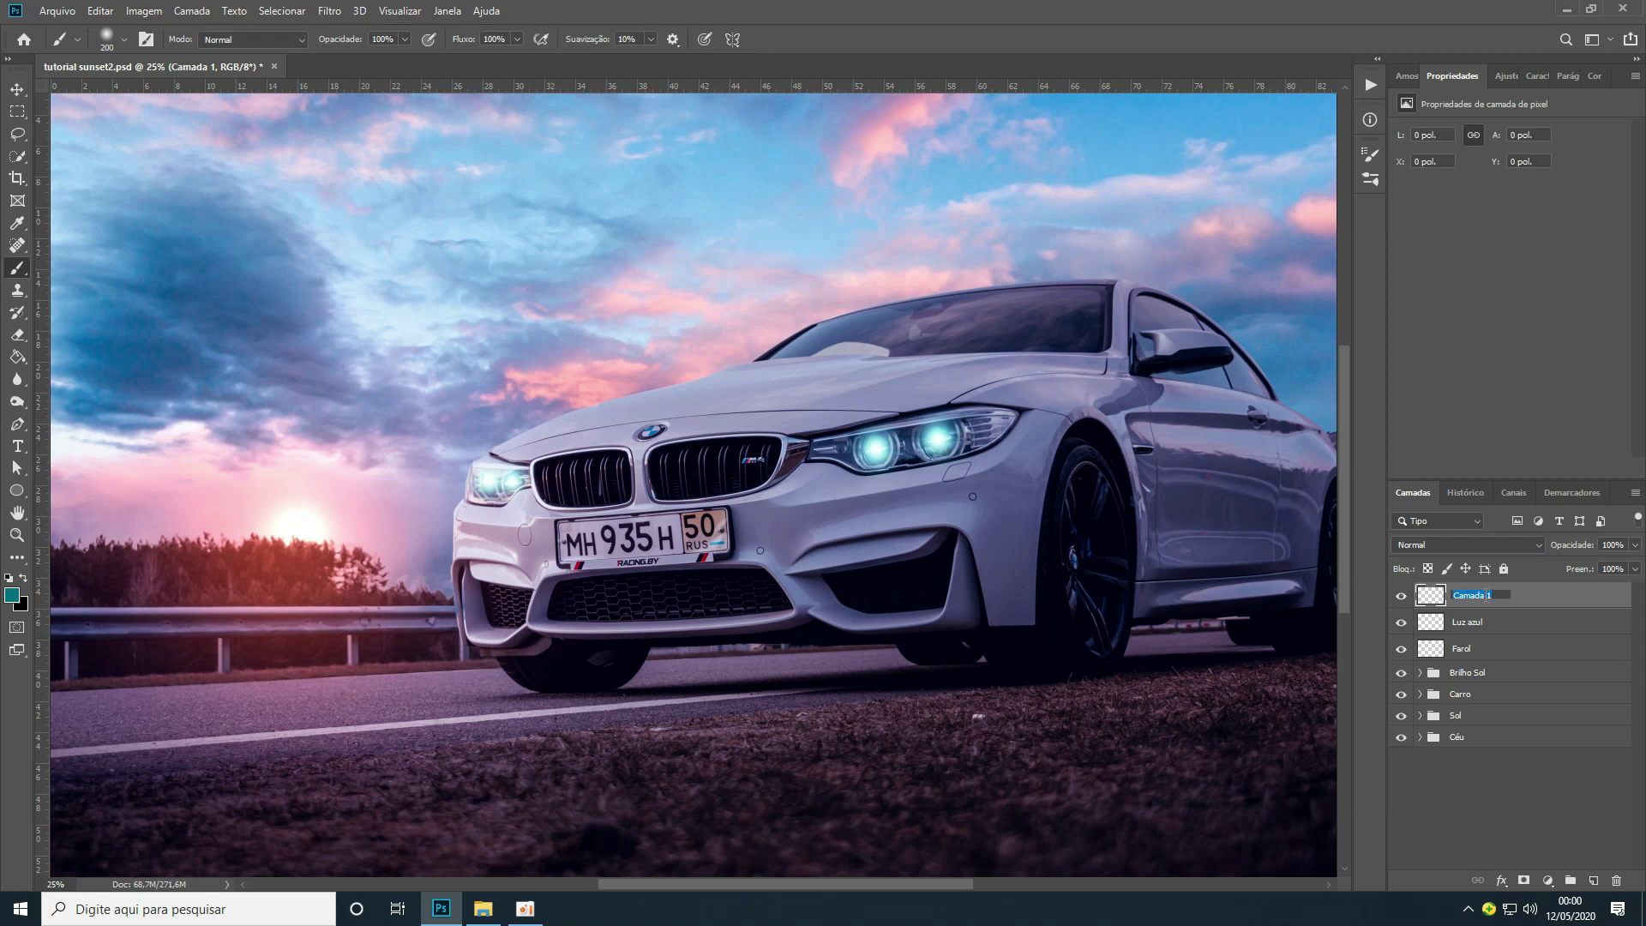
{"action": "type", "text": "Luz"}
Darken the foreground colour to deep teal #002b2f and return to the Brush tool
{"action": "left_click", "coordinate": [12, 595]}
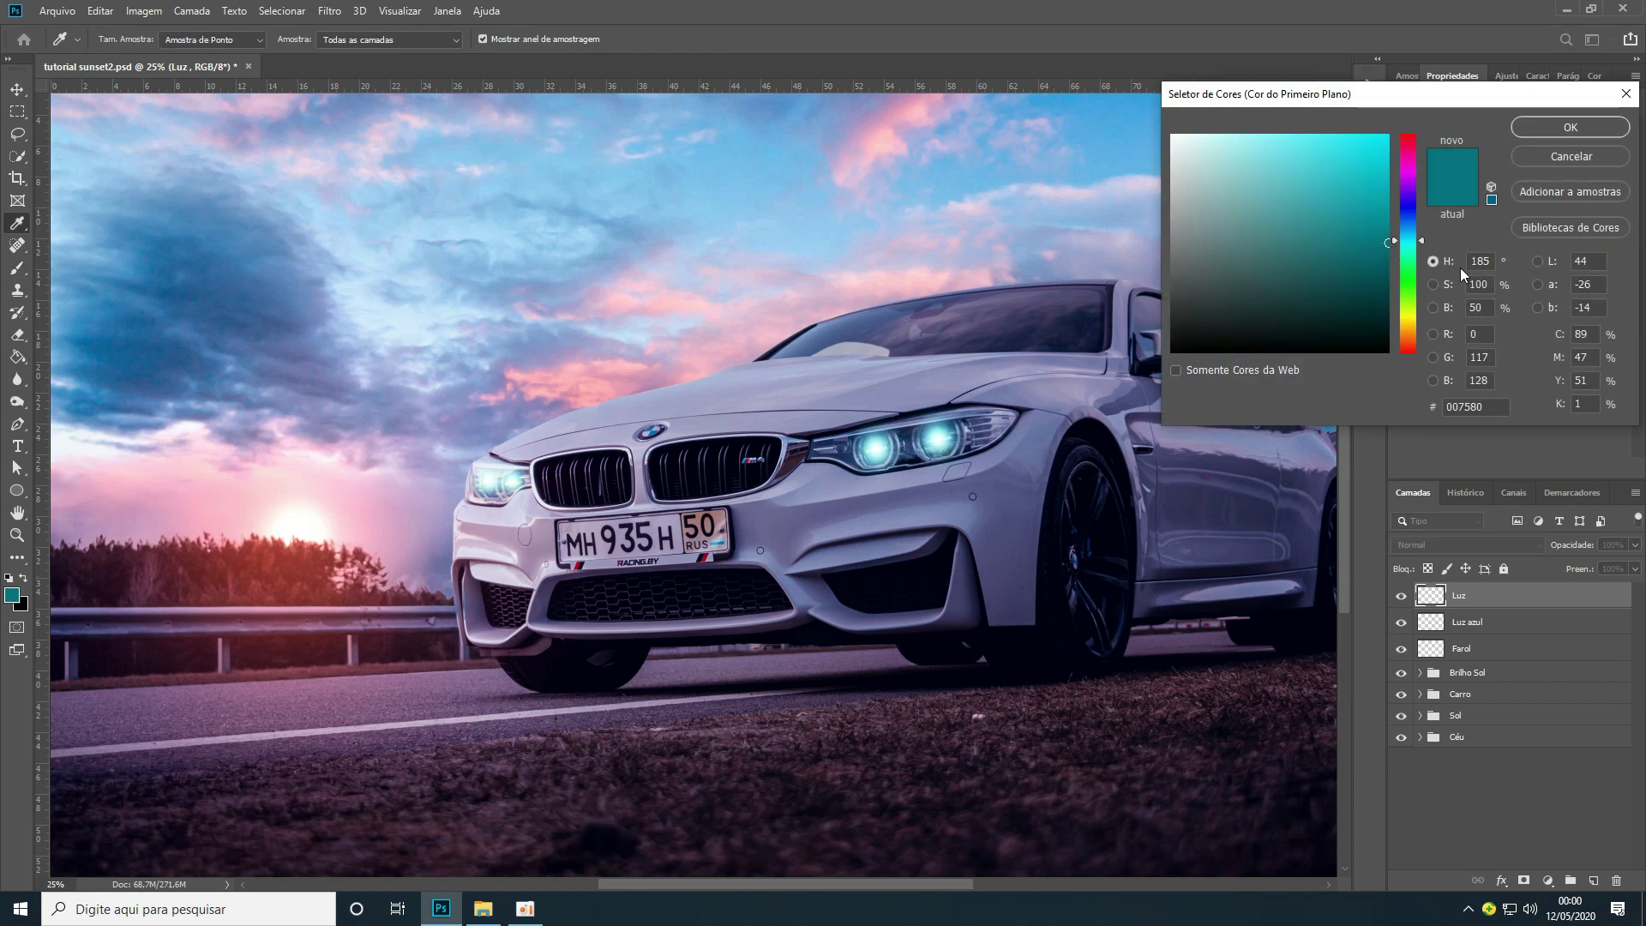
{"action": "left_click_drag", "start_coordinate": [1387, 240], "coordinate": [1390, 313]}
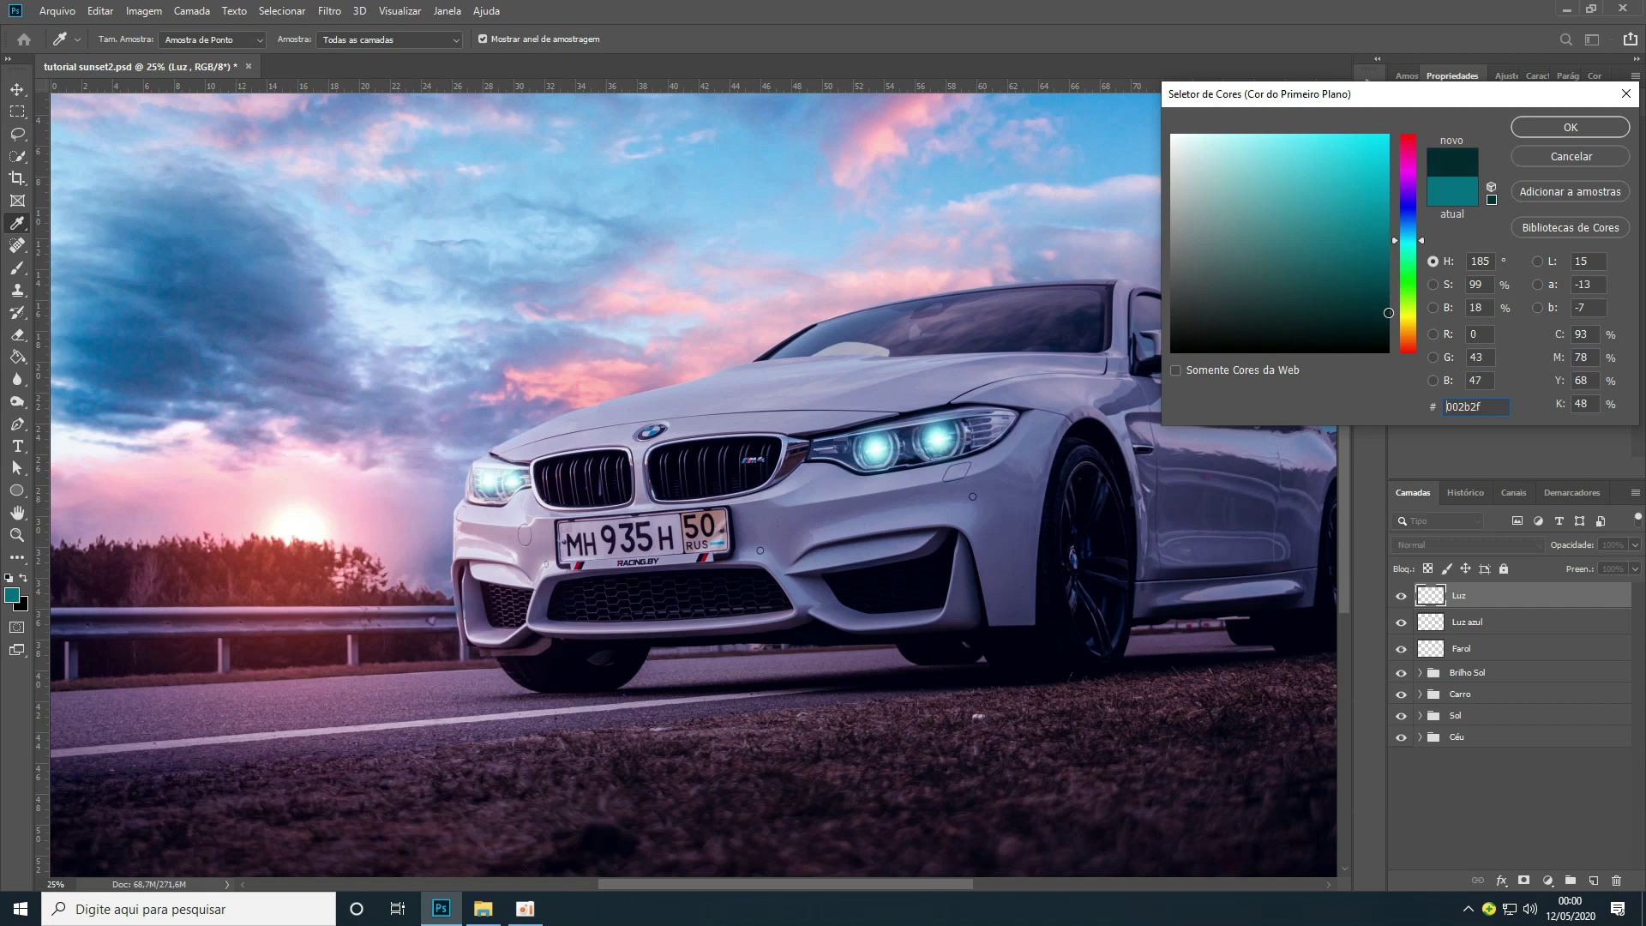
{"action": "left_click", "coordinate": [1578, 127]}
{"action": "key", "text": "b"}
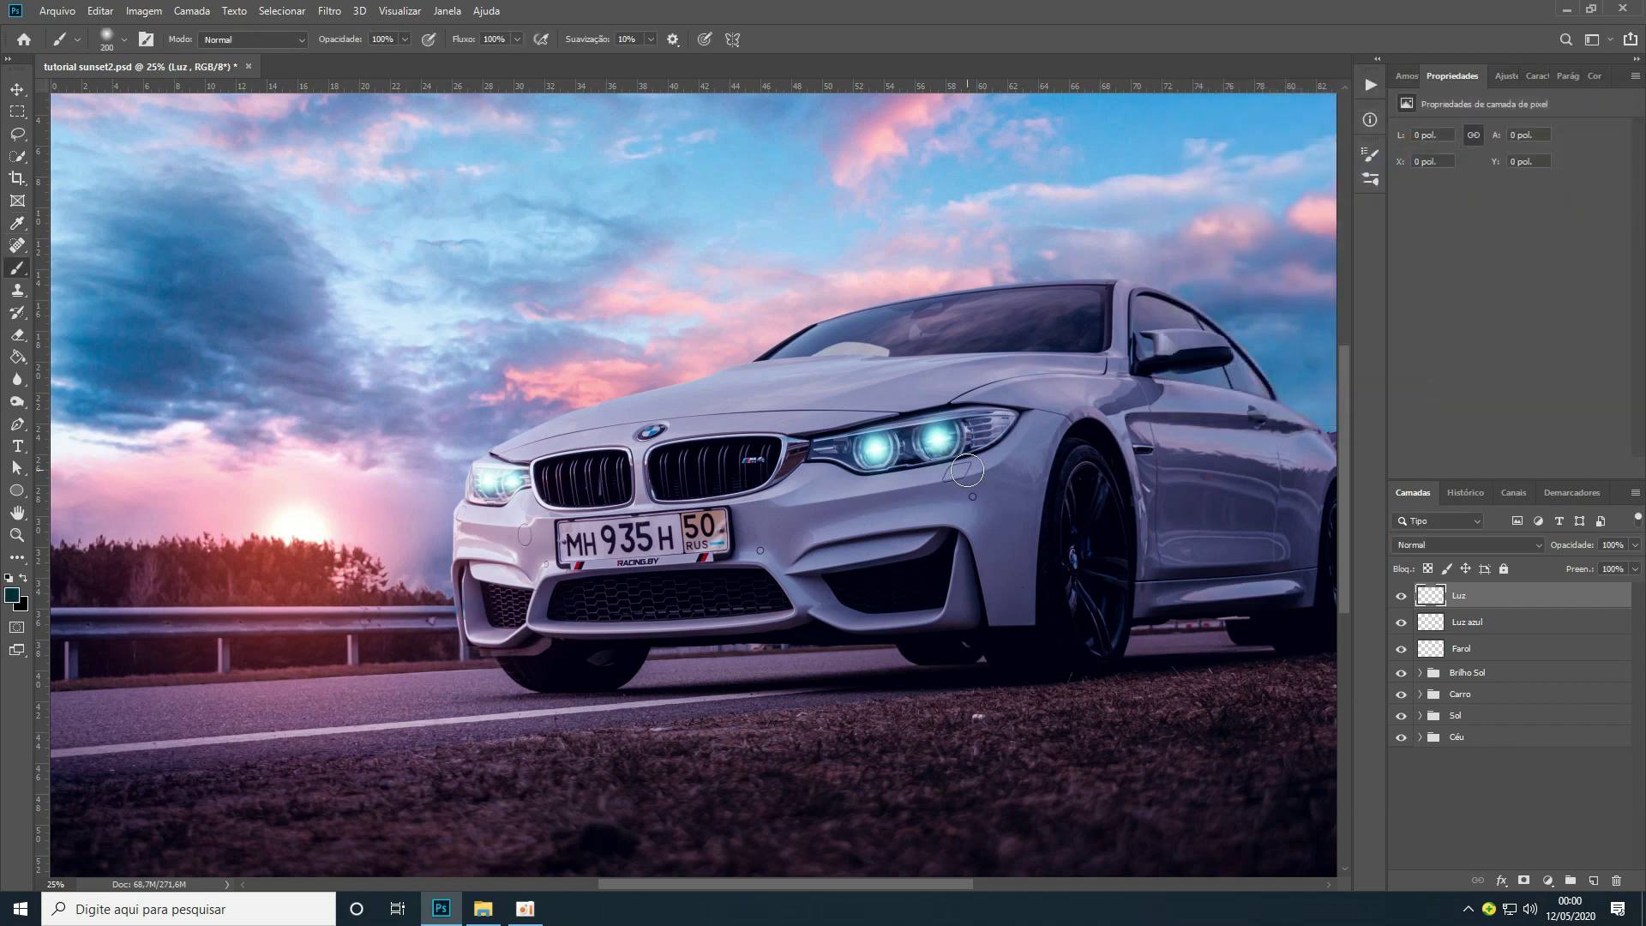
Paint a wide dark teal glow over both lamps of the nearer headlight on the Luz layer with a 400 px brush
{"action": "key", "text": "bracketright"}
{"action": "key", "text": "bracketright"}
{"action": "key", "text": "bracketright"}
{"action": "key", "text": "bracketright"}
{"action": "key", "text": "bracketright"}
{"action": "key", "text": "bracketright"}
{"action": "left_click_drag", "start_coordinate": [937, 438], "coordinate": [873, 447]}
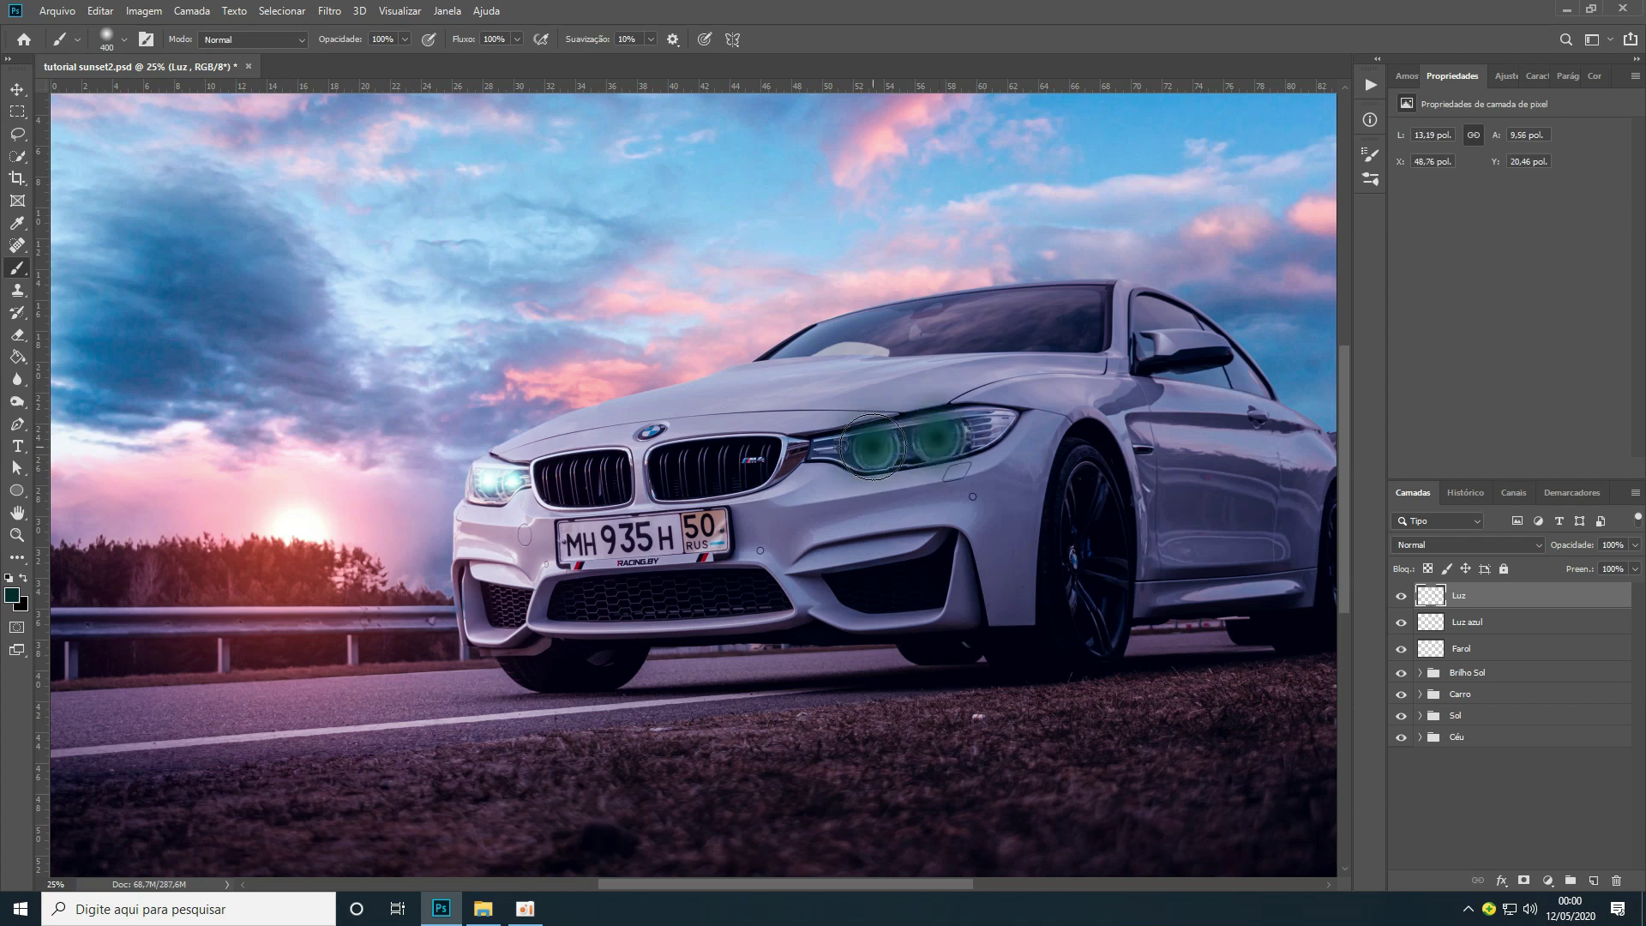
Paint the dark teal glow over the far headlight with a smaller brush, finishing with a dab at 400 px
{"action": "key", "text": "bracketleft"}
{"action": "key", "text": "bracketleft"}
{"action": "key", "text": "bracketleft"}
{"action": "left_click_drag", "start_coordinate": [514, 481], "coordinate": [490, 482]}
{"action": "key", "text": "bracketright"}
{"action": "key", "text": "bracketright"}
{"action": "key", "text": "bracketright"}
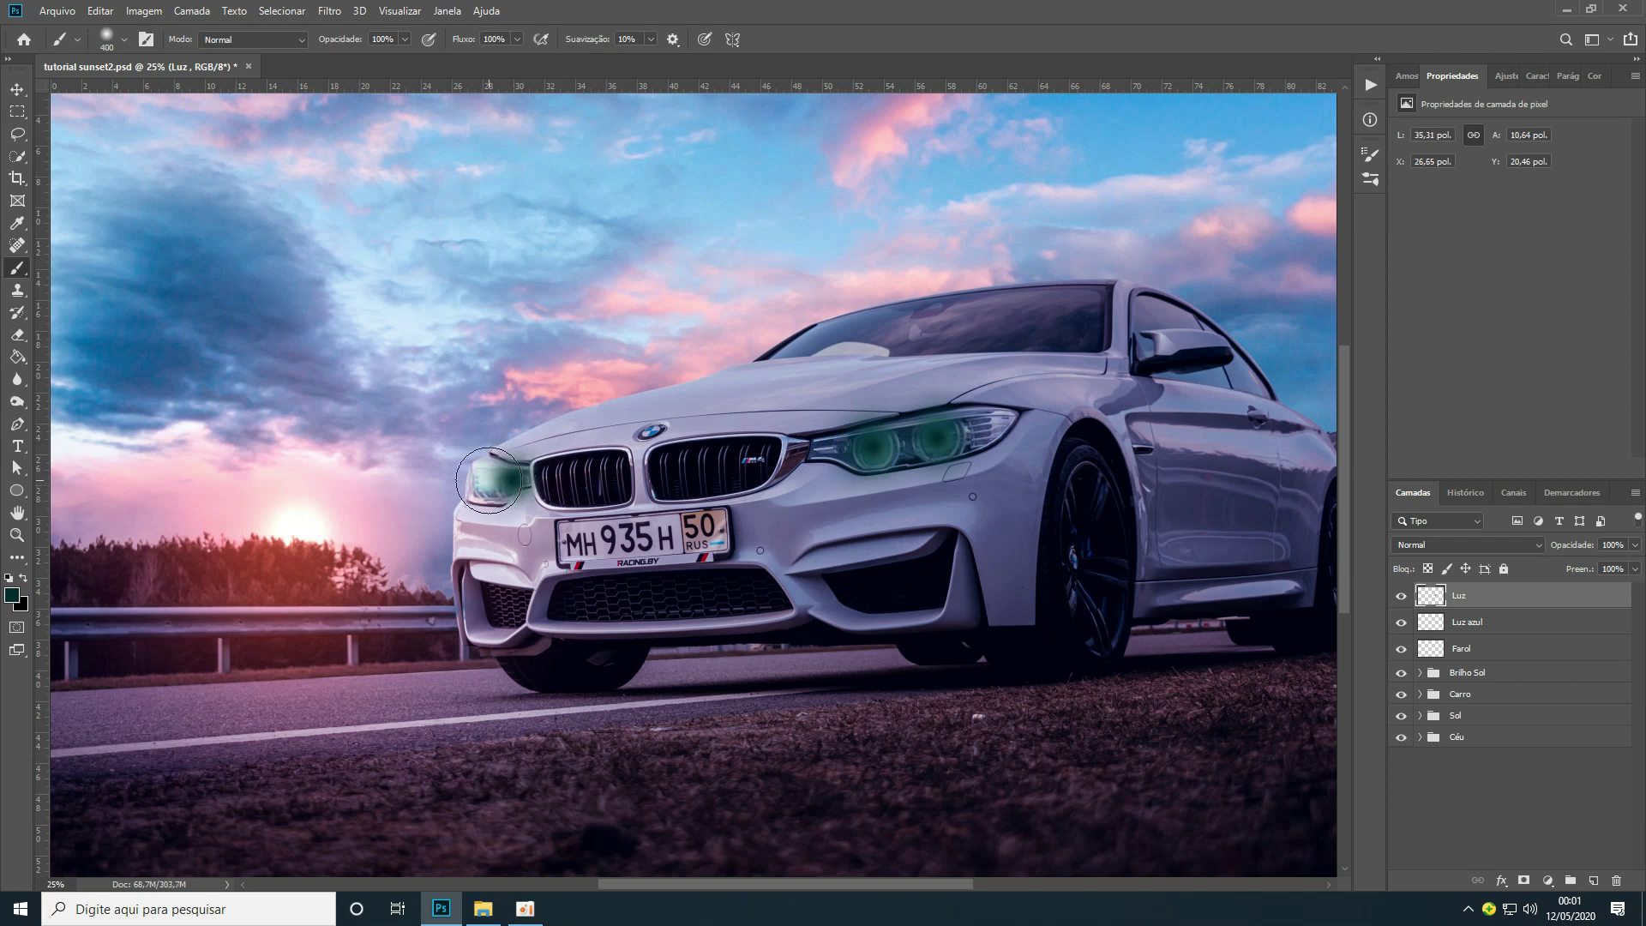
{"action": "left_click", "coordinate": [485, 480]}
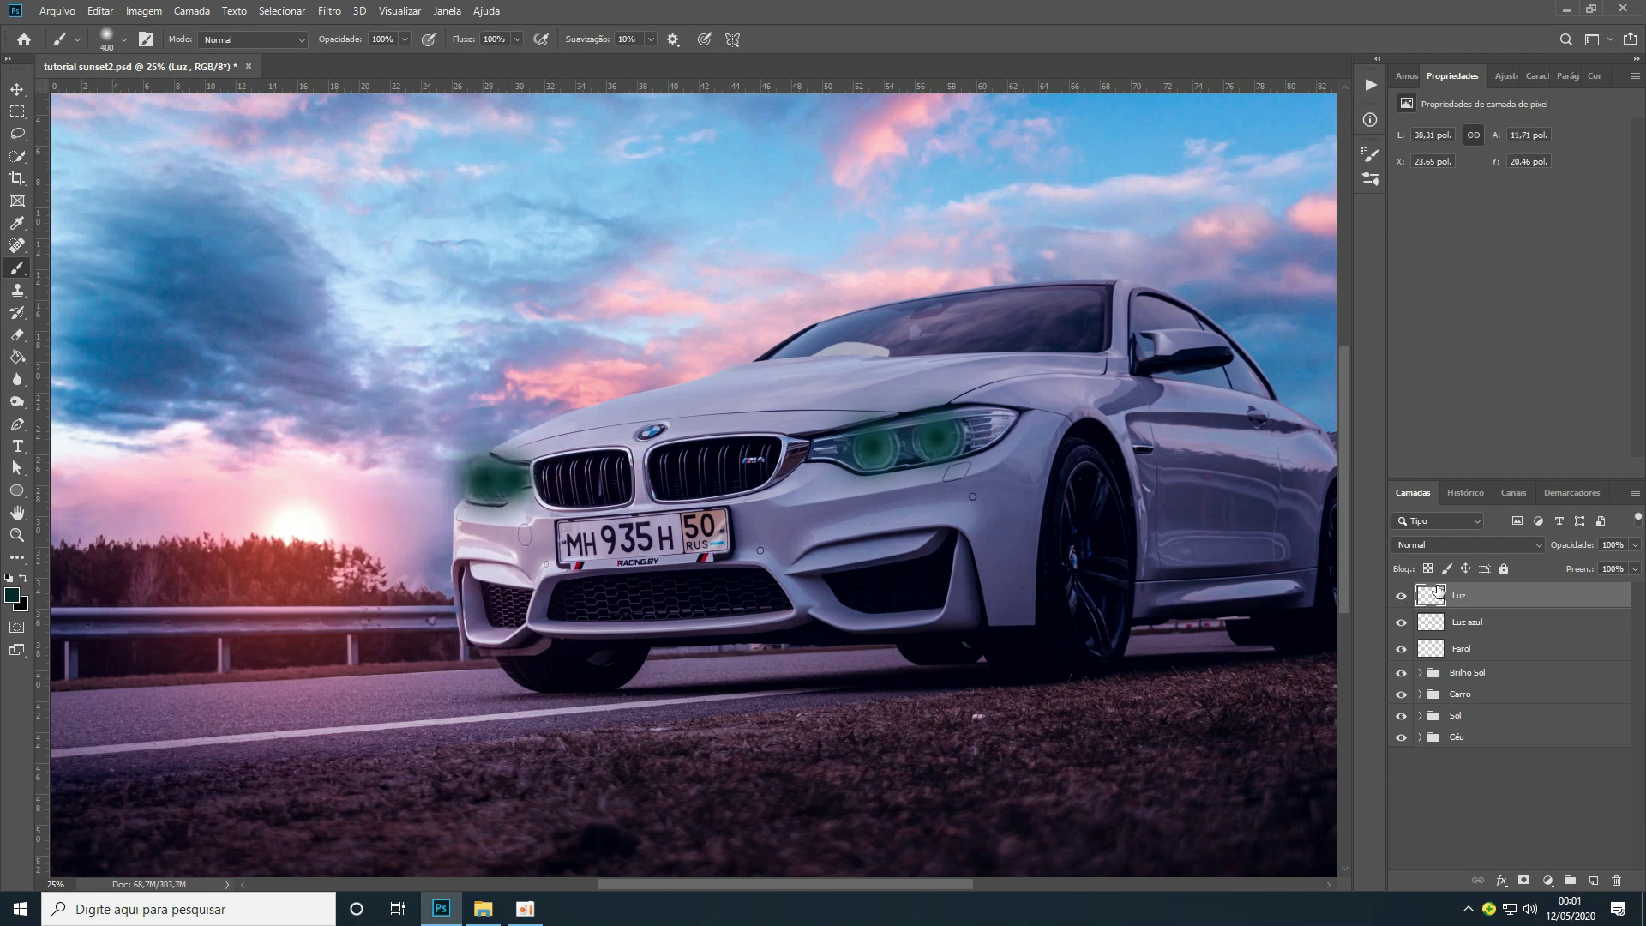
Set the Luz layer's blend mode to Subexposição Linear (Adicionar) and group it with the Luz azul and Farol layers
{"action": "left_click", "coordinate": [1396, 544]}
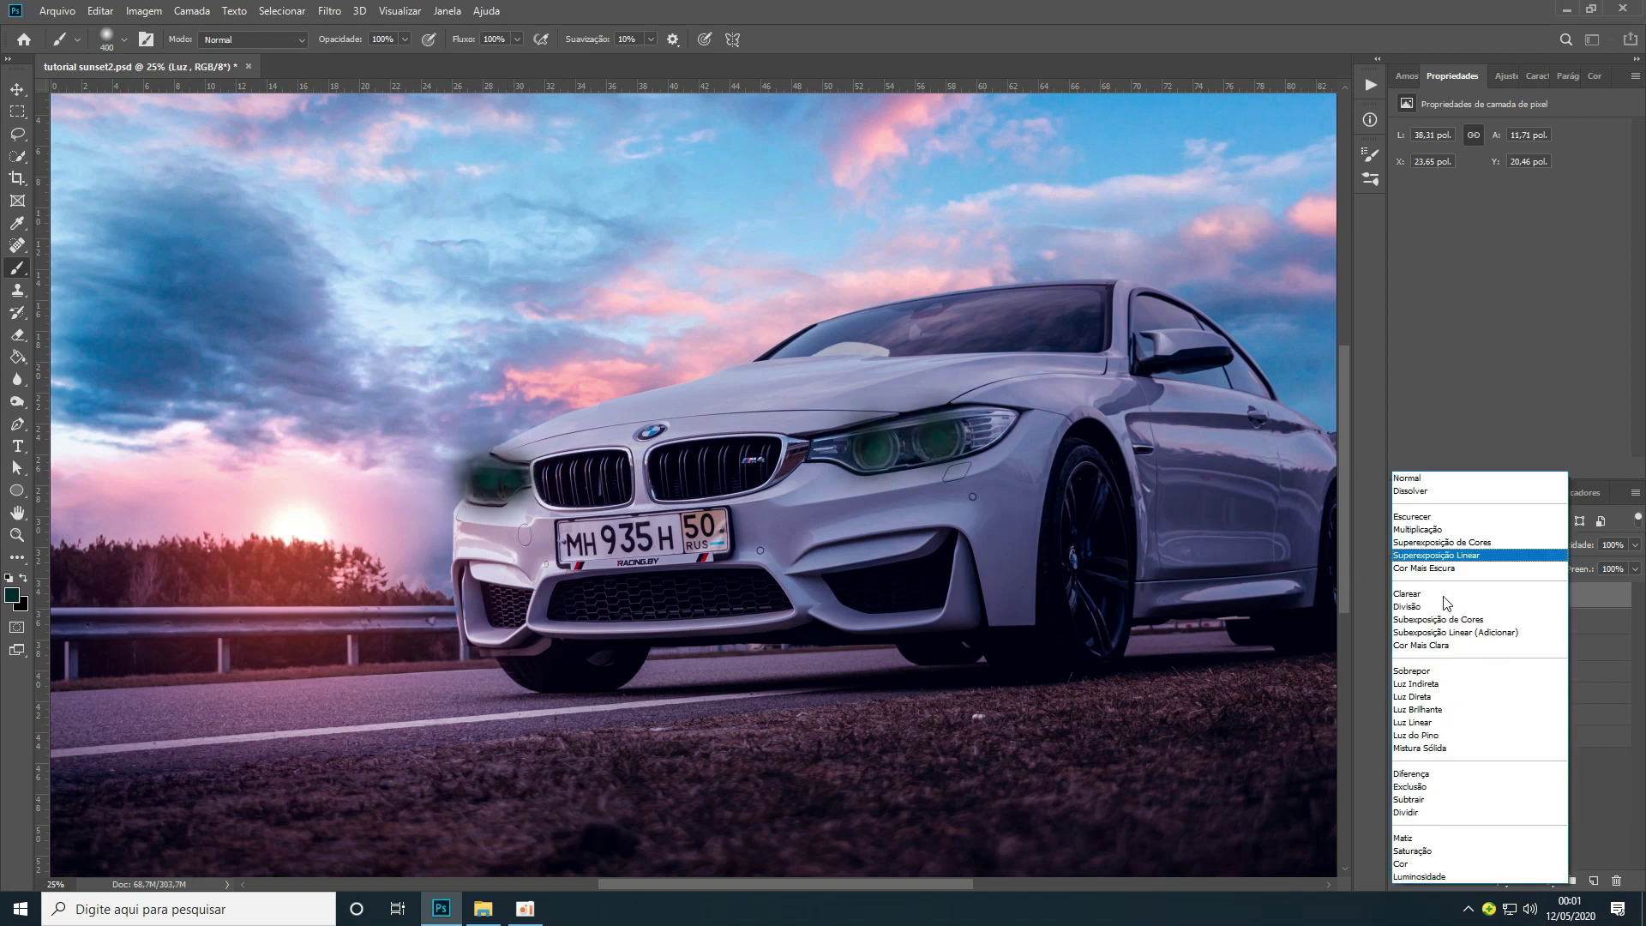
{"action": "left_click", "coordinate": [1518, 633]}
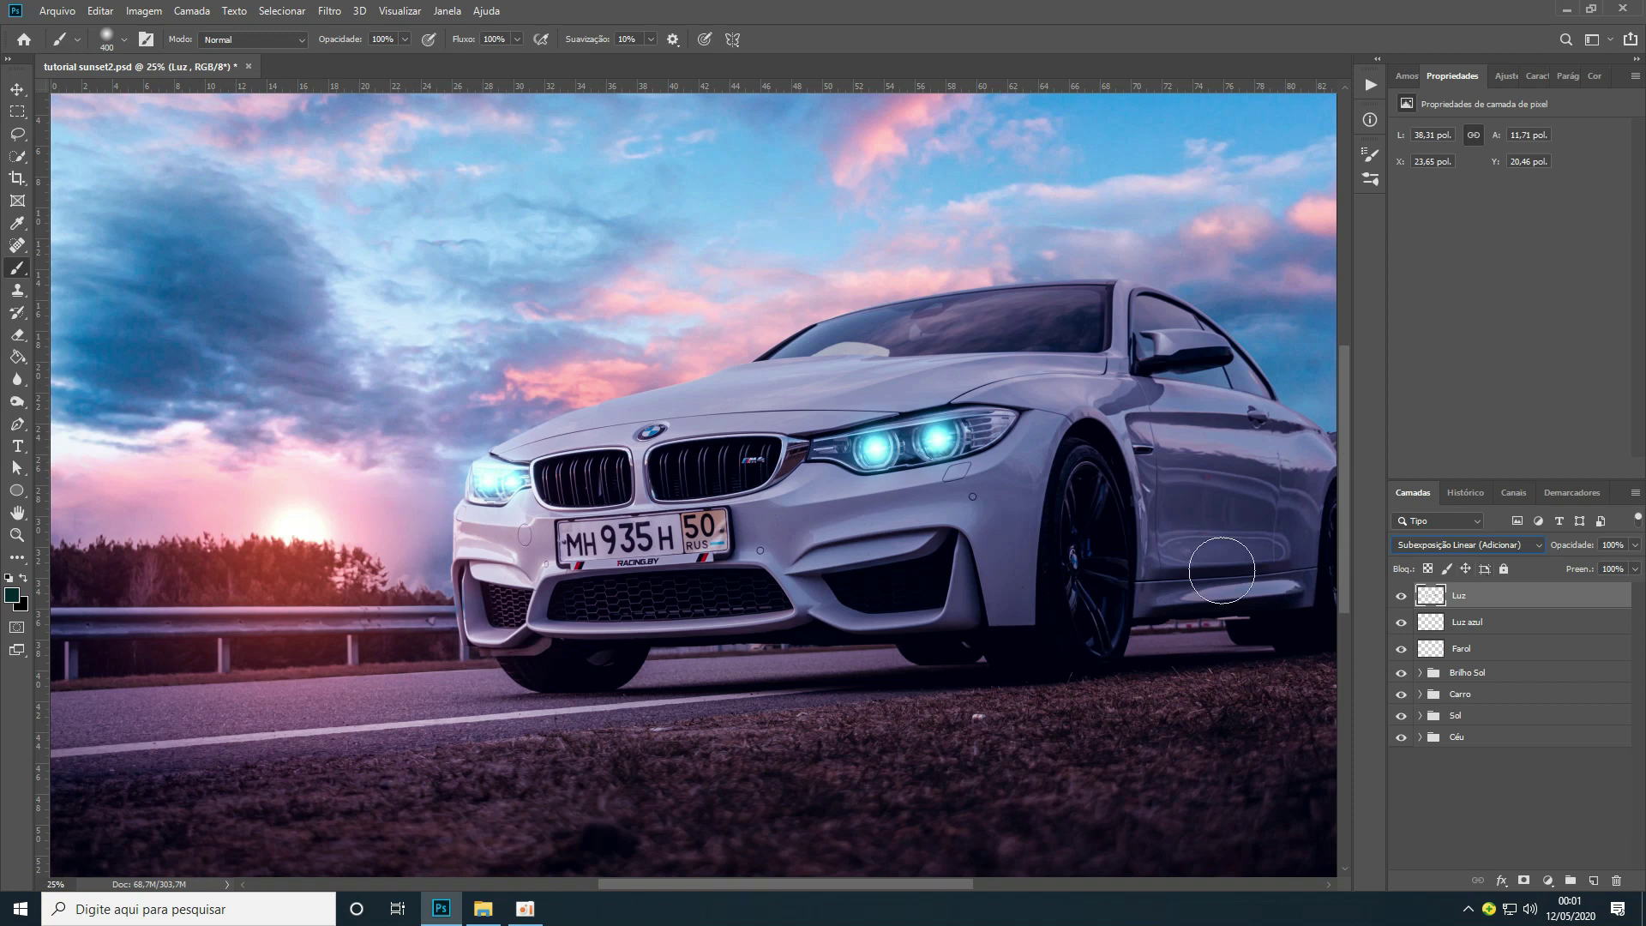
{"action": "left_click", "coordinate": [1505, 648], "text": "shift"}
{"action": "key", "text": "ctrl+g"}
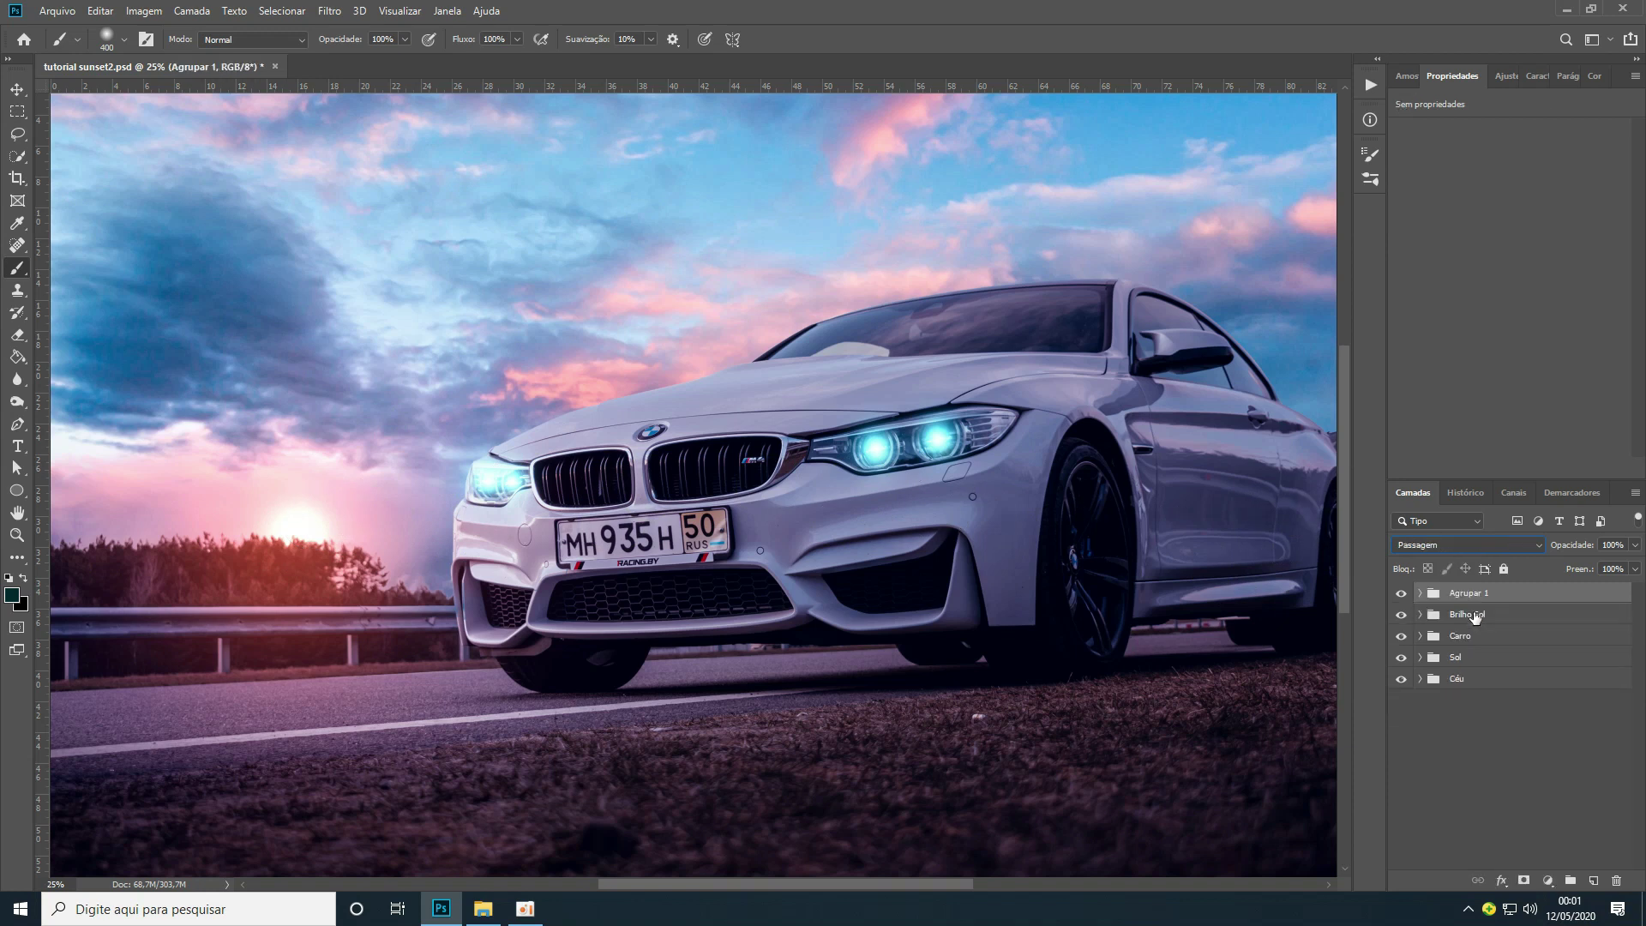
Rename the new headlight group Farol
{"action": "double_click", "coordinate": [1462, 595]}
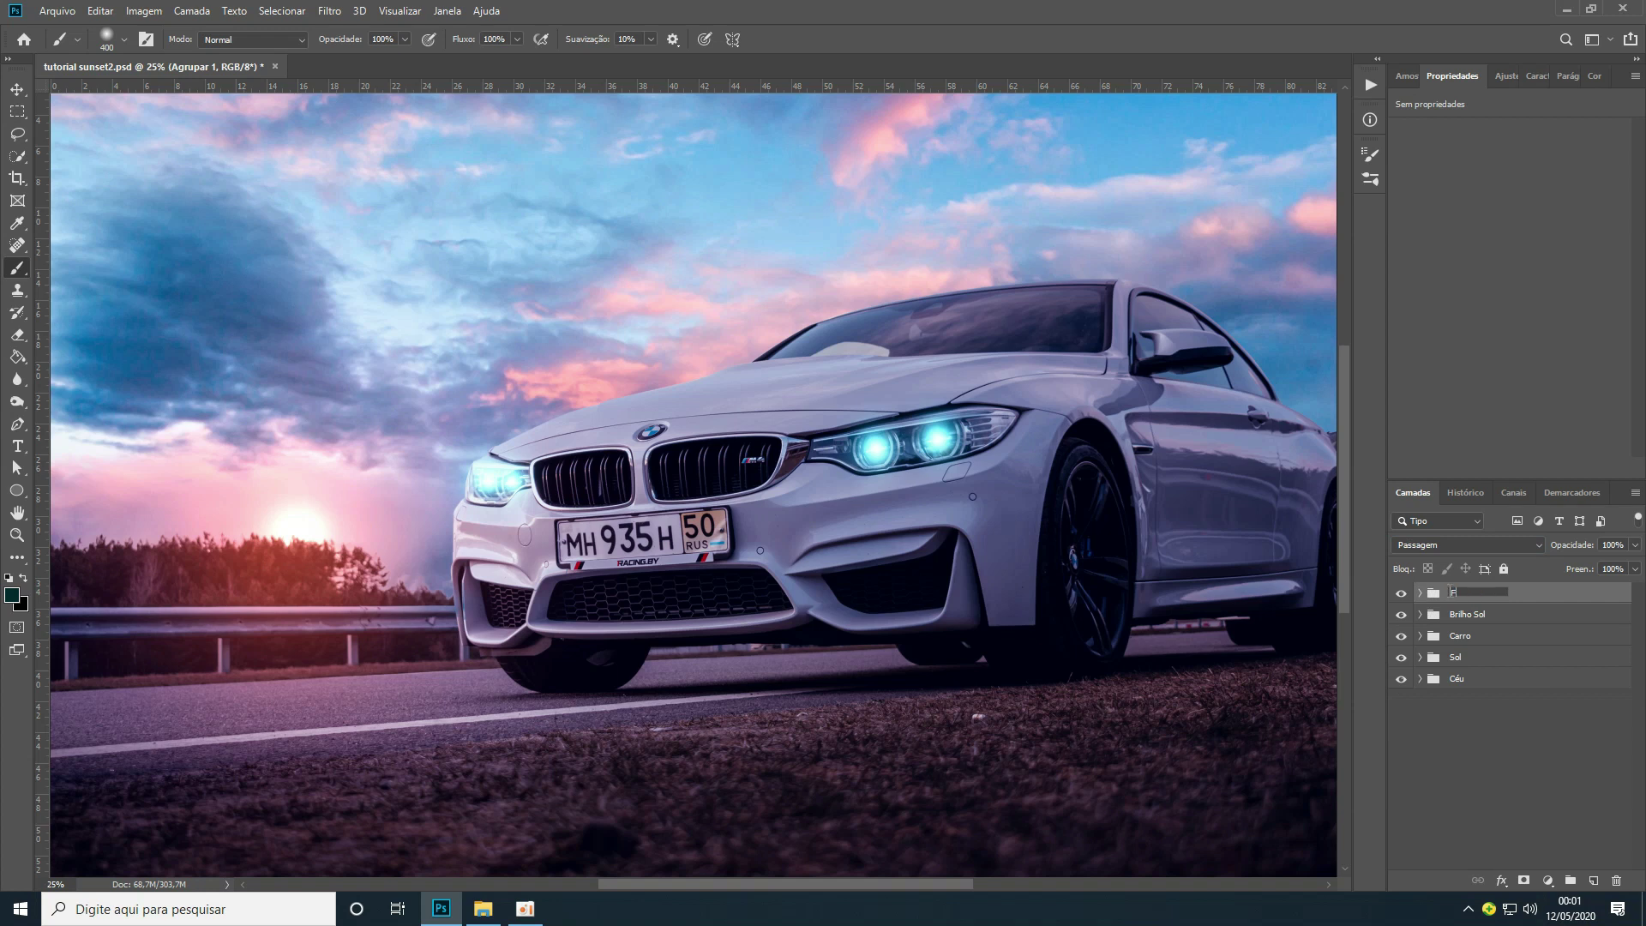
{"action": "key", "text": "Return"}
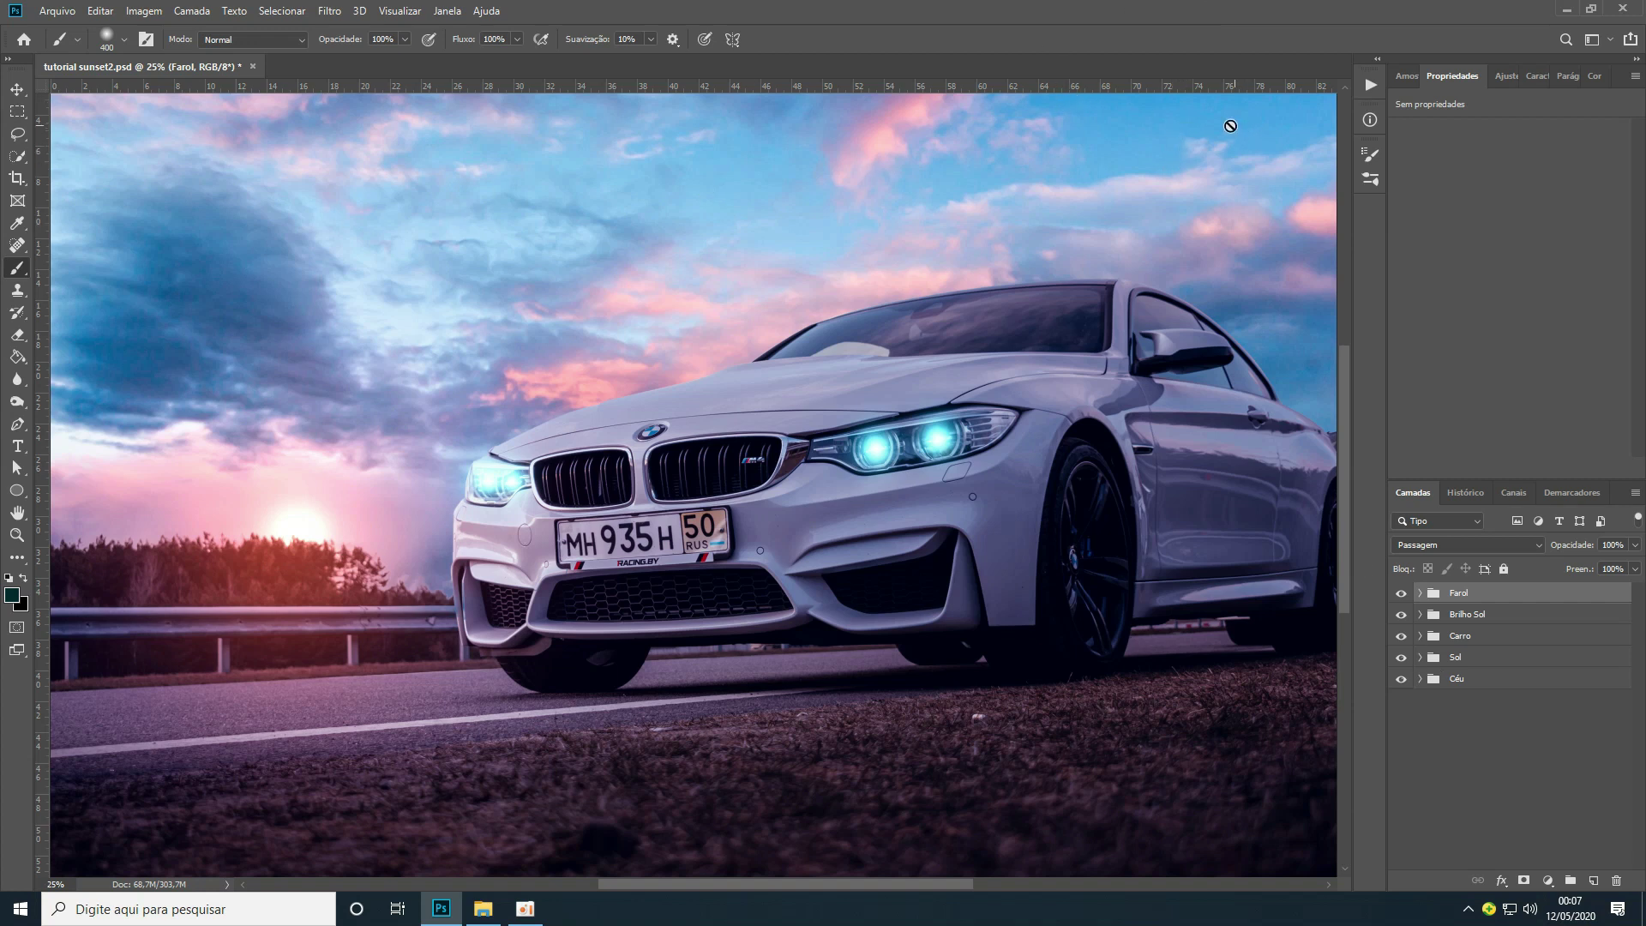
Add a Matiz/Saturação adjustment layer above the sky image inside the Céu group
{"action": "left_click", "coordinate": [1421, 679]}
{"action": "left_click", "coordinate": [1458, 705]}
{"action": "left_click", "coordinate": [1548, 882]}
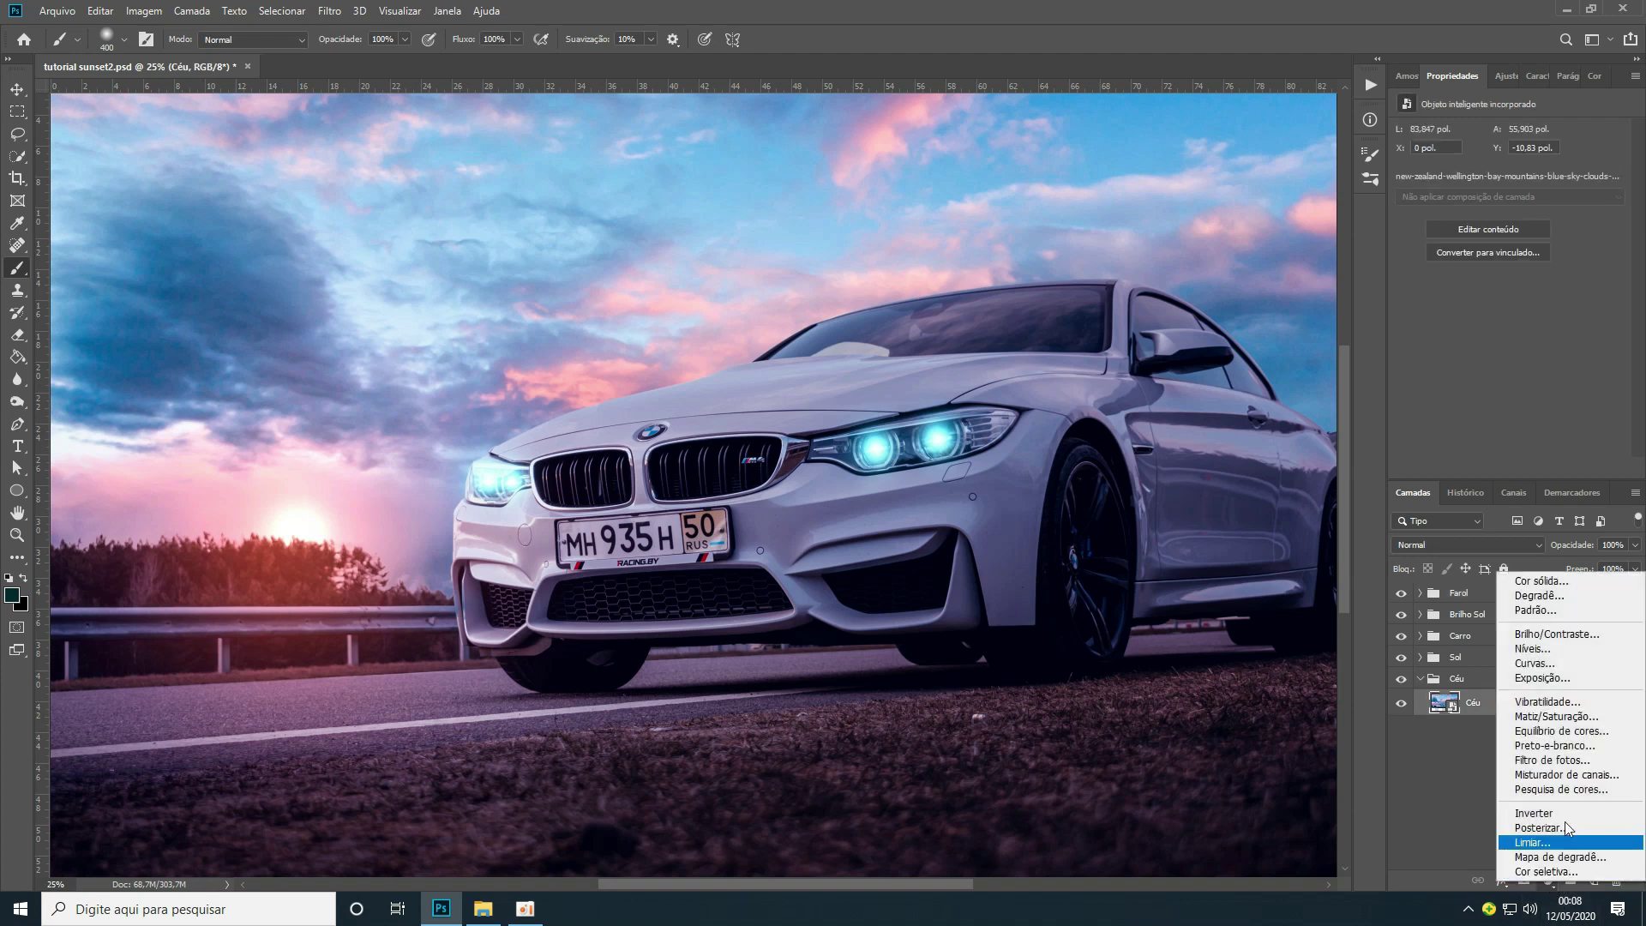
{"action": "left_click", "coordinate": [1566, 722]}
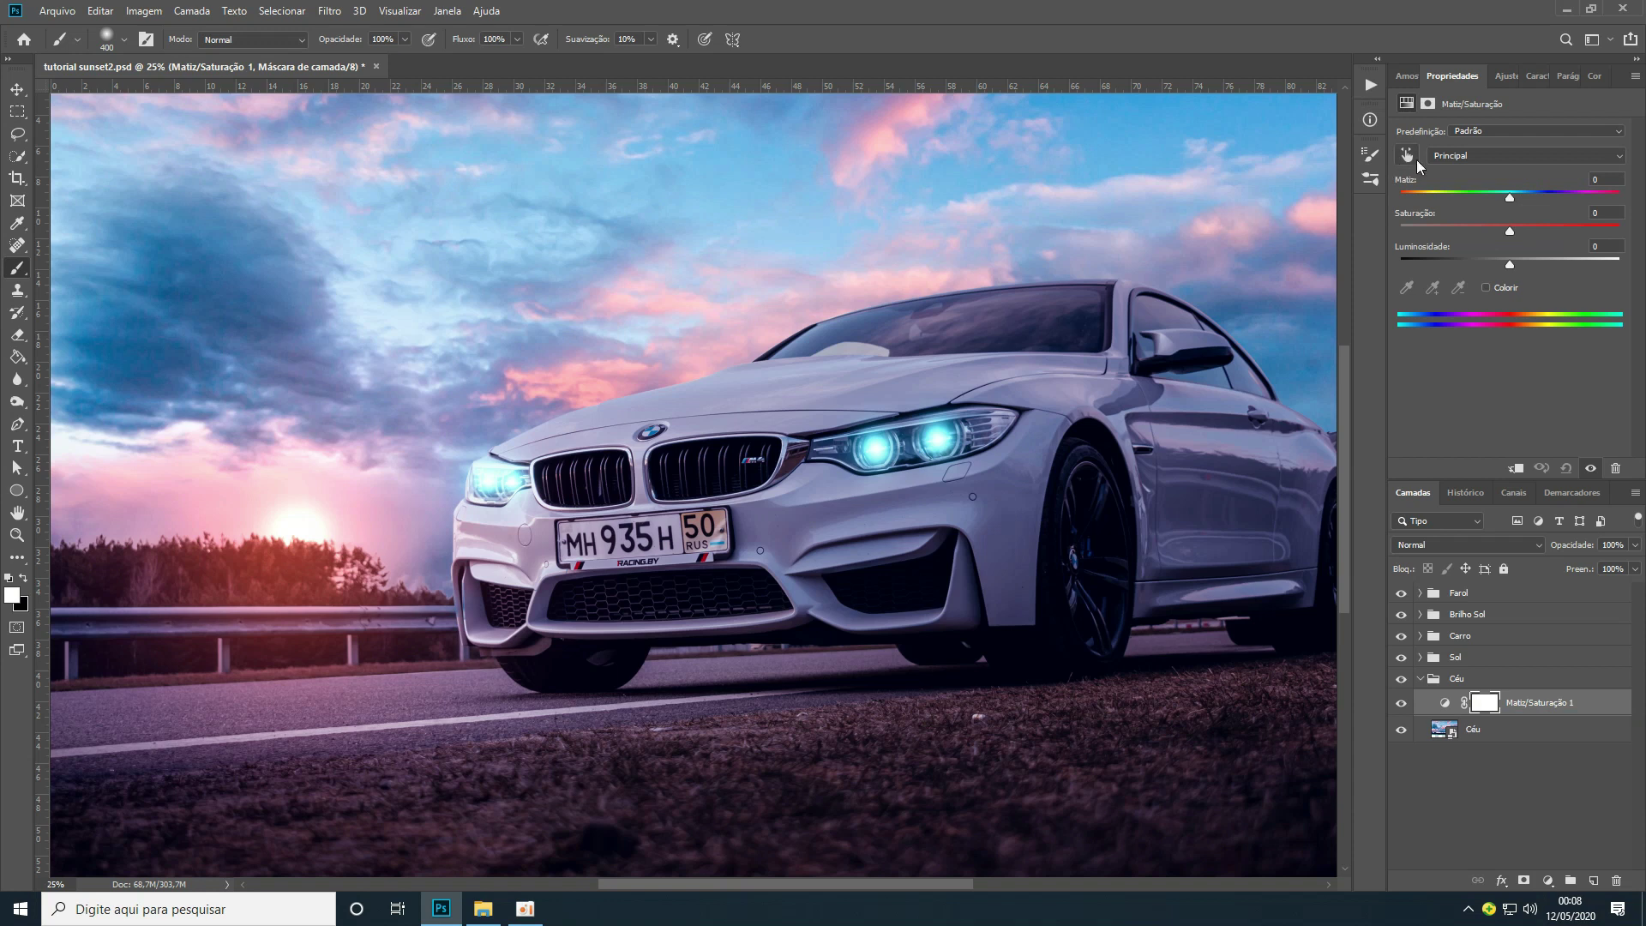
Target the sky's Cianos range, keep its Matiz at 0 and reduce its Saturação, comparing the result before collapsing the Céu group
{"action": "left_click", "coordinate": [1407, 155]}
{"action": "left_click", "coordinate": [1267, 110]}
{"action": "left_click_drag", "start_coordinate": [1510, 197], "coordinate": [1521, 199]}
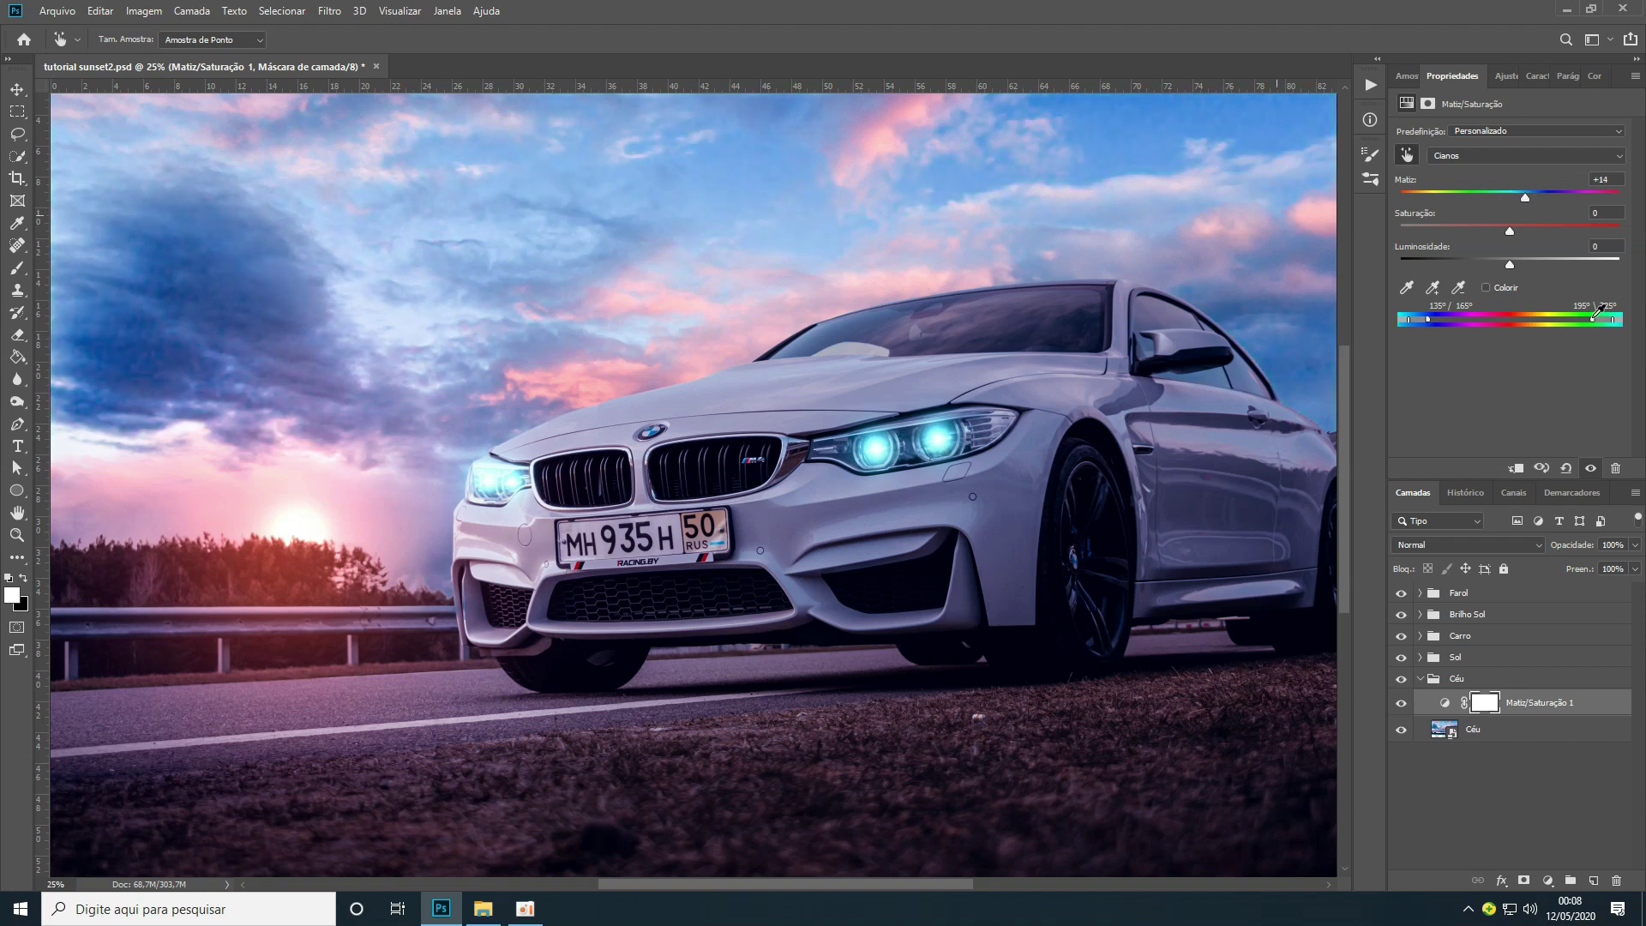
{"action": "type", "text": "0"}
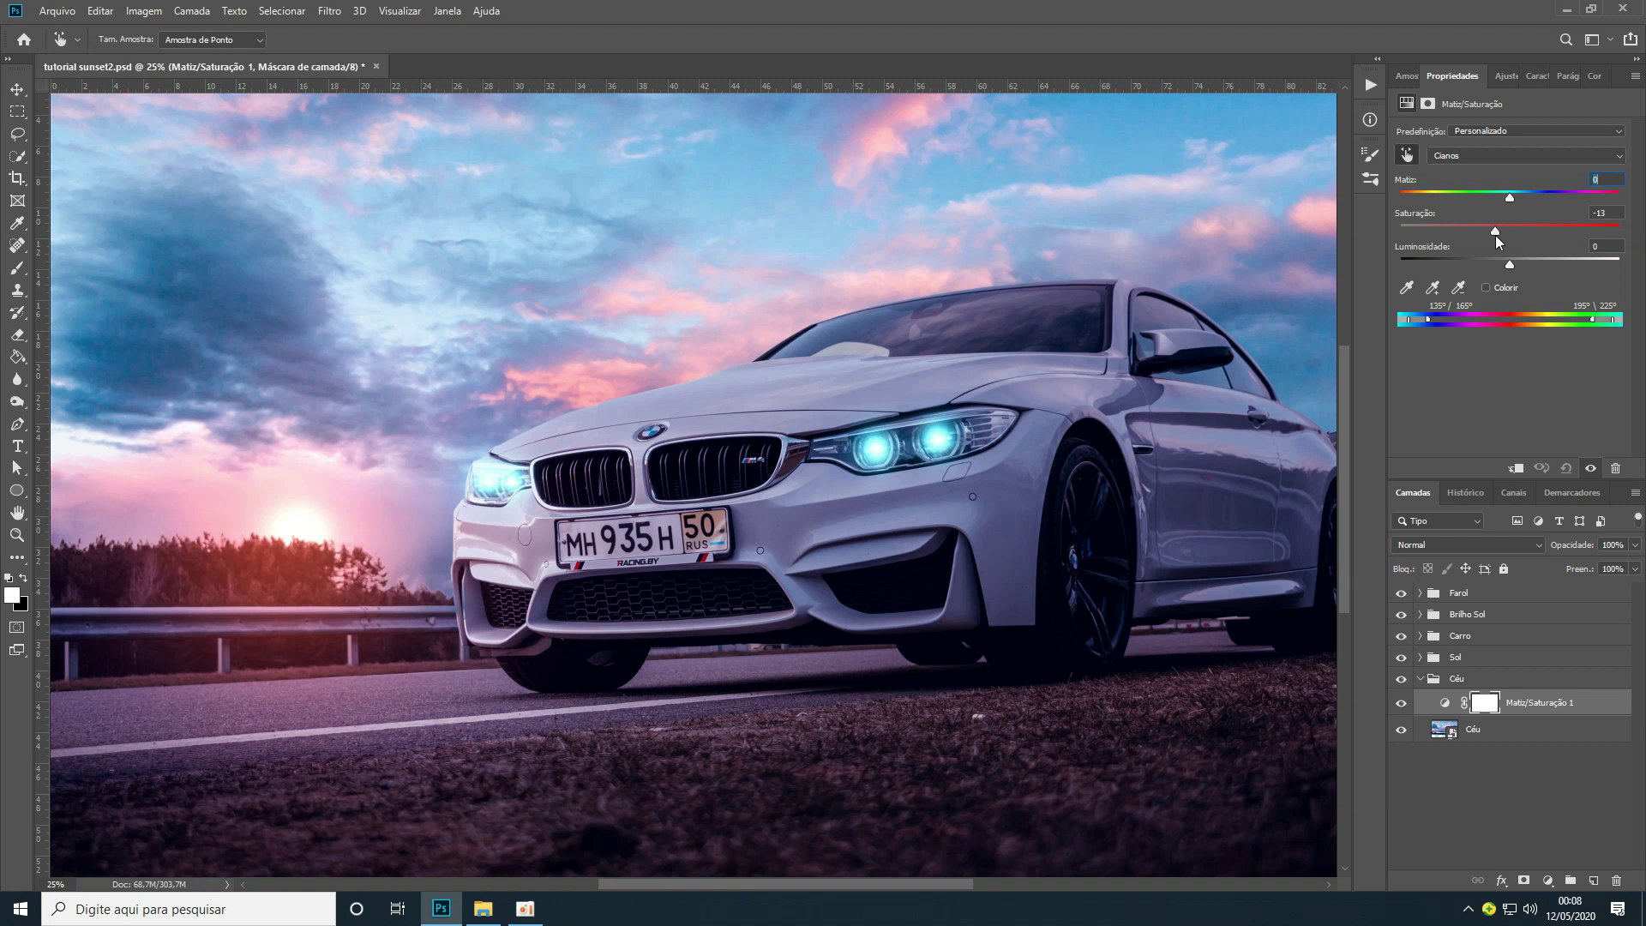
{"action": "left_click_drag", "start_coordinate": [1487, 240], "coordinate": [1487, 240]}
{"action": "left_click_drag", "start_coordinate": [1509, 197], "coordinate": [1464, 231]}
{"action": "left_click", "coordinate": [1401, 703]}
{"action": "left_click", "coordinate": [1401, 704]}
{"action": "left_click", "coordinate": [1419, 680]}
{"action": "key", "text": "b"}
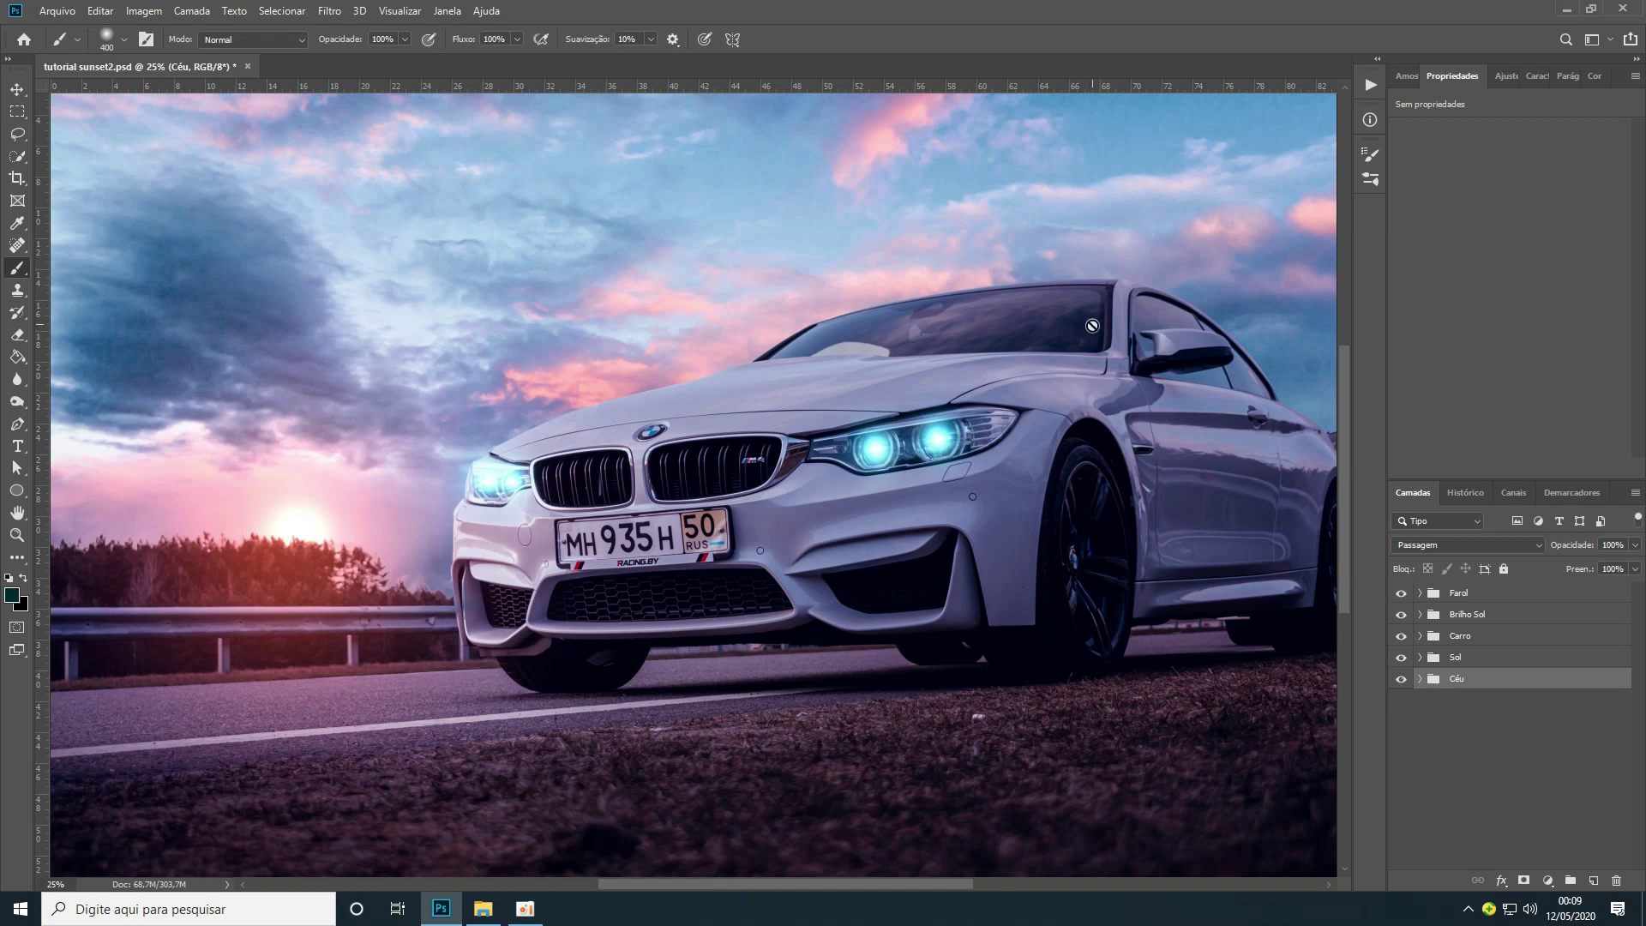
Duplicate the Céu group, place the copy above all other groups and merge it into a single layer
{"action": "key", "text": "ctrl+j"}
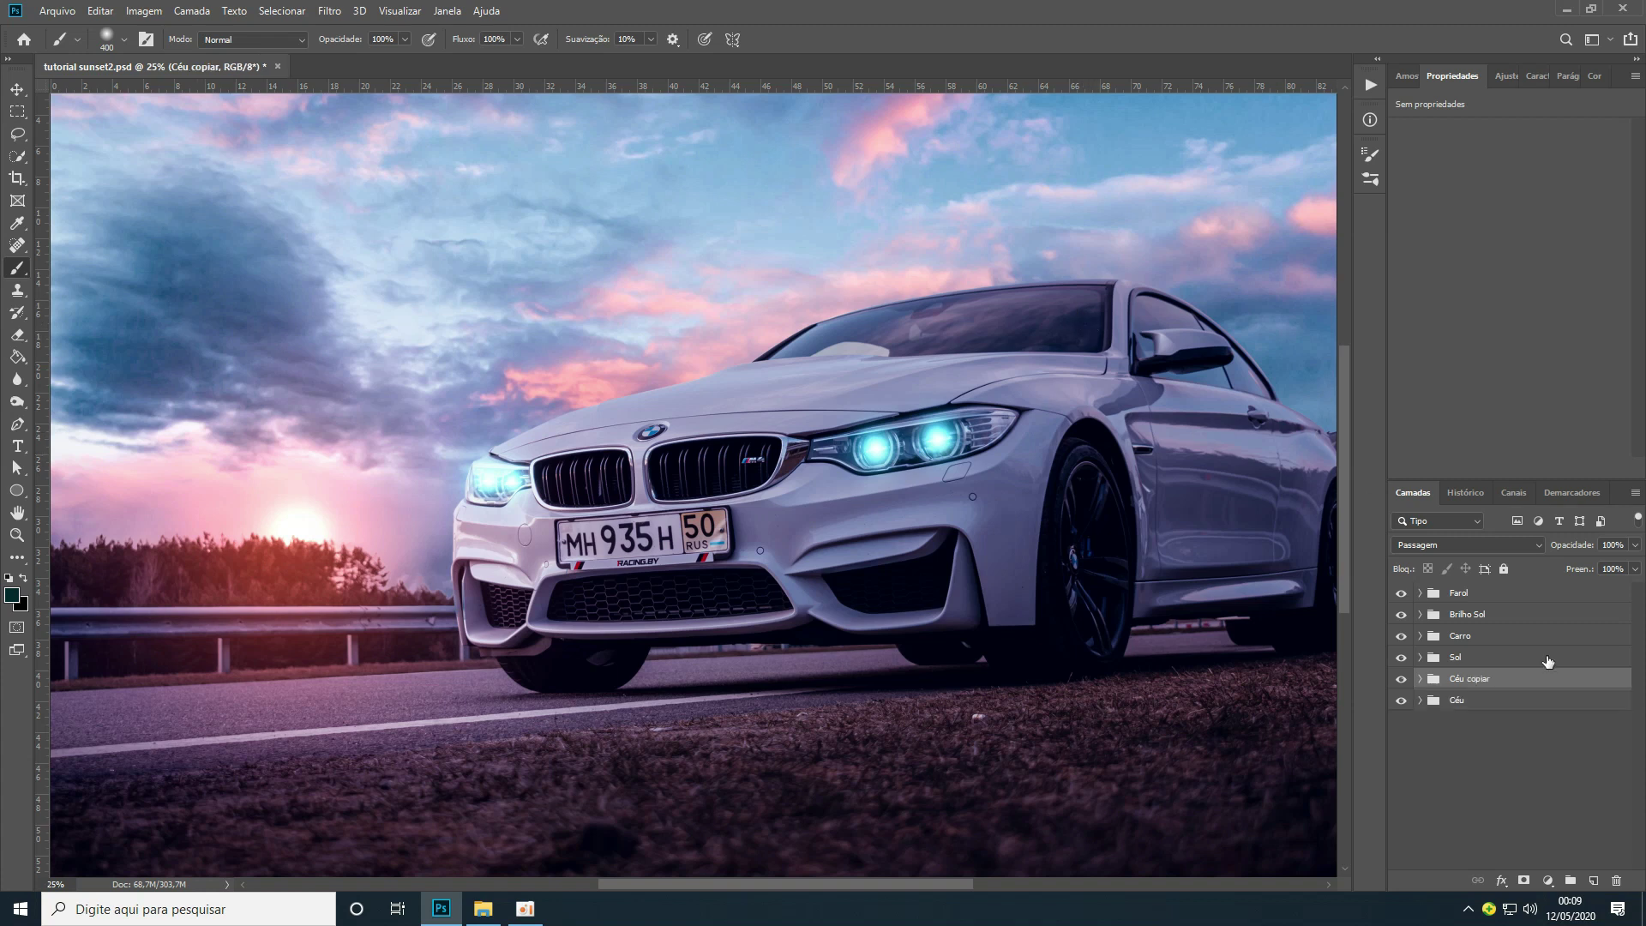
{"action": "left_click_drag", "start_coordinate": [1461, 686], "coordinate": [1430, 589]}
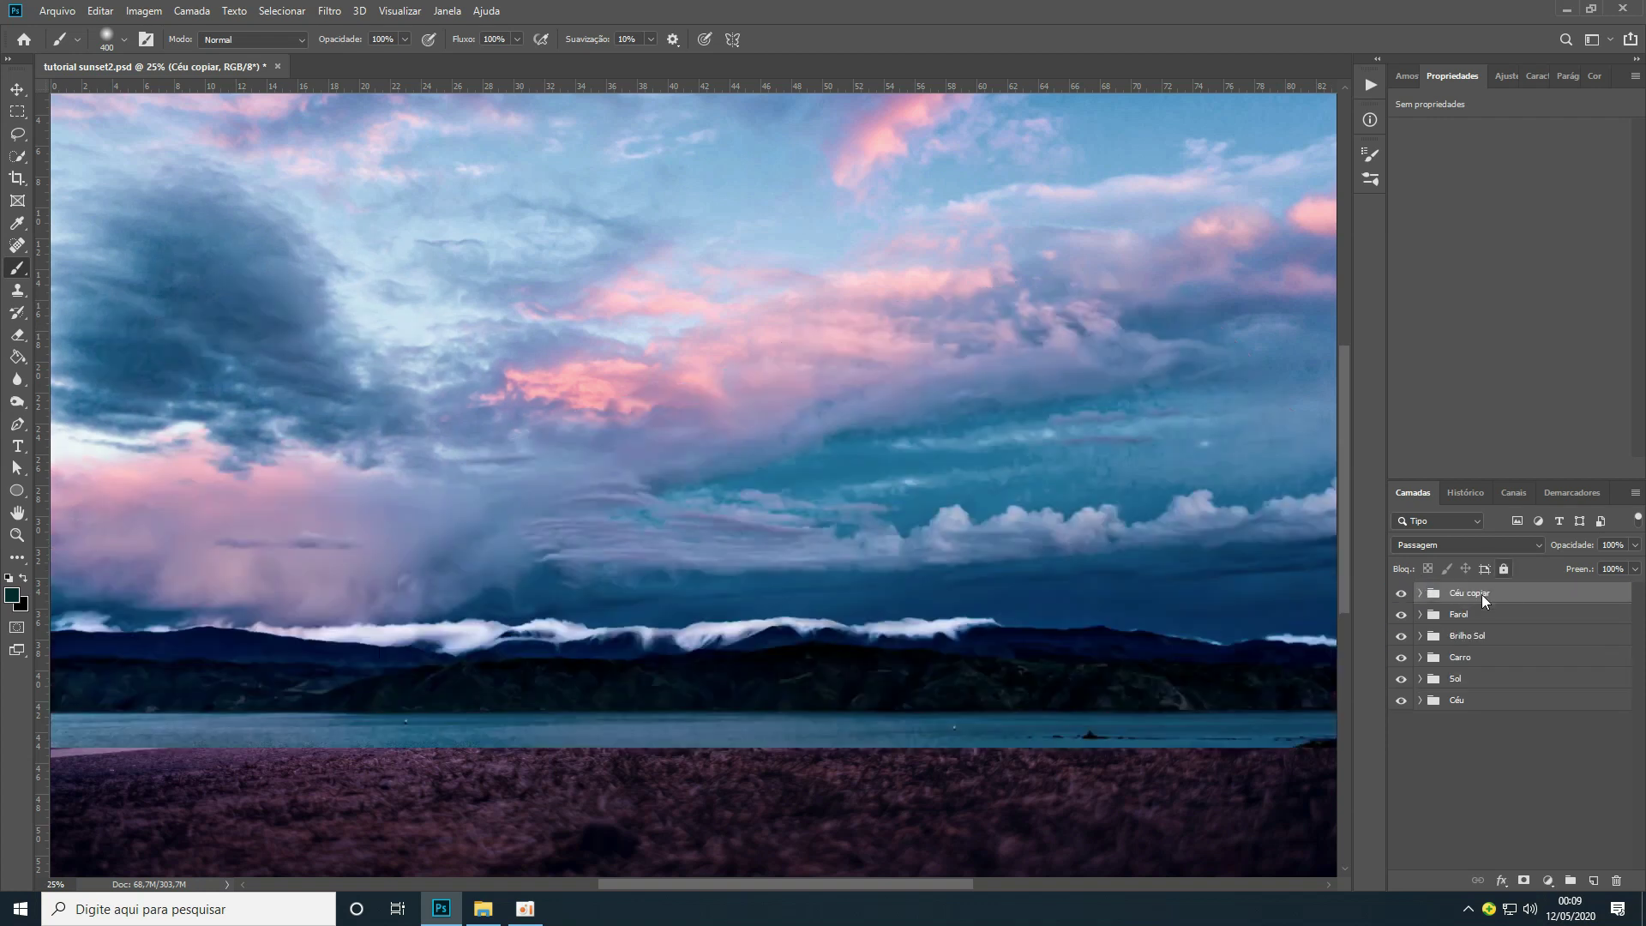
{"action": "left_click", "coordinate": [1419, 593]}
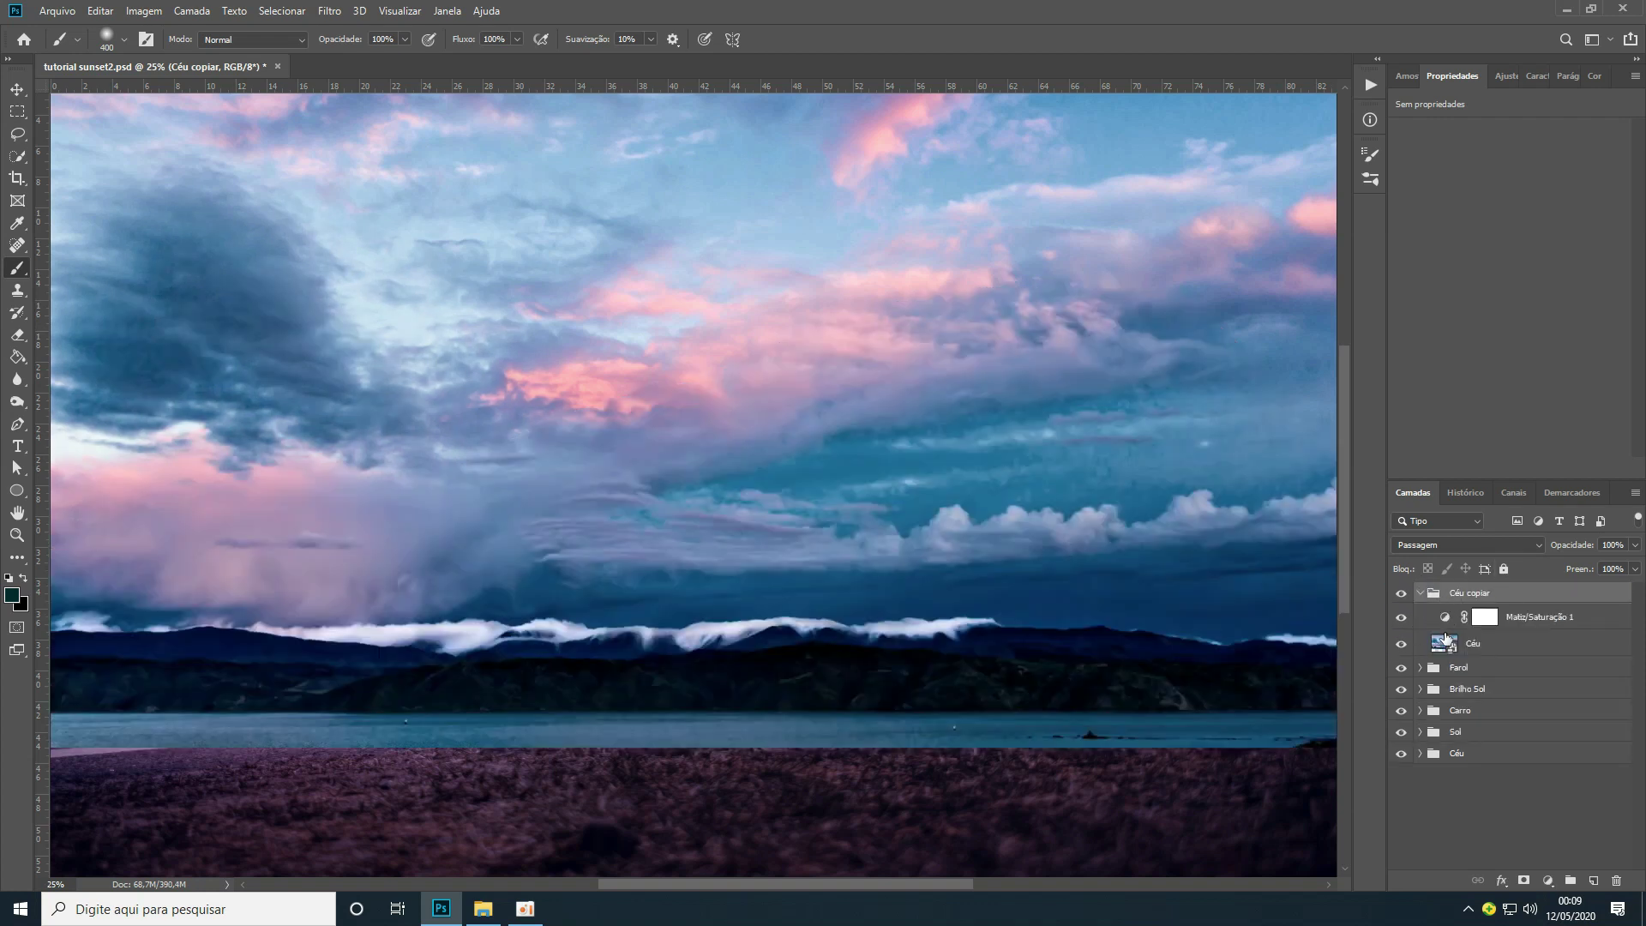
{"action": "key", "text": "ctrl+e"}
Flip the merged sky copy vertically with Free Transform
{"action": "key", "text": "ctrl+t"}
{"action": "right_click", "coordinate": [926, 363]}
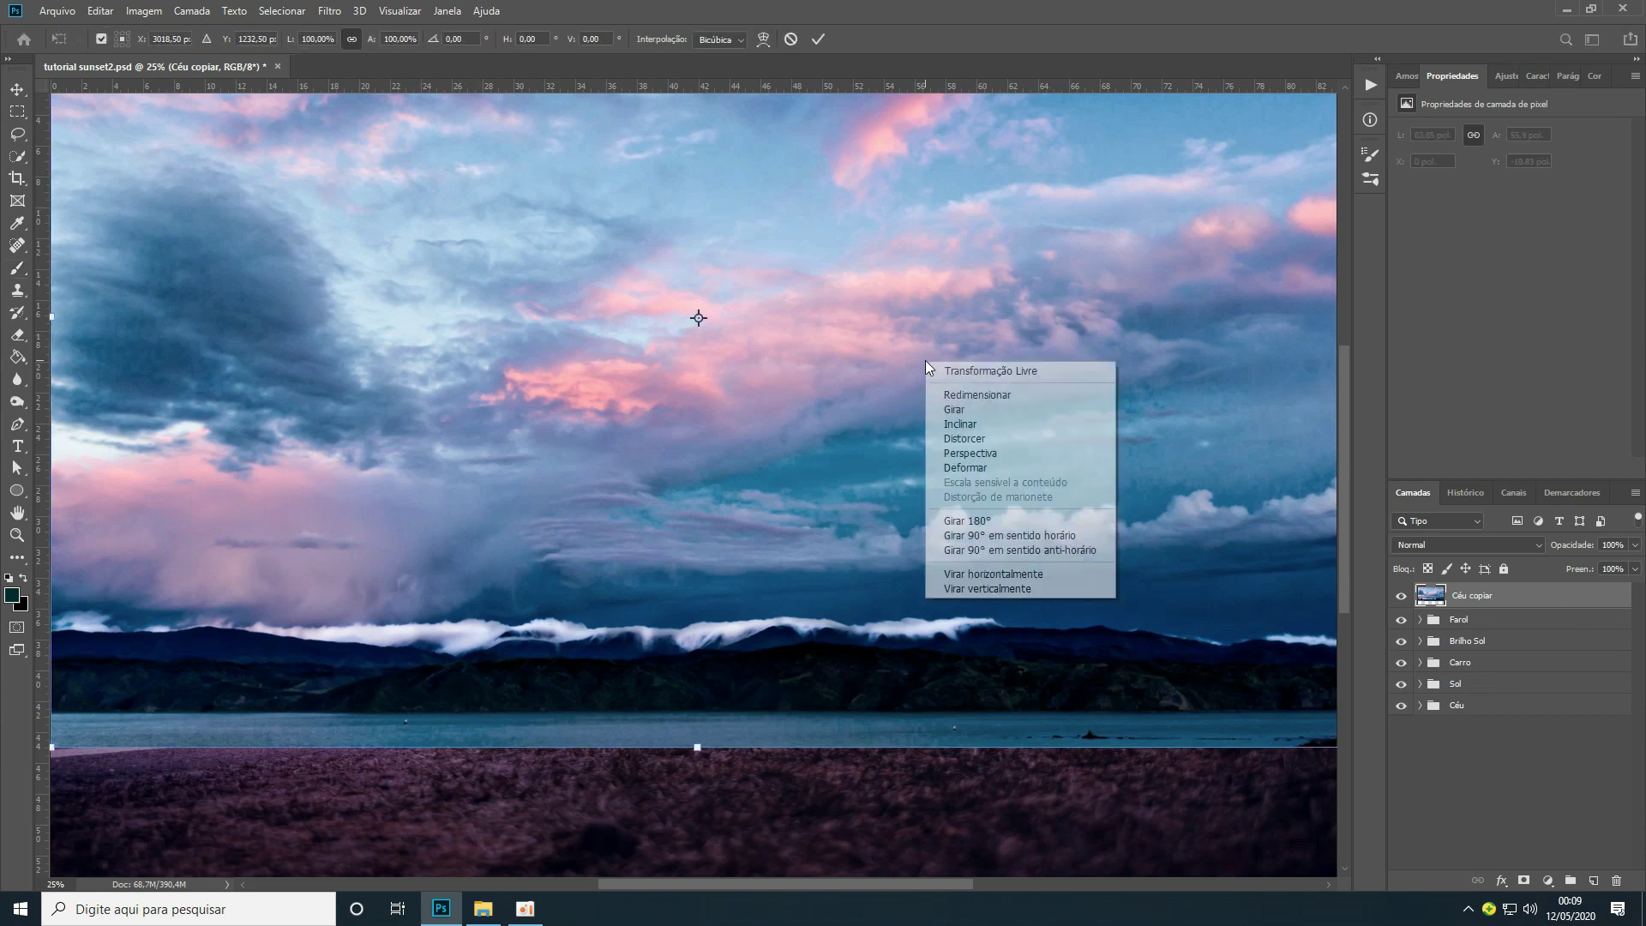
{"action": "left_click", "coordinate": [975, 589]}
{"action": "key", "text": "b"}
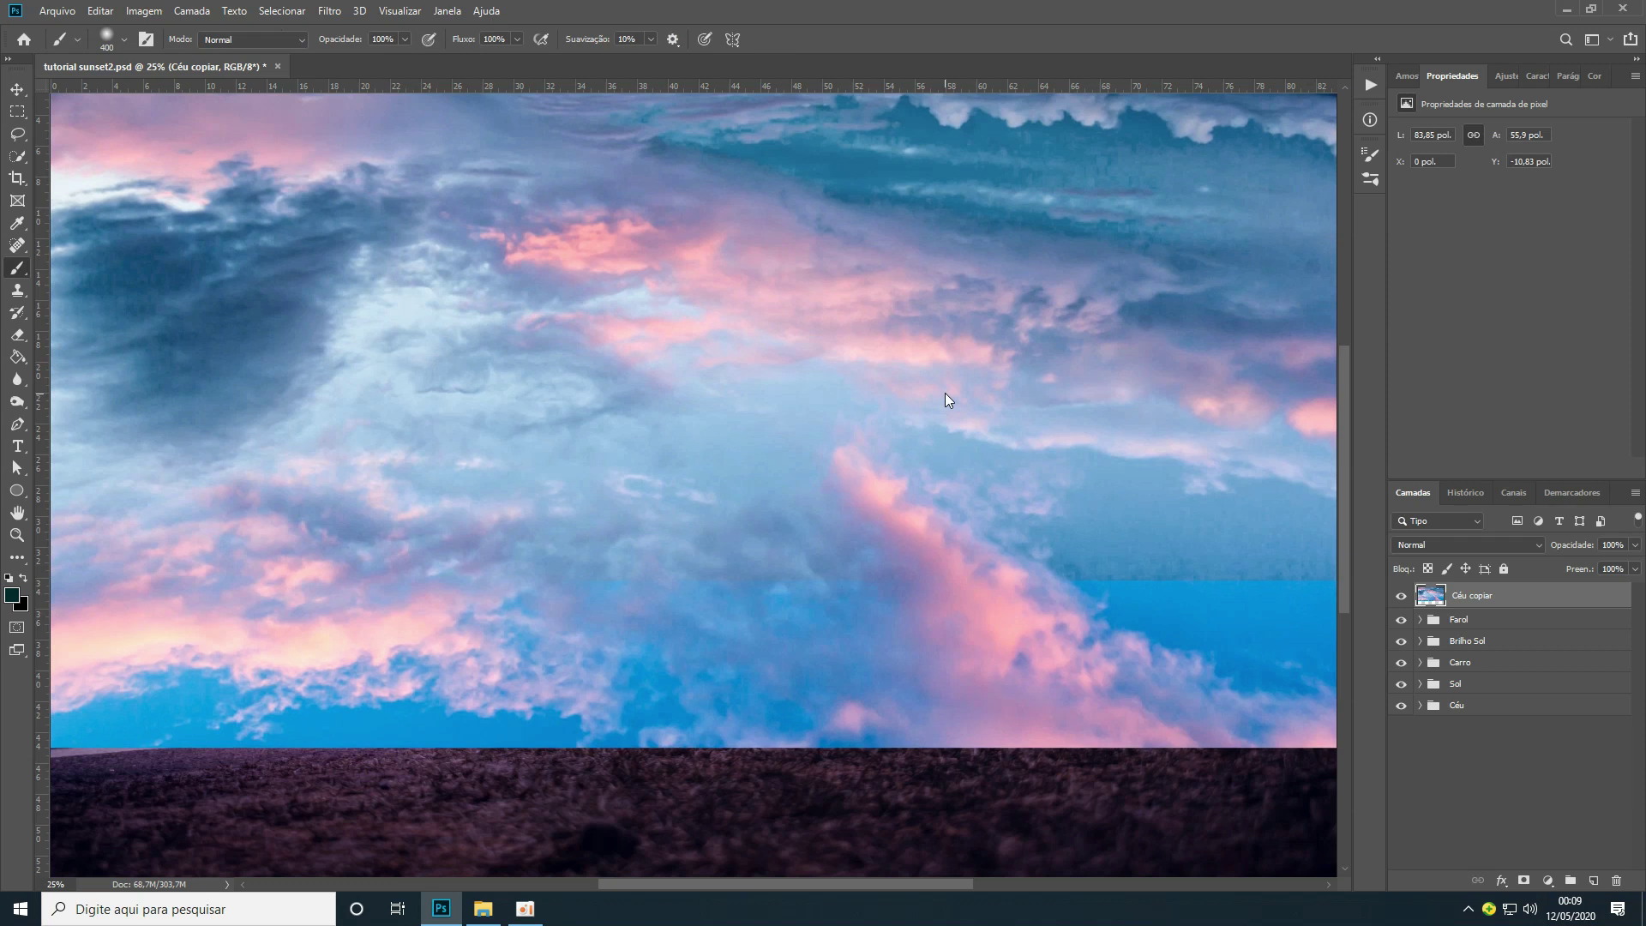
Set the flipped sky's blend mode to Luz Indireta and shift the layer to X 4,5 pol and Y -11,5 pol
{"action": "left_click", "coordinate": [1401, 549]}
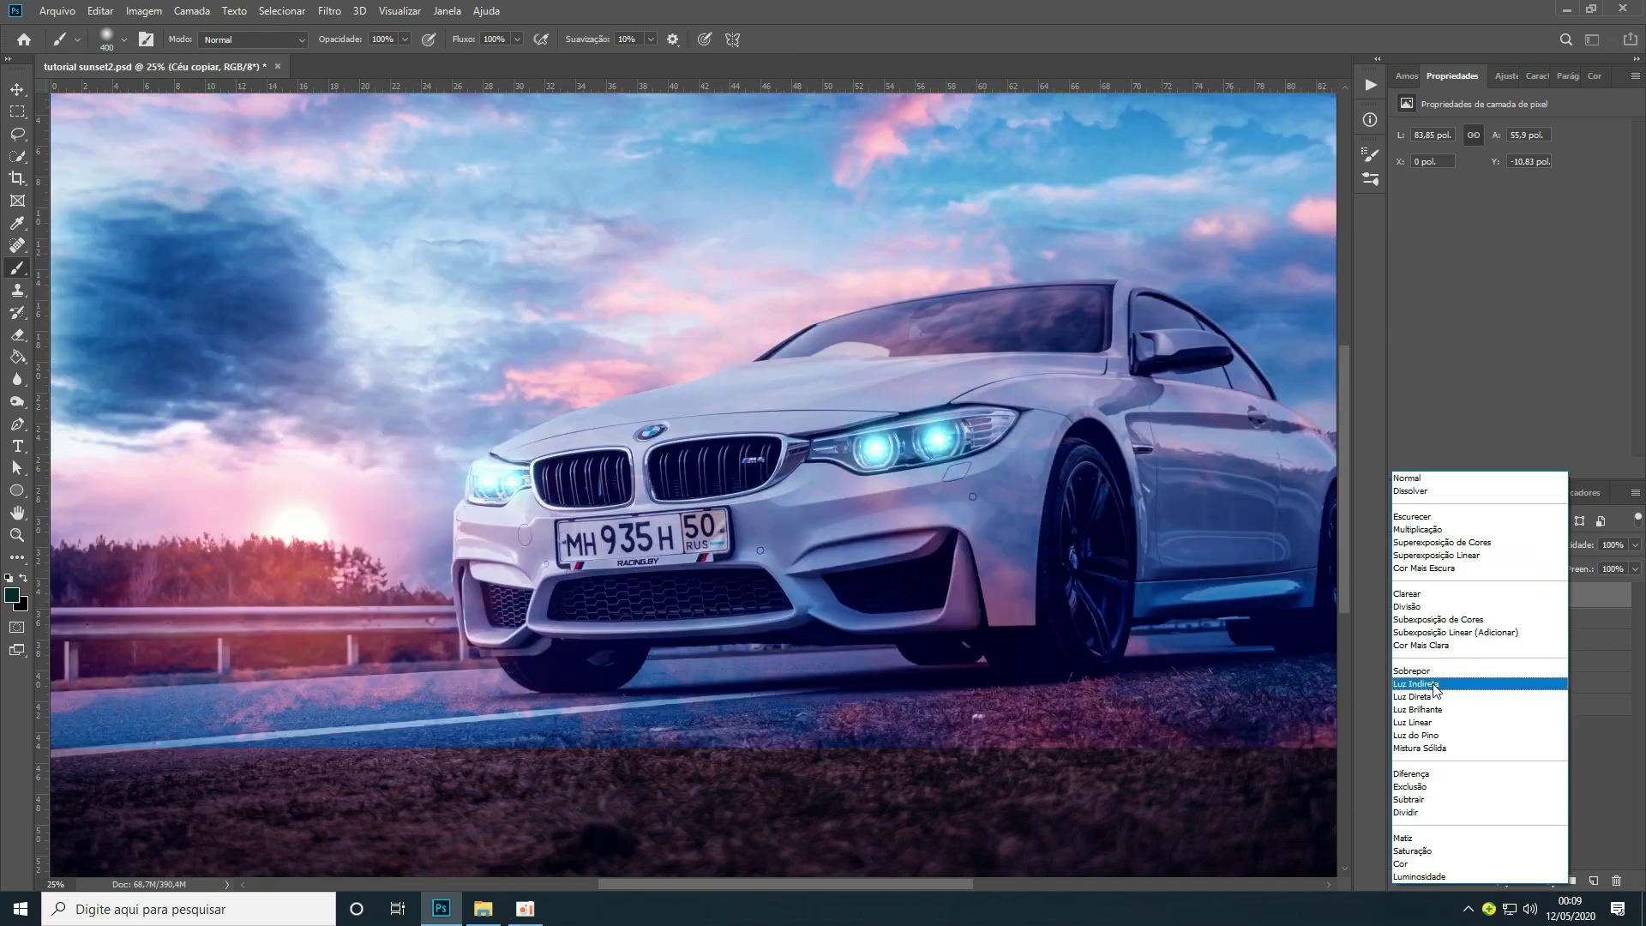
{"action": "left_click", "coordinate": [1423, 683]}
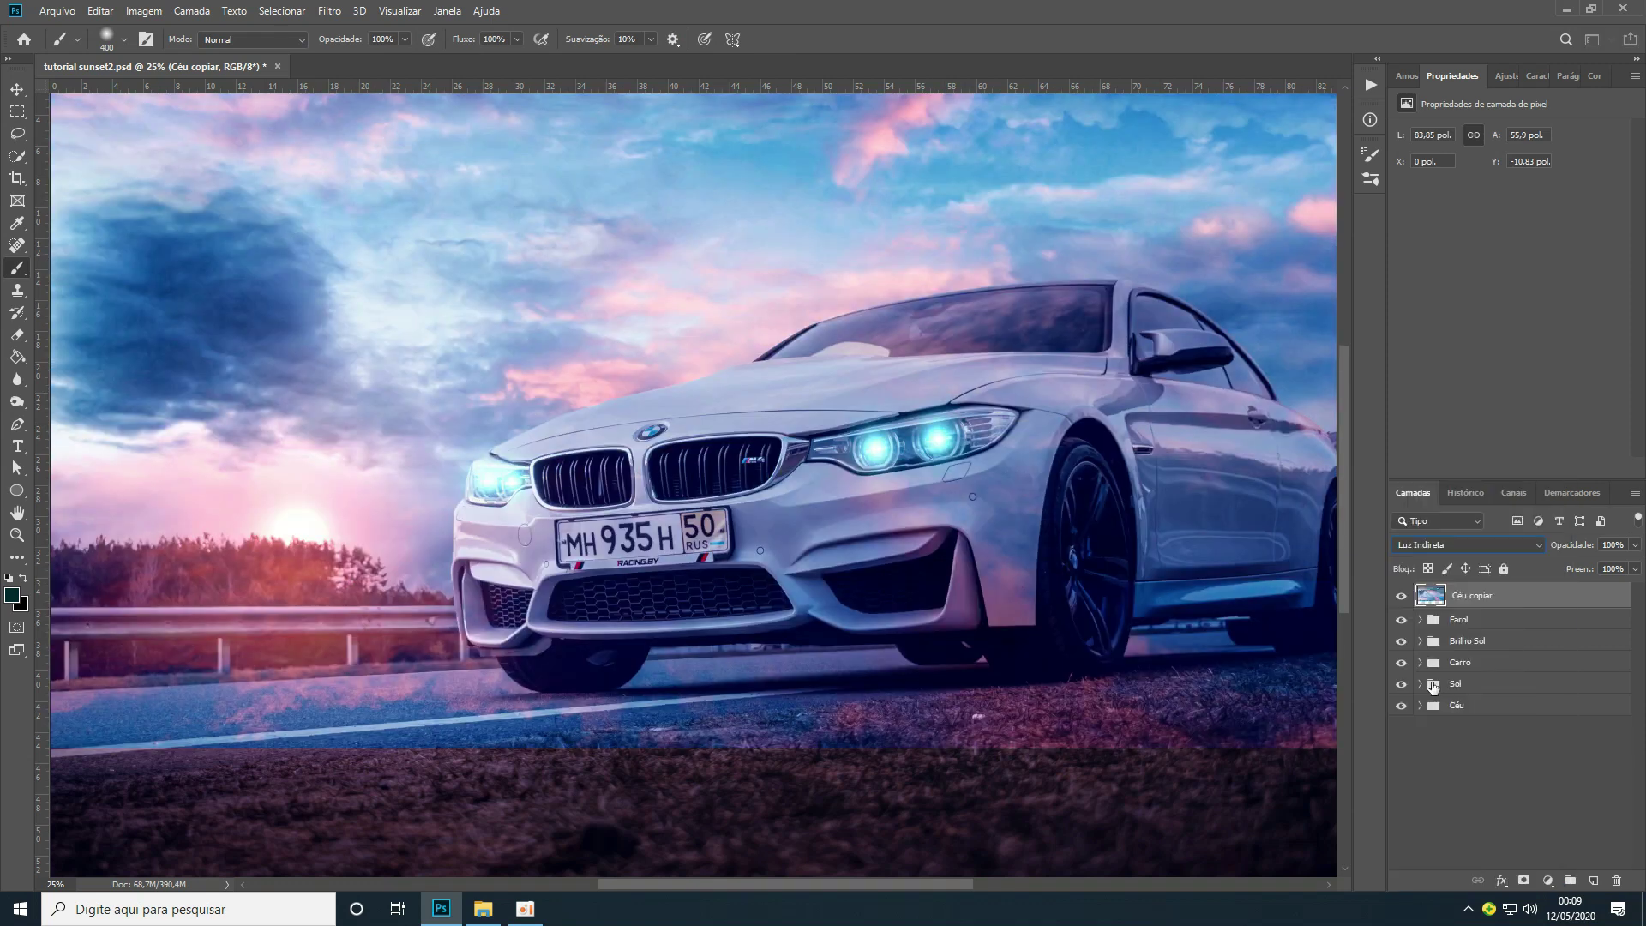
{"action": "left_click", "coordinate": [17, 90]}
{"action": "left_click_drag", "start_coordinate": [785, 306], "coordinate": [842, 300]}
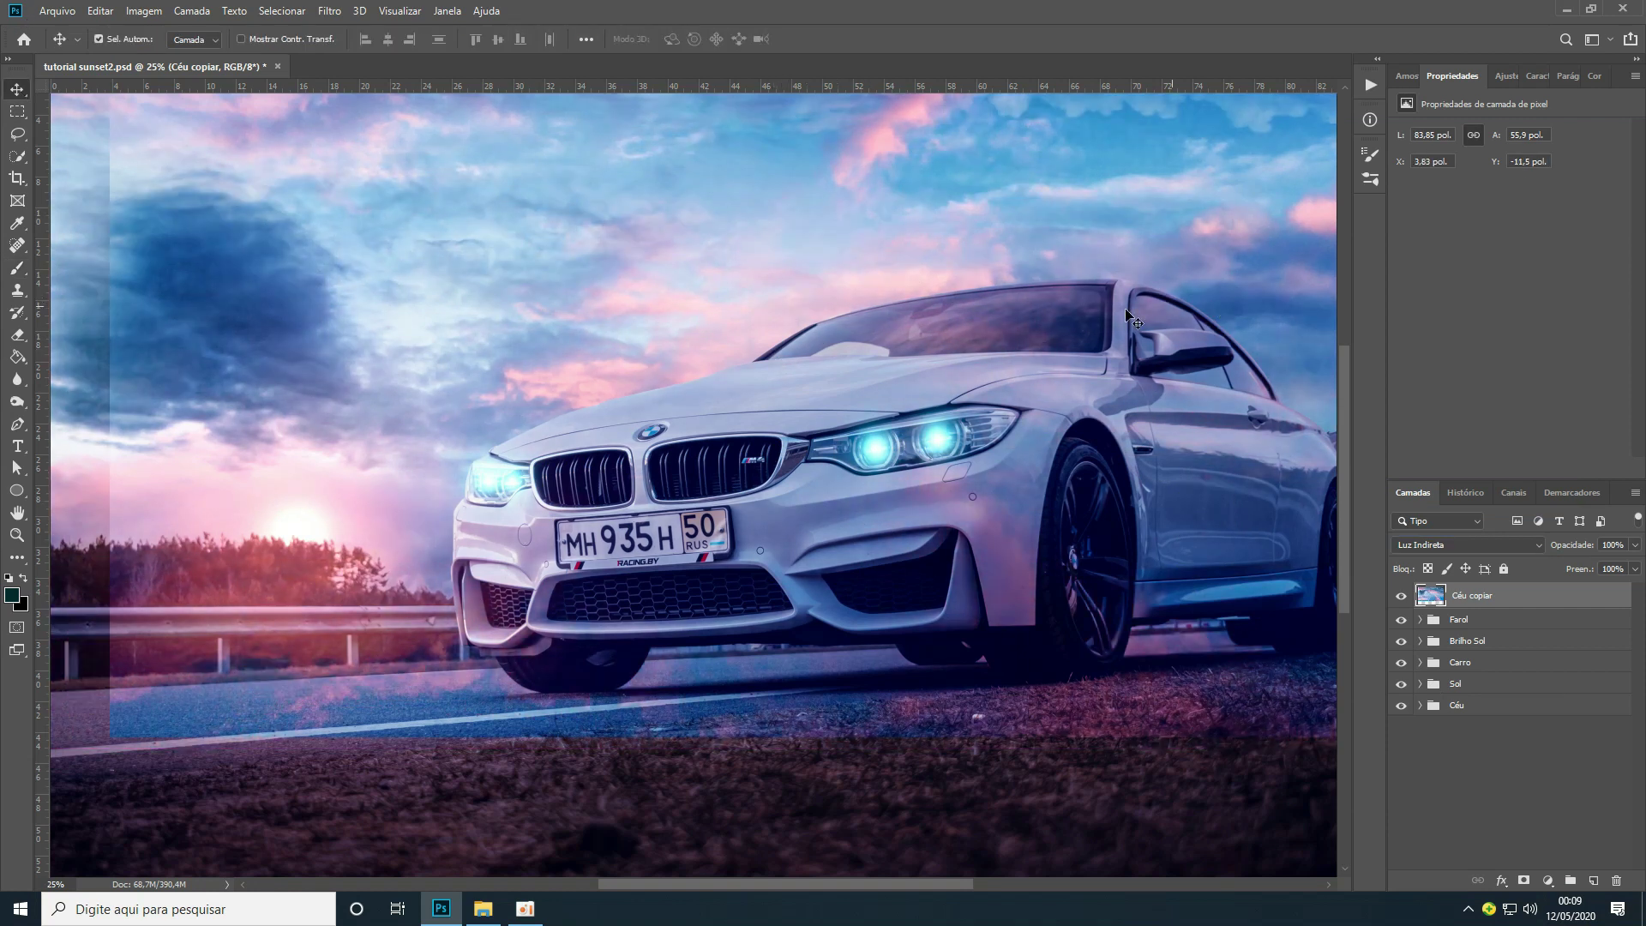
{"action": "left_click_drag", "start_coordinate": [967, 309], "coordinate": [978, 307]}
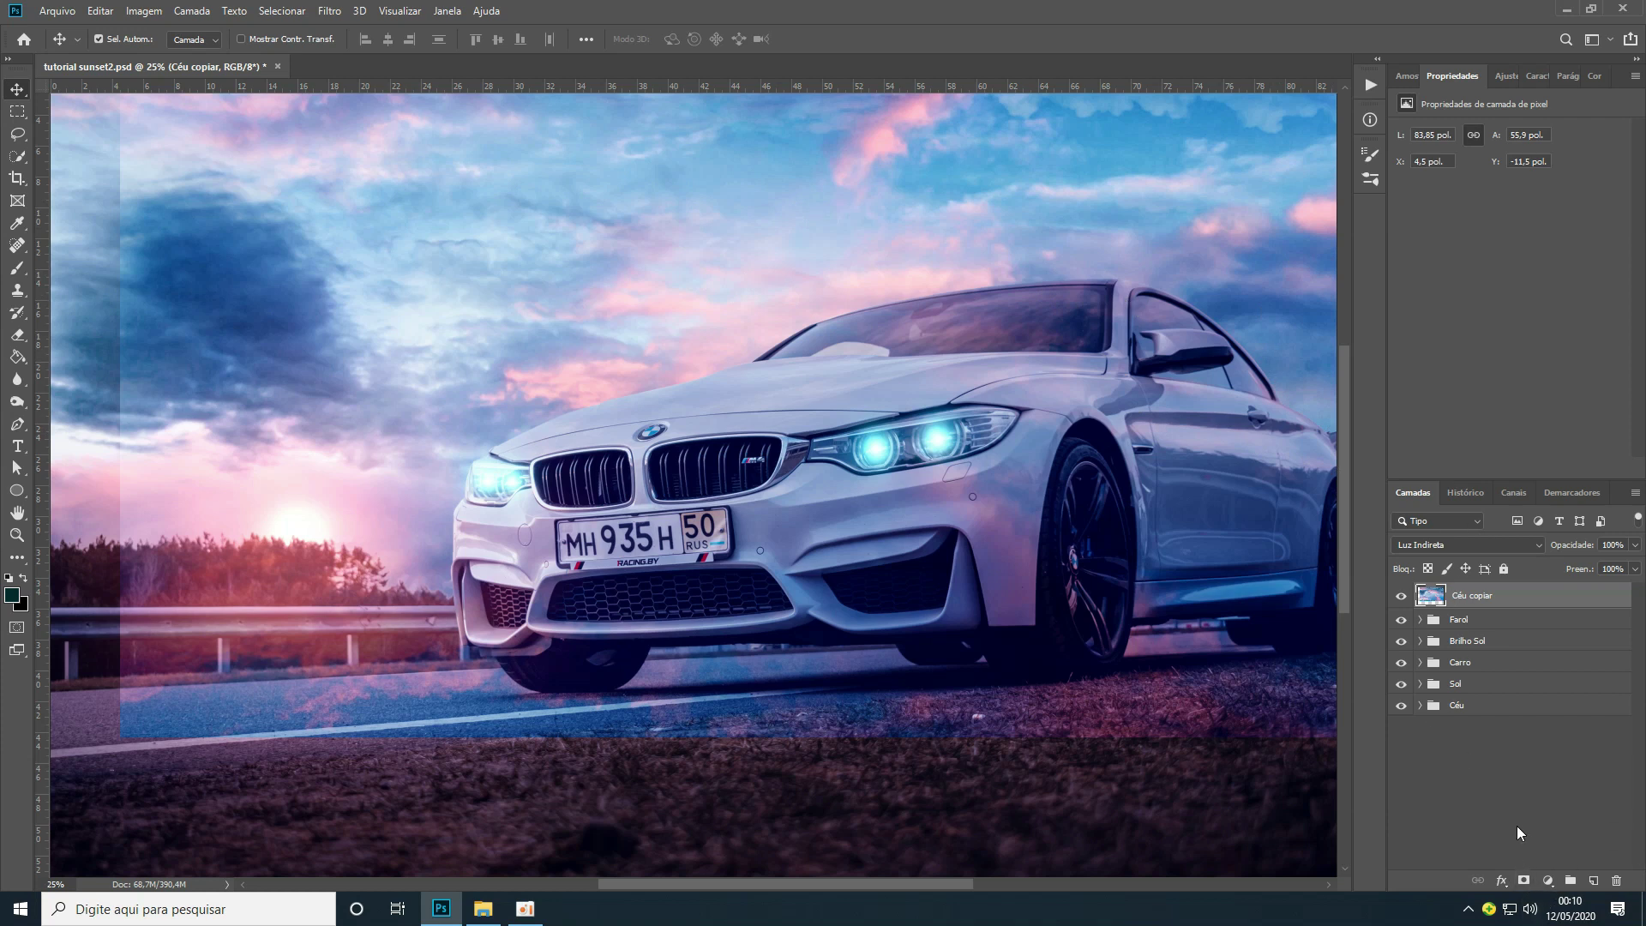
Add a layer mask to the flipped sky copy and rename the layer Reflexo
{"action": "left_click", "coordinate": [1524, 881]}
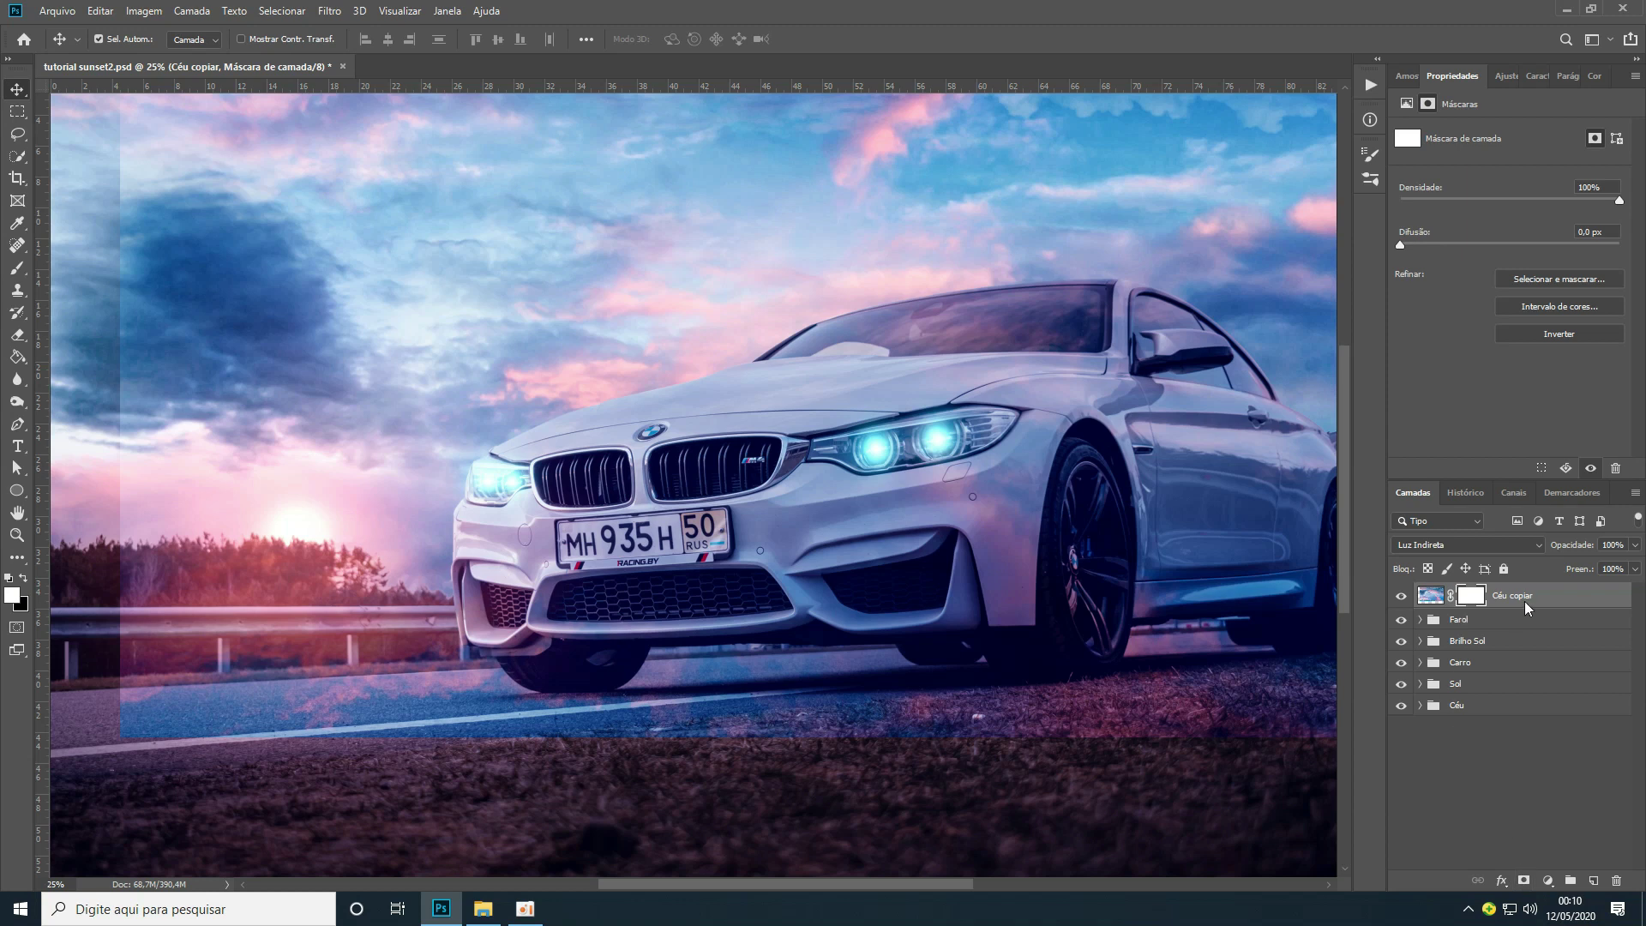
{"action": "double_click", "coordinate": [1515, 595]}
{"action": "type", "text": "Re"}
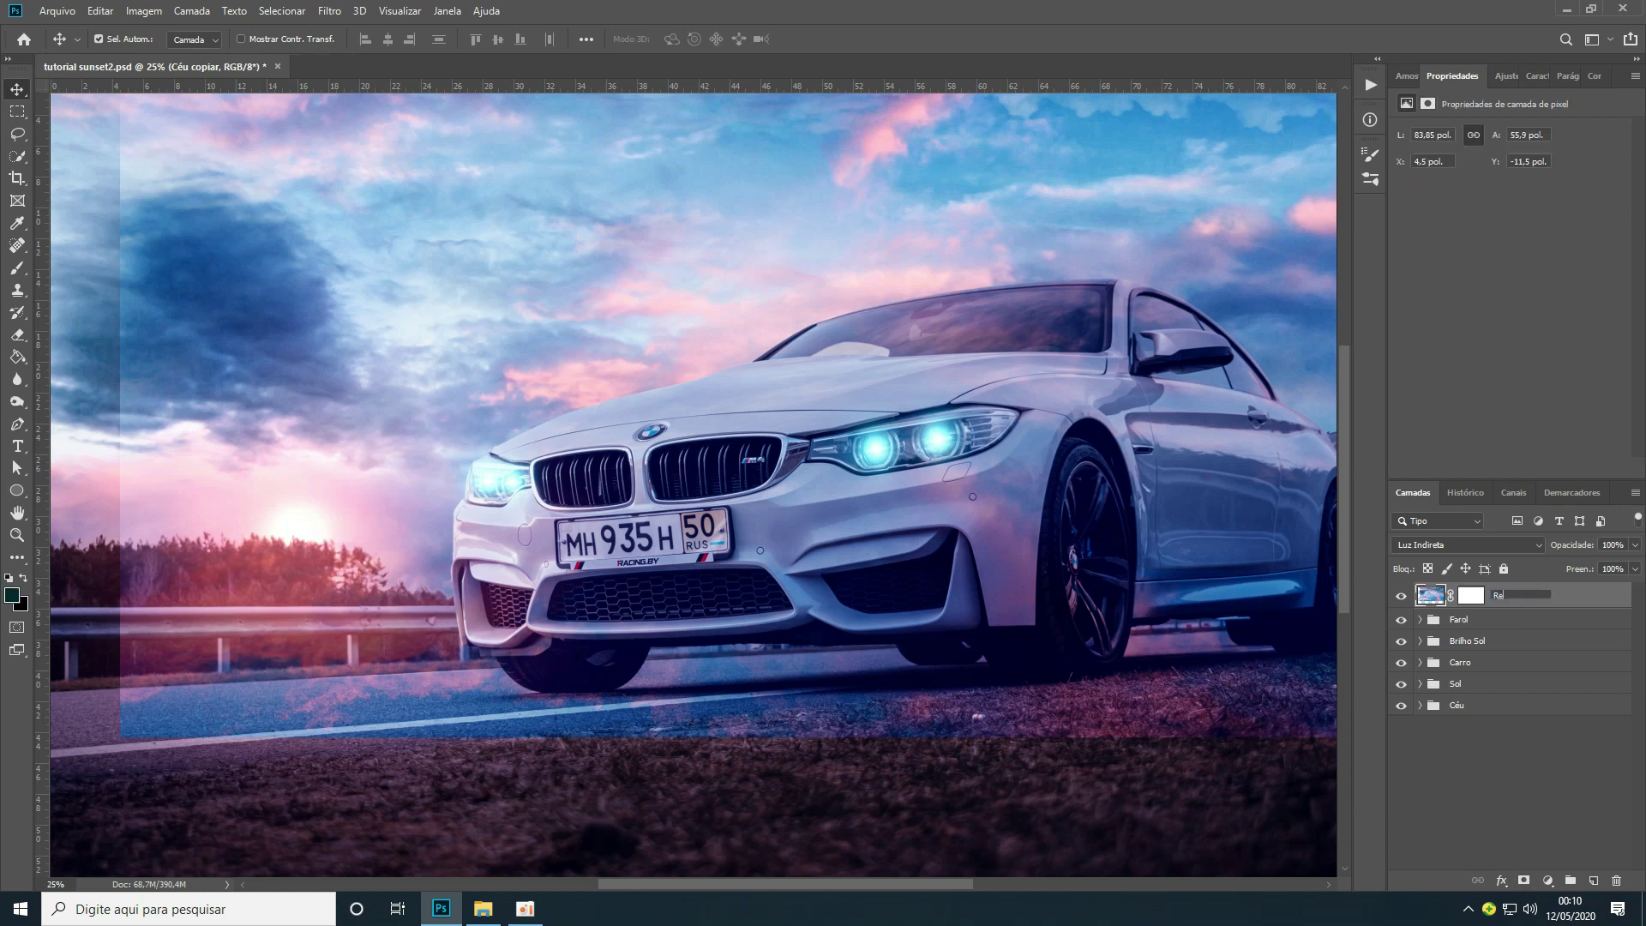
{"action": "key", "text": "Return"}
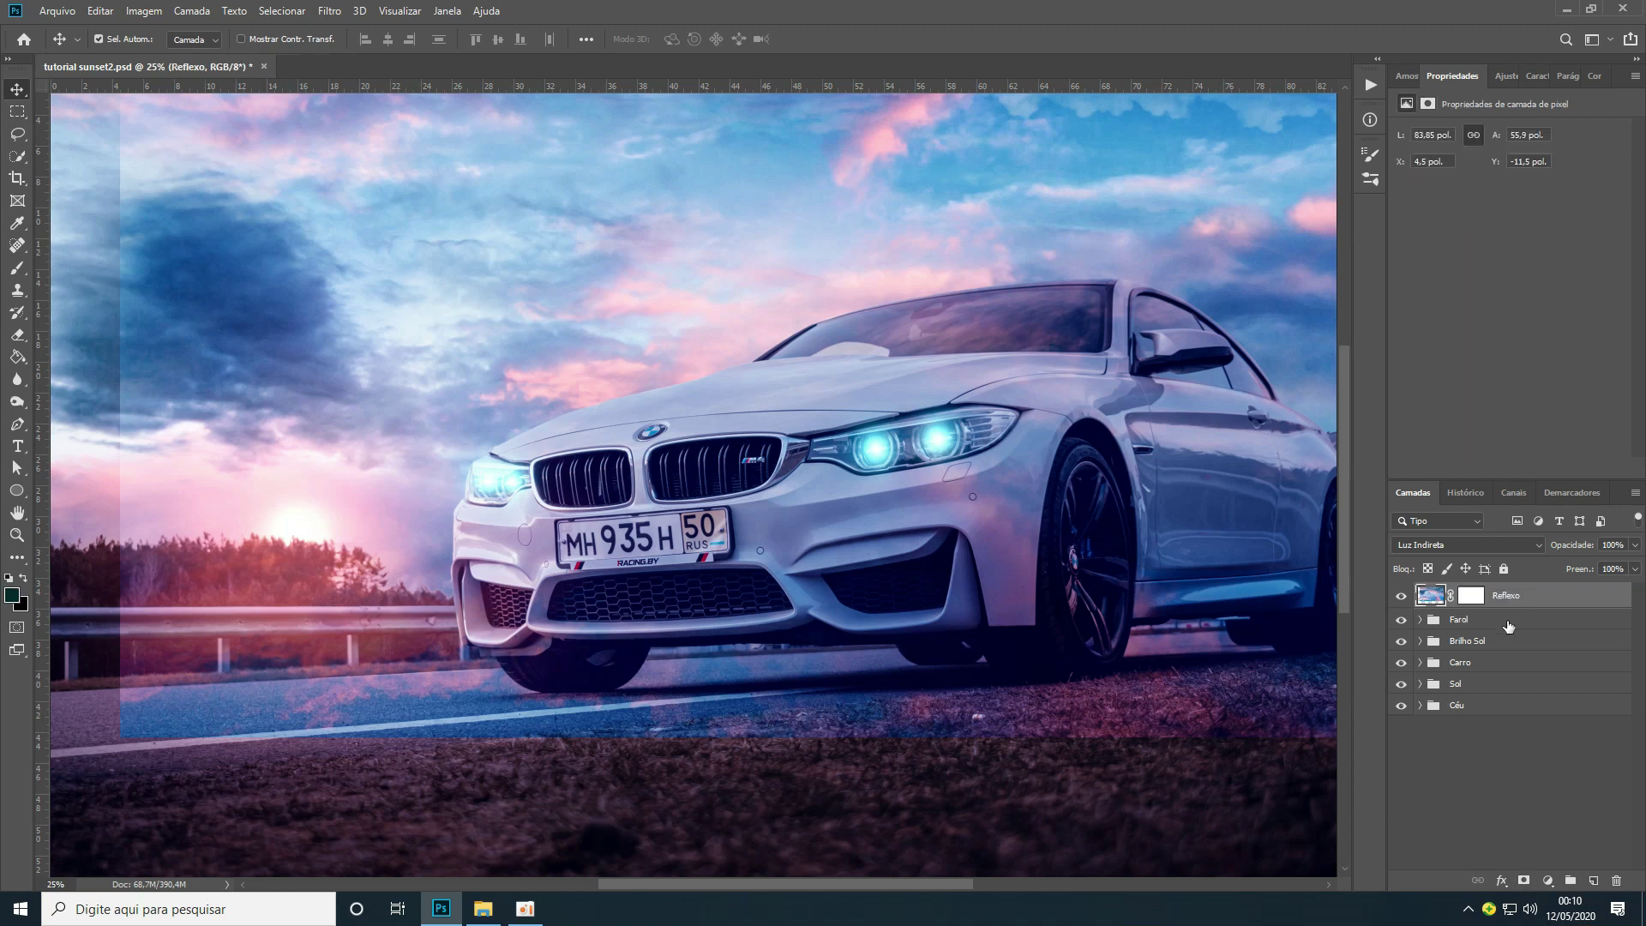
Invert the Reflexo mask to black and paint white with a 300 px brush over the windshield, hood, car side and side windows
{"action": "left_click", "coordinate": [1471, 595]}
{"action": "key", "text": "ctrl+i"}
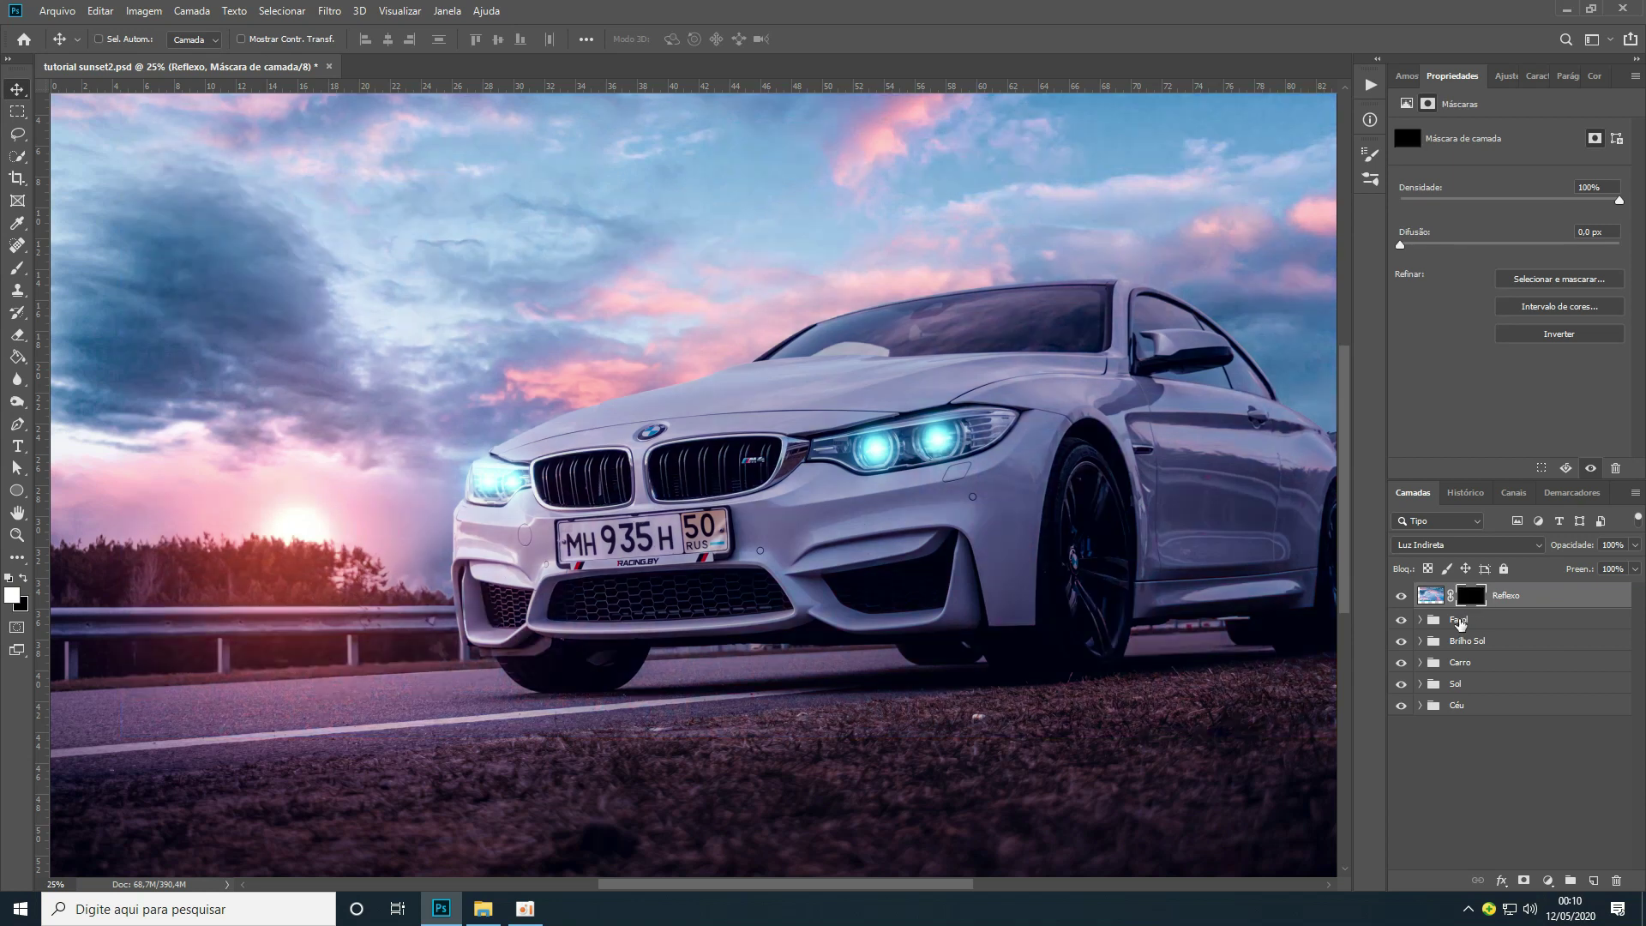
{"action": "key", "text": "b"}
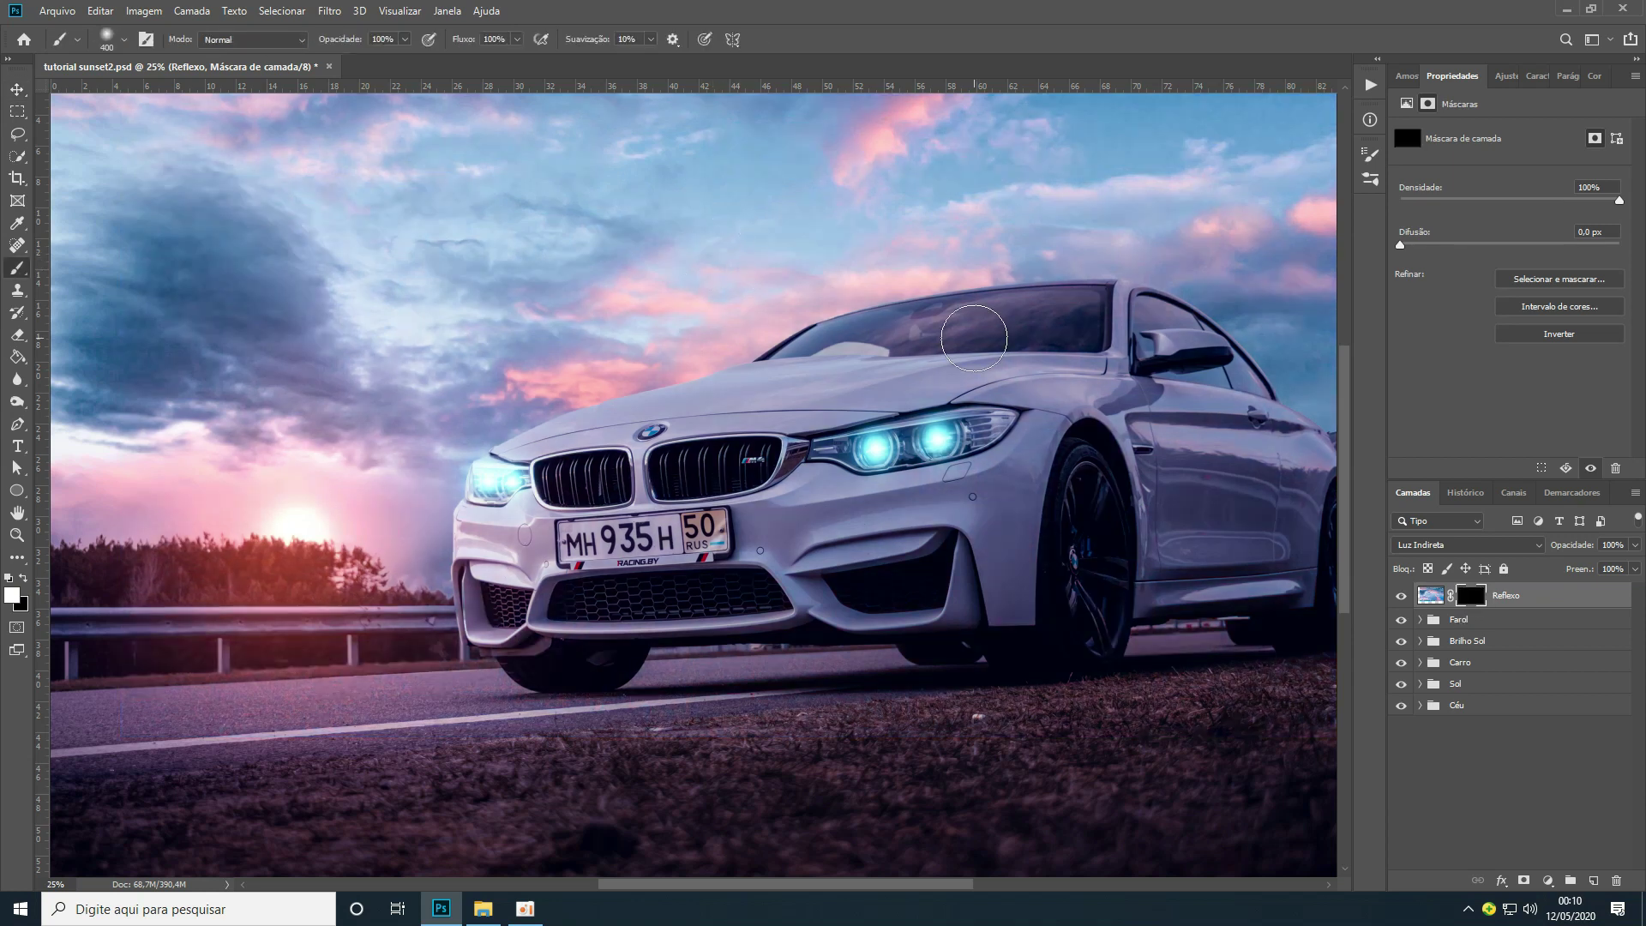
{"action": "key", "text": "bracketright"}
{"action": "key", "text": "bracketright"}
{"action": "key", "text": "bracketright"}
{"action": "key", "text": "bracketleft"}
{"action": "key", "text": "bracketleft"}
{"action": "key", "text": "bracketleft"}
{"action": "key", "text": "bracketleft"}
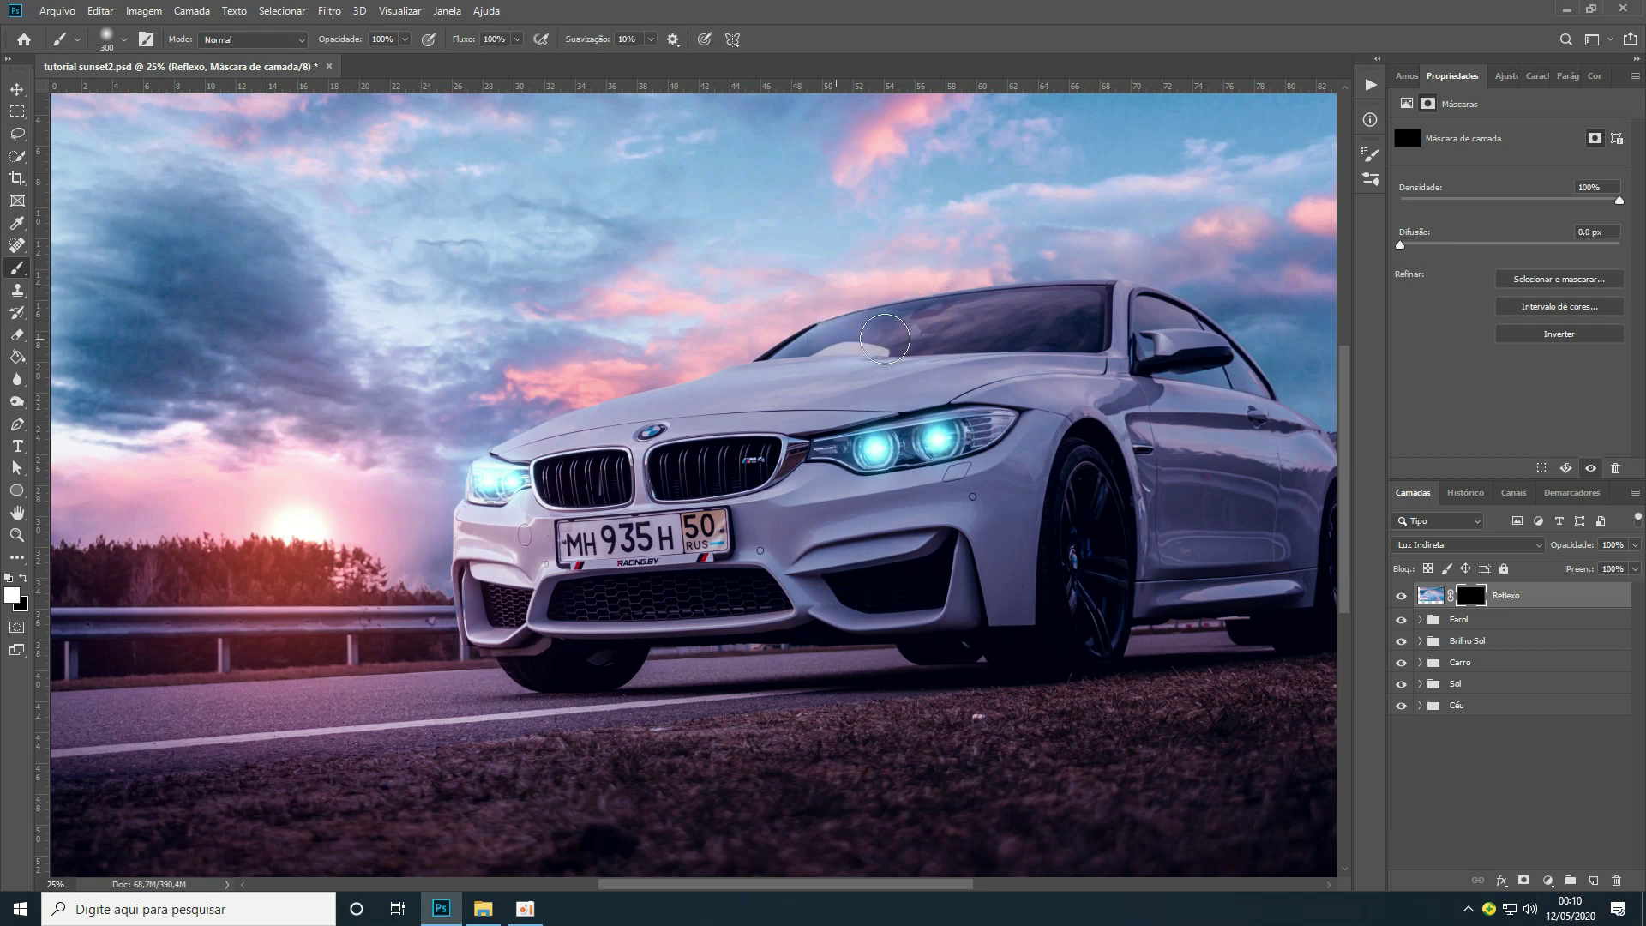
{"action": "mouse_move", "coordinate": [937, 336]}
{"action": "left_mouse_down"}
{"action": "mouse_move", "coordinate": [1086, 310]}
{"action": "mouse_move", "coordinate": [1077, 332]}
{"action": "mouse_move", "coordinate": [876, 336]}
{"action": "left_mouse_up"}
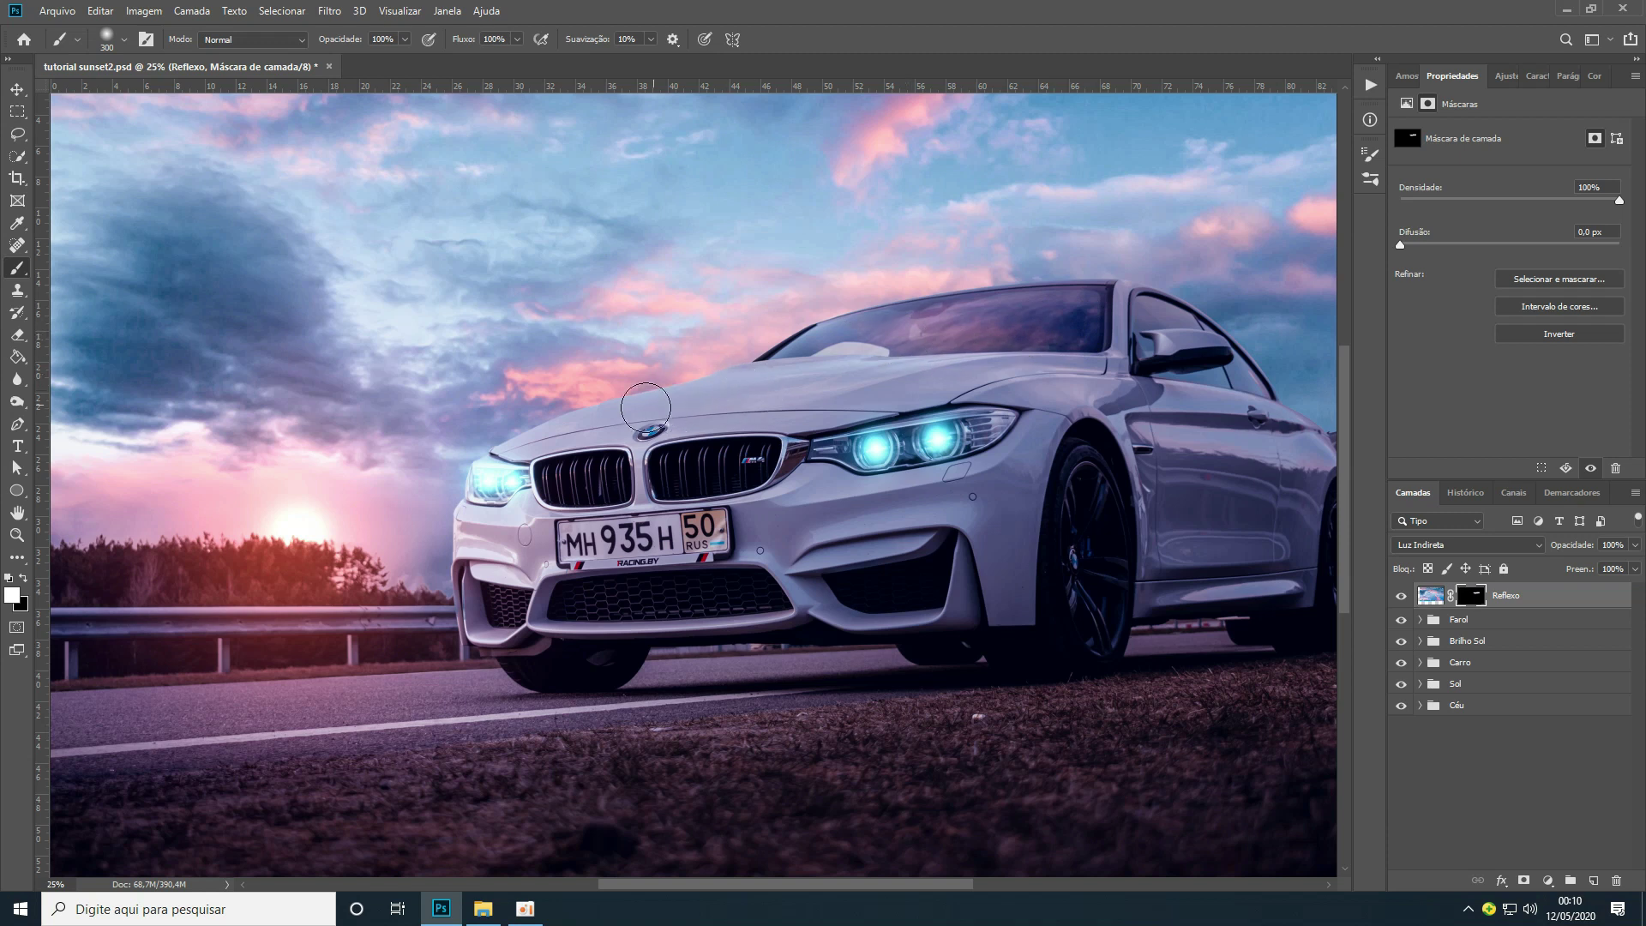
{"action": "mouse_move", "coordinate": [605, 422]}
{"action": "left_mouse_down"}
{"action": "mouse_move", "coordinate": [921, 361]}
{"action": "mouse_move", "coordinate": [791, 408]}
{"action": "mouse_move", "coordinate": [1076, 352]}
{"action": "mouse_move", "coordinate": [1069, 374]}
{"action": "mouse_move", "coordinate": [977, 380]}
{"action": "mouse_move", "coordinate": [1044, 365]}
{"action": "mouse_move", "coordinate": [1255, 378]}
{"action": "mouse_move", "coordinate": [973, 389]}
{"action": "mouse_move", "coordinate": [971, 376]}
{"action": "mouse_move", "coordinate": [1092, 363]}
{"action": "mouse_move", "coordinate": [1076, 389]}
{"action": "mouse_move", "coordinate": [1109, 372]}
{"action": "mouse_move", "coordinate": [1182, 462]}
{"action": "mouse_move", "coordinate": [1198, 424]}
{"action": "mouse_move", "coordinate": [1220, 459]}
{"action": "mouse_move", "coordinate": [1289, 450]}
{"action": "mouse_move", "coordinate": [1243, 427]}
{"action": "mouse_move", "coordinate": [1321, 463]}
{"action": "left_mouse_up"}
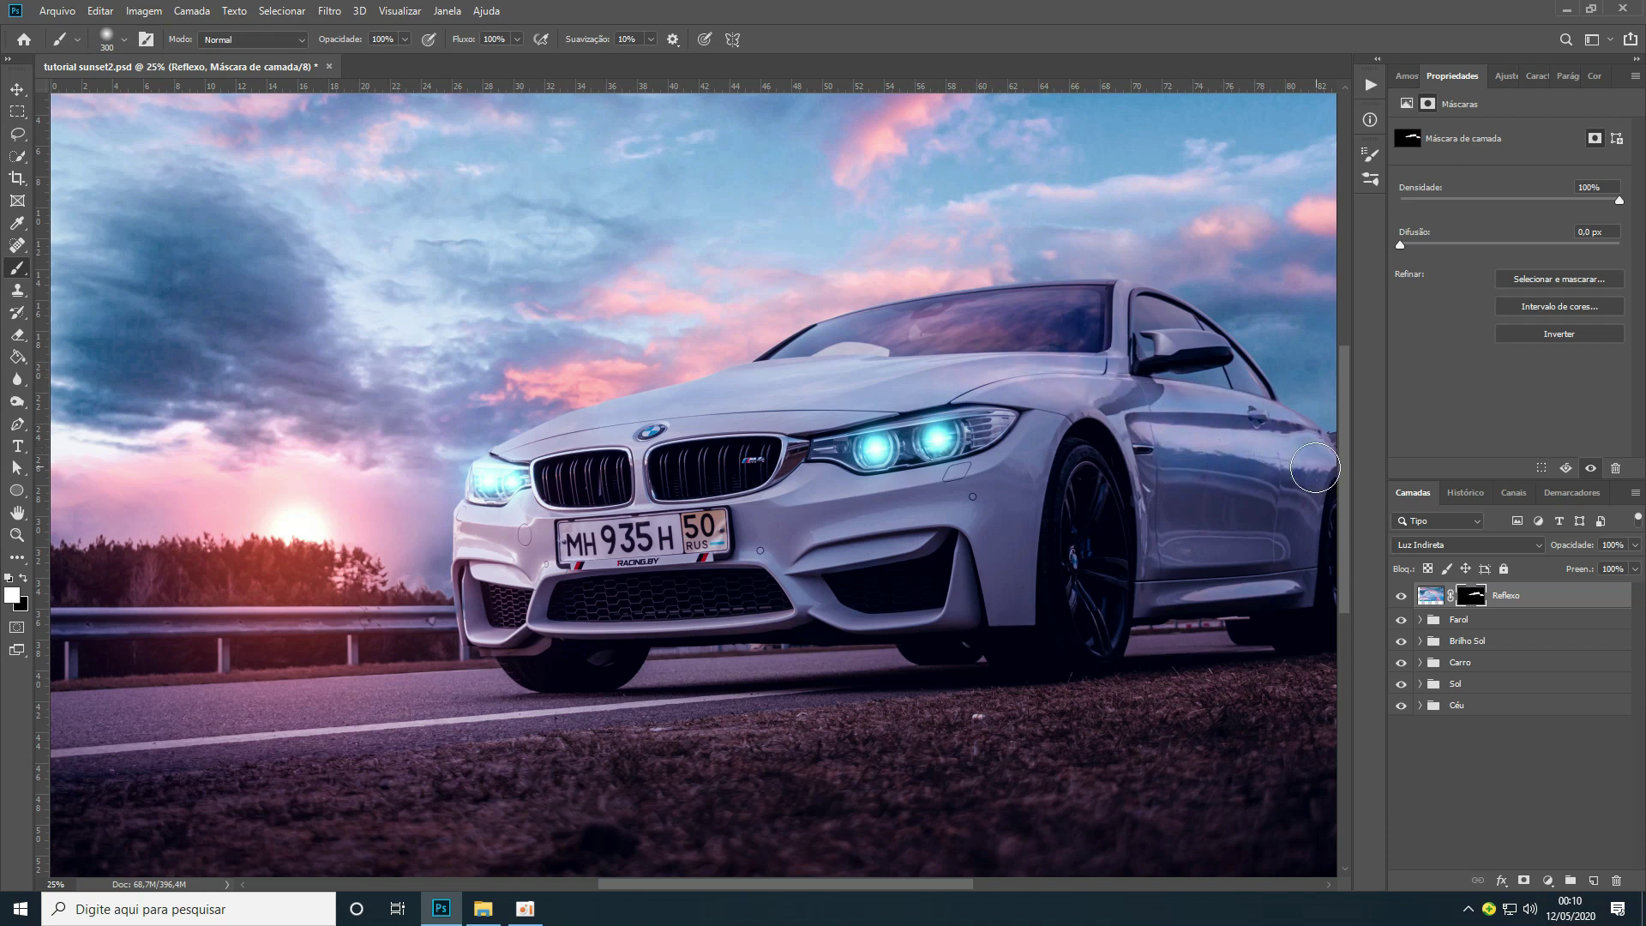
{"action": "mouse_move", "coordinate": [1163, 333]}
{"action": "left_mouse_down"}
{"action": "mouse_move", "coordinate": [1149, 322]}
{"action": "mouse_move", "coordinate": [1181, 319]}
{"action": "mouse_move", "coordinate": [1210, 376]}
{"action": "mouse_move", "coordinate": [1252, 383]}
{"action": "left_mouse_up"}
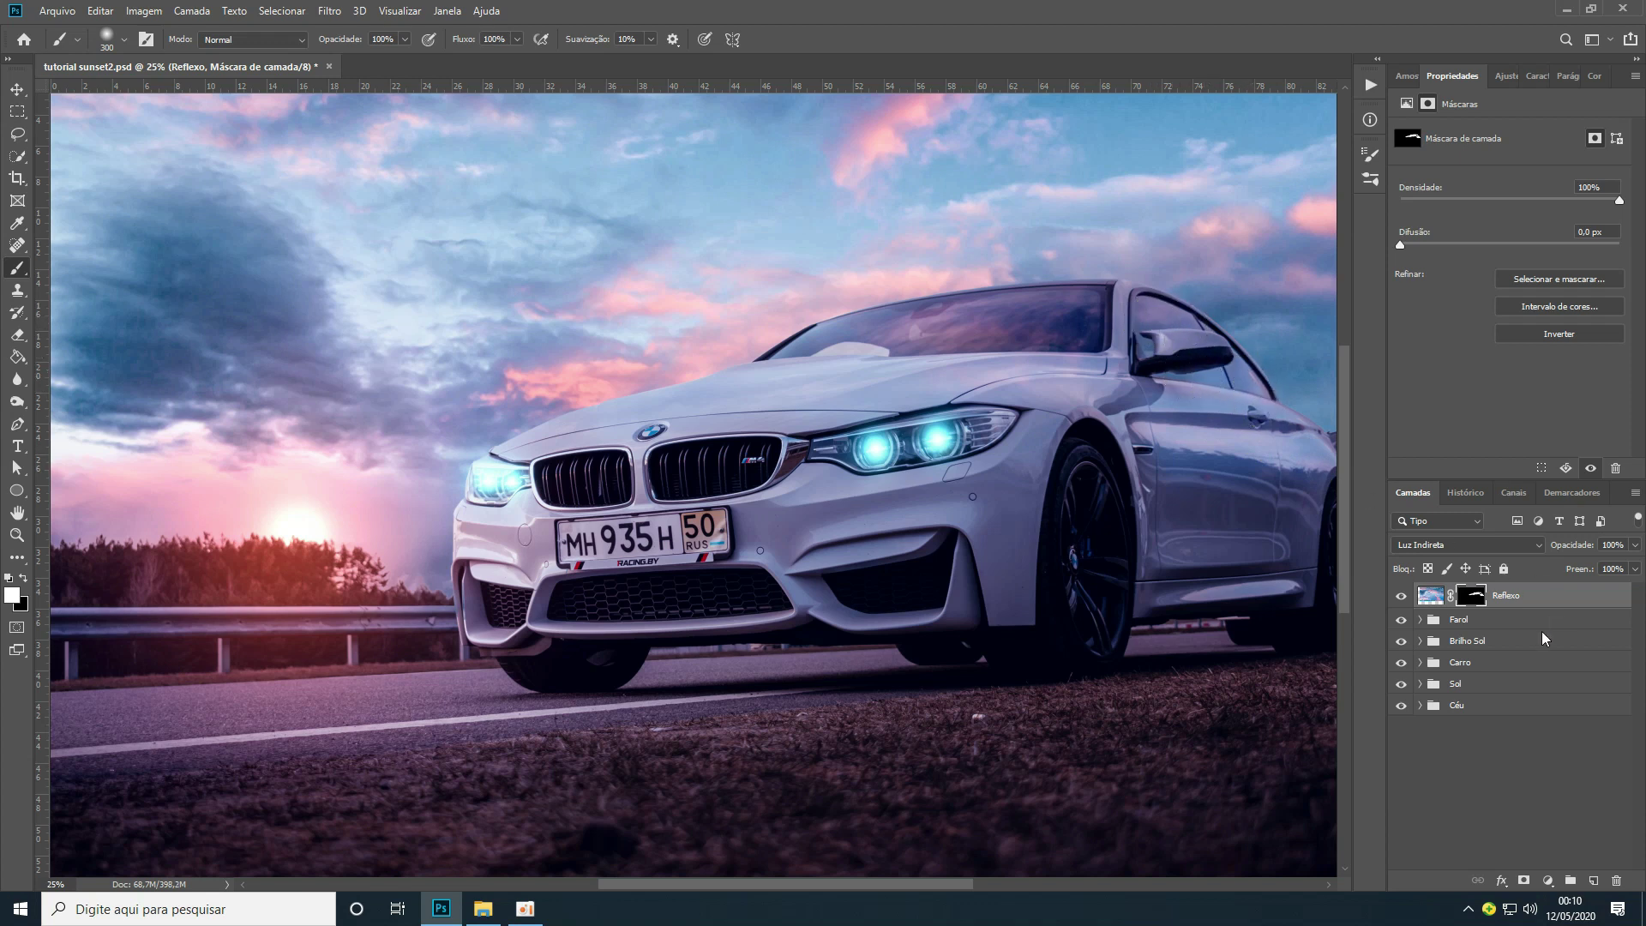
Lower the Reflexo layer's opacity to 50% and toggle its visibility to compare the reflection
{"action": "left_click", "coordinate": [1614, 545]}
{"action": "type", "text": "50"}
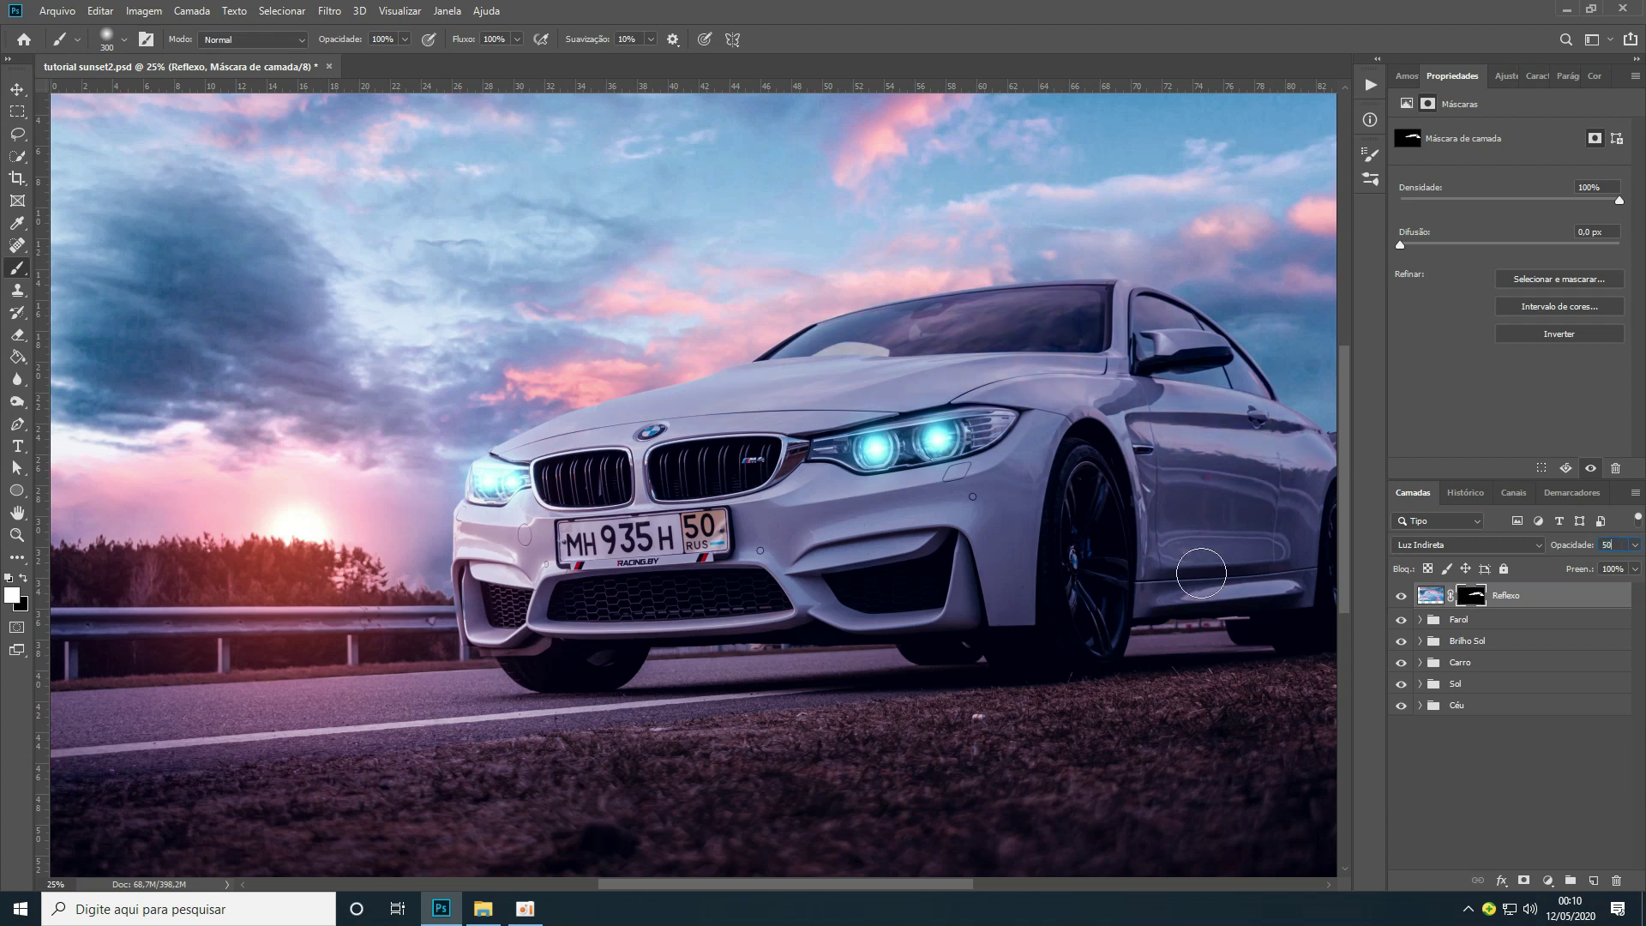
{"action": "left_click", "coordinate": [1404, 597]}
{"action": "left_click", "coordinate": [1405, 597]}
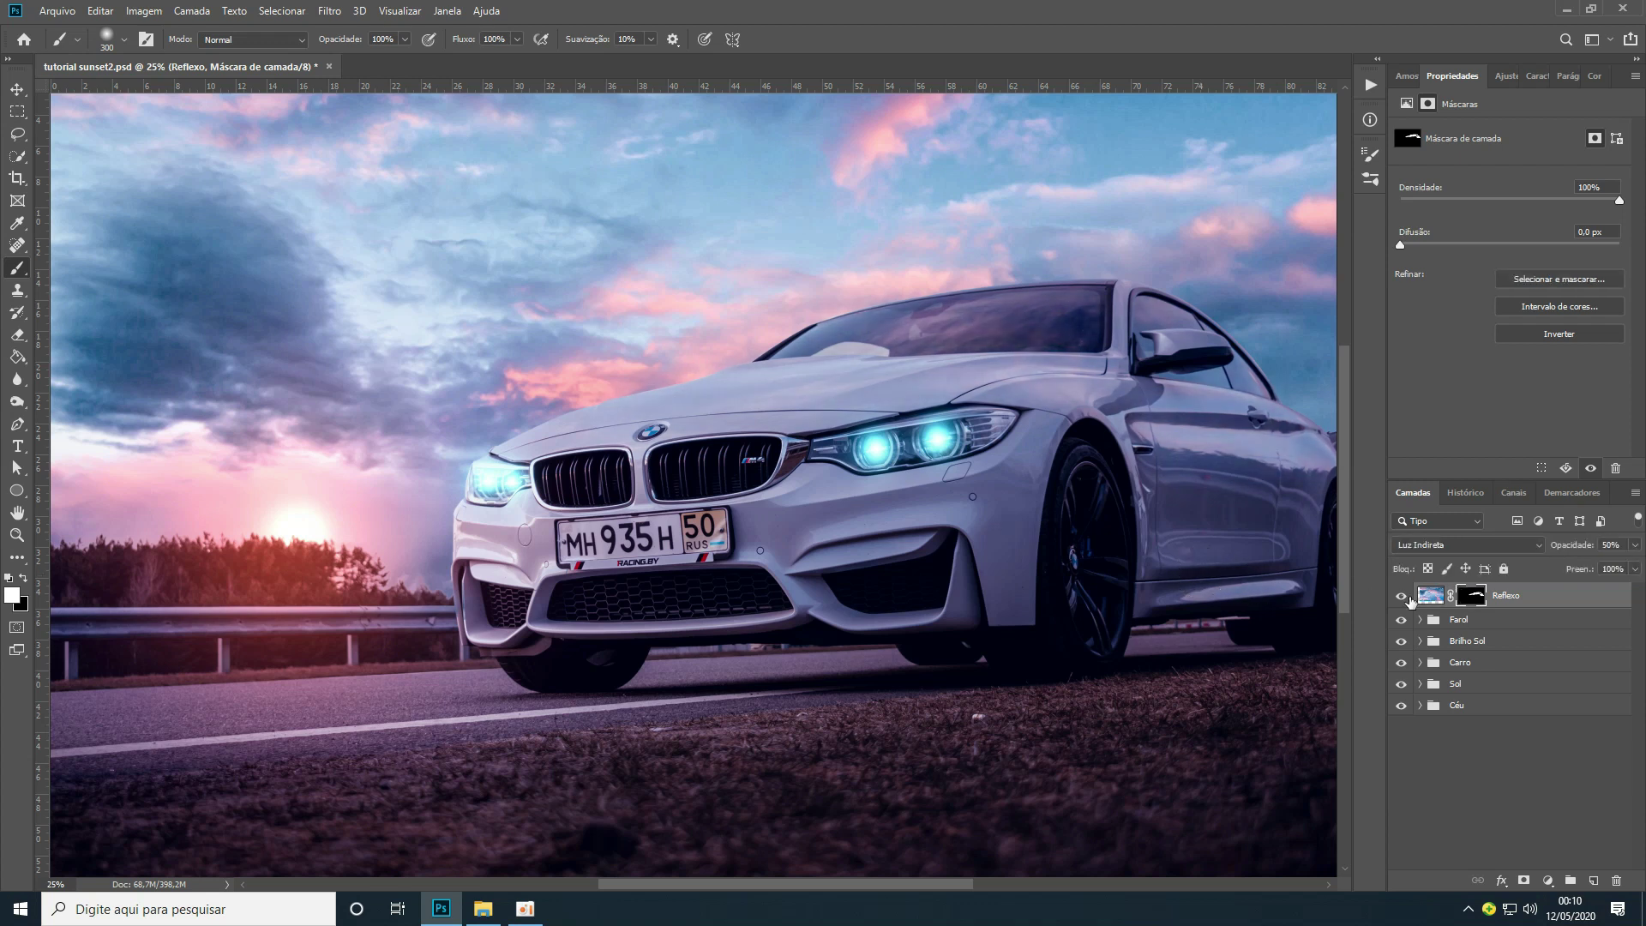
Place the Reflexo layer in a group named Reflexos, collapse the group and save the document
{"action": "scroll", "coordinate": [1172, 420], "scroll_direction": "up", "scroll_amount": 1}
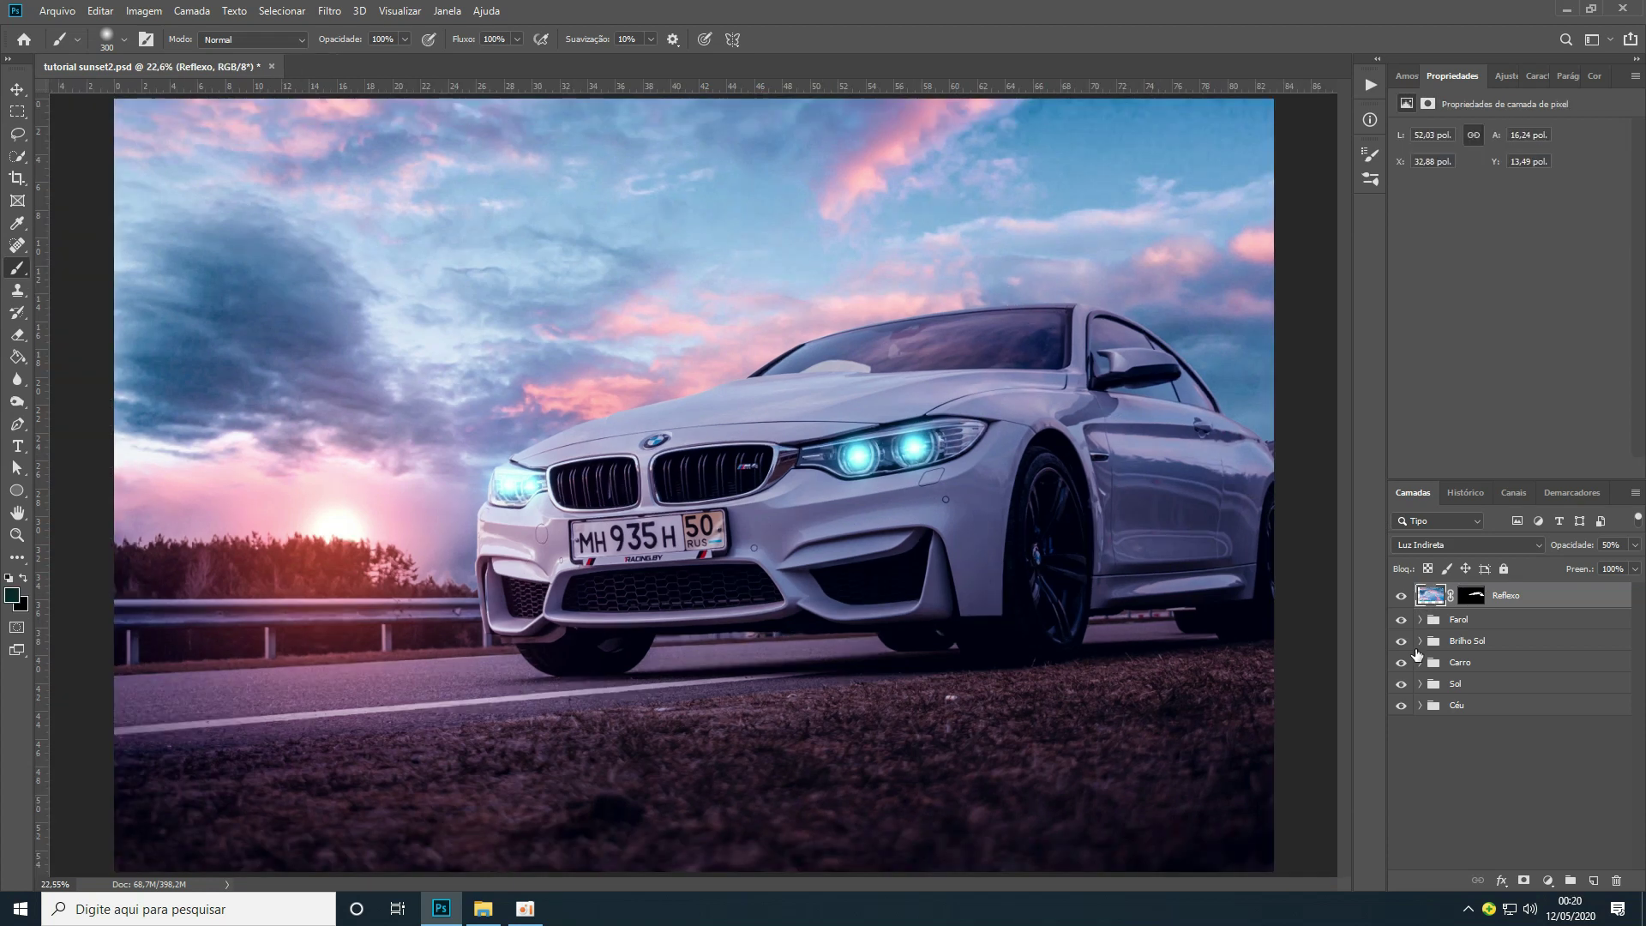
{"action": "key", "text": "ctrl+g"}
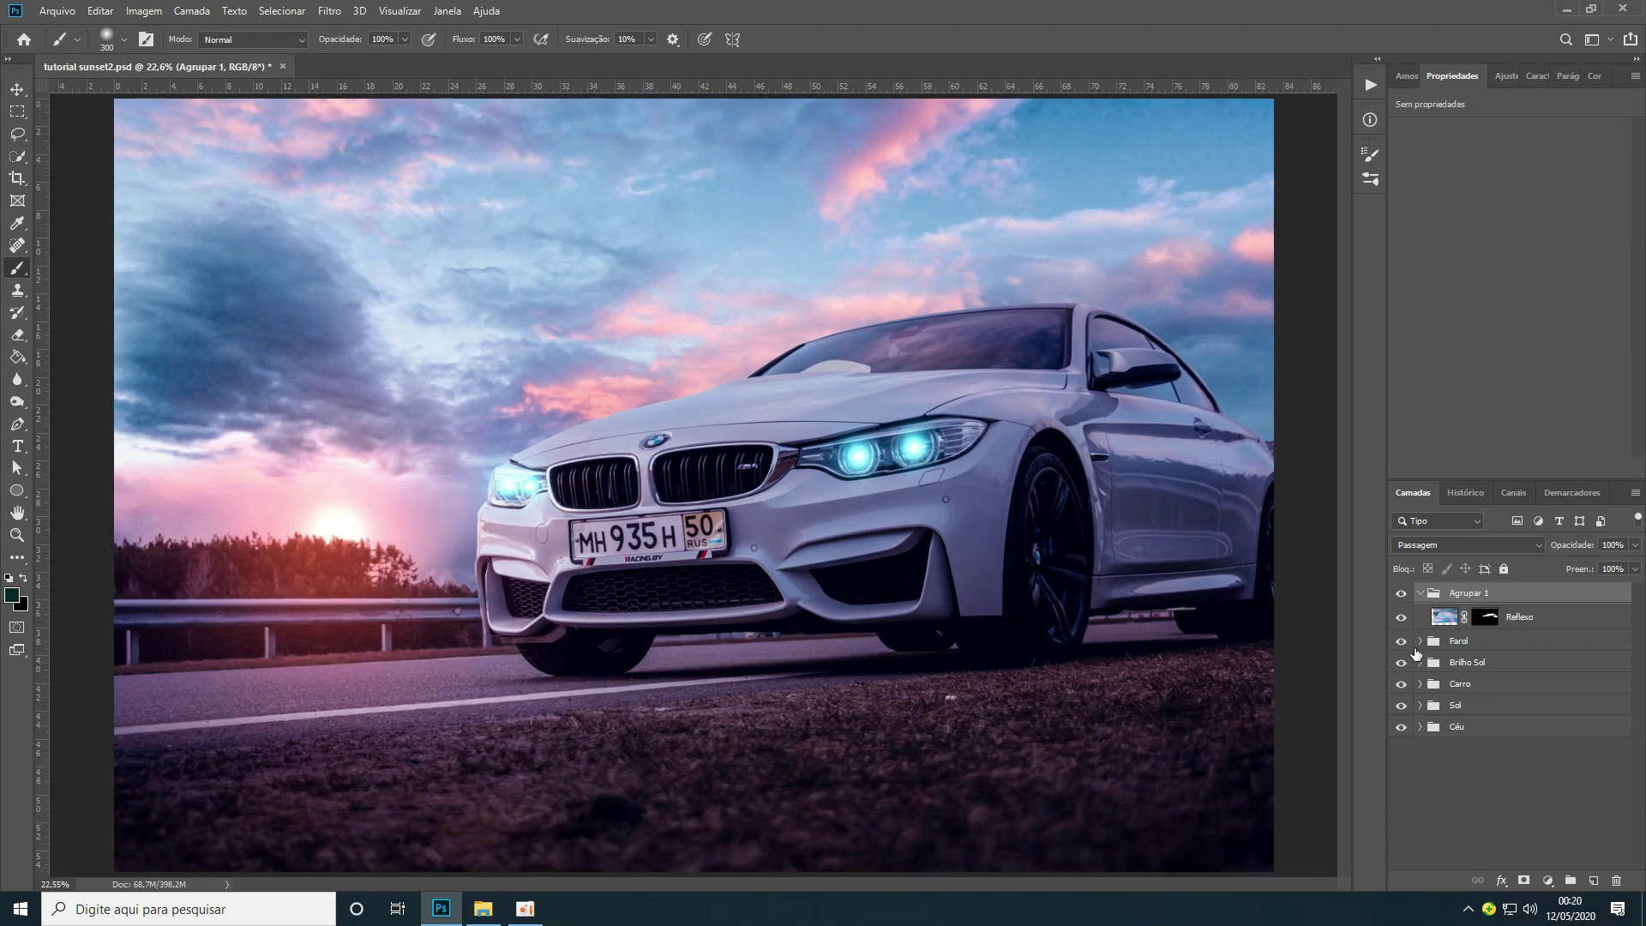
{"action": "double_click", "coordinate": [1455, 593]}
{"action": "type", "text": "Reflexos"}
{"action": "key", "text": "Return"}
{"action": "left_click", "coordinate": [1419, 593]}
{"action": "key", "text": "ctrl+s"}
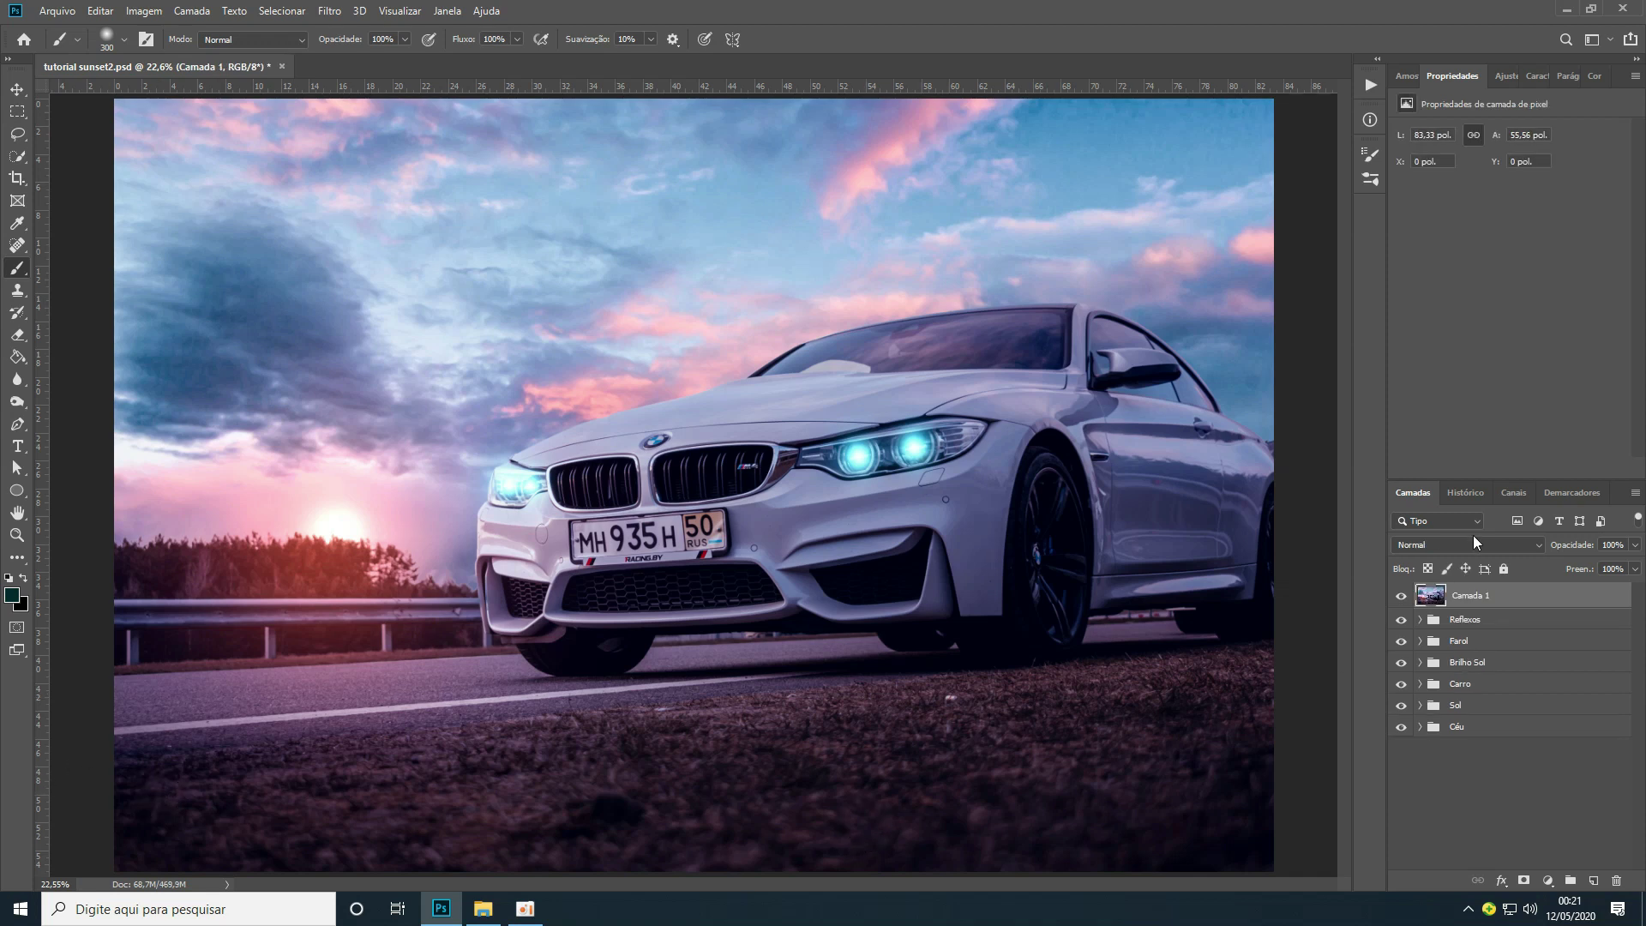
Add a Curvas adjustment layer clipped to the merged Camada 1 layer
{"action": "left_click", "coordinate": [1549, 881]}
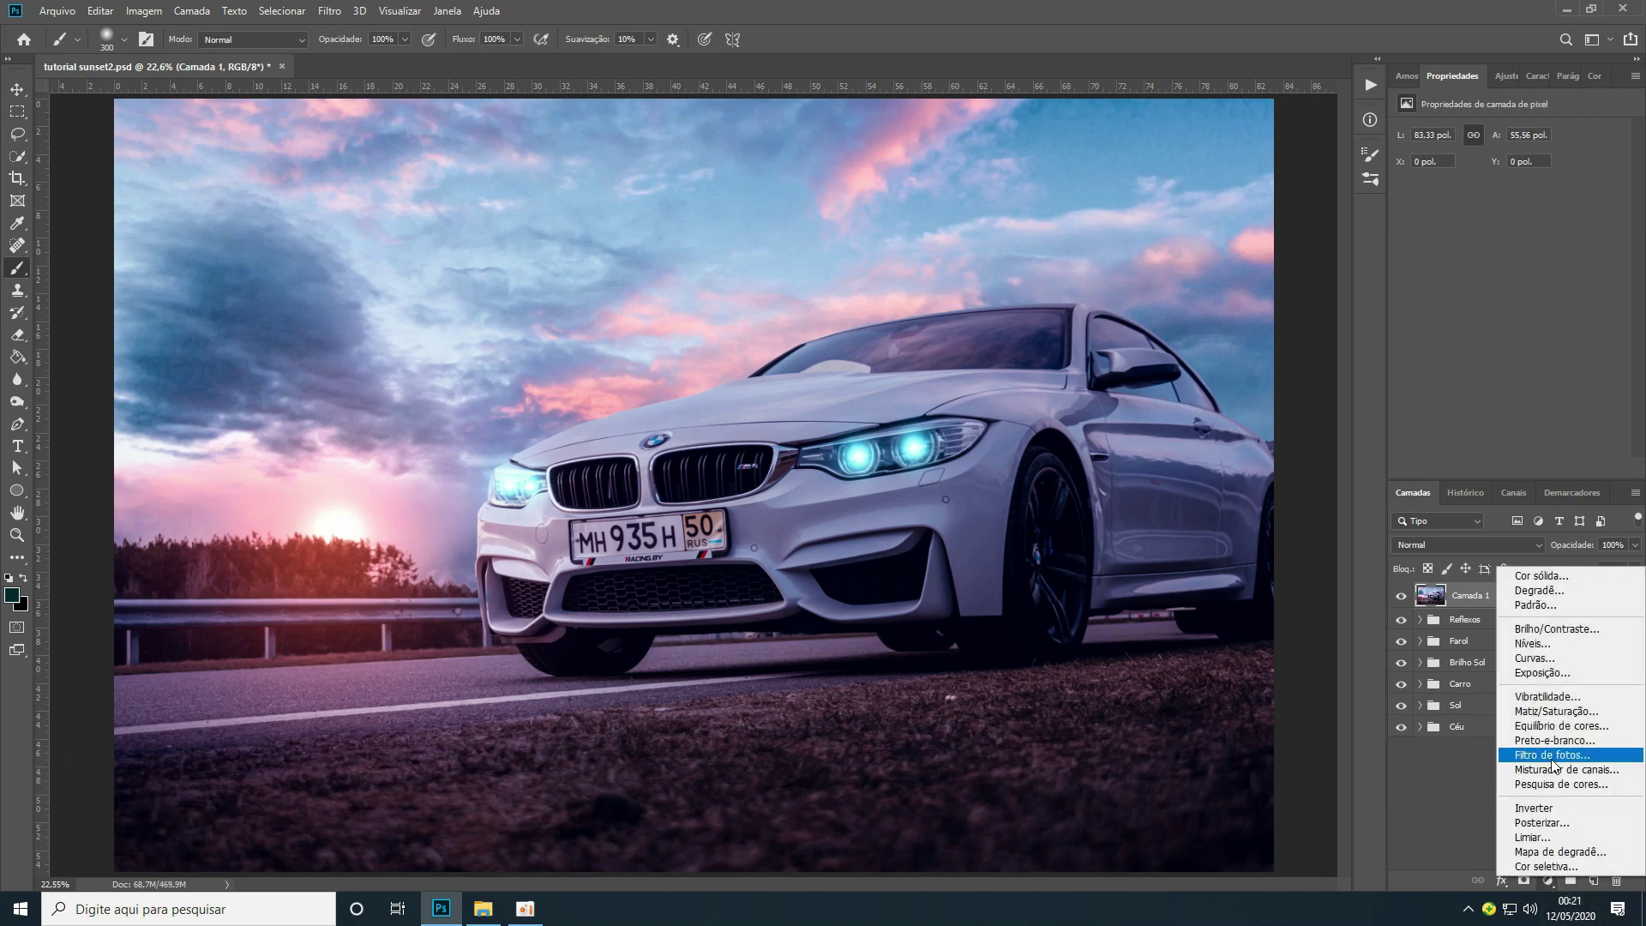
{"action": "left_click", "coordinate": [1544, 661]}
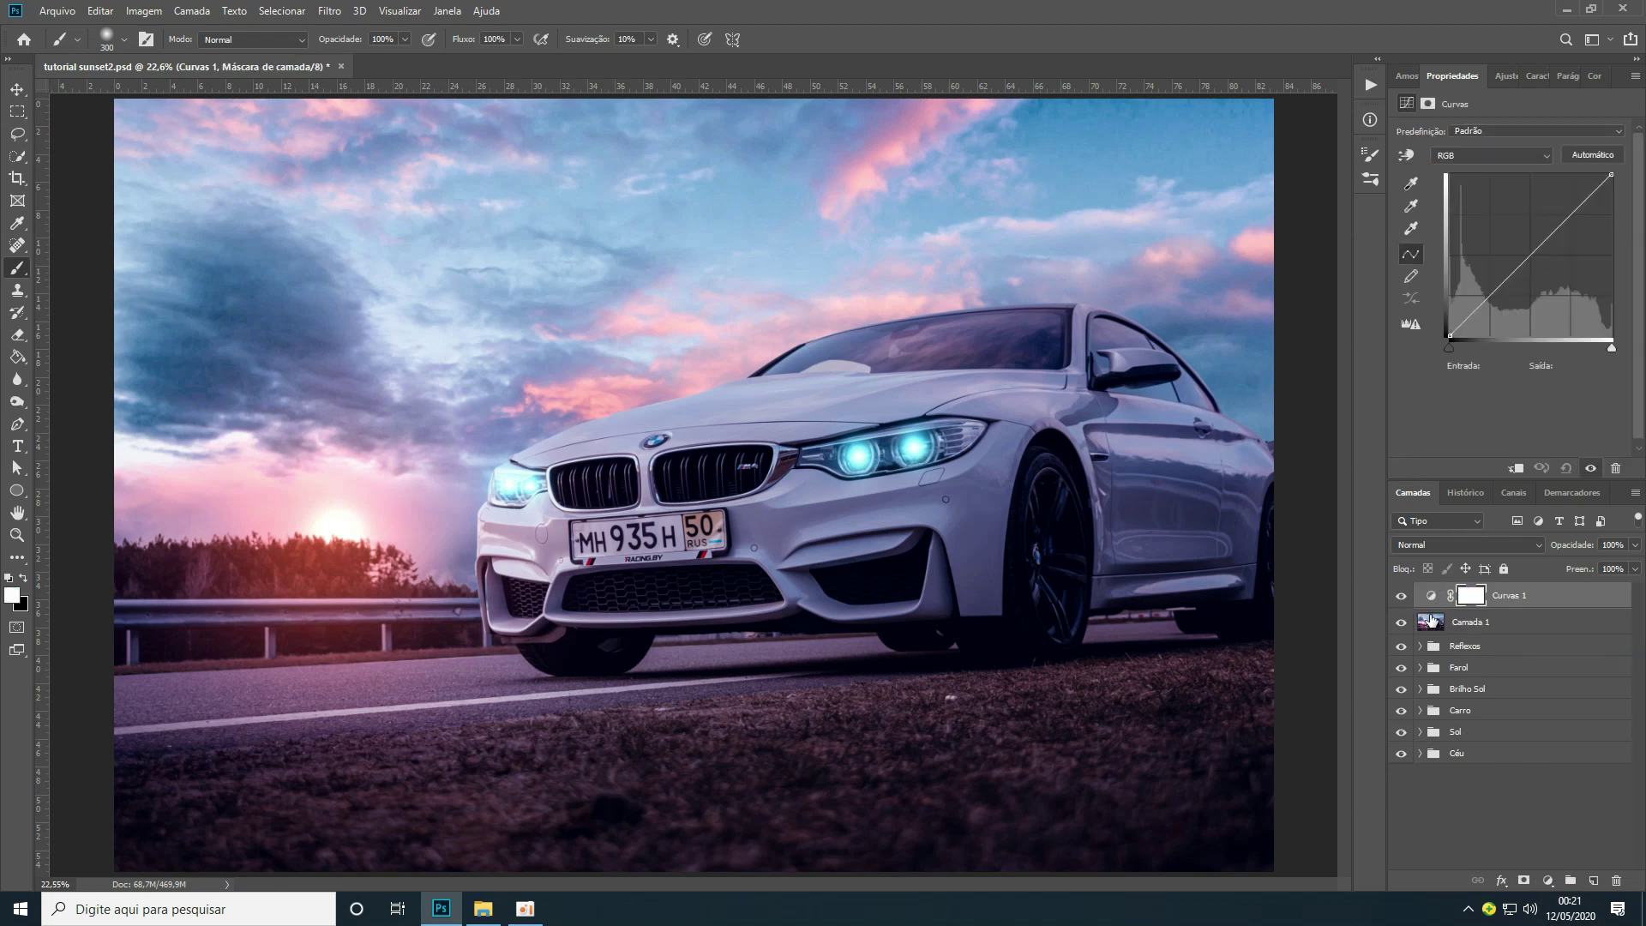
{"action": "left_click", "coordinate": [1430, 609], "text": "alt"}
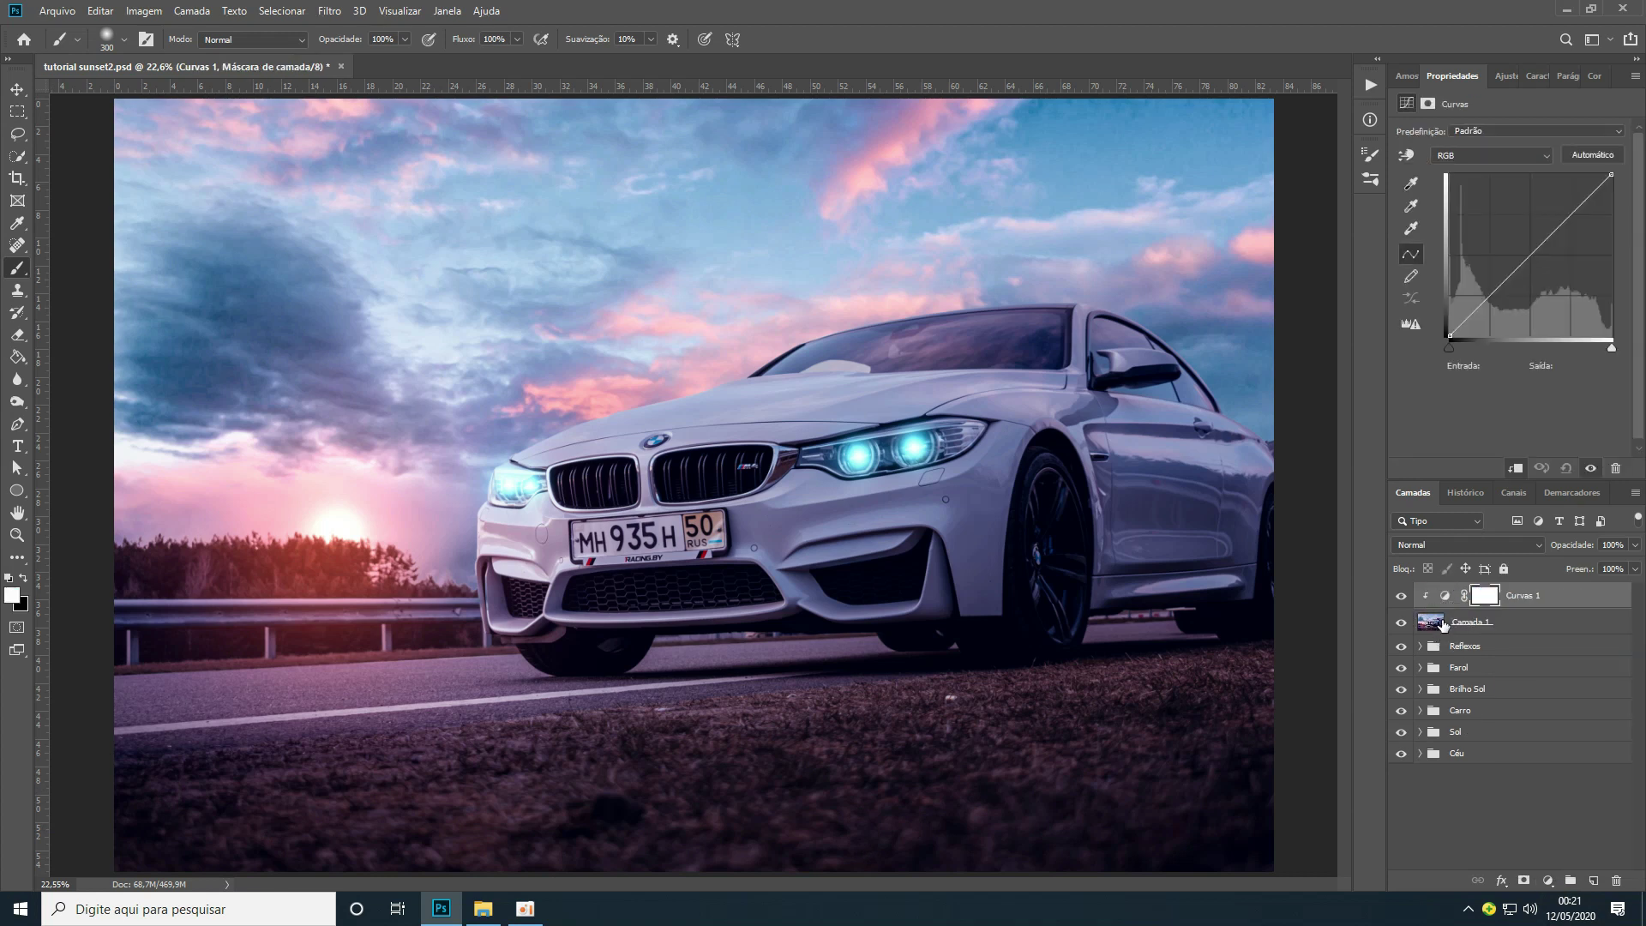
Duplicate Camada 1 and move the original above the Curvas layer, leaving the copy as the clipping base
{"action": "left_click", "coordinate": [1449, 633]}
{"action": "key", "text": "ctrl+j"}
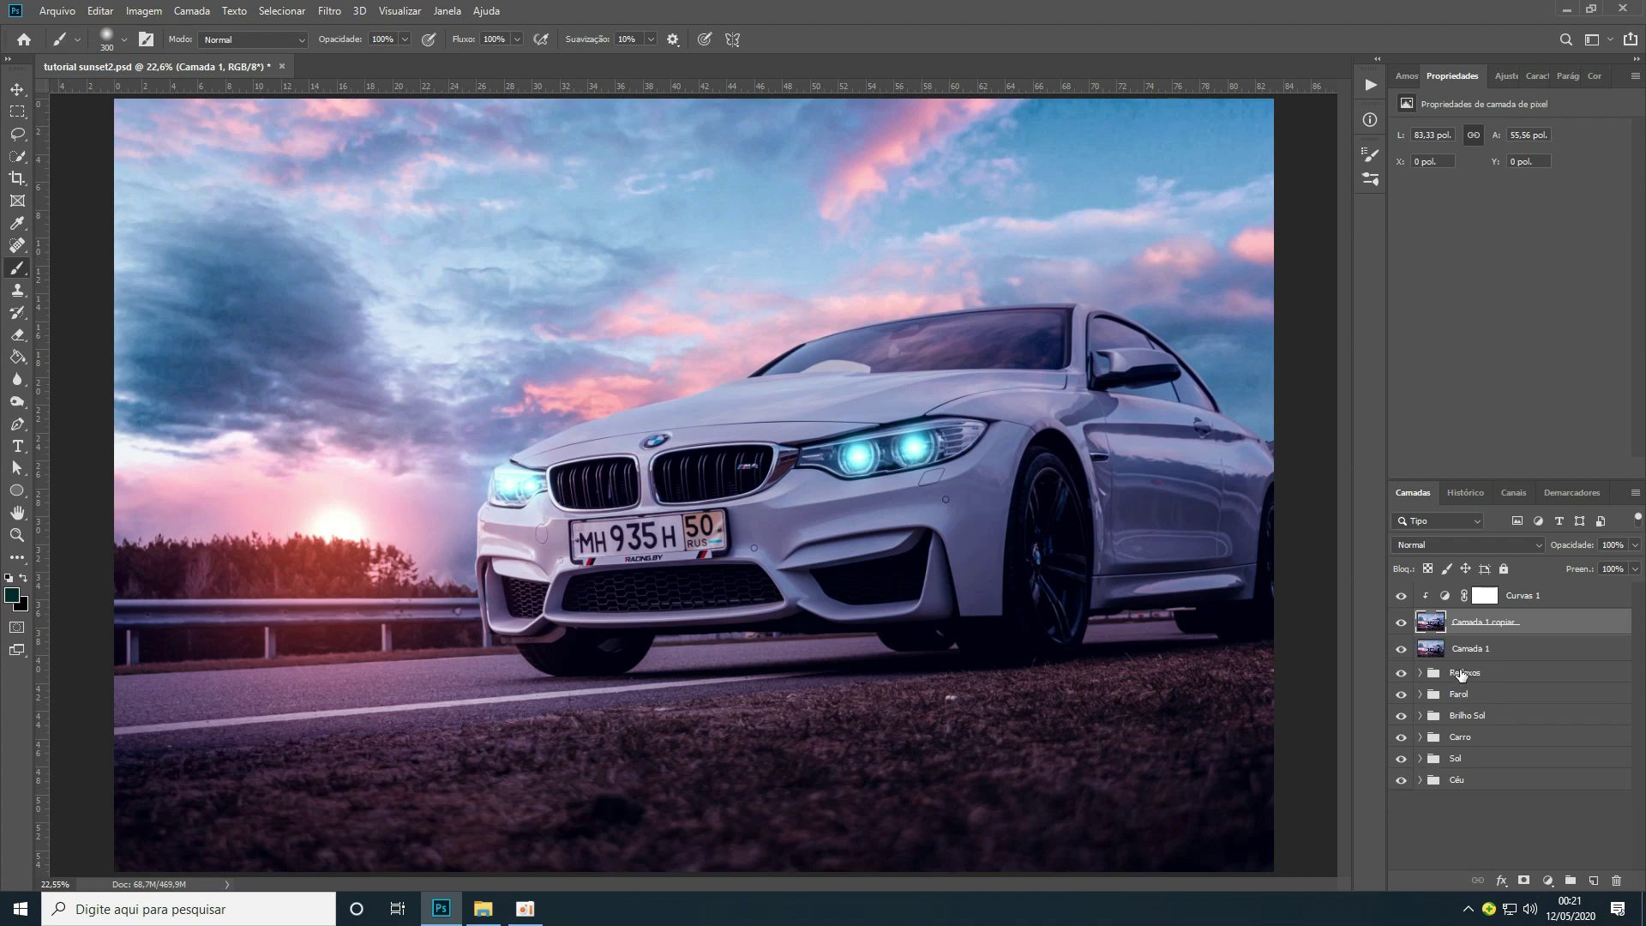
{"action": "left_click_drag", "start_coordinate": [1509, 657], "coordinate": [1424, 586]}
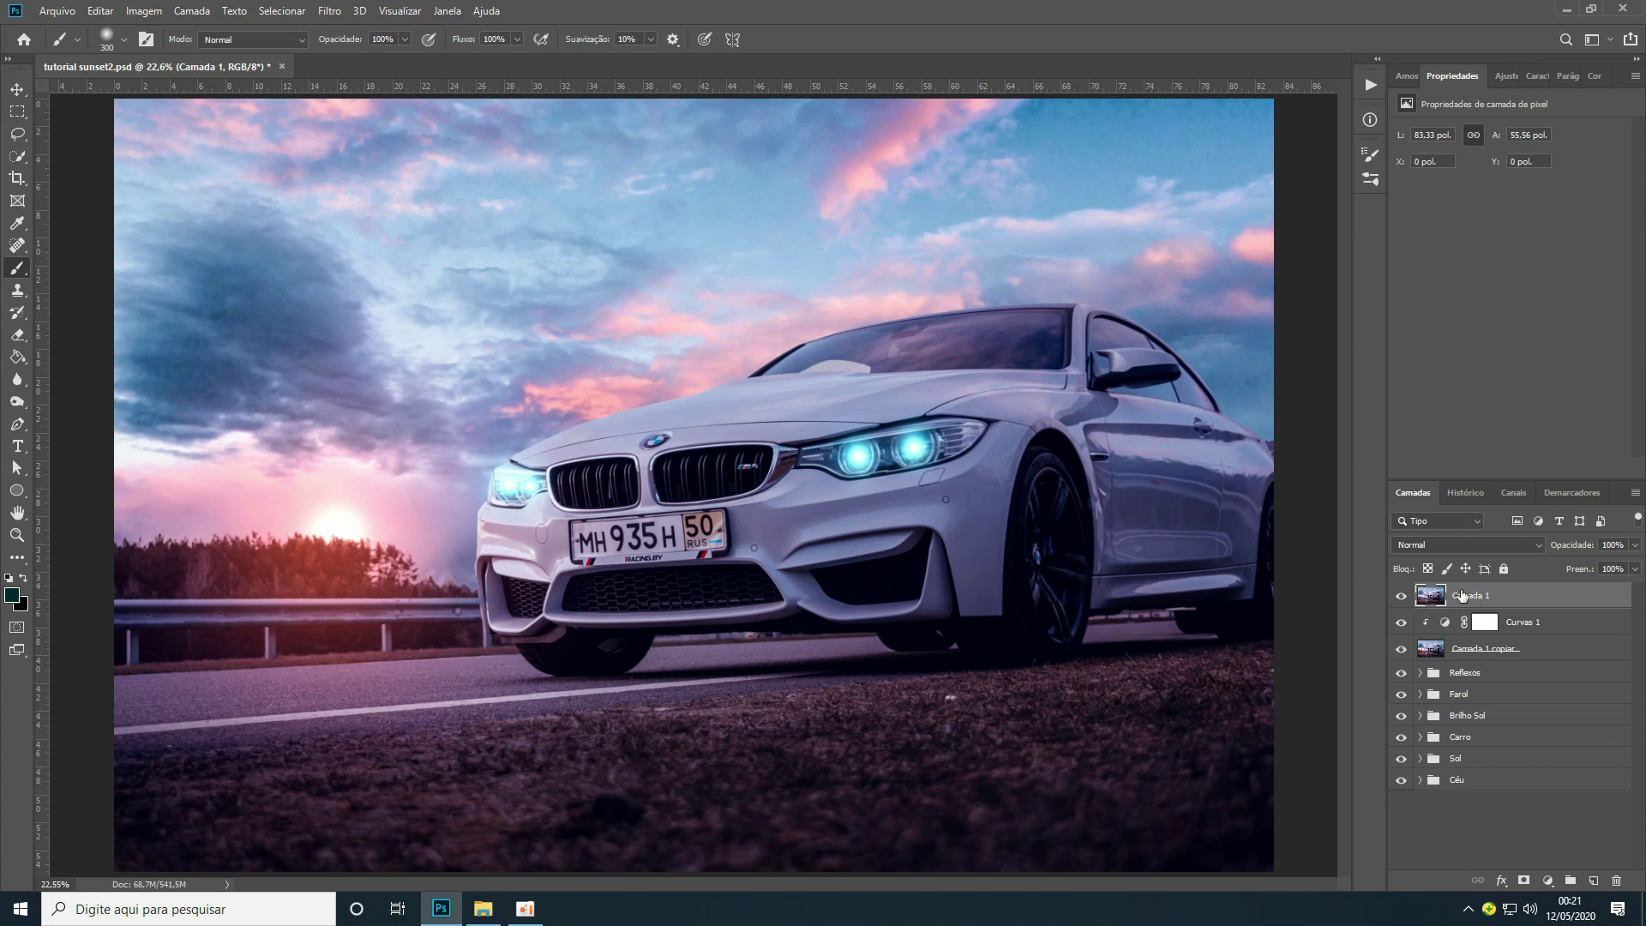
Apply a Gaussian blur (Desfoque Gaussiano) with a 60-pixel radius to the Camada 1 layer
{"action": "left_click", "coordinate": [330, 11]}
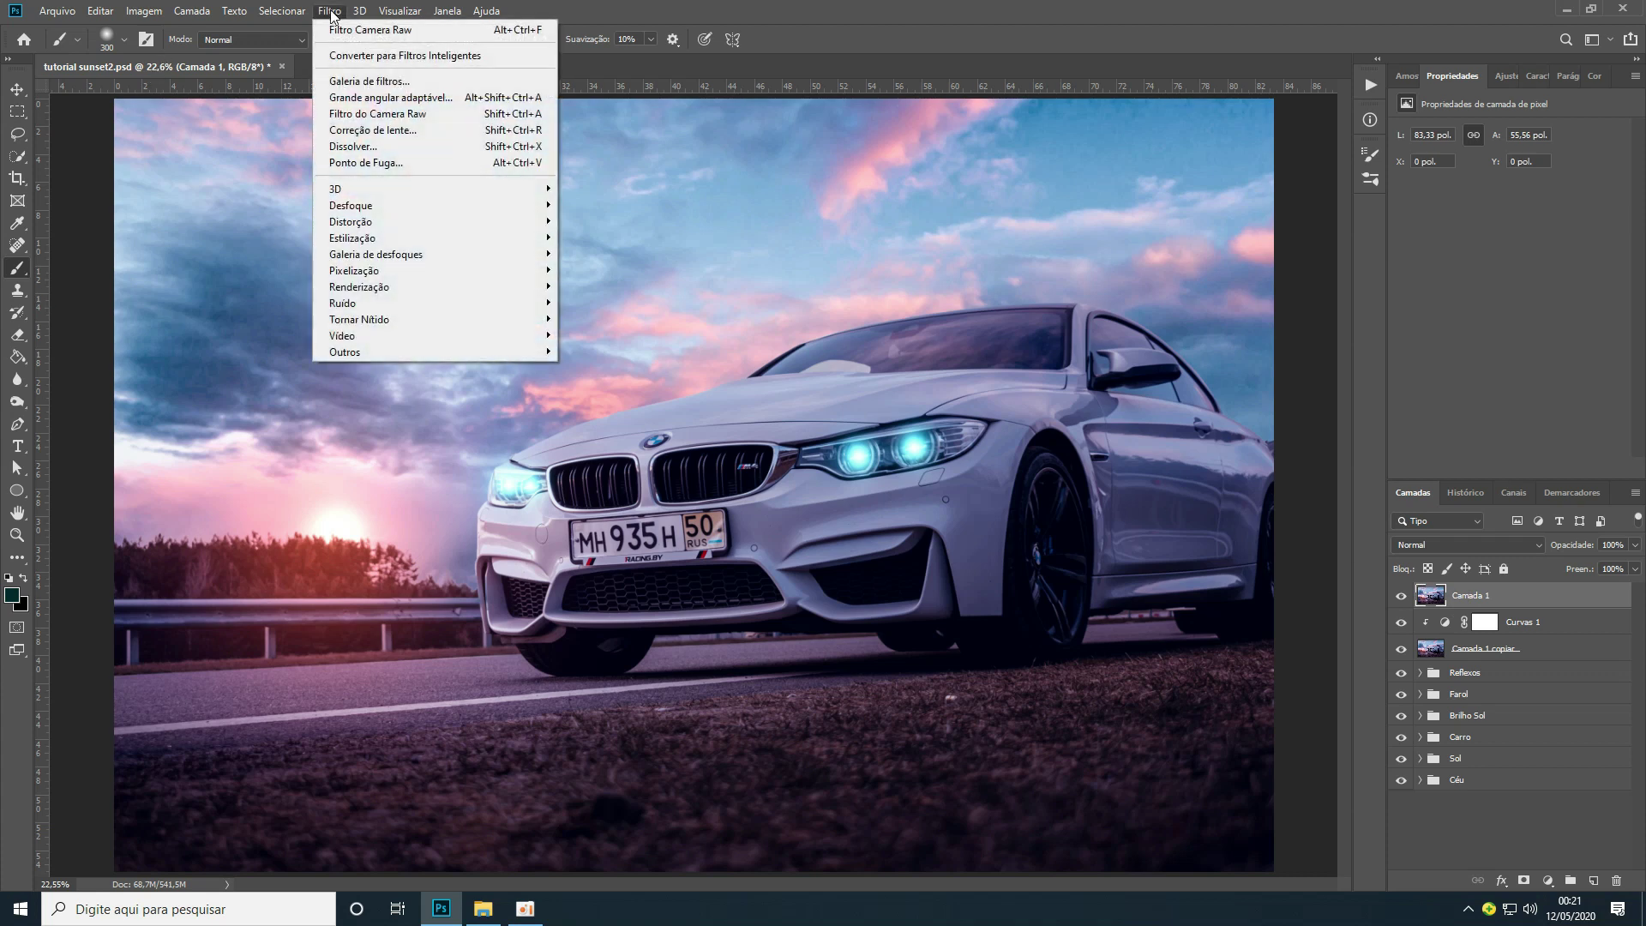
{"action": "mouse_move", "coordinate": [393, 200]}
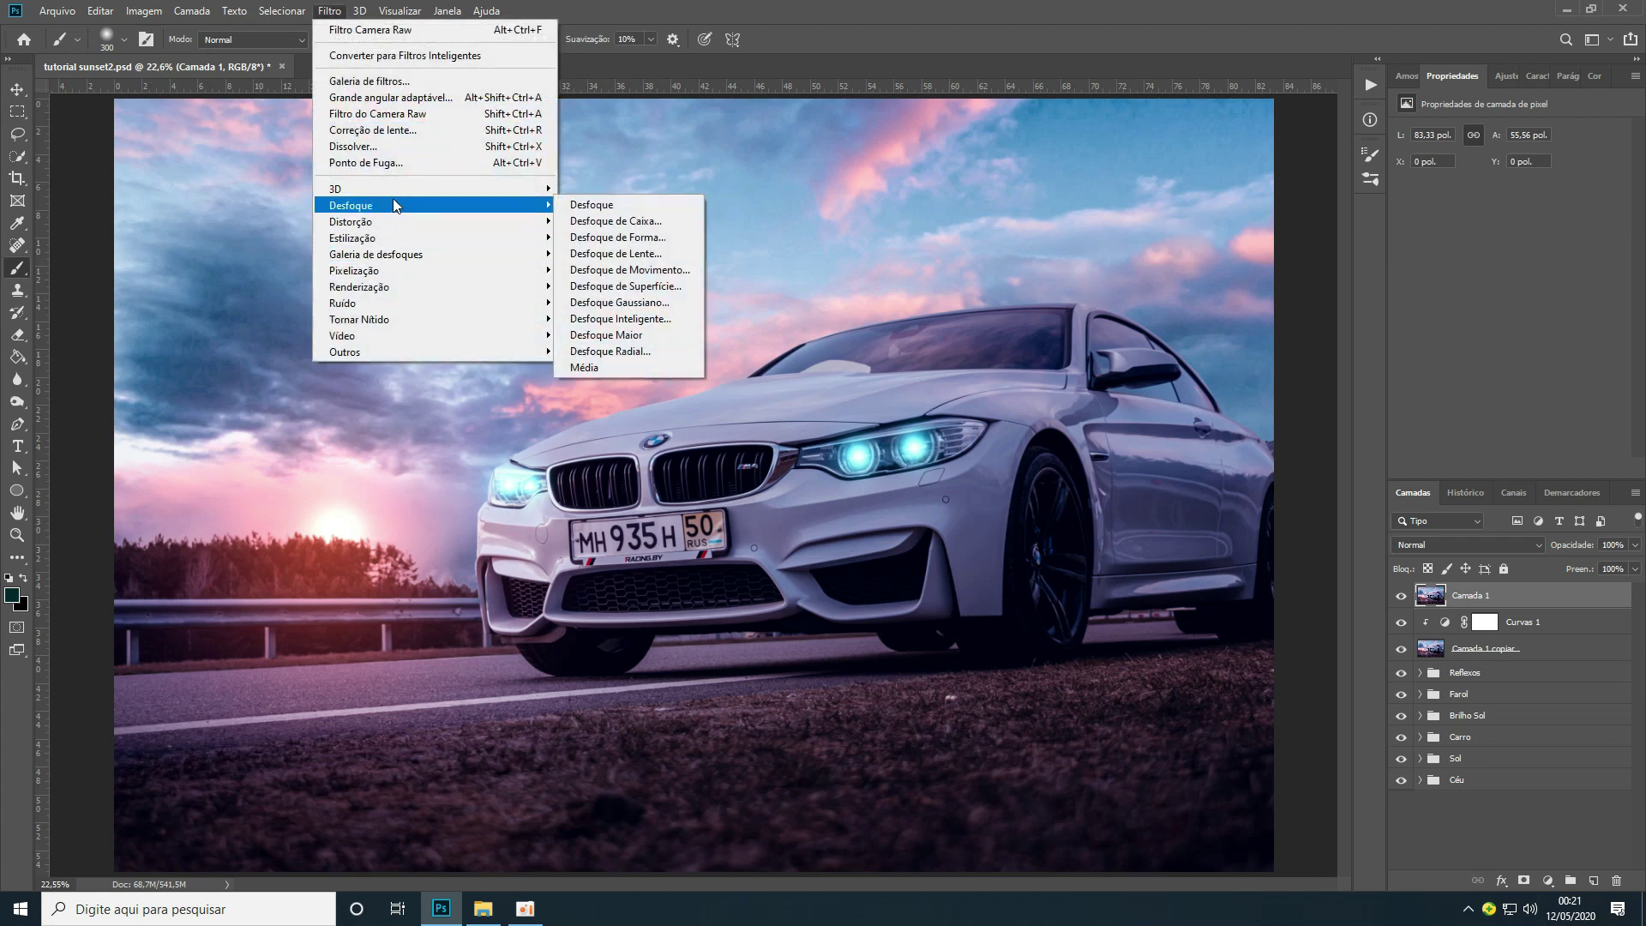
{"action": "left_click", "coordinate": [658, 302]}
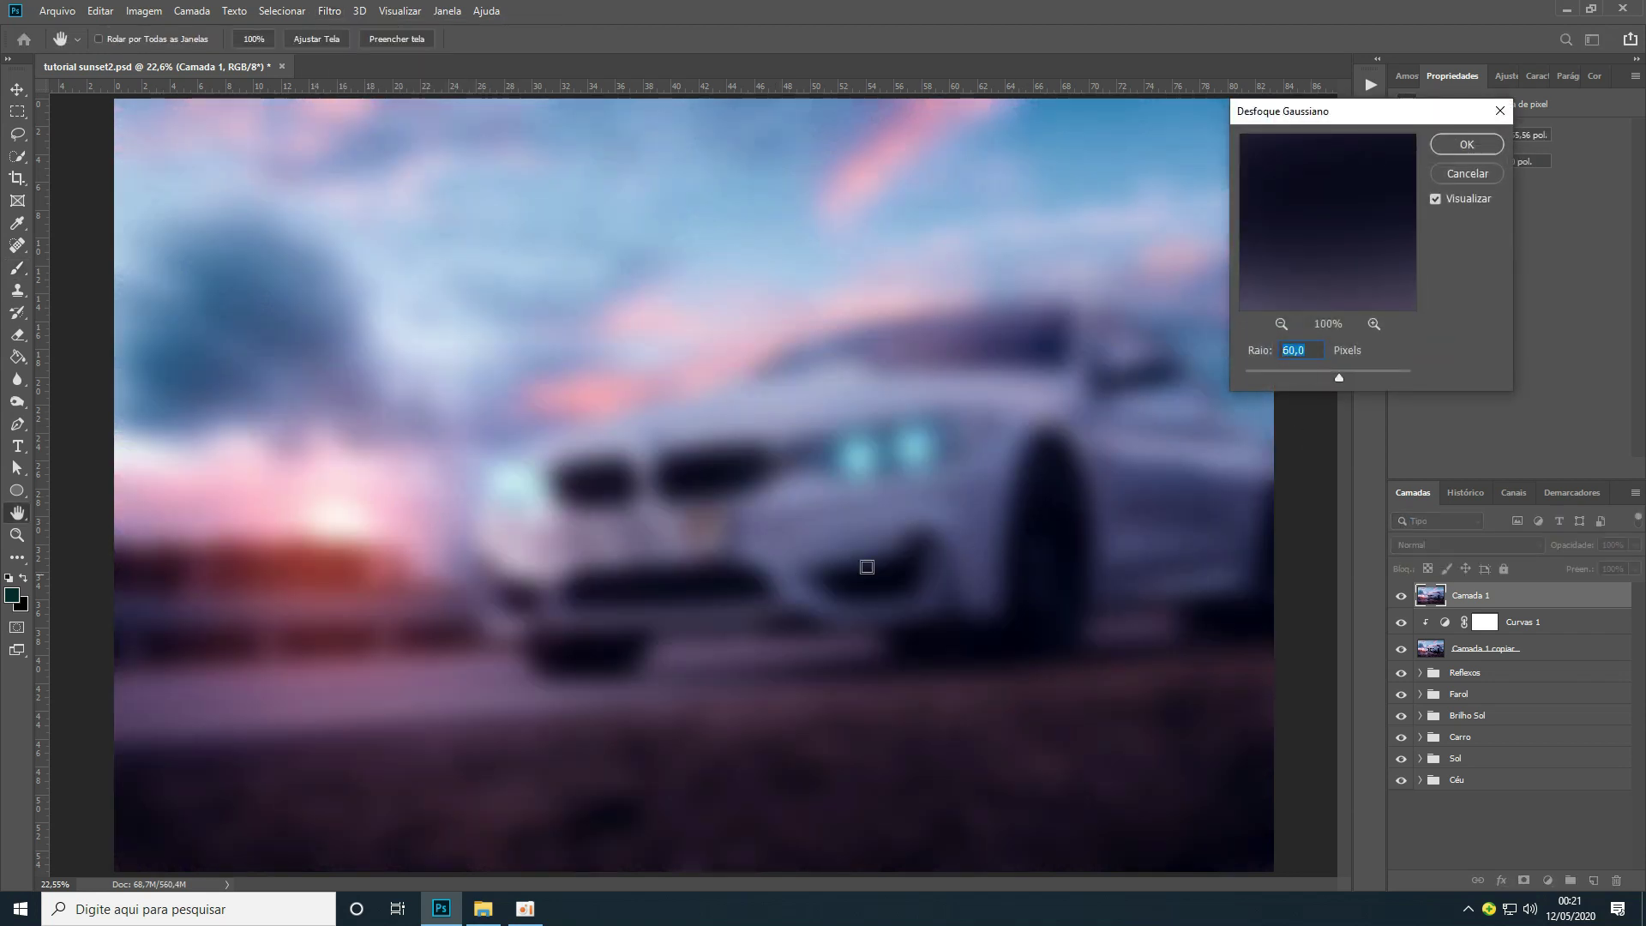
{"action": "left_click", "coordinate": [1478, 147]}
{"action": "key", "text": "b"}
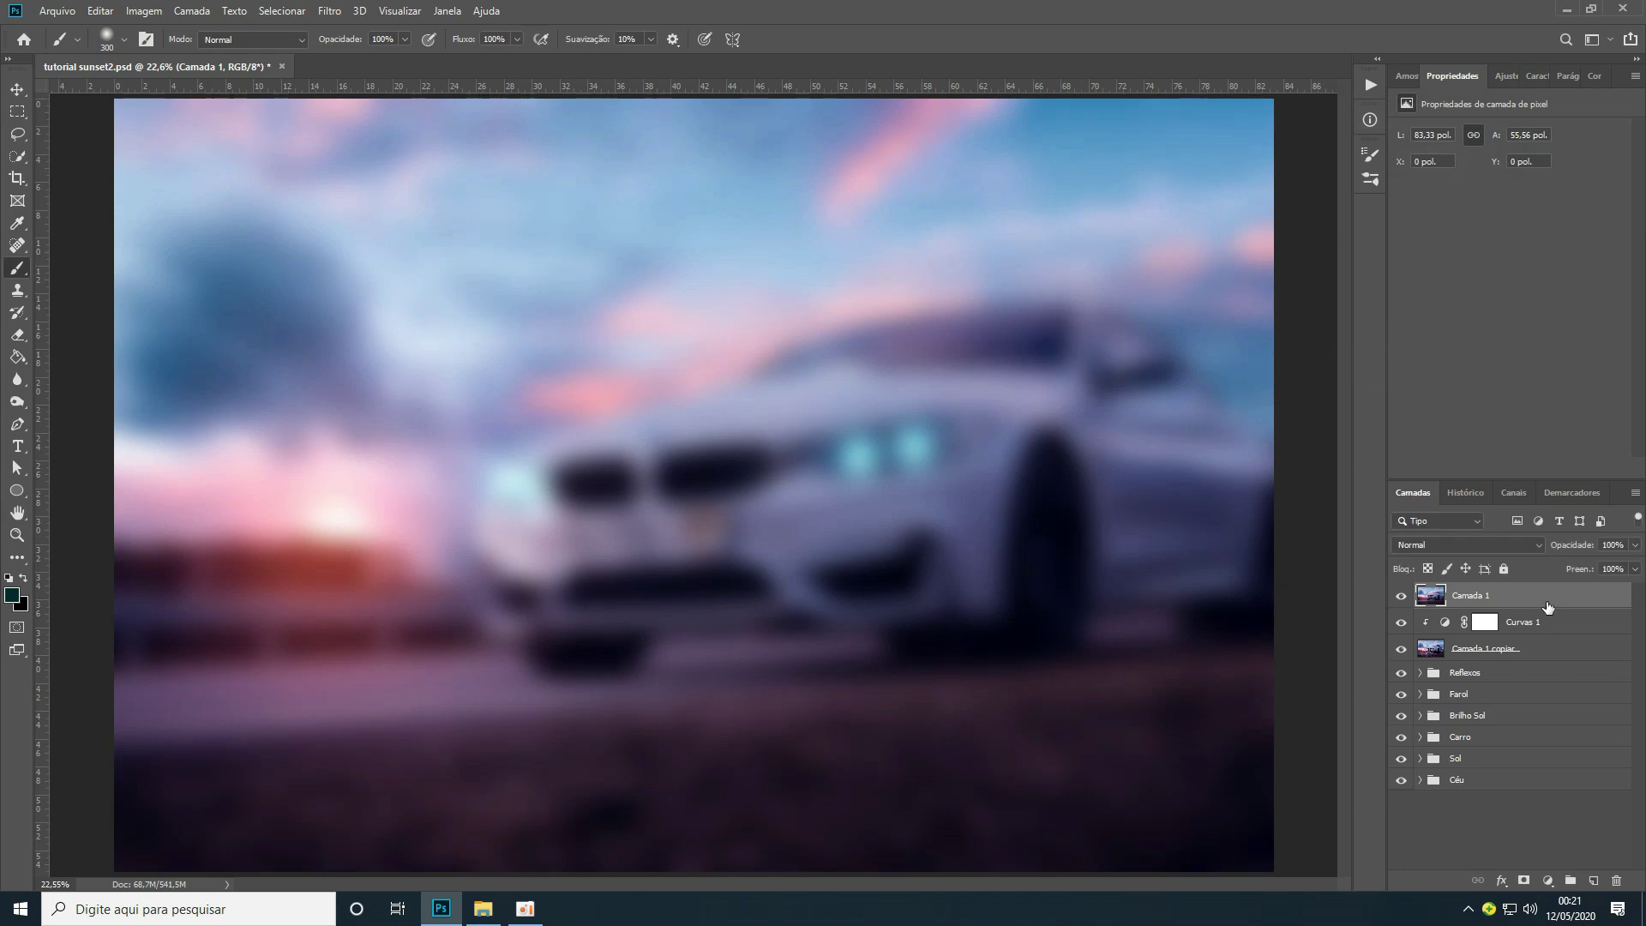
Copy the entire blurred Camada 1 image and paste it into the Curvas 1 layer mask
{"action": "key", "text": "ctrl+a"}
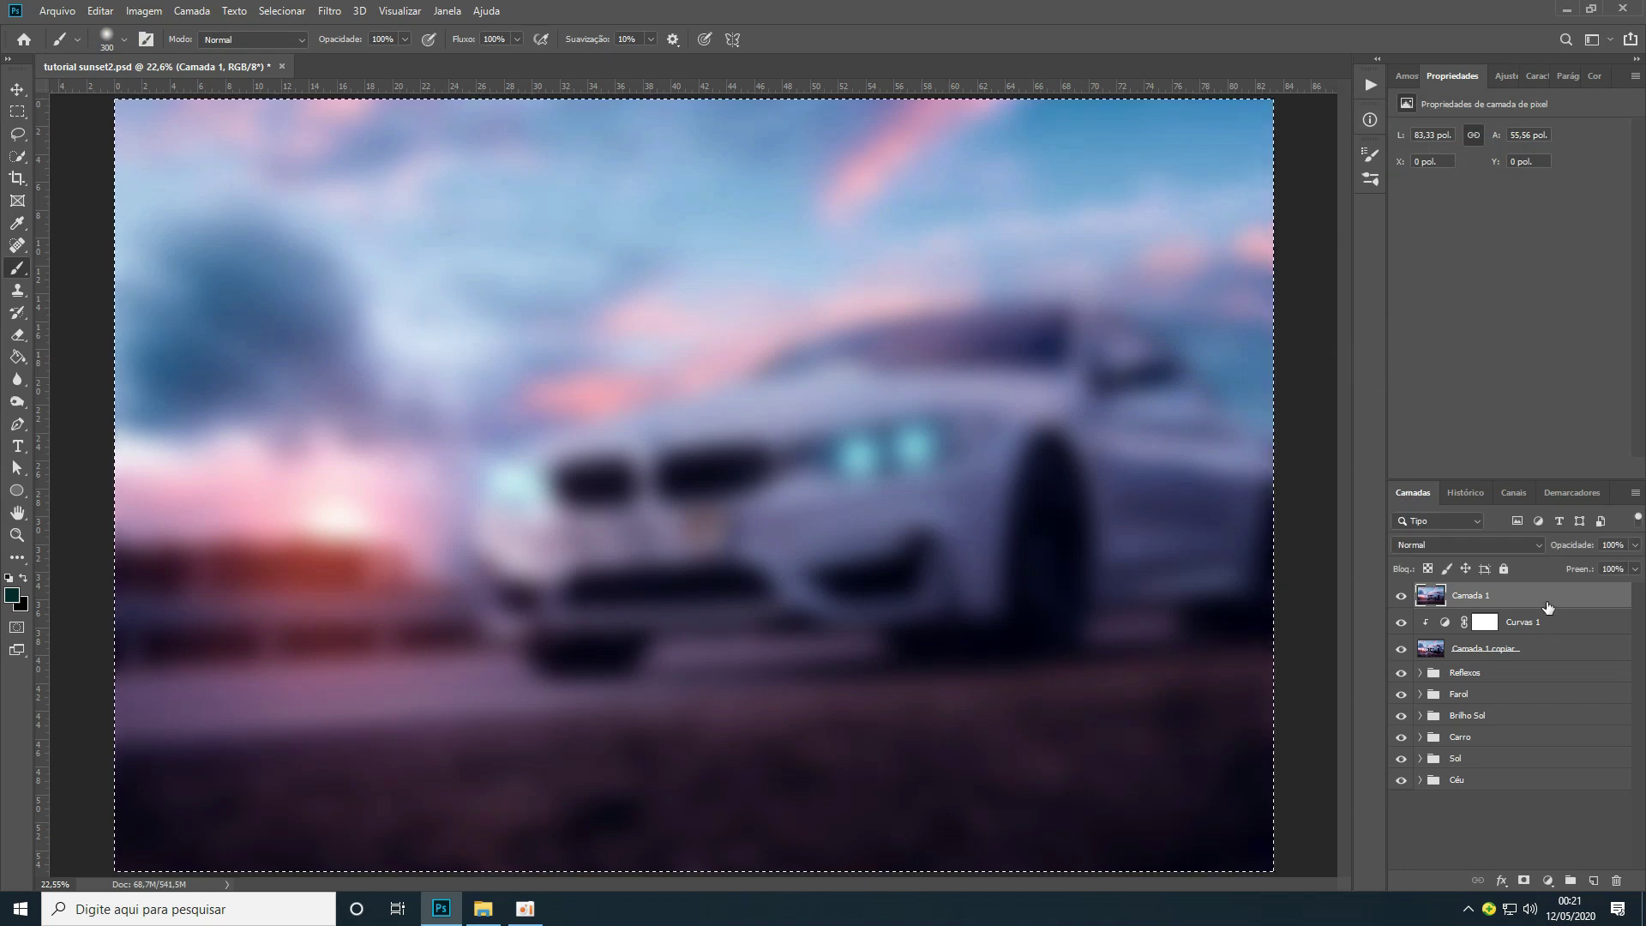
{"action": "left_click", "coordinate": [1486, 623], "text": "alt"}
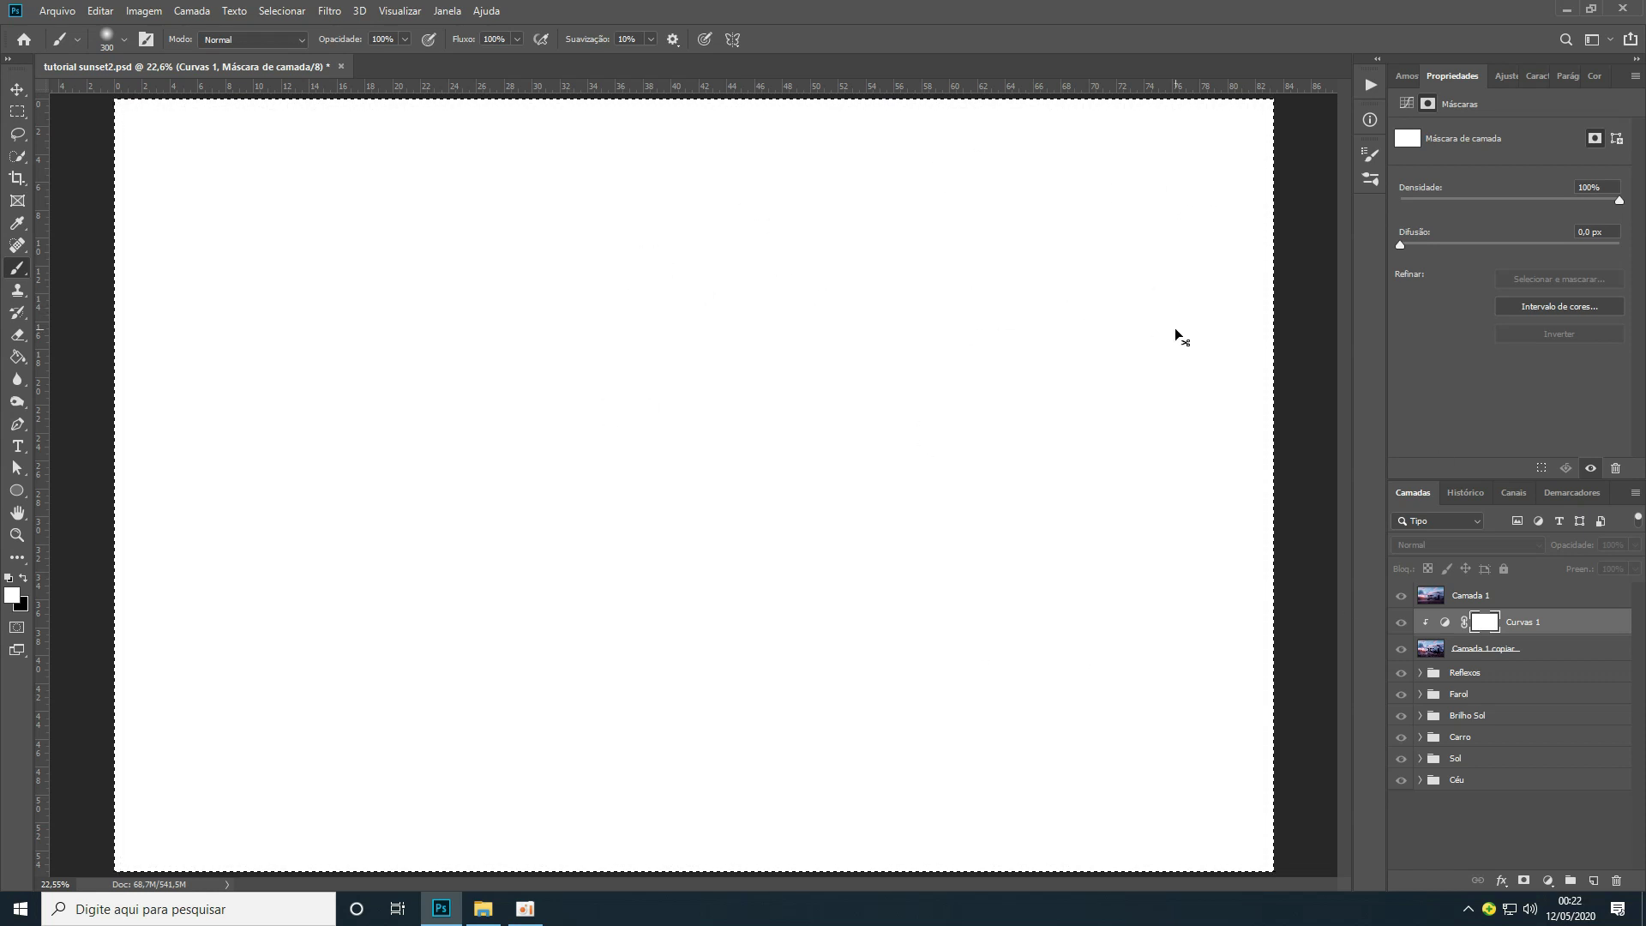
{"action": "key", "text": "ctrl+v"}
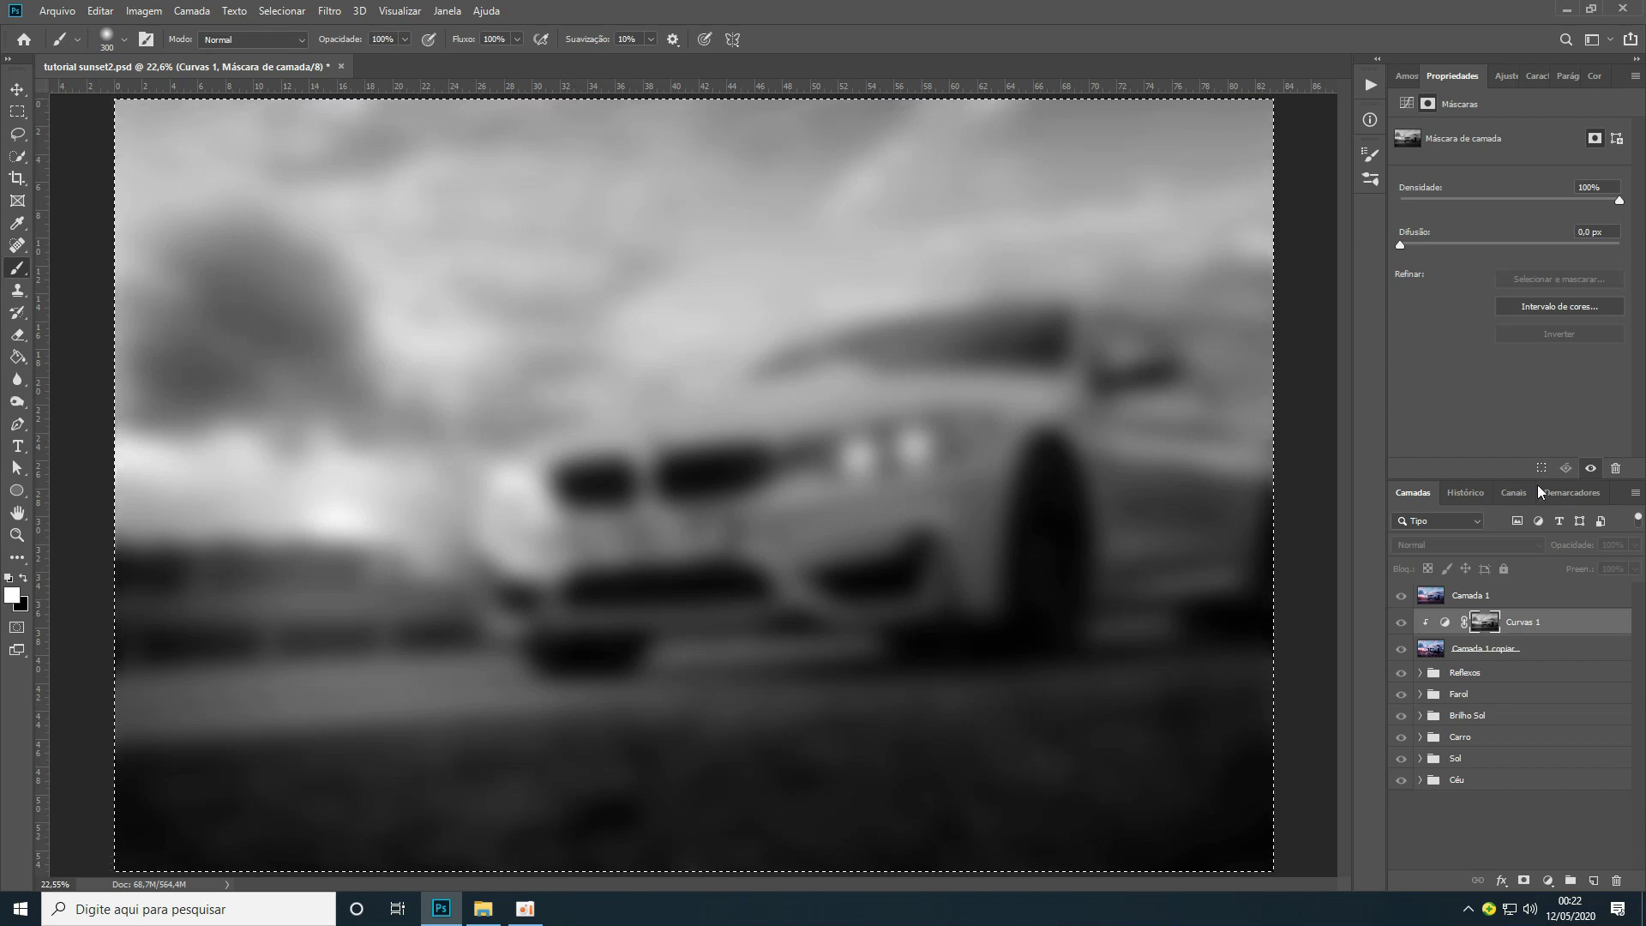
Delete the blurred Camada 1 layer, clear the selection and select the Curvas 1 adjustment
{"action": "left_click", "coordinate": [1462, 600]}
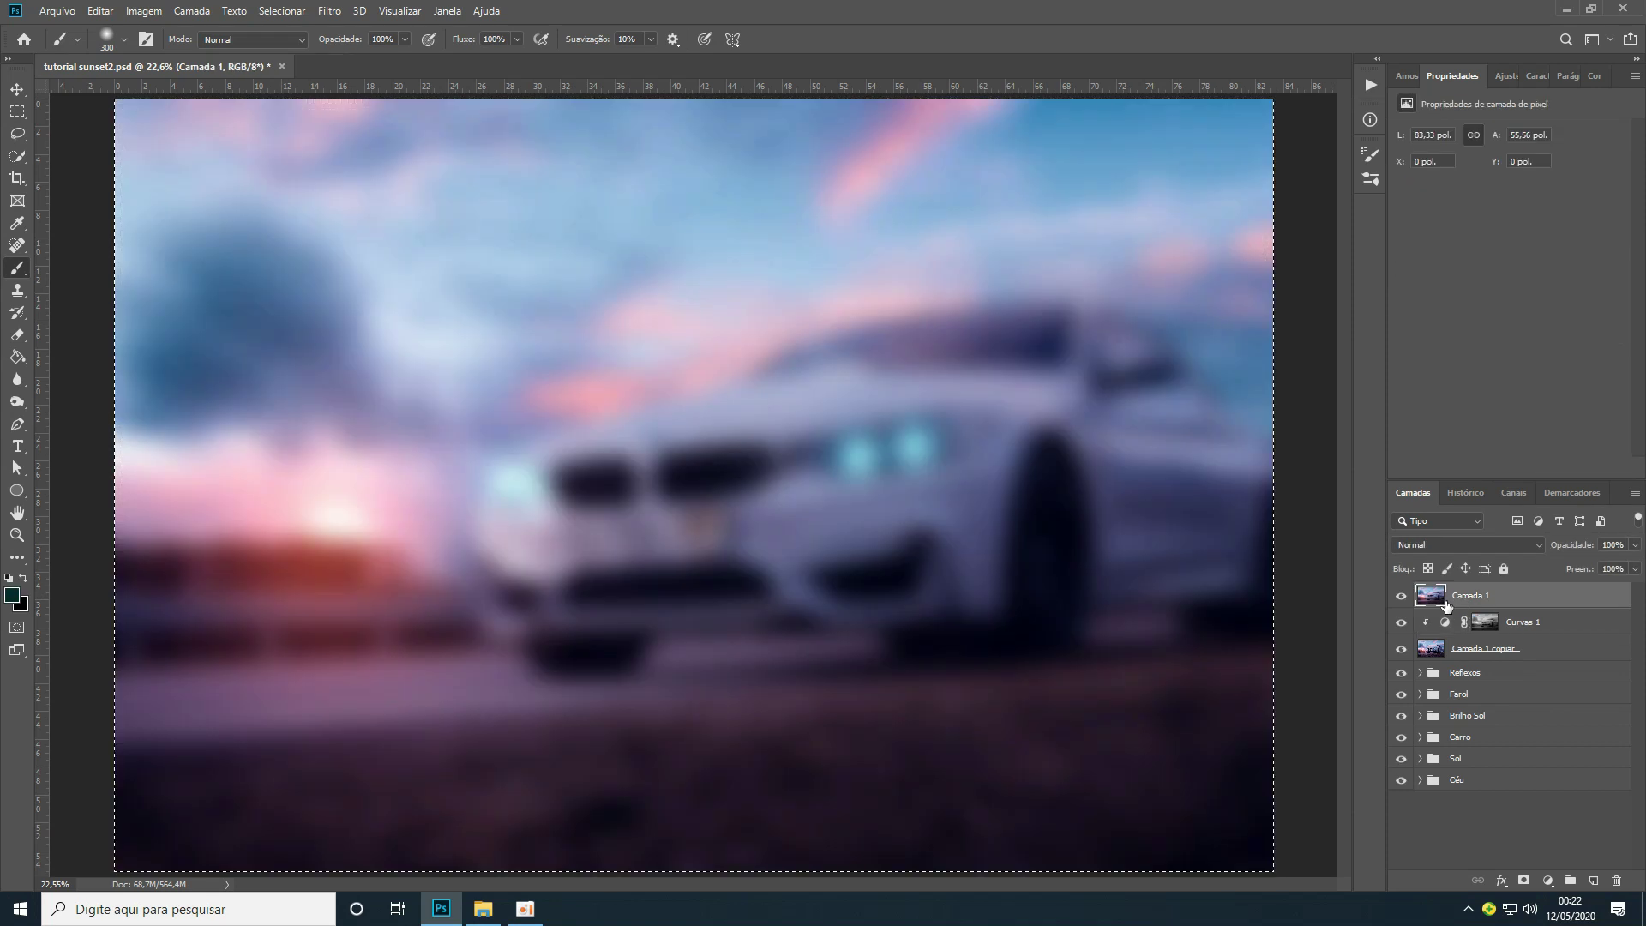
{"action": "left_click_drag", "start_coordinate": [1436, 600], "coordinate": [1617, 881]}
{"action": "left_click", "coordinate": [1444, 597]}
{"action": "left_click", "coordinate": [1453, 600]}
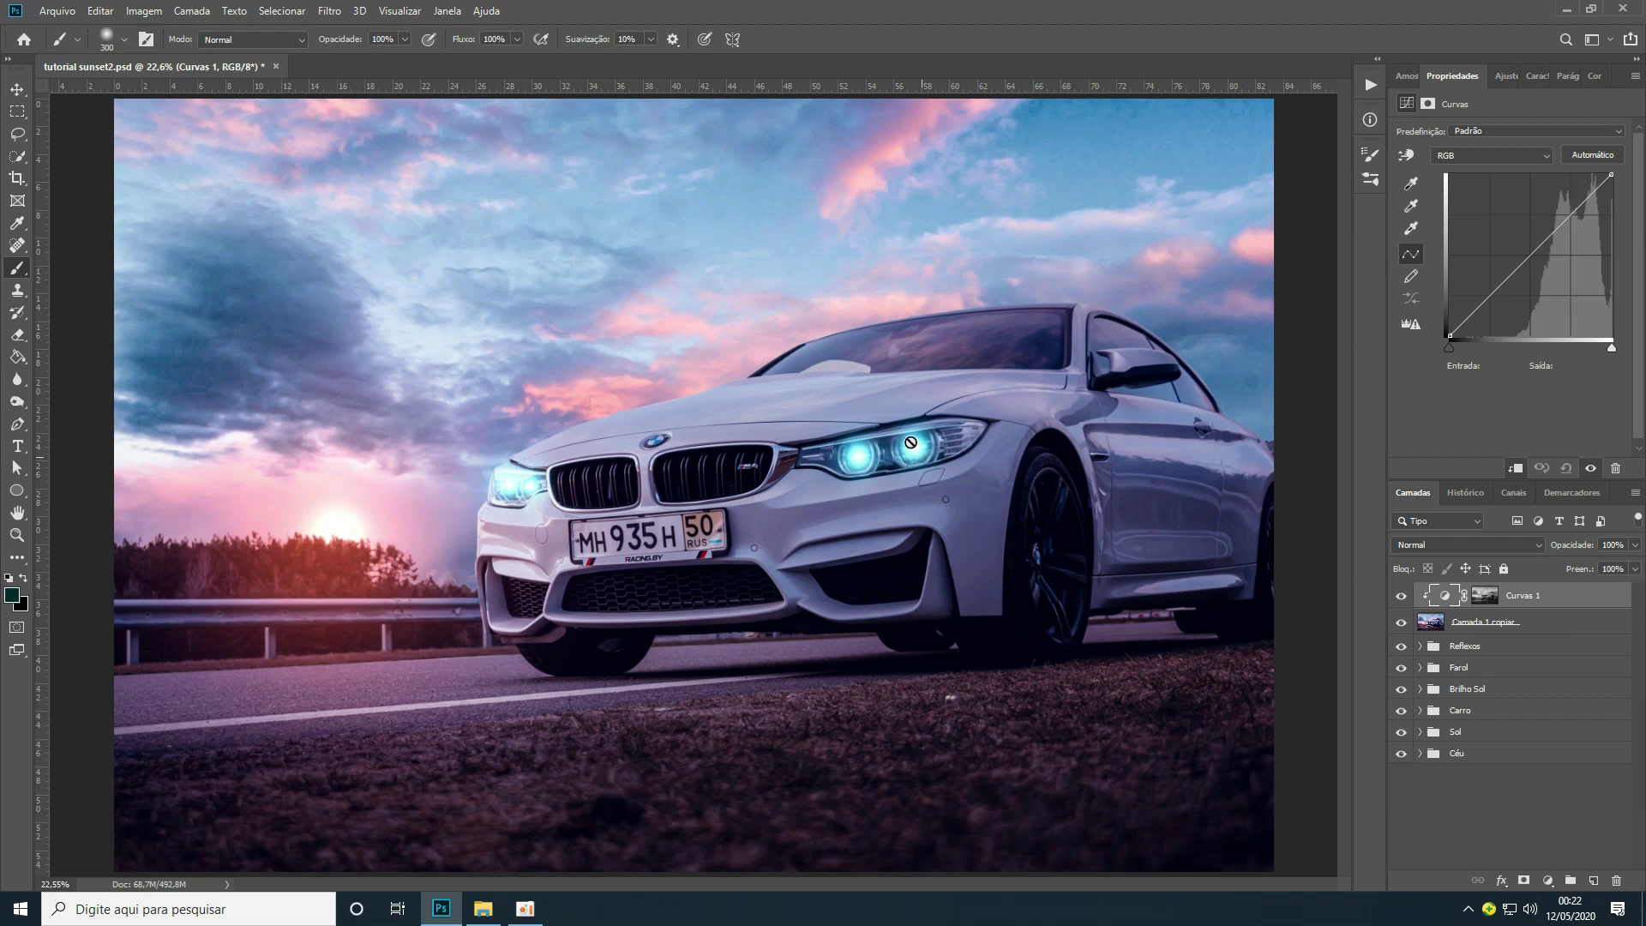
Inspect the Curvas 1 mask, and lower the RGB curve's midpoint to input 140, output 111
{"action": "left_click", "coordinate": [1490, 599], "text": "alt"}
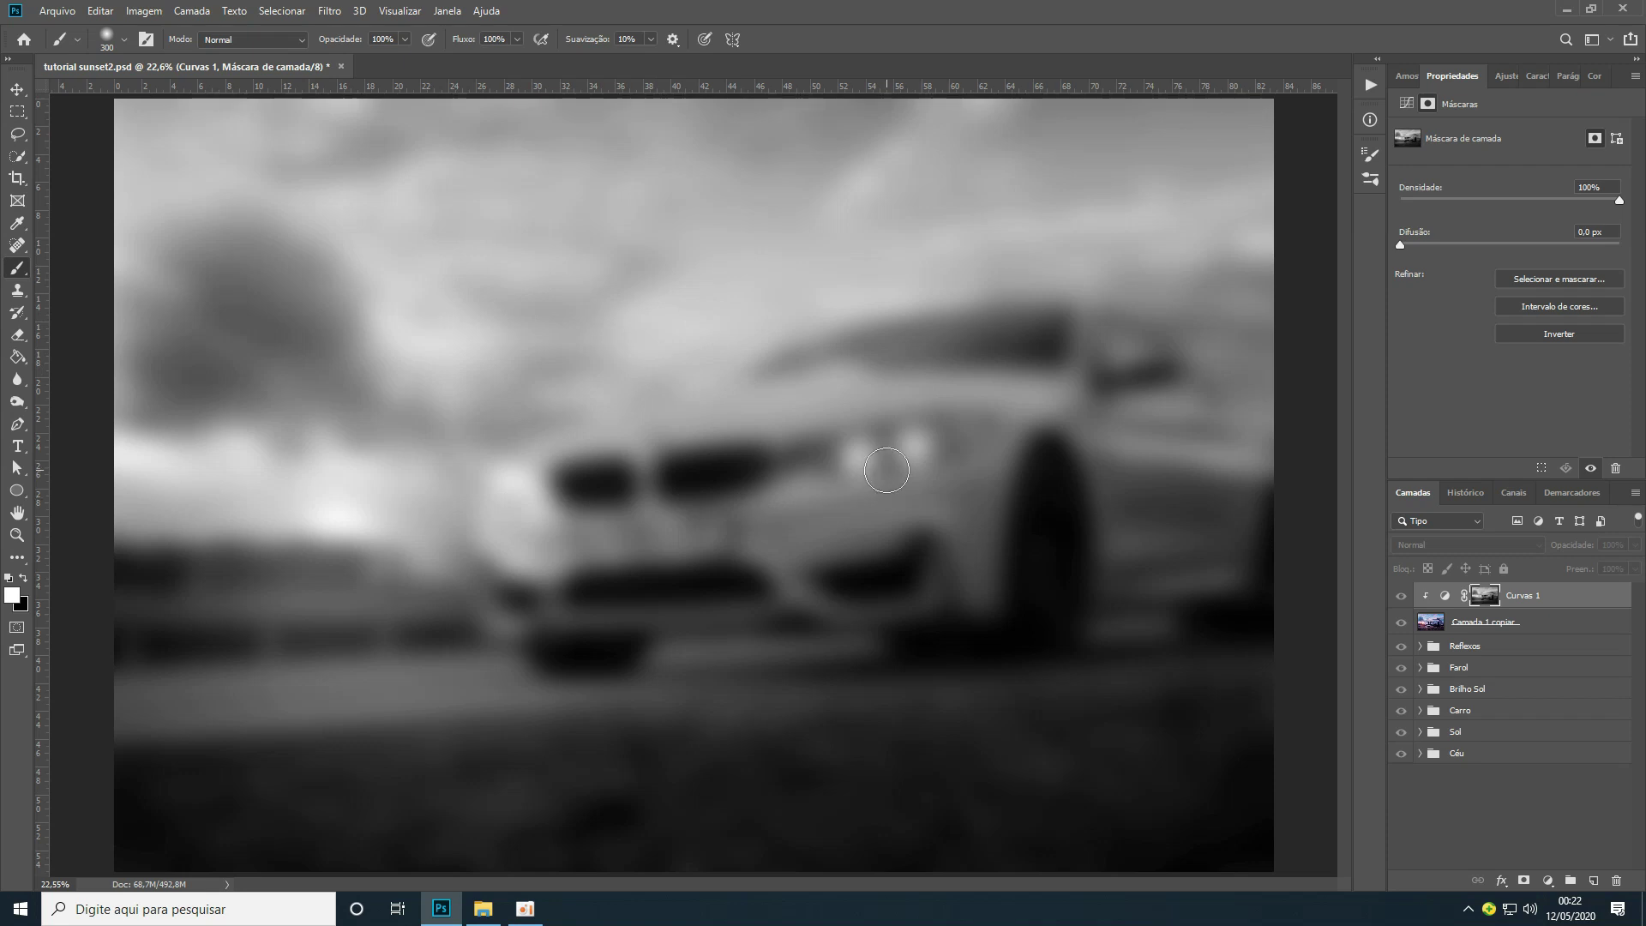
{"action": "left_click", "coordinate": [1445, 595]}
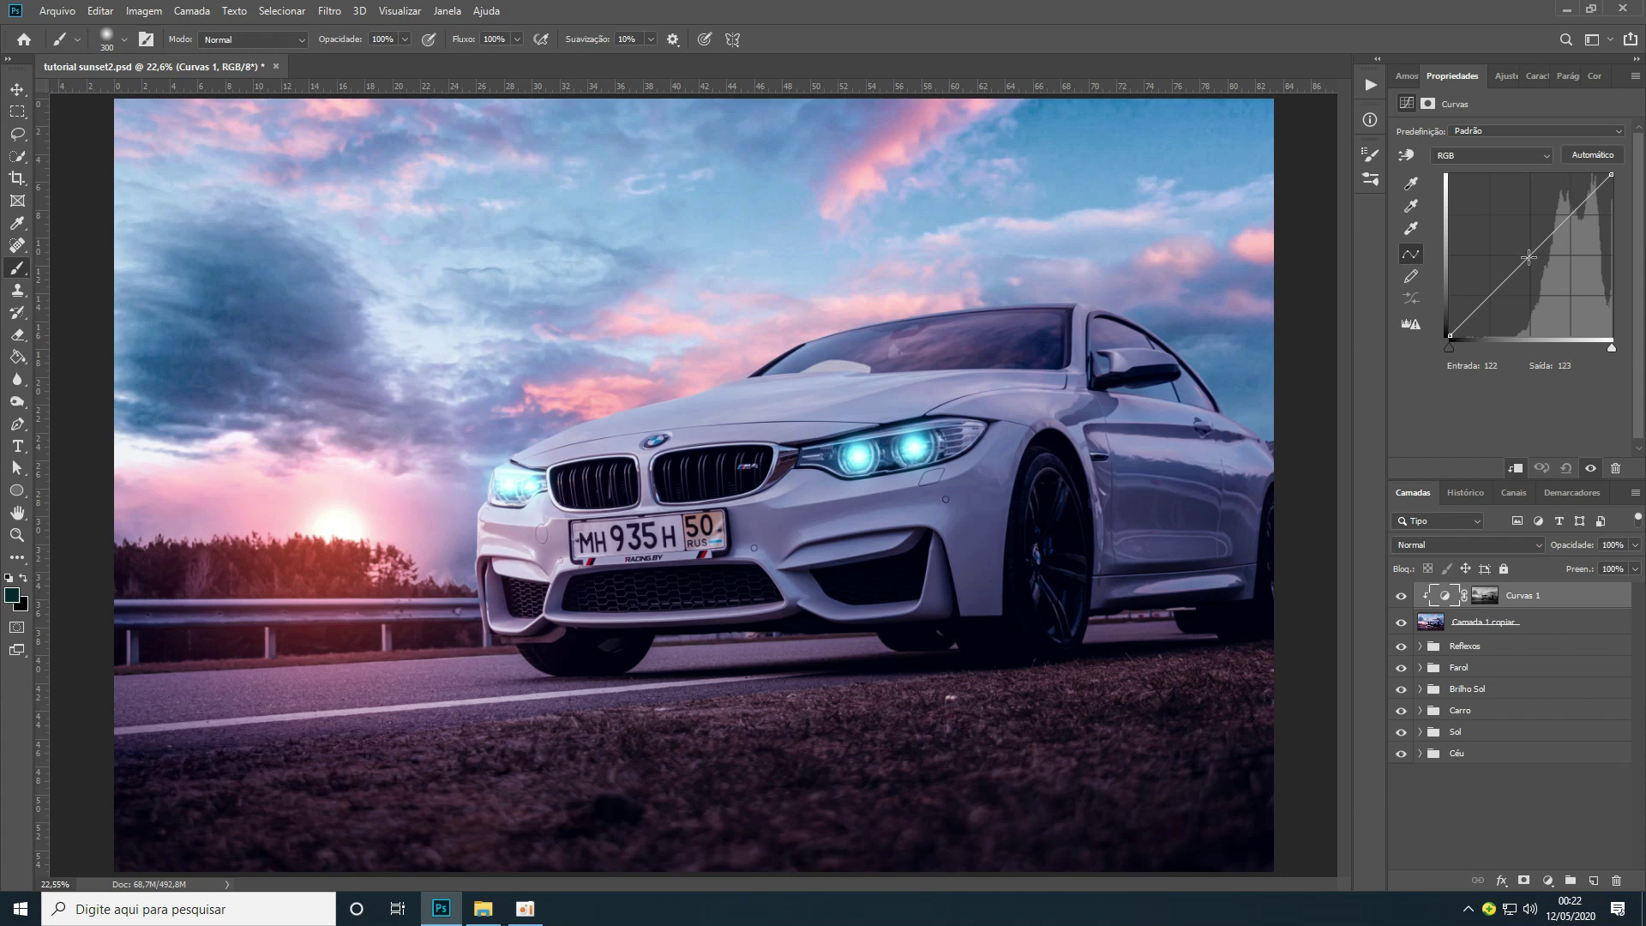
{"action": "left_click_drag", "start_coordinate": [1529, 257], "coordinate": [1536, 265]}
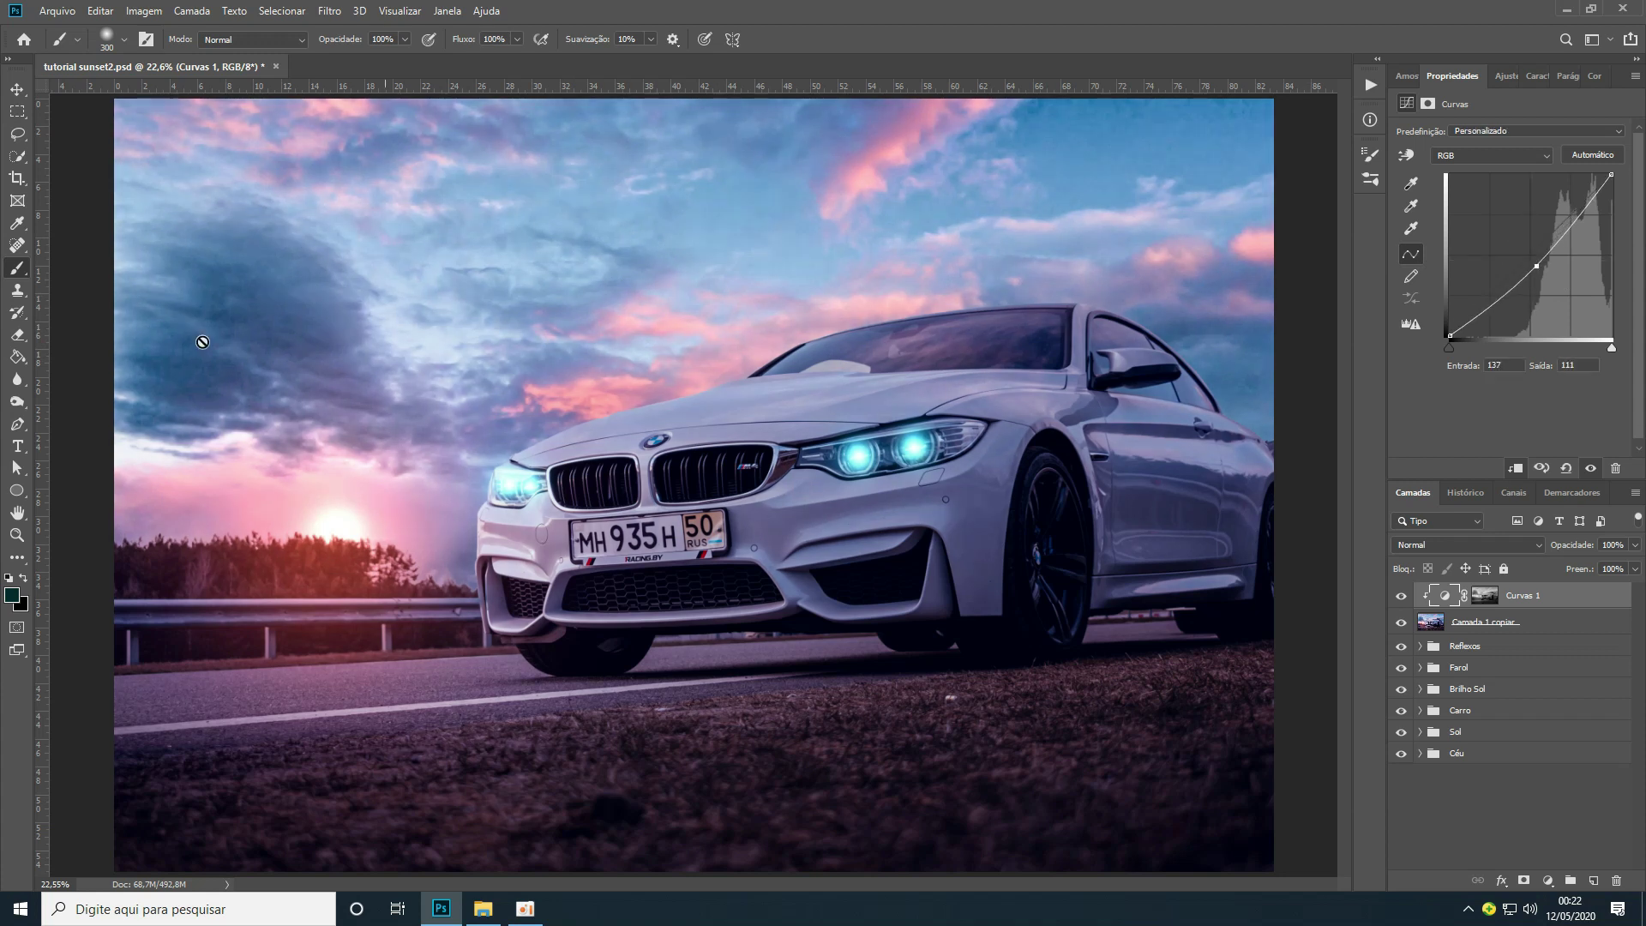
{"action": "left_click_drag", "start_coordinate": [1540, 266], "coordinate": [1541, 264]}
Lower the midpoint of the green (Verde) curve in Curvas 1 to input 141, output 106
{"action": "left_click", "coordinate": [1470, 154]}
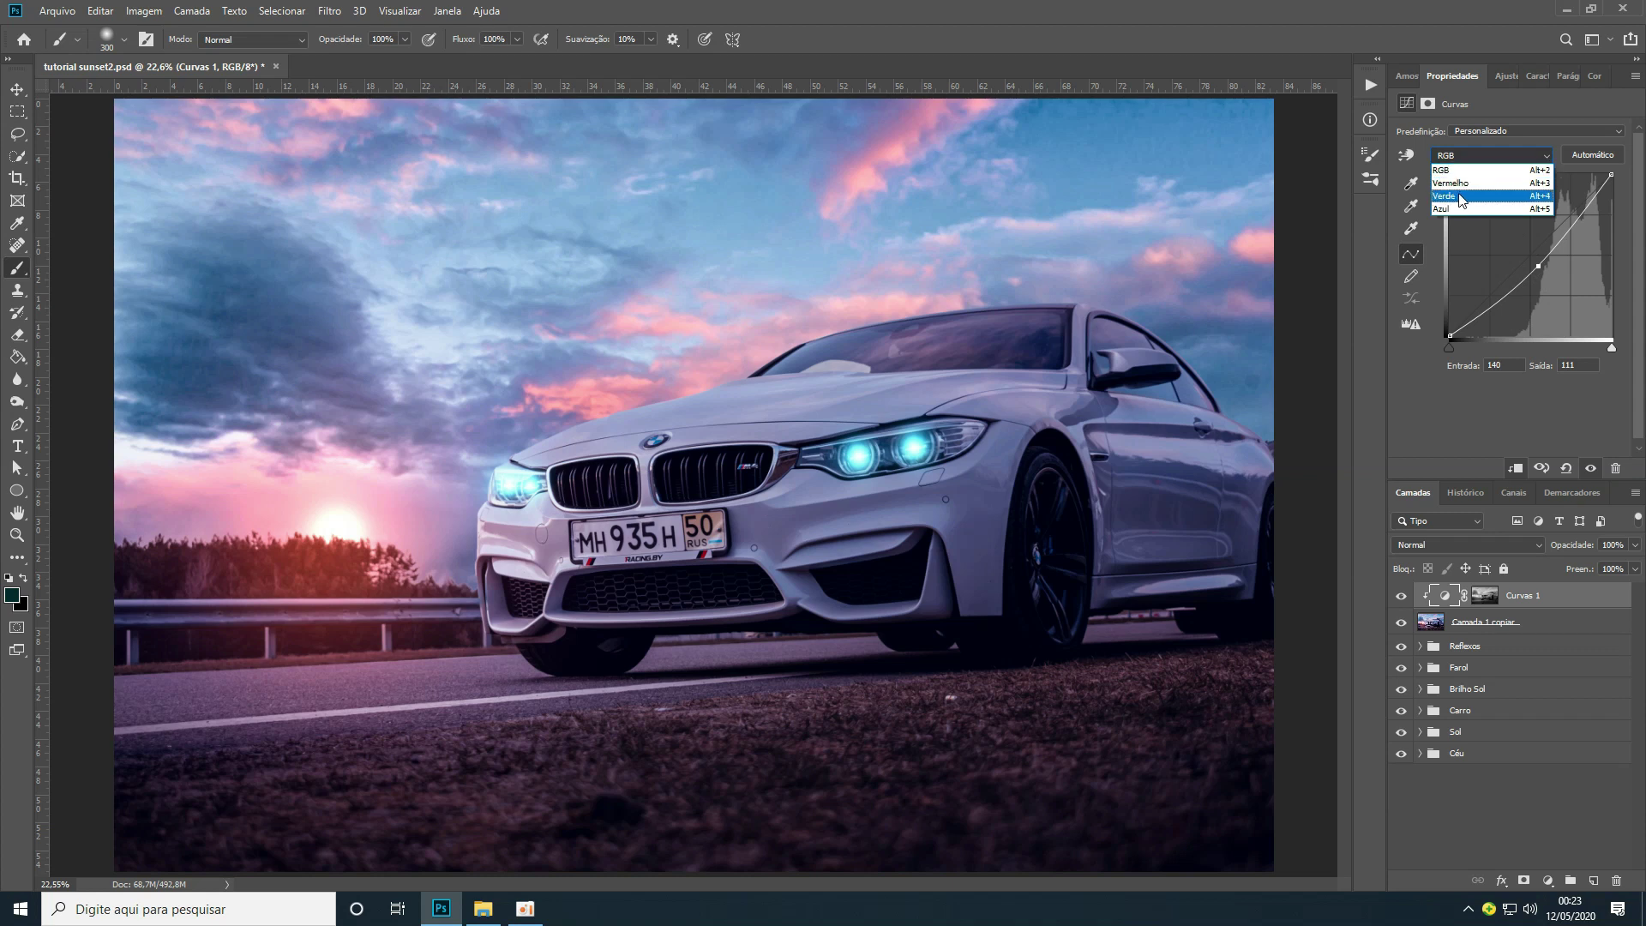
{"action": "left_click", "coordinate": [1463, 197]}
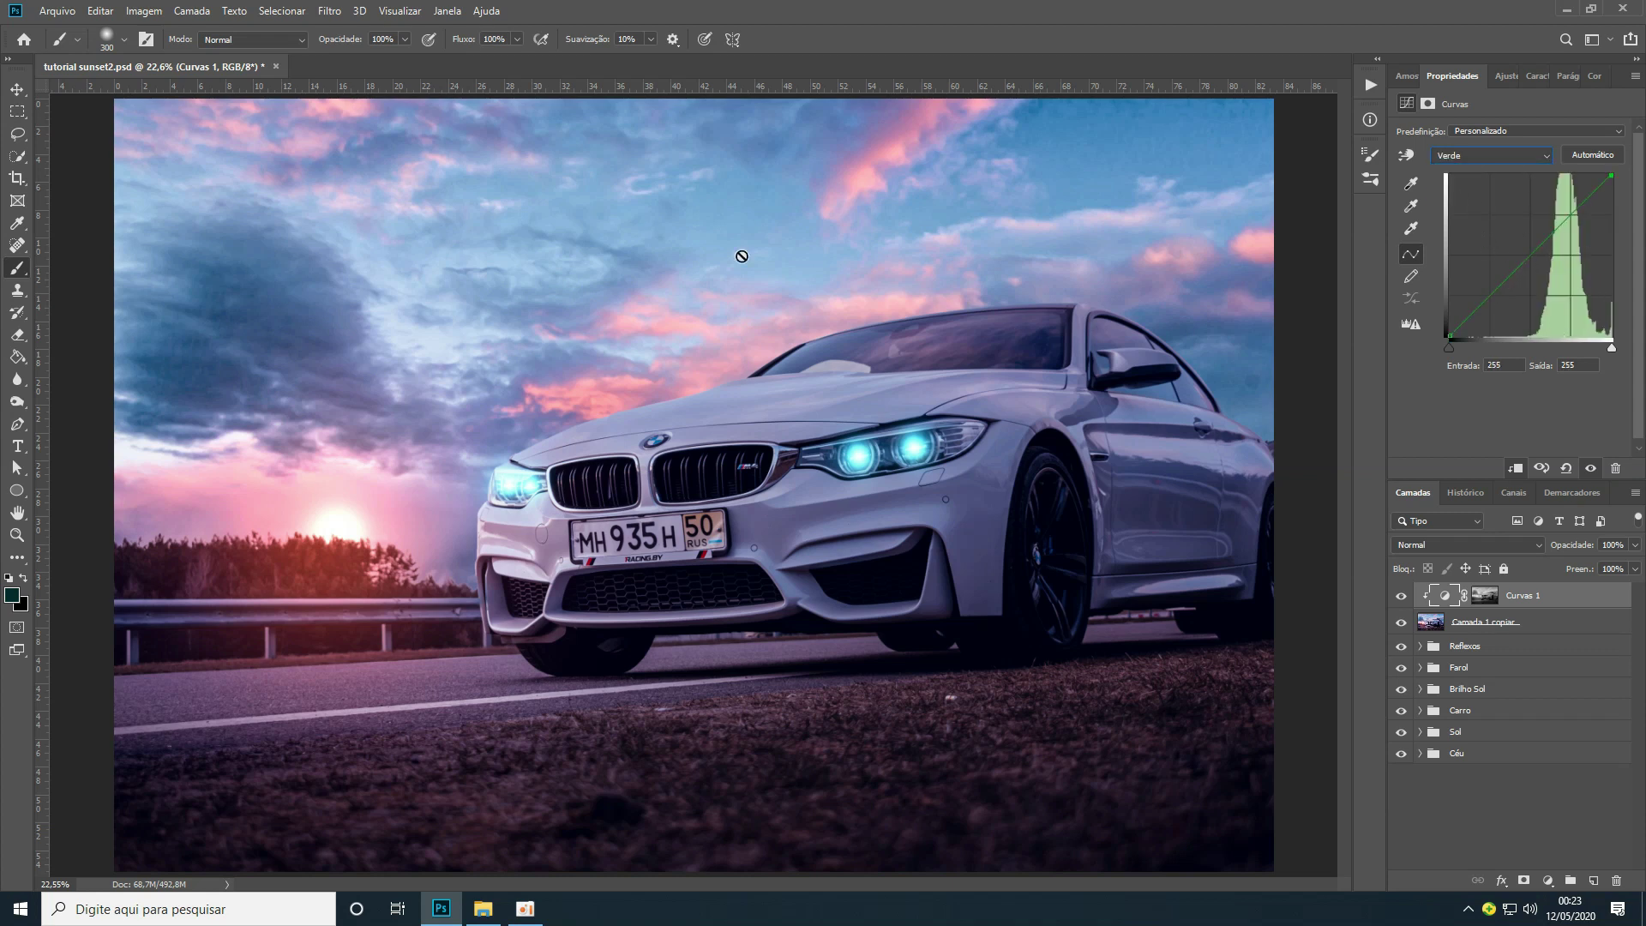
{"action": "left_click_drag", "start_coordinate": [1538, 249], "coordinate": [1538, 268]}
Check the RGB curve's midpoint and raise the green curve's midpoint slightly to soften the tint
{"action": "left_click", "coordinate": [1462, 156]}
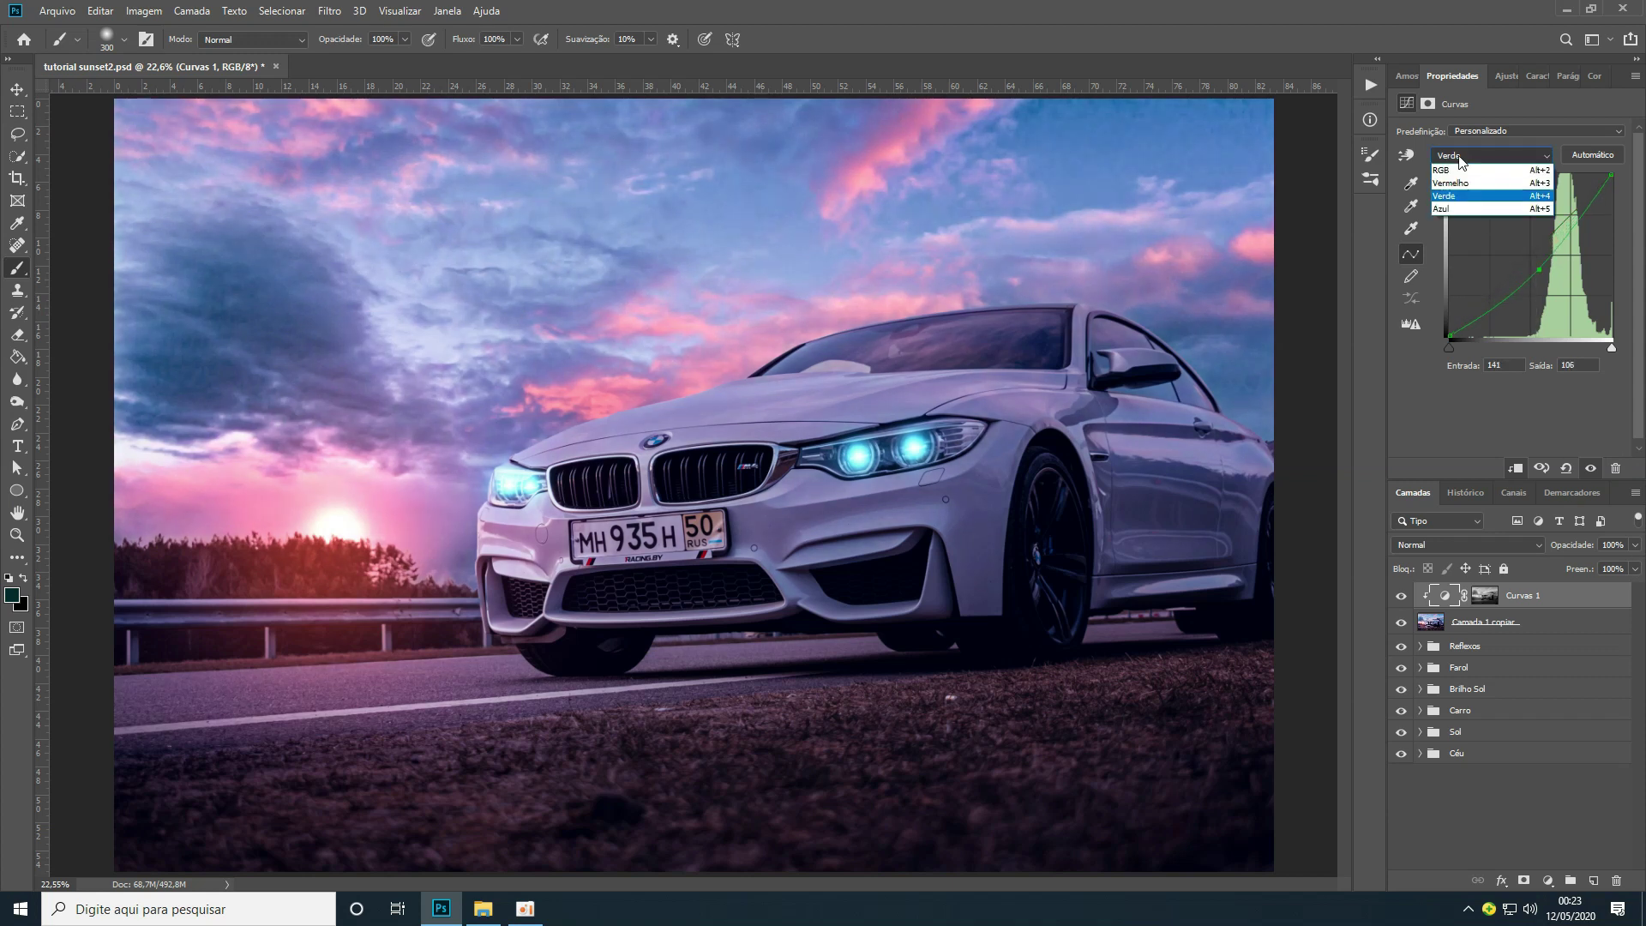
{"action": "left_click", "coordinate": [1462, 169]}
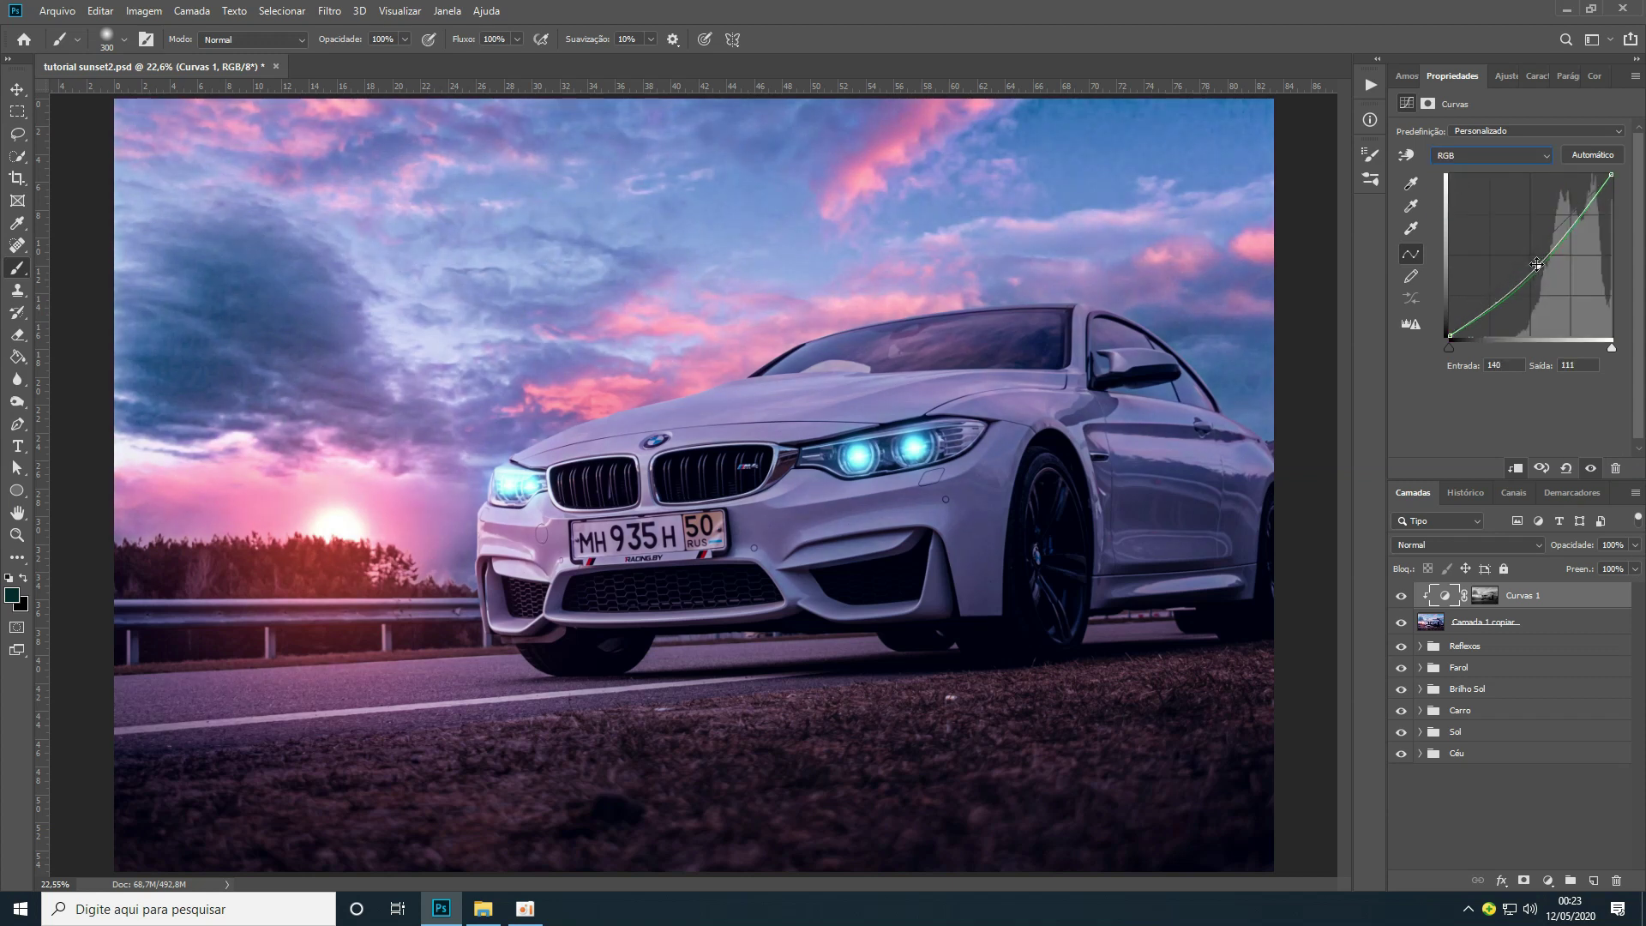
{"action": "left_click", "coordinate": [1539, 266]}
{"action": "left_click", "coordinate": [1460, 155]}
{"action": "left_click", "coordinate": [1458, 194]}
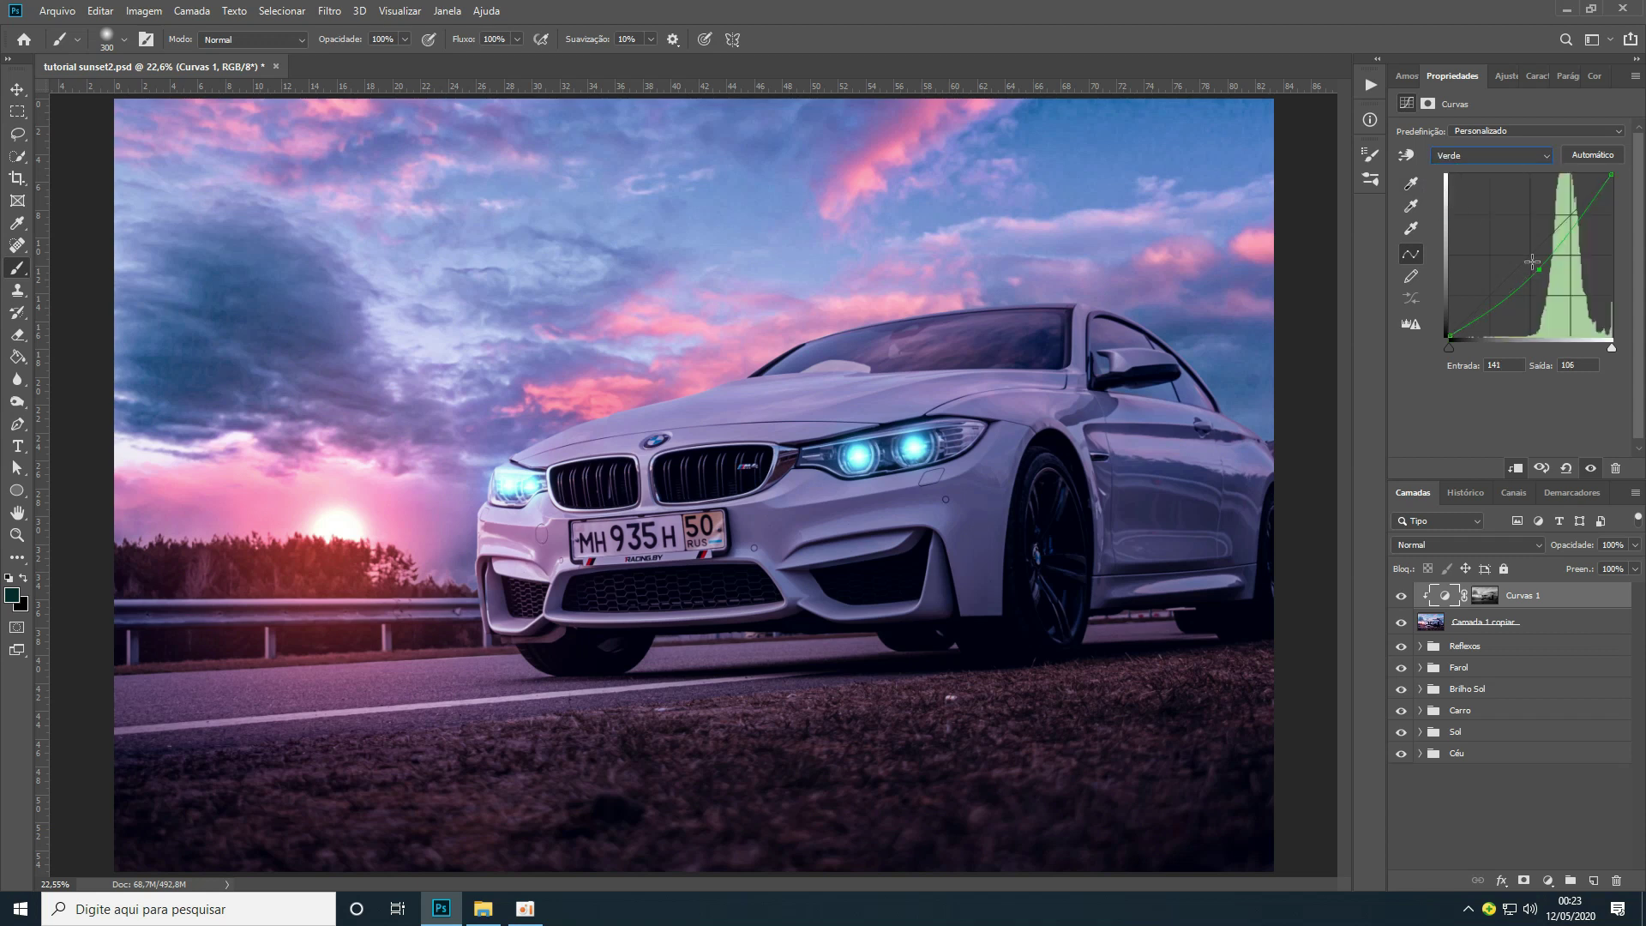
{"action": "left_click_drag", "start_coordinate": [1540, 268], "coordinate": [1538, 264]}
Group Curvas 1 and Camada 1 copiar, name the group Ajustes and expand it
{"action": "left_click", "coordinate": [1548, 621]}
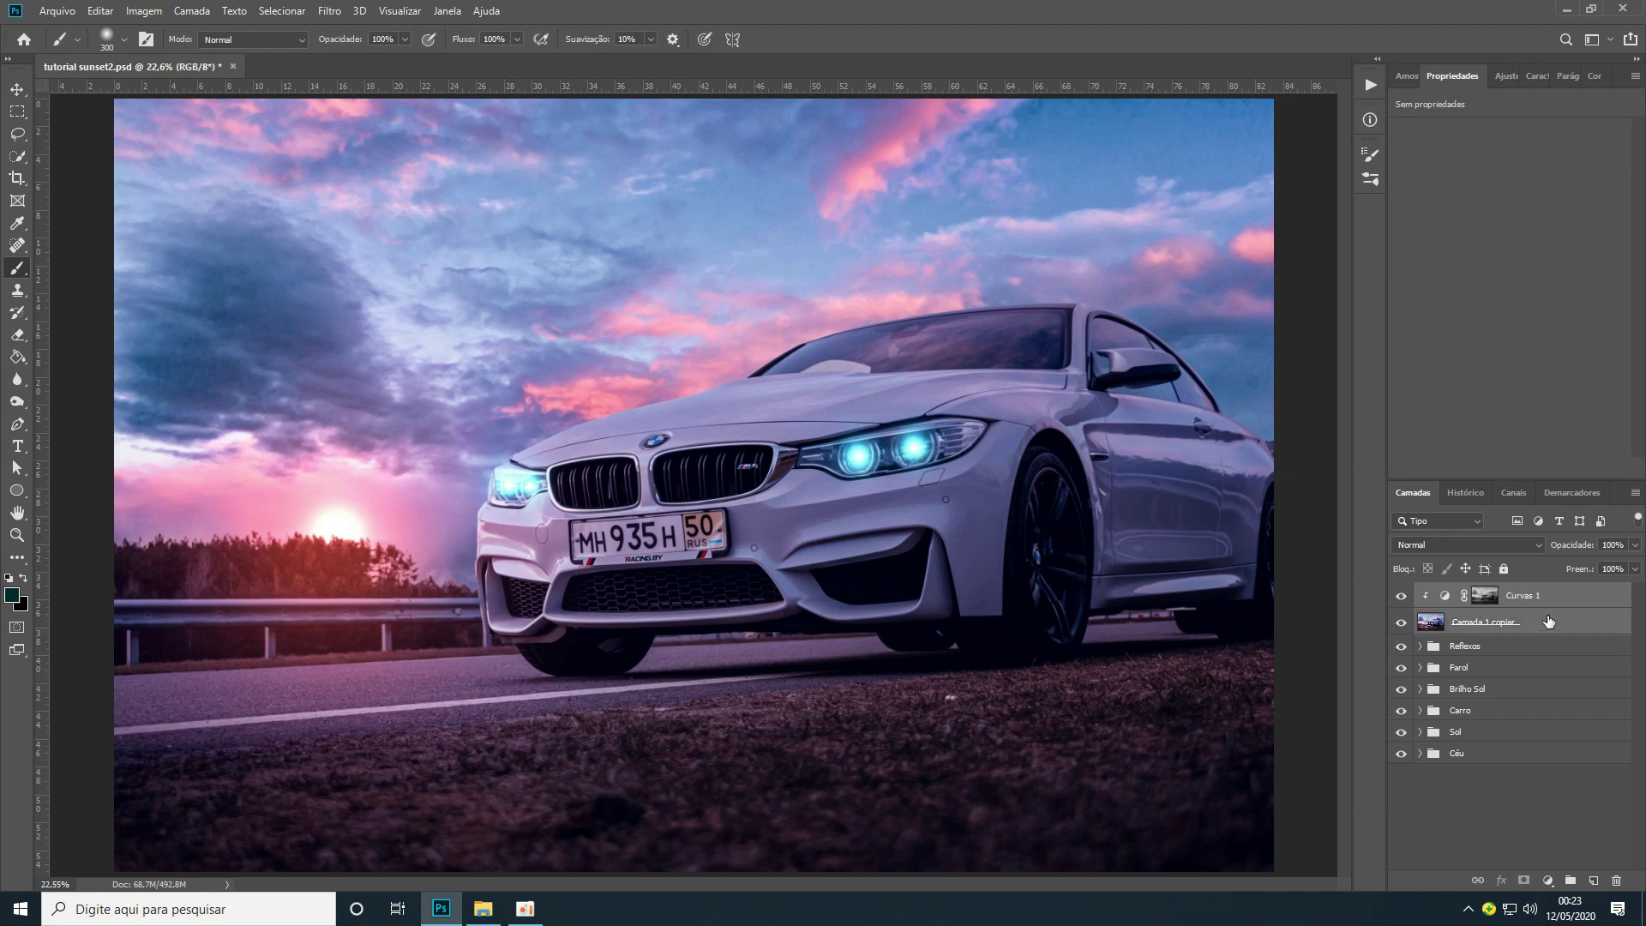
{"action": "key", "text": "ctrl+g"}
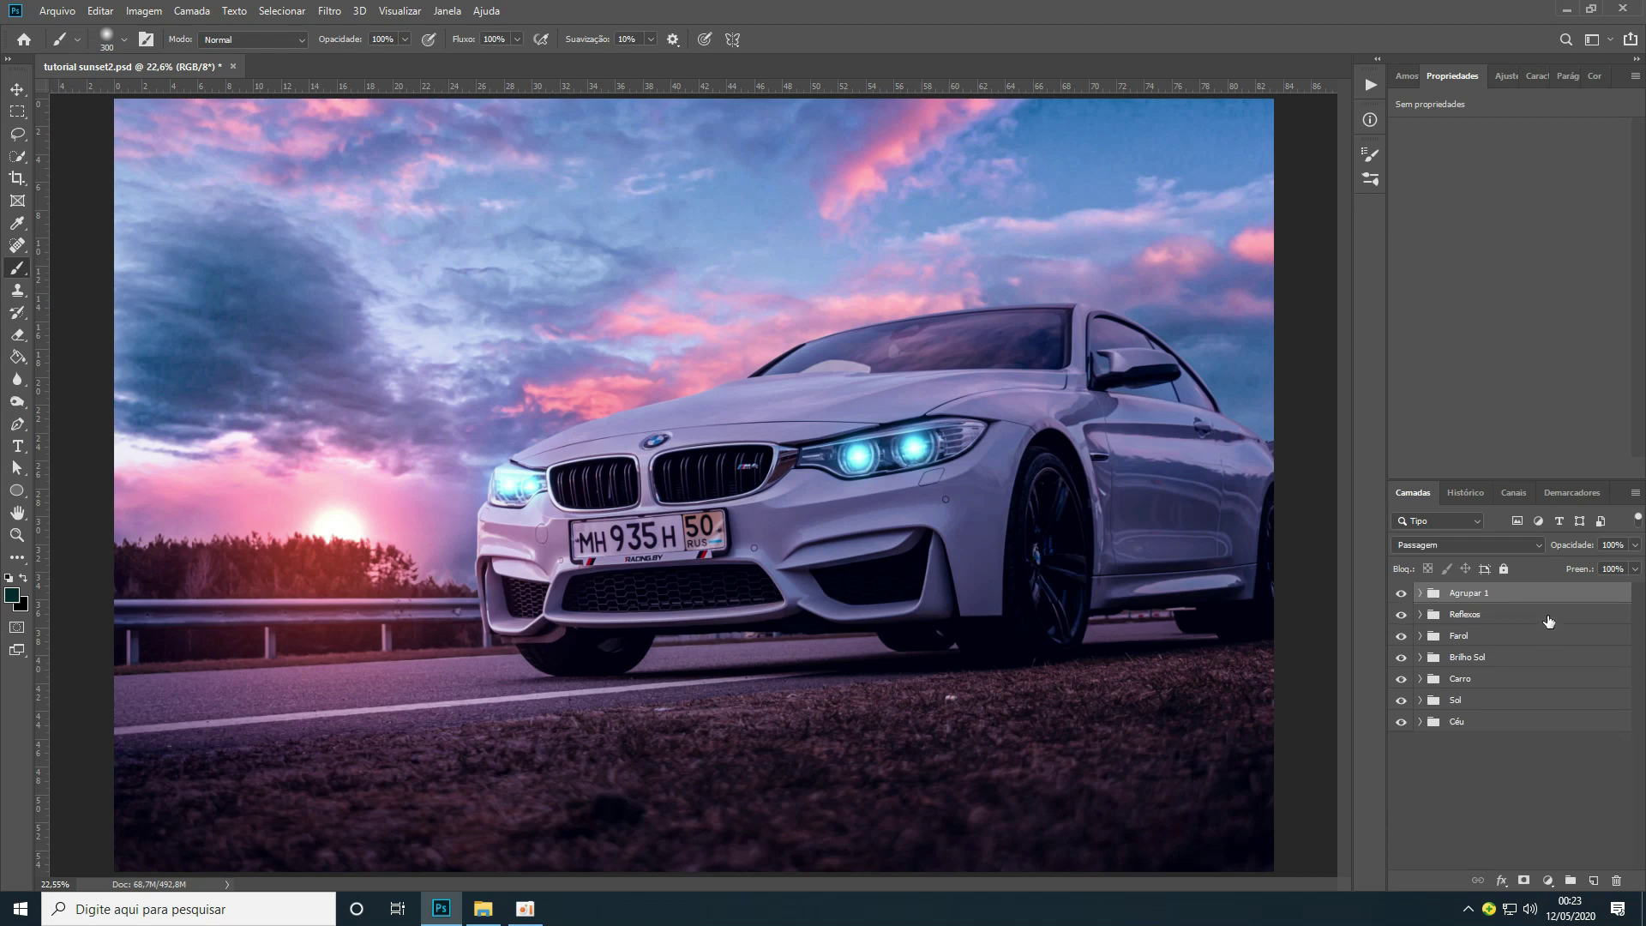
{"action": "double_click", "coordinate": [1473, 594]}
{"action": "type", "text": "A"}
{"action": "key", "text": "Return"}
{"action": "left_click", "coordinate": [1420, 593]}
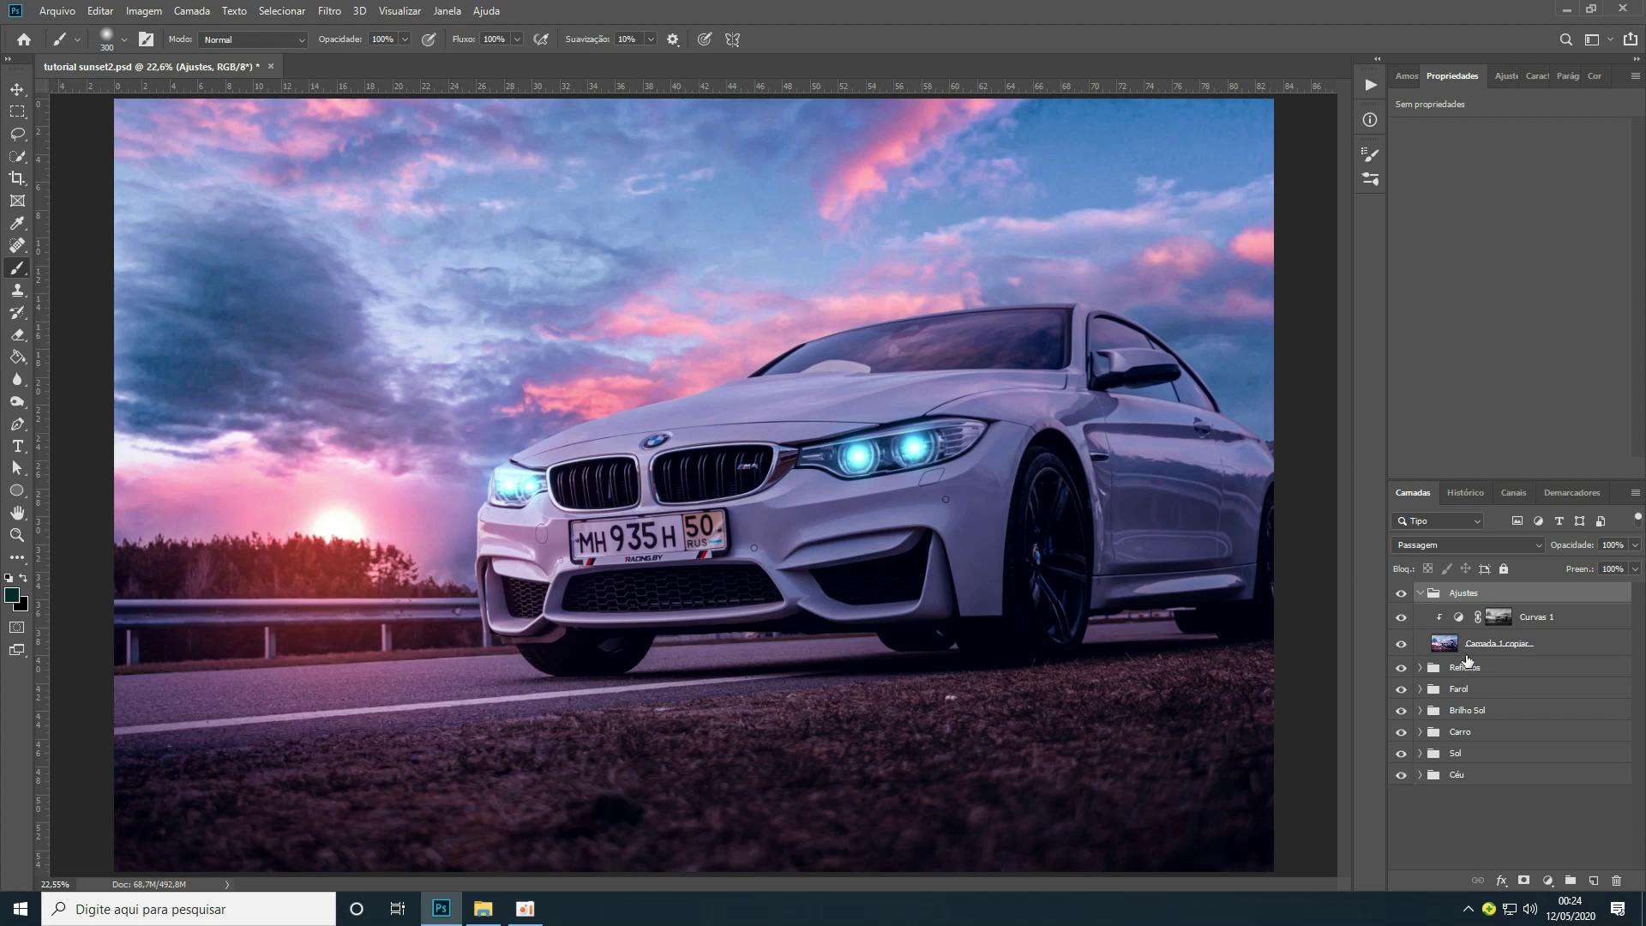
Add a Pesquisa de cores adjustment layer above Curvas 1 using the Soft_Warming.look 3DLUT file
{"action": "left_click", "coordinate": [1503, 618]}
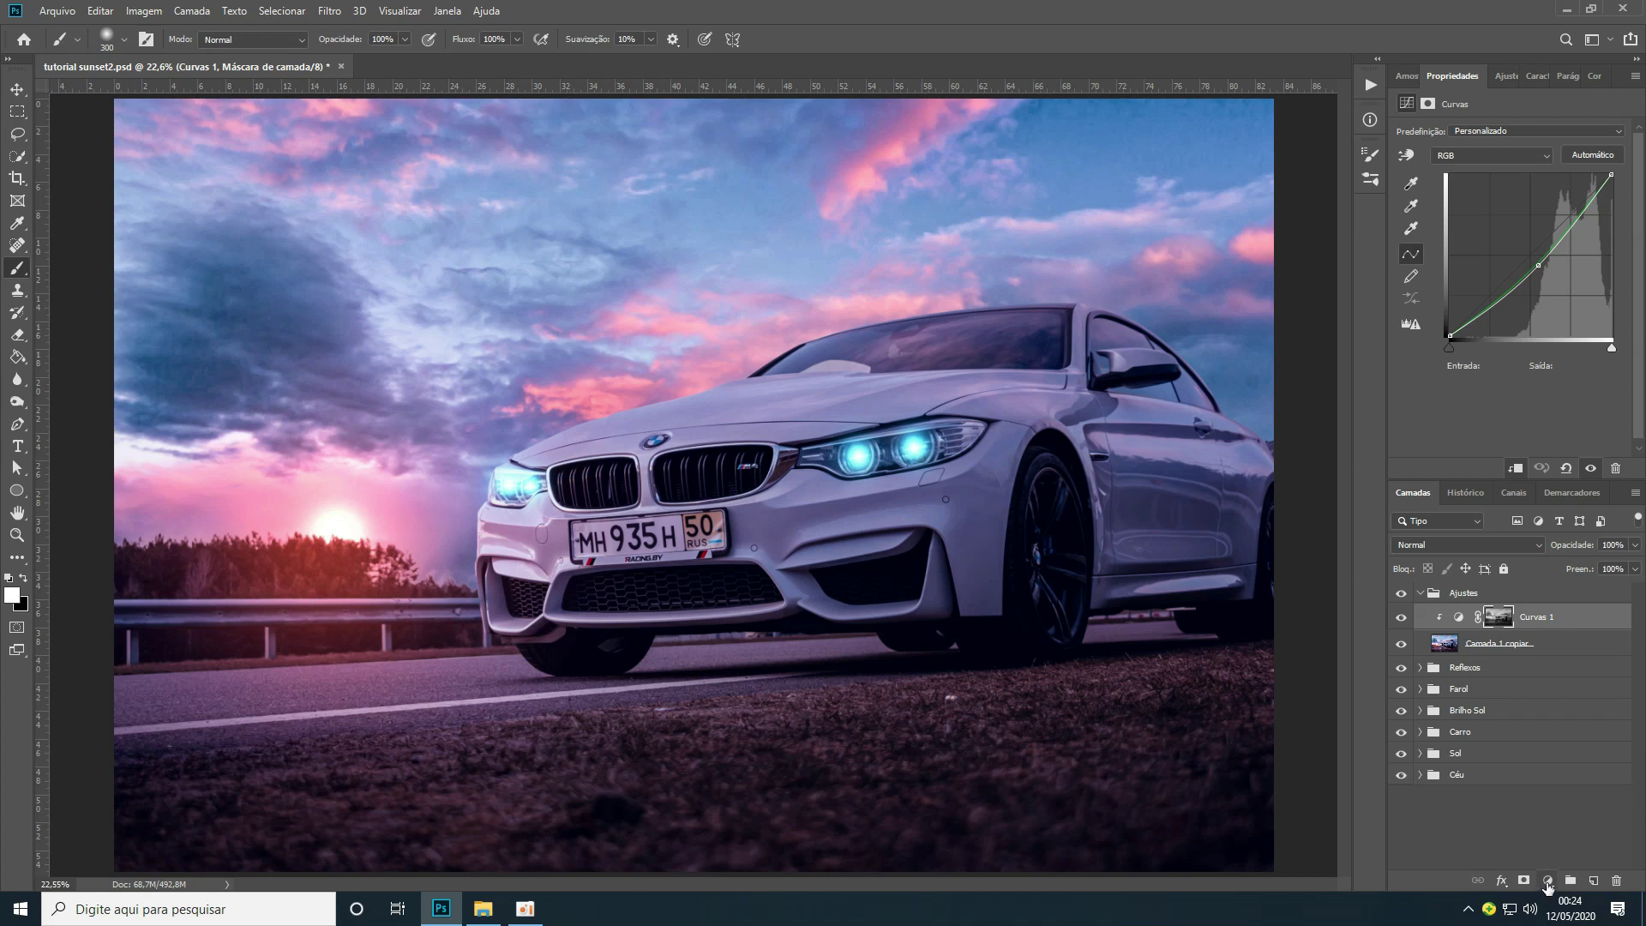
{"action": "left_click", "coordinate": [1548, 881]}
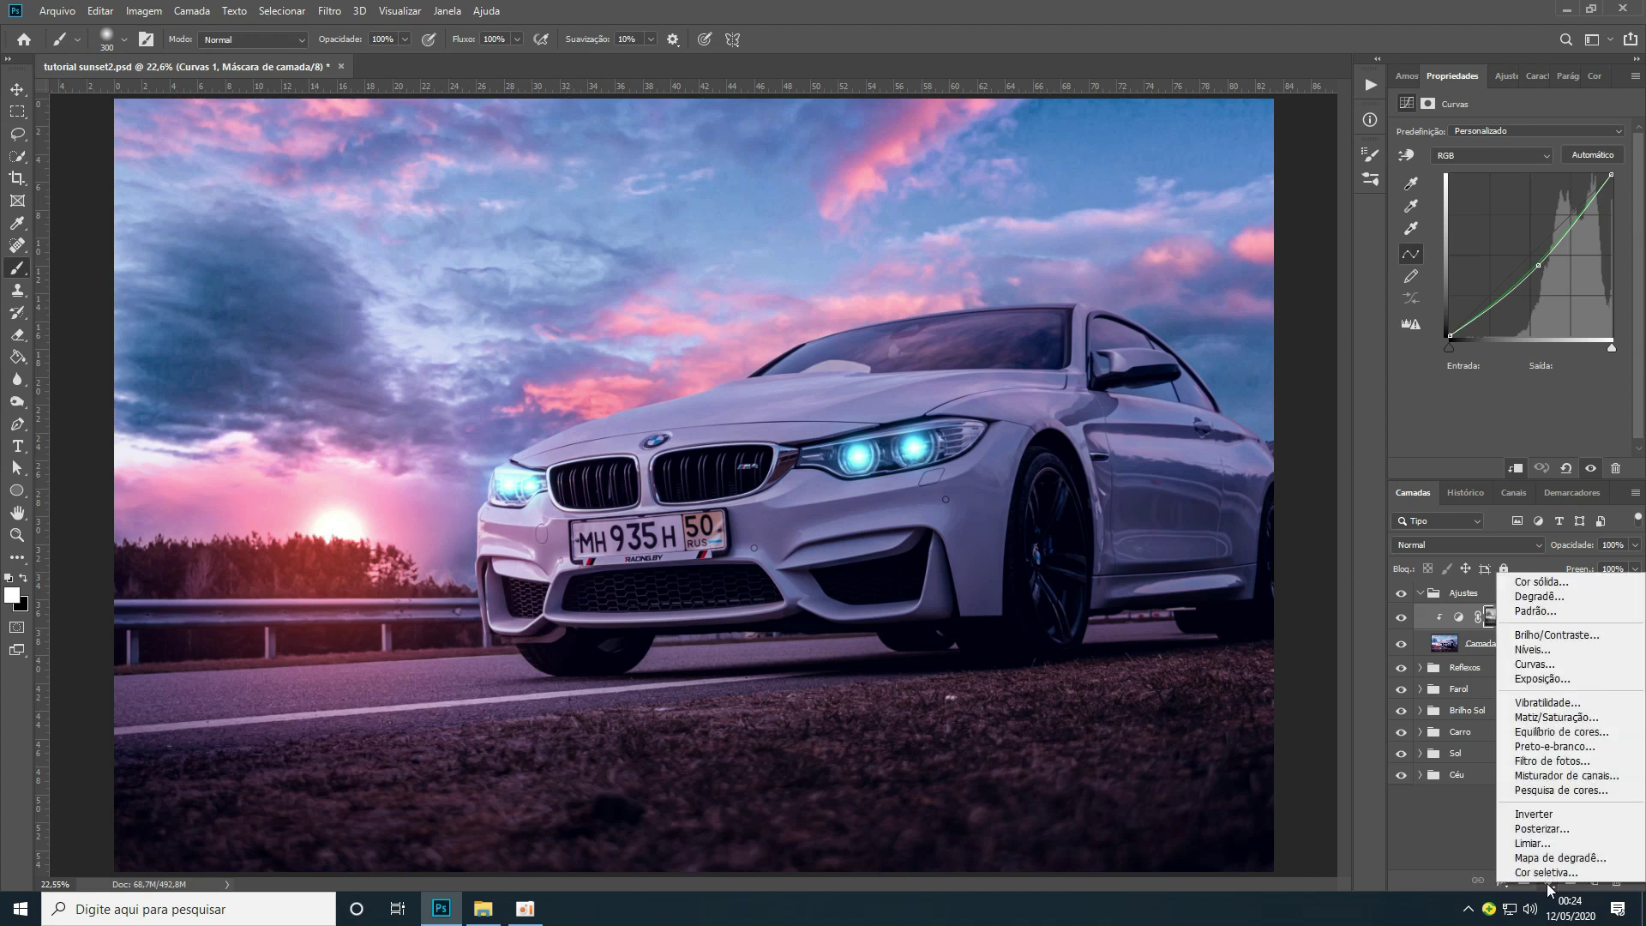
{"action": "left_click", "coordinate": [1541, 789]}
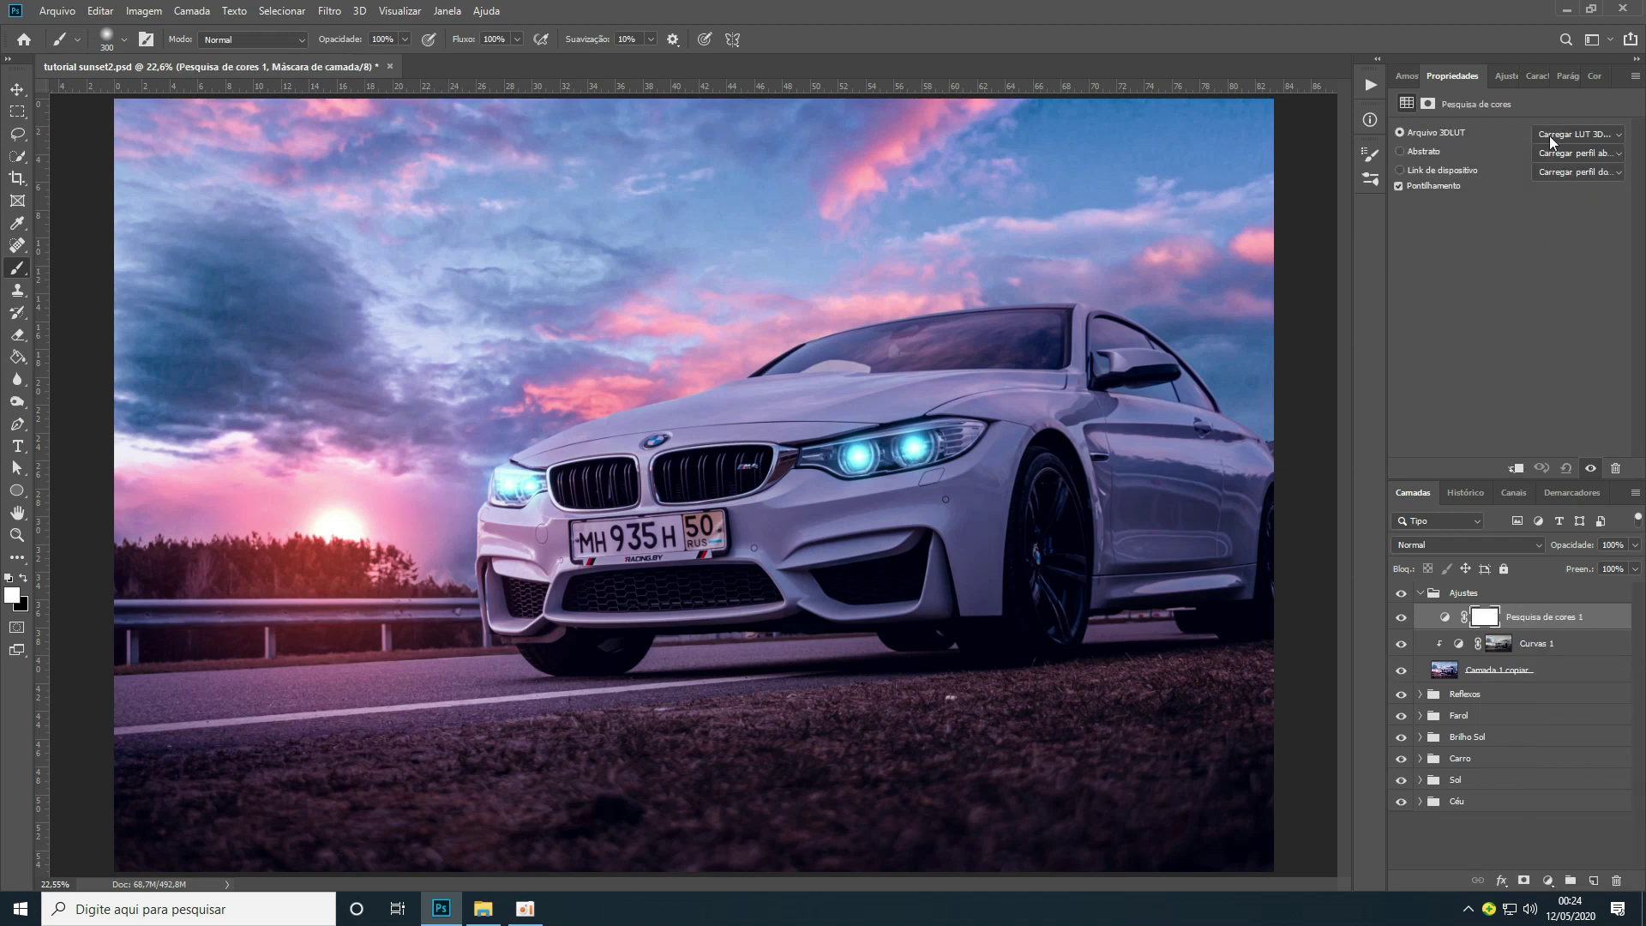
{"action": "left_click", "coordinate": [1622, 136]}
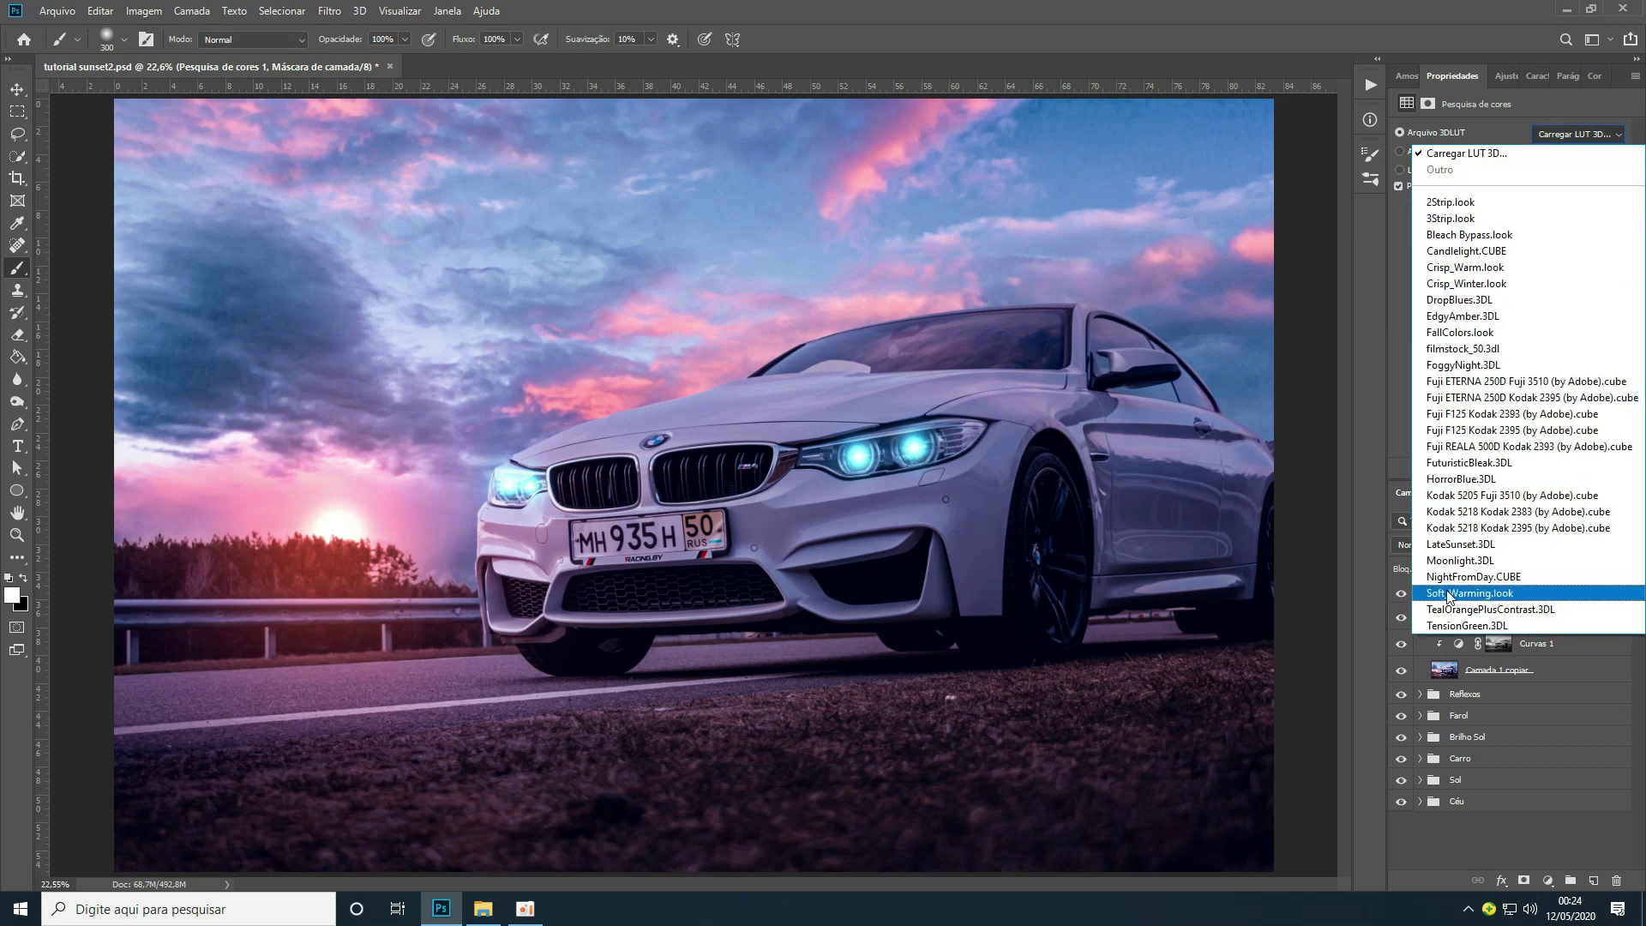
{"action": "left_click", "coordinate": [1541, 593]}
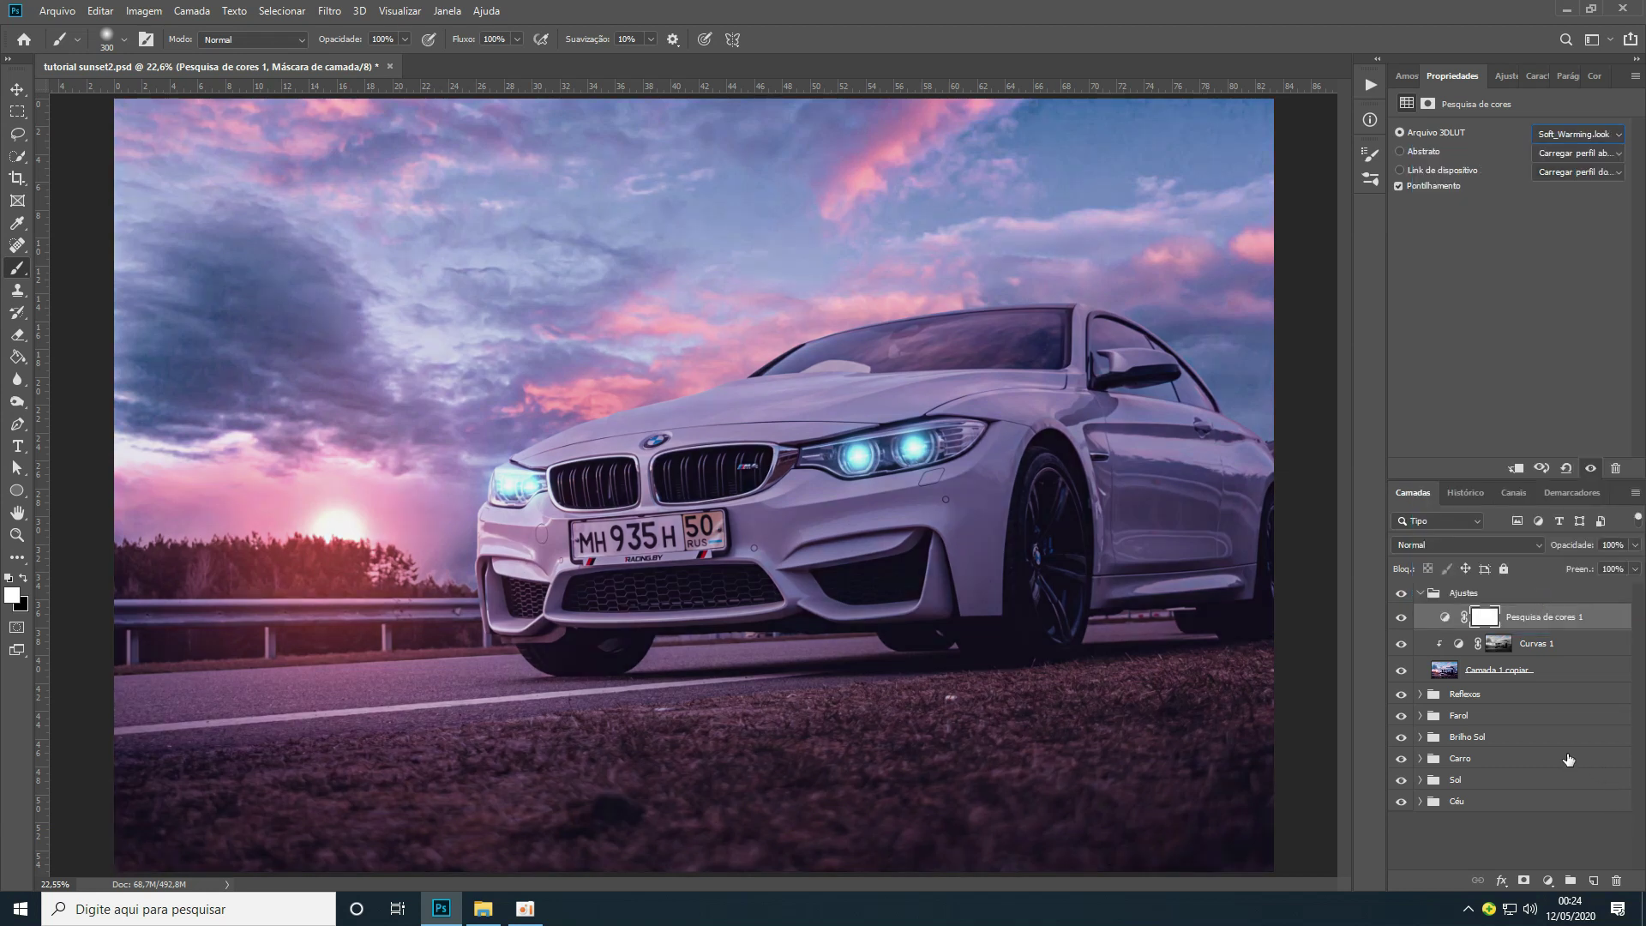
Save the document and stamp all visible layers into a new layer above Pesquisa de cores 1
{"action": "key", "text": "ctrl+s"}
{"action": "key", "text": "ctrl+shift+alt+e"}
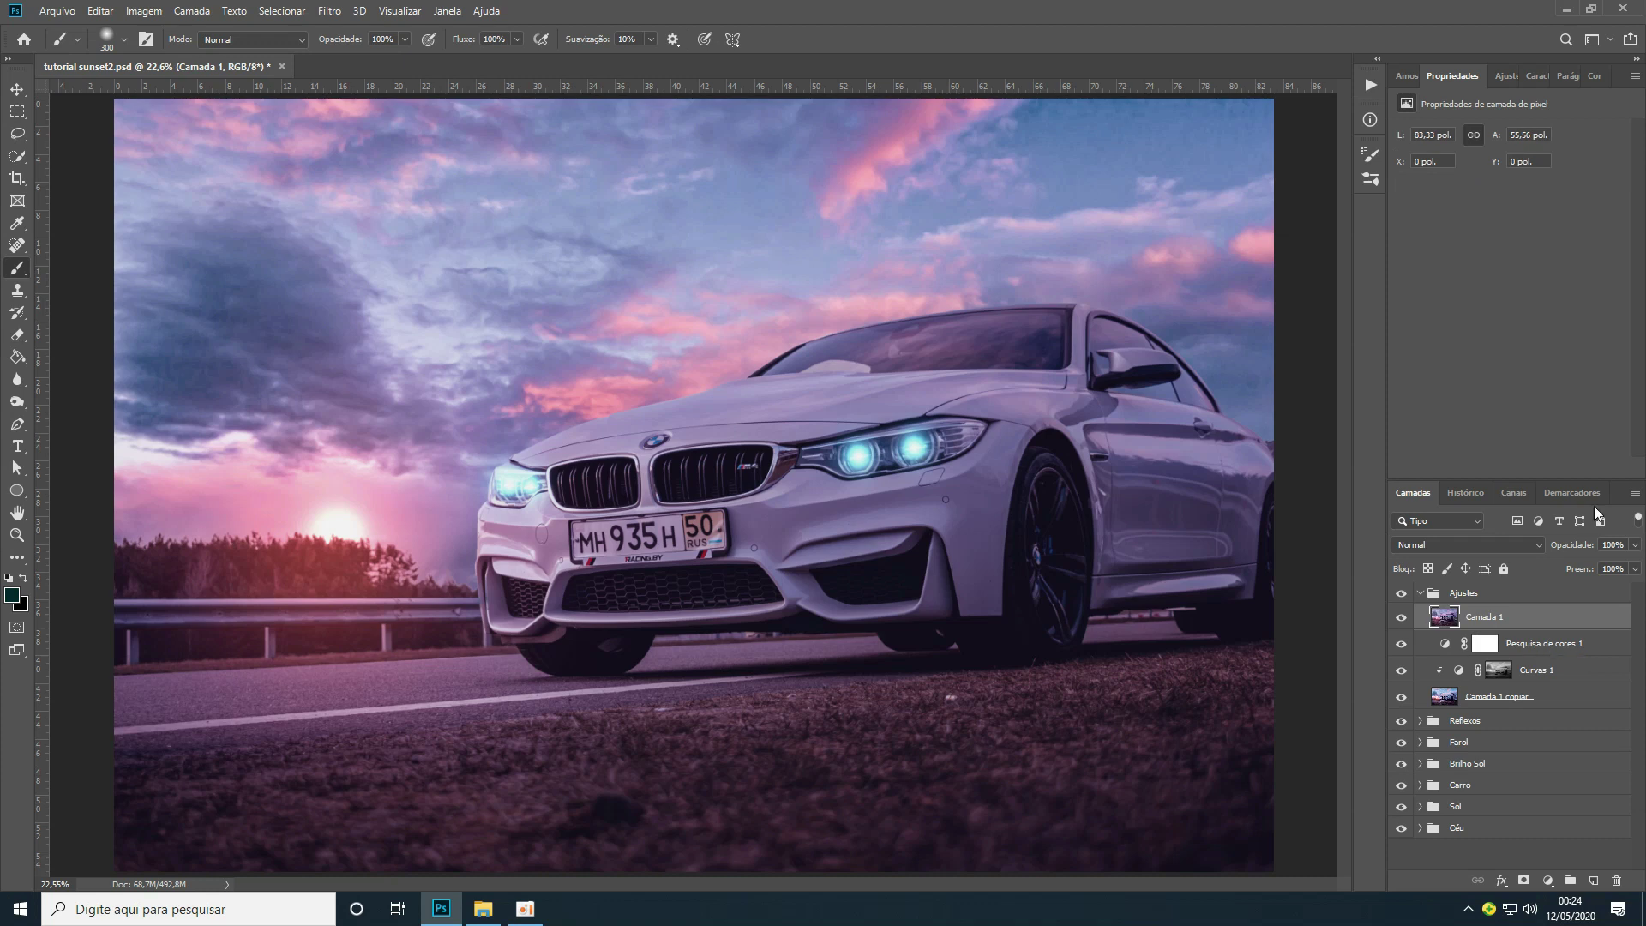
Open the new Camada 1 layer in the Camera Raw filter and set Claridade to +10
{"action": "left_click", "coordinate": [329, 10]}
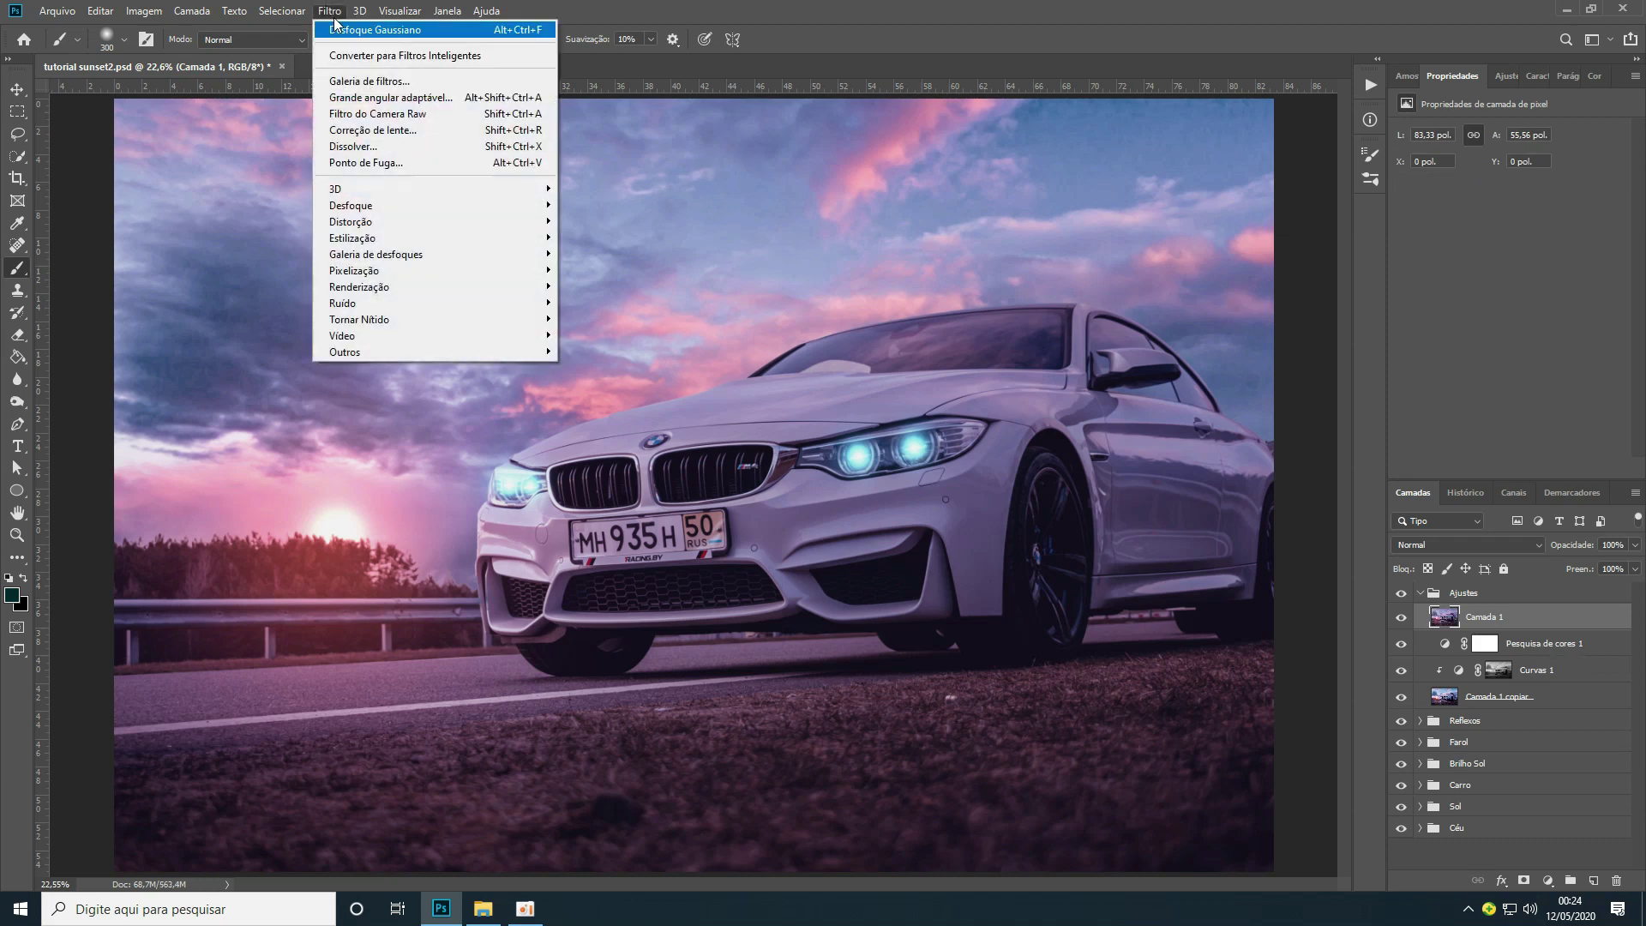
{"action": "left_click", "coordinate": [391, 114]}
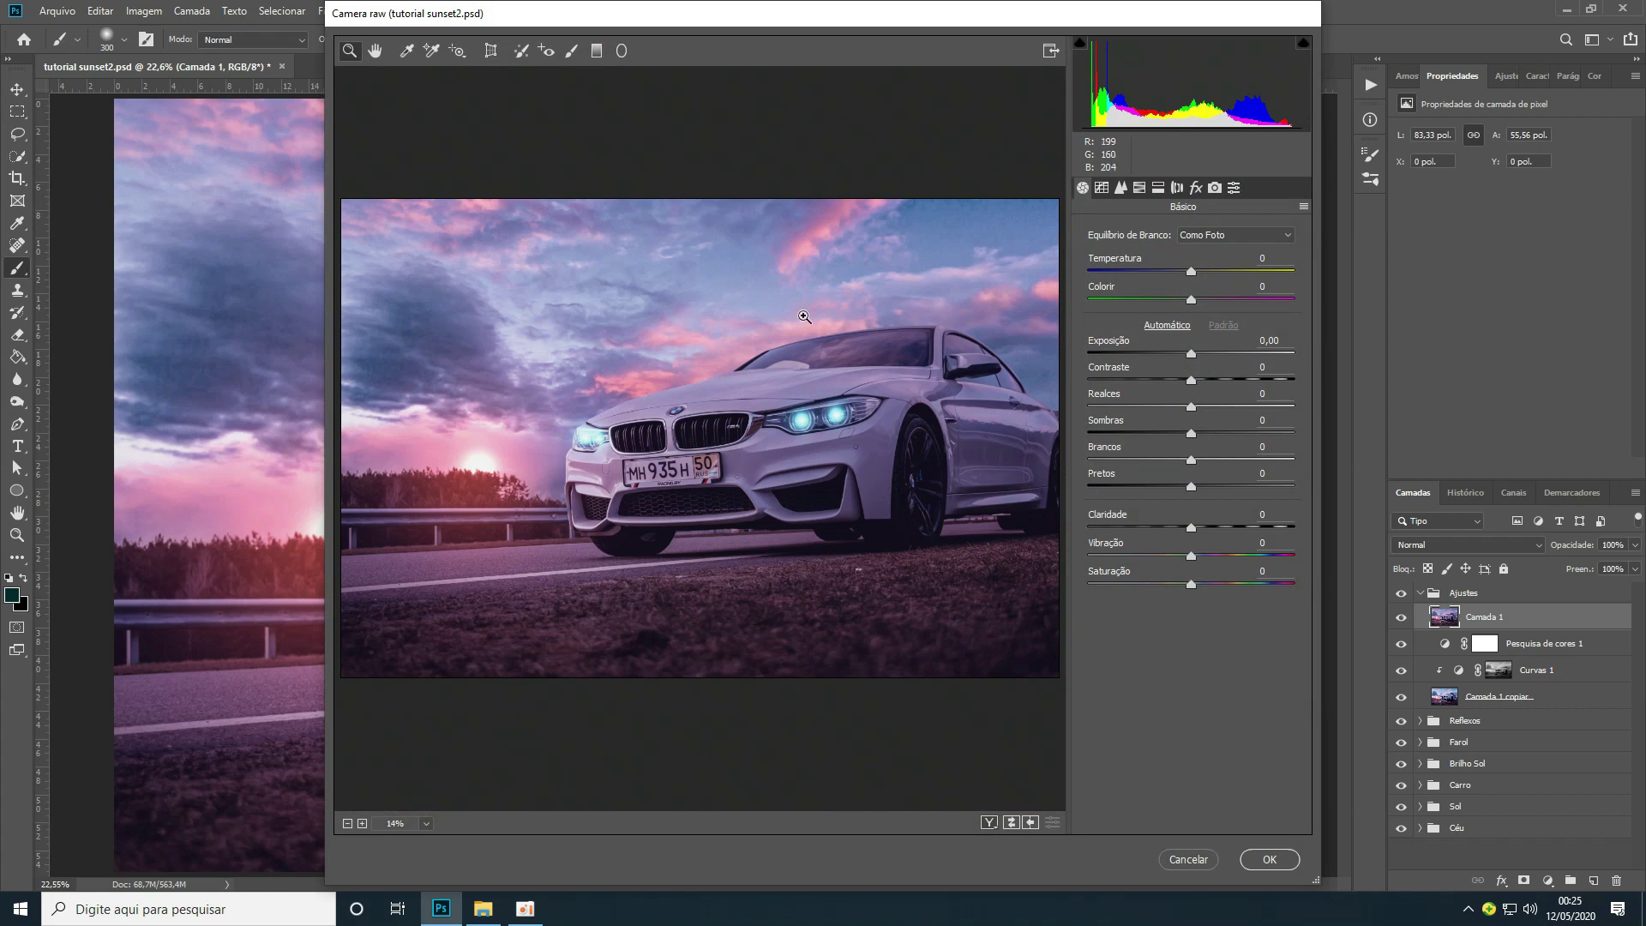
{"action": "left_click", "coordinate": [1264, 514]}
{"action": "left_click", "coordinate": [725, 399]}
{"action": "left_click", "coordinate": [730, 399]}
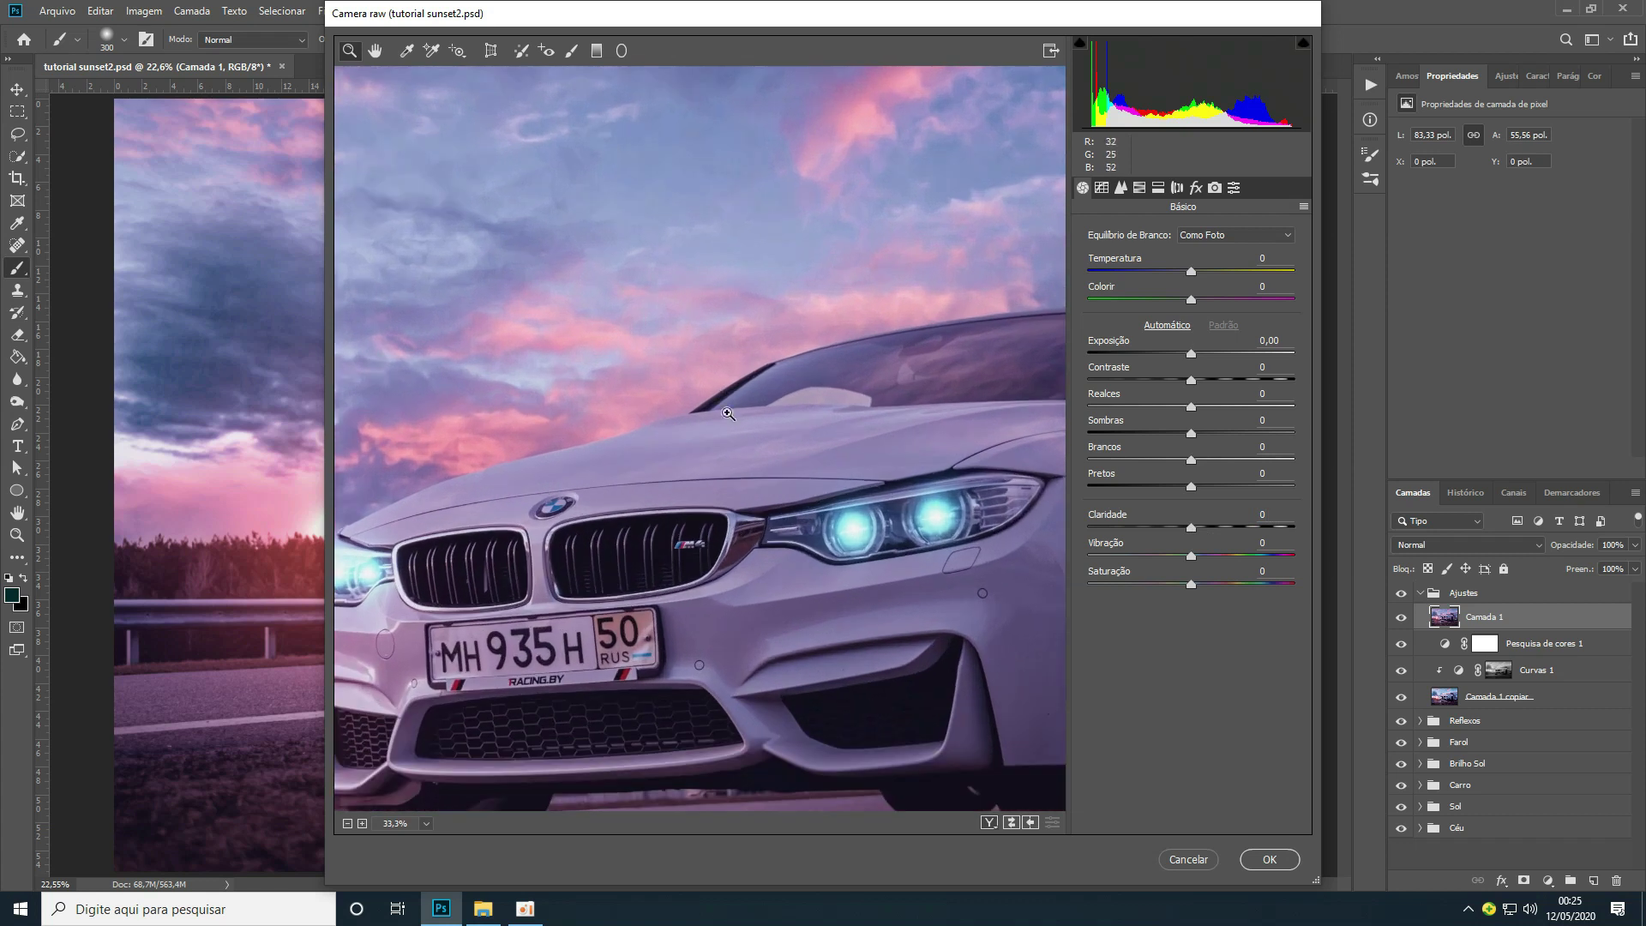
{"action": "scroll", "coordinate": [731, 473], "scroll_direction": "down", "scroll_amount": 5}
{"action": "left_click", "coordinate": [1264, 514]}
{"action": "type", "text": "10"}
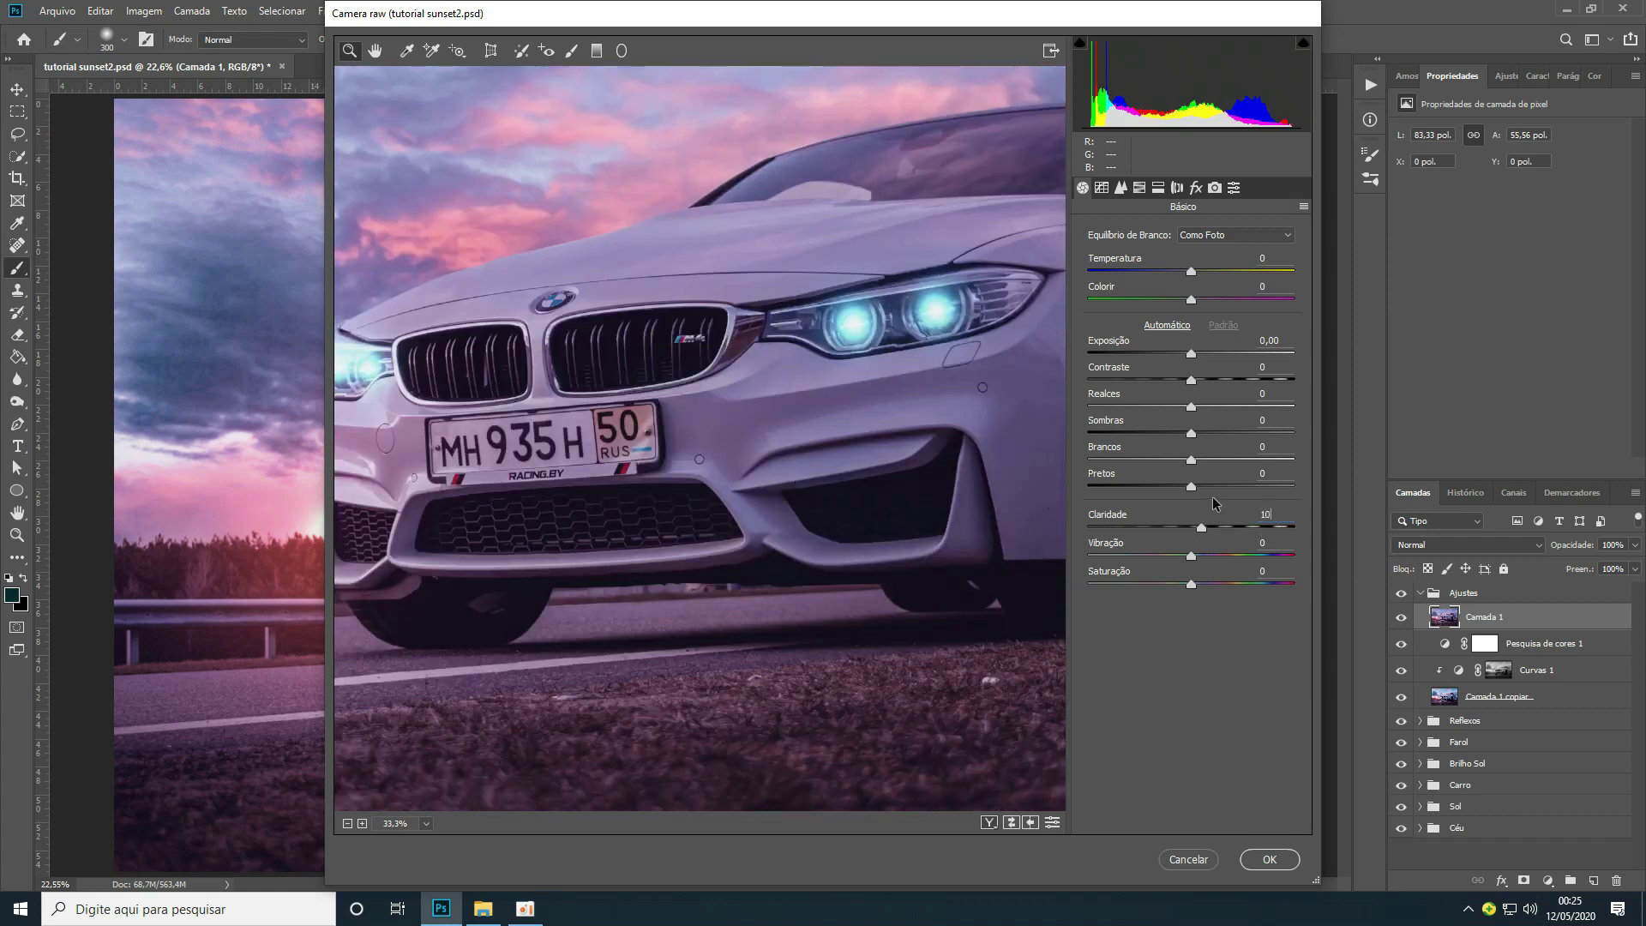
Raise Vibração slightly in the Camera Raw basic adjustments
{"action": "left_click", "coordinate": [765, 471], "text": "alt"}
{"action": "left_click", "coordinate": [764, 471], "text": "alt"}
{"action": "left_click", "coordinate": [744, 442]}
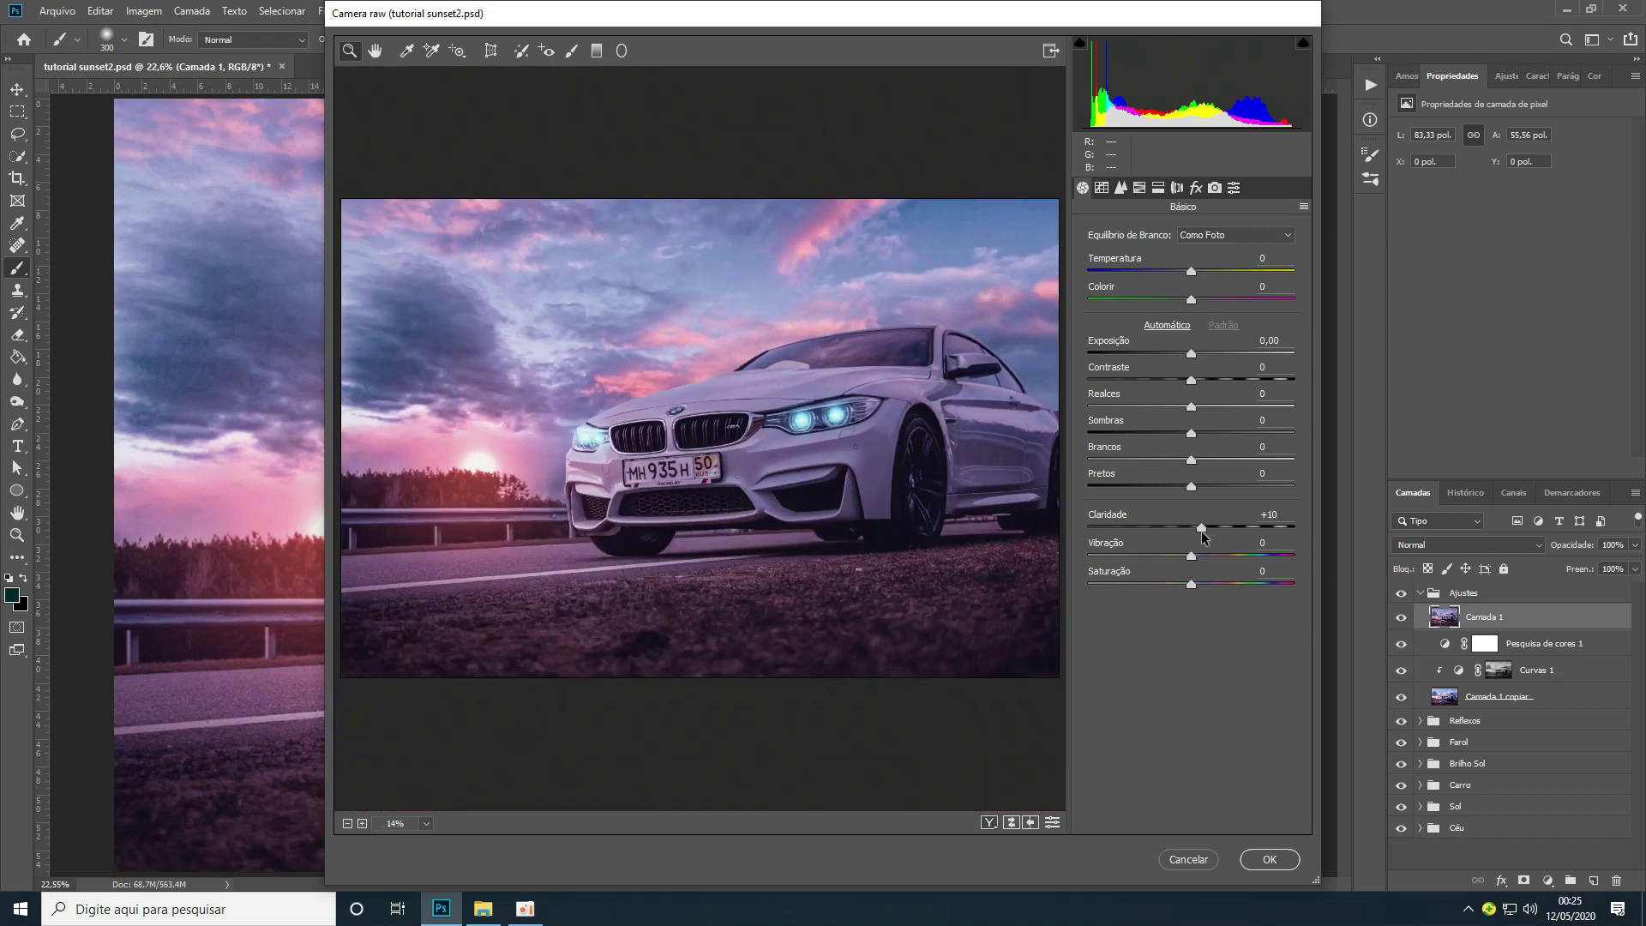
{"action": "mouse_move", "coordinate": [1192, 556]}
{"action": "left_mouse_down"}
{"action": "mouse_move", "coordinate": [1218, 556]}
{"action": "mouse_move", "coordinate": [1202, 558]}
{"action": "left_mouse_up"}
Set the Camera Raw parametric tone curve to Realces +8, Claros -13 and Sombras -13
{"action": "left_click", "coordinate": [1102, 188]}
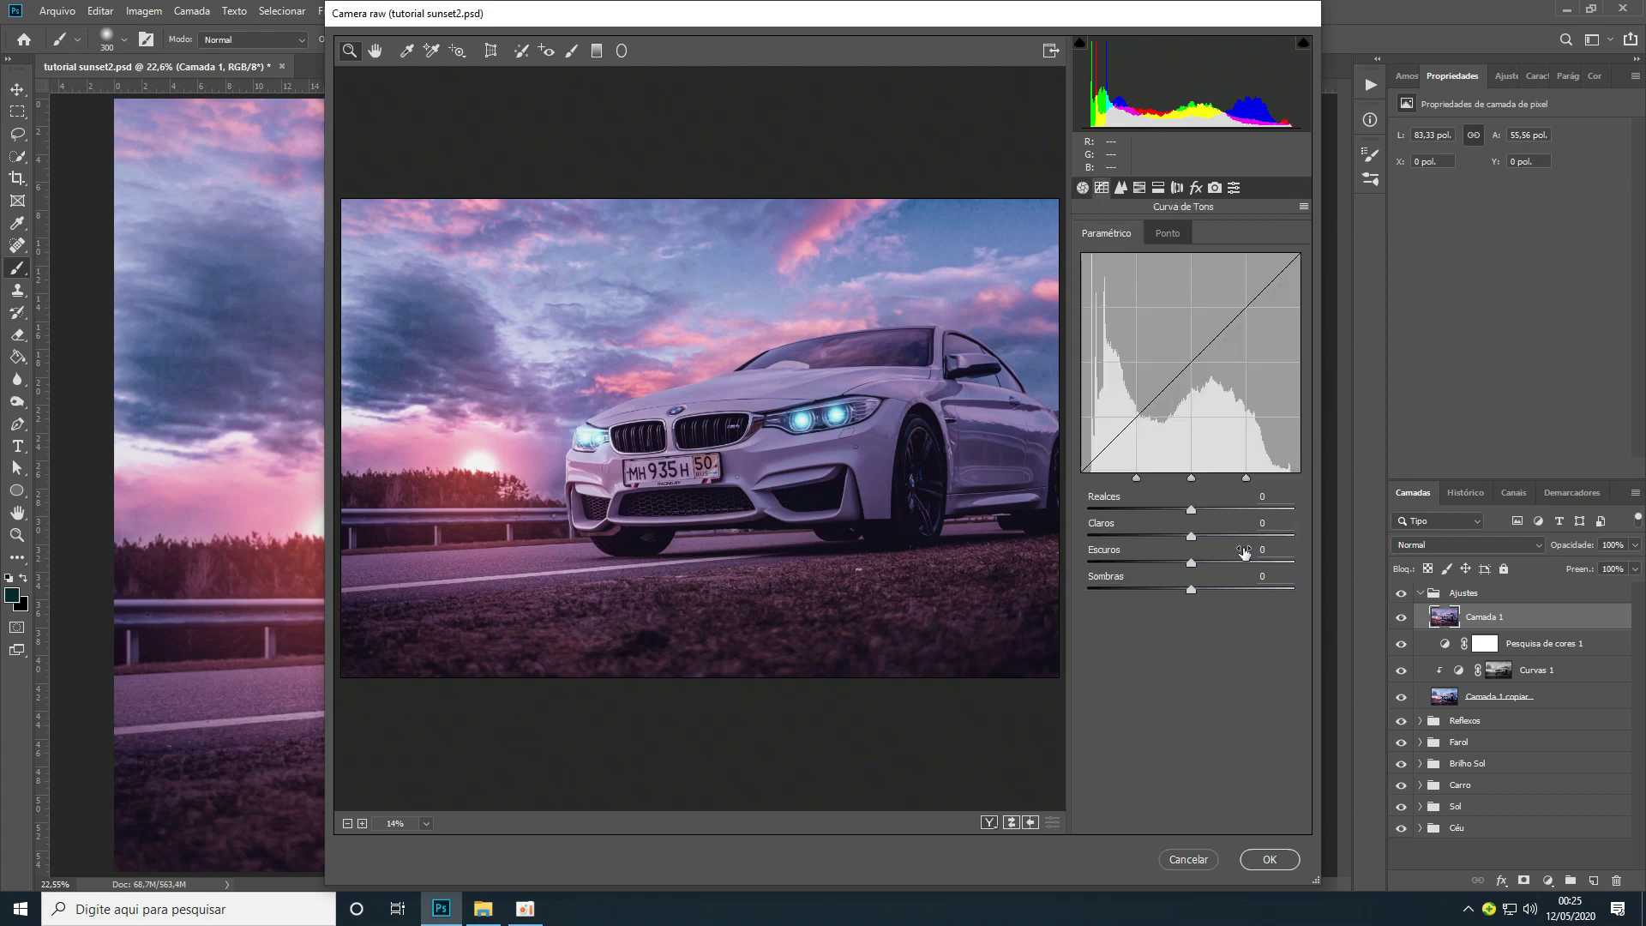
{"action": "mouse_move", "coordinate": [1192, 510]}
{"action": "left_mouse_down"}
{"action": "mouse_move", "coordinate": [1176, 511]}
{"action": "mouse_move", "coordinate": [1360, 517]}
{"action": "mouse_move", "coordinate": [1200, 522]}
{"action": "left_mouse_up"}
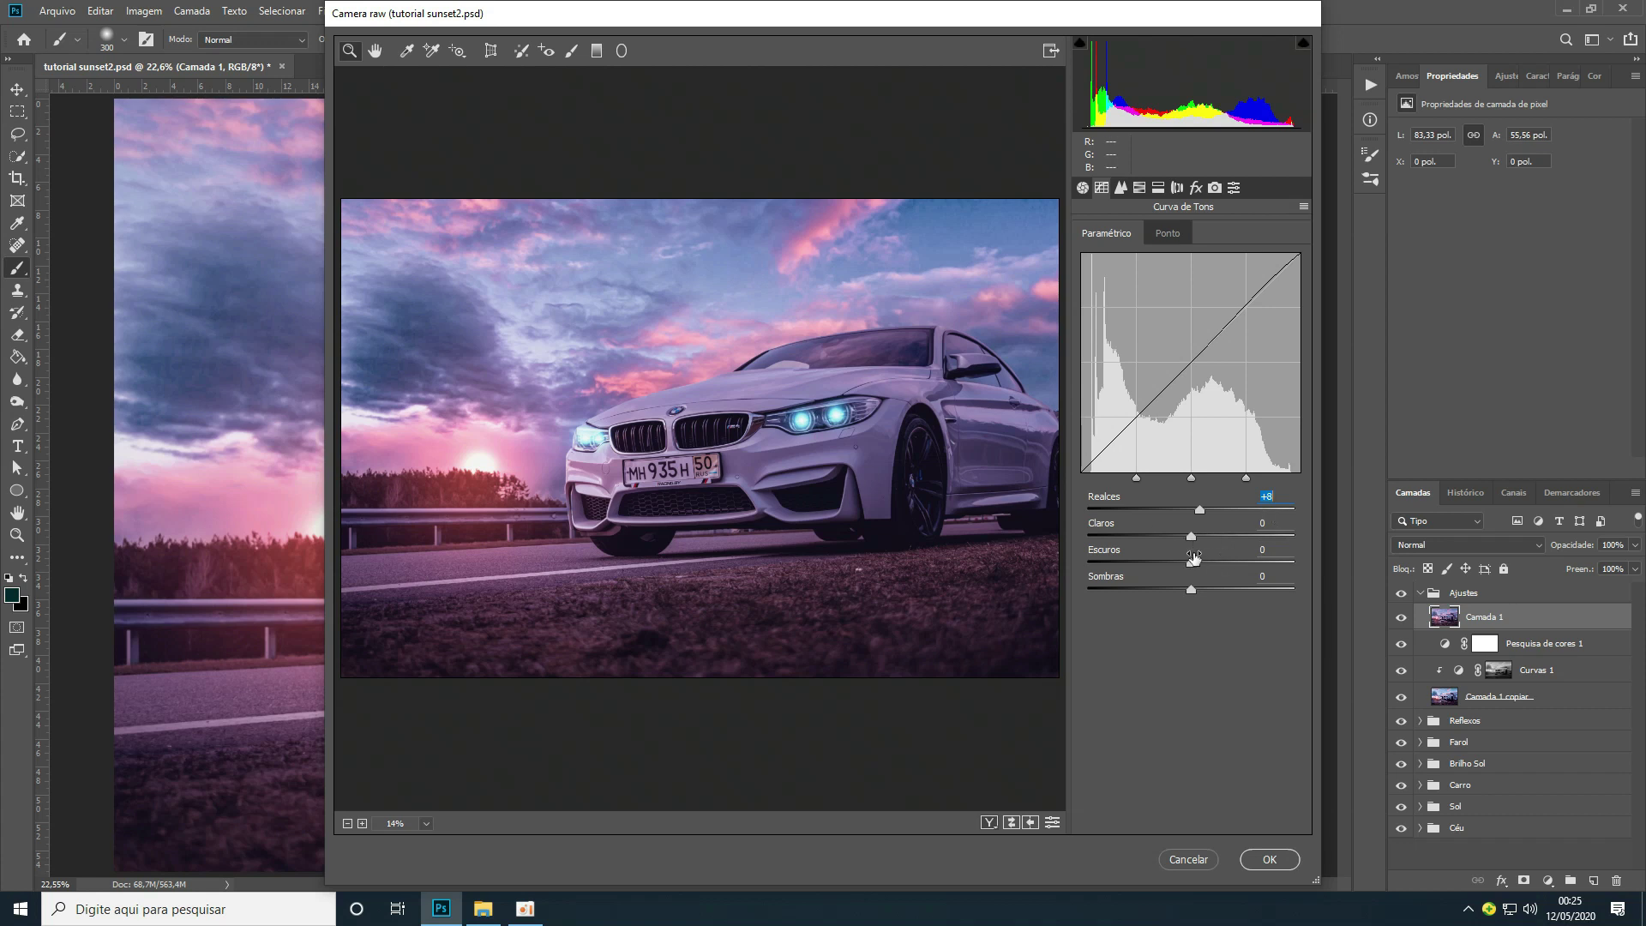
{"action": "left_click_drag", "start_coordinate": [1191, 538], "coordinate": [1179, 539]}
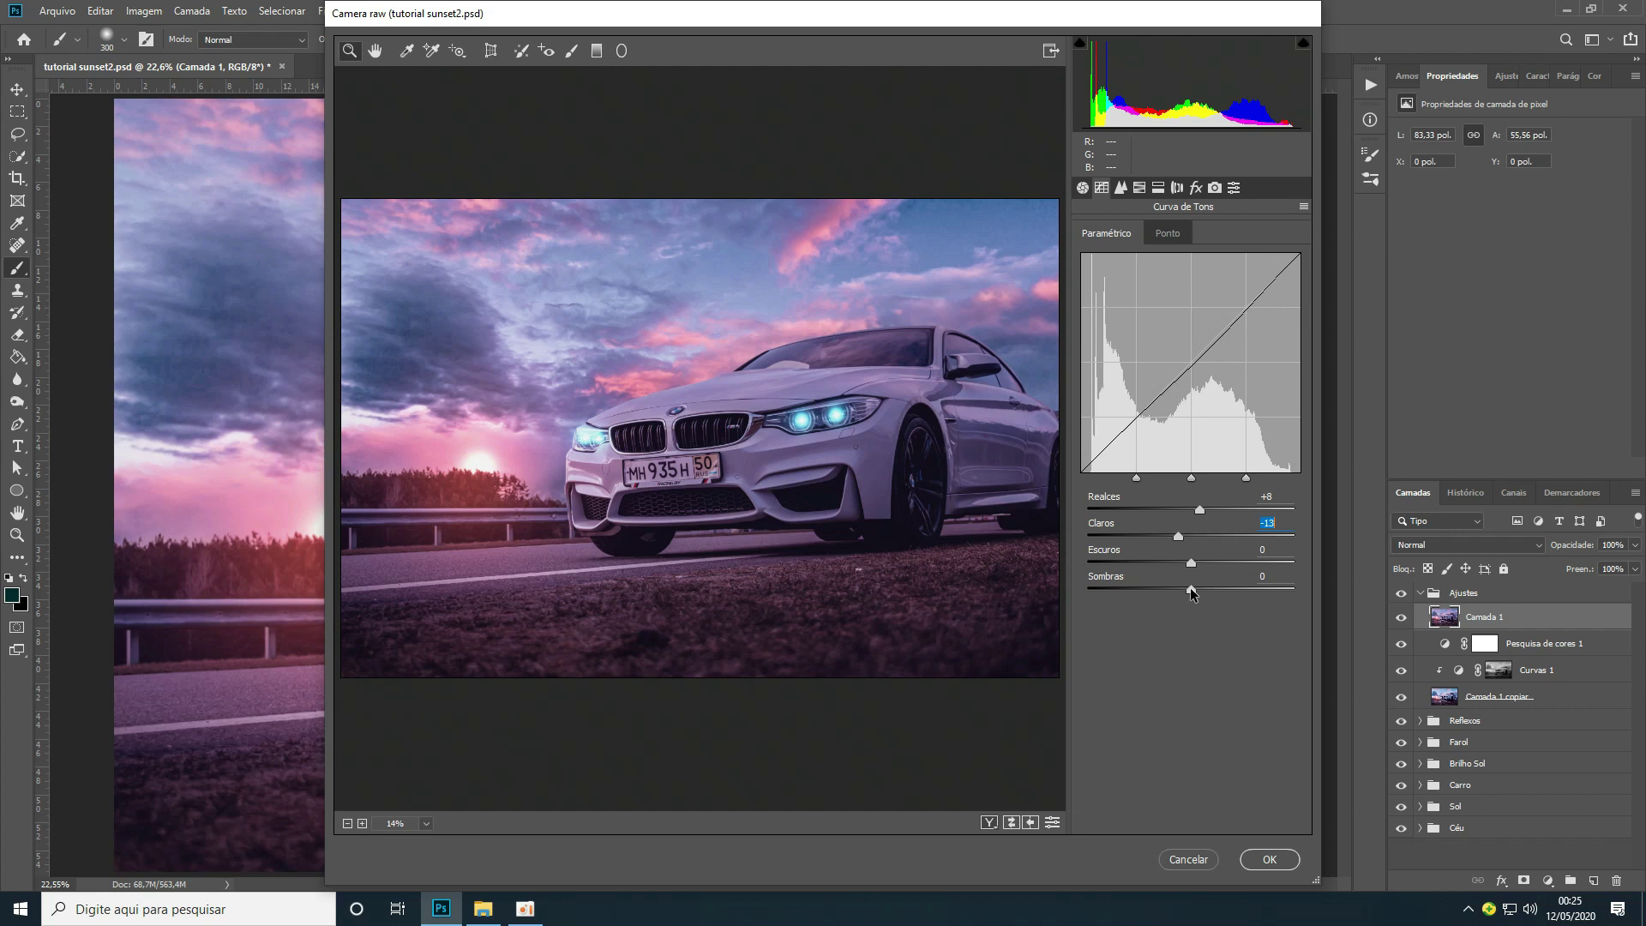
{"action": "left_click_drag", "start_coordinate": [1191, 591], "coordinate": [1178, 594]}
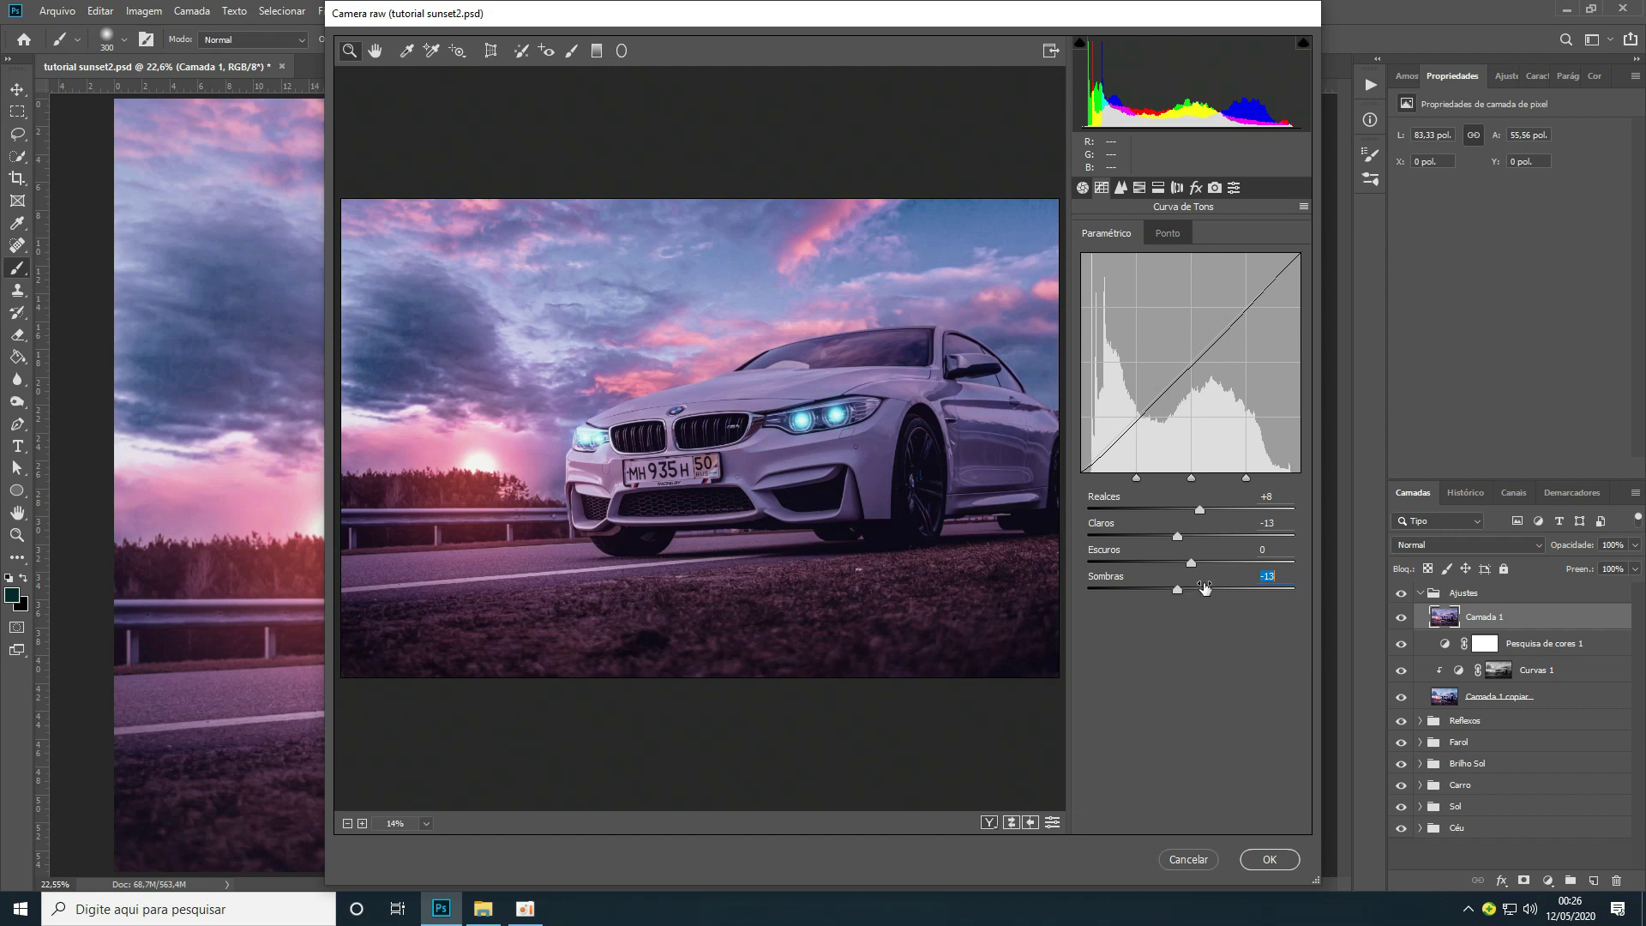
Add a post-crop vignette with style Sobreposição de tinta and Intensidade -13, and apply the Camera Raw filter
{"action": "left_click", "coordinate": [1196, 188]}
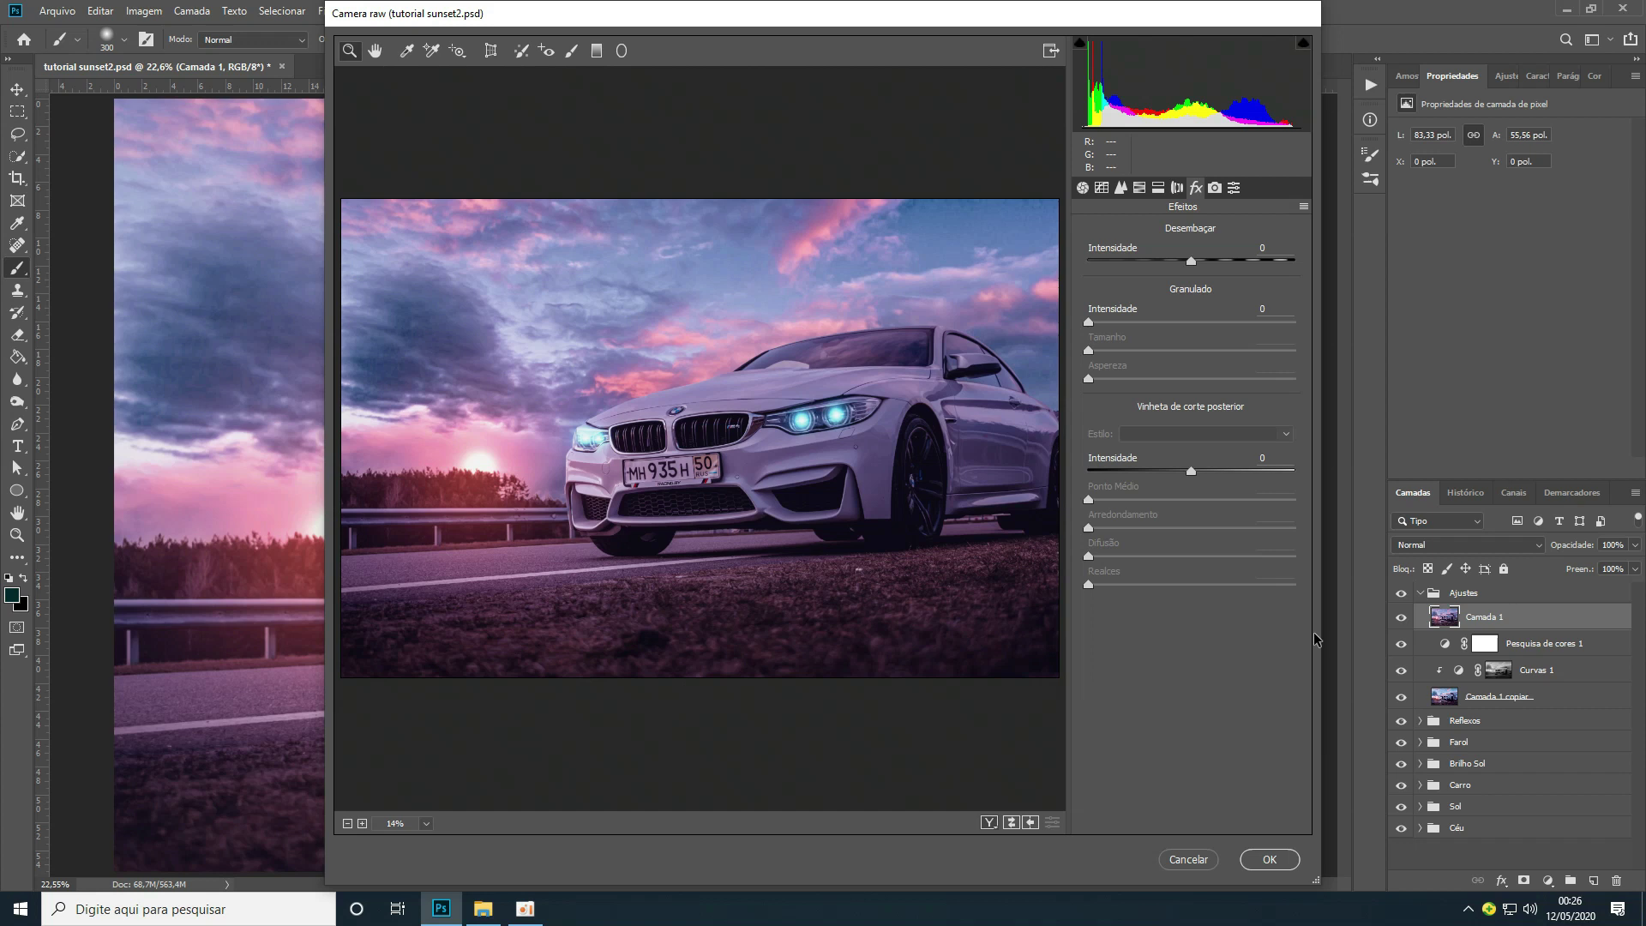
{"action": "left_click_drag", "start_coordinate": [1194, 473], "coordinate": [1184, 473]}
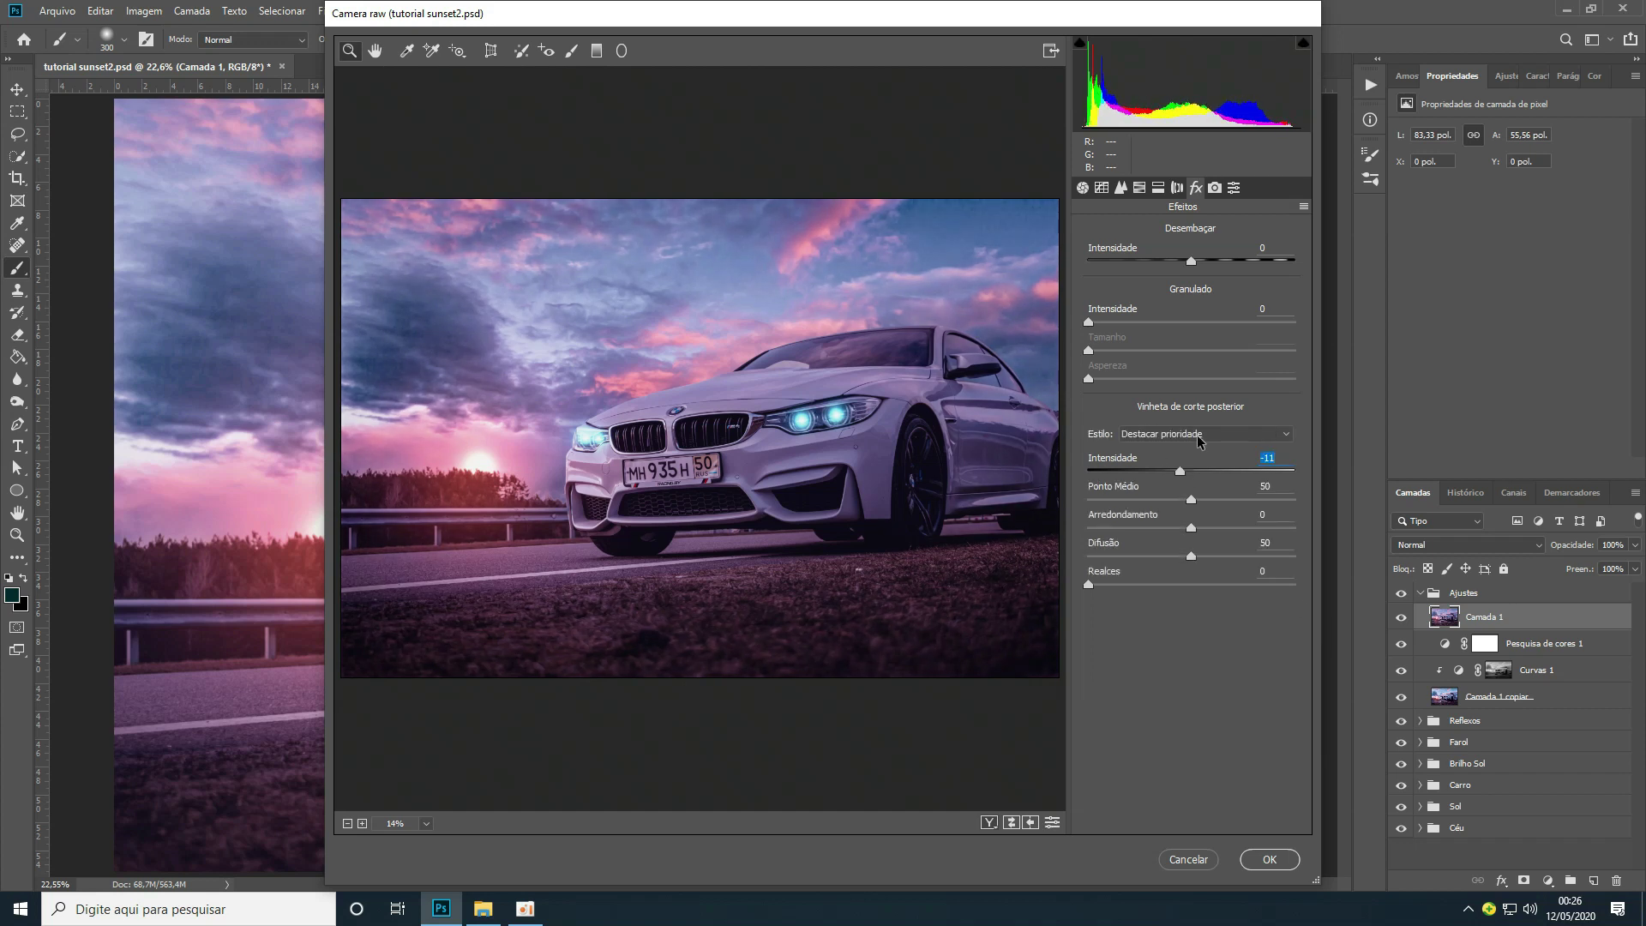
{"action": "left_click", "coordinate": [1199, 437]}
{"action": "left_click", "coordinate": [1199, 444]}
{"action": "left_click", "coordinate": [1192, 439]}
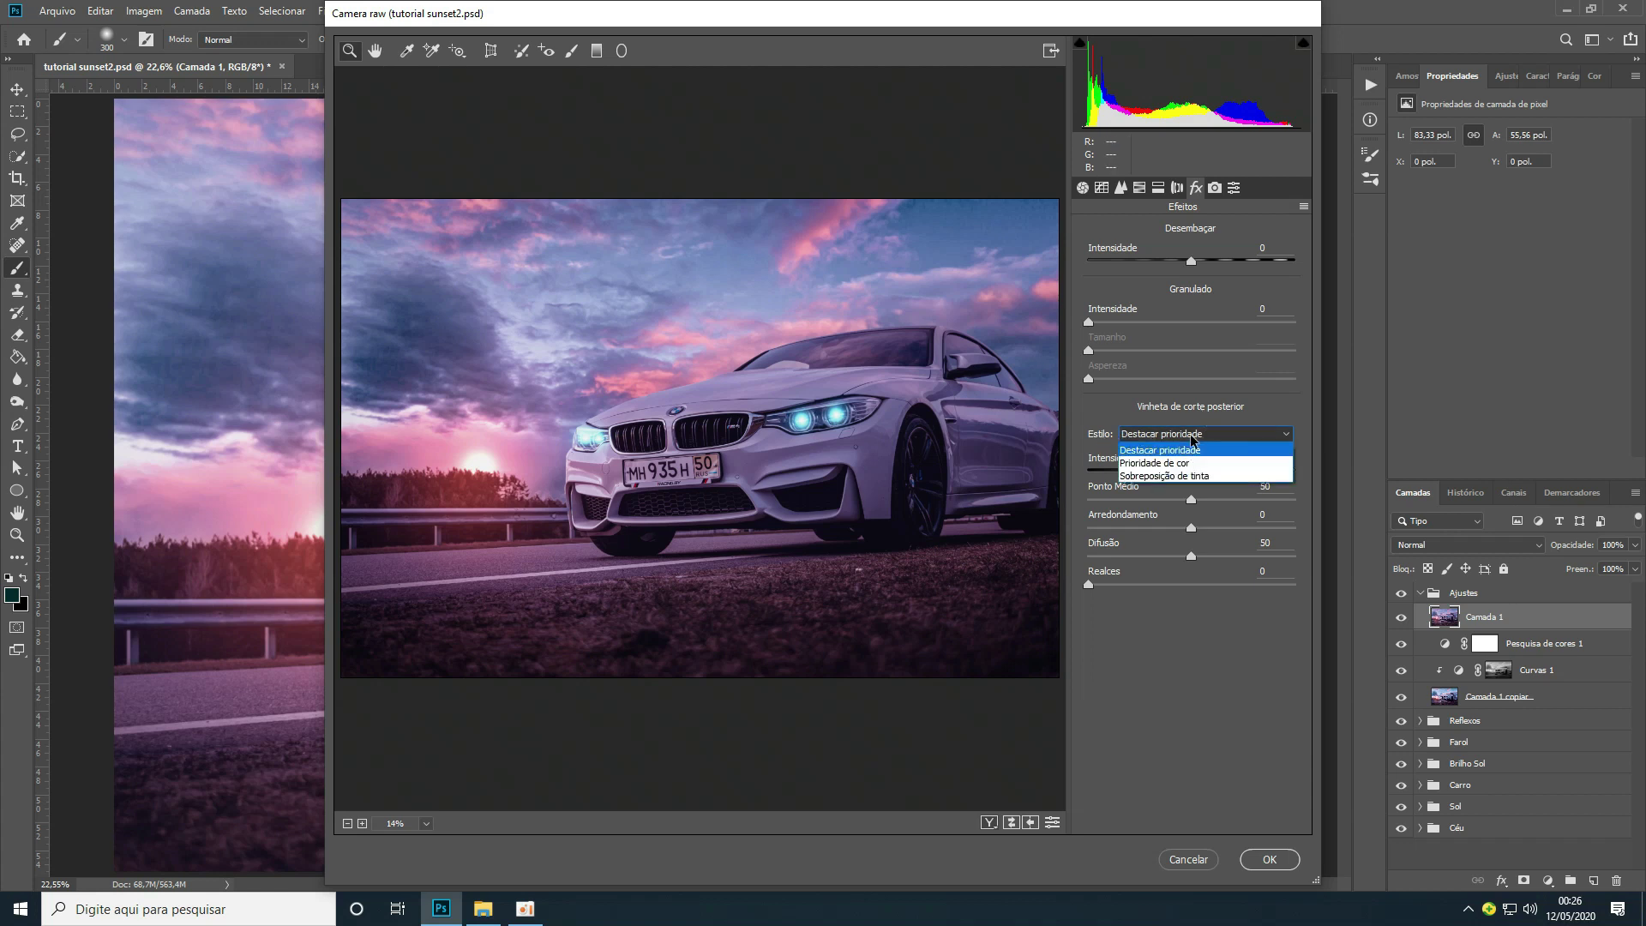
{"action": "left_click", "coordinate": [1152, 477]}
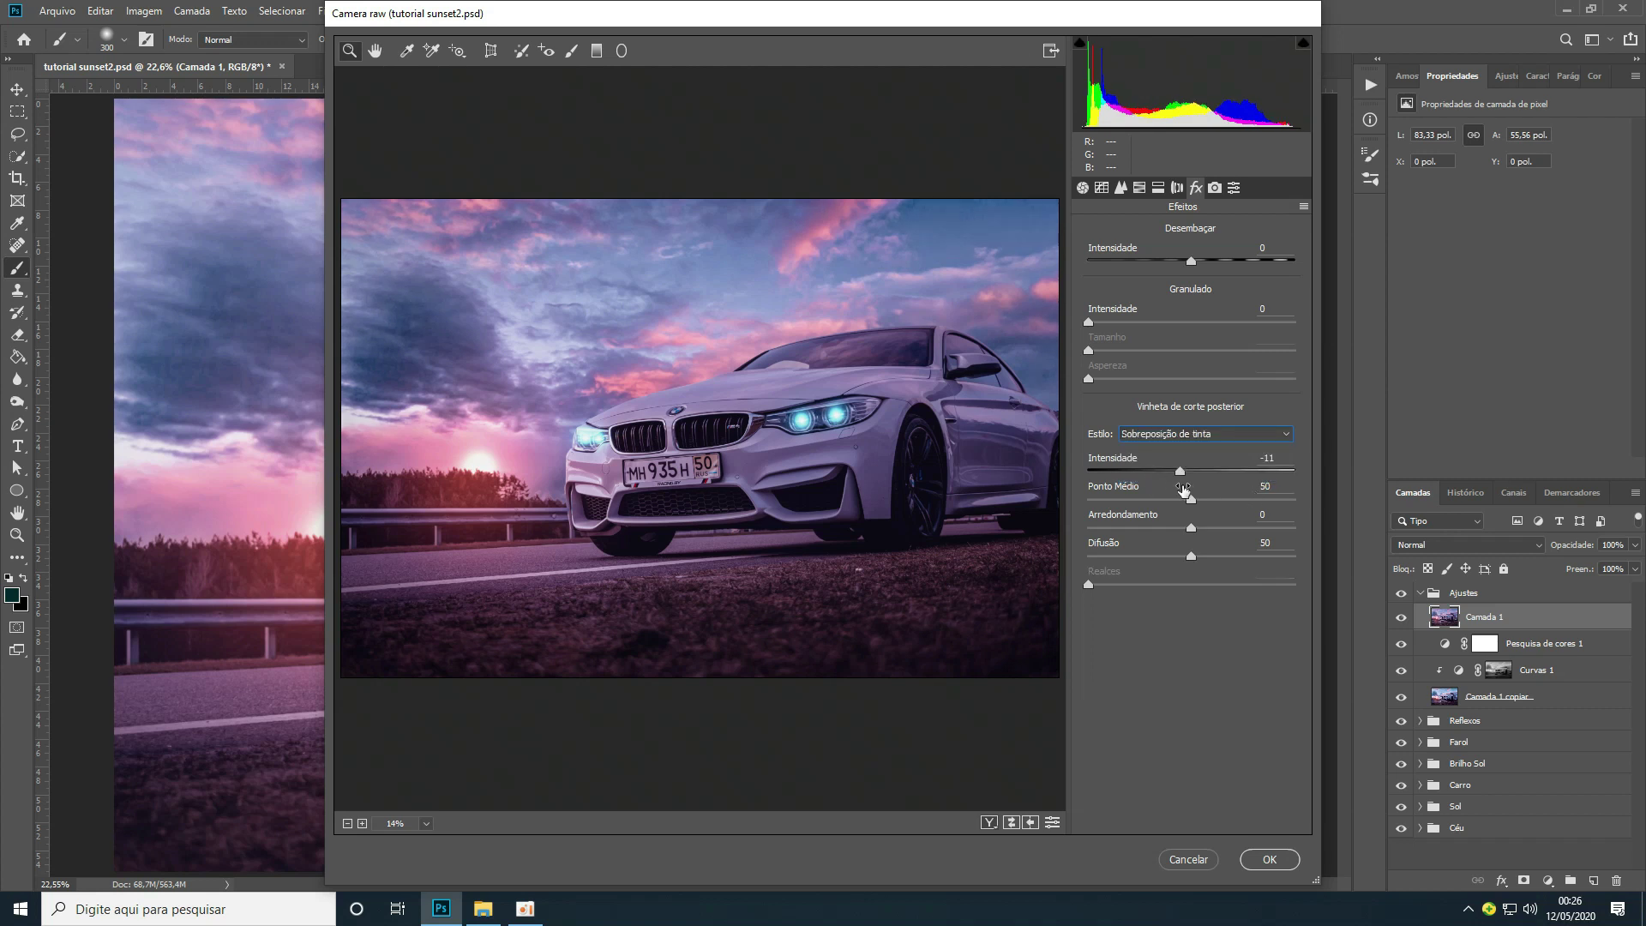
{"action": "left_click_drag", "start_coordinate": [1181, 472], "coordinate": [1178, 475]}
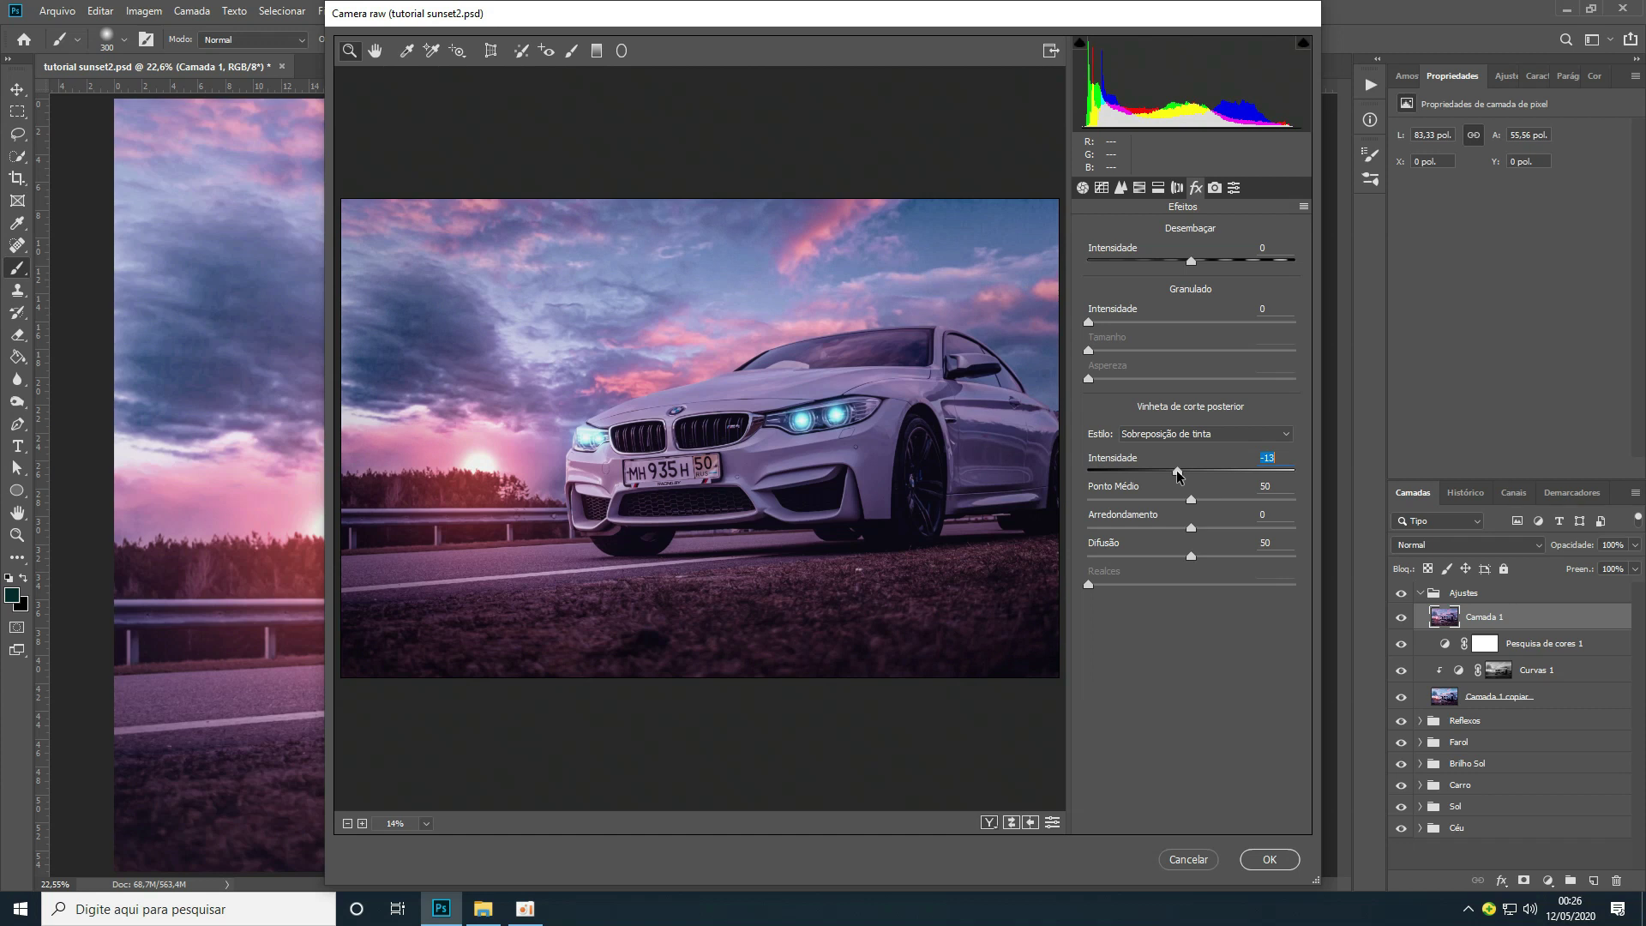
{"action": "left_click", "coordinate": [1269, 860]}
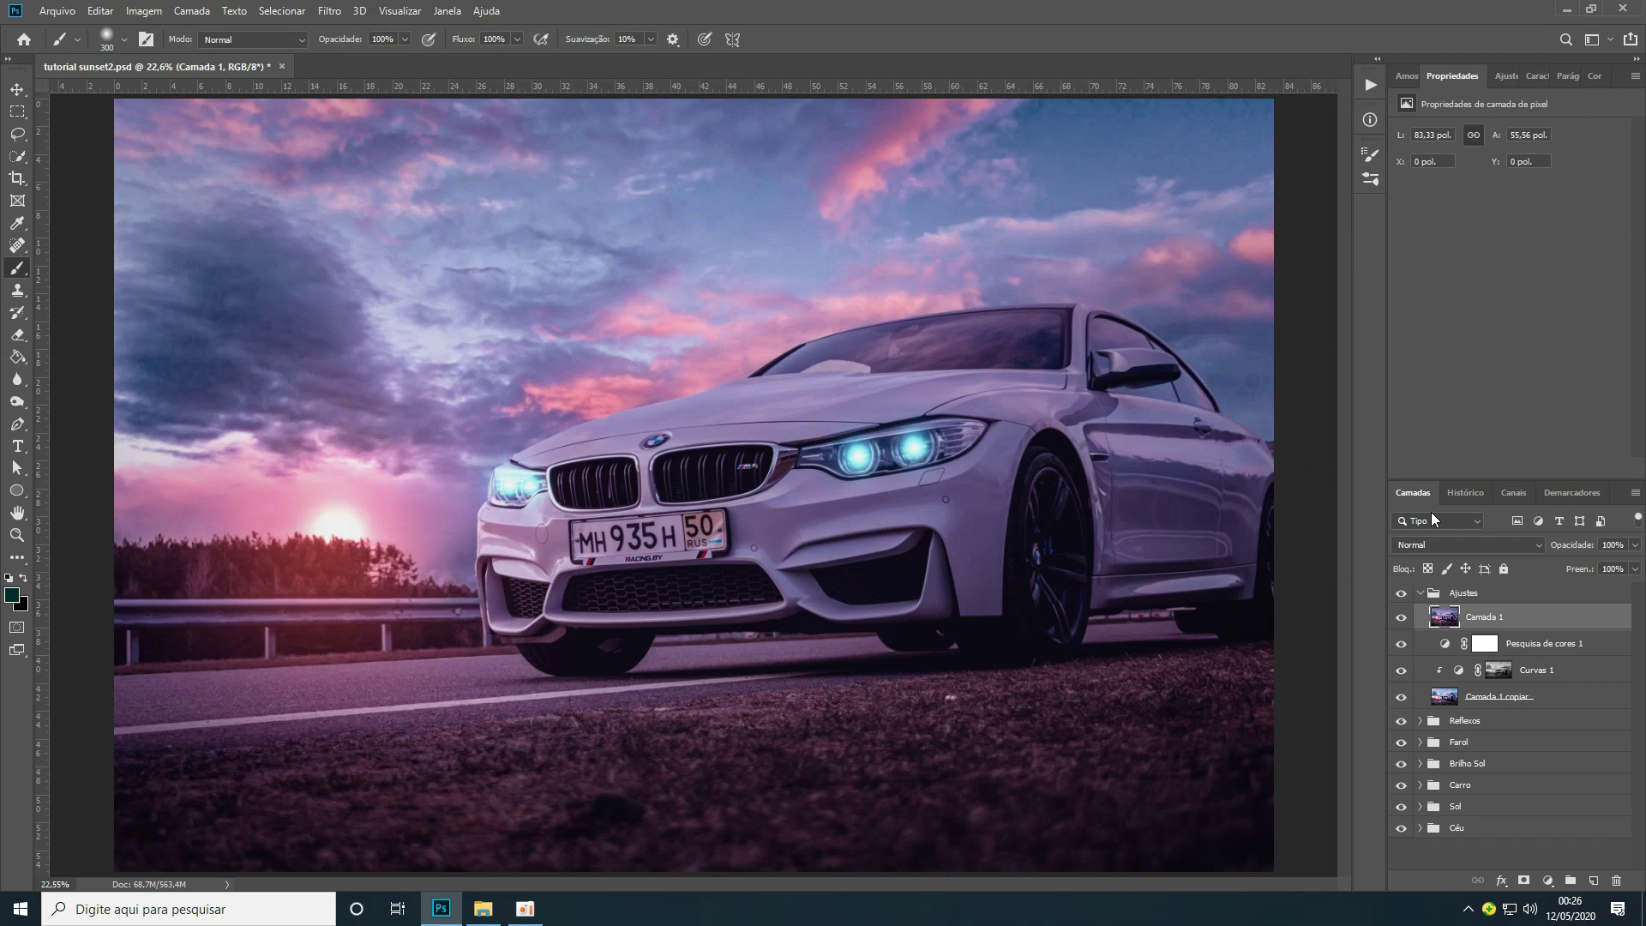
Save the document with the Camera Raw adjustments applied
{"action": "key", "text": "z"}
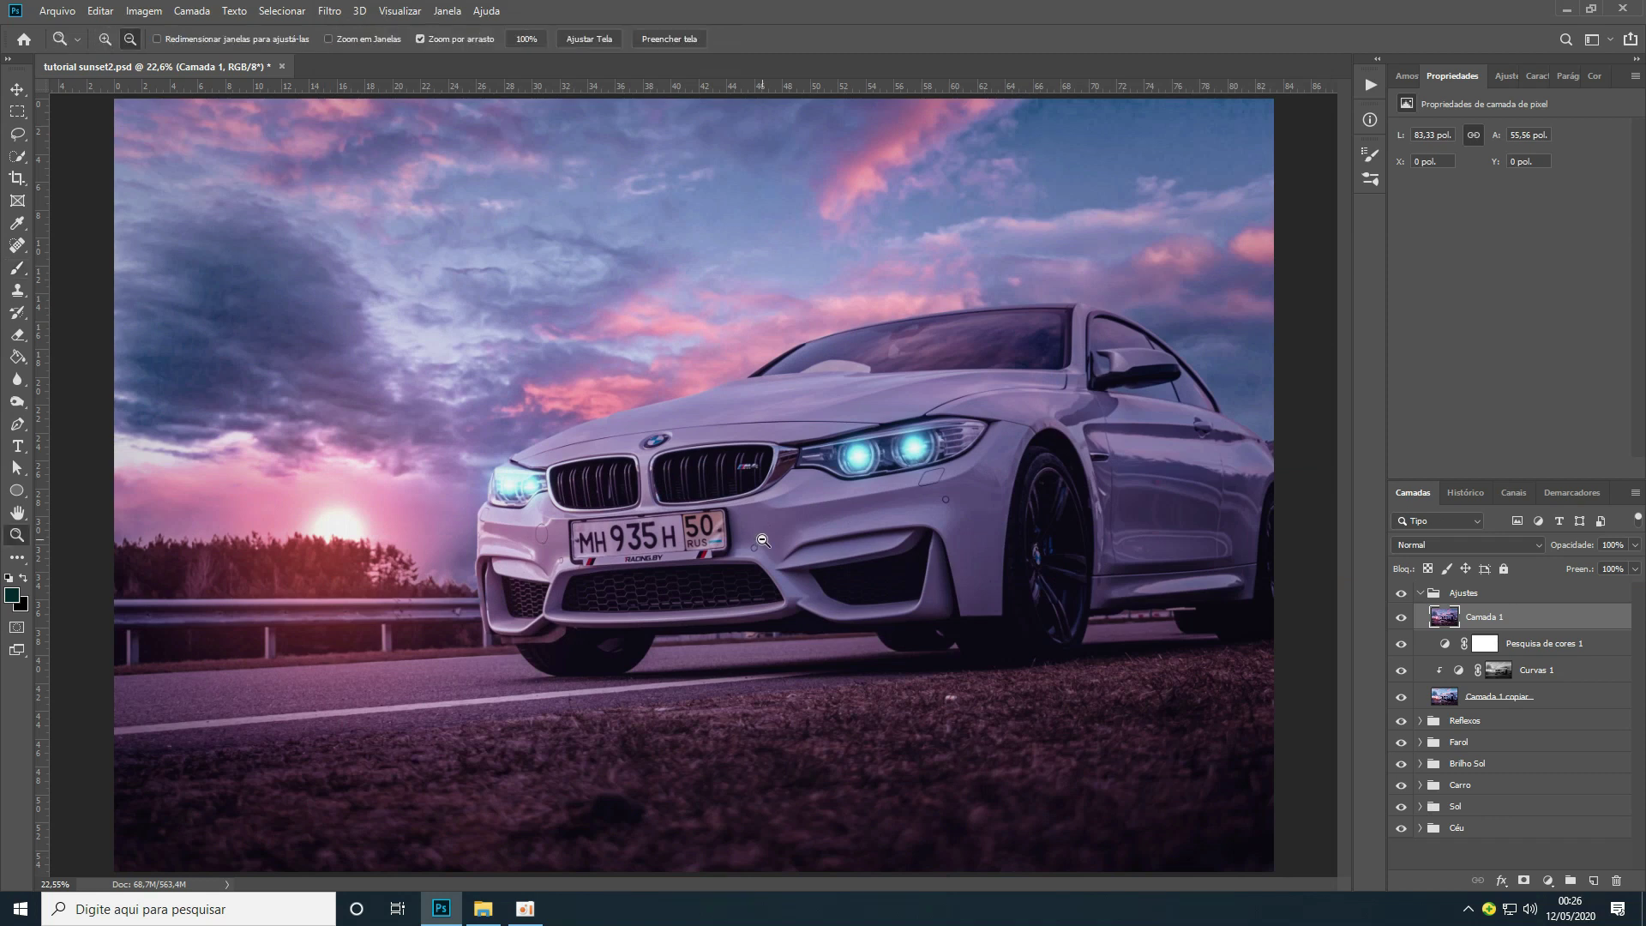
{"action": "left_click", "coordinate": [1257, 616], "text": "alt"}
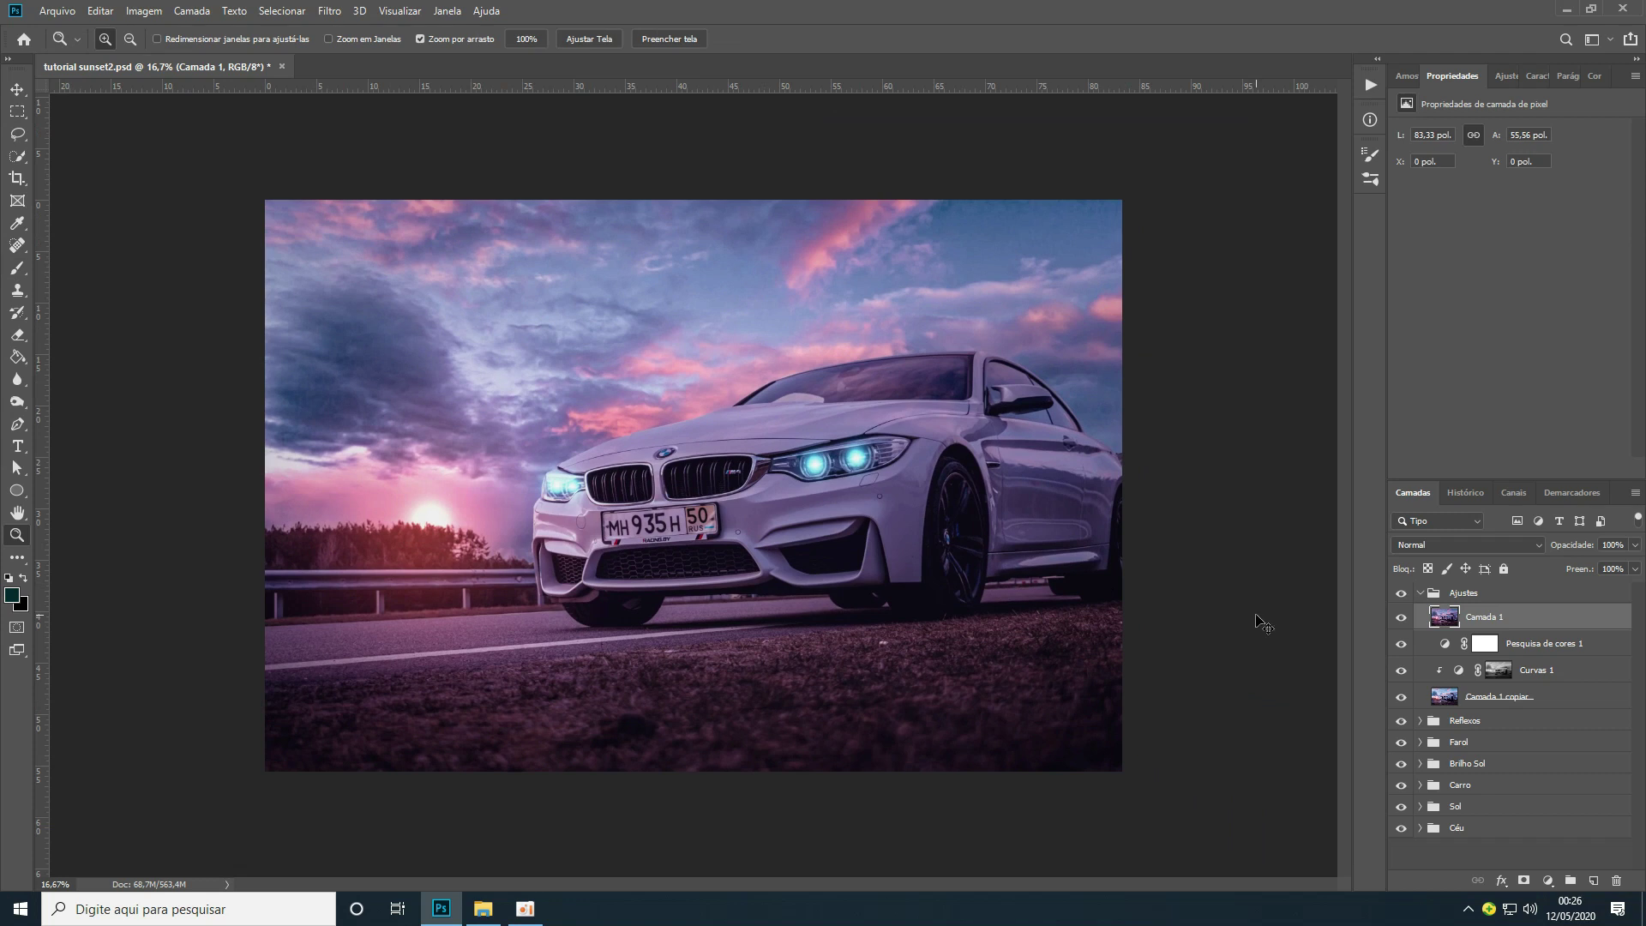
{"action": "key", "text": "ctrl+s"}
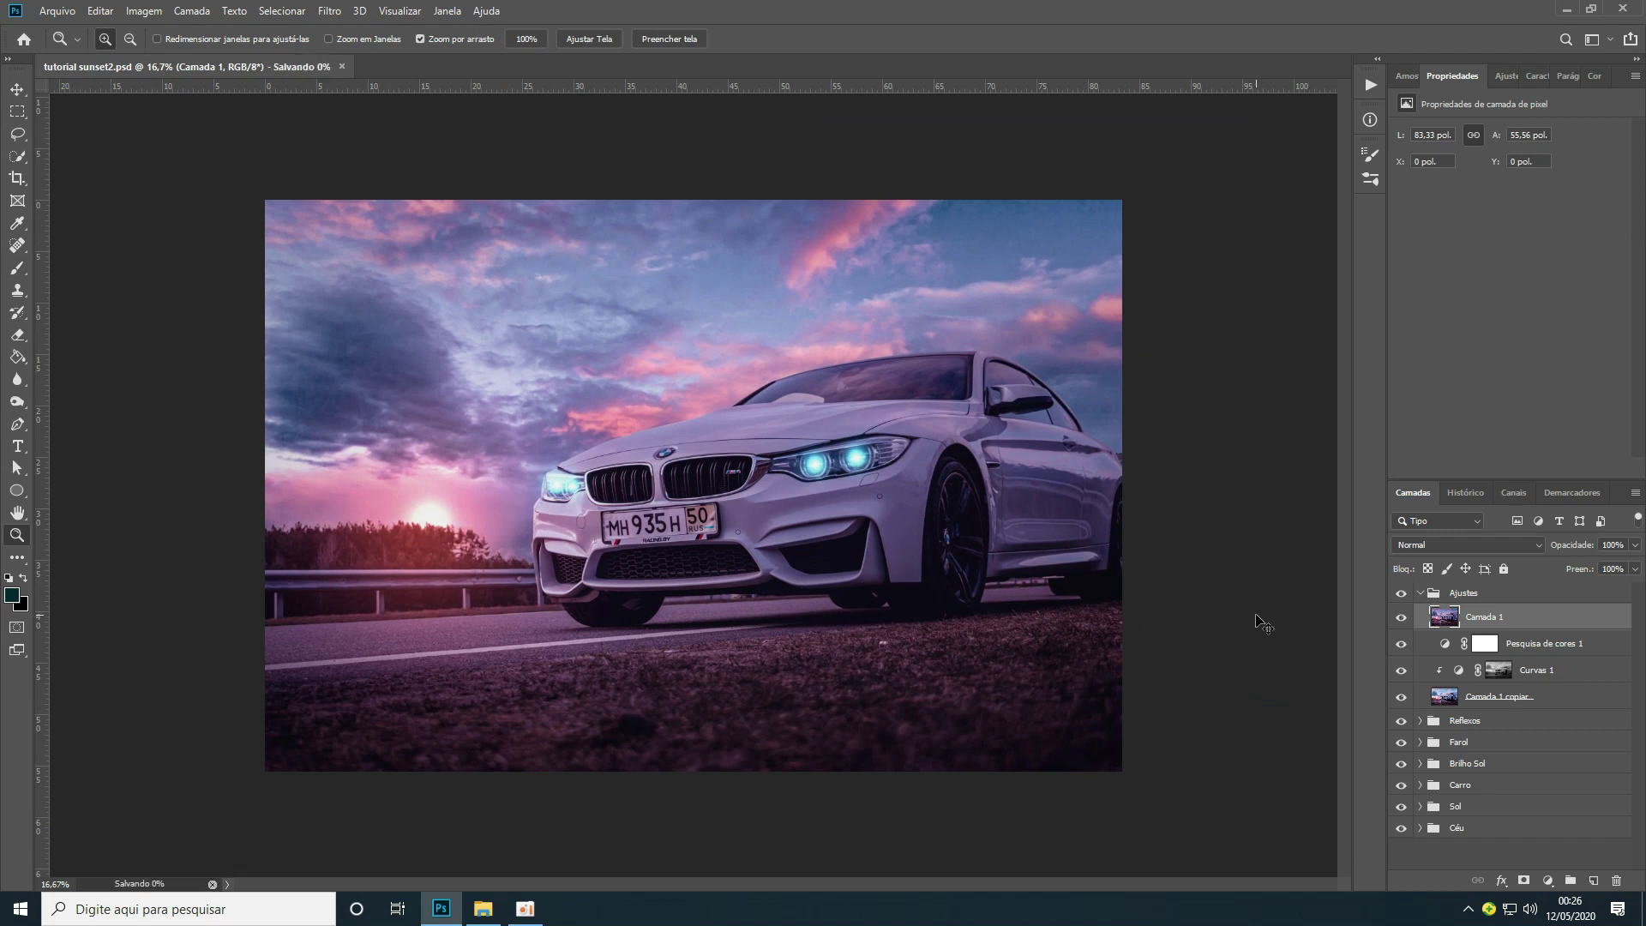
Duplicate Camada 1 and apply the Alta Frequência filter to the copy with a radius of 1,5 pixels
{"action": "key", "text": "ctrl+j"}
{"action": "left_click", "coordinate": [326, 12]}
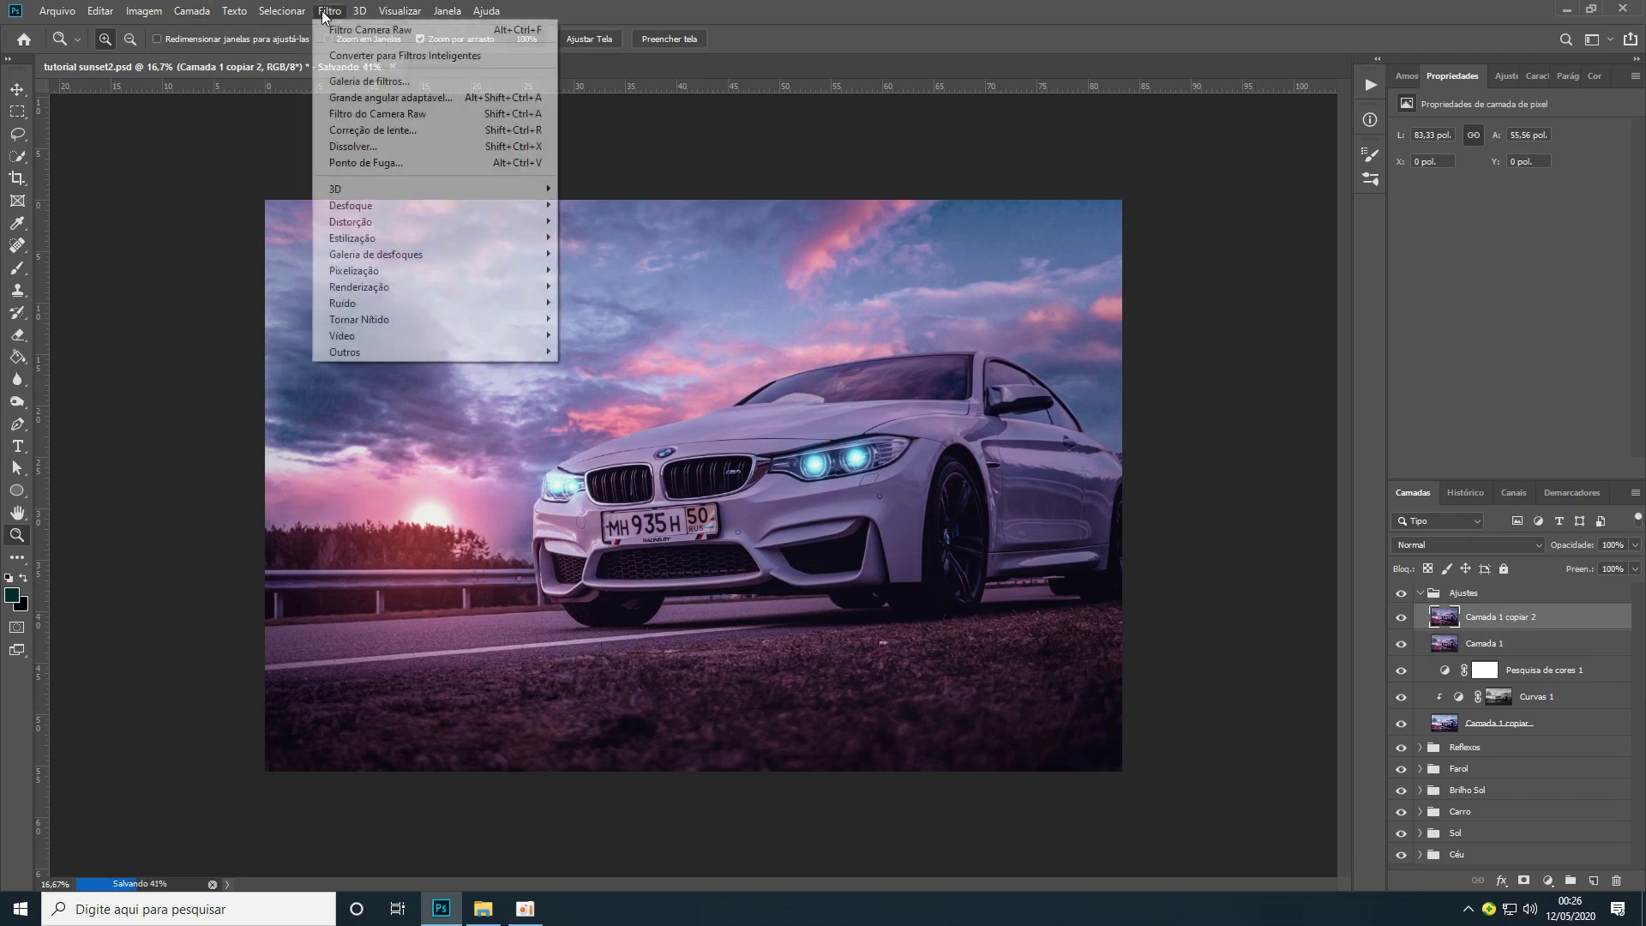
{"action": "mouse_move", "coordinate": [403, 349]}
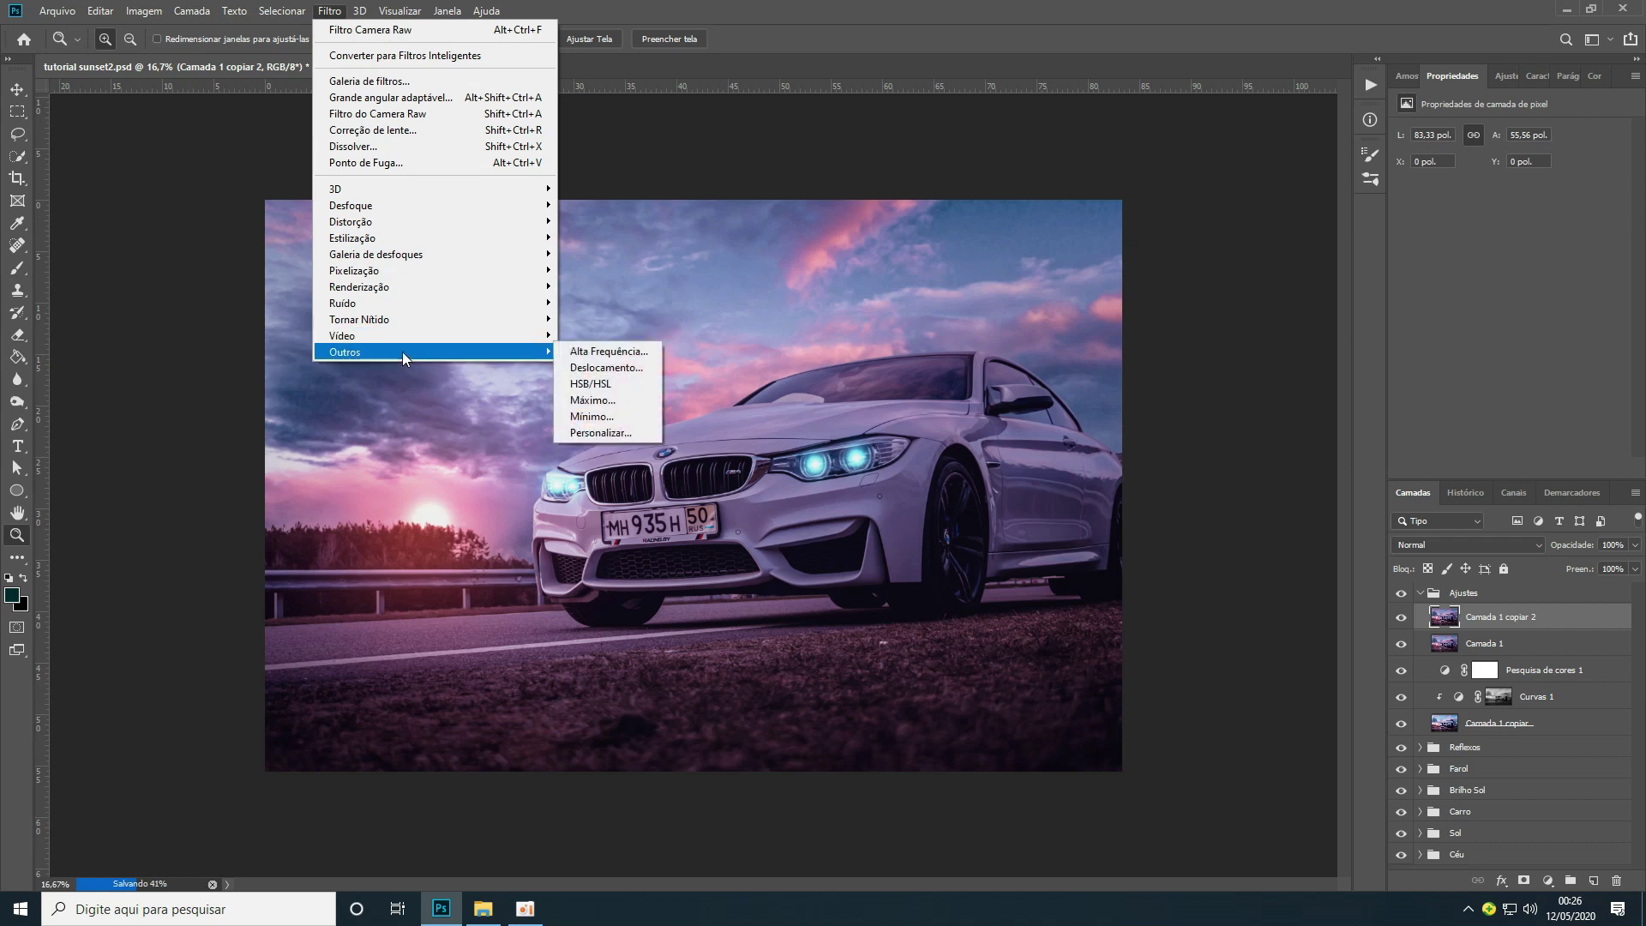
{"action": "left_click", "coordinate": [609, 351]}
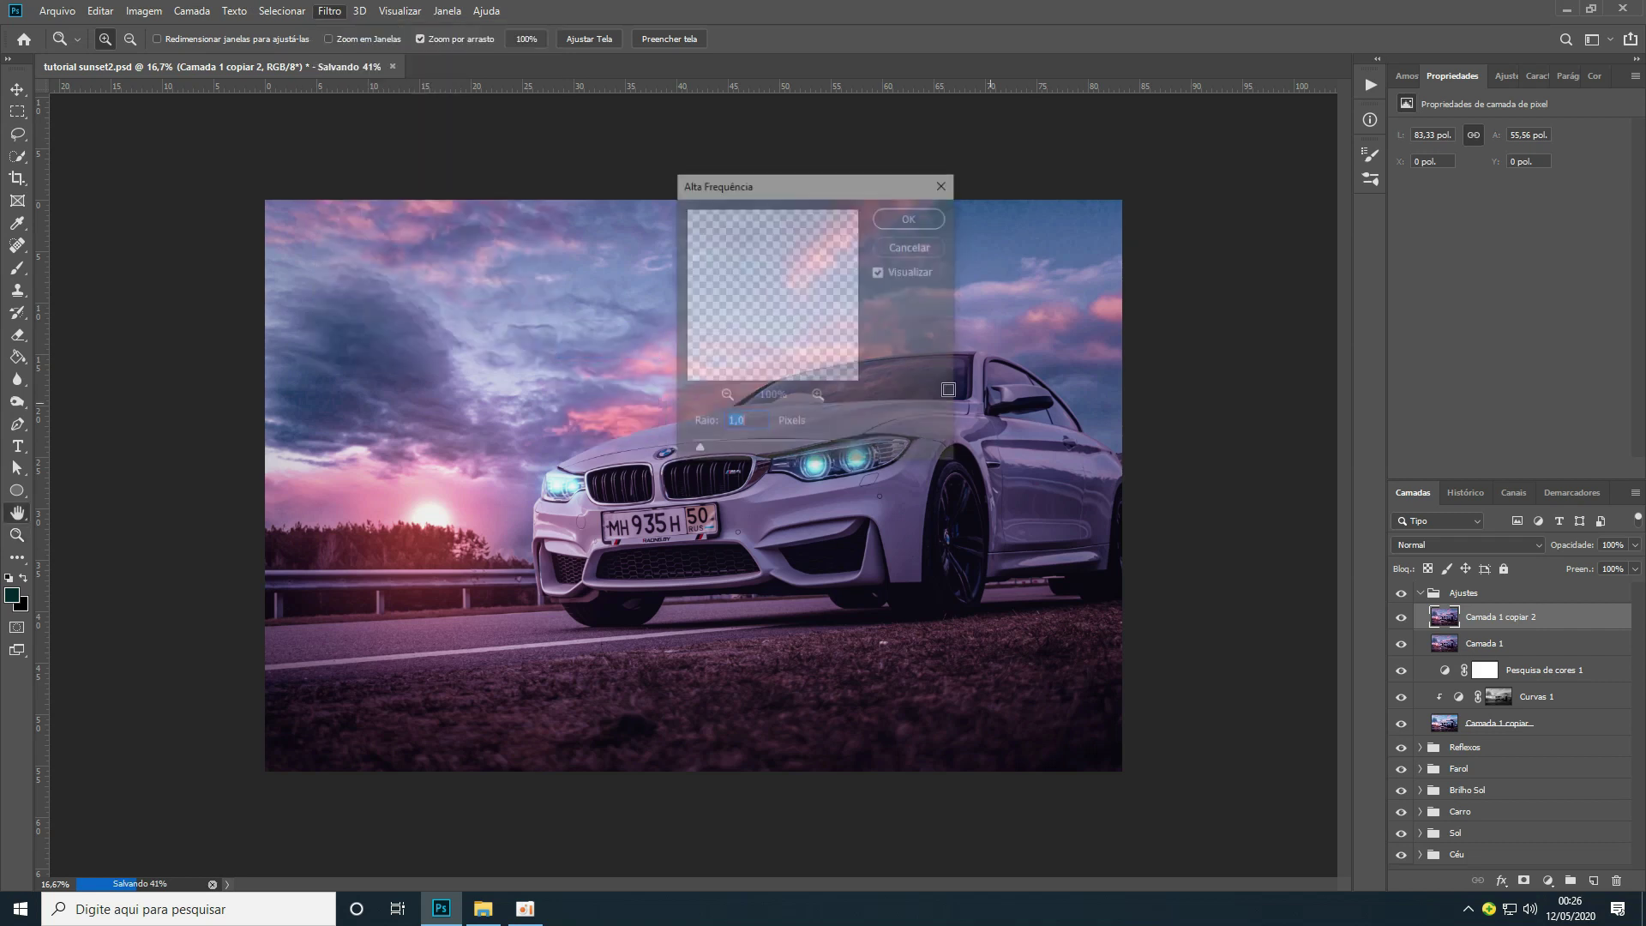
{"action": "left_click_drag", "start_coordinate": [836, 186], "coordinate": [1119, 103]}
{"action": "left_click", "coordinate": [1036, 342]}
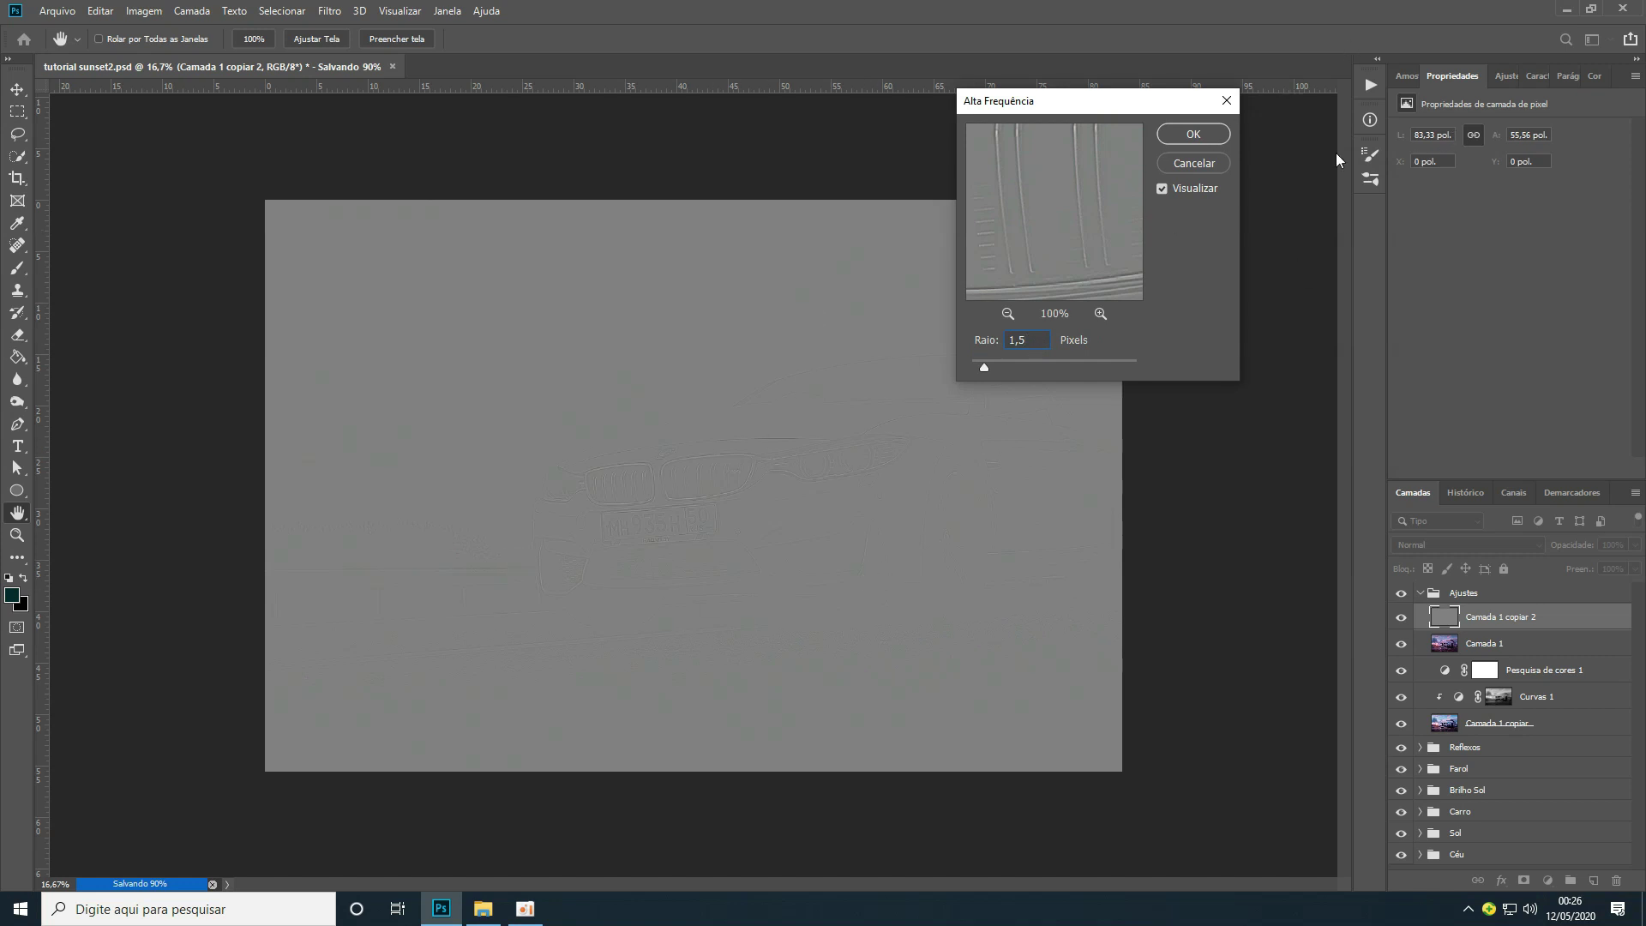
{"action": "left_click", "coordinate": [1194, 134]}
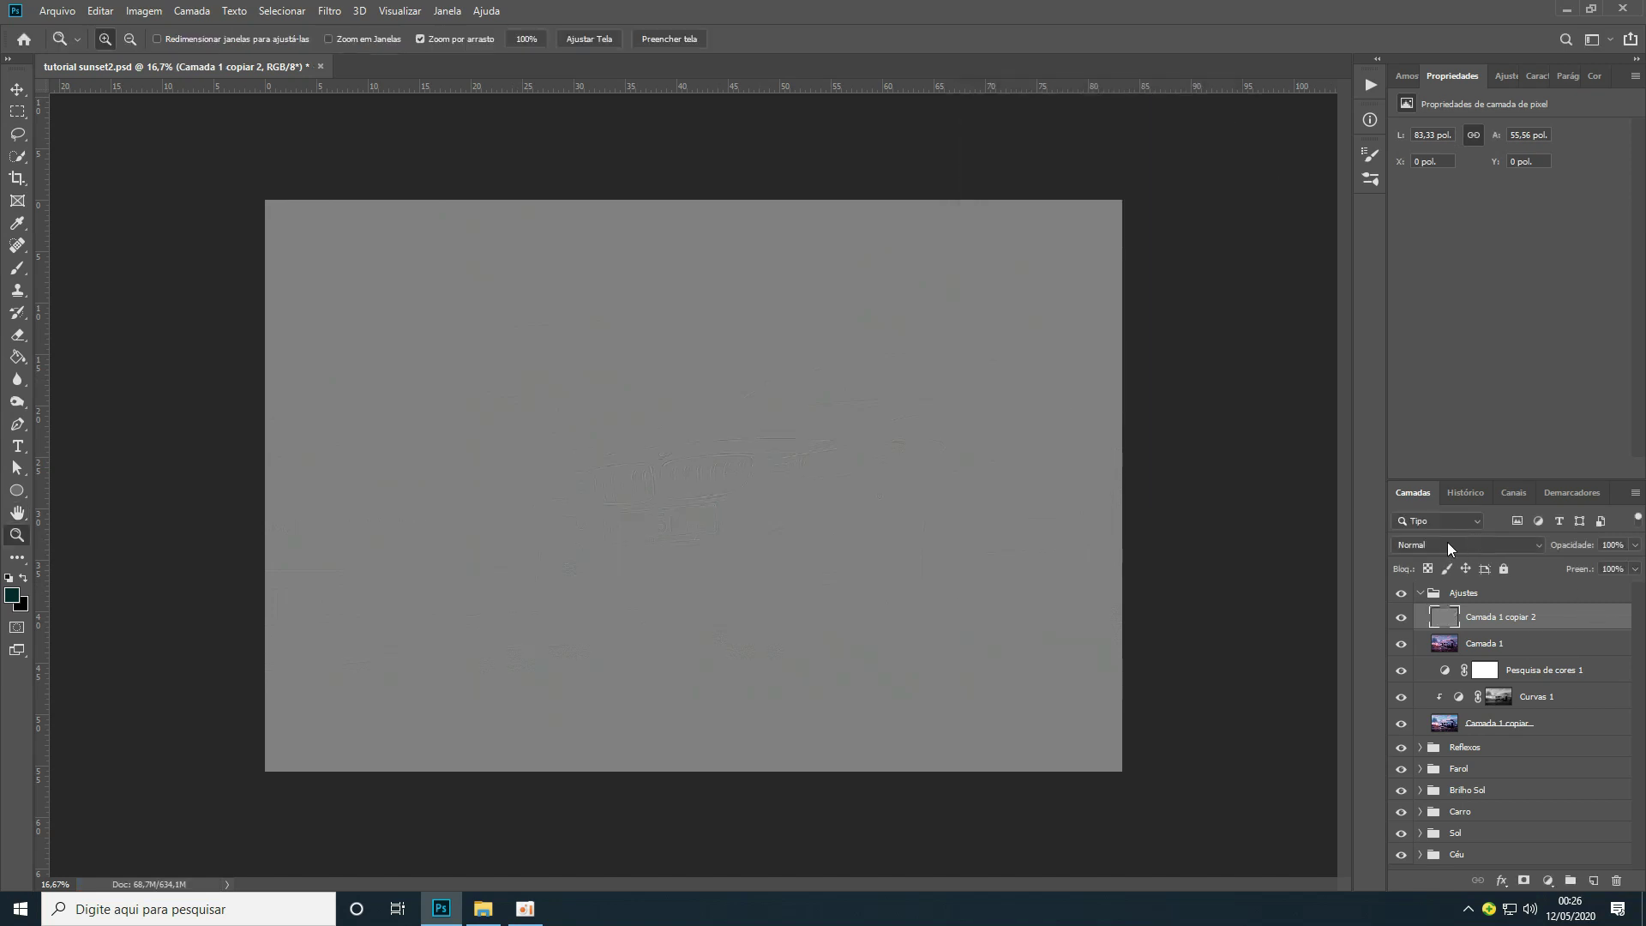
Set the Camada 1 copiar 2 layer's blend mode to Sobrepor and toggle its visibility to compare the sharpening
{"action": "left_click", "coordinate": [1446, 545]}
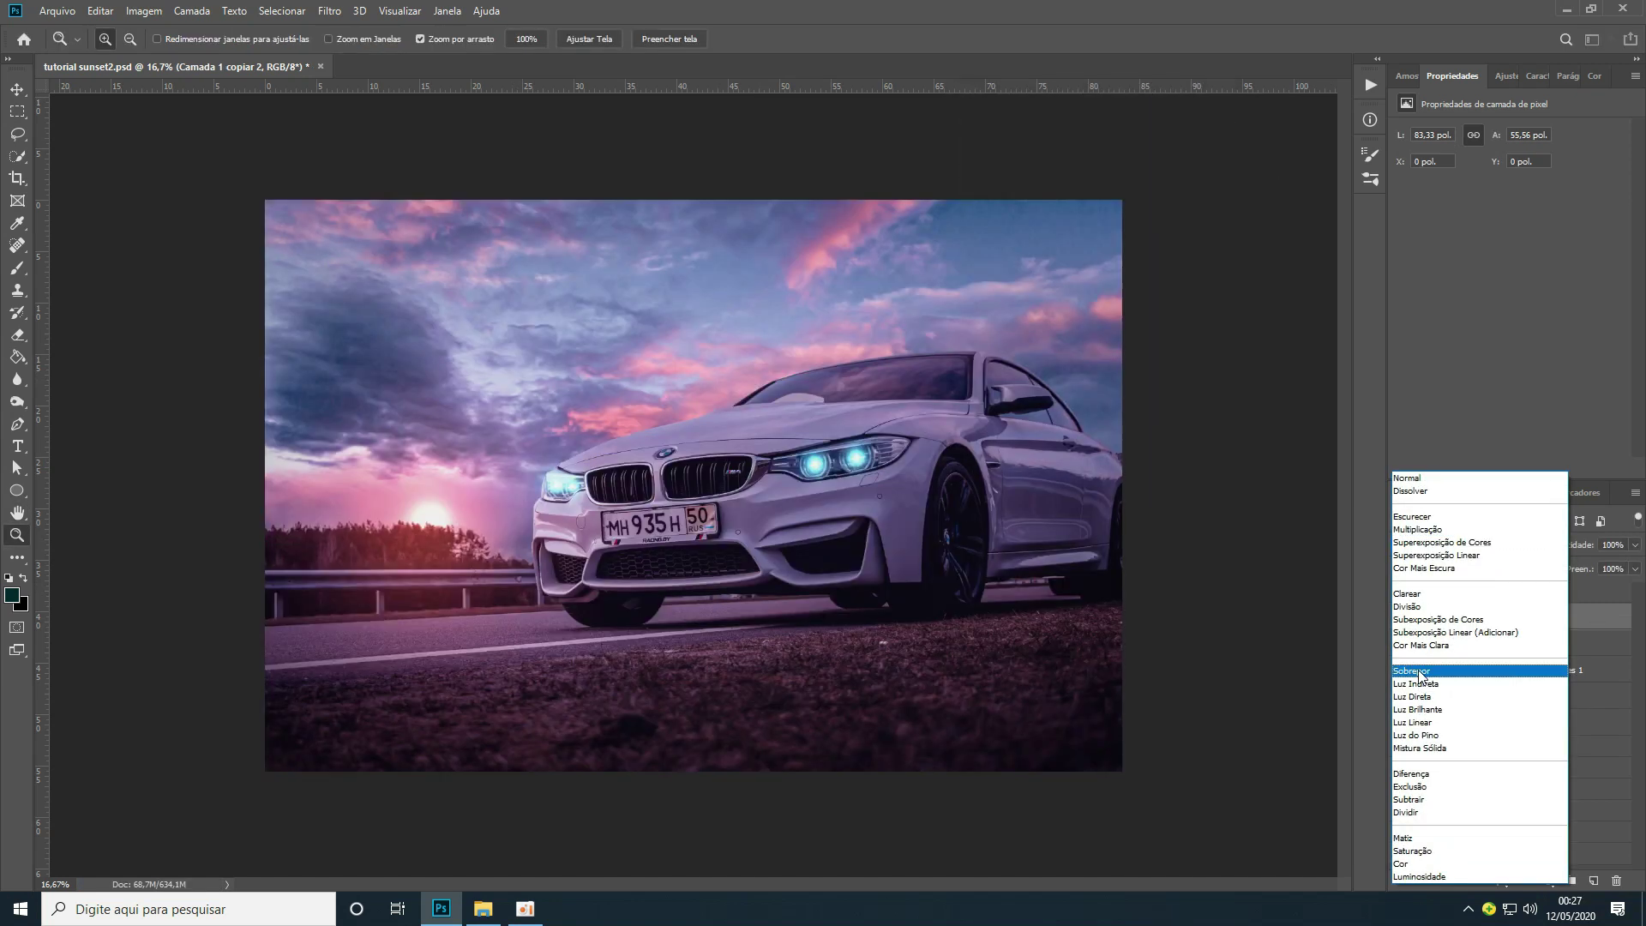
{"action": "left_click", "coordinate": [1420, 672]}
{"action": "left_click", "coordinate": [1401, 619]}
{"action": "left_click", "coordinate": [1401, 619]}
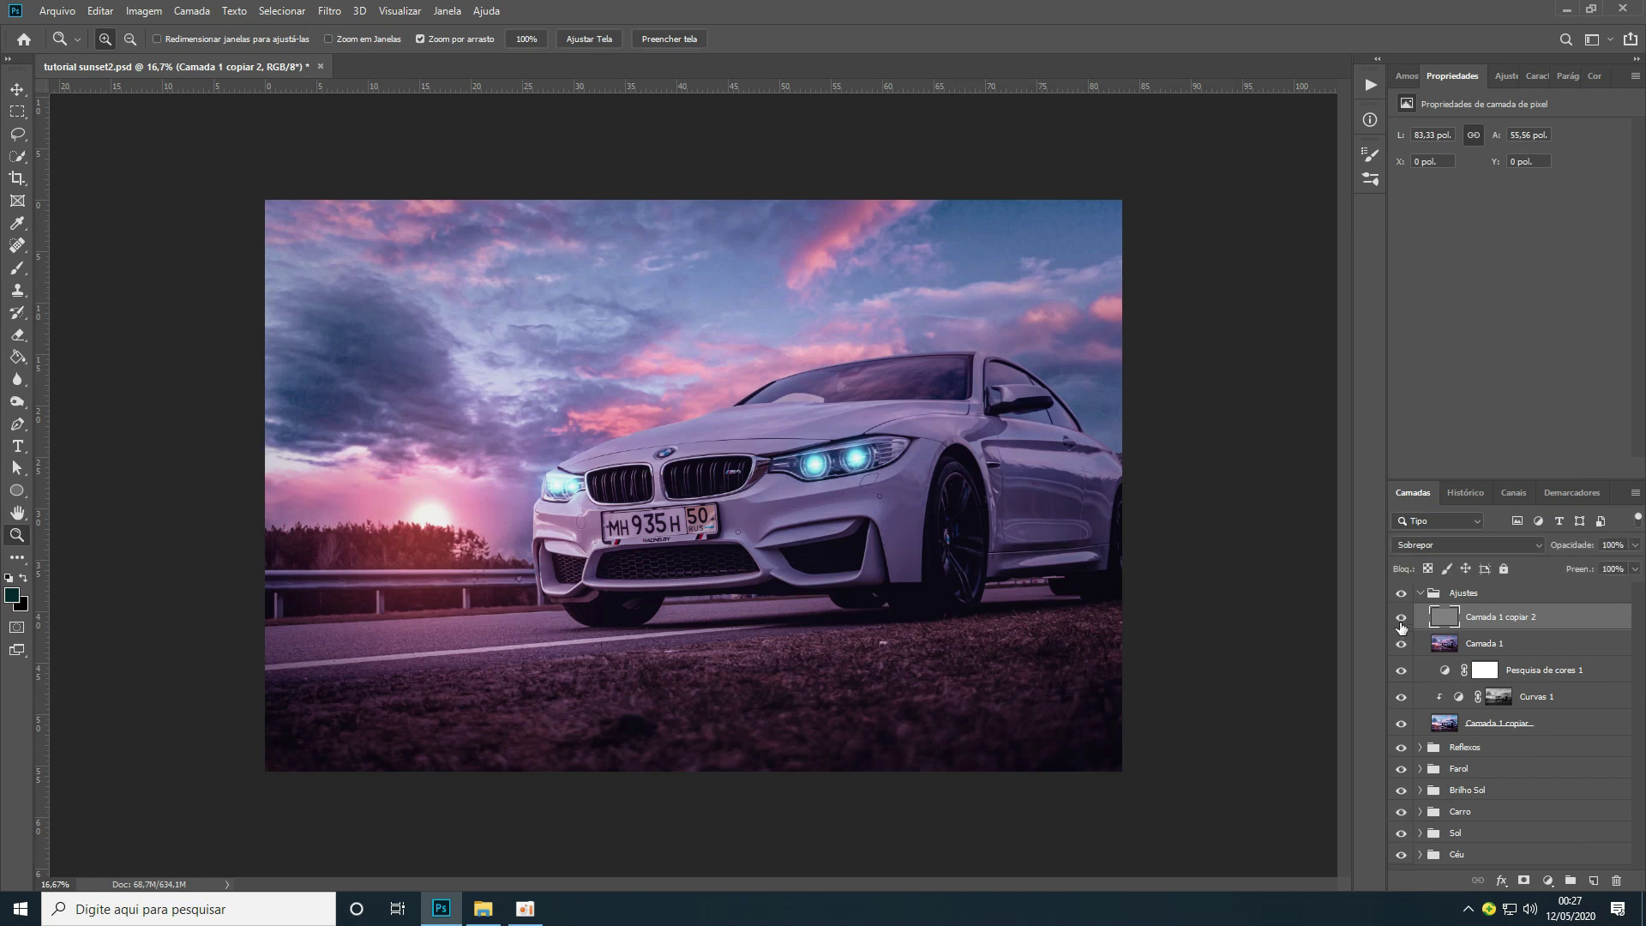